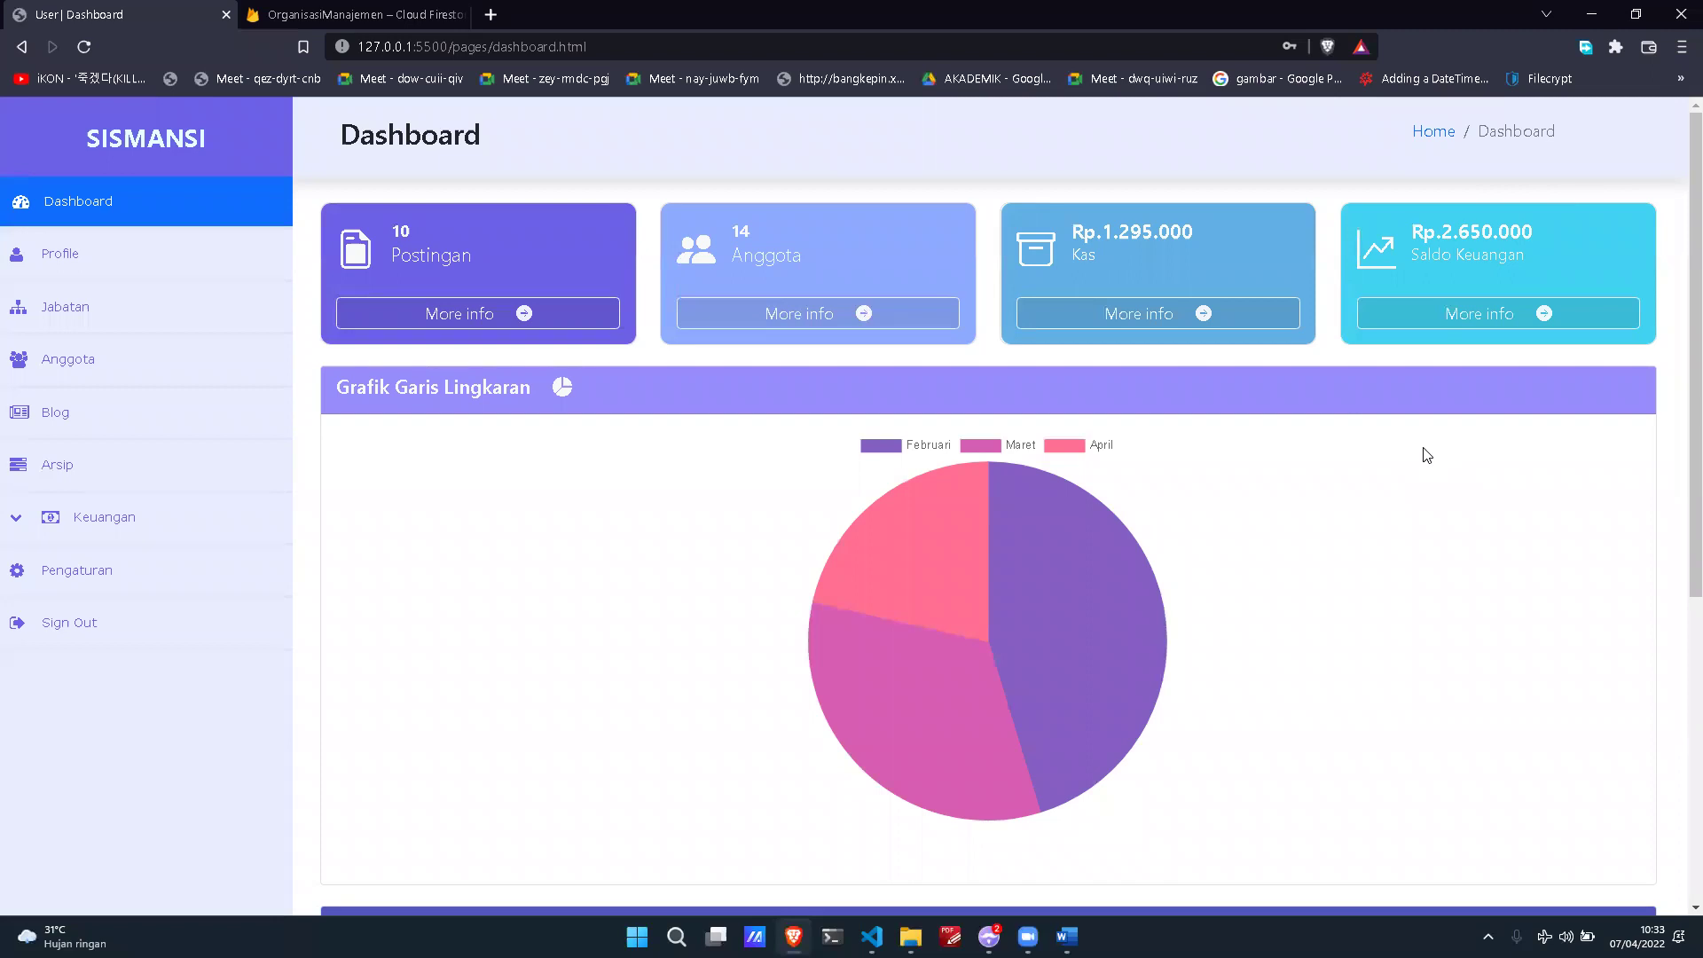
# Step: Browse the dashboard charts, then open the Profile page with its Biodata form
pyautogui.scroll(-2, 1426, 455)
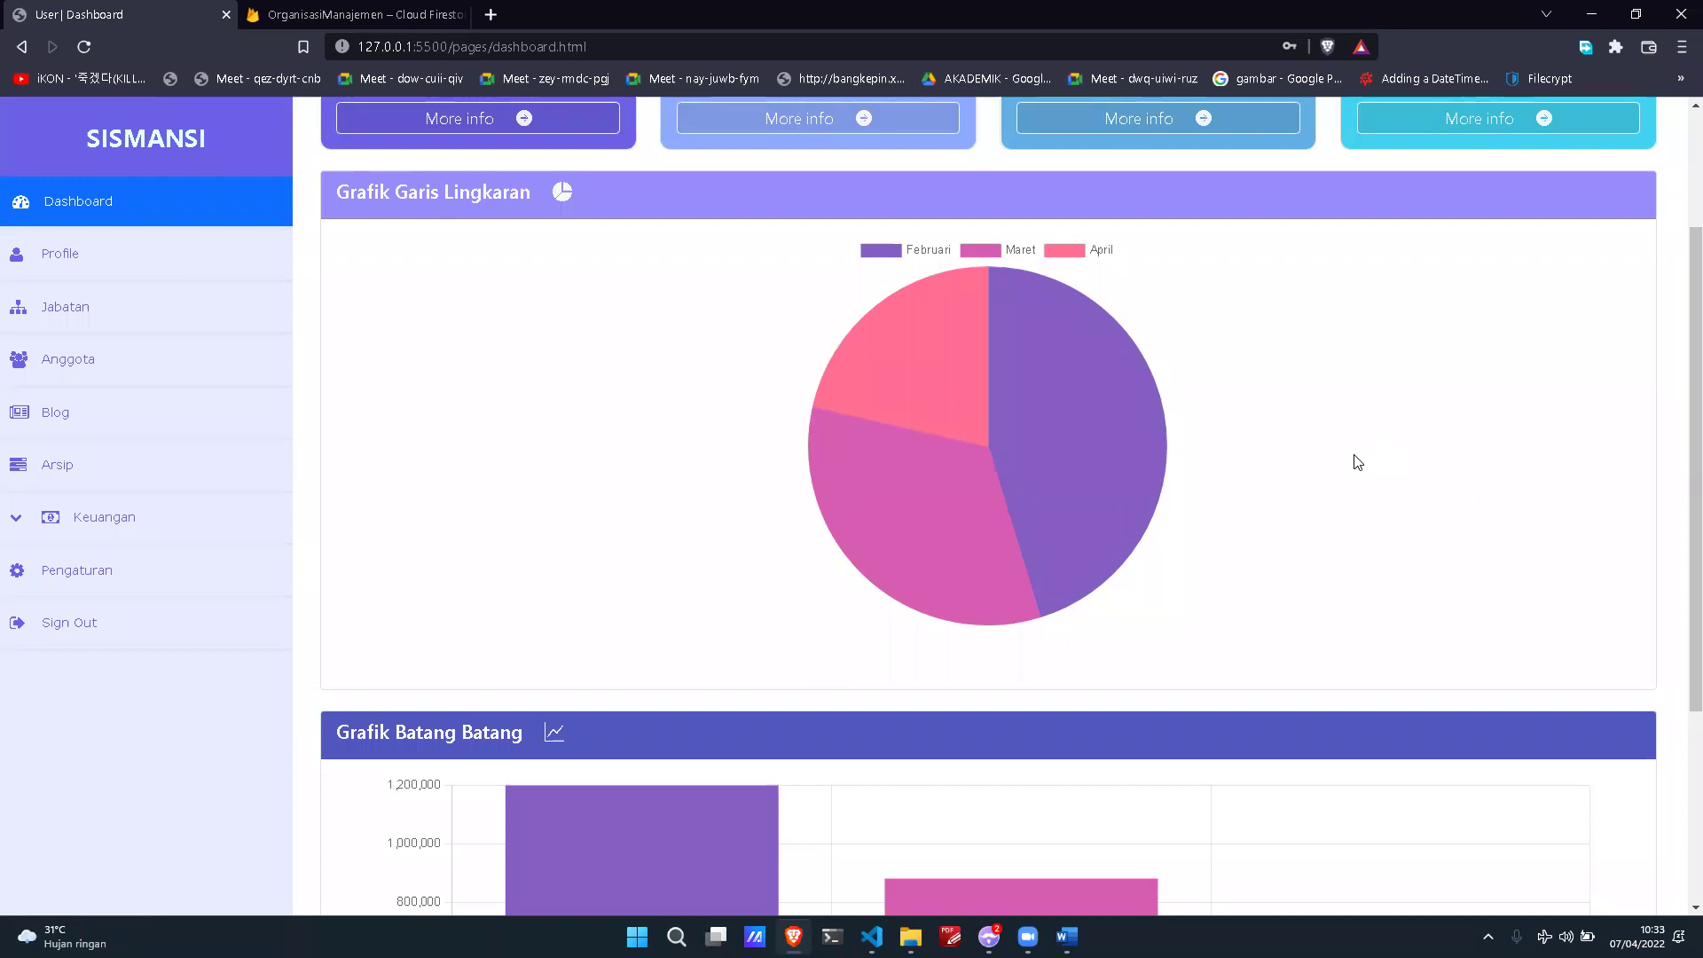
pyautogui.moveTo(947, 503)
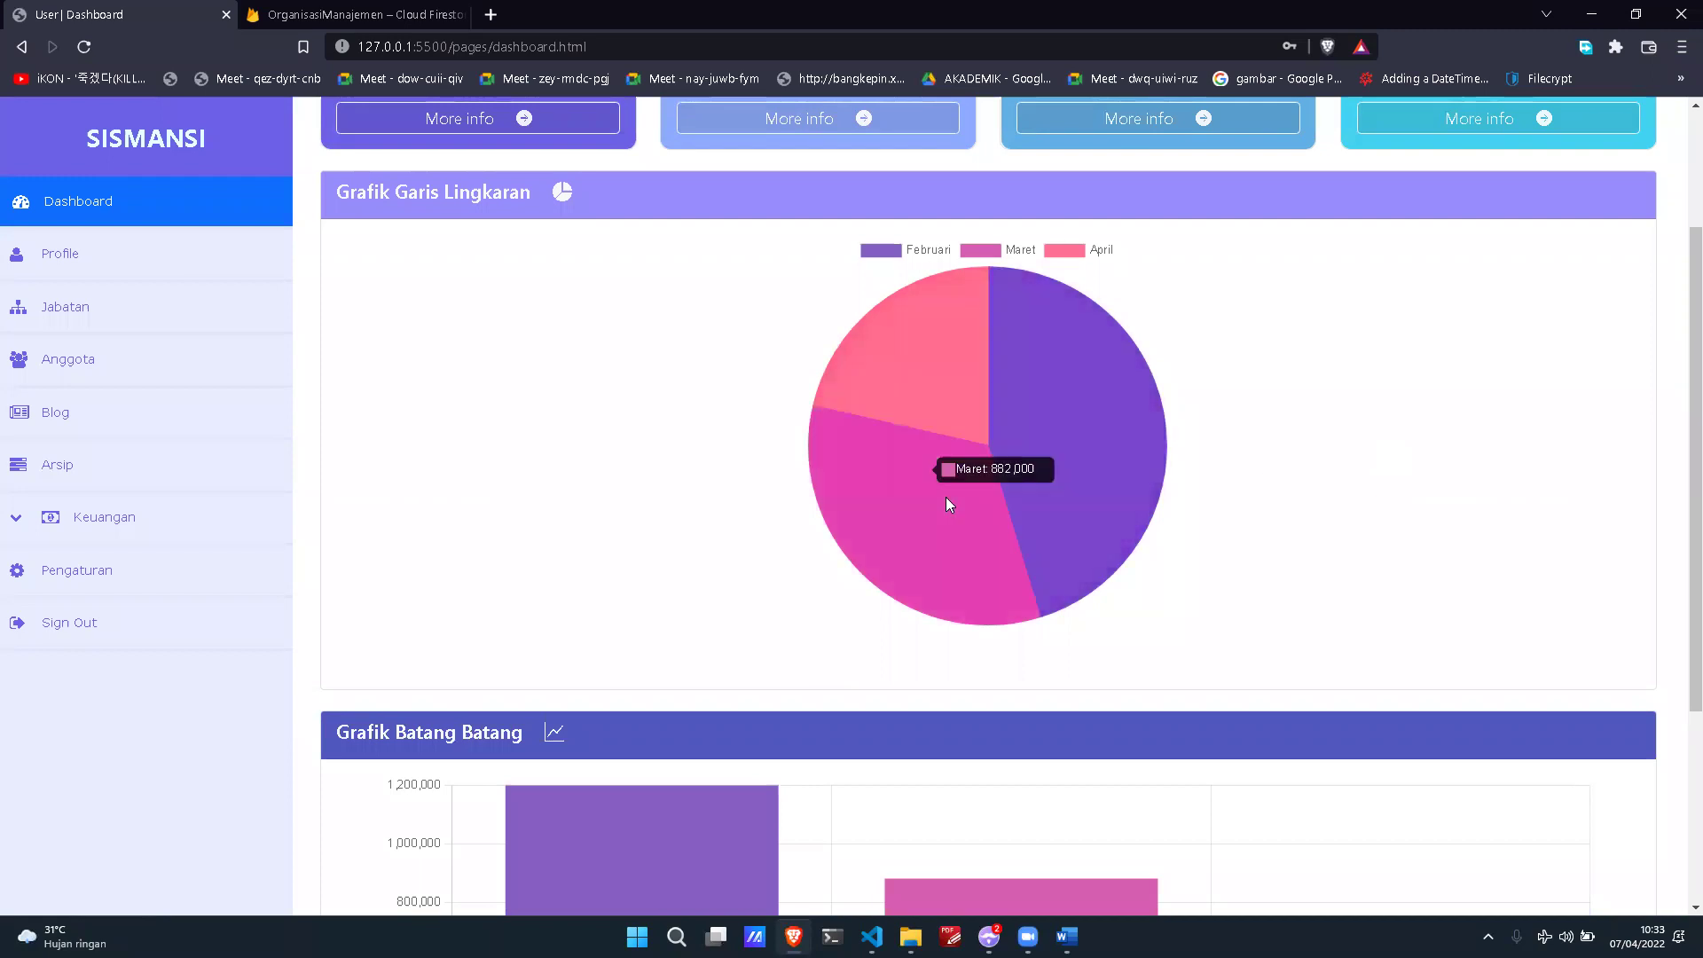
pyautogui.moveTo(933, 380)
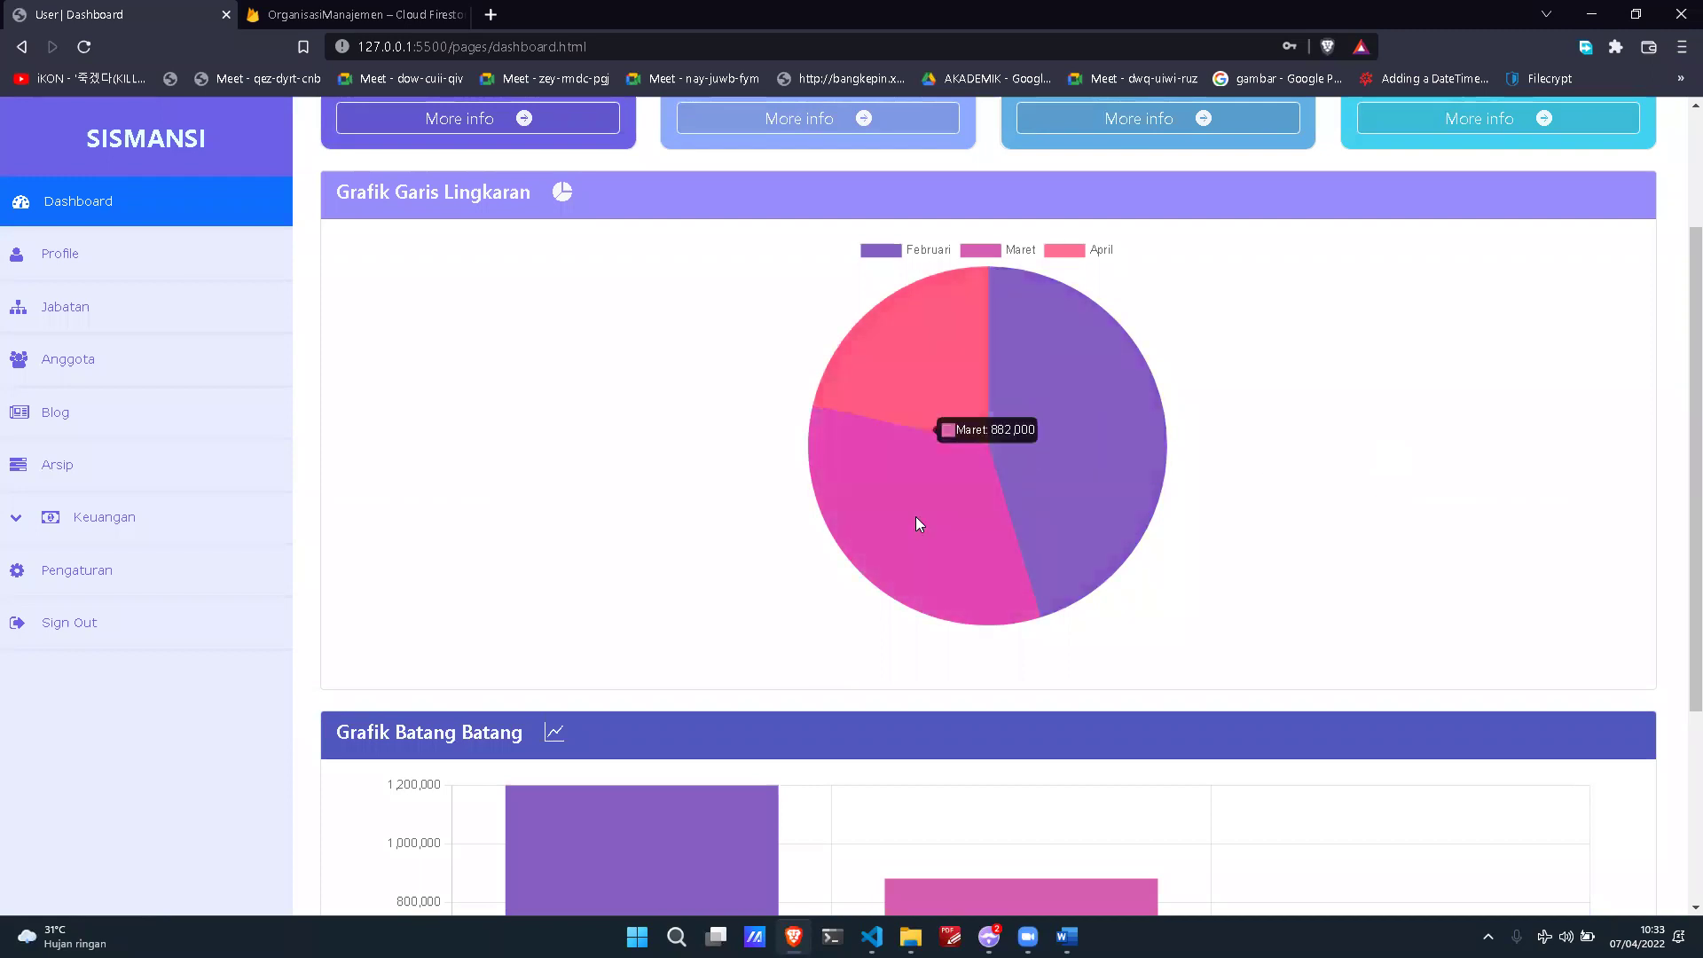
pyautogui.moveTo(951, 538)
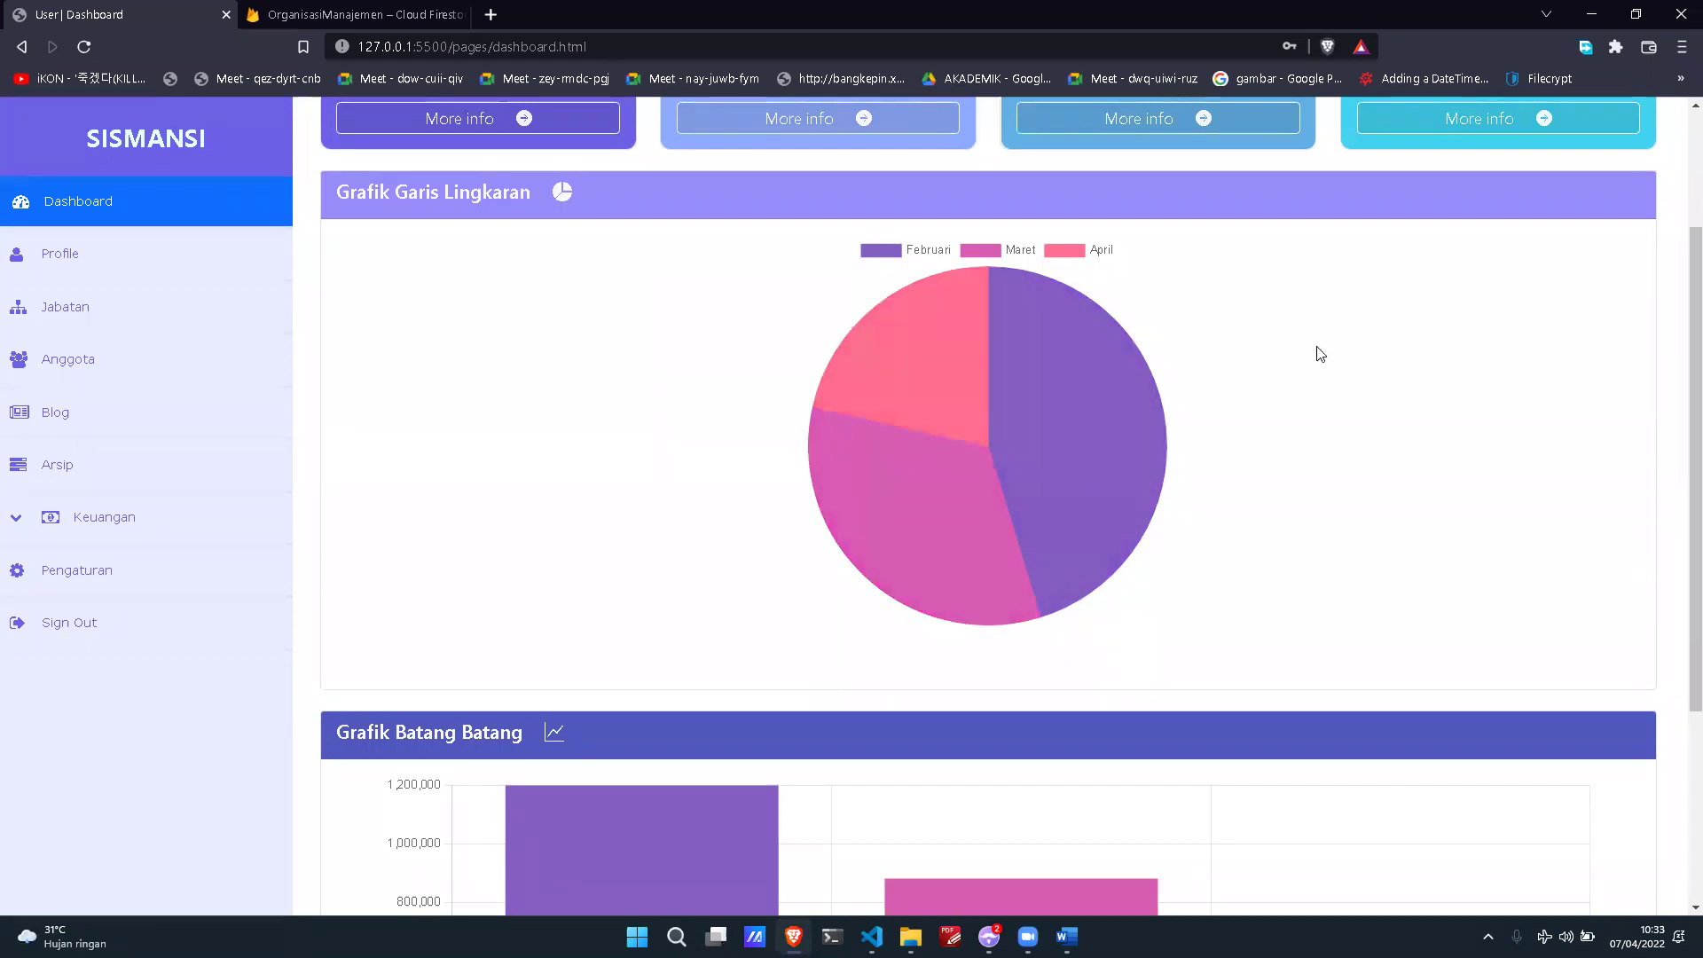
pyautogui.scroll(-3, 1319, 354)
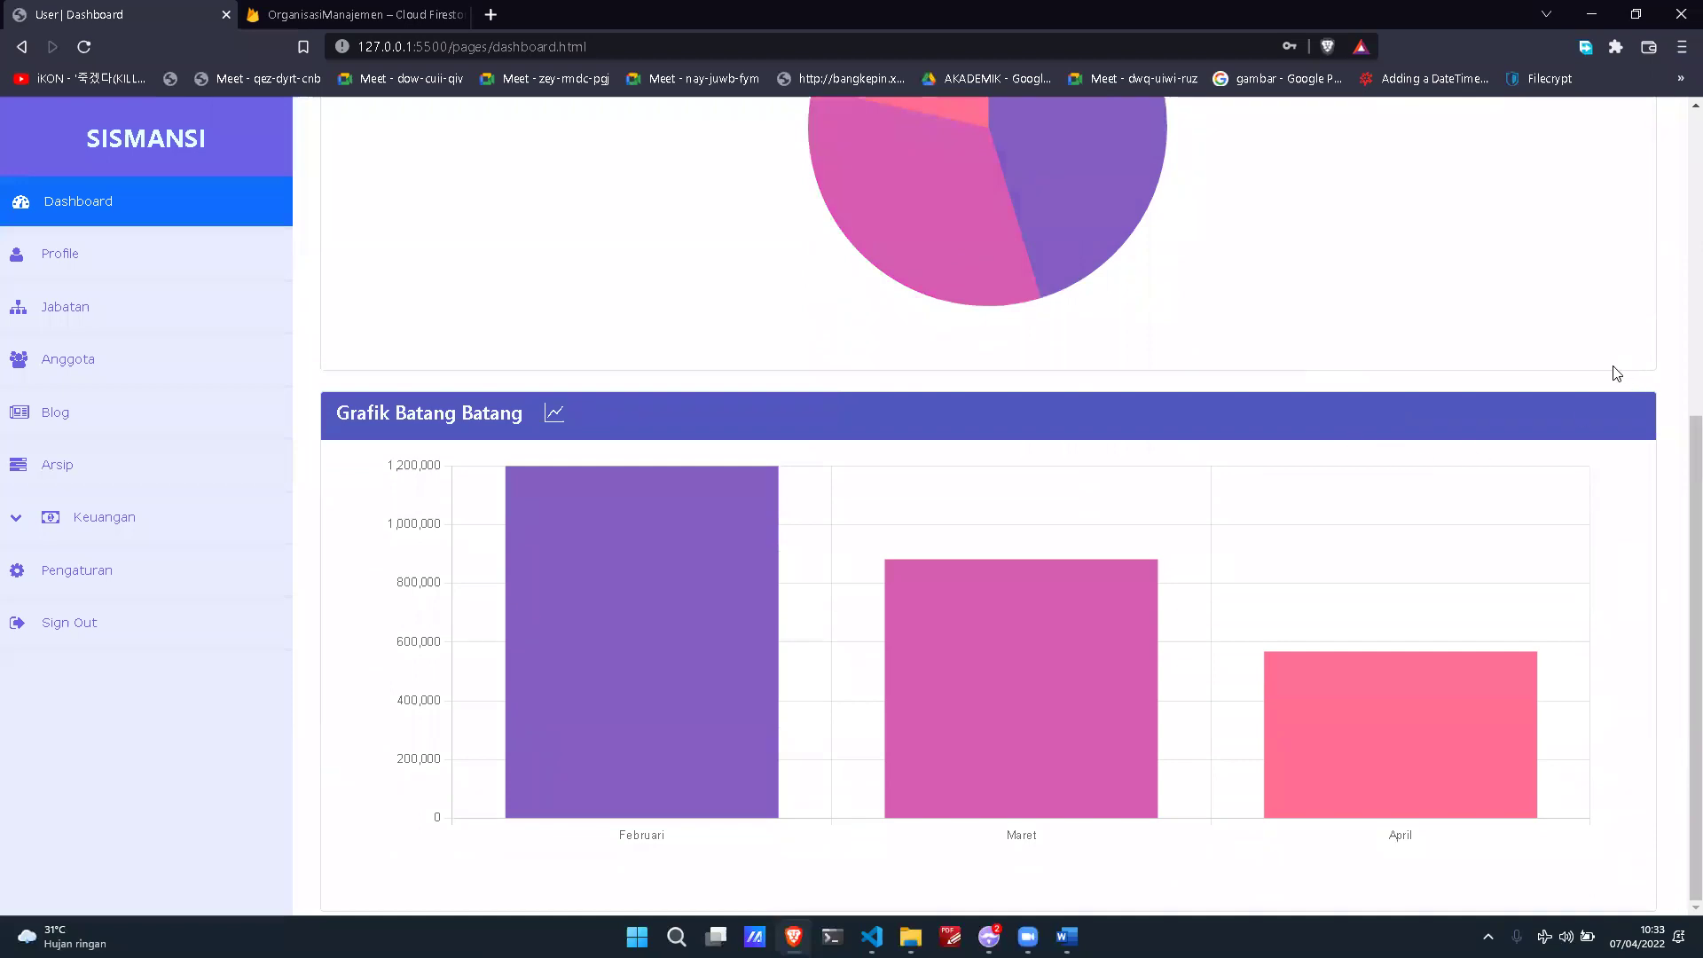
pyautogui.moveTo(1016, 614)
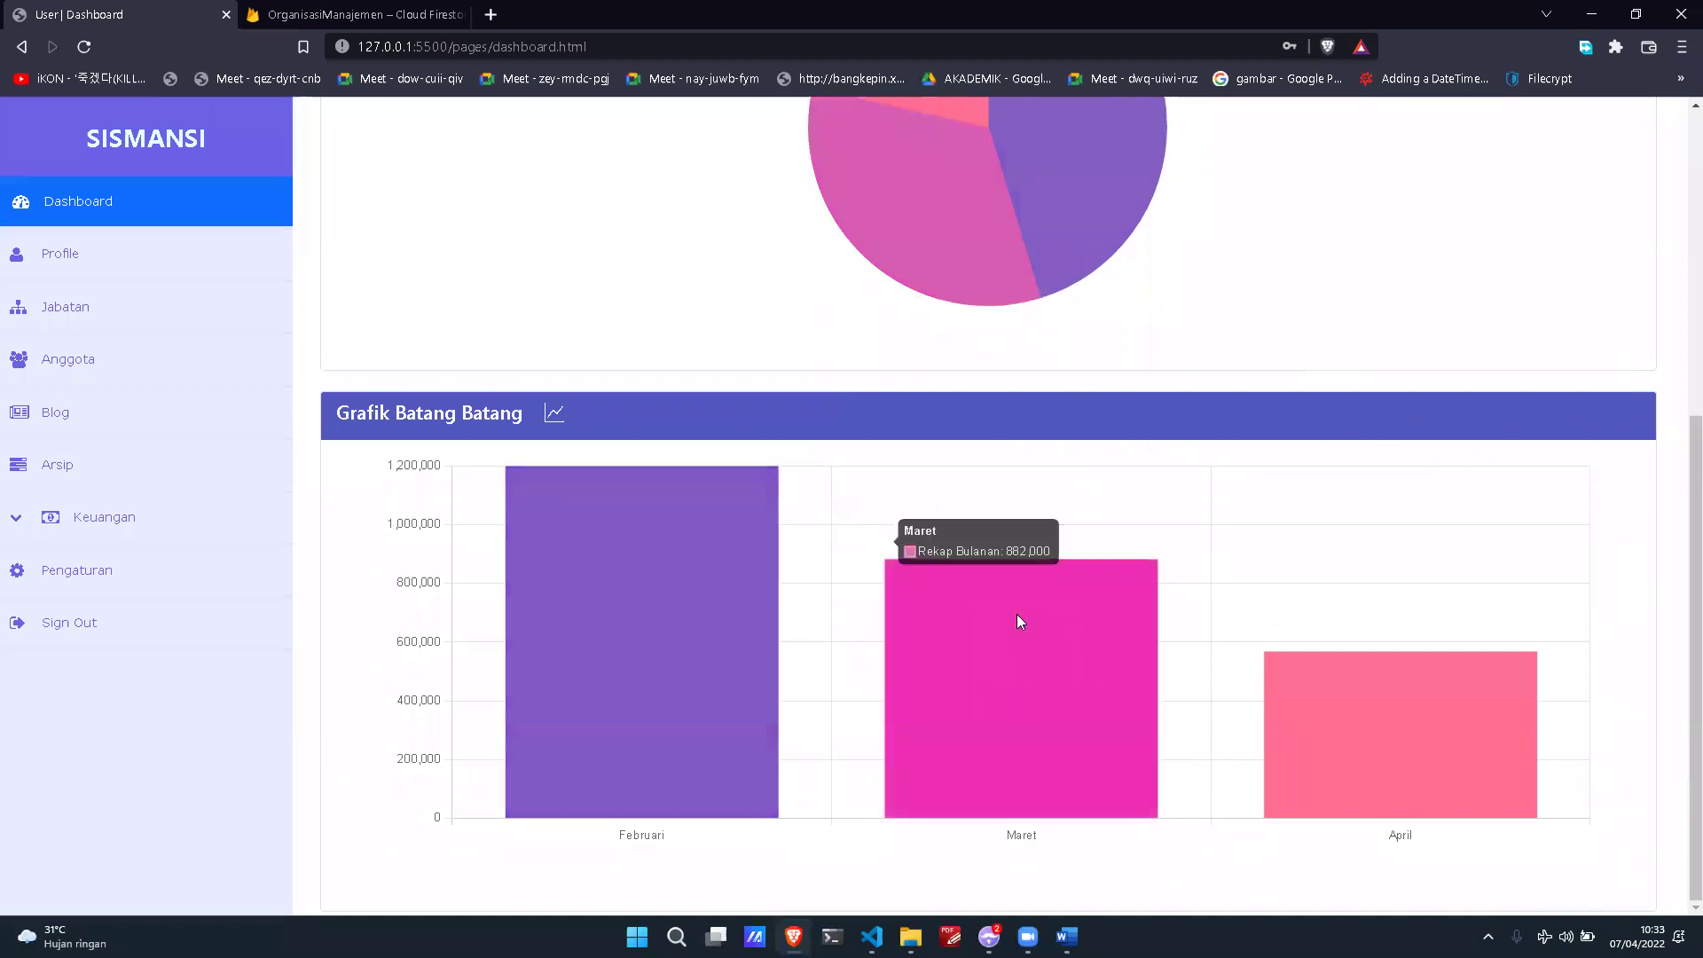
pyautogui.moveTo(1400, 670)
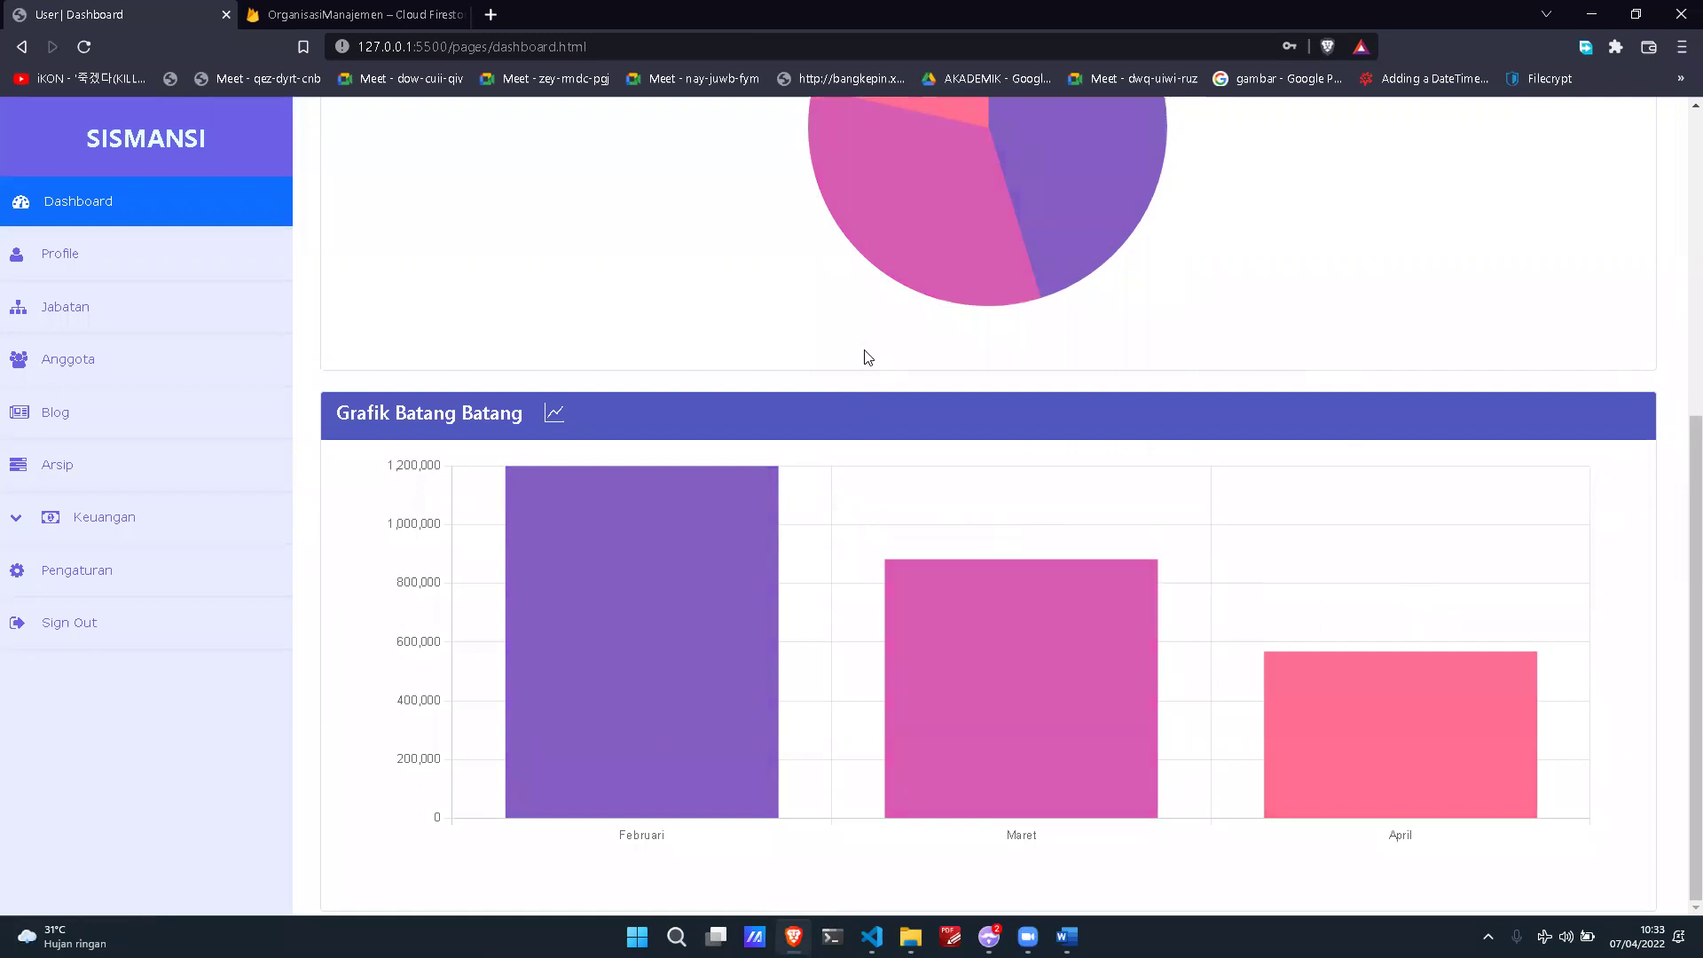
pyautogui.click(217, 271)
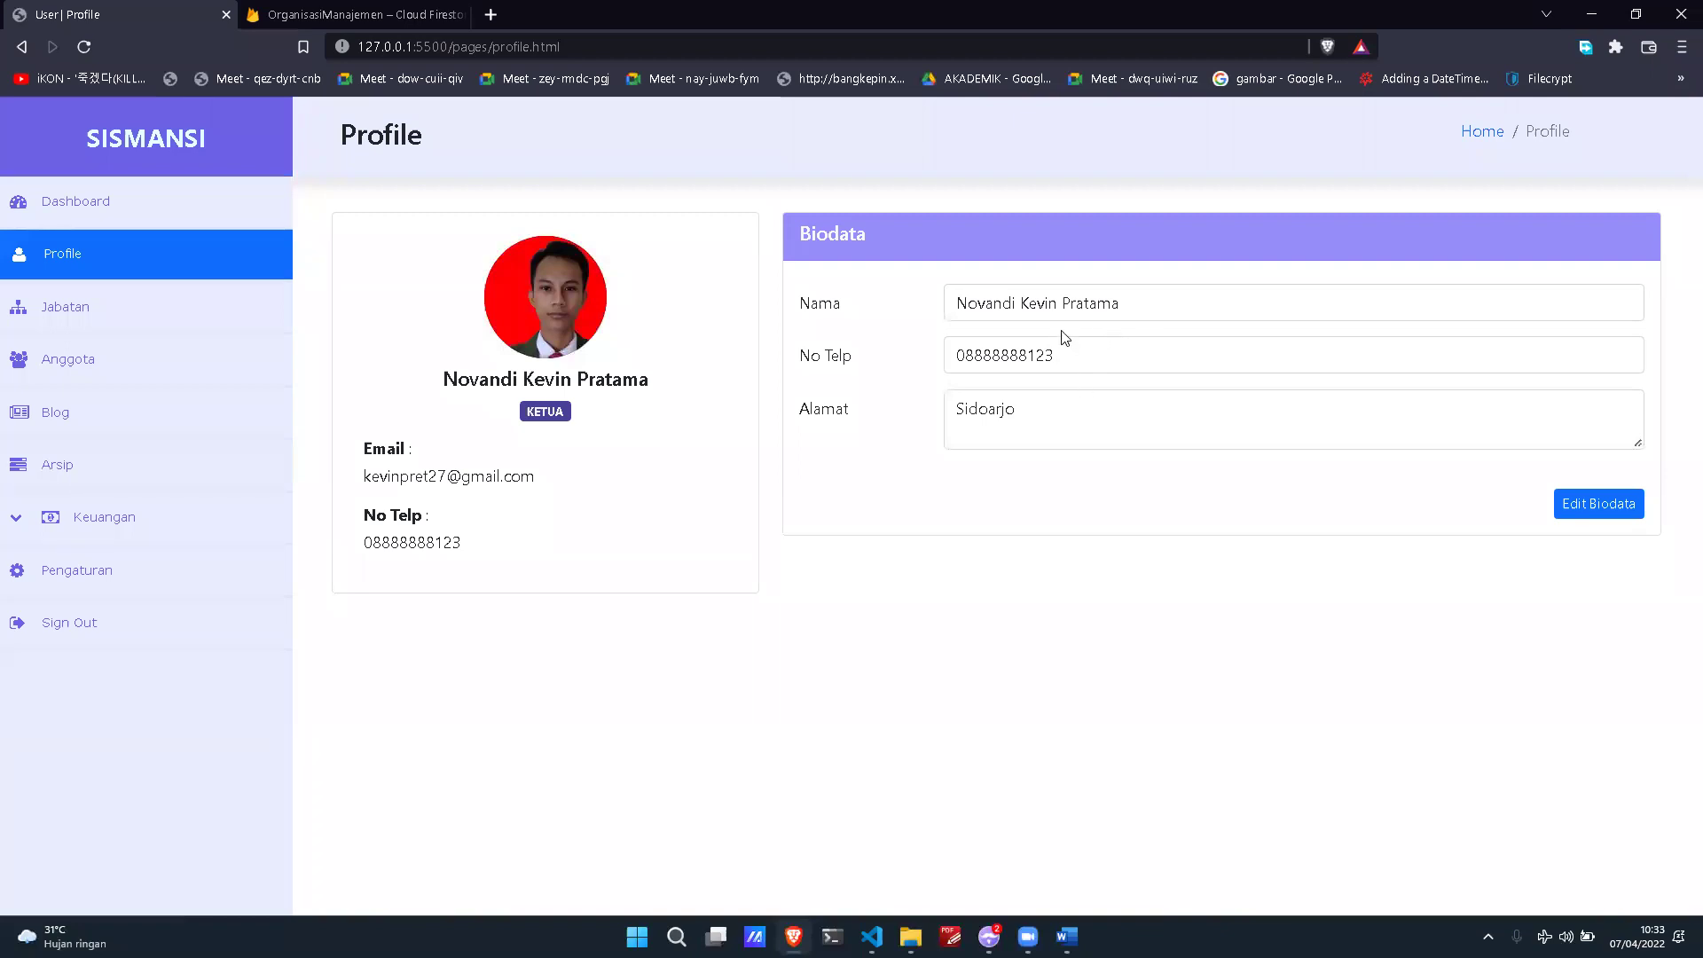
# Step: Replace the Nama field with the new full name and save the biodata, acknowledging the success alert
pyautogui.click(1144, 299)
pyautogui.click(1138, 346)
pyautogui.click(1212, 404)
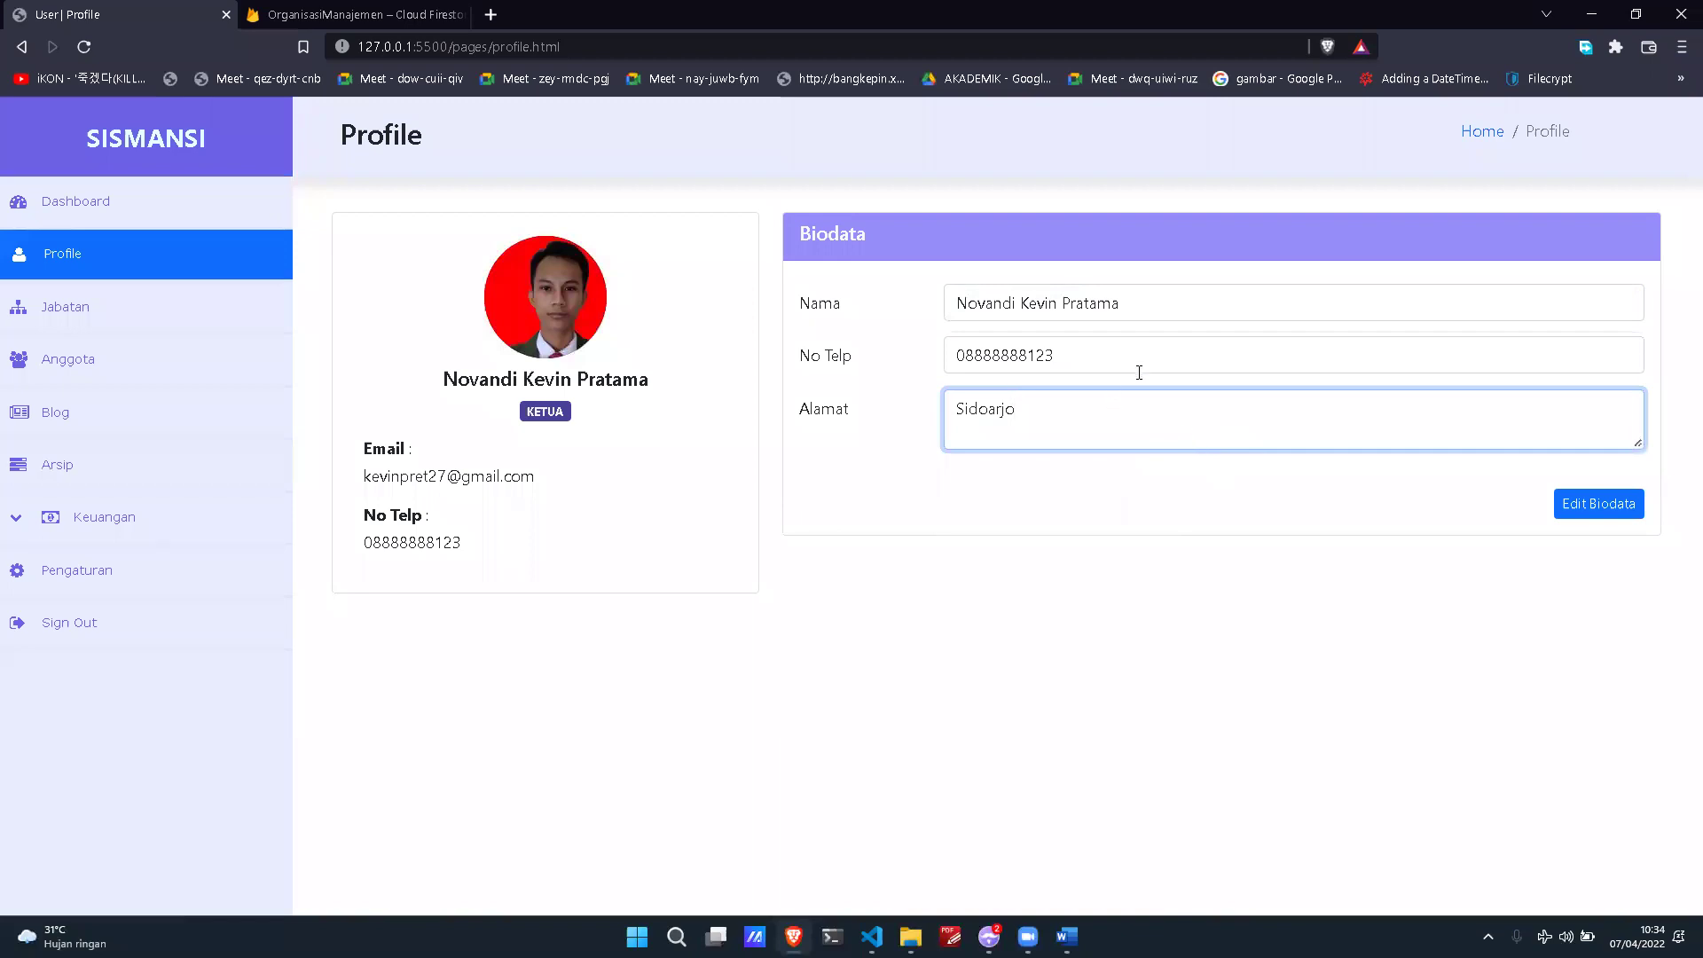
pyautogui.click(1194, 316)
pyautogui.press('BackSpace')
pyautogui.press('BackSpace')
pyautogui.press('BackSpace')
pyautogui.press('BackSpace')
pyautogui.press('BackSpace')
pyautogui.press('BackSpace')
pyautogui.press('BackSpace')
pyautogui.press('BackSpace')
pyautogui.press('BackSpace')
pyautogui.press('BackSpace')
pyautogui.press('BackSpace')
pyautogui.press('BackSpace')
pyautogui.press('BackSpace')
pyautogui.press('BackSpace')
pyautogui.press('BackSpace')
pyautogui.press('BackSpace')
pyautogui.press('BackSpace')
pyautogui.press('BackSpace')
pyautogui.press('BackSpace')
pyautogui.press('BackSpace')
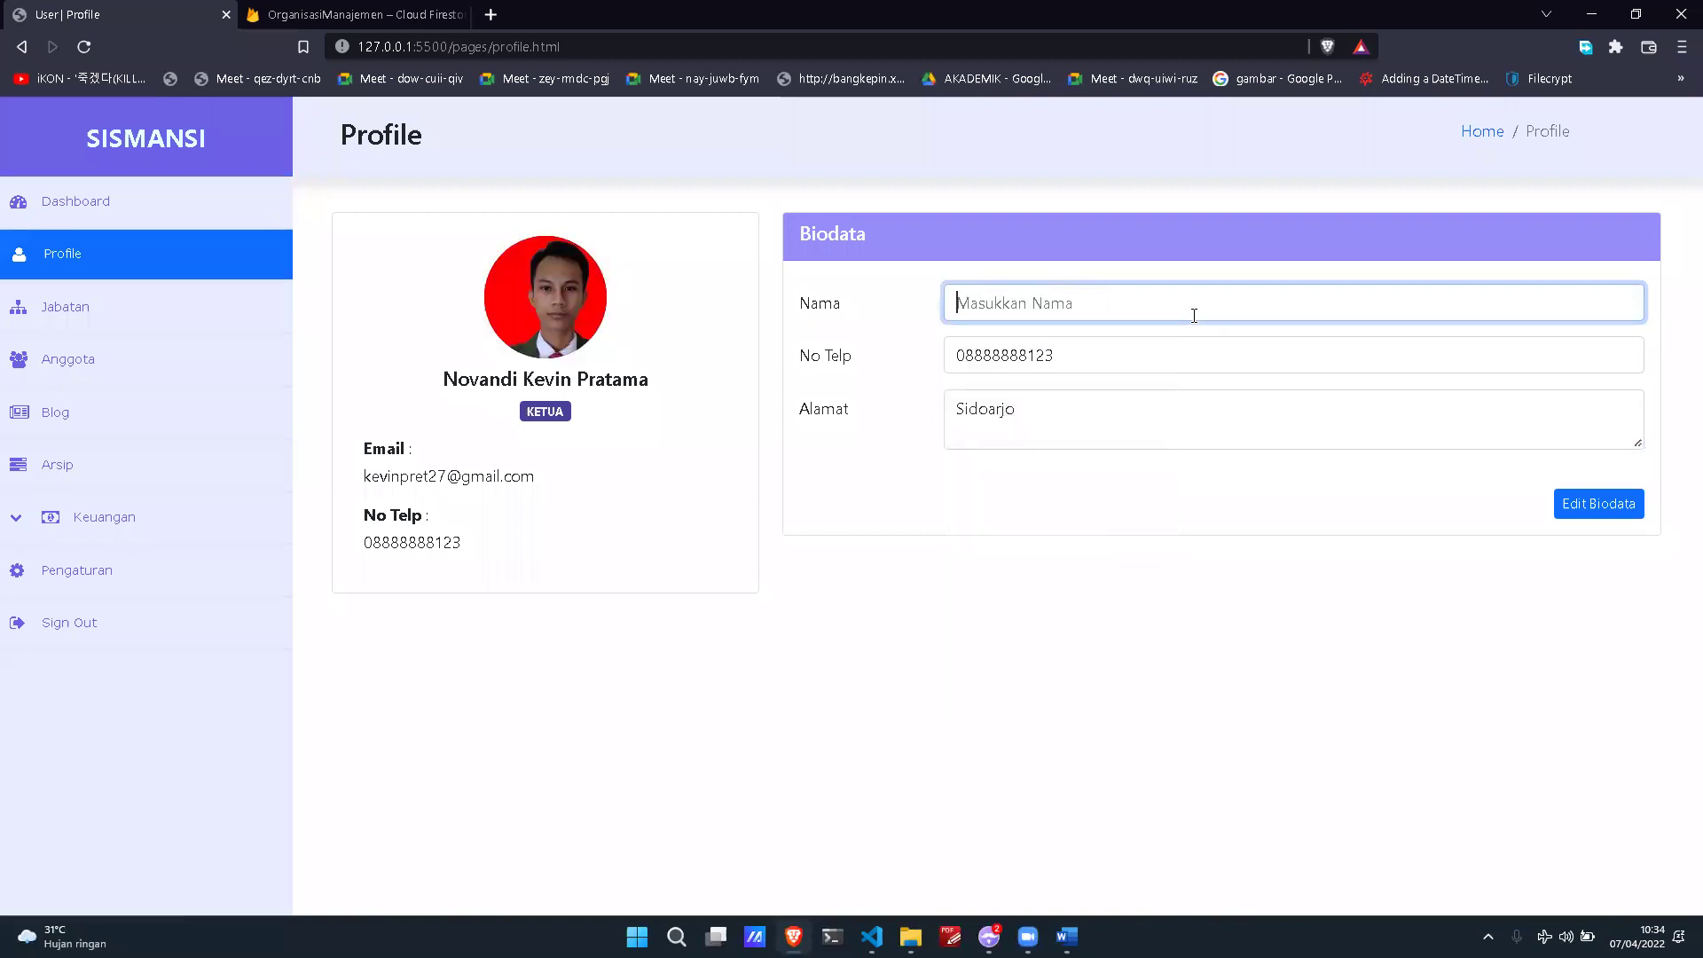
pyautogui.click(1570, 511)
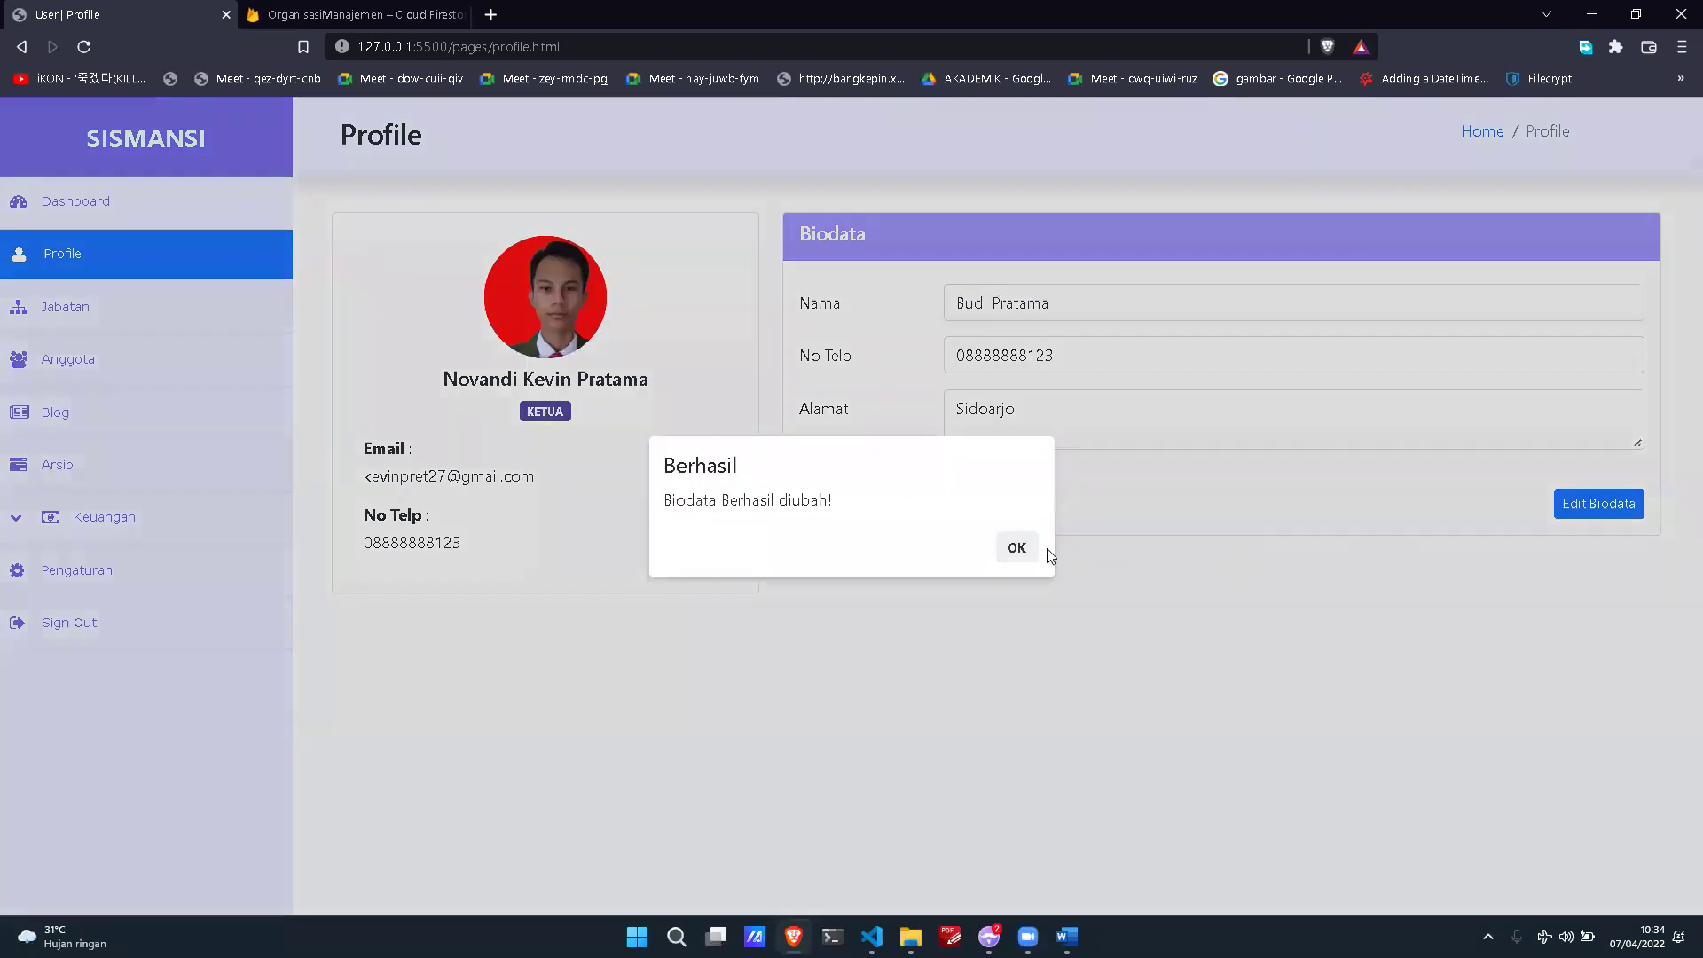
pyautogui.click(1031, 554)
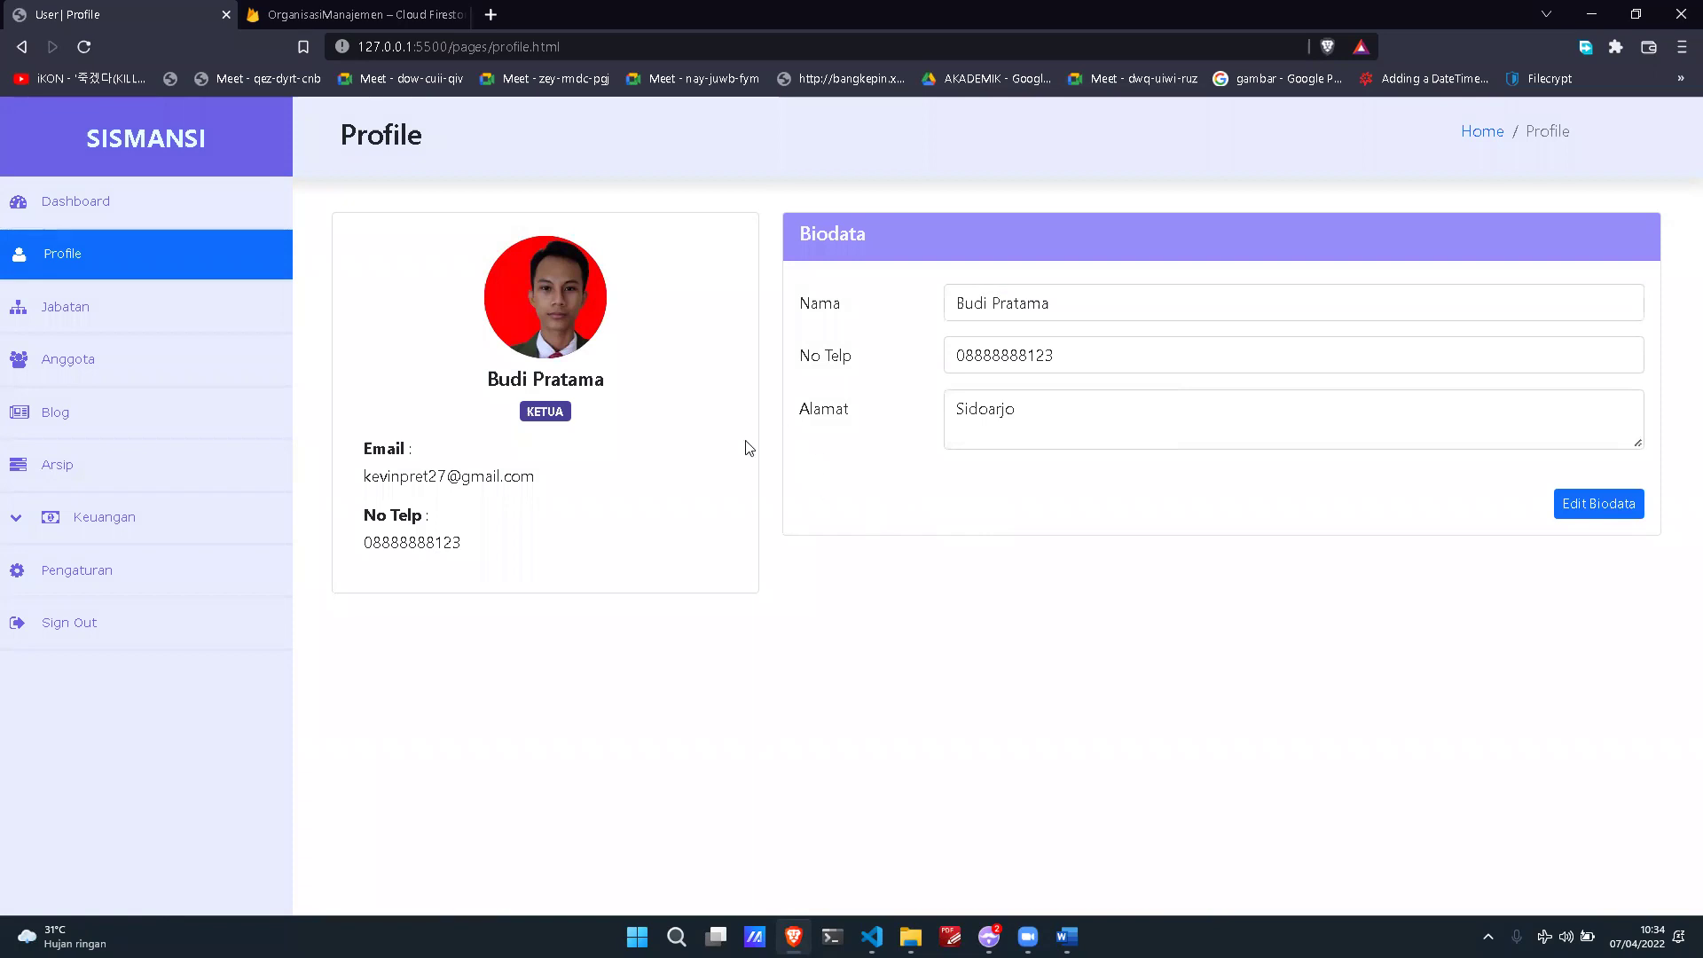
pyautogui.moveTo(549, 299)
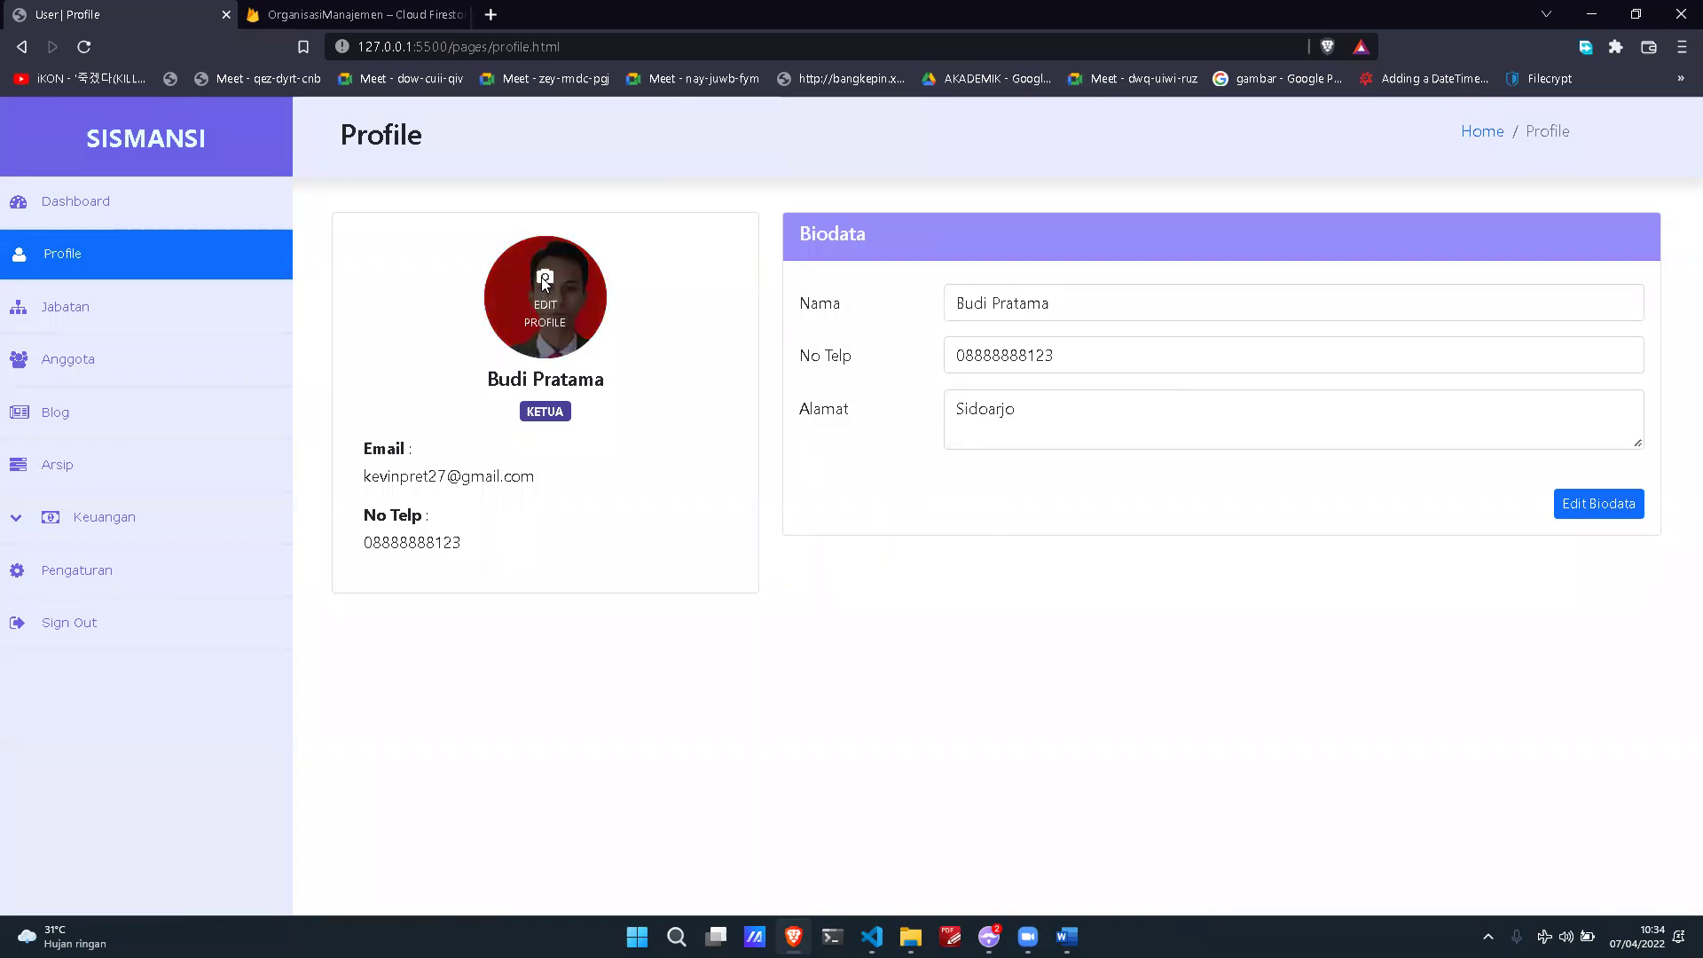
# Step: Change the profile photo to Slide3.PNG from Downloads, then go to the Jabatan page
pyautogui.click(543, 277)
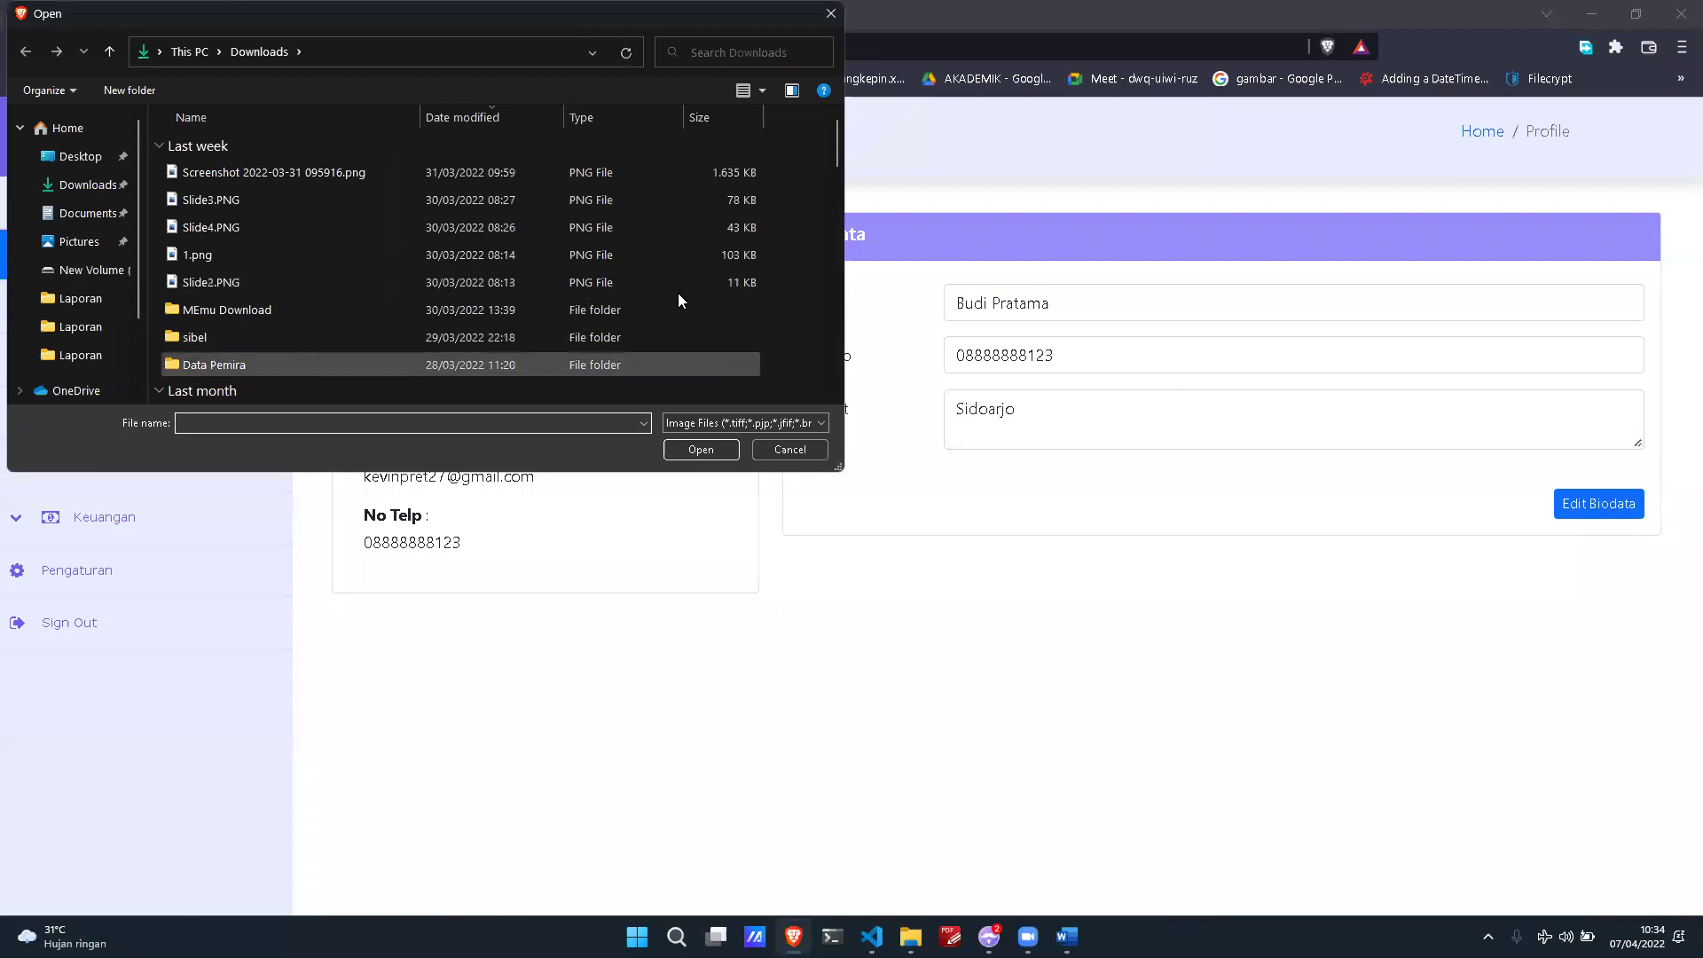
pyautogui.doubleClick(582, 202)
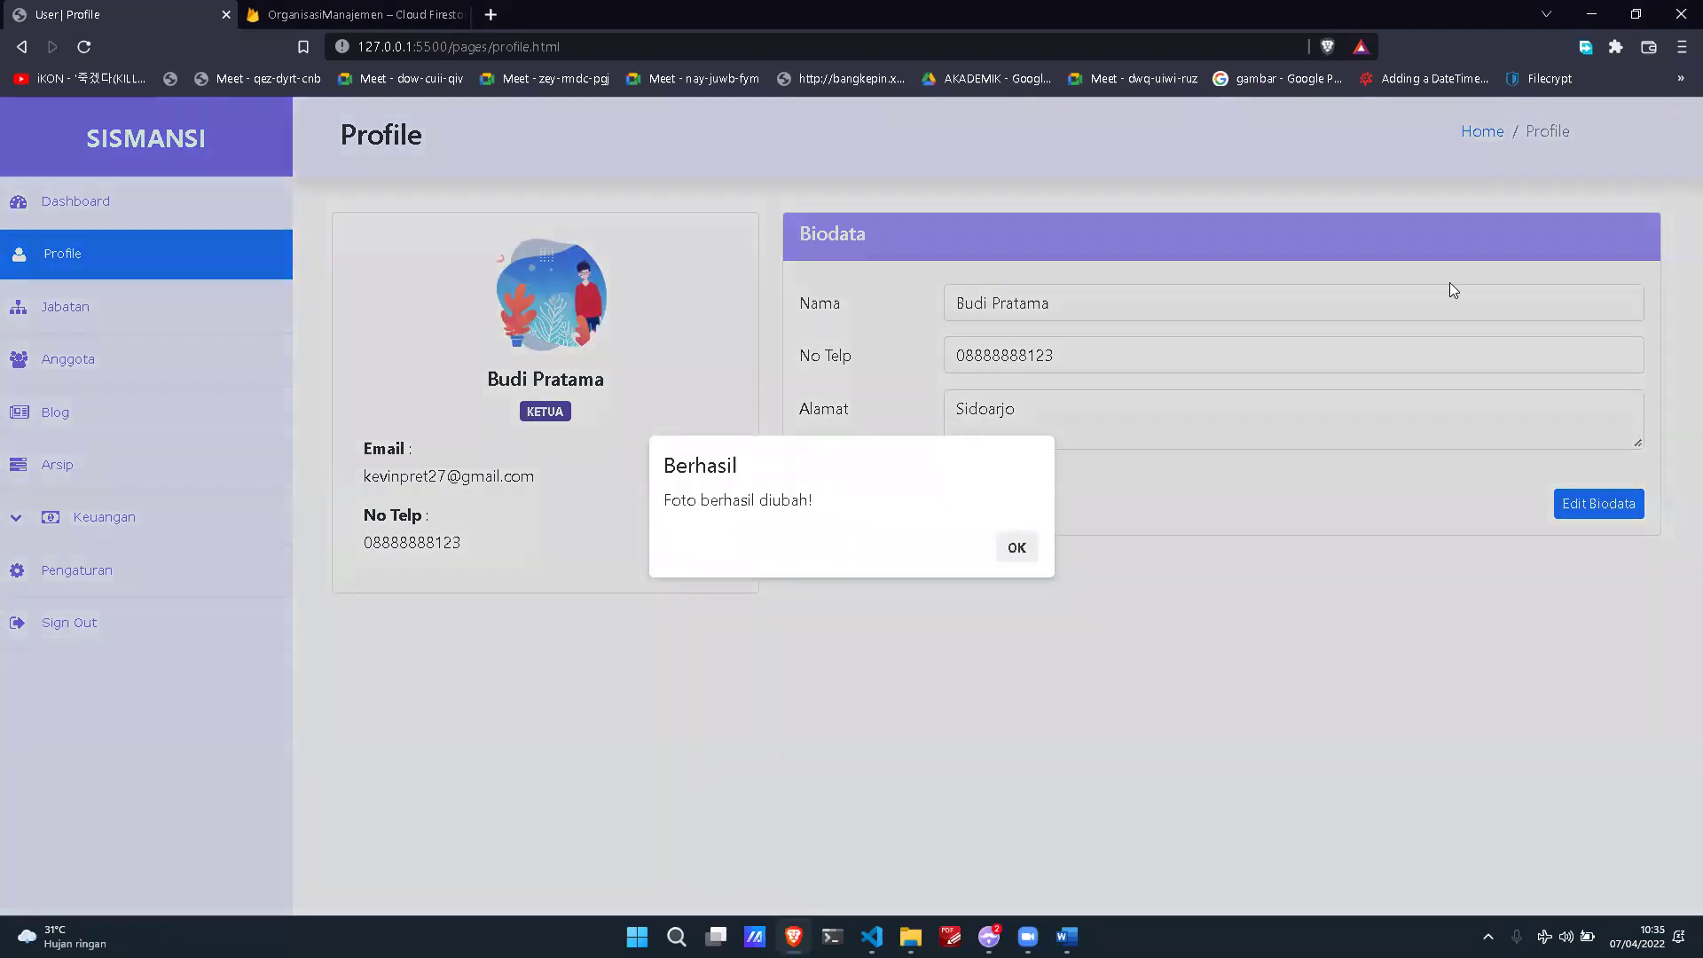
pyautogui.click(1013, 547)
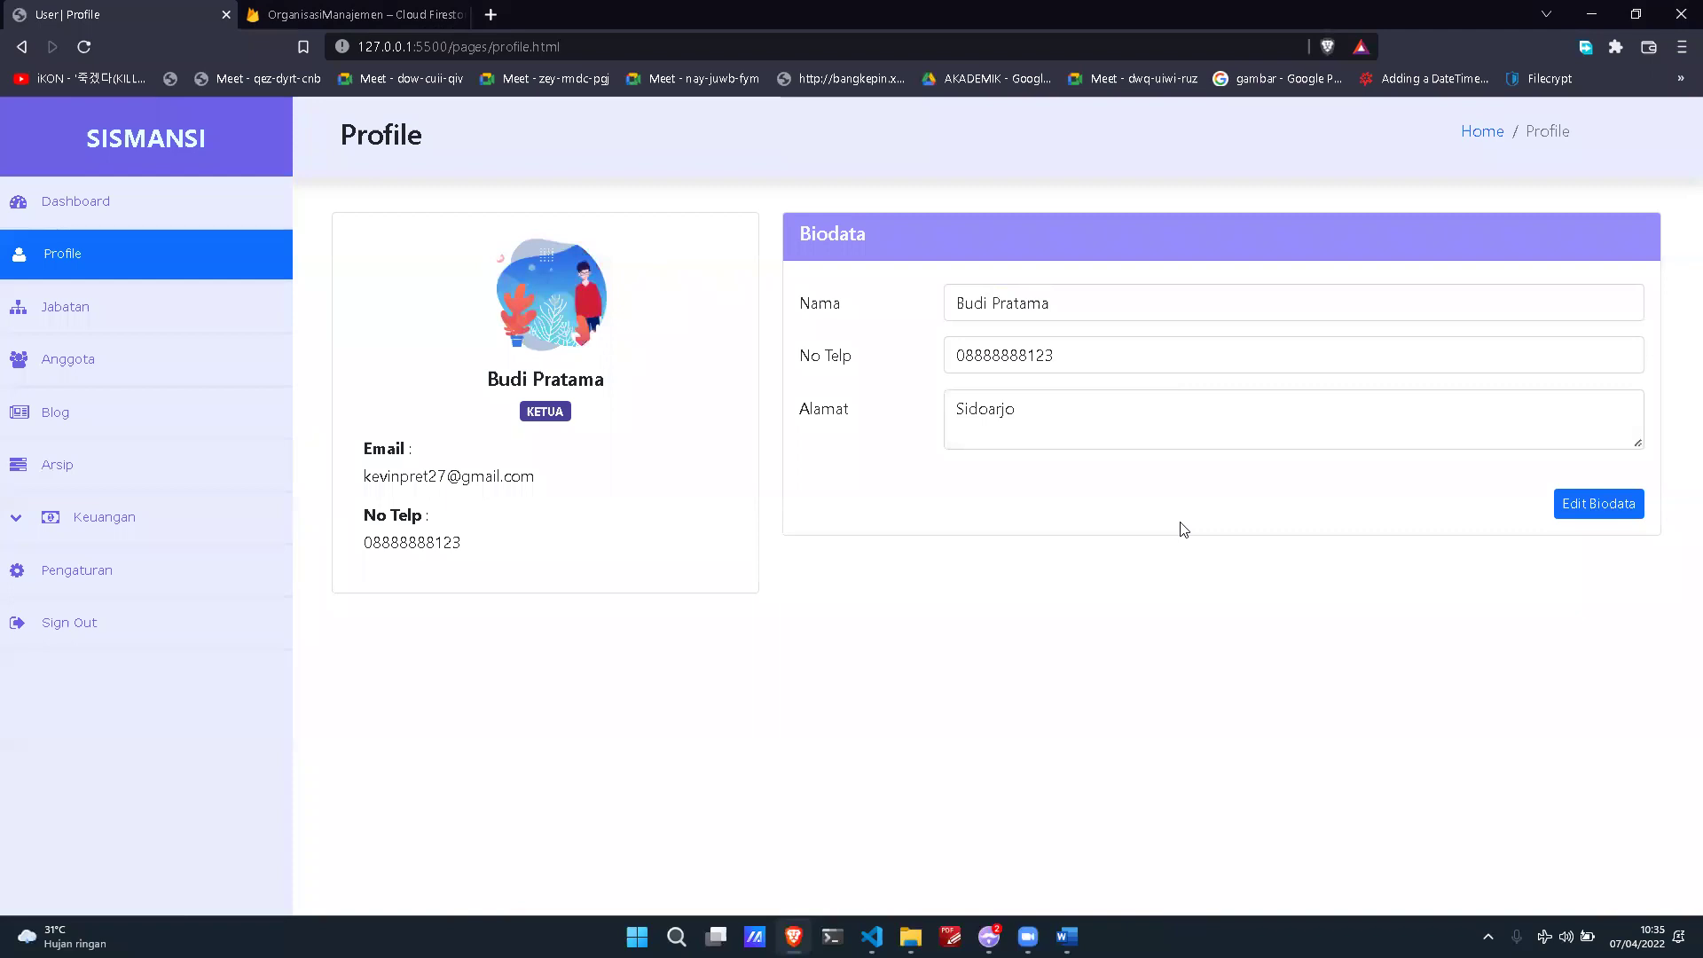
pyautogui.click(253, 330)
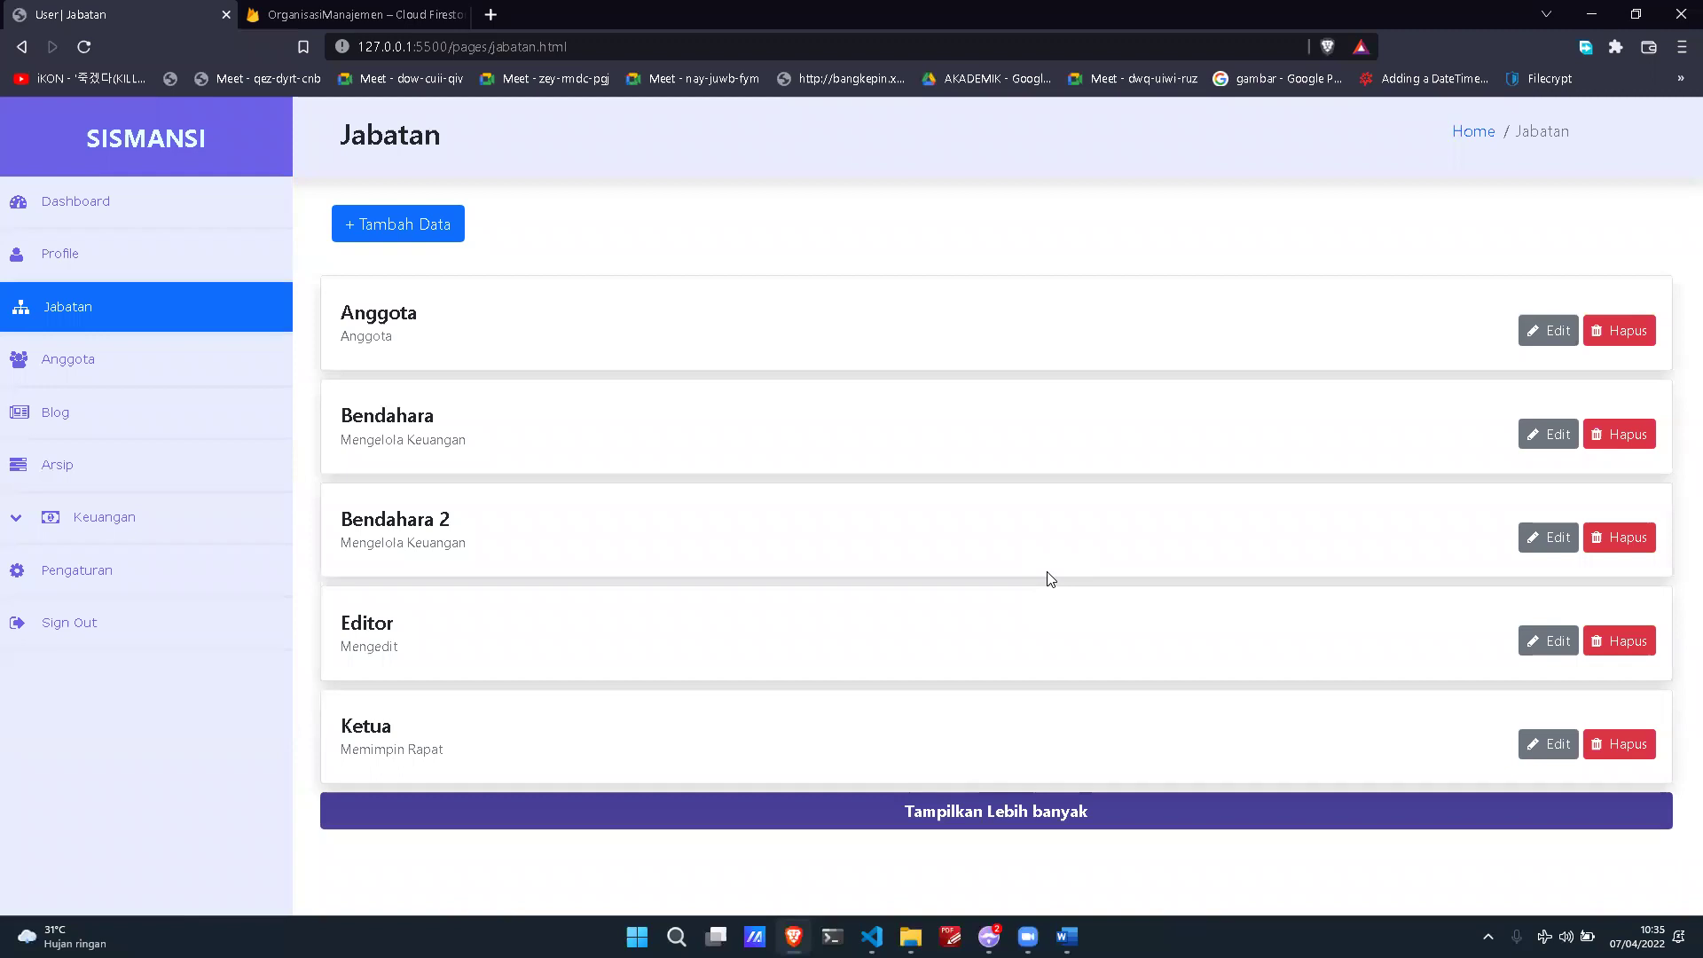
# Step: Load the full Jabatan list and scroll down to the Wakil Ketua position
pyautogui.click(1197, 798)
pyautogui.scroll(-4, 1172, 724)
pyautogui.scroll(4, 1173, 725)
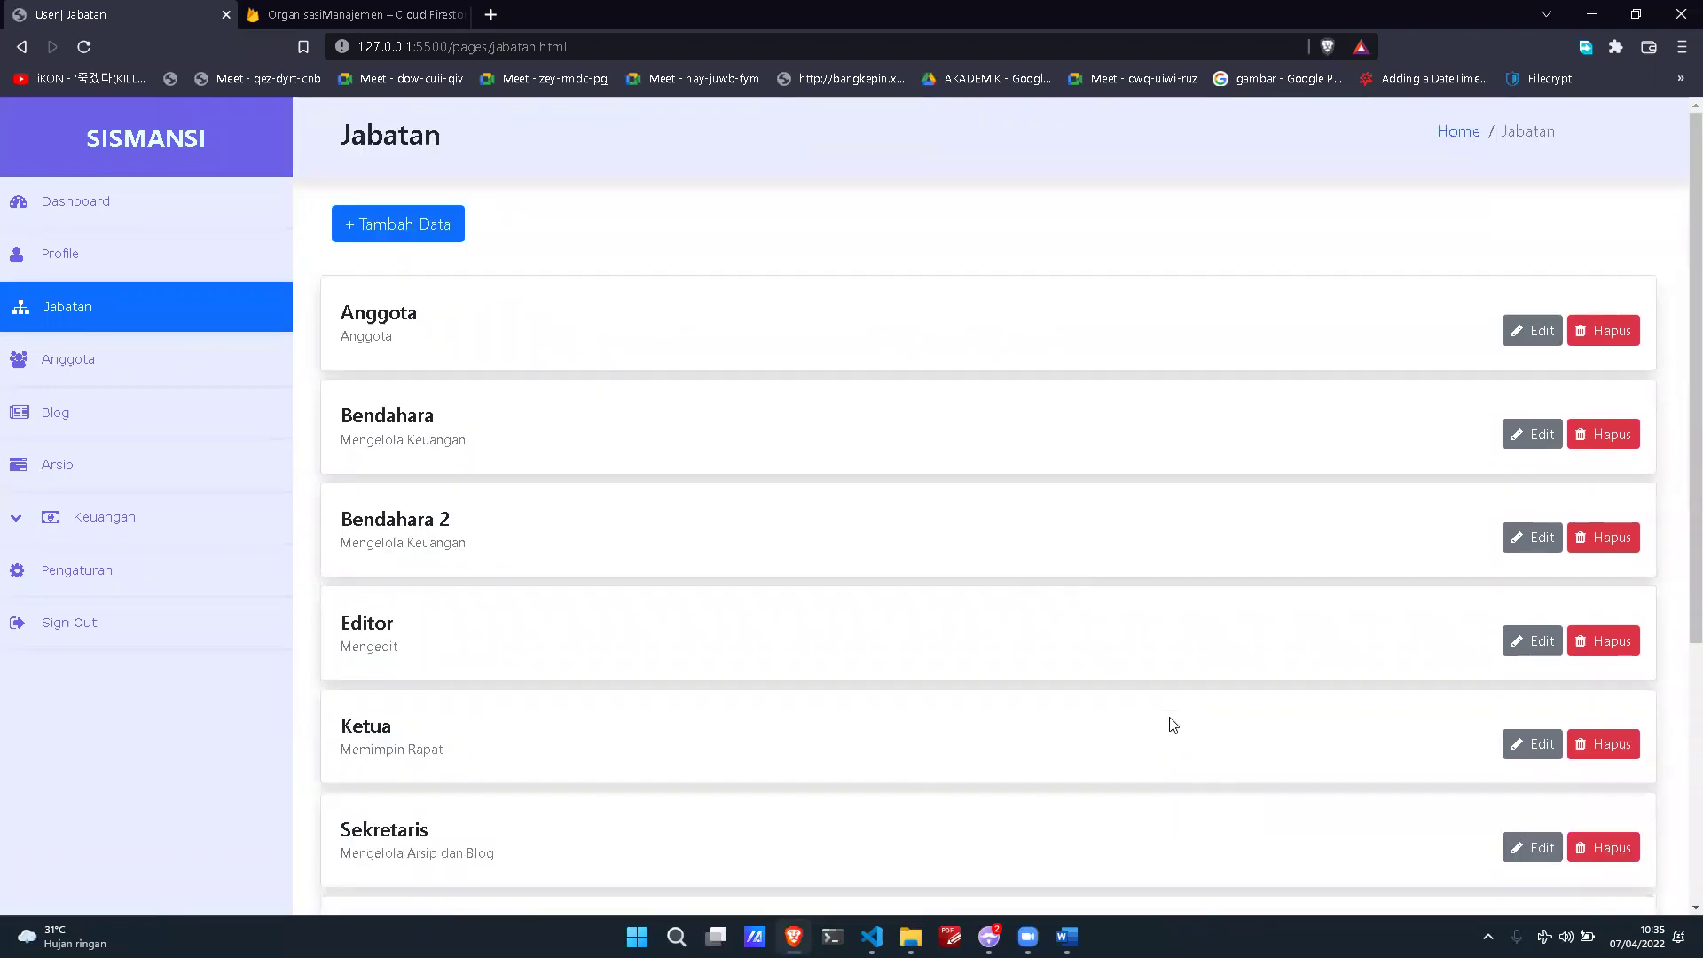
pyautogui.scroll(-3, 1215, 649)
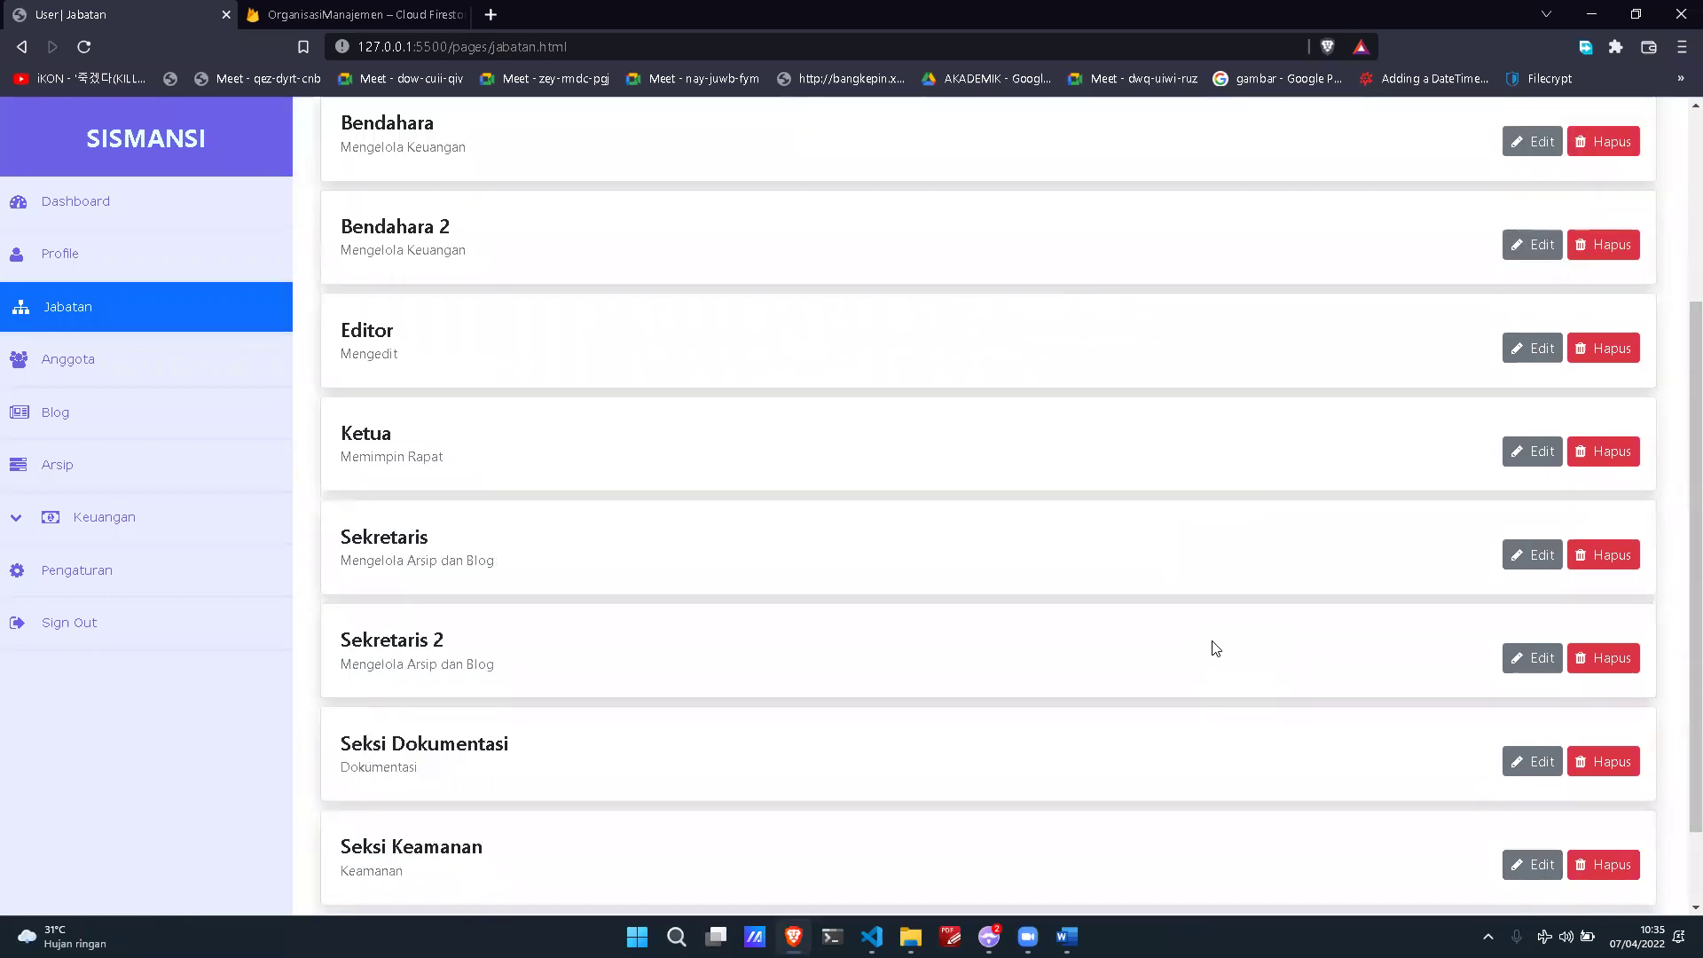
pyautogui.scroll(-1, 1215, 649)
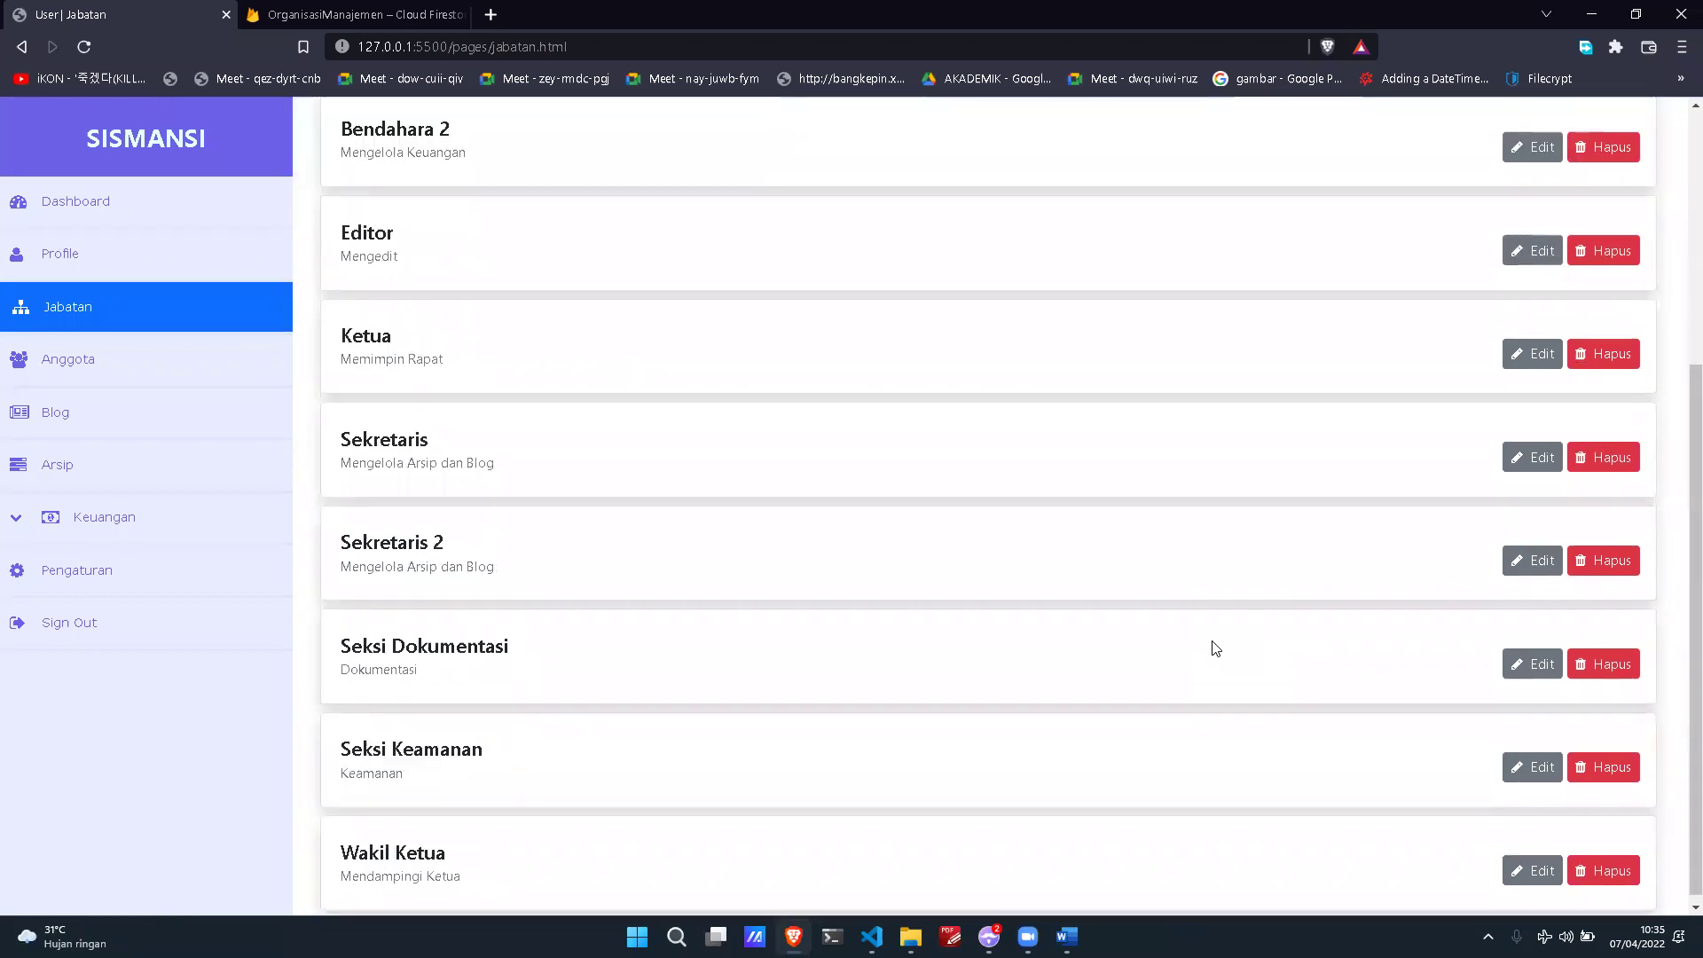
pyautogui.scroll(-1, 1215, 648)
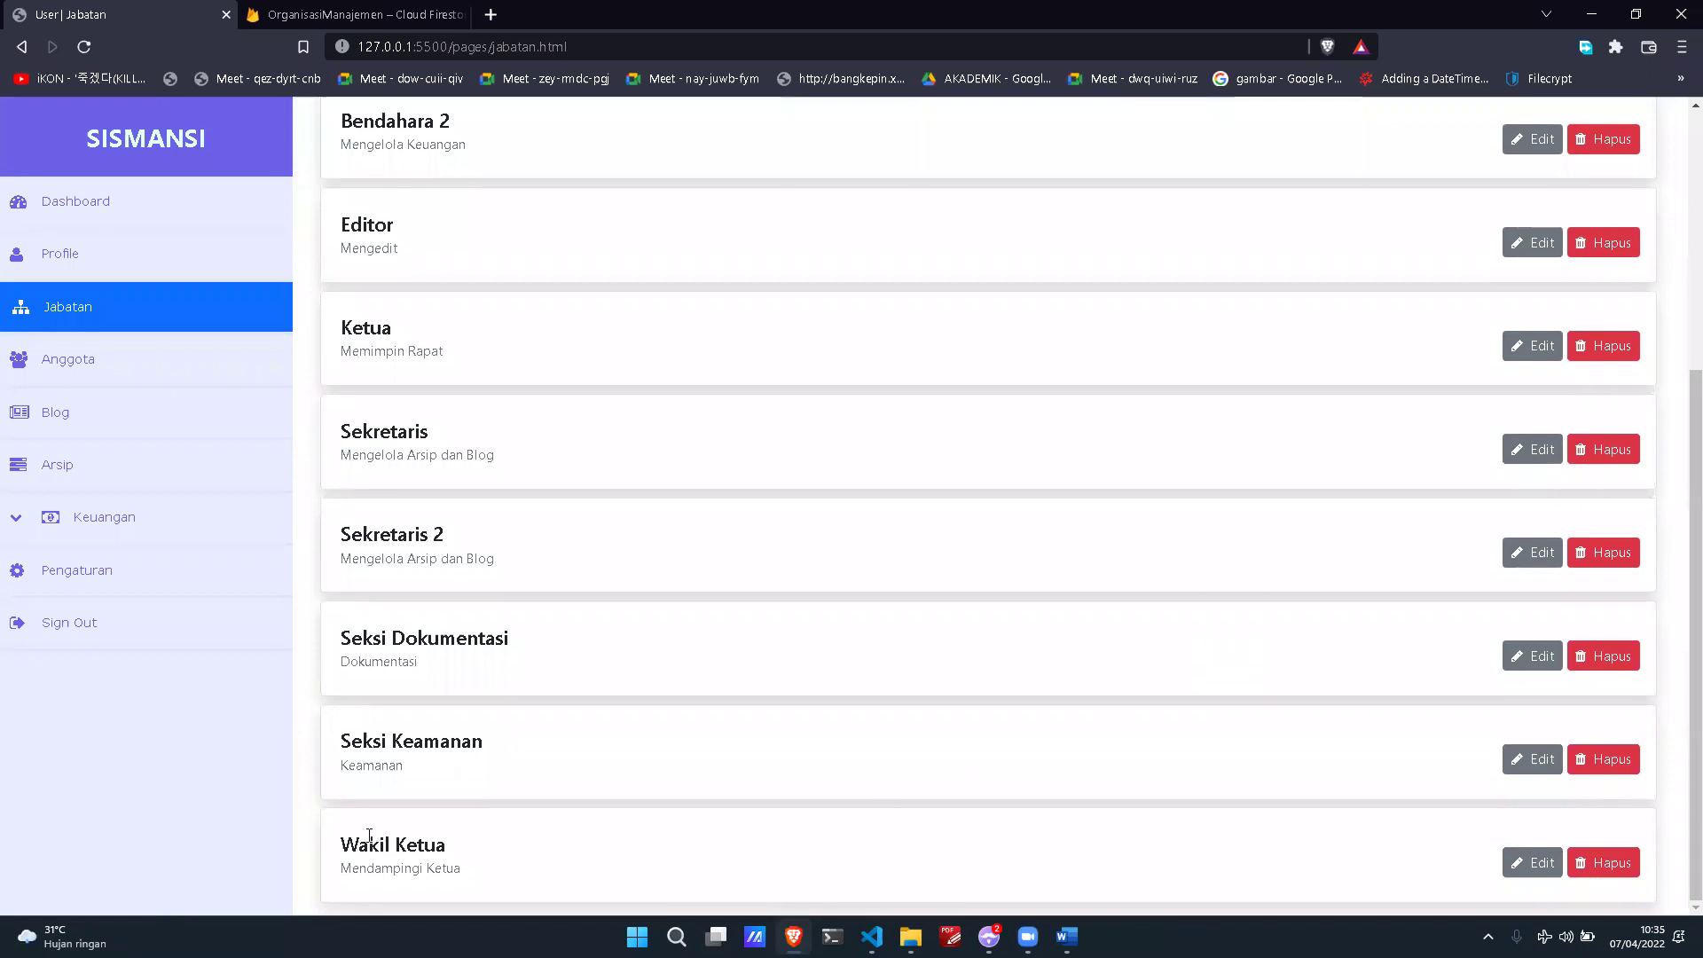
pyautogui.moveTo(406, 847); pyautogui.dragTo(467, 857)
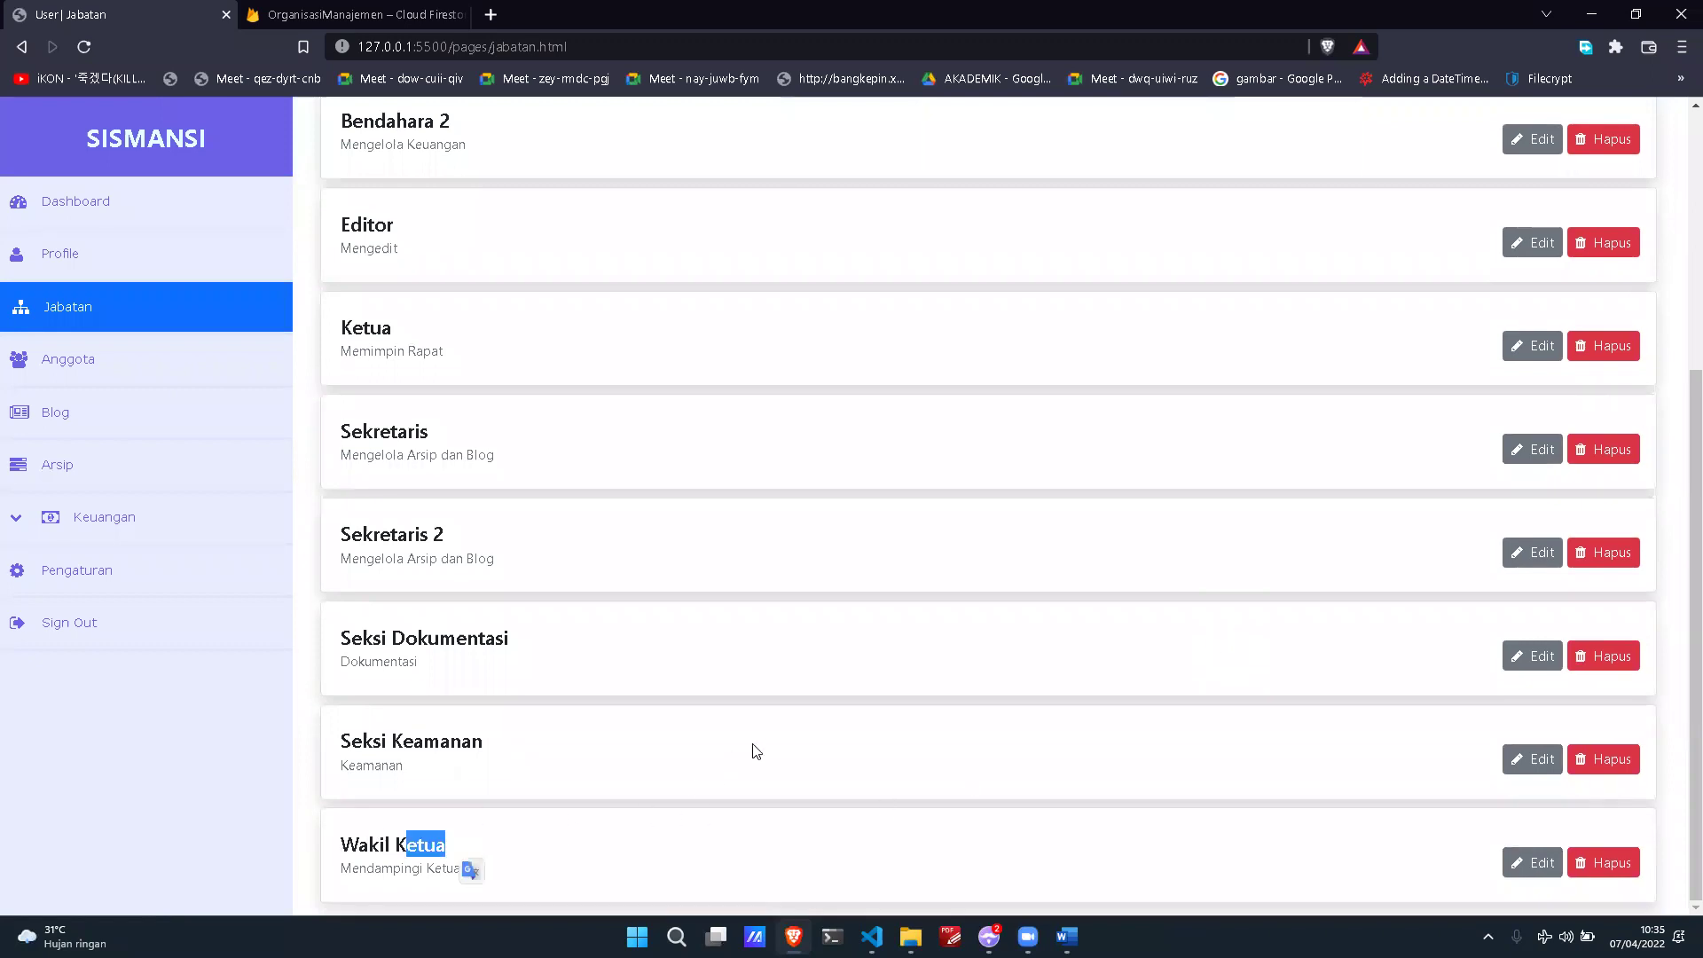
pyautogui.scroll(2, 753, 749)
pyautogui.scroll(2, 753, 750)
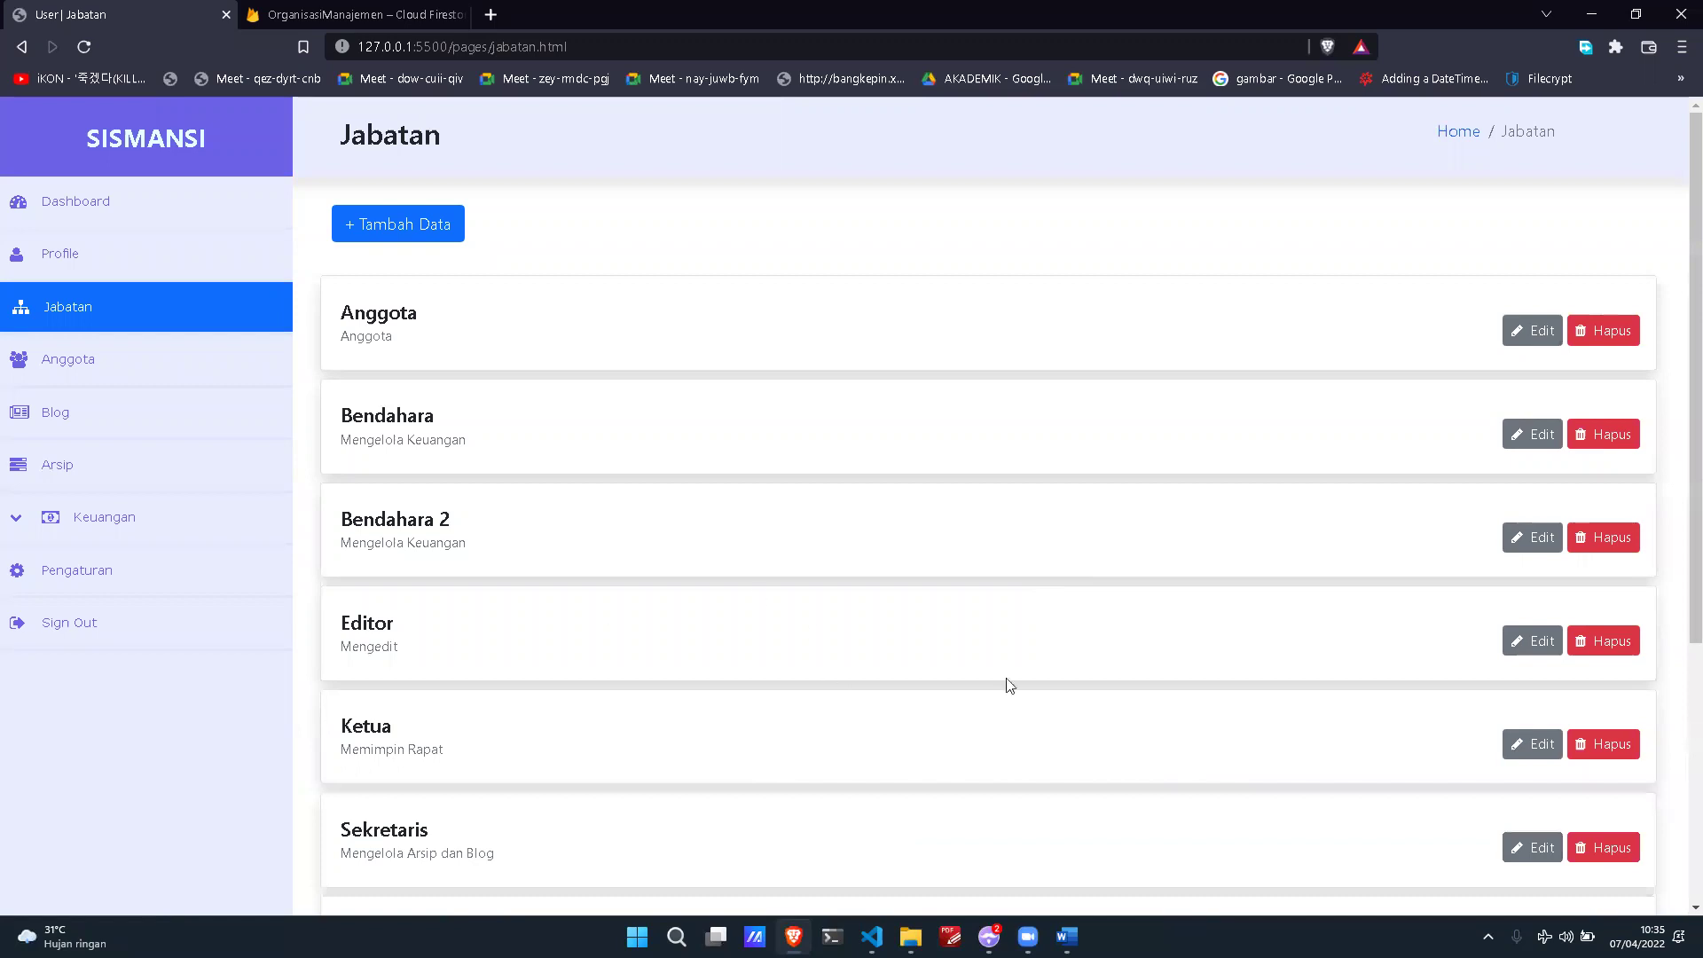
# Step: Review the Hak Akses of Anggota and Bendahara, closing each dialog without saving
pyautogui.click(1531, 331)
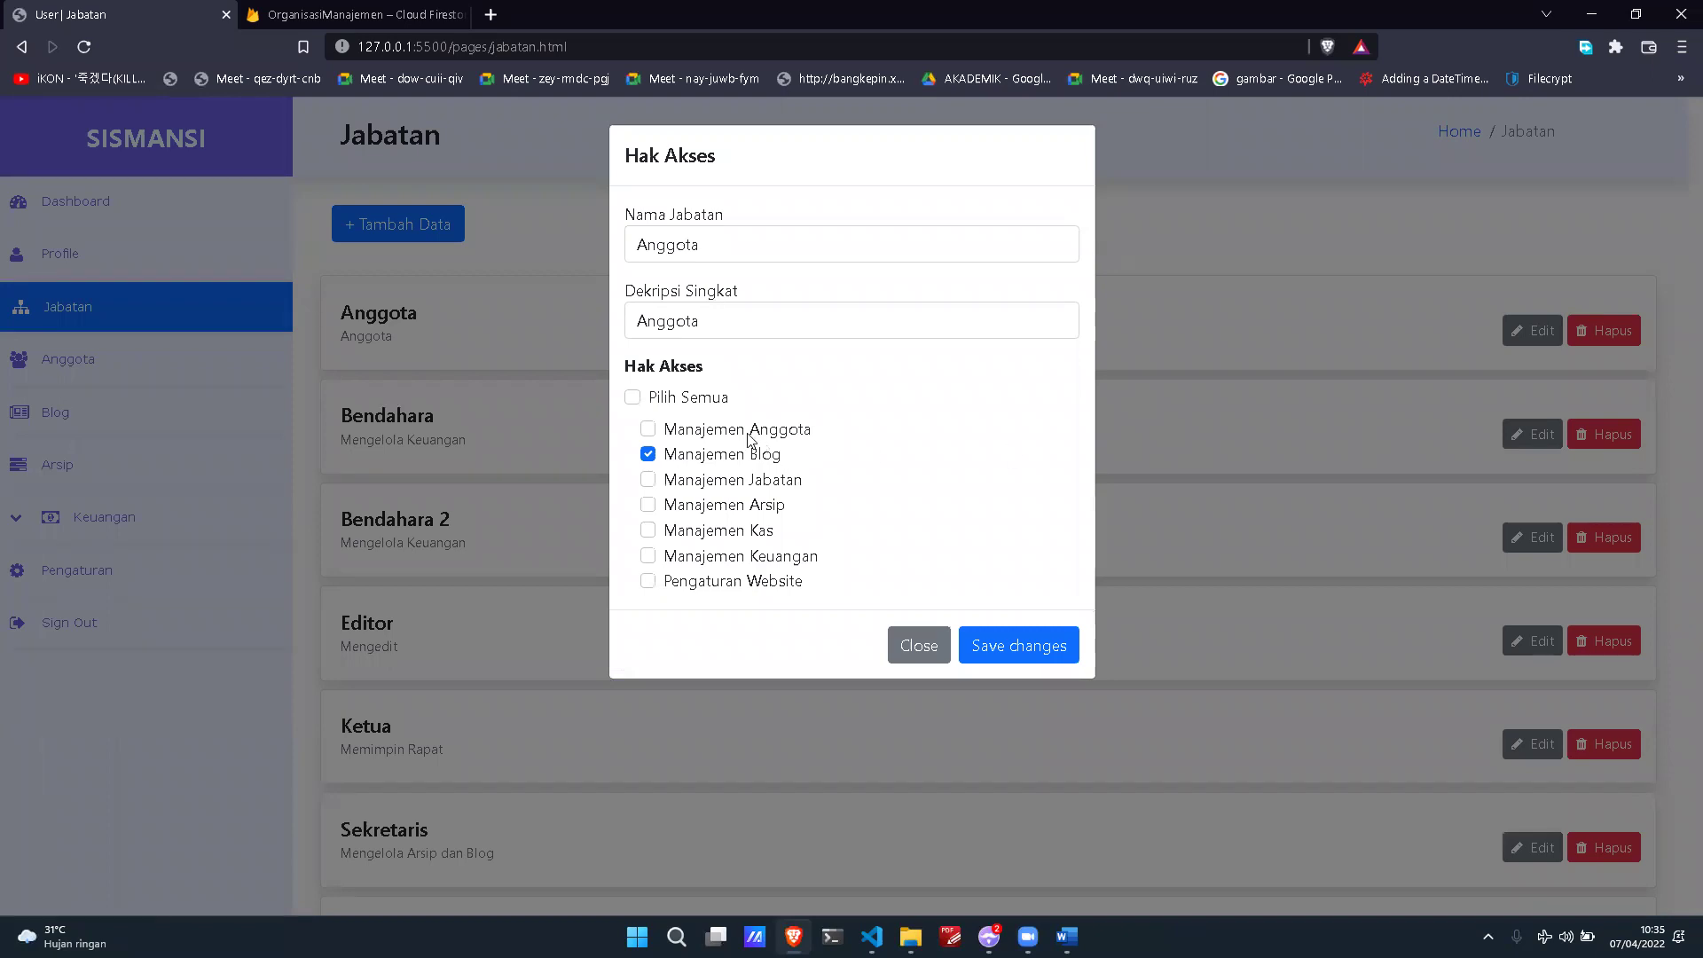
pyautogui.moveTo(622, 371); pyautogui.dragTo(838, 399)
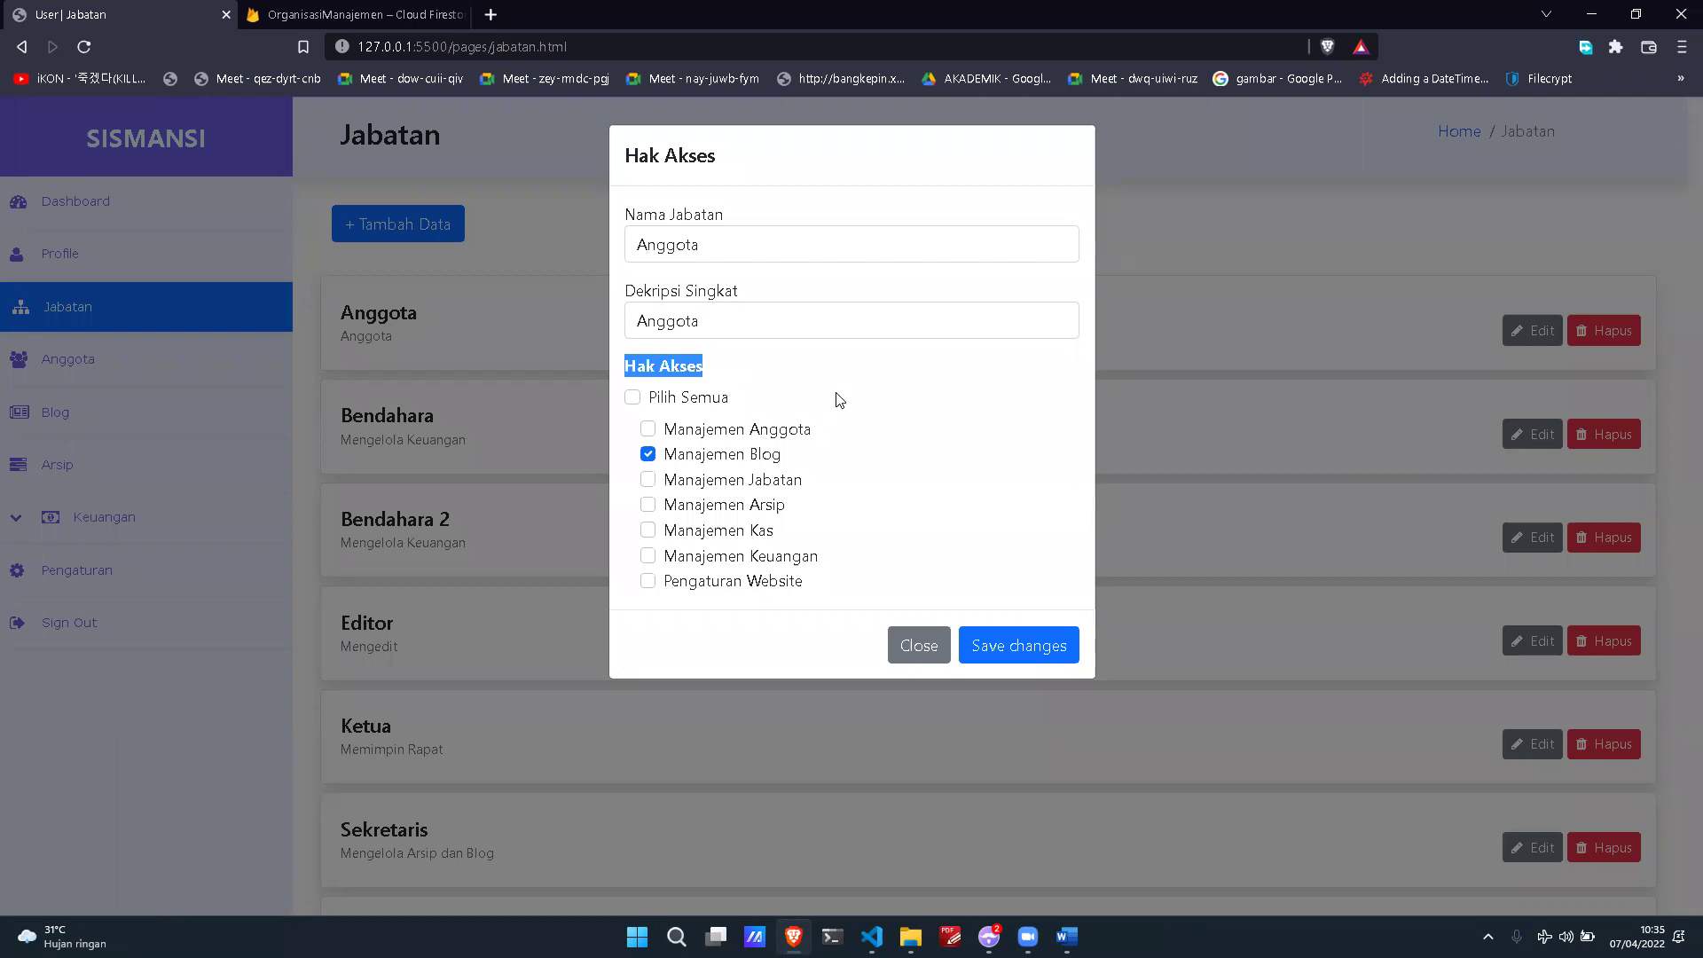
pyautogui.click(949, 414)
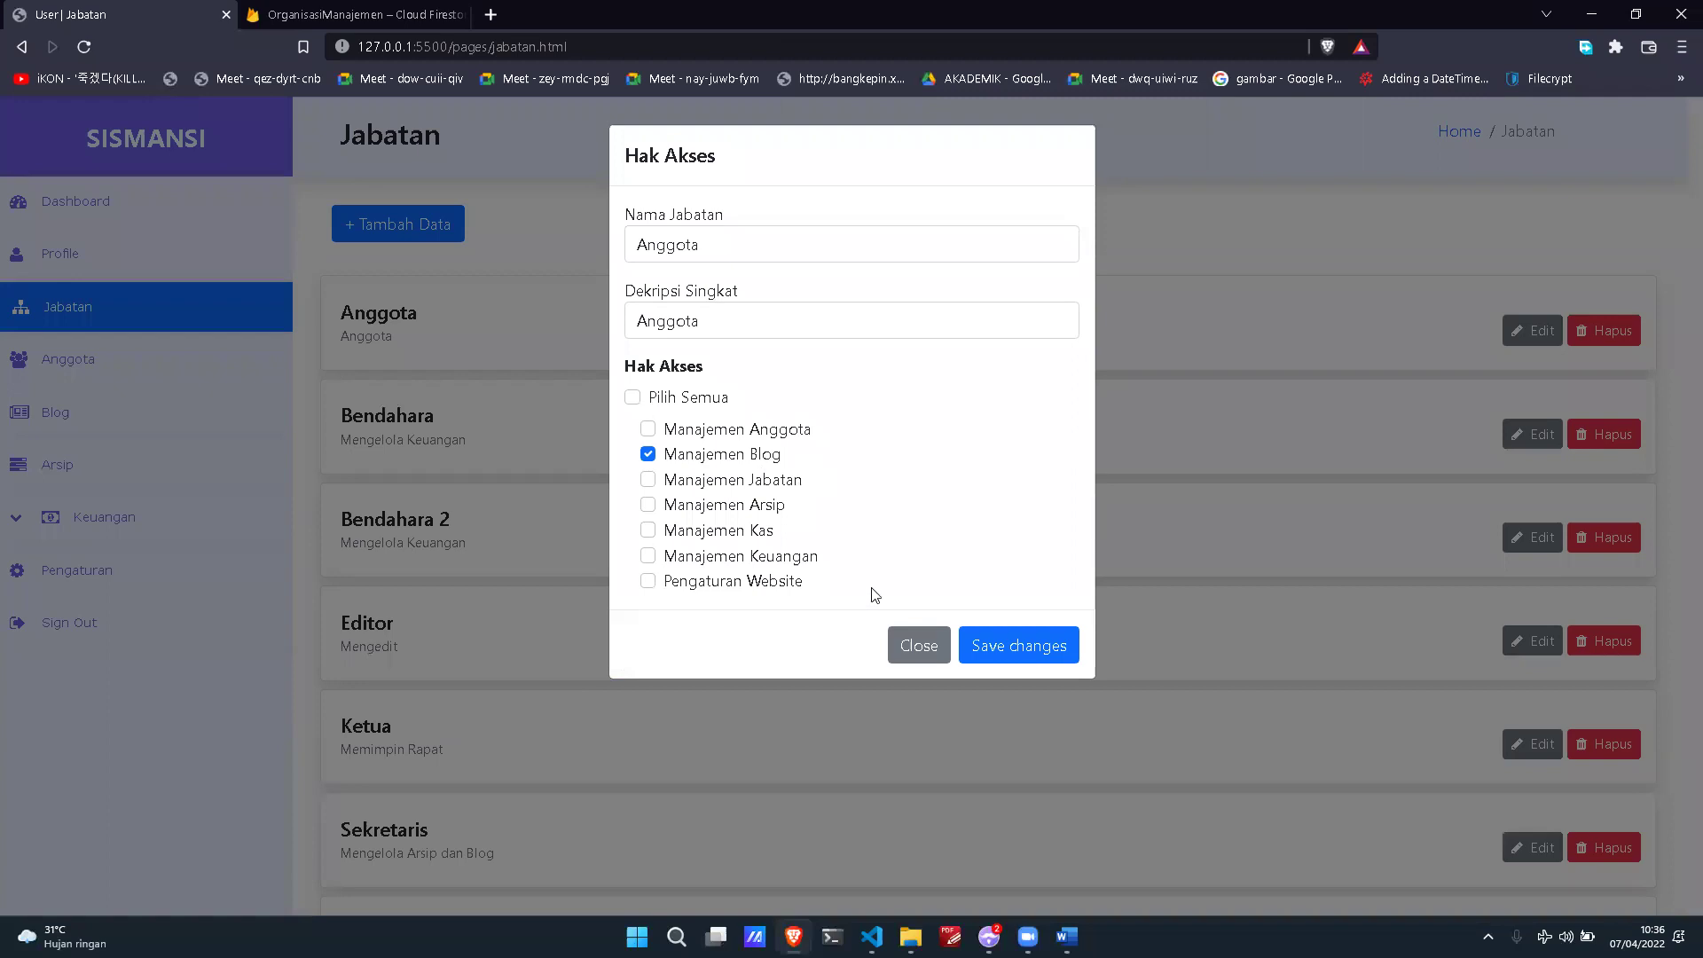
pyautogui.click(914, 646)
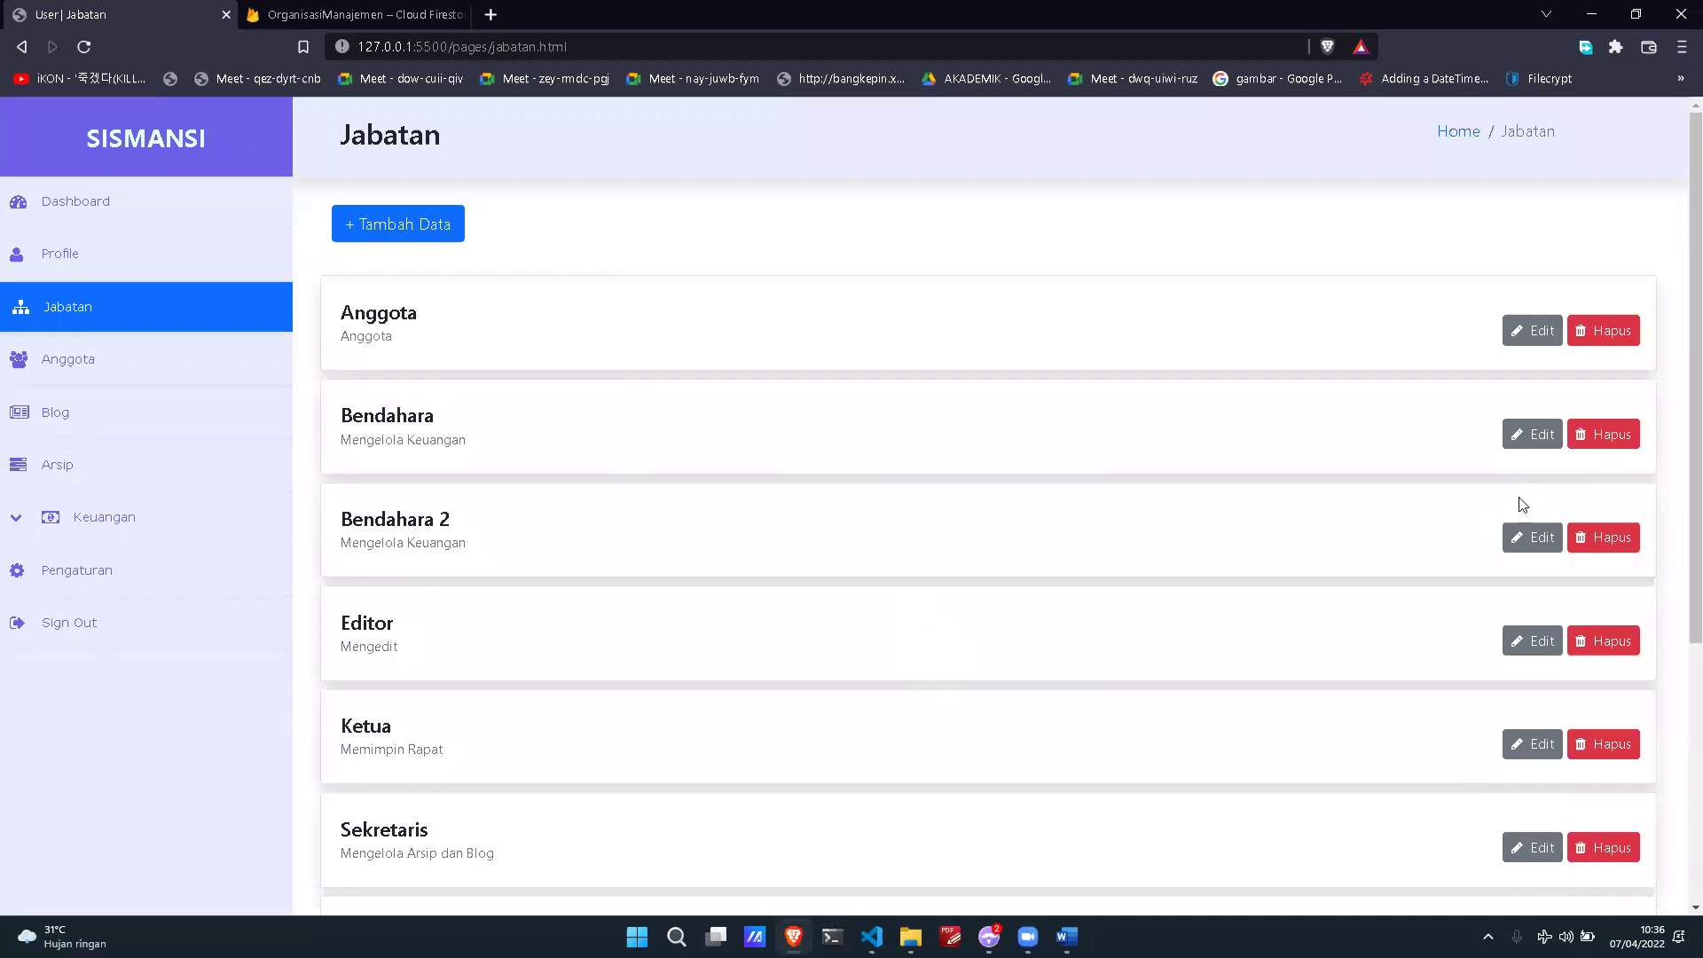
pyautogui.click(1535, 433)
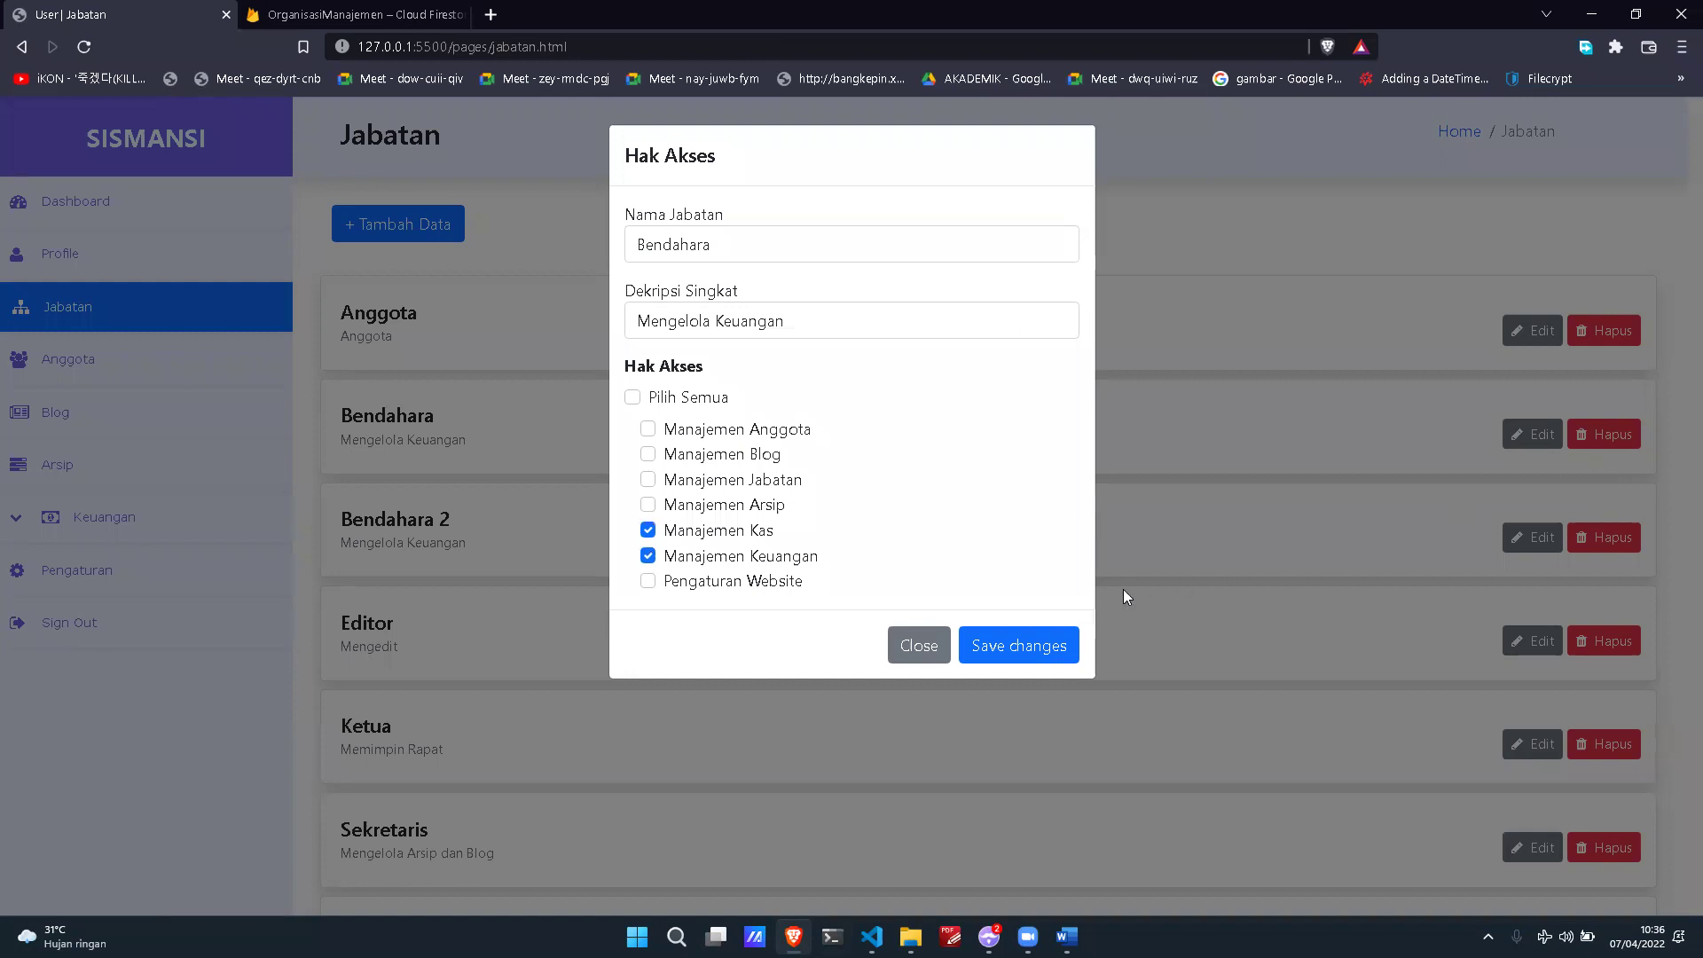
pyautogui.click(933, 646)
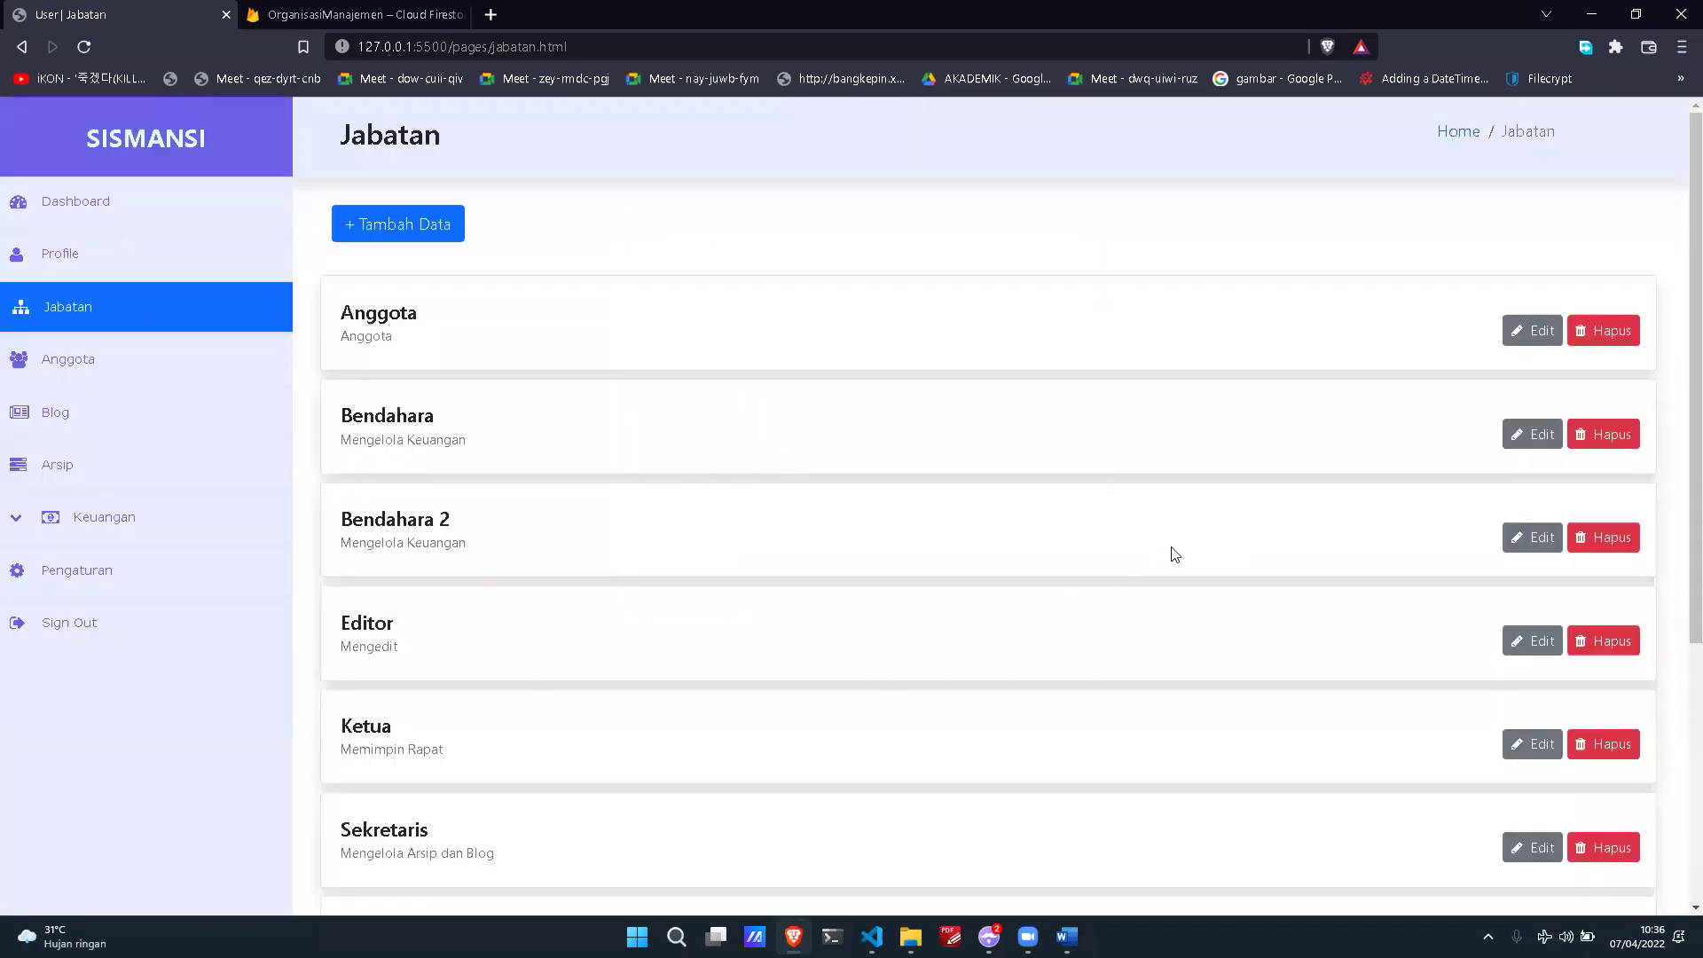
pyautogui.scroll(-2, 1175, 555)
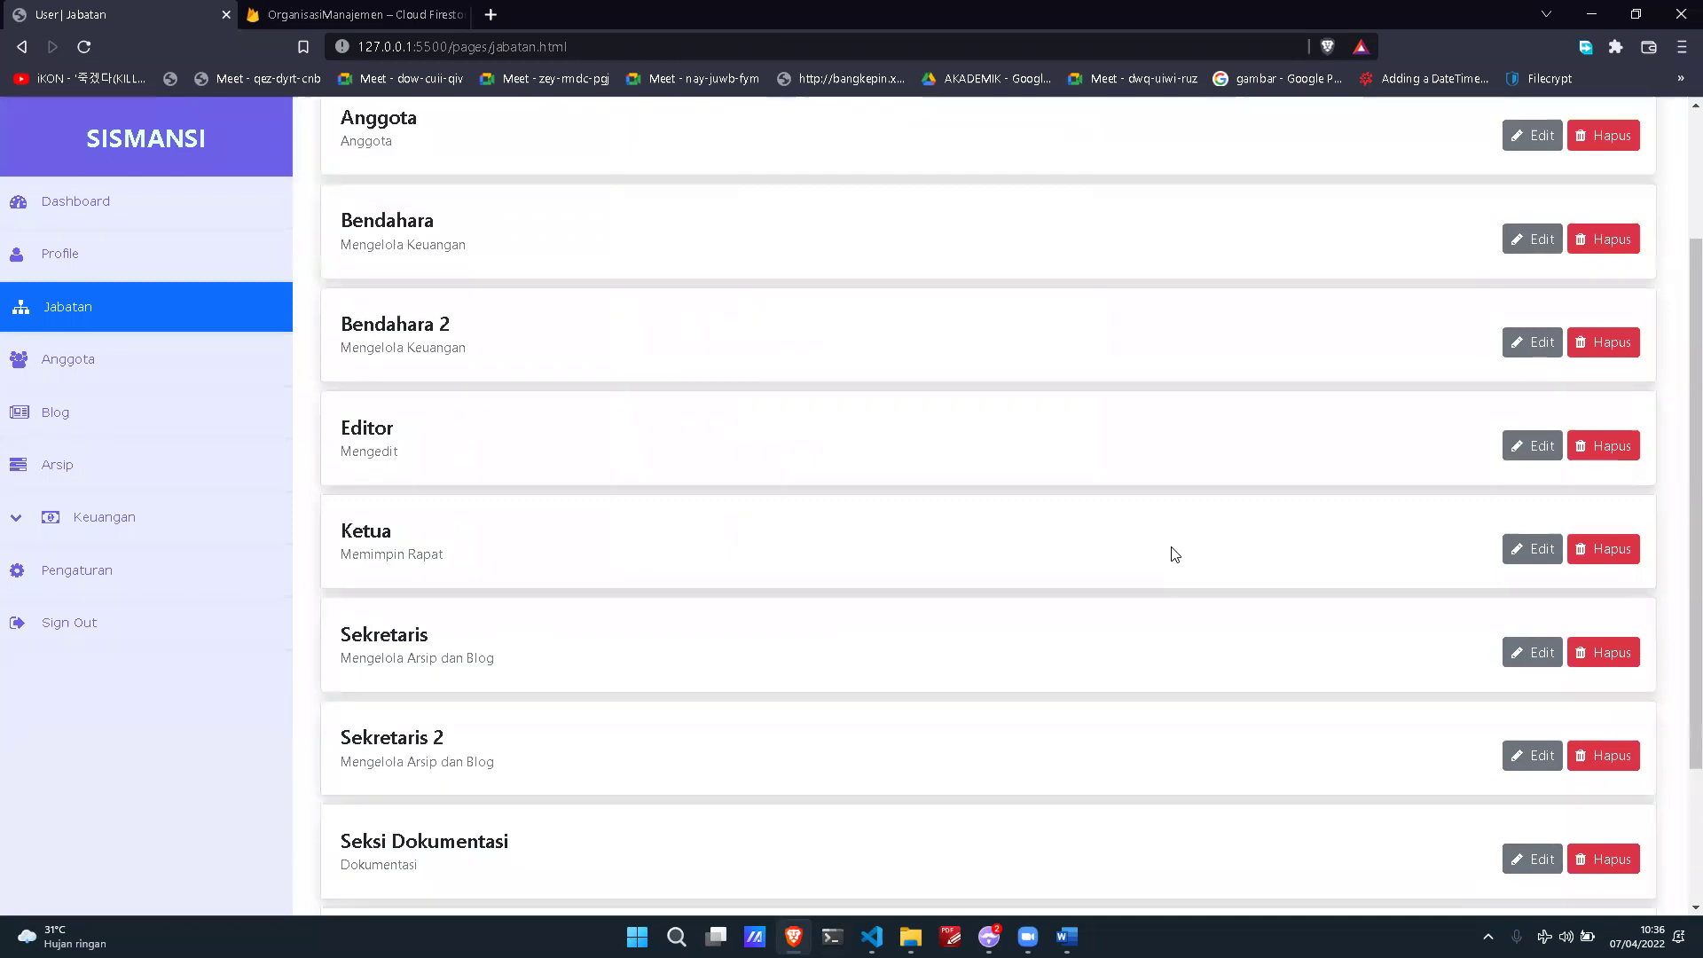
pyautogui.scroll(2, 1175, 555)
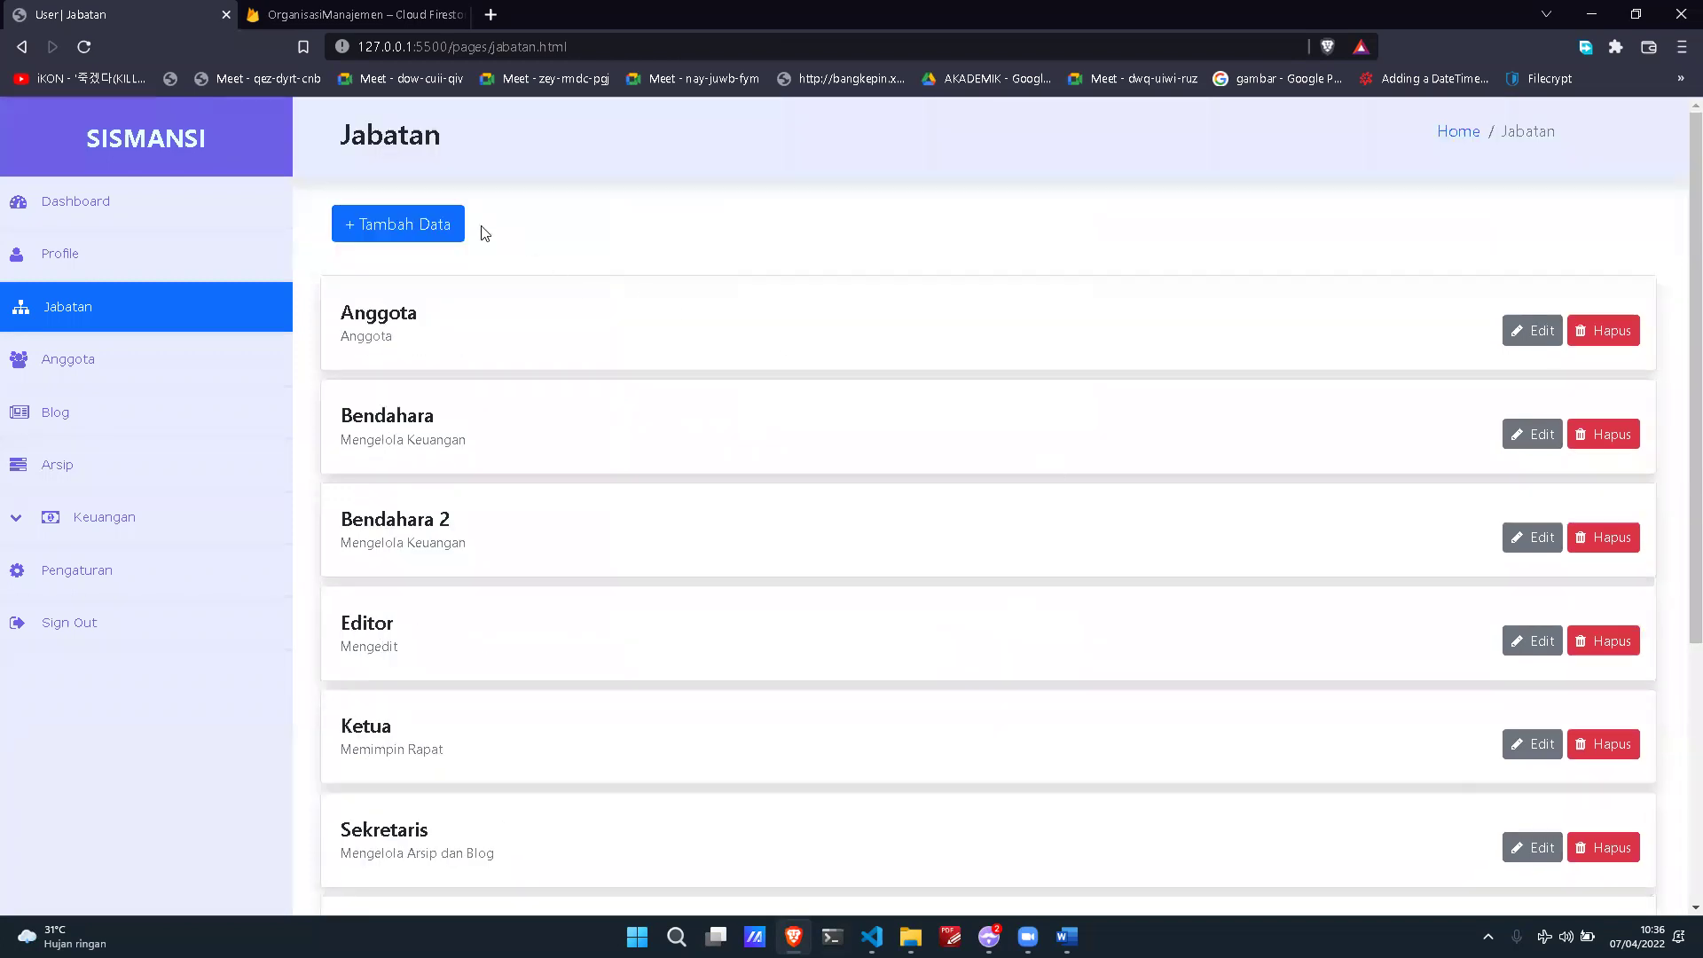
# Step: Add a new position named Test, description Test, with all access rights selected
pyautogui.click(484, 229)
pyautogui.click(754, 251)
pyautogui.write('Test')
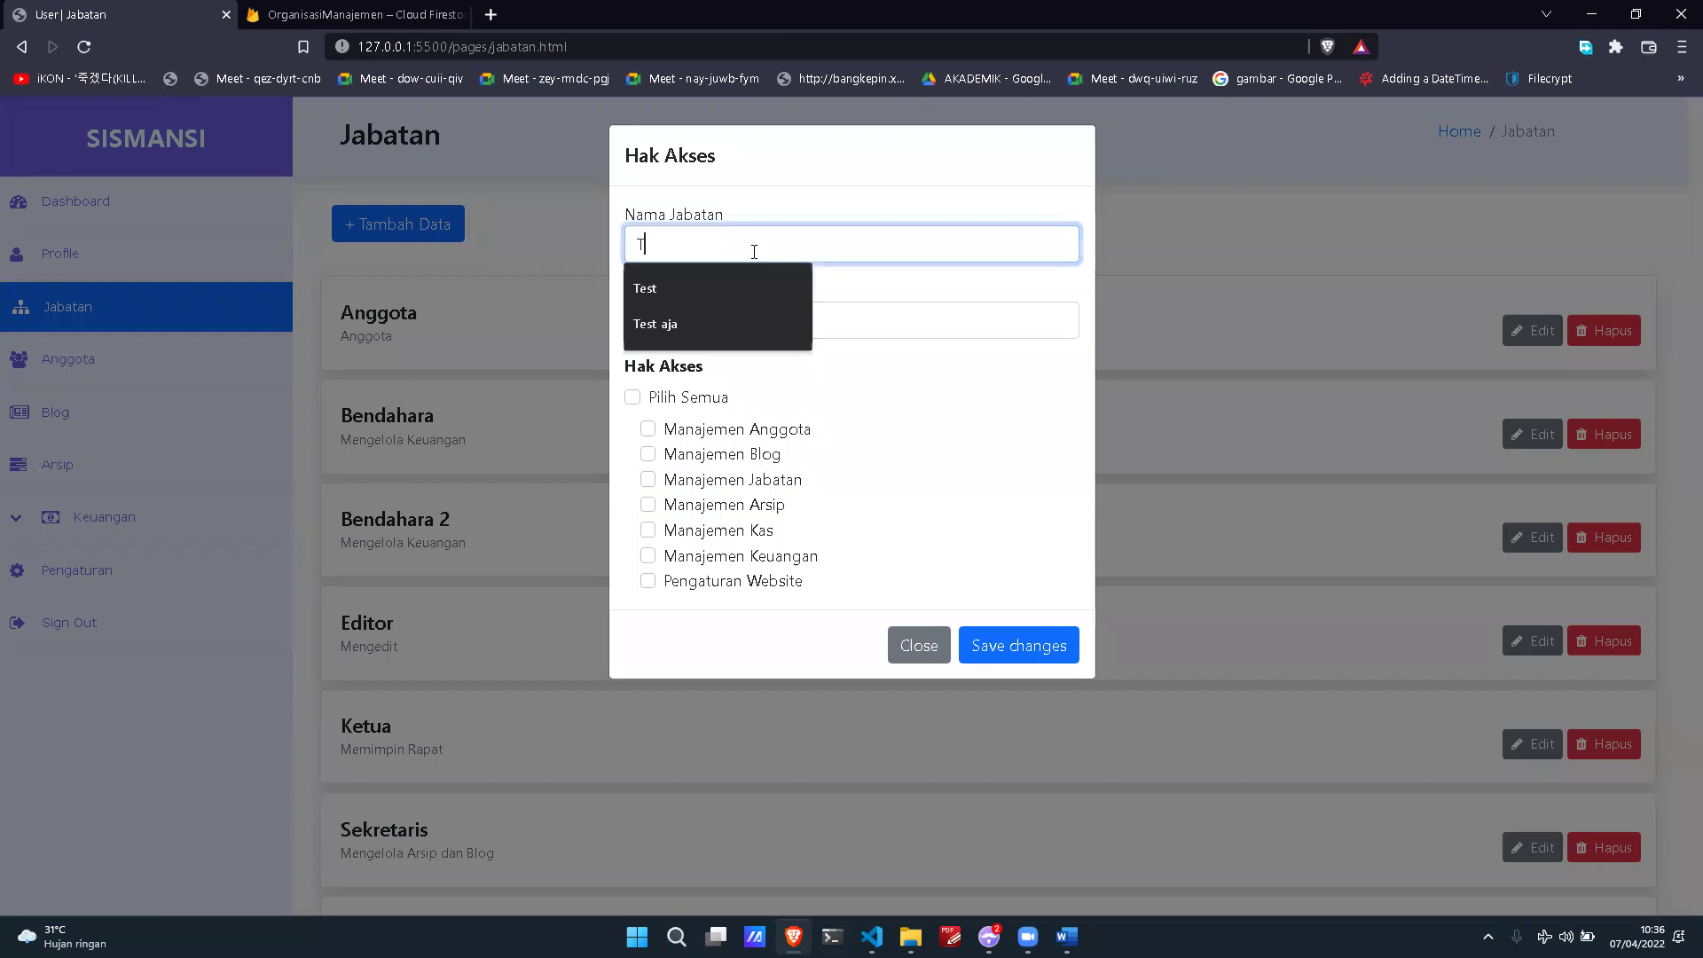
pyautogui.click(855, 314)
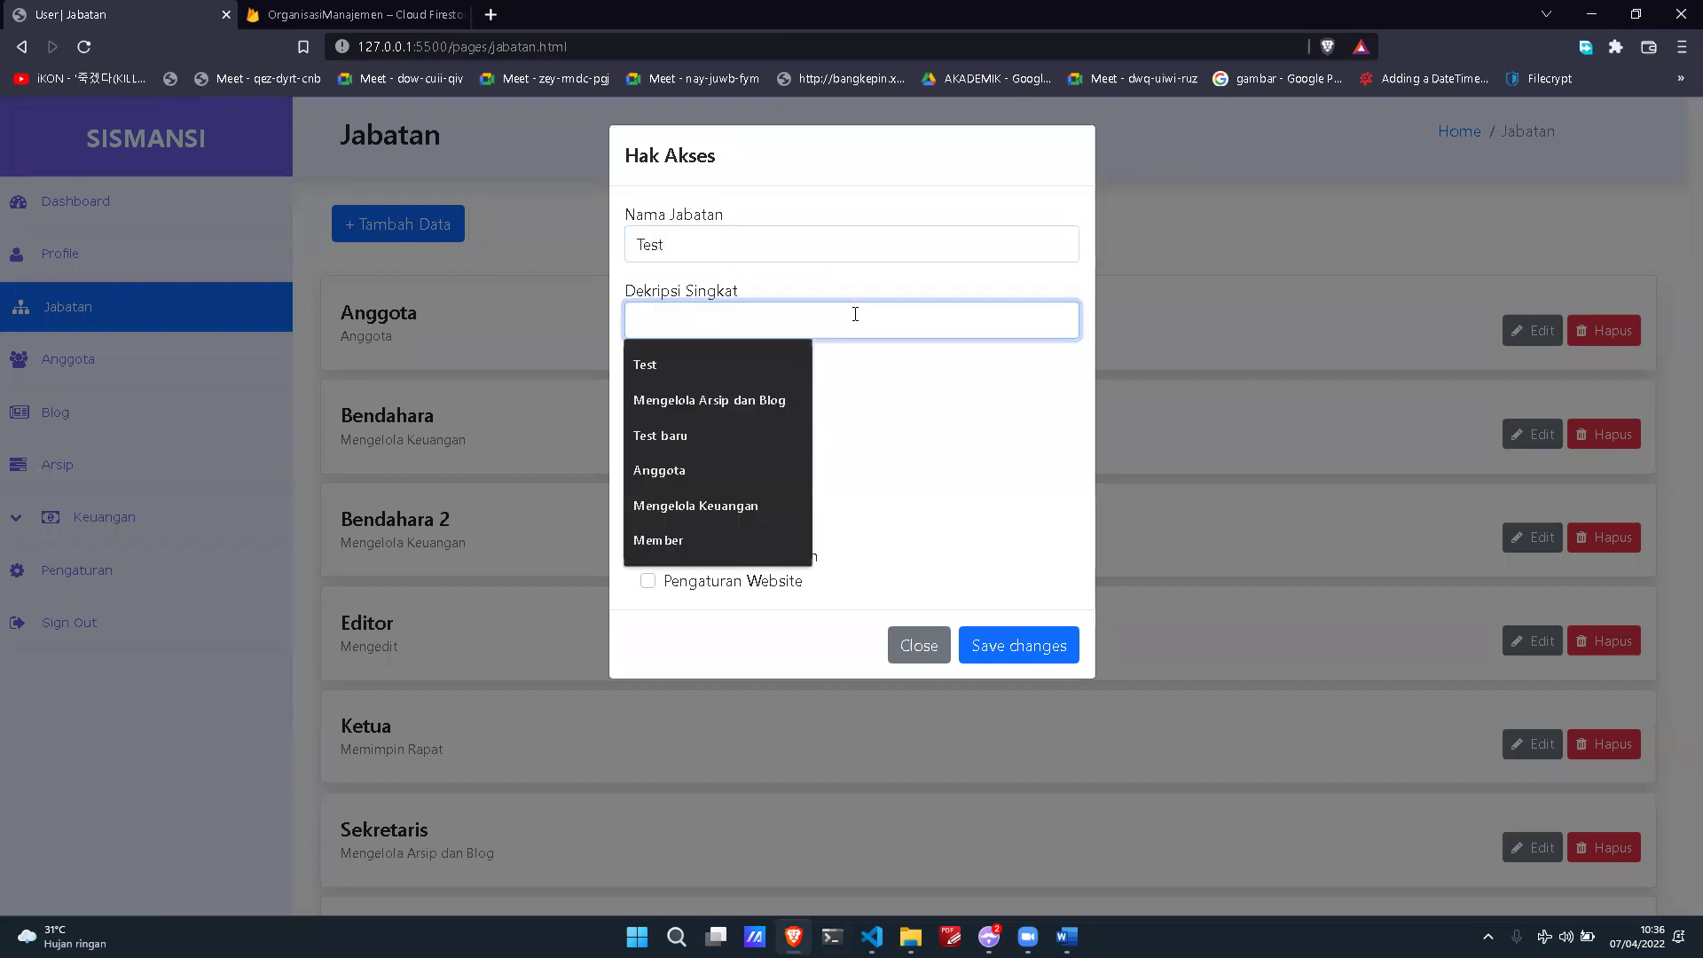
pyautogui.write('Test')
pyautogui.click(1038, 376)
pyautogui.click(652, 398)
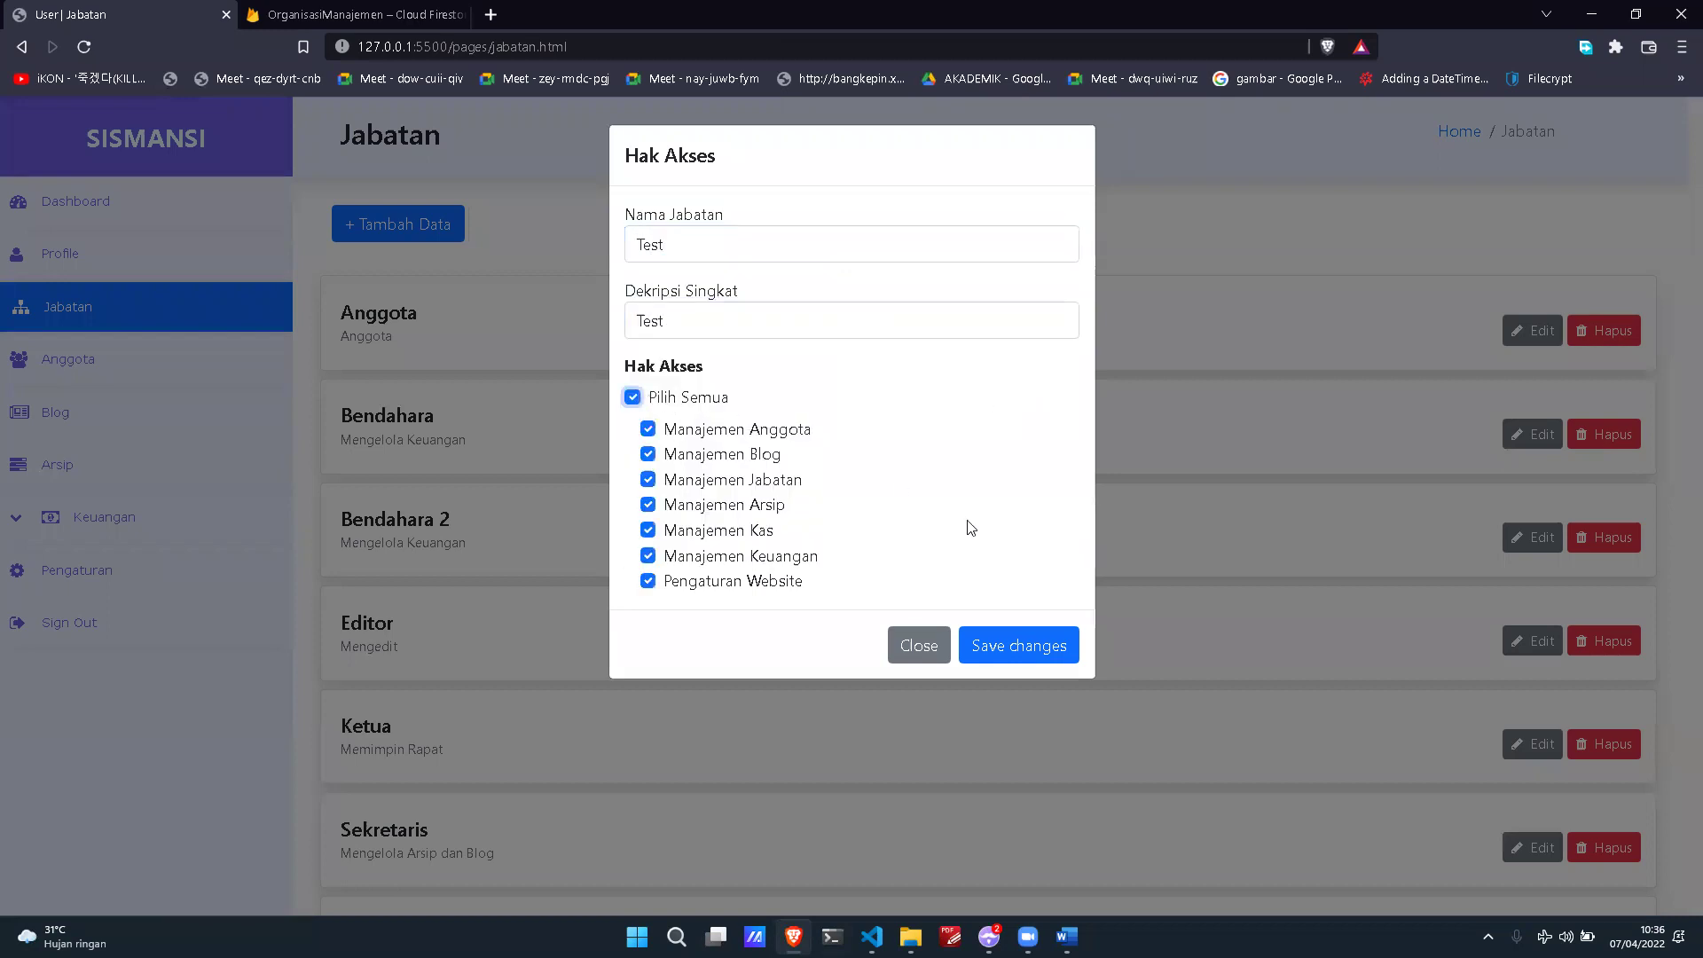
pyautogui.click(1056, 646)
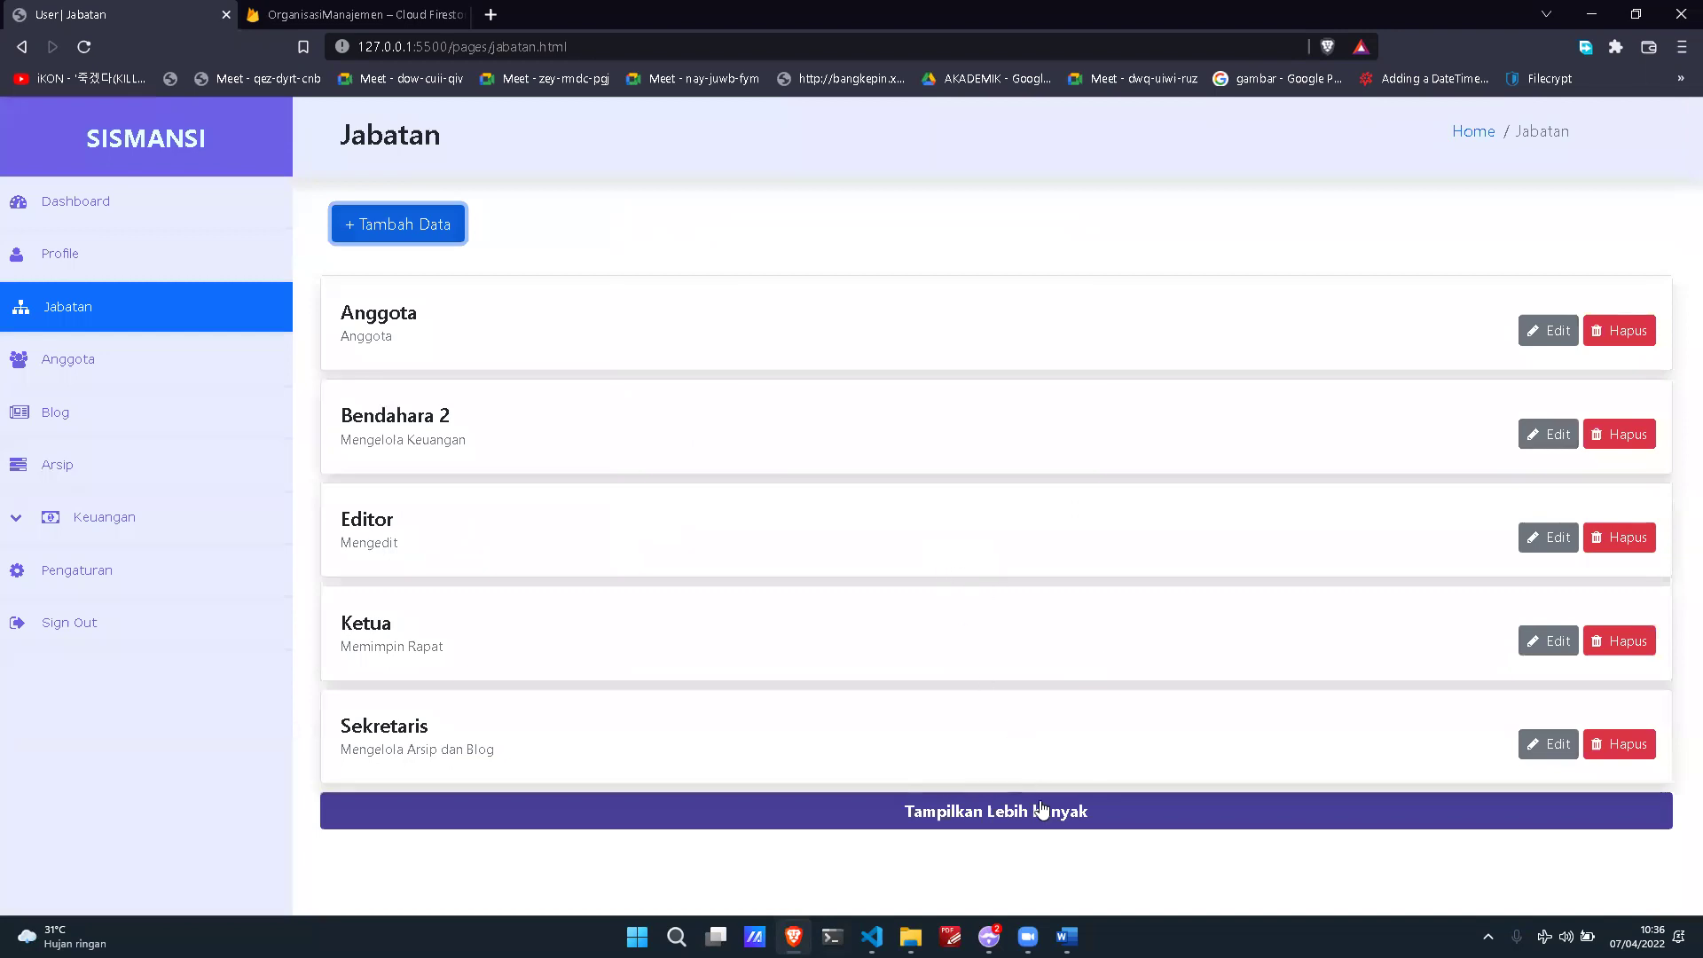
# Step: Attempt to delete the Test position, which fails with a Gagal alert
pyautogui.click(958, 809)
pyautogui.scroll(-1, 893, 692)
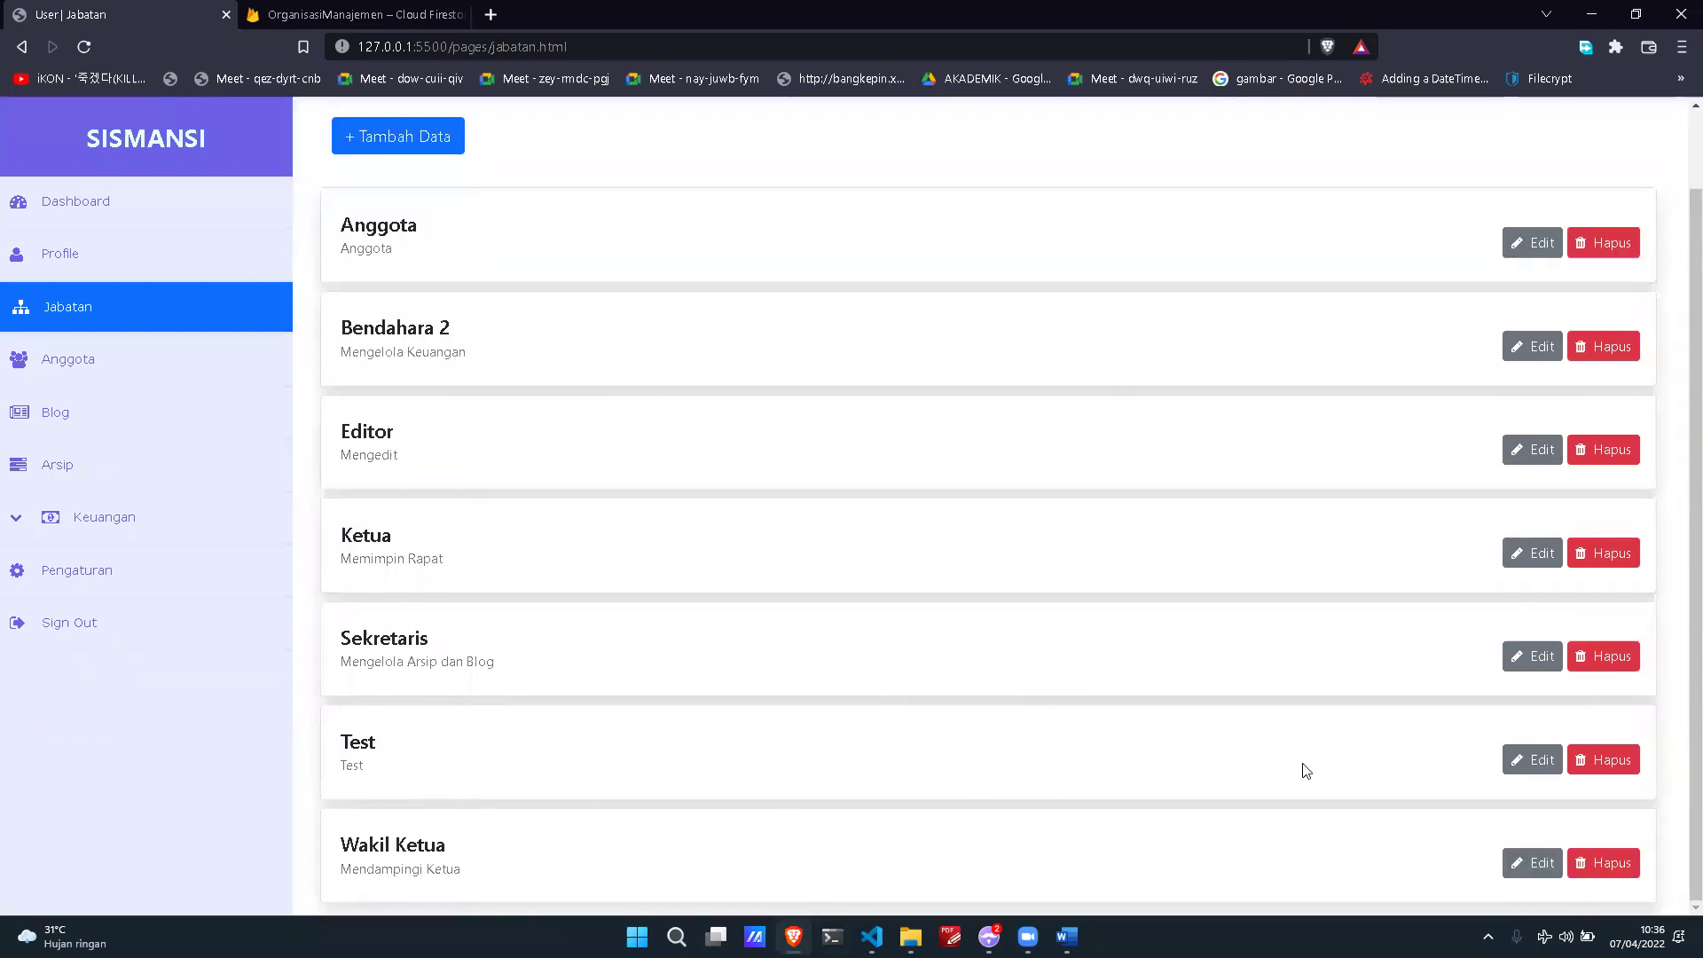
pyautogui.click(1590, 758)
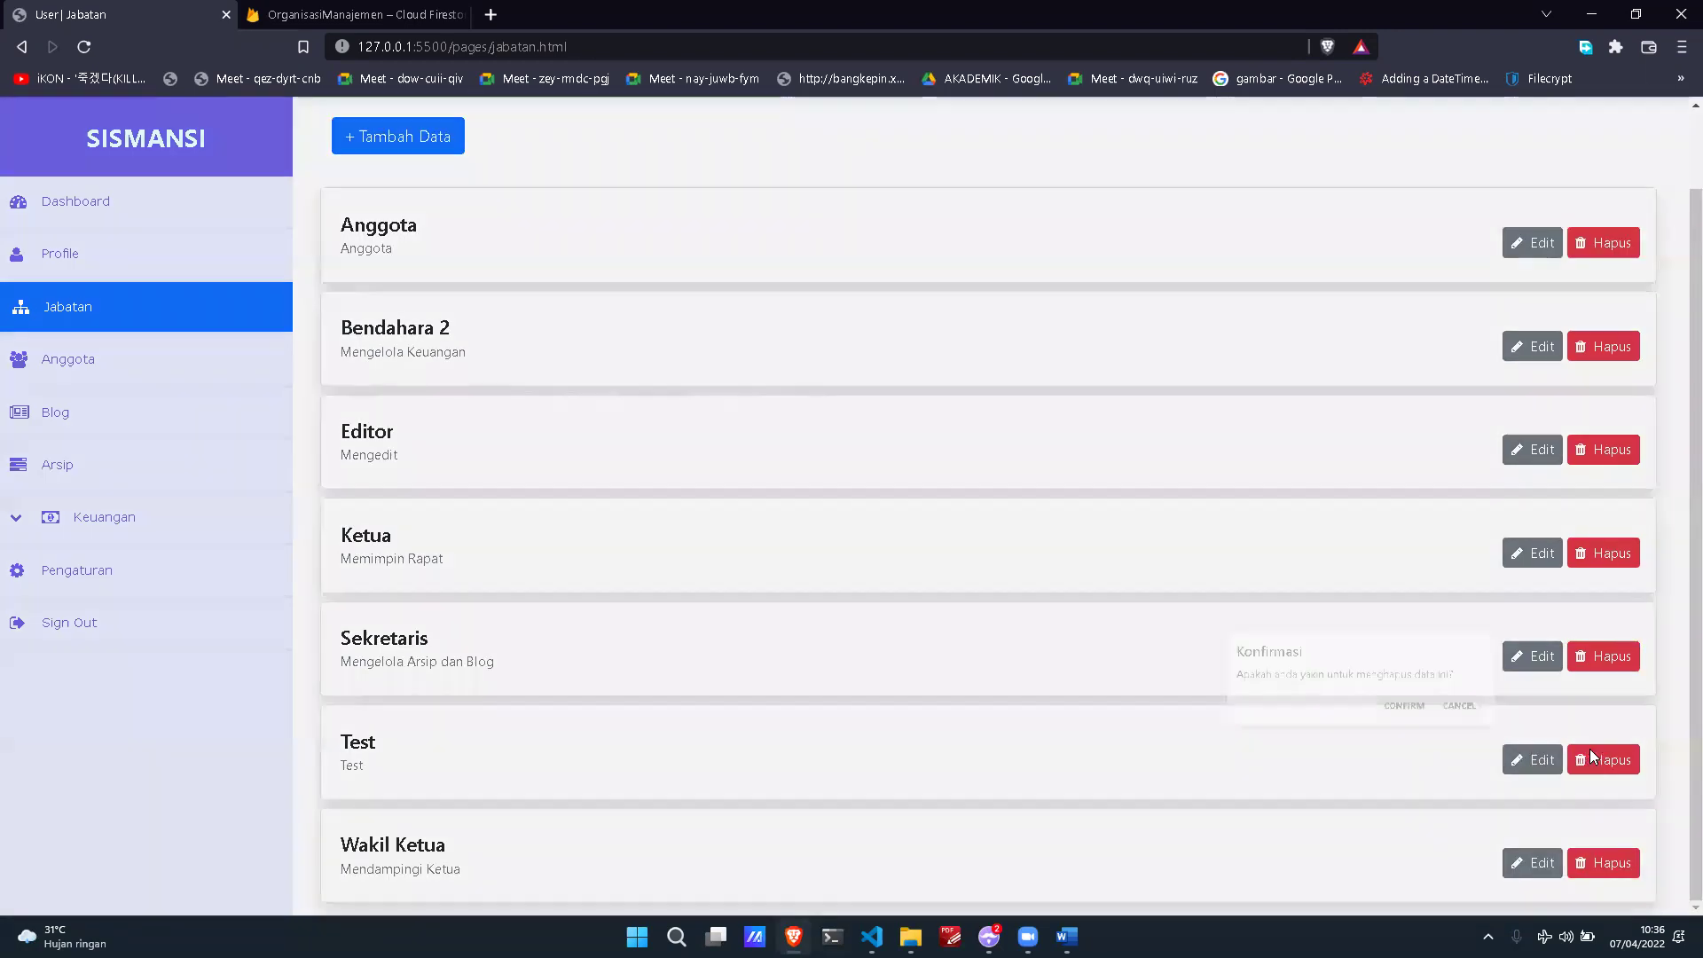
pyautogui.click(991, 552)
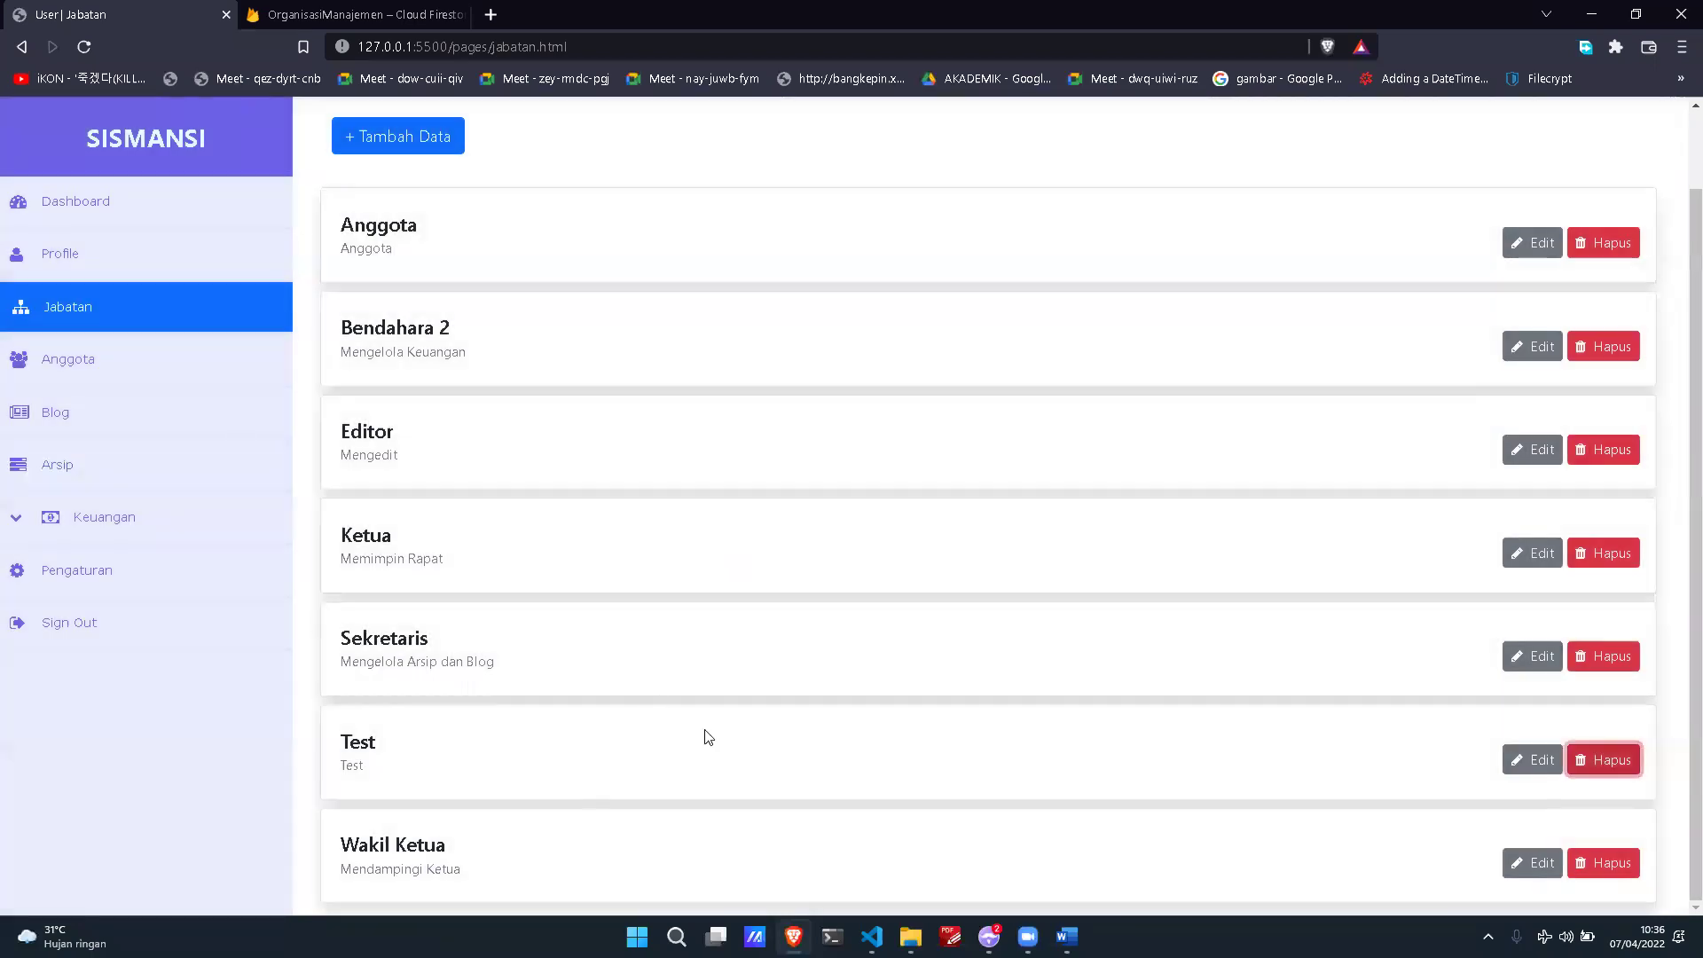
pyautogui.click(1594, 761)
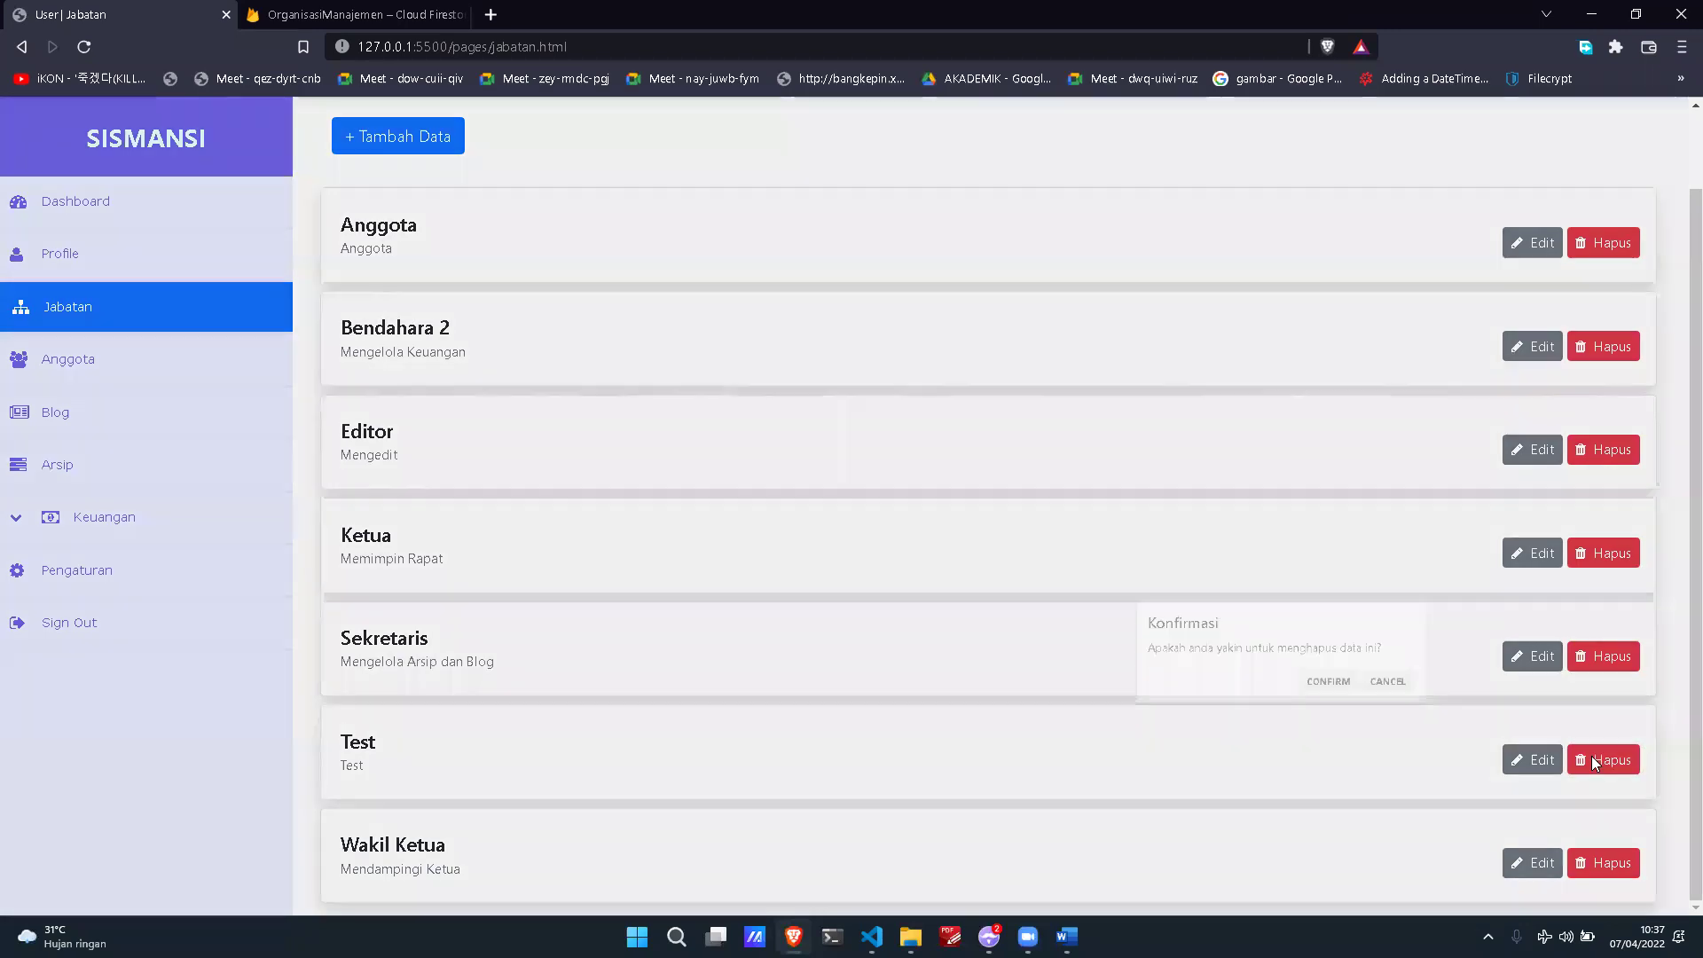
pyautogui.click(909, 545)
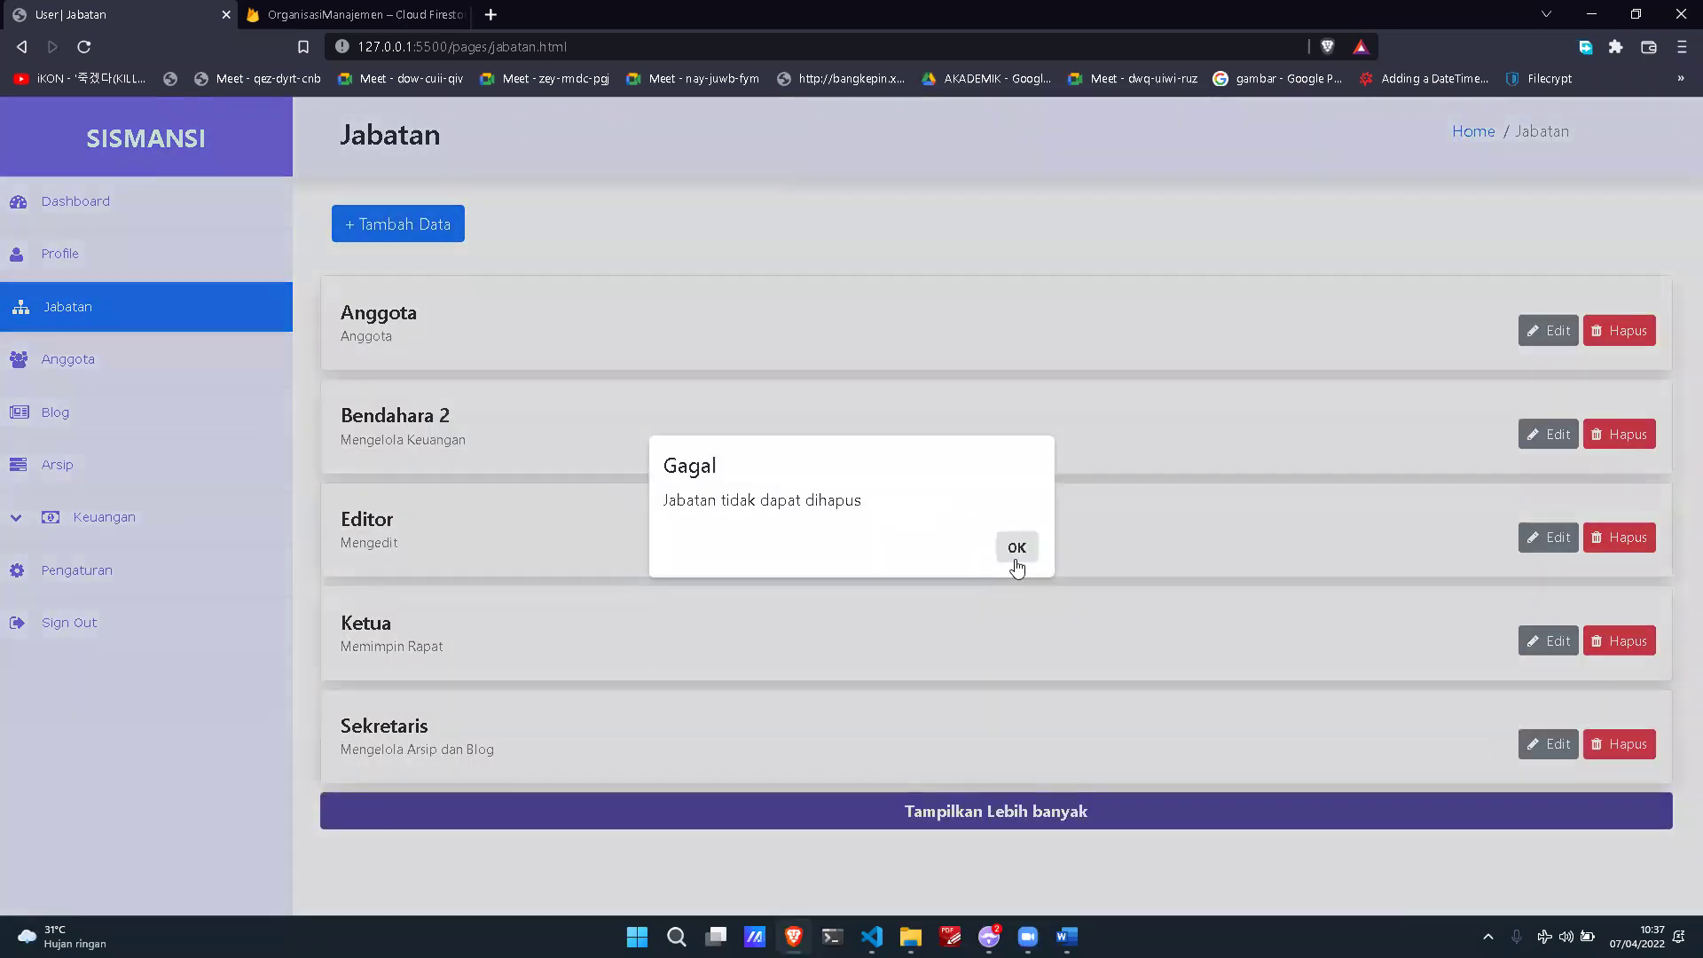
pyautogui.click(1016, 547)
# Step: Retry deleting Test from the expanded list and dismiss the repeated failure alert
pyautogui.click(1209, 806)
pyautogui.scroll(-2, 1199, 720)
pyautogui.scroll(-2, 1199, 720)
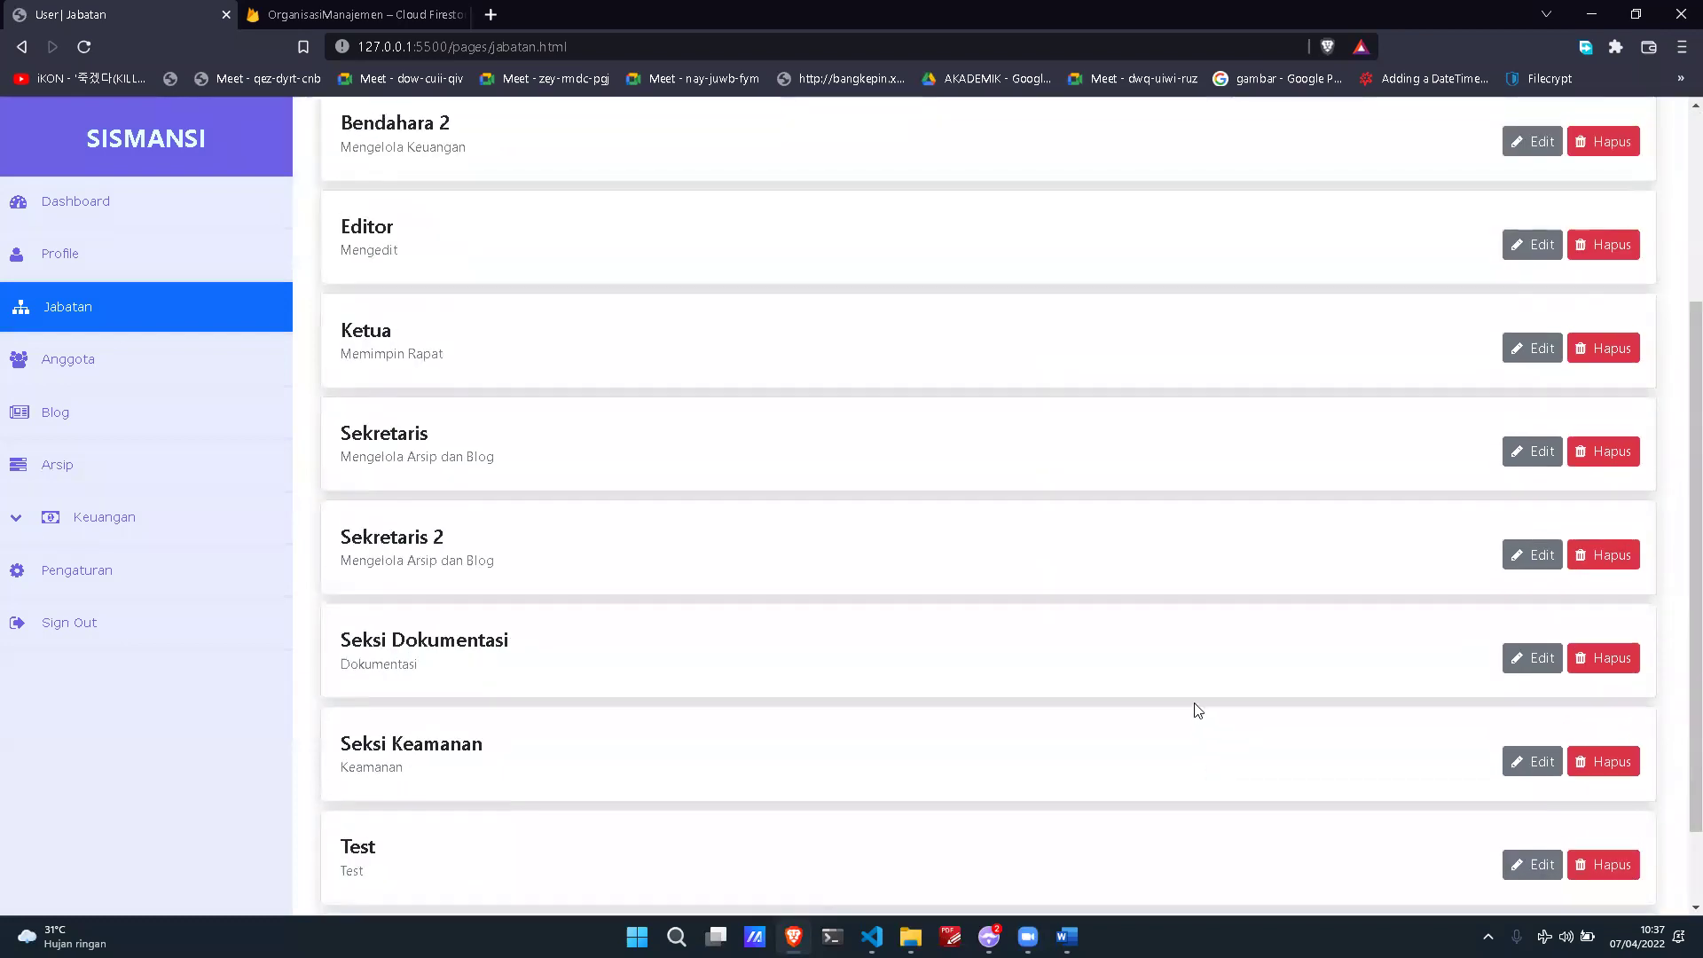
pyautogui.click(1594, 761)
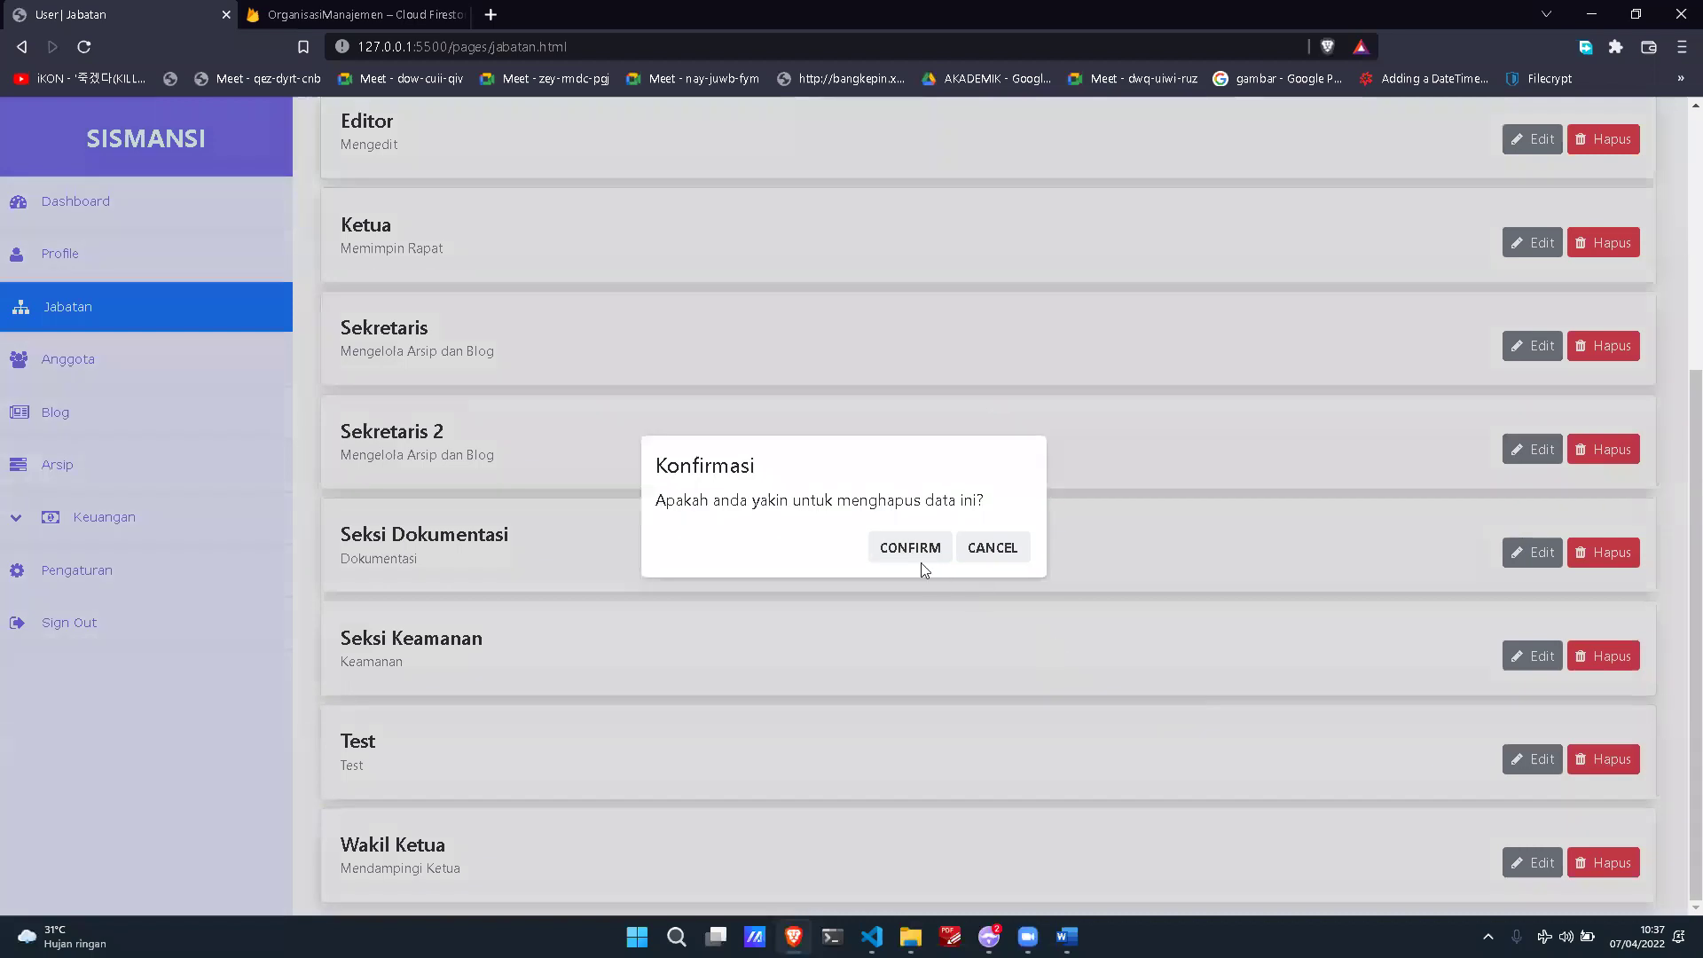
pyautogui.click(903, 553)
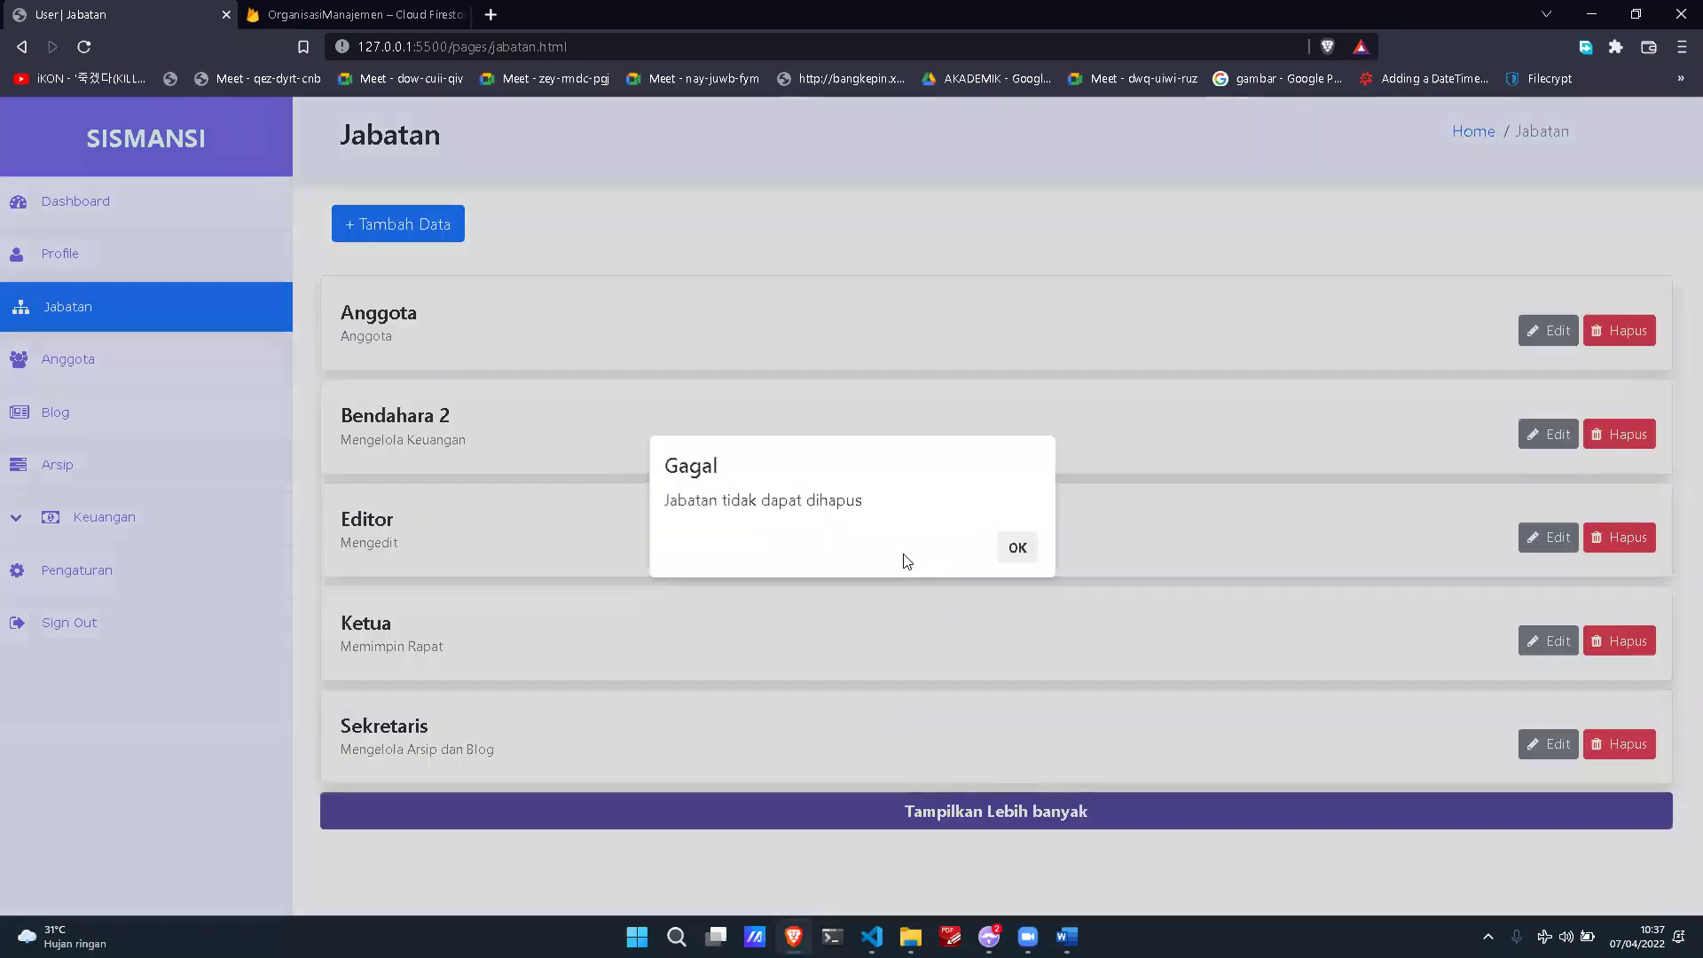
pyautogui.click(1031, 549)
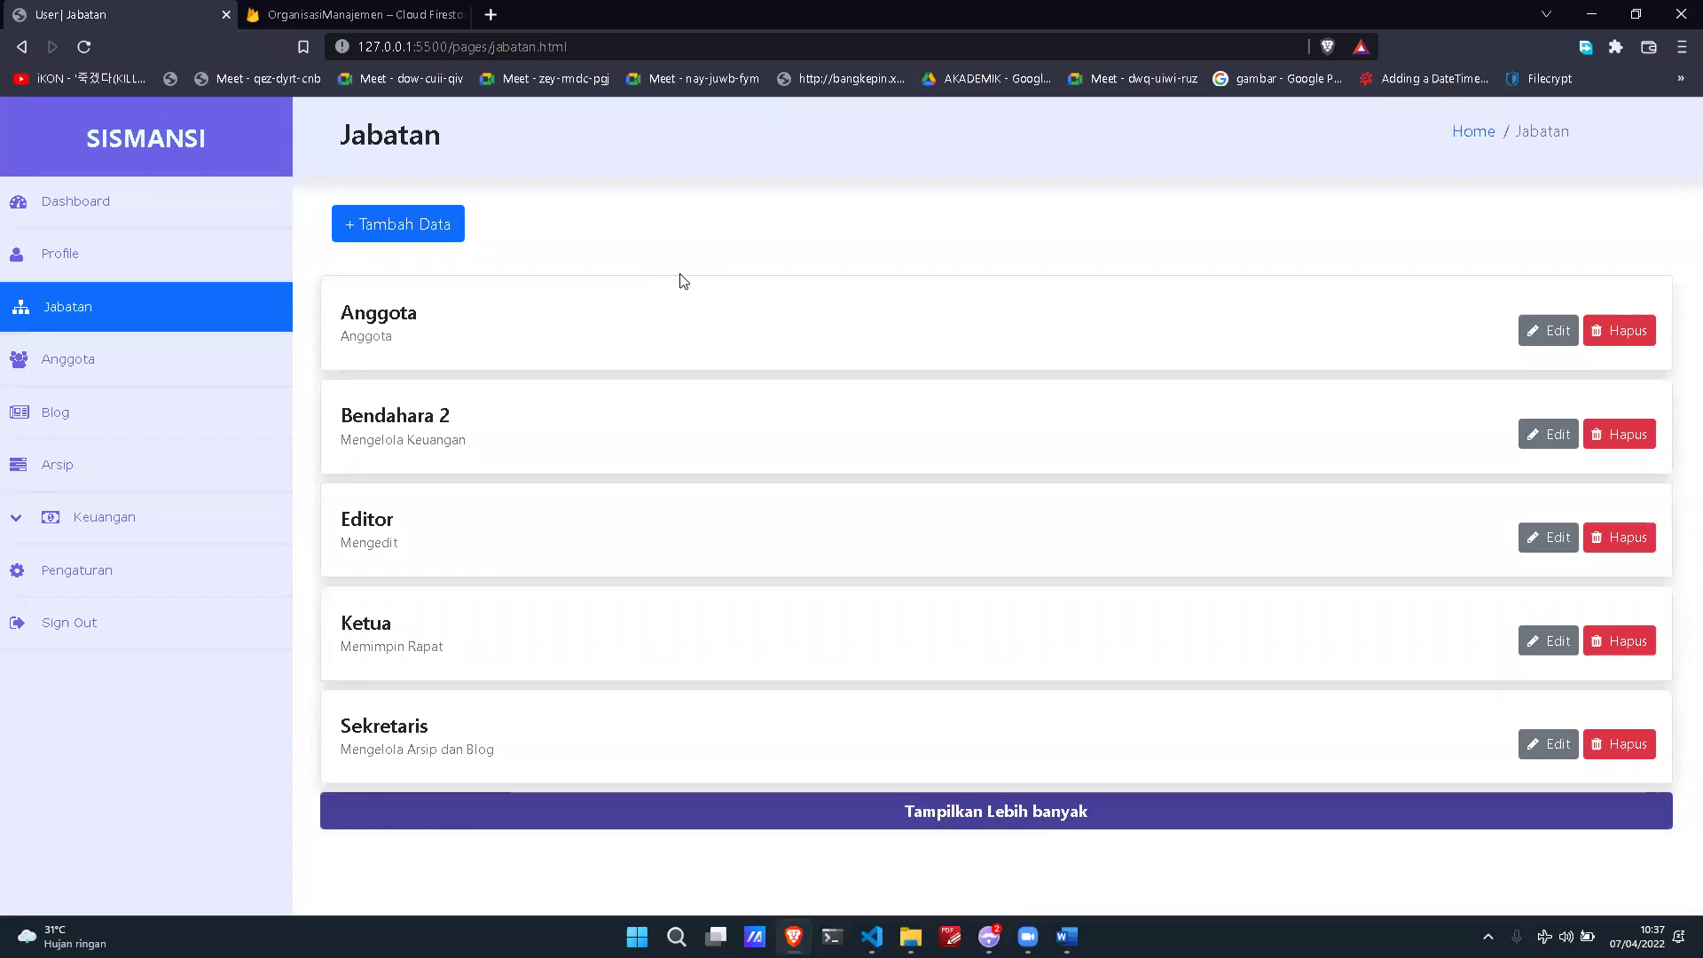
# Step: Open the Anggota list and approve the pending member's registration via Setujui and CONFIRM
pyautogui.click(231, 363)
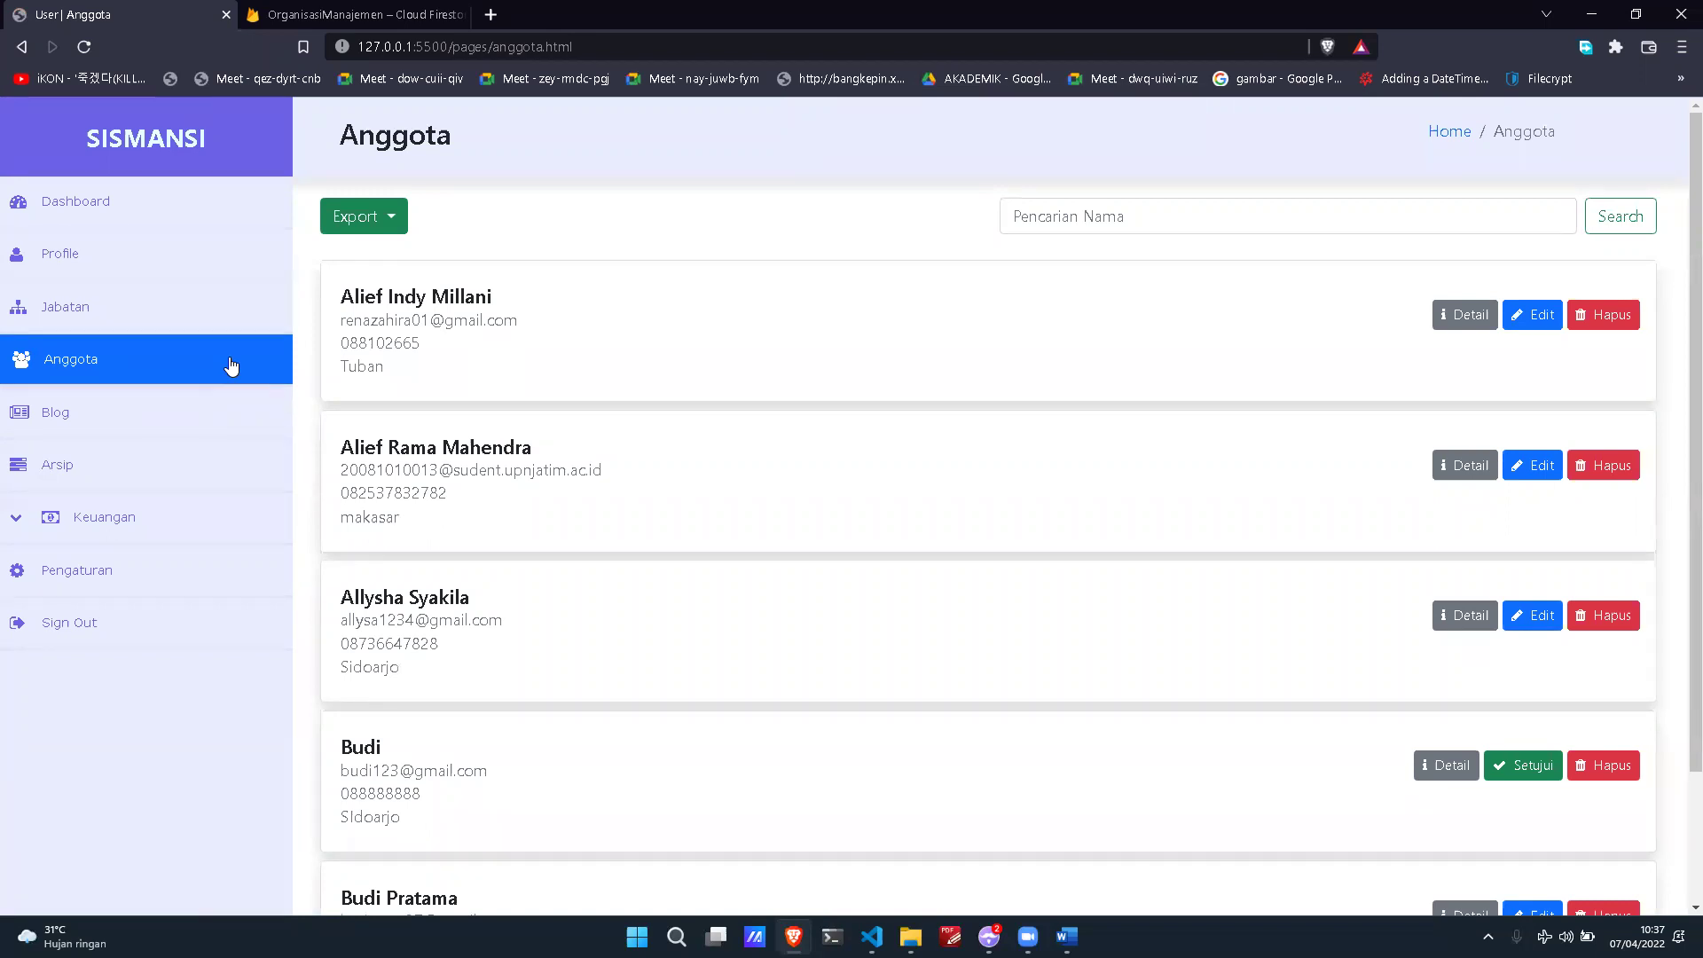
pyautogui.scroll(-3, 905, 414)
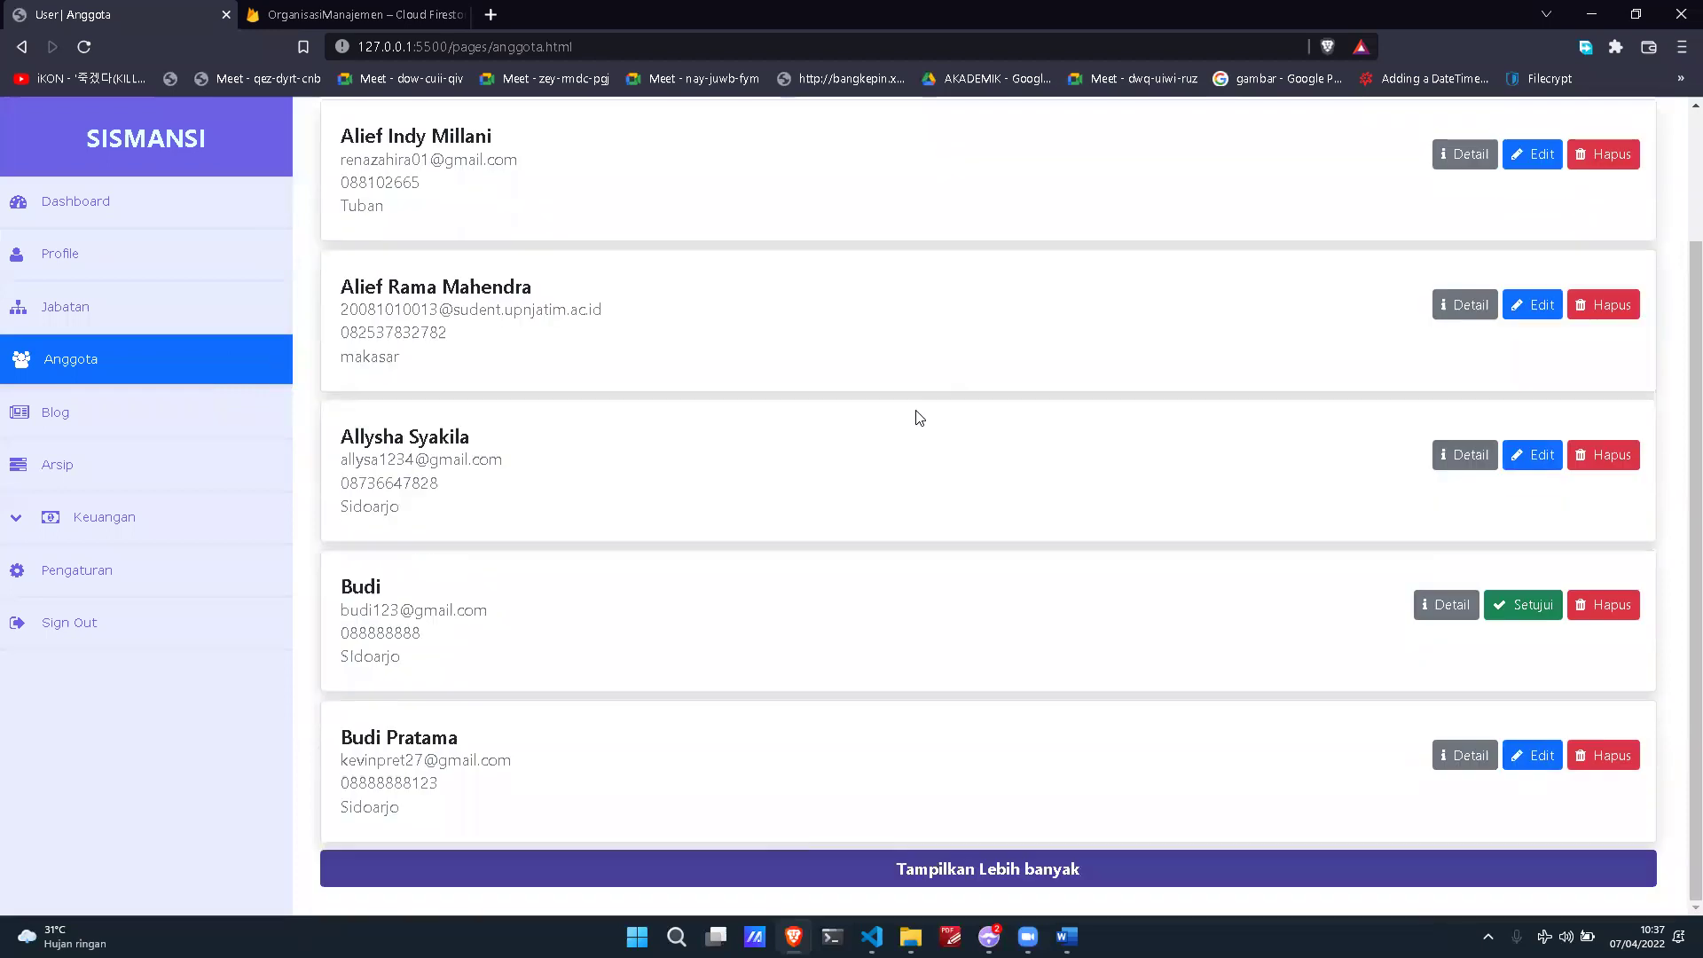
pyautogui.moveTo(335, 587); pyautogui.dragTo(1053, 658)
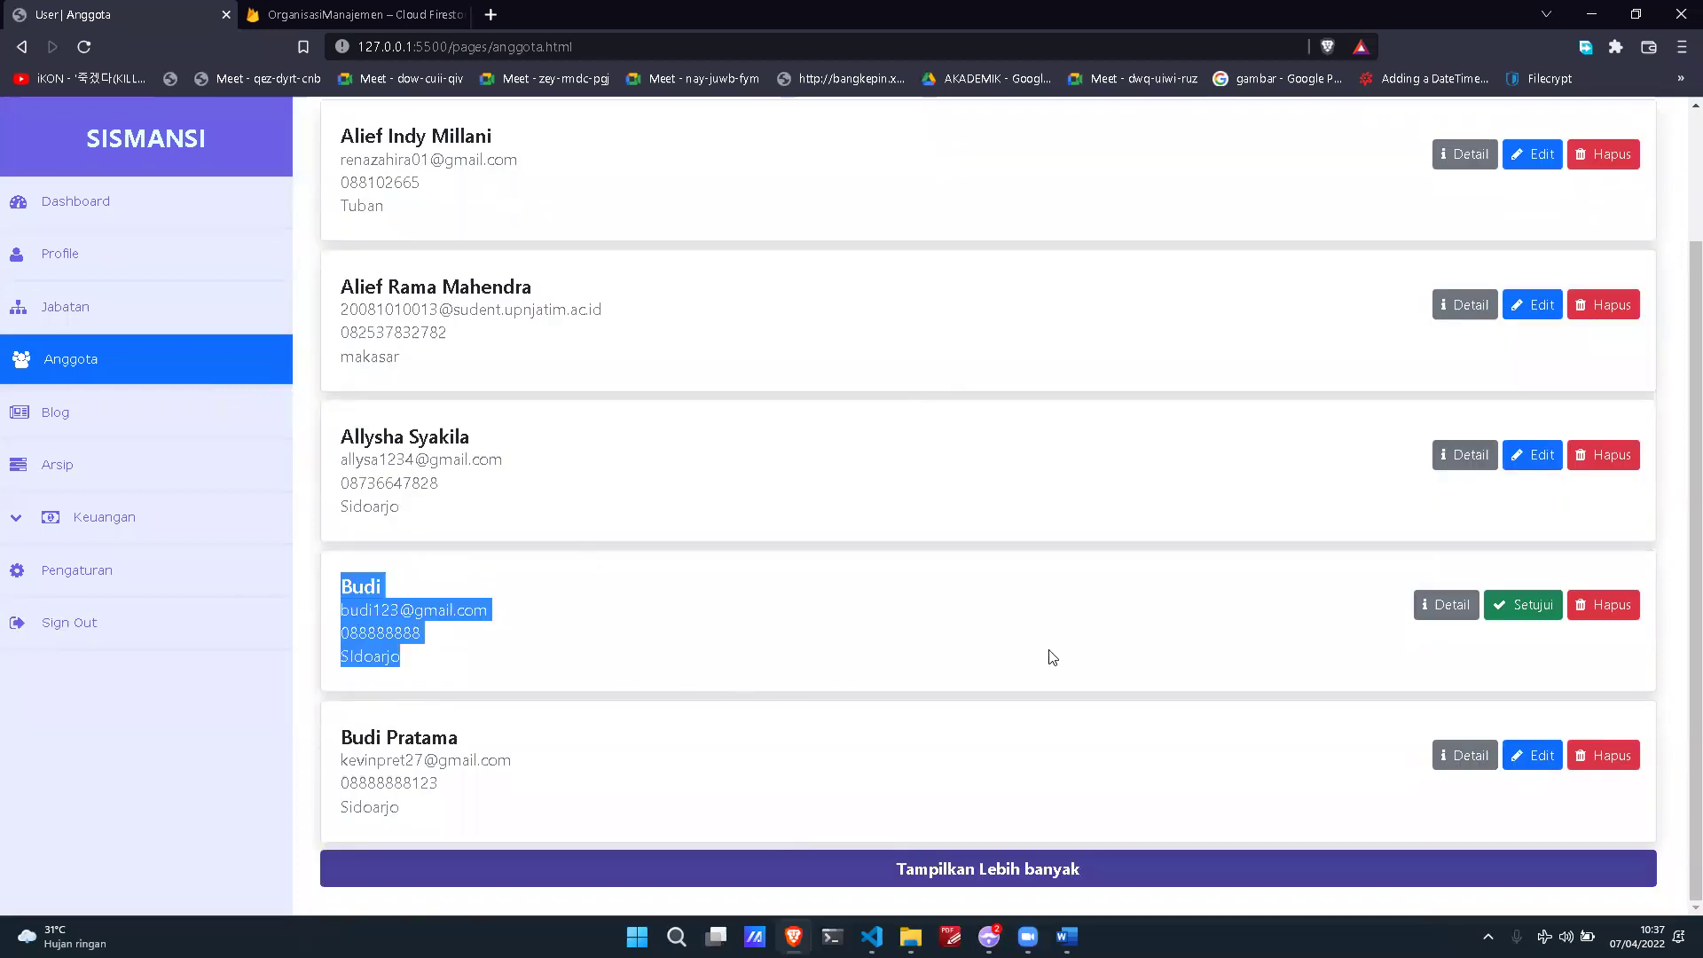
pyautogui.click(1532, 620)
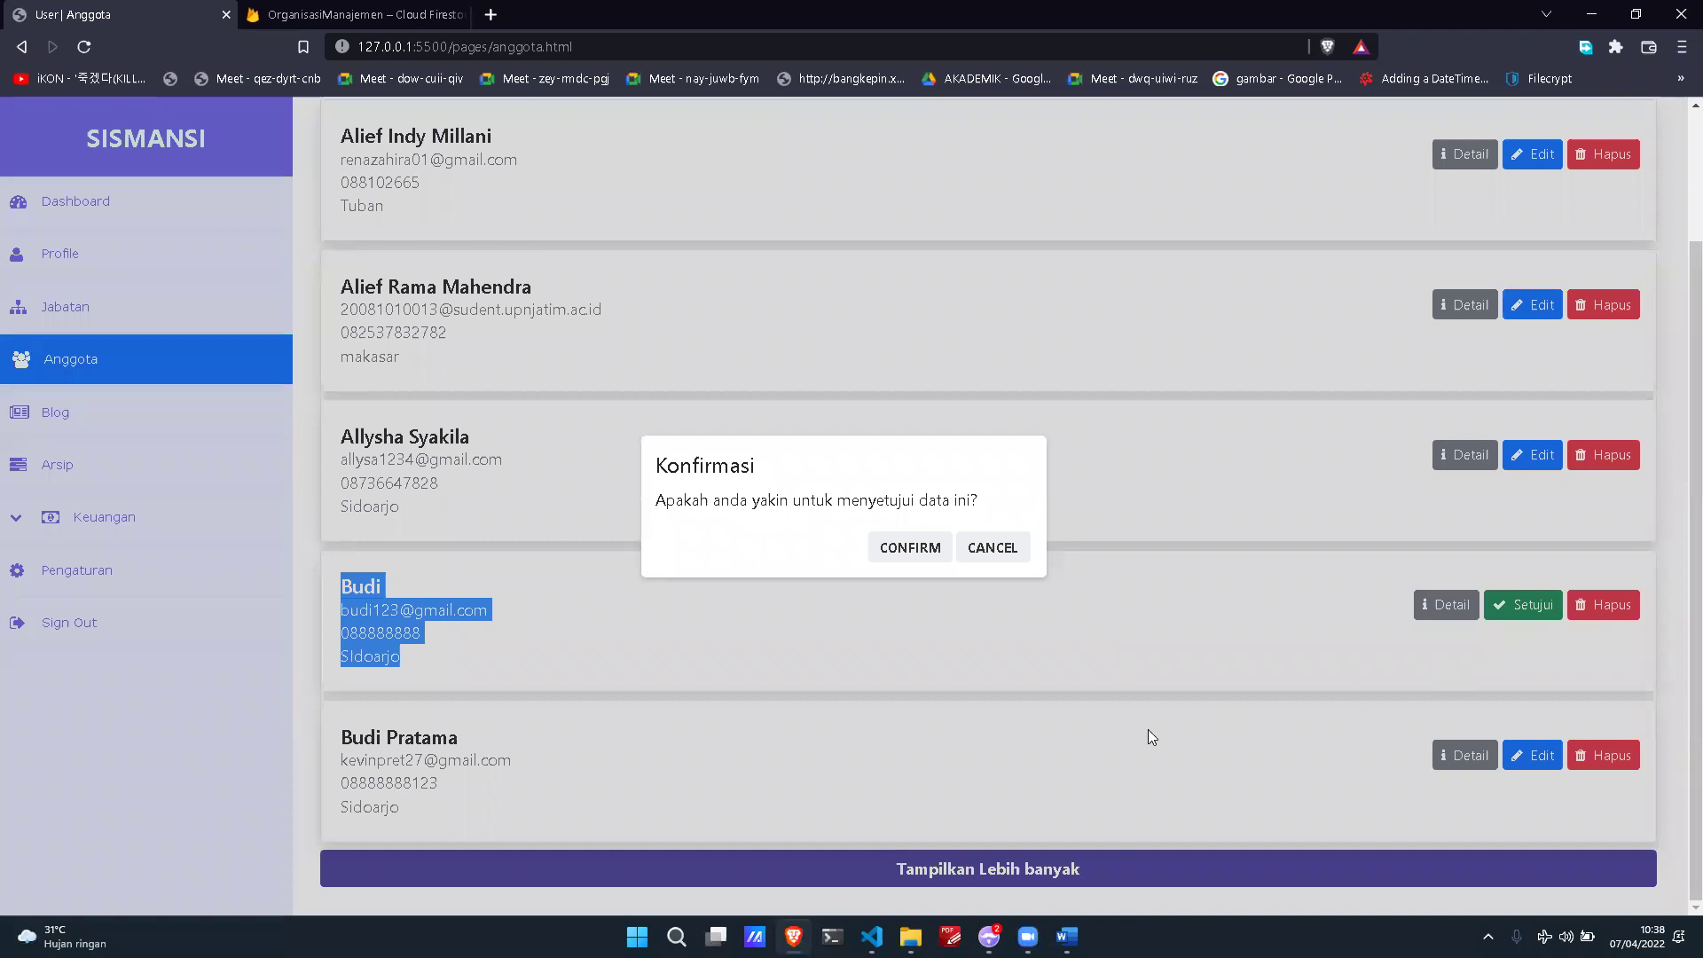
pyautogui.click(906, 547)
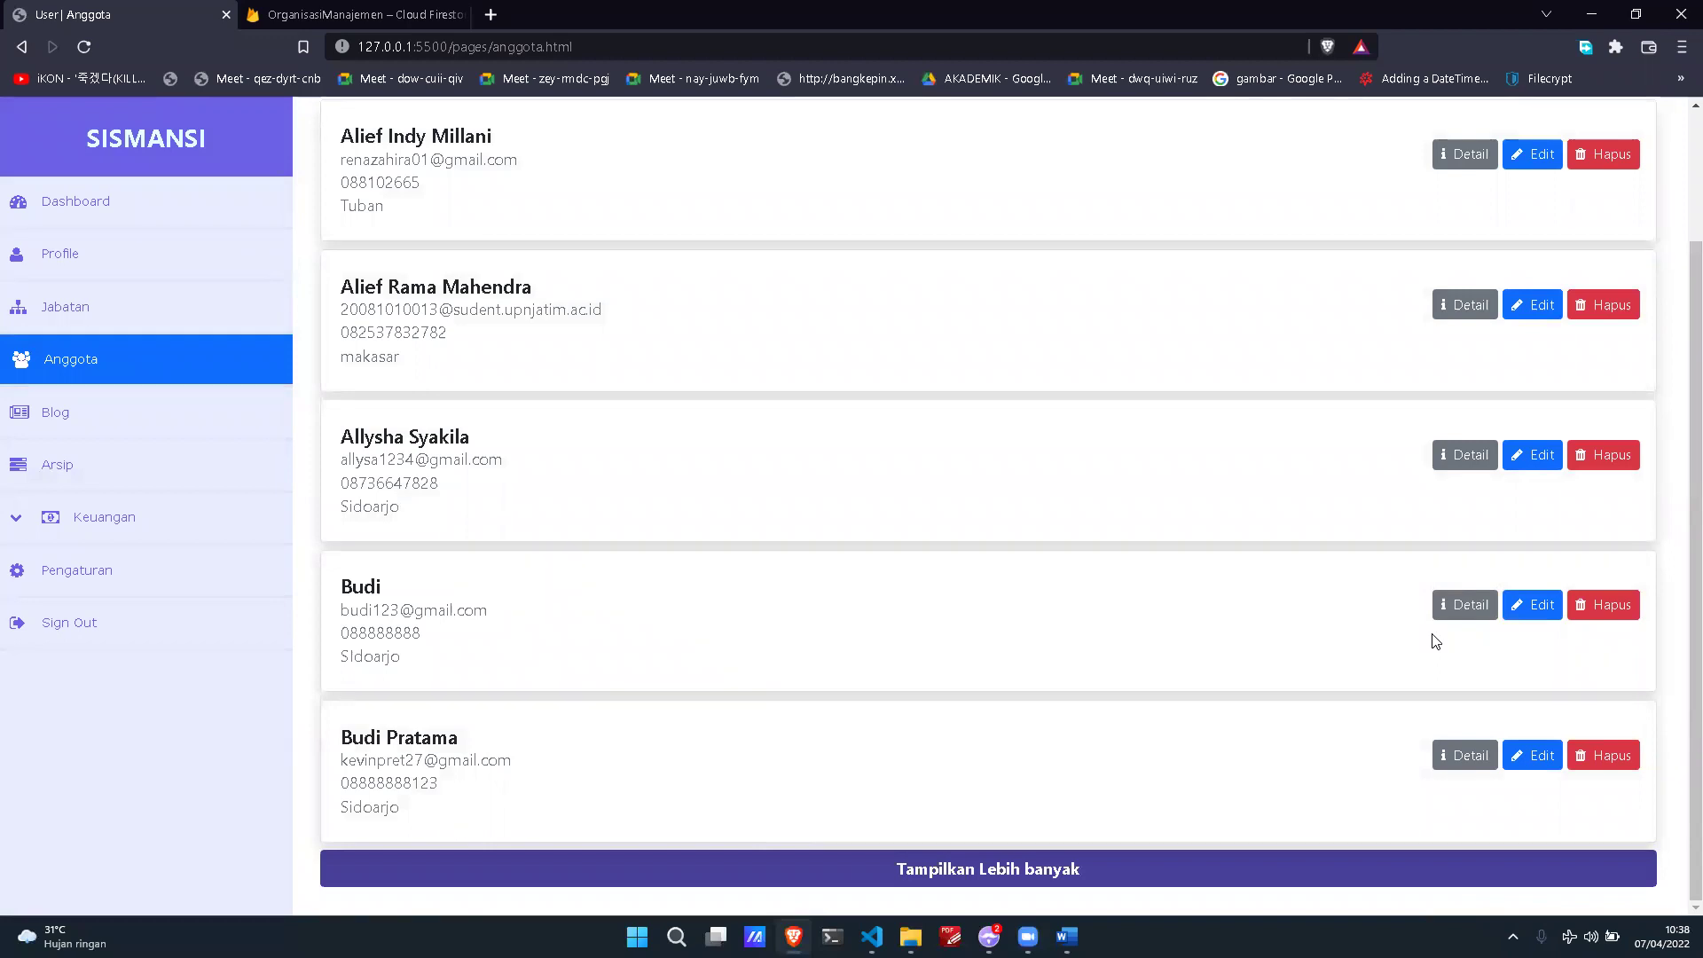
# Step: Append the member's surname to their name, set their Jabatan to Test, and save
pyautogui.click(1534, 612)
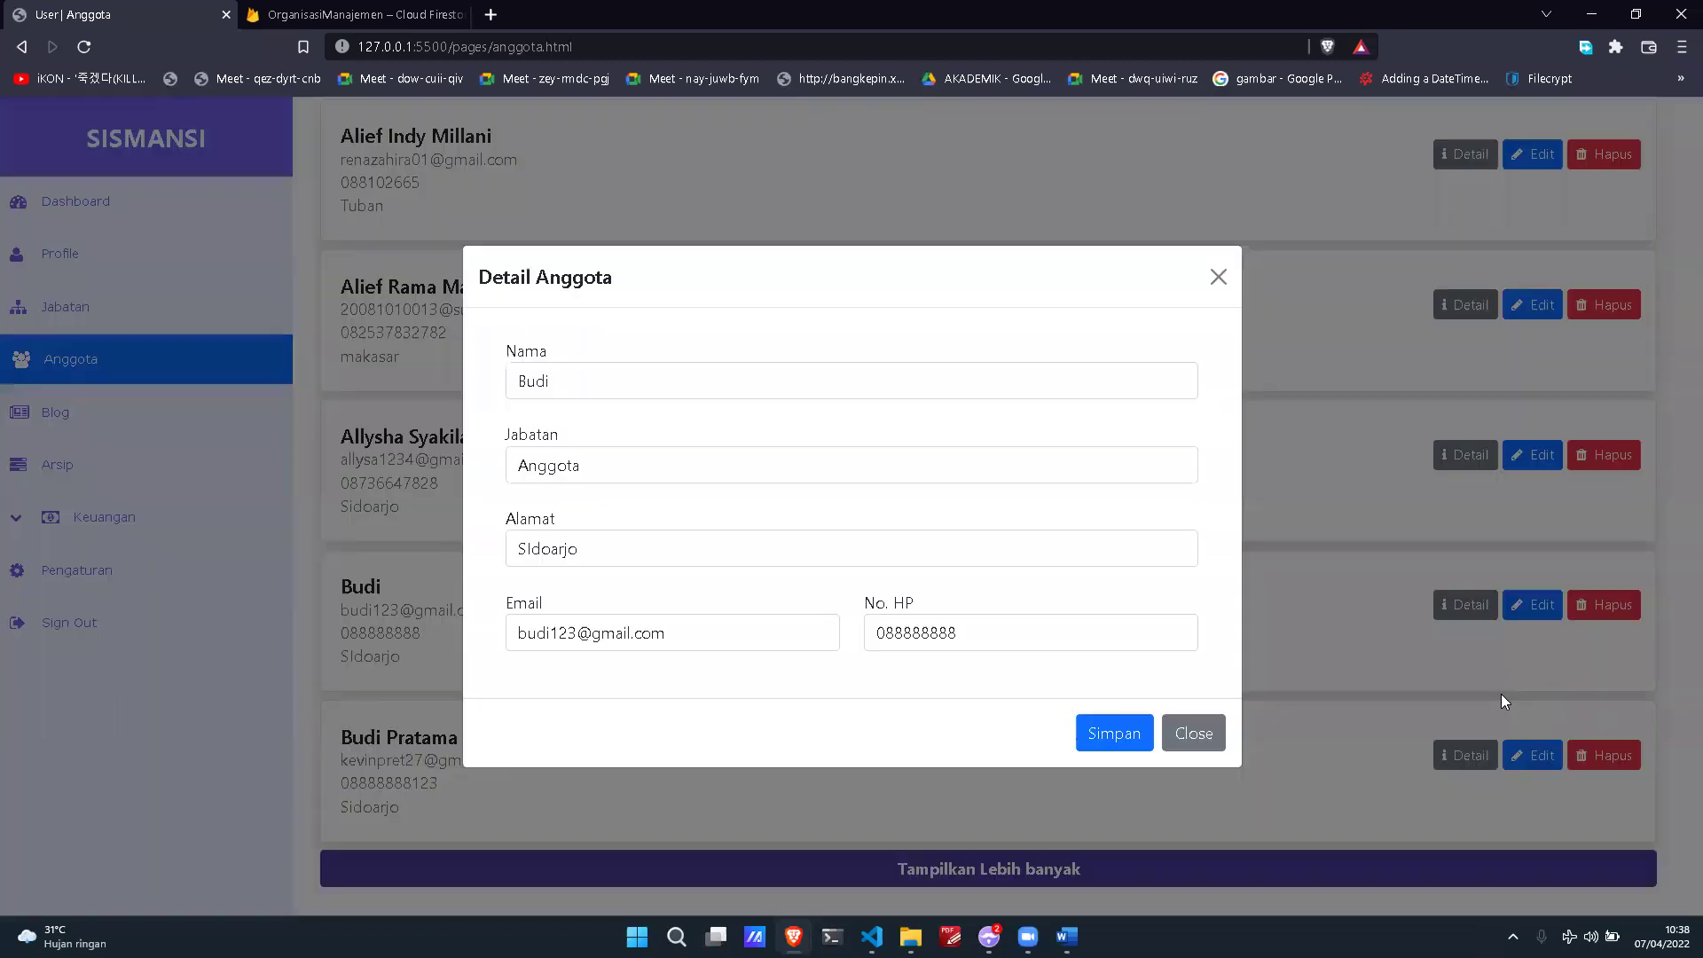
pyautogui.click(744, 382)
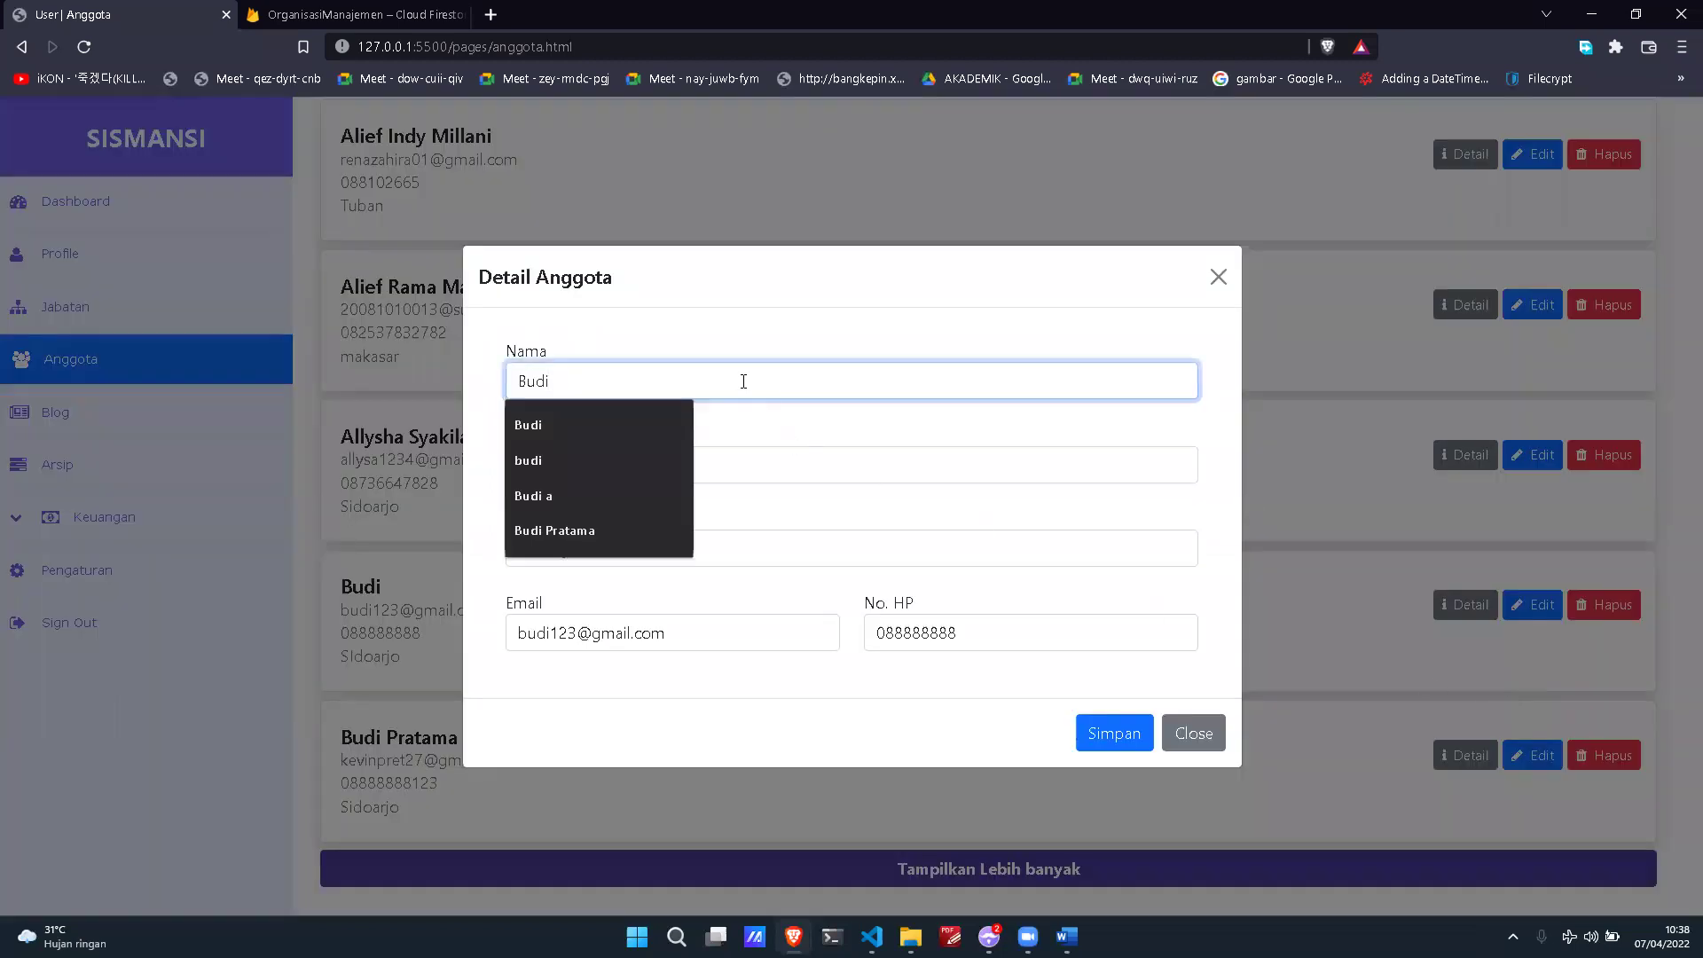
pyautogui.write('Andianto')
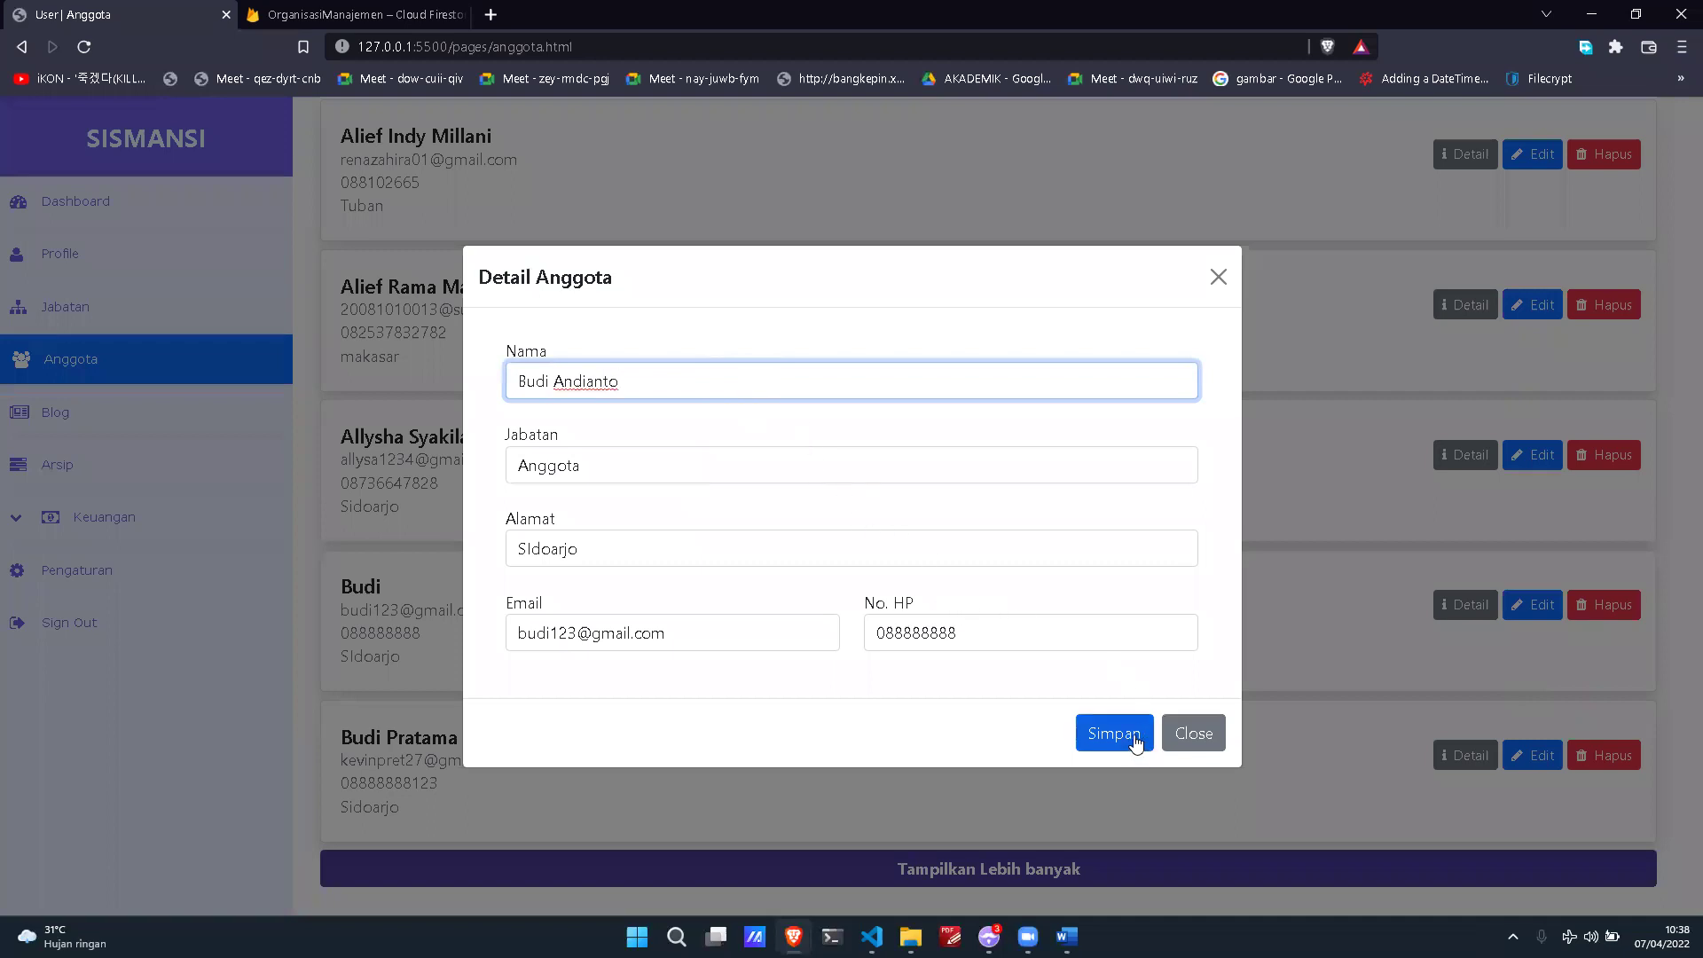
pyautogui.click(952, 477)
pyautogui.click(920, 565)
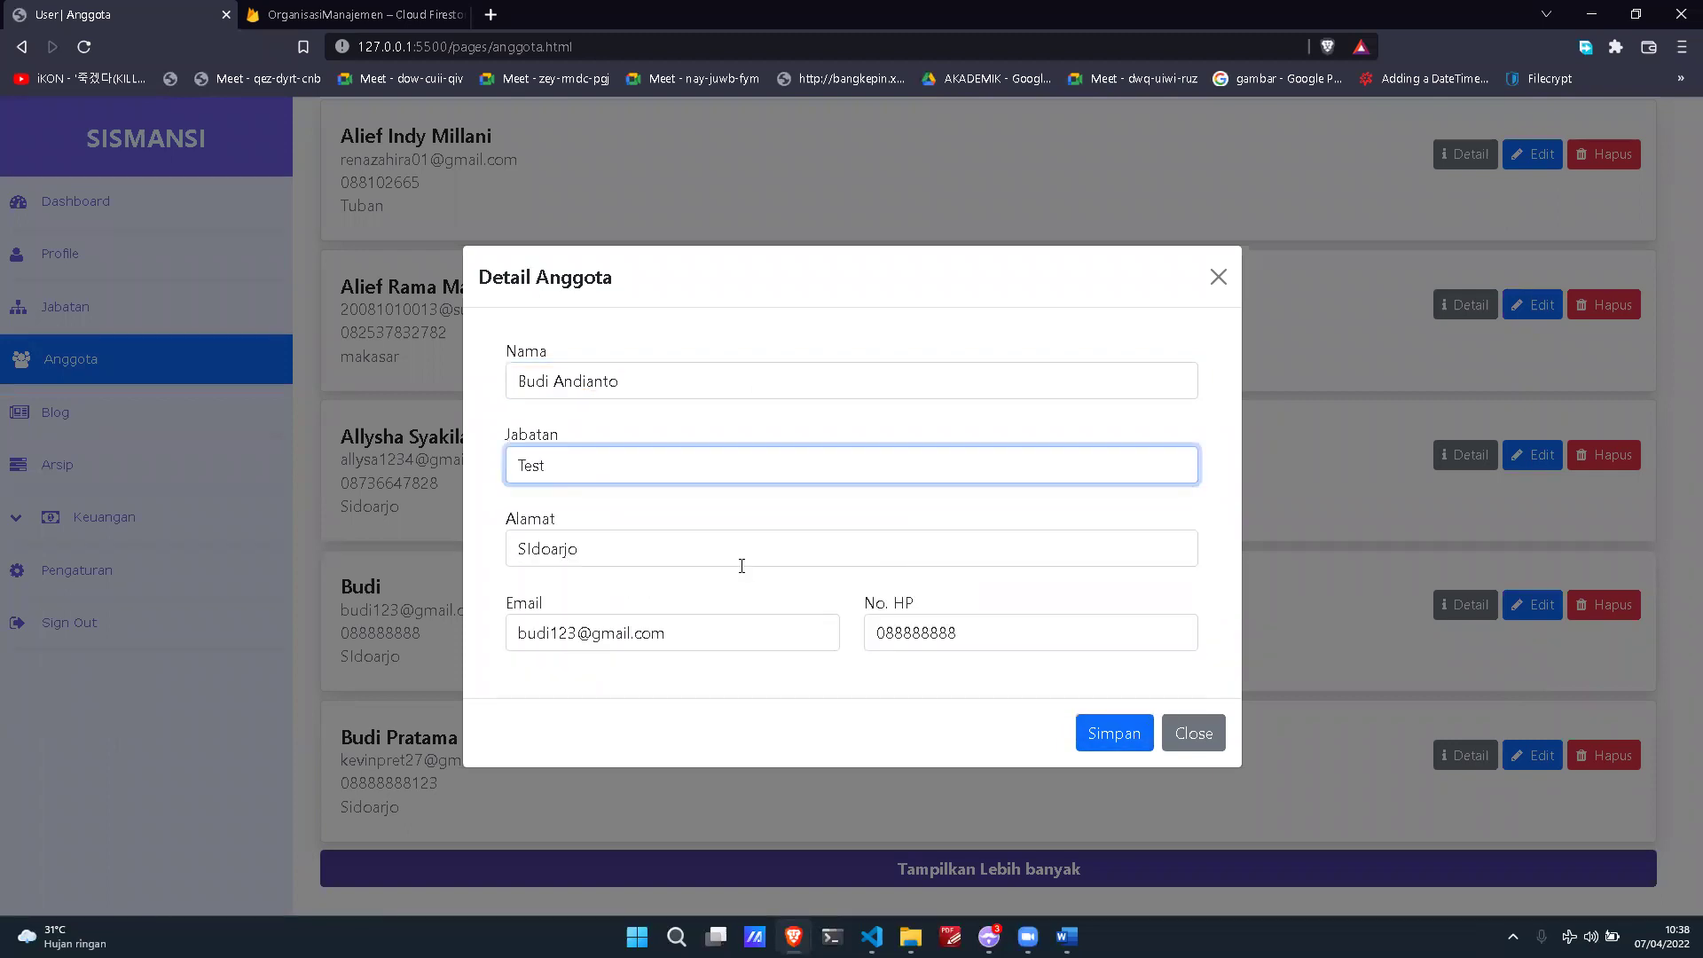
pyautogui.click(756, 554)
pyautogui.click(1194, 601)
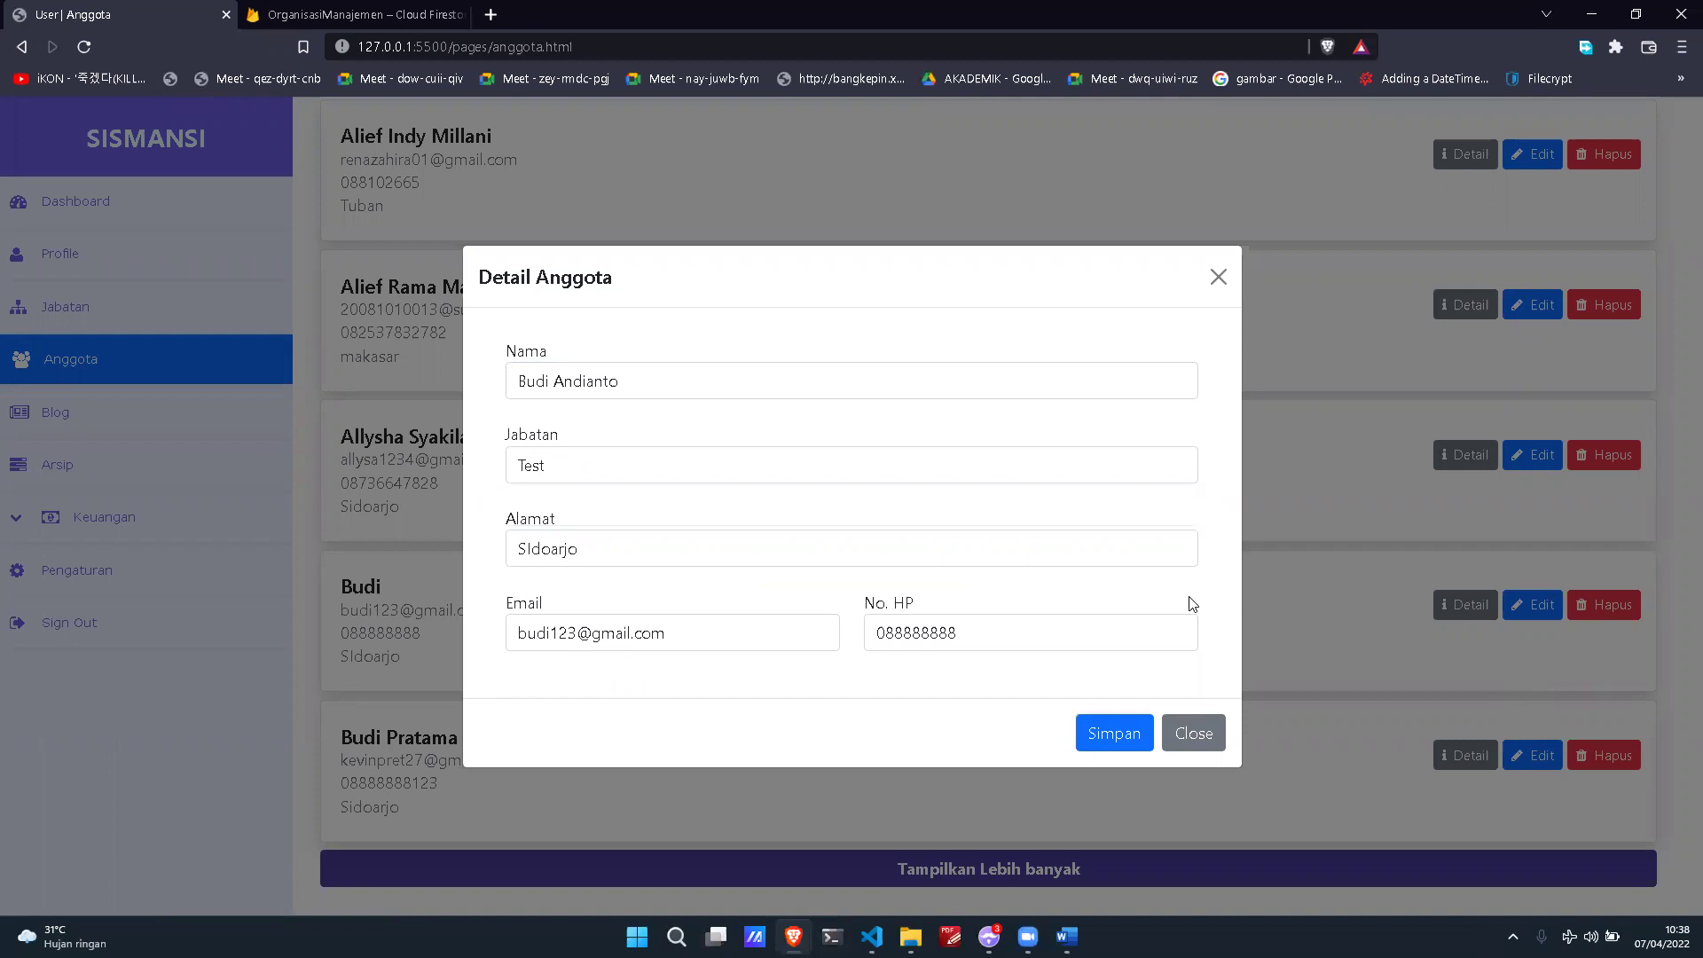
pyautogui.click(1143, 736)
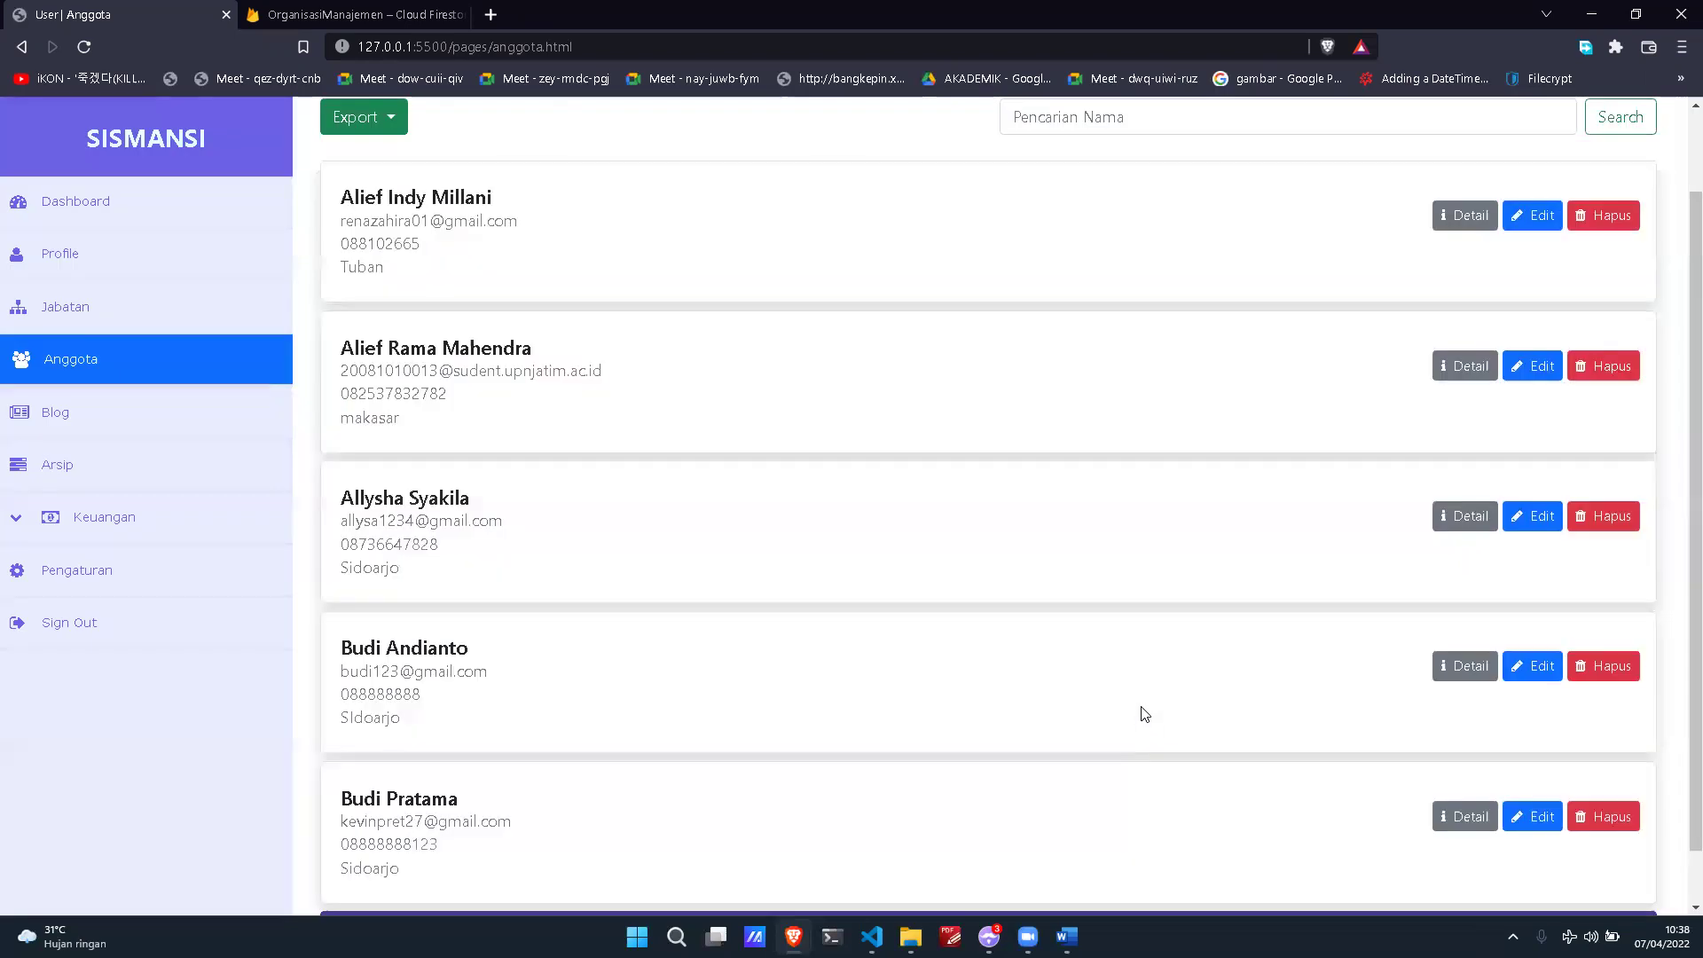
pyautogui.scroll(-1, 1145, 729)
pyautogui.moveTo(344, 586); pyautogui.dragTo(612, 589)
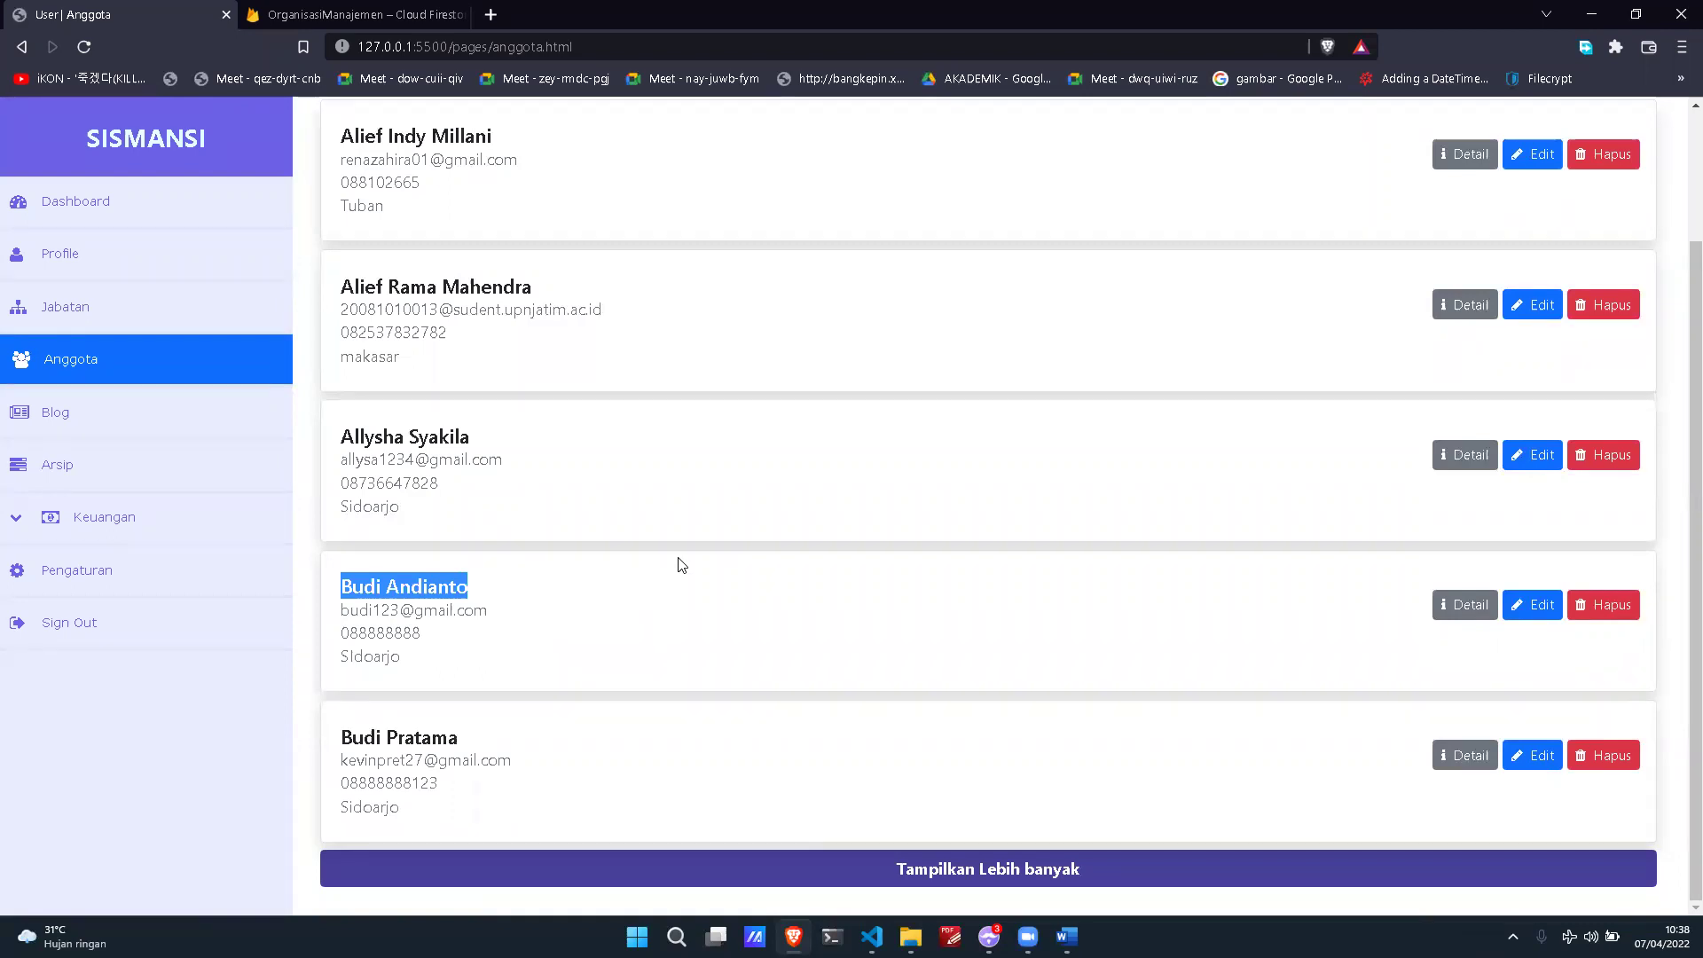
pyautogui.scroll(2, 684, 560)
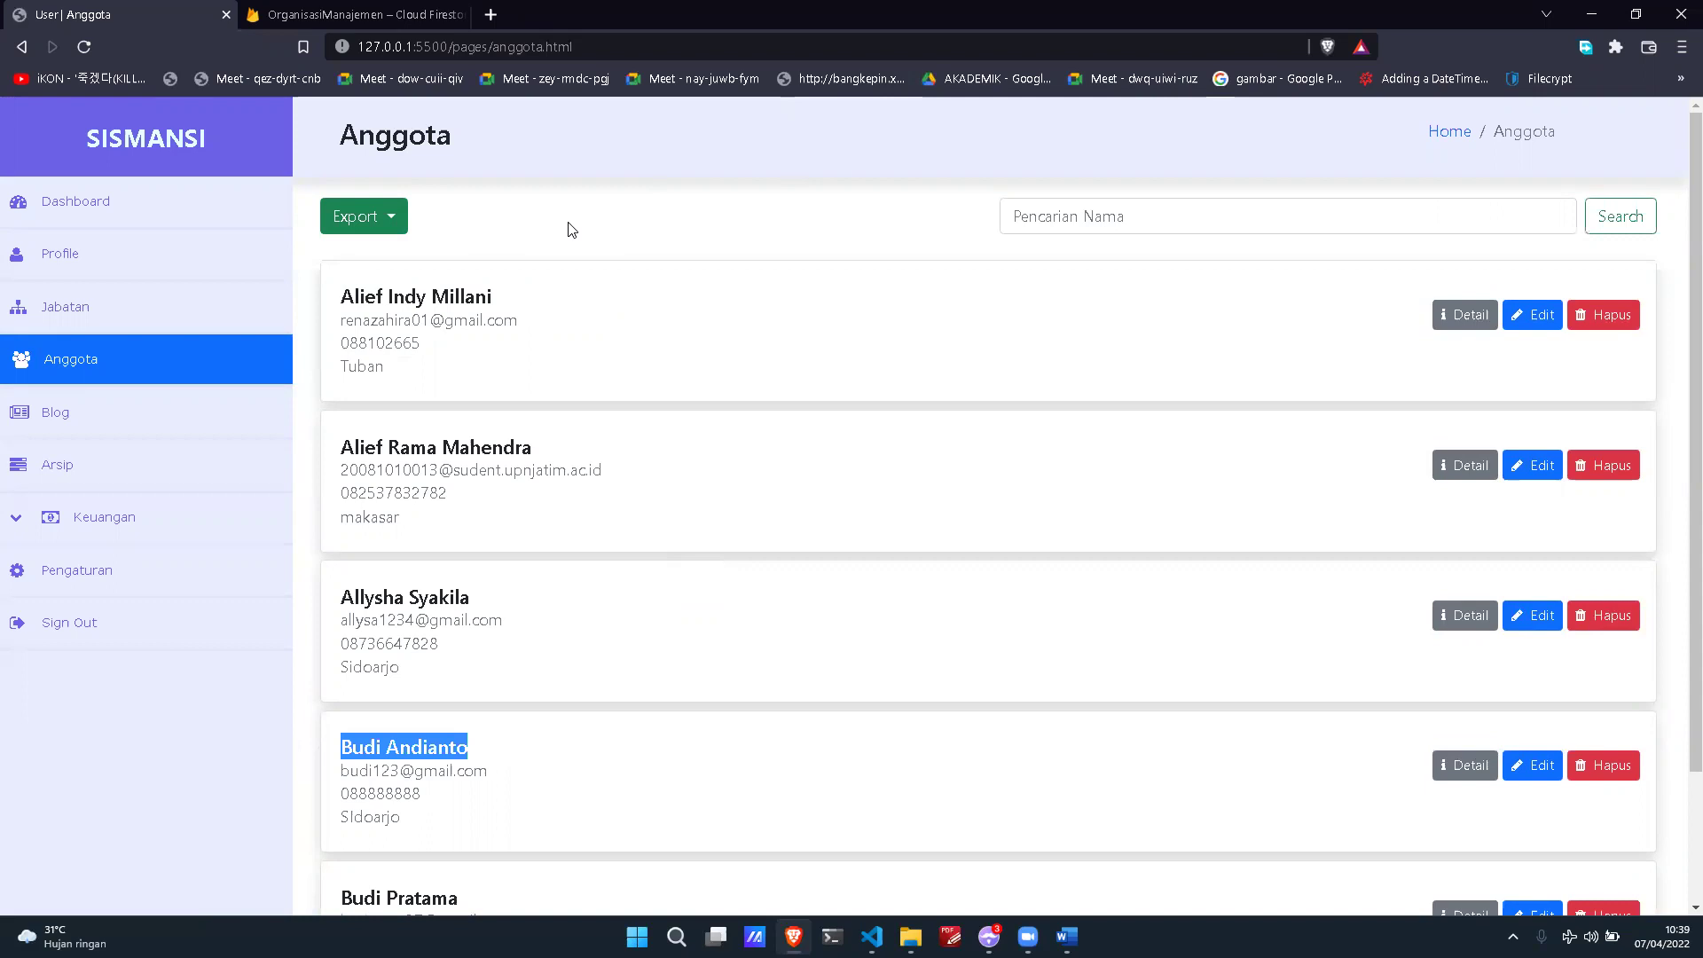
pyautogui.click(1134, 224)
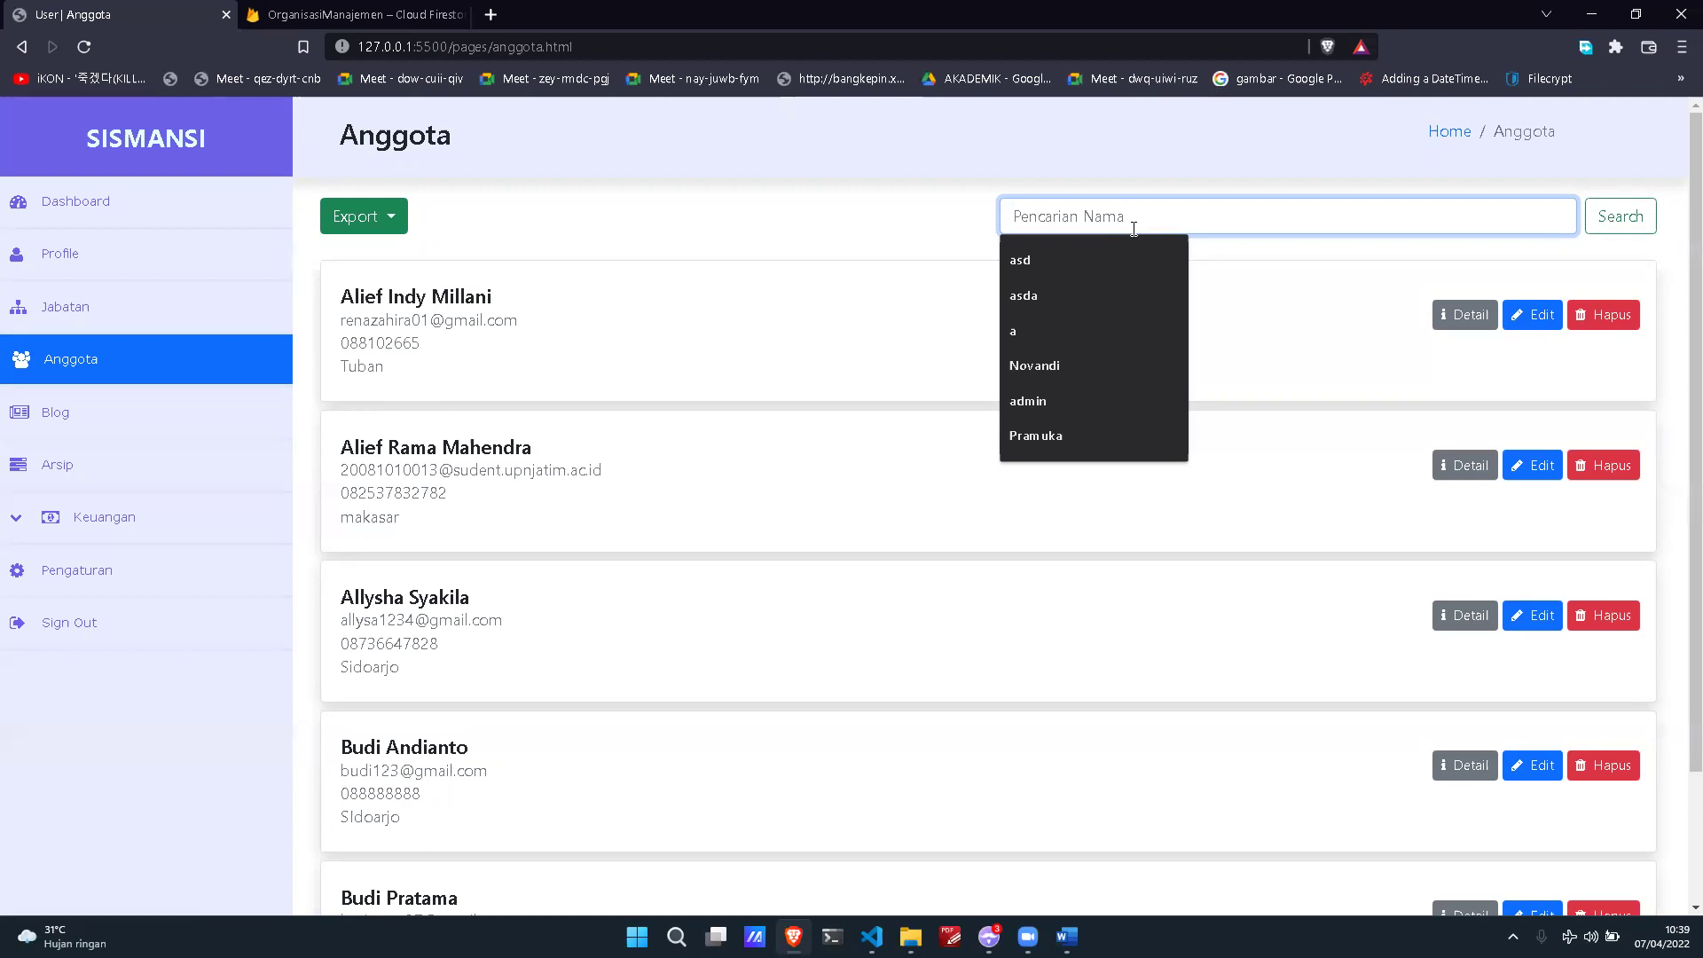
pyautogui.write('Budi')
pyautogui.press('Return')
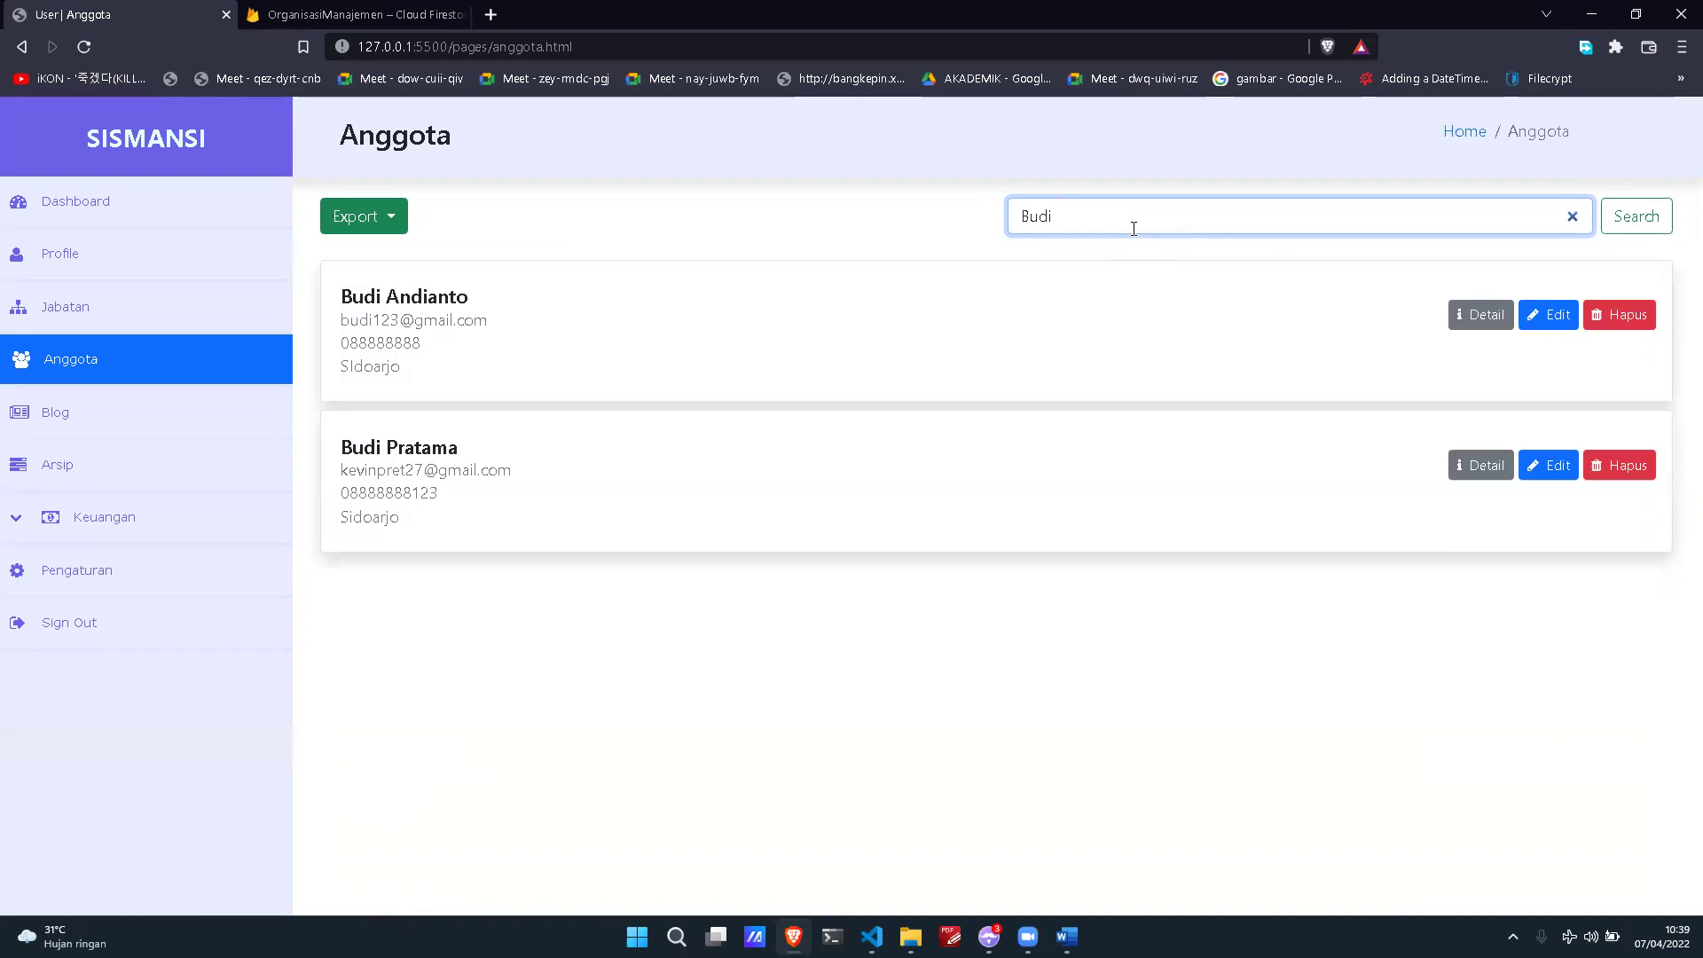
pyautogui.hotkey('ctrl', 'a')
pyautogui.press('BackSpace')
pyautogui.write('budi')
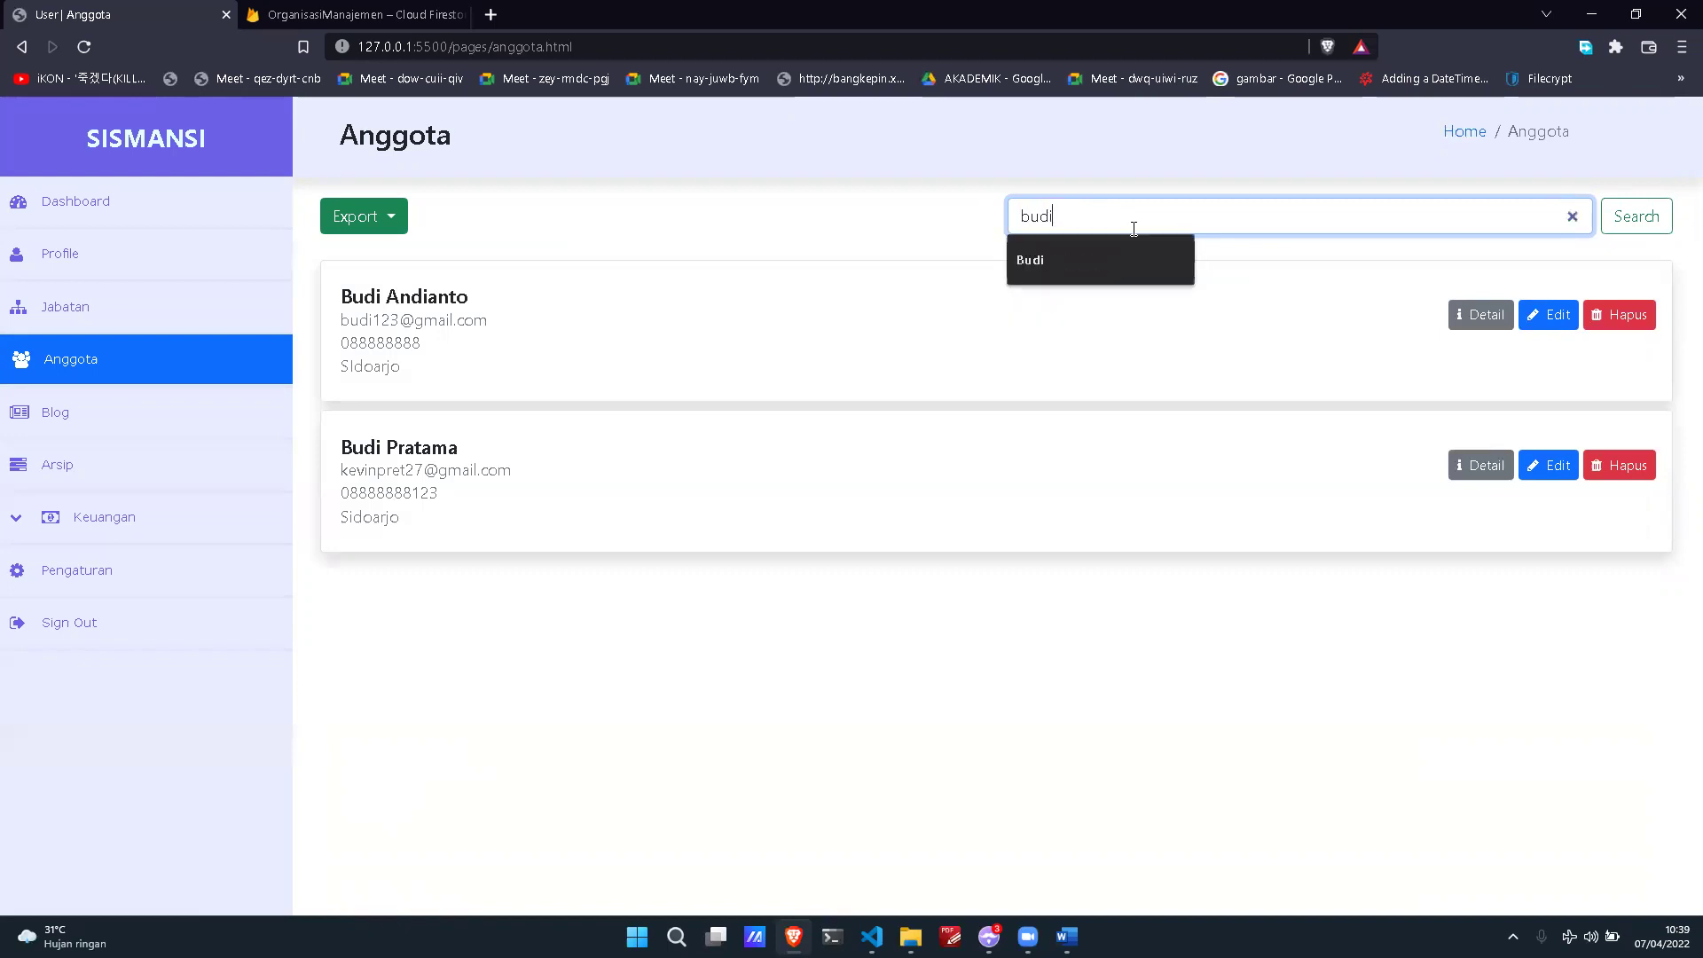
pyautogui.press('BackSpace')
pyautogui.press('BackSpace')
pyautogui.press('BackSpace')
pyautogui.write('budi')
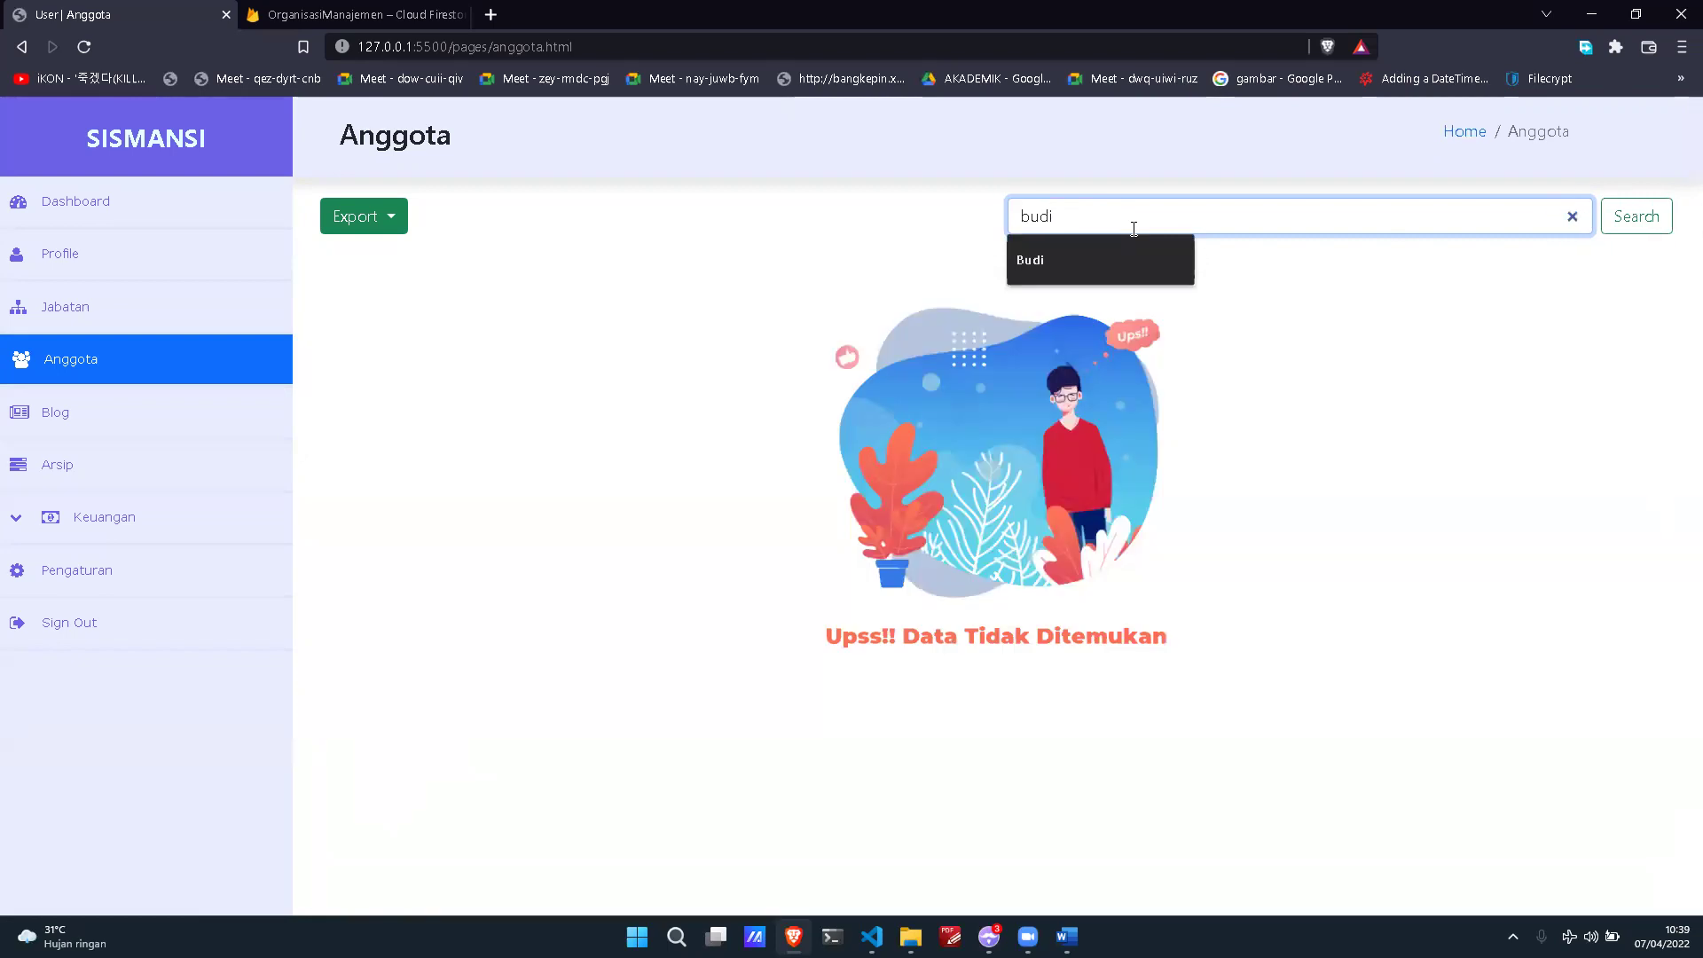
pyautogui.press('BackSpace')
pyautogui.press('BackSpace')
pyautogui.press('BackSpace')
pyautogui.press('BackSpace')
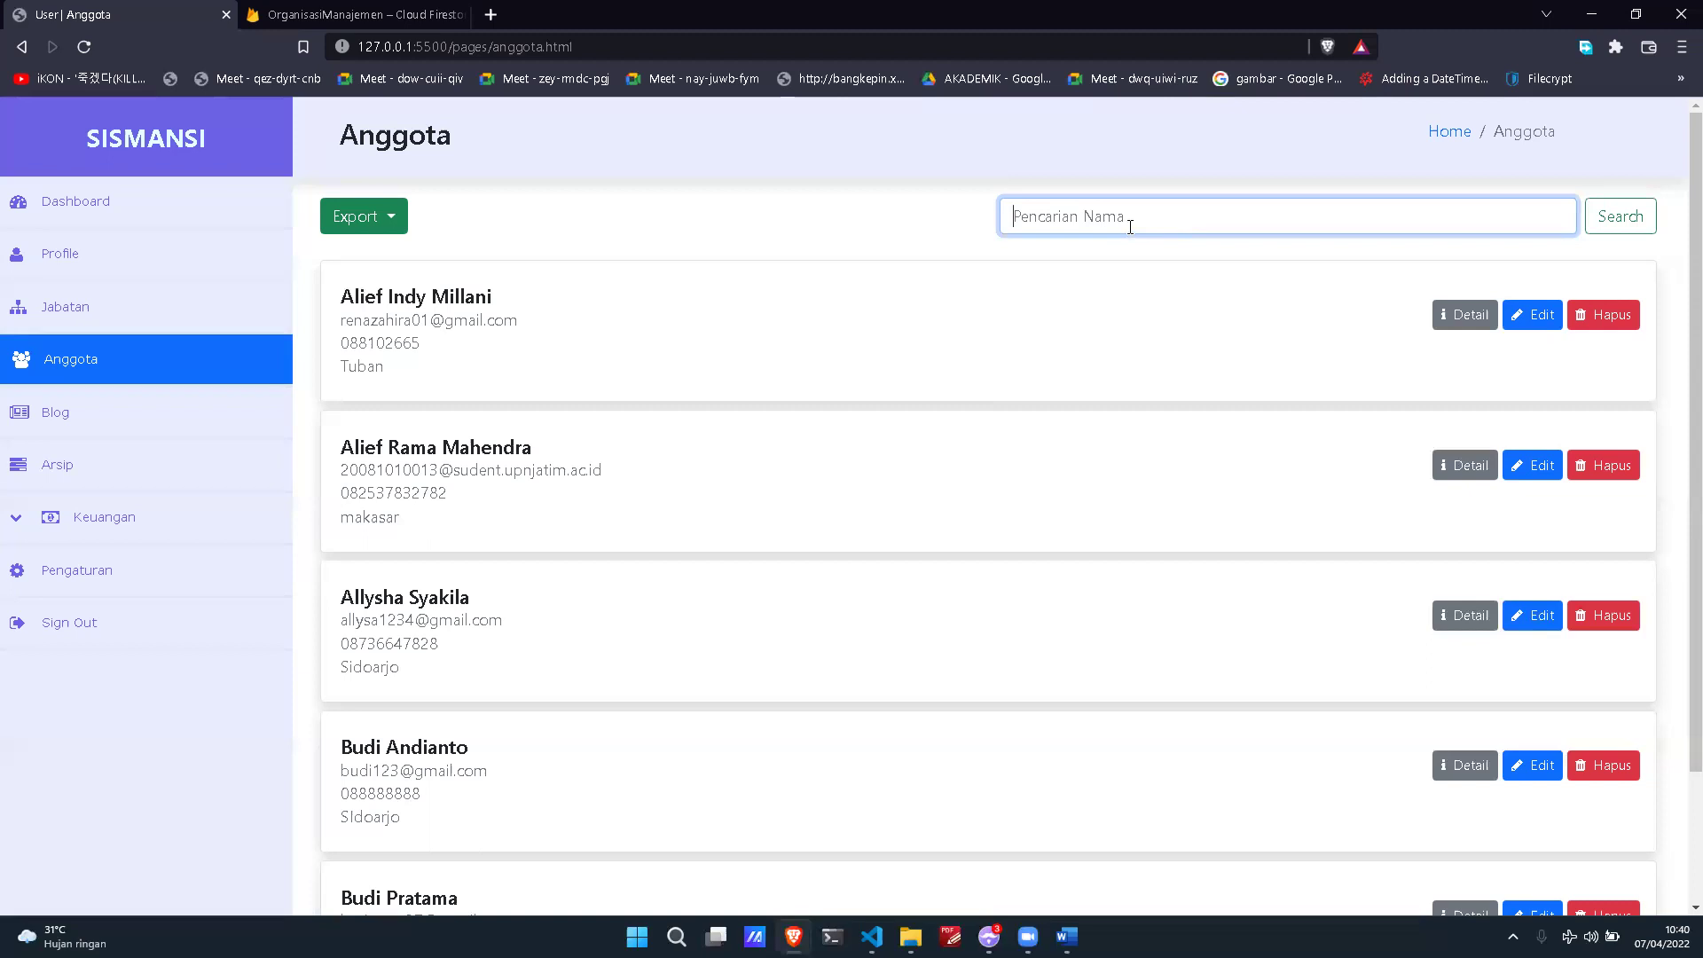
# Step: Export the Anggota member list to Excel and open the downloaded workbook
pyautogui.click(404, 221)
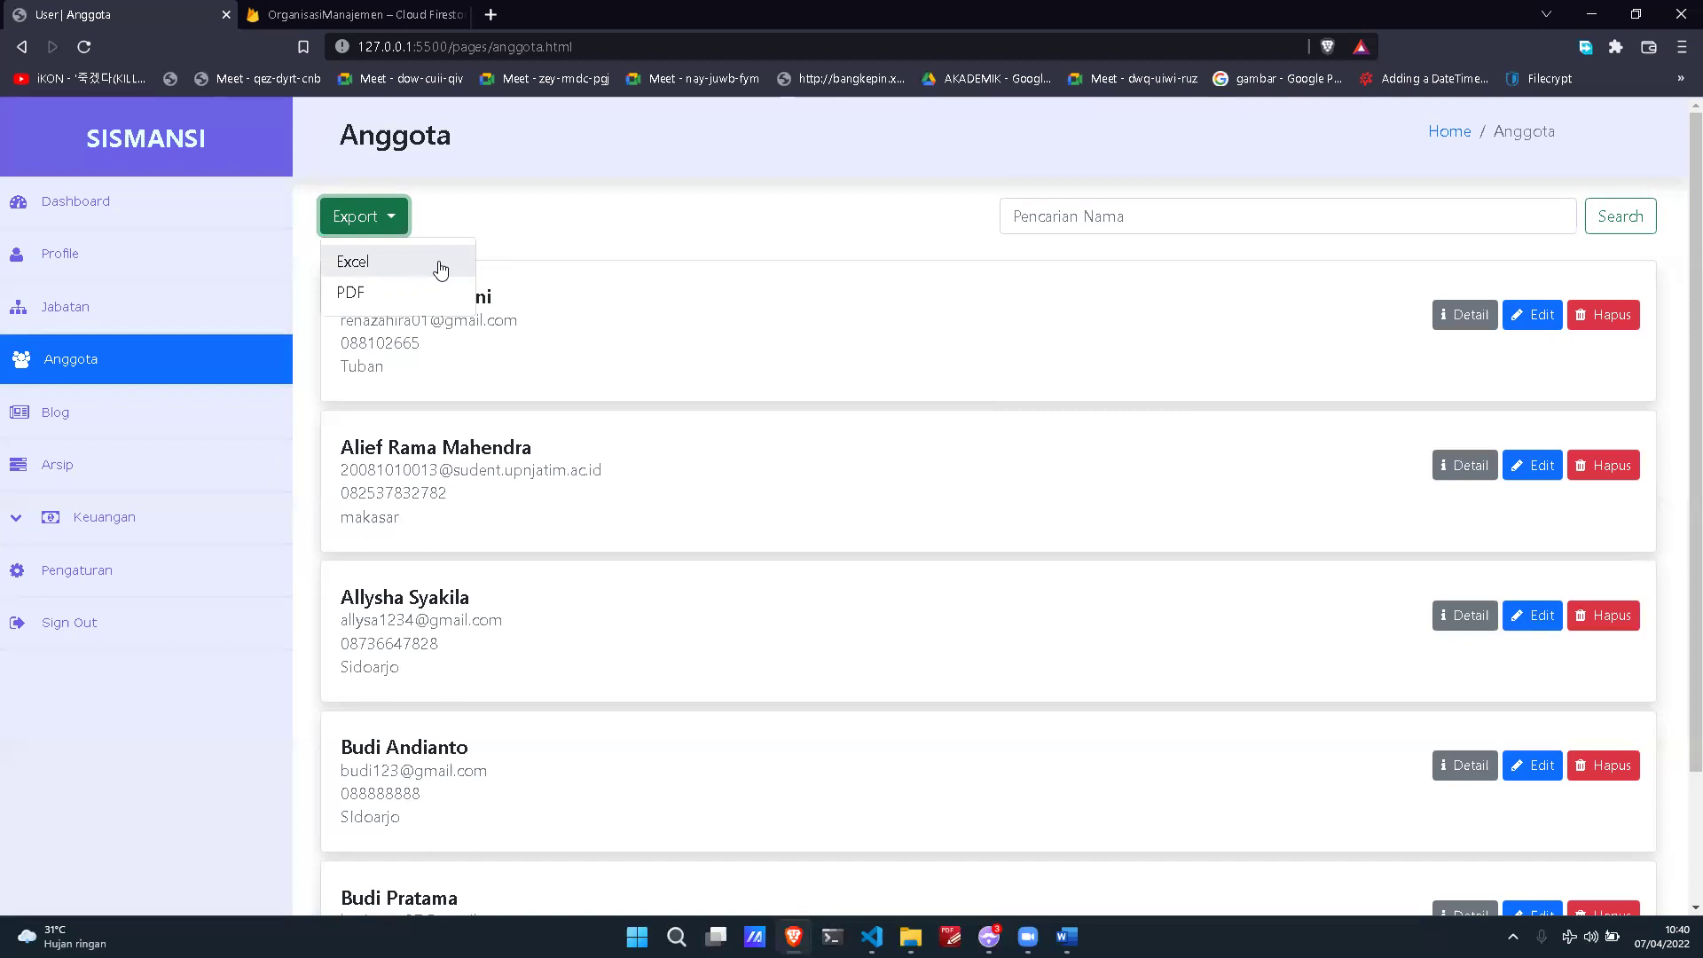
pyautogui.click(439, 263)
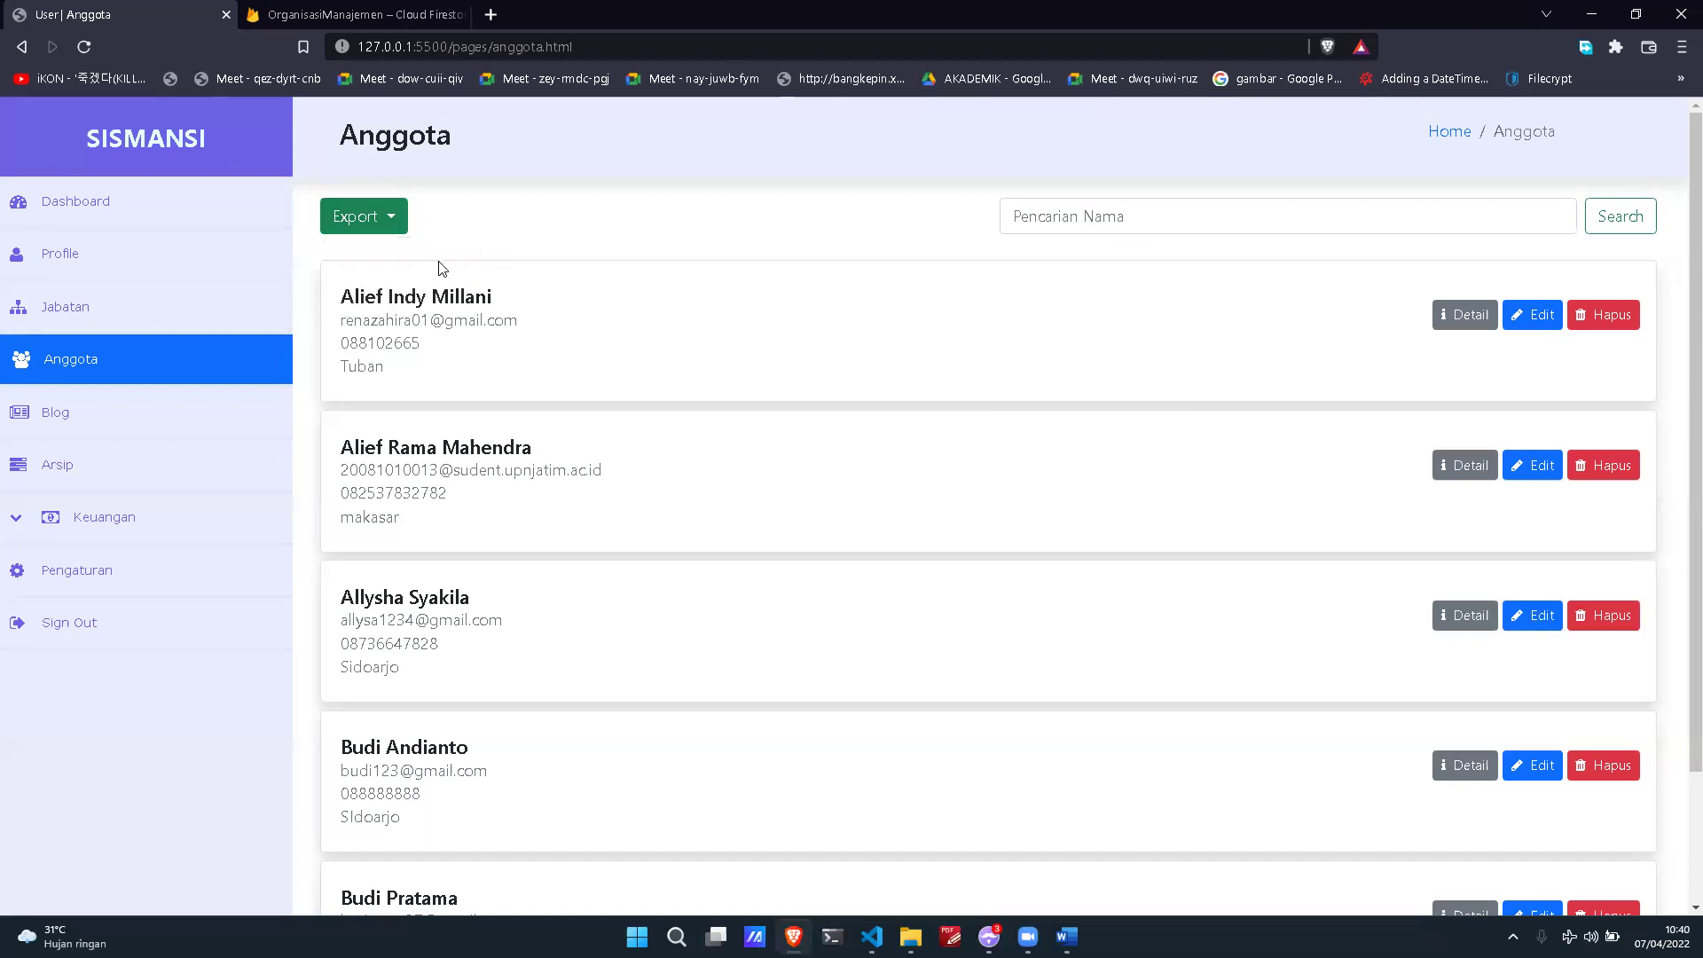
pyautogui.click(679, 450)
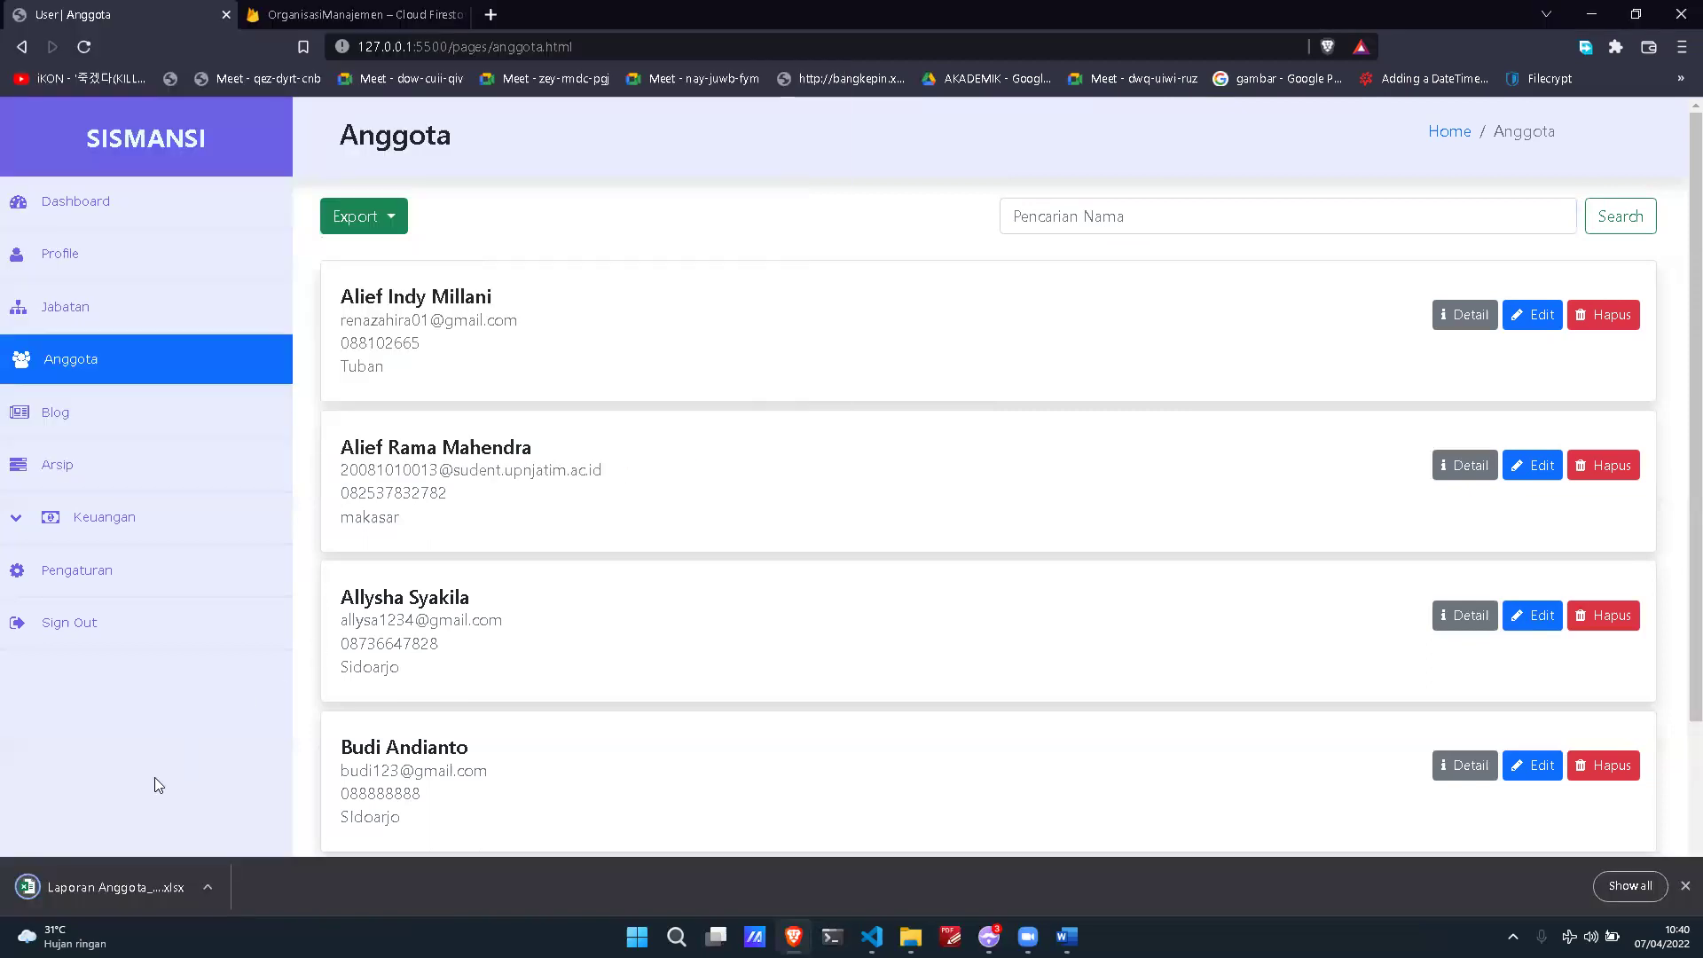
pyautogui.click(96, 903)
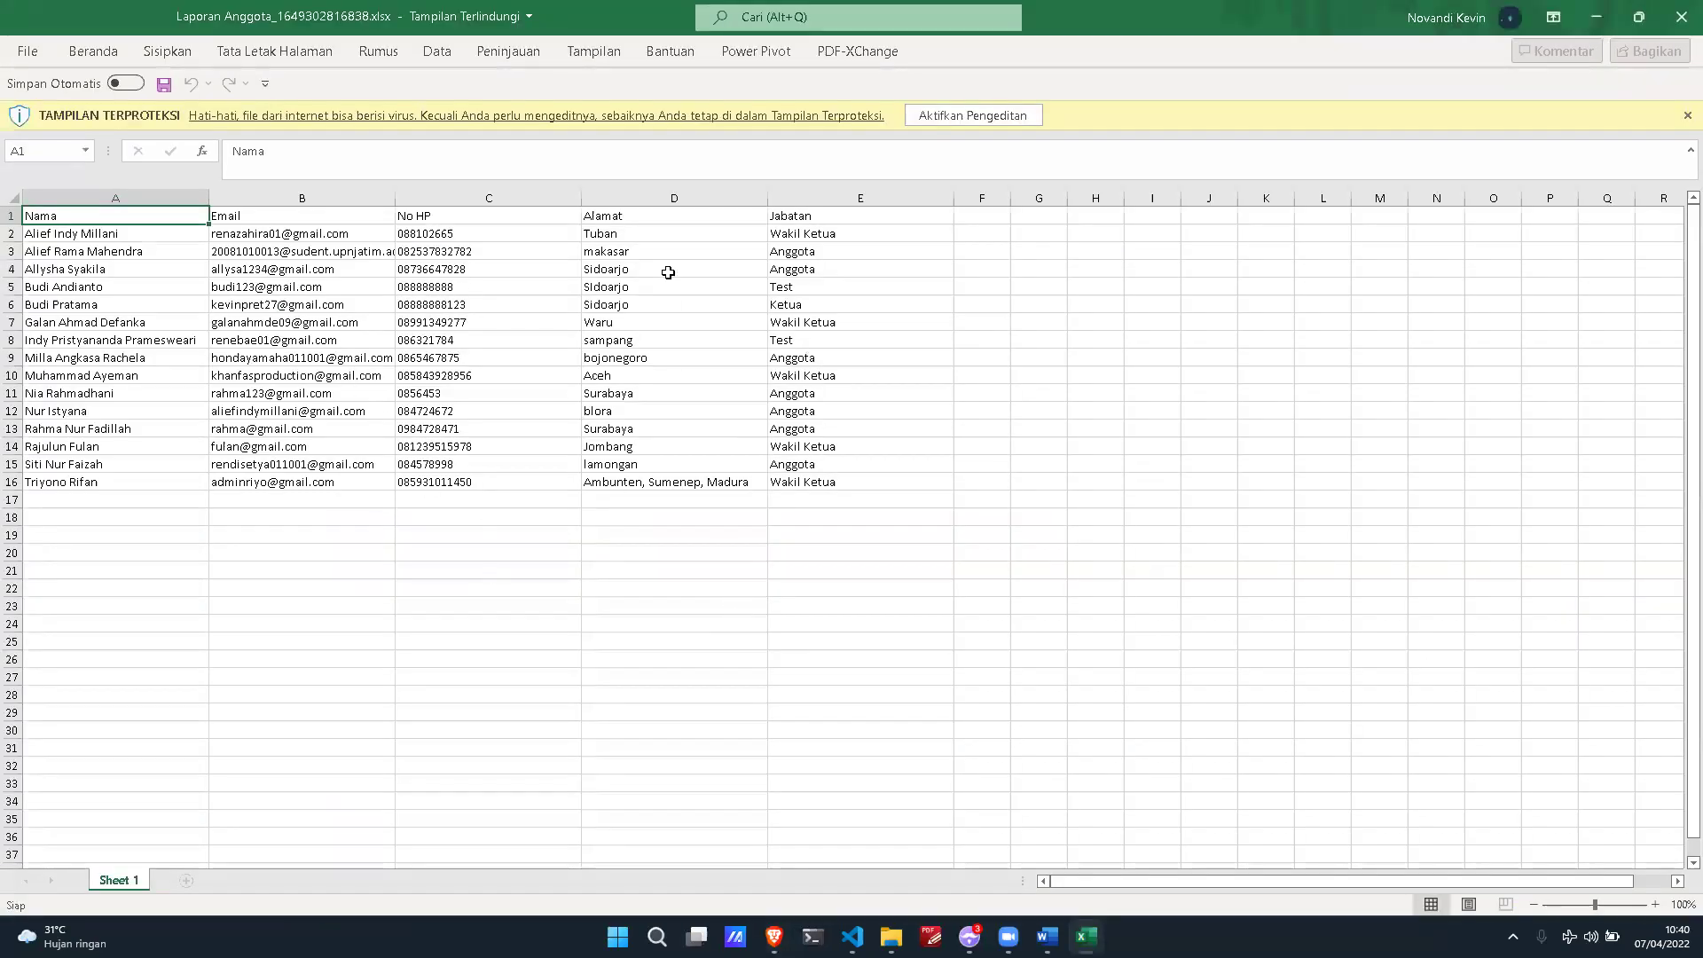
# Step: Check the exported member names, emails and Jabatan values, then close the Excel workbook
pyautogui.click(139, 233)
pyautogui.click(322, 229)
pyautogui.click(468, 228)
pyautogui.click(899, 269)
pyautogui.click(1287, 375)
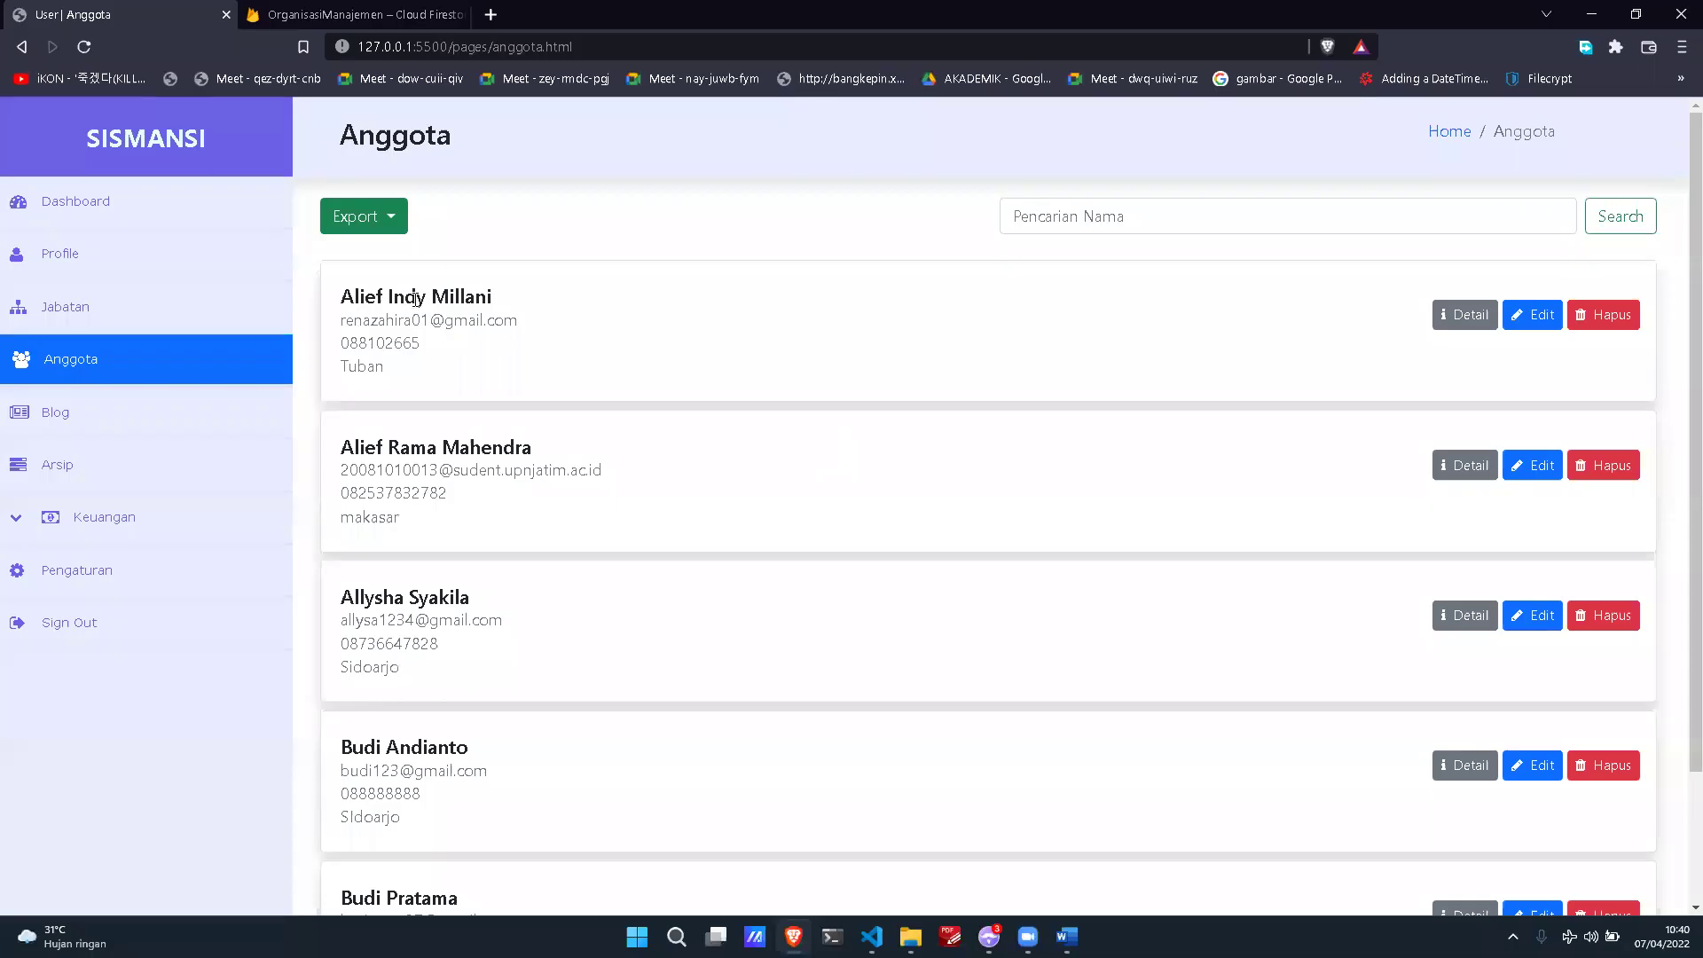
pyautogui.click(364, 216)
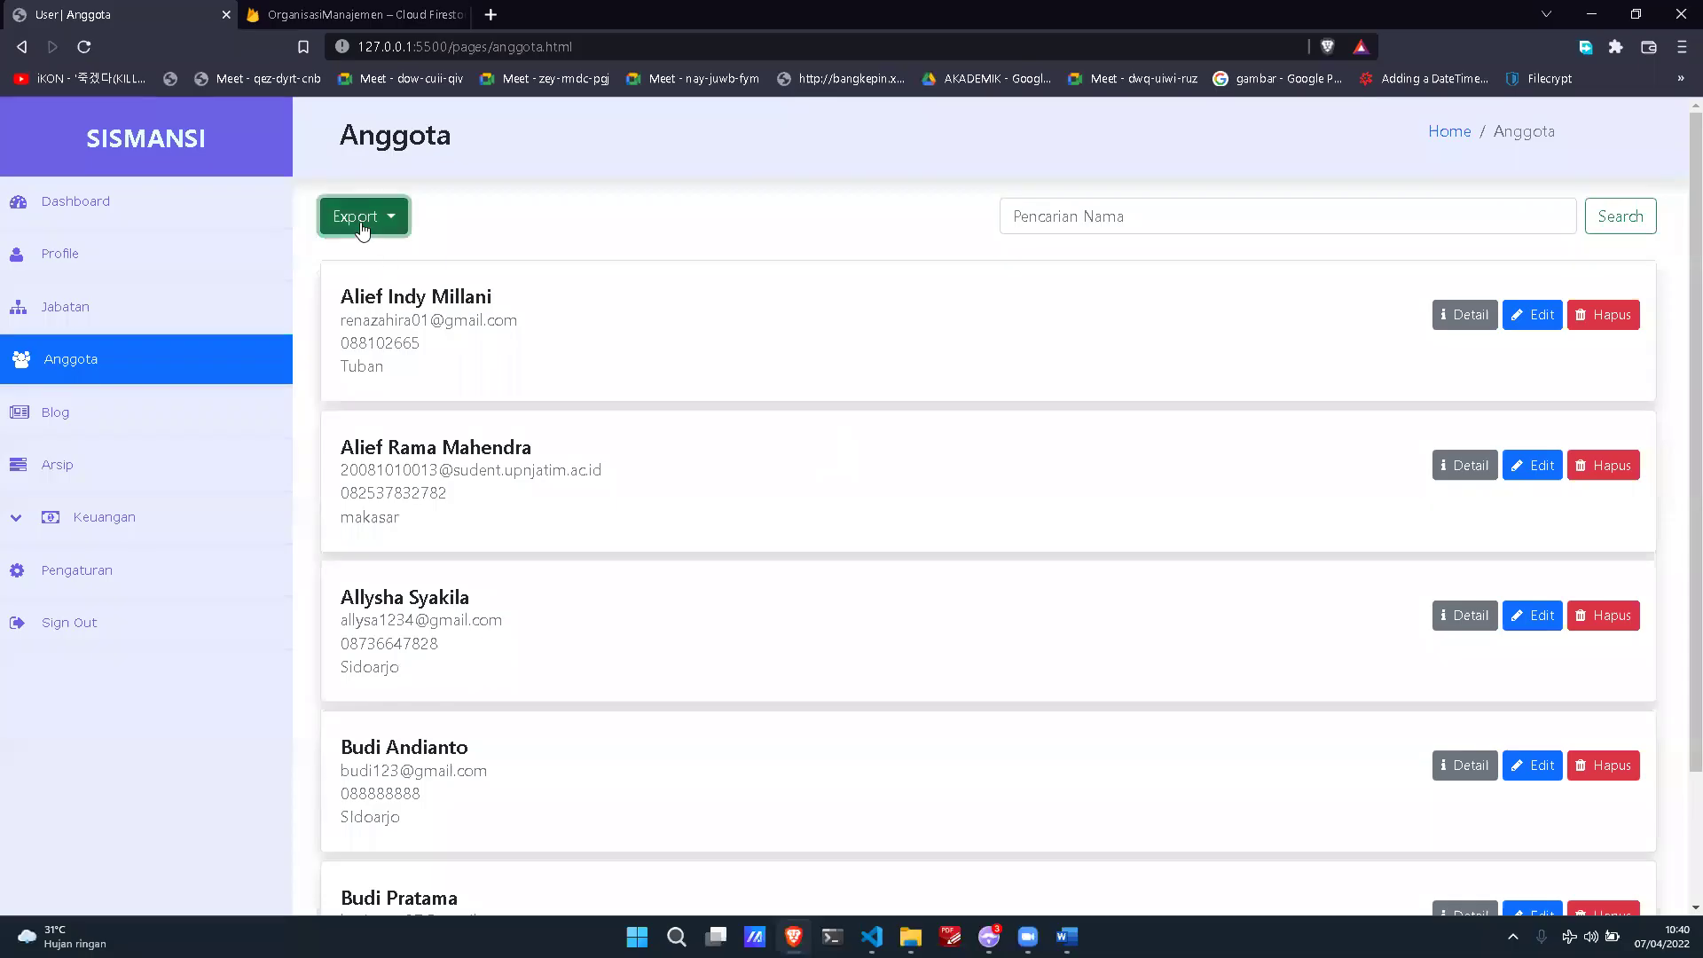
# Step: Export the member list as the Daftar Anggota PDF, review it, and close the tab
pyautogui.click(359, 291)
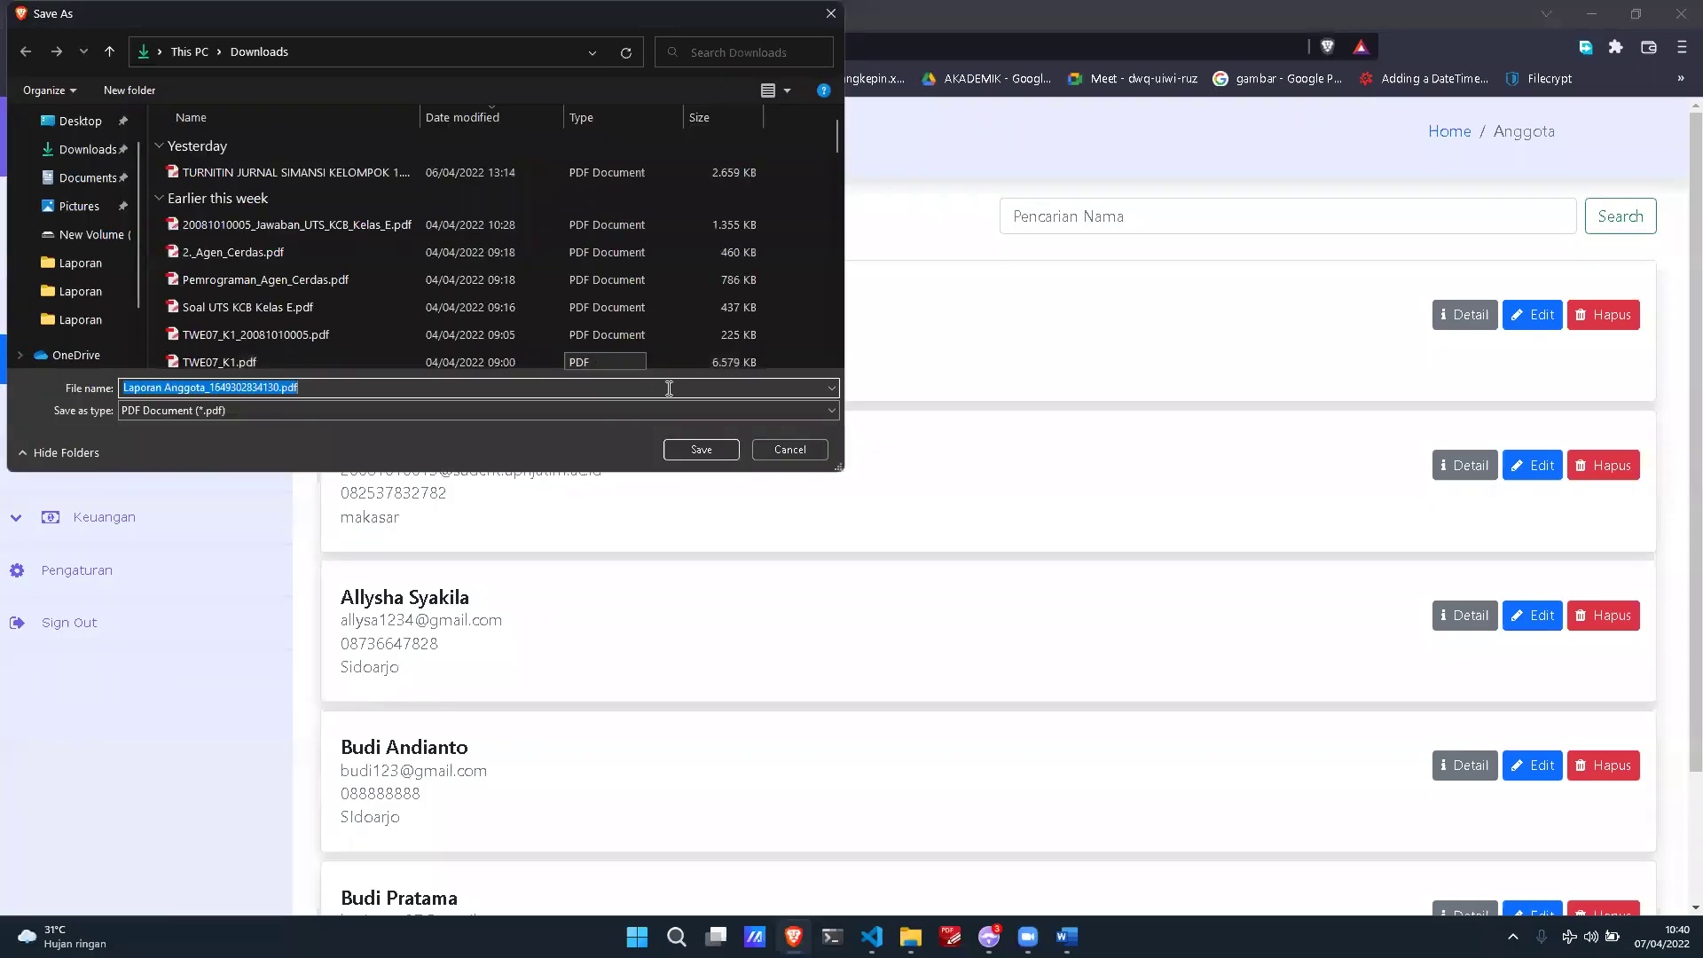
pyautogui.click(708, 447)
pyautogui.click(135, 871)
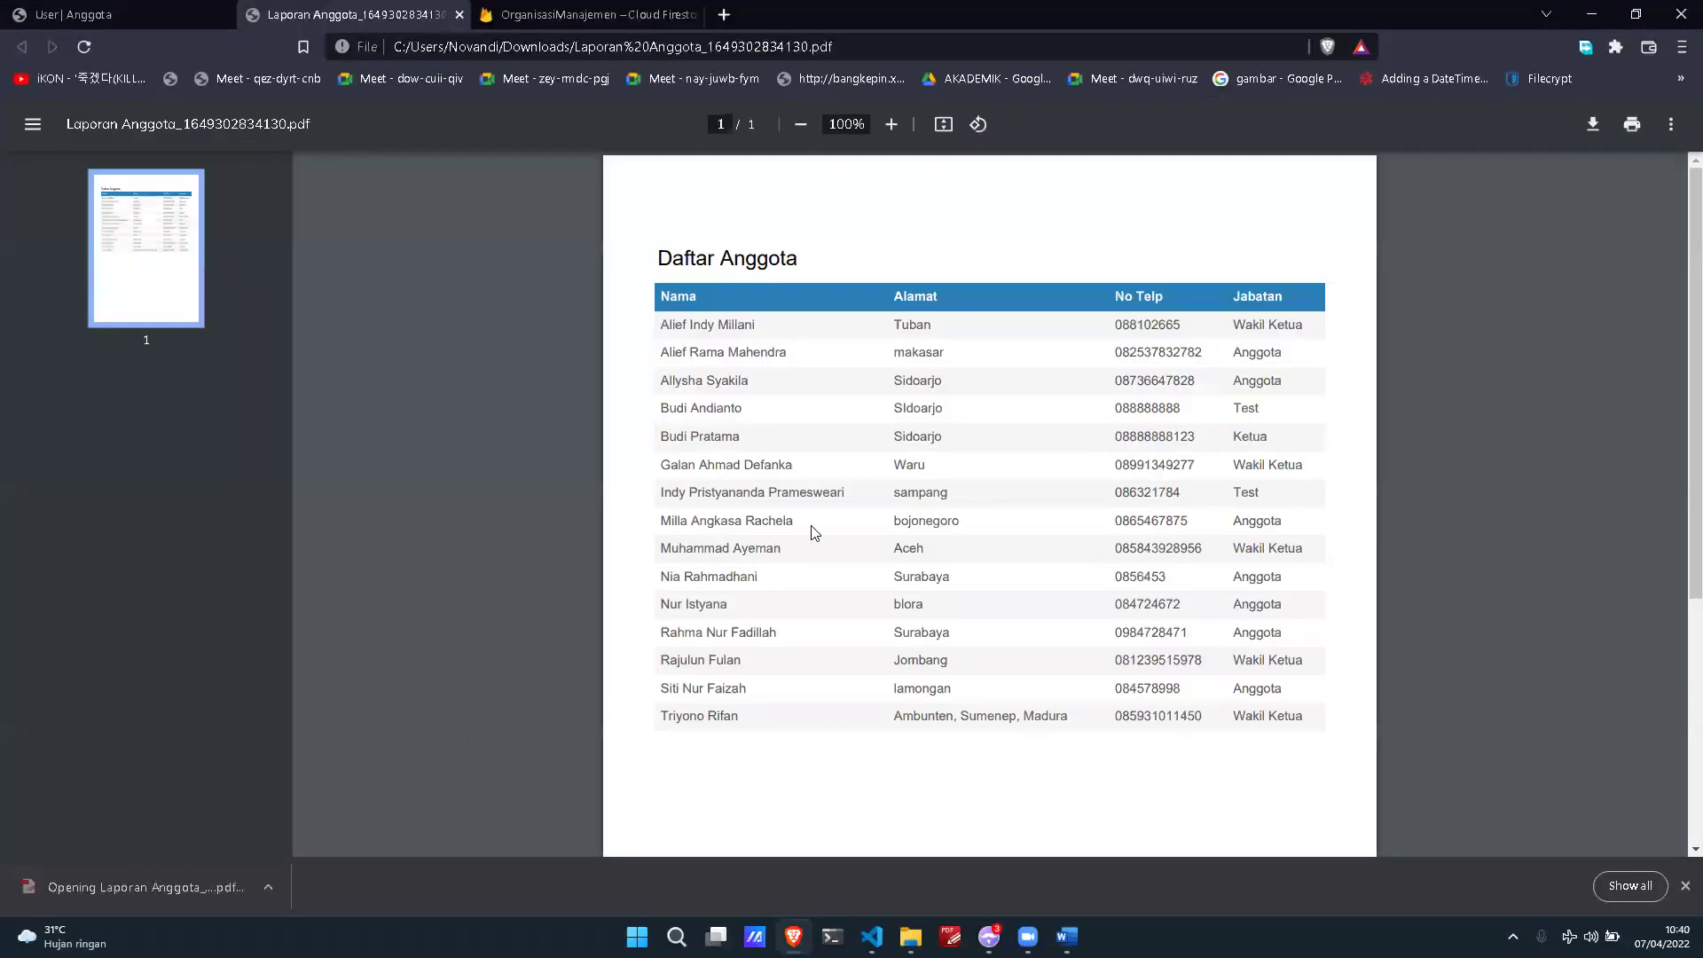
pyautogui.scroll(-1, 1029, 521)
pyautogui.scroll(1, 1028, 521)
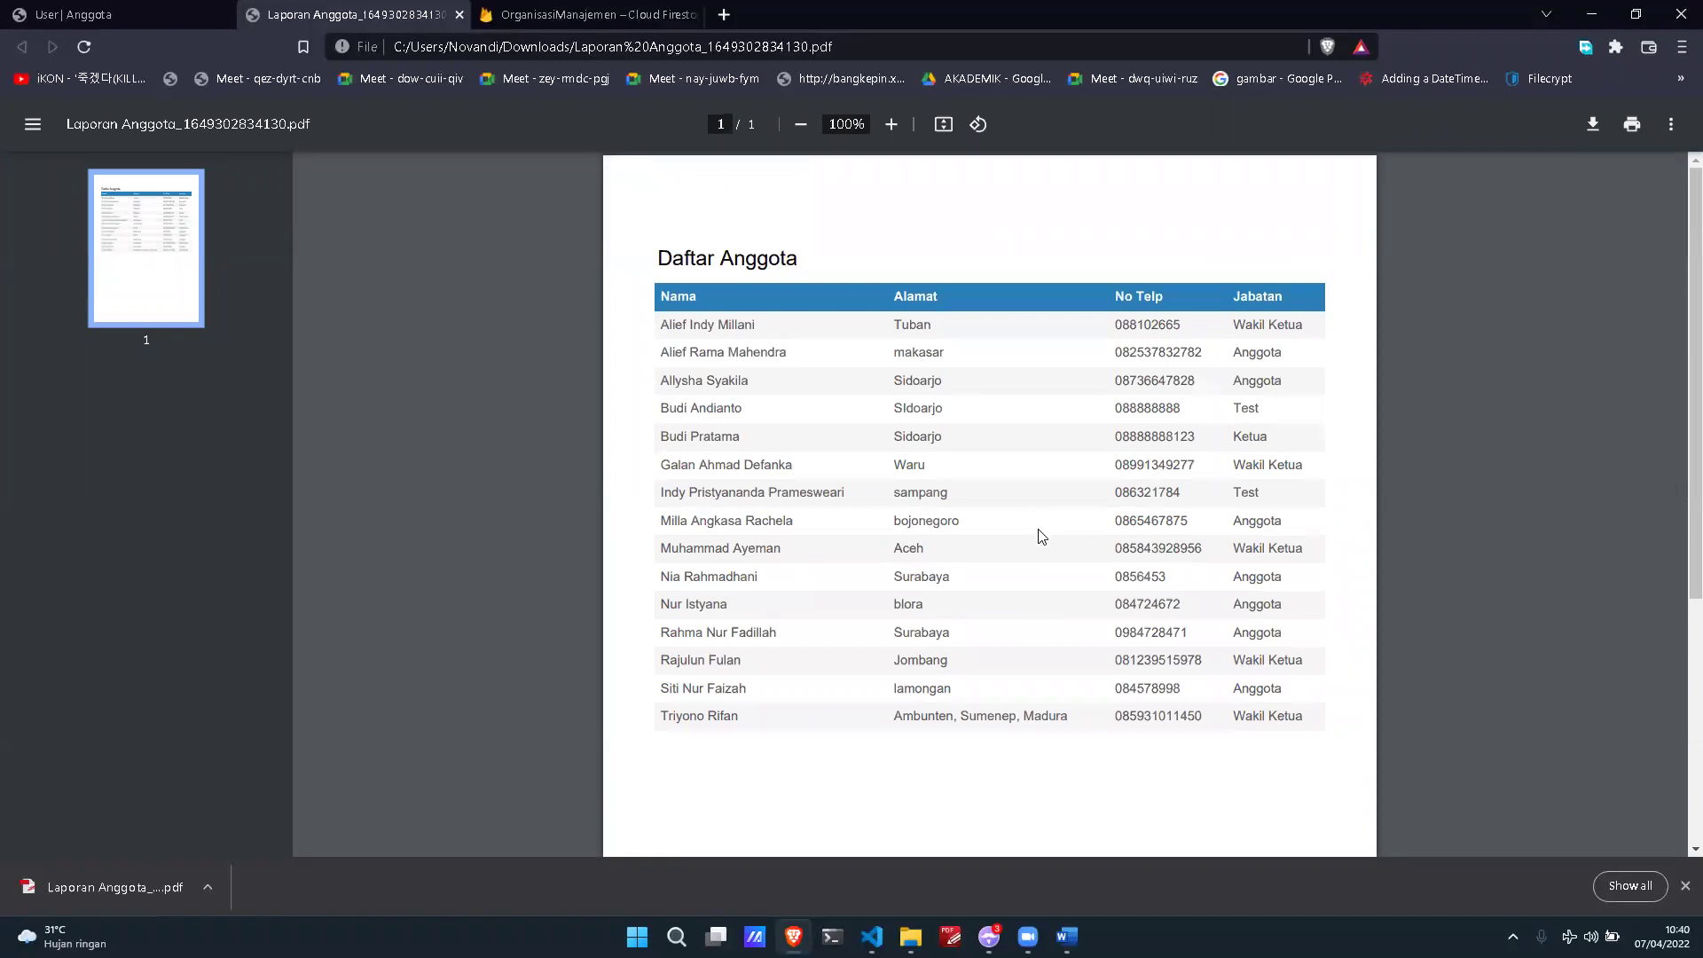
pyautogui.scroll(2, 1038, 532)
pyautogui.scroll(1, 1039, 541)
pyautogui.scroll(-1, 1041, 543)
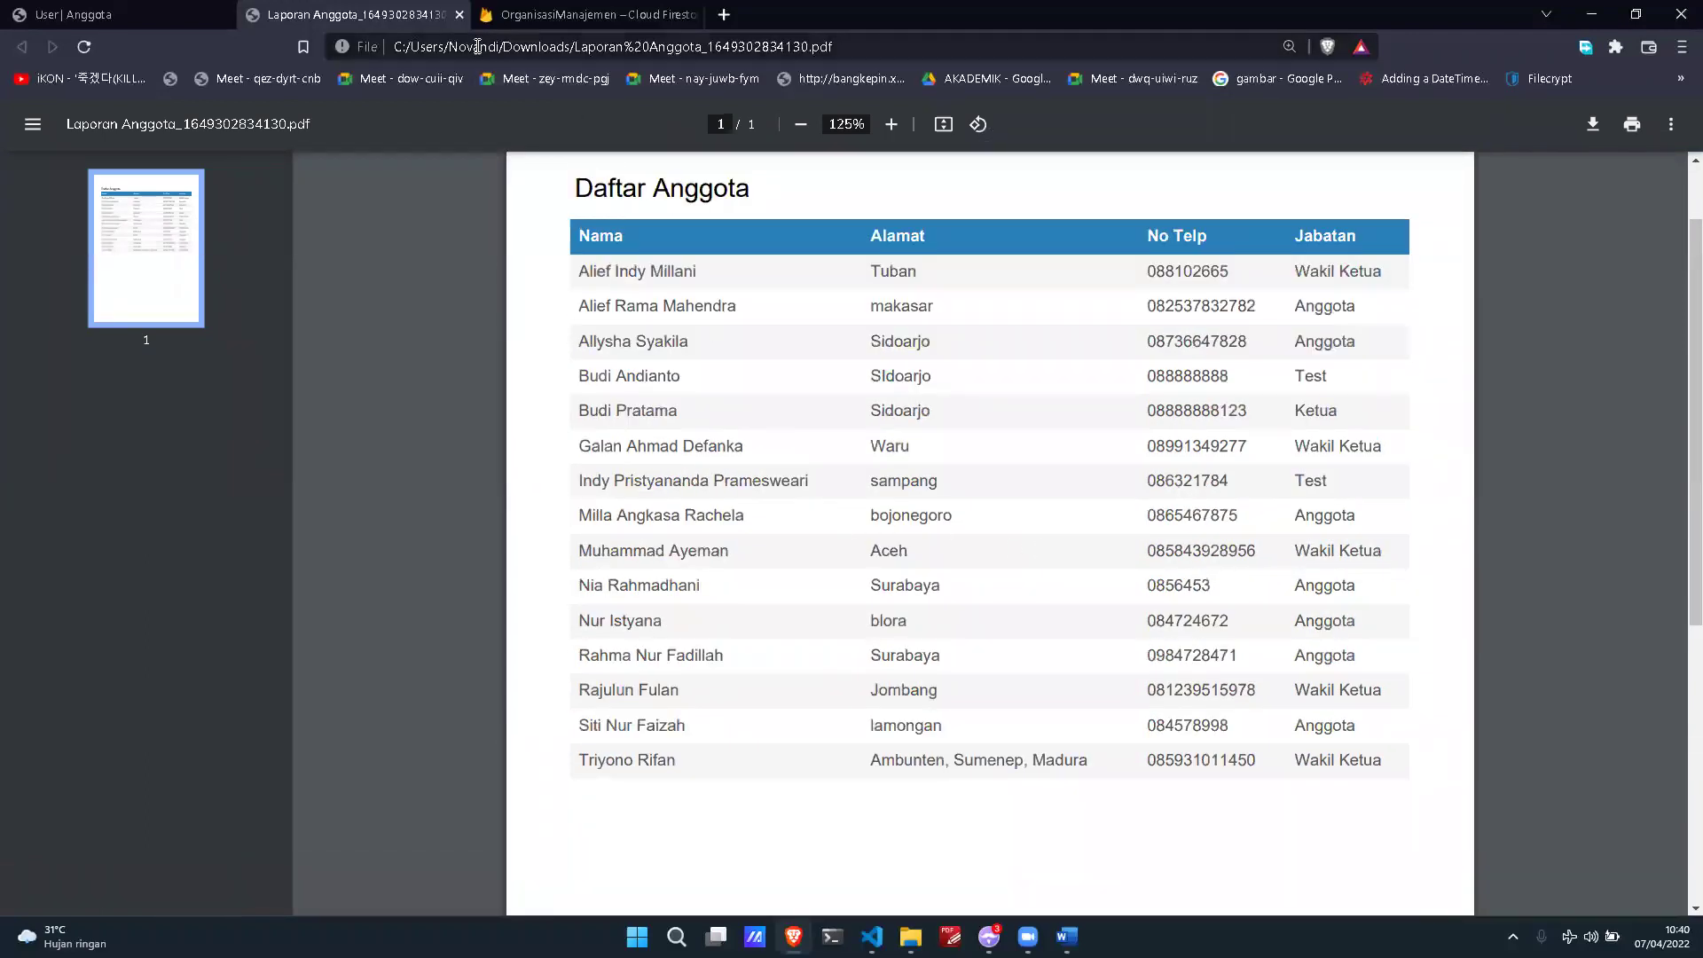
pyautogui.click(459, 15)
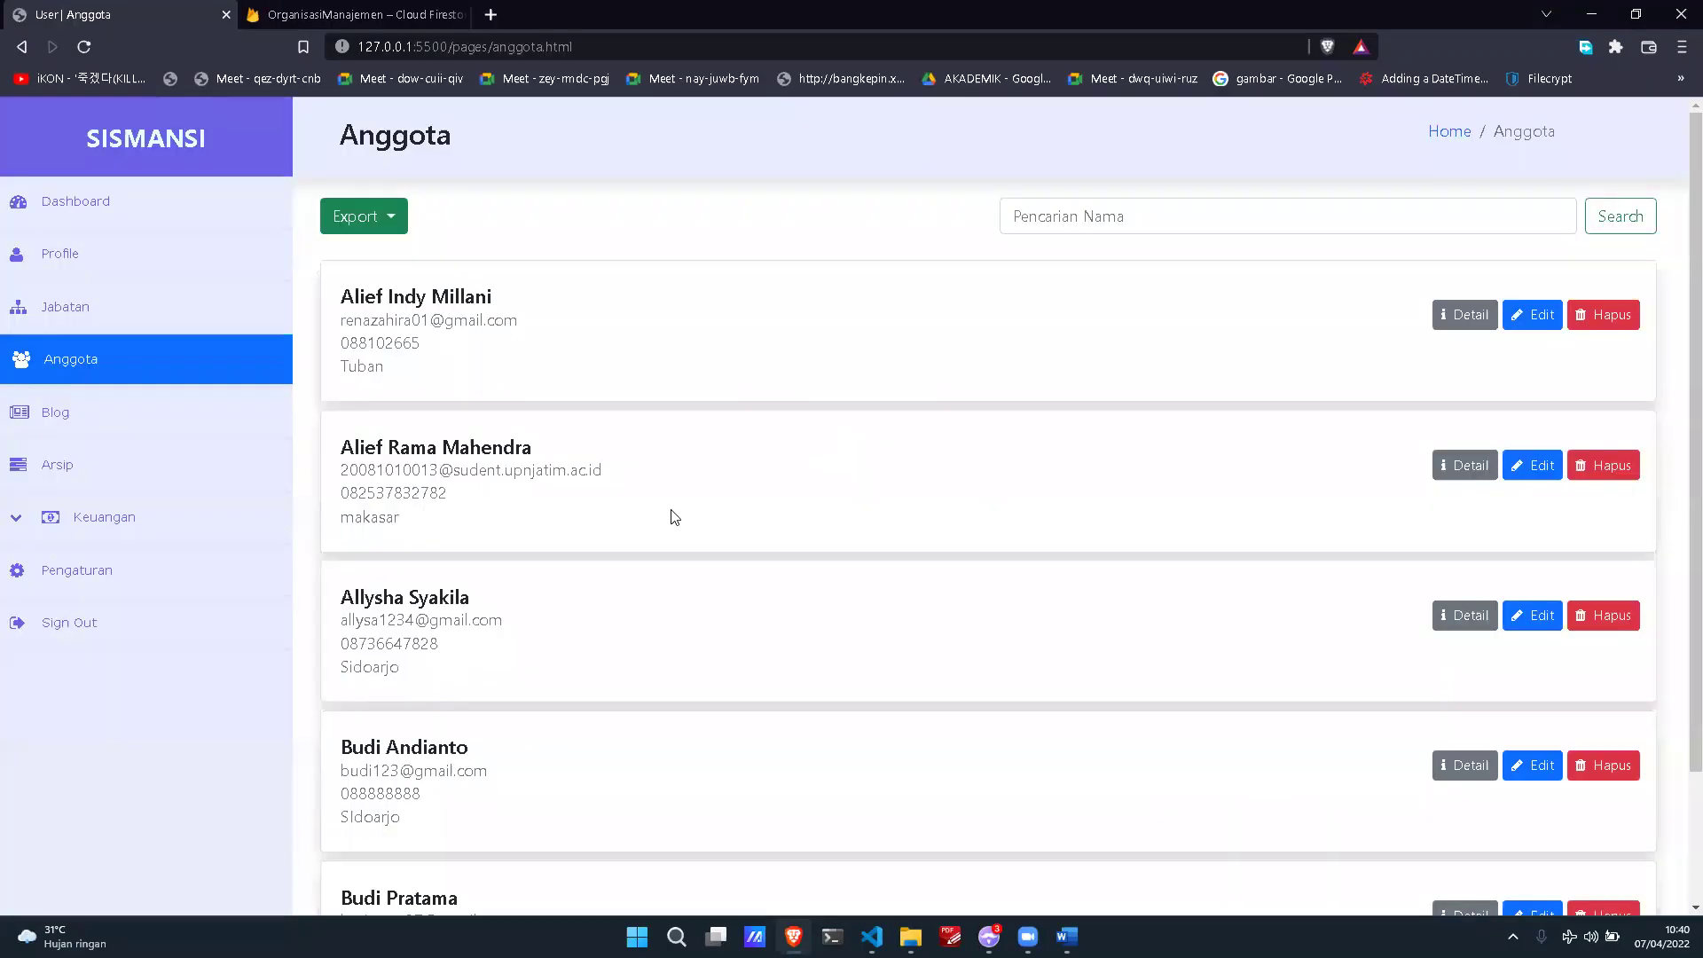
# Step: Open the Blog list and scroll through posts like Aklamasi, Bela Negara and Cerita Lucu
pyautogui.click(210, 420)
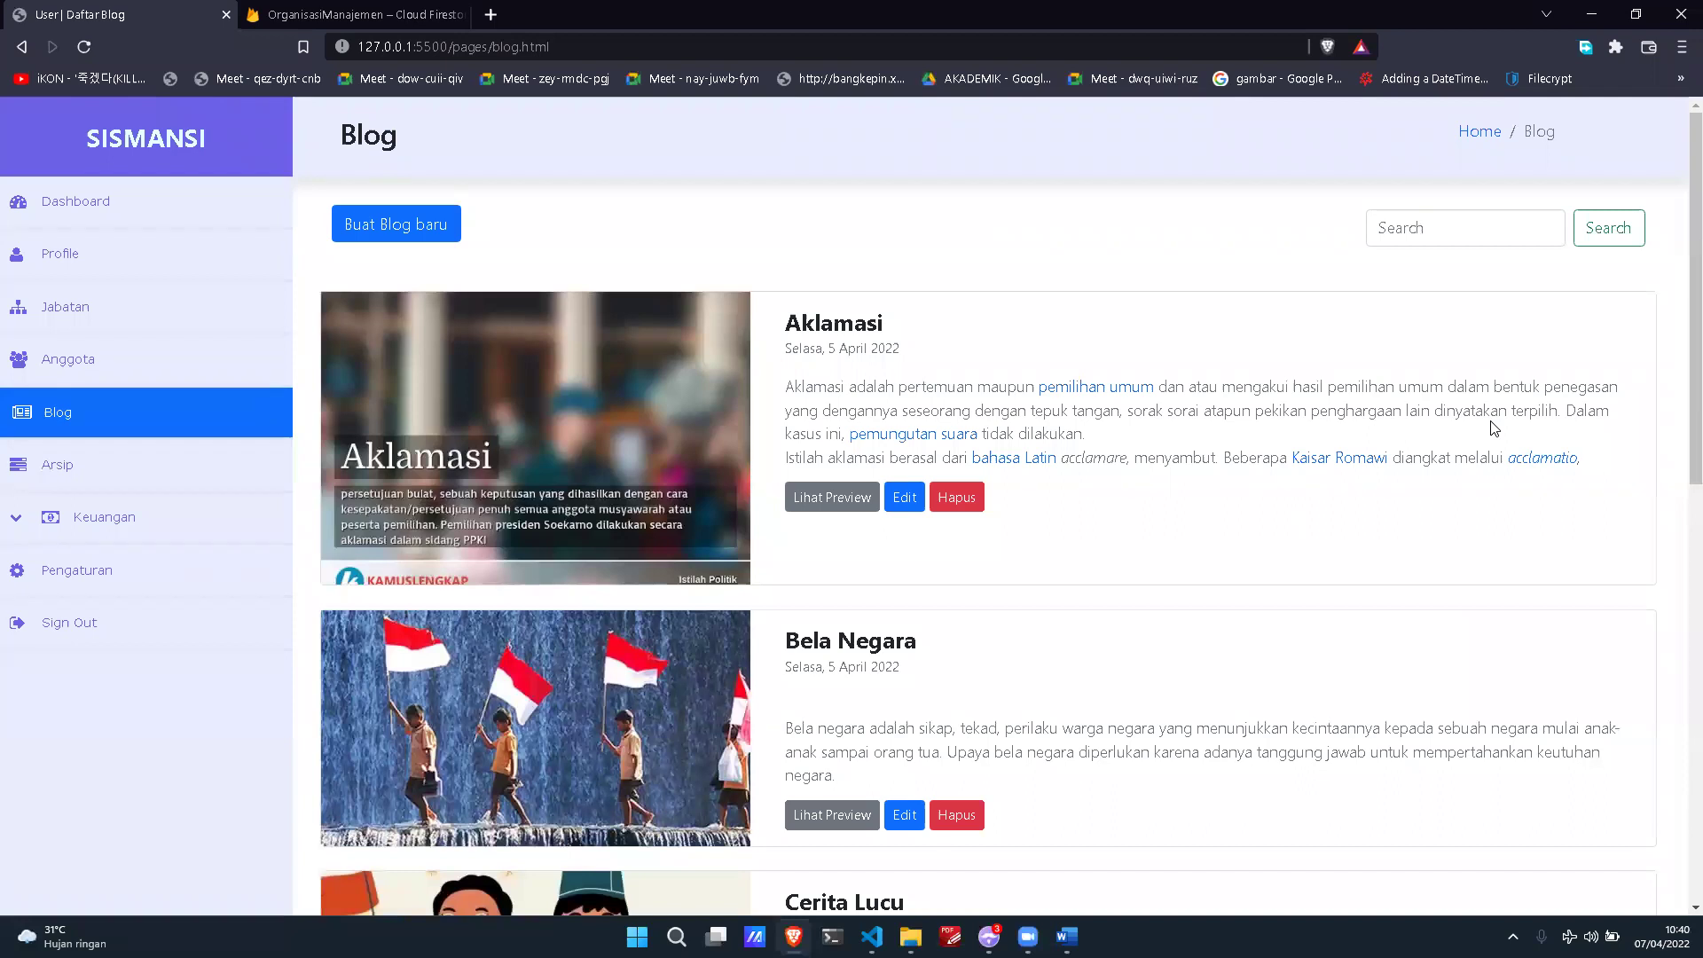
pyautogui.scroll(-3, 1493, 429)
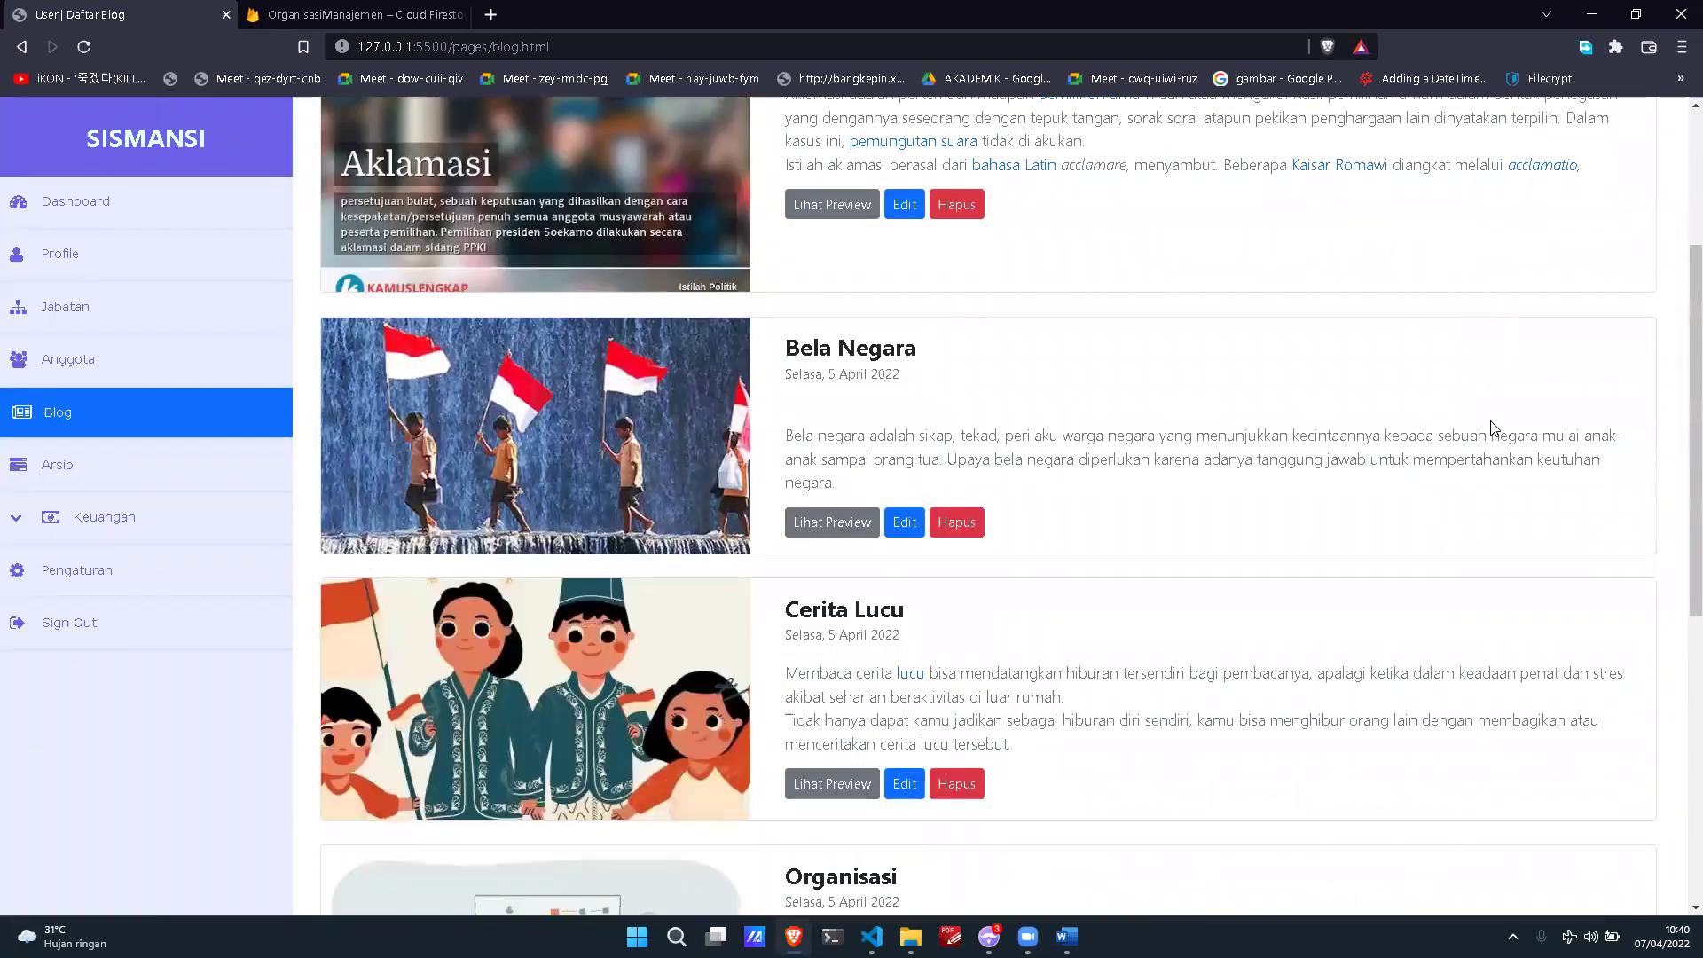
pyautogui.scroll(-2, 1493, 429)
pyautogui.scroll(3, 1493, 430)
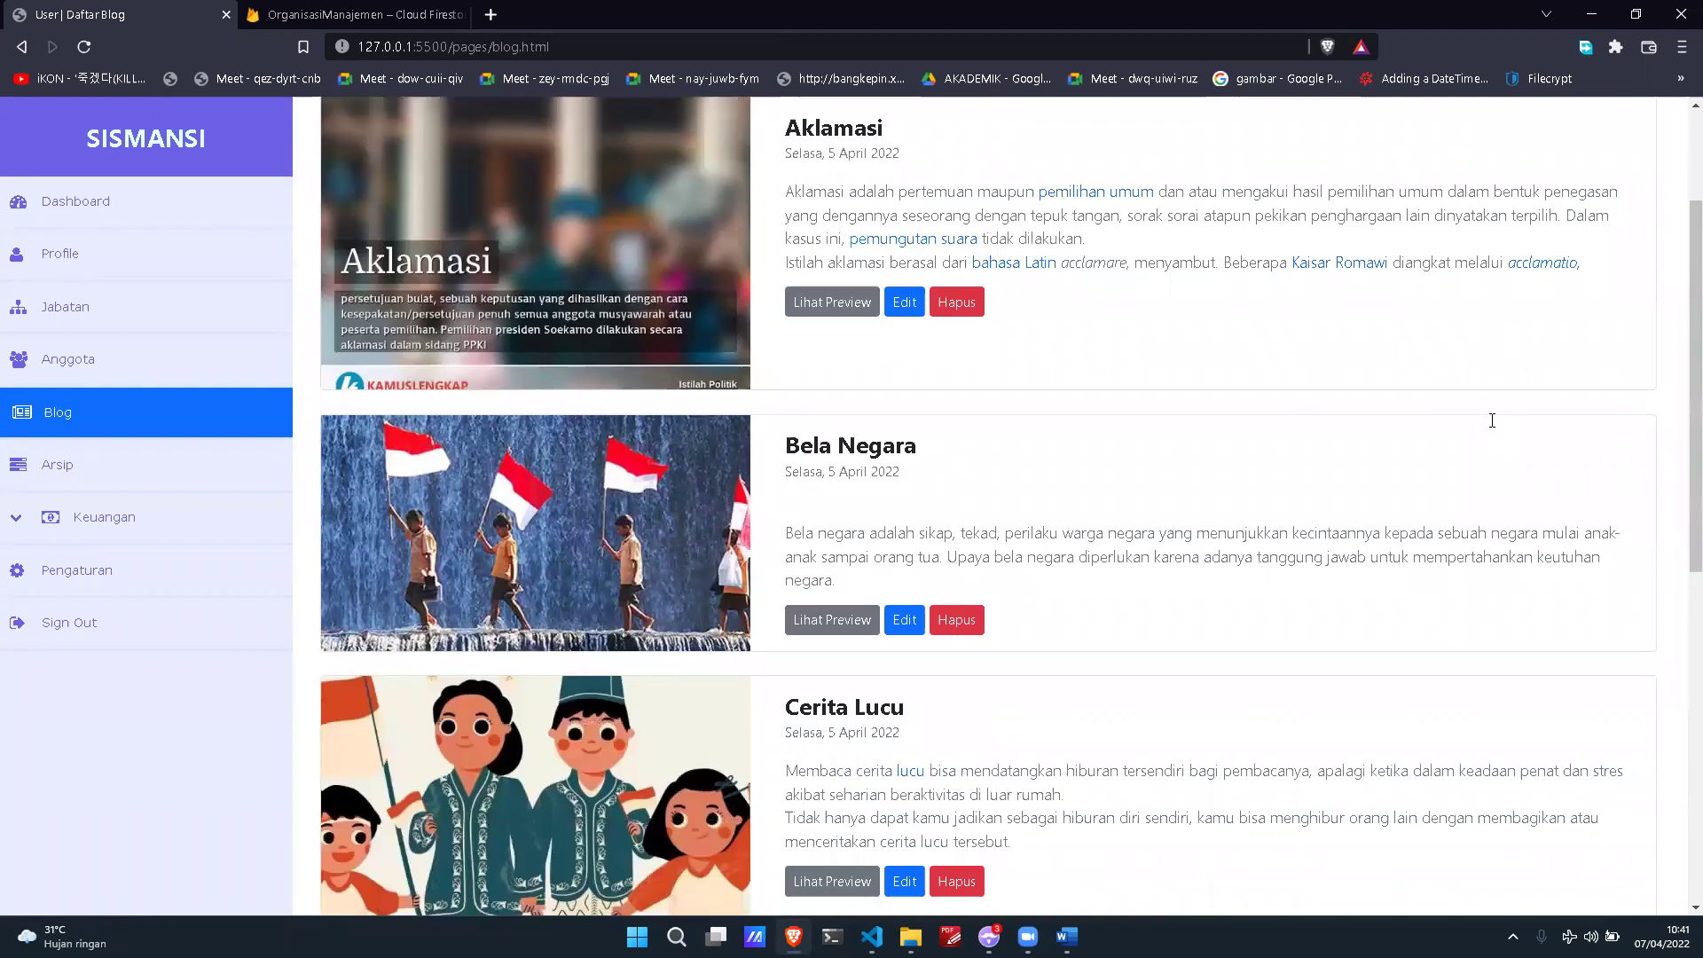
pyautogui.scroll(2, 1493, 429)
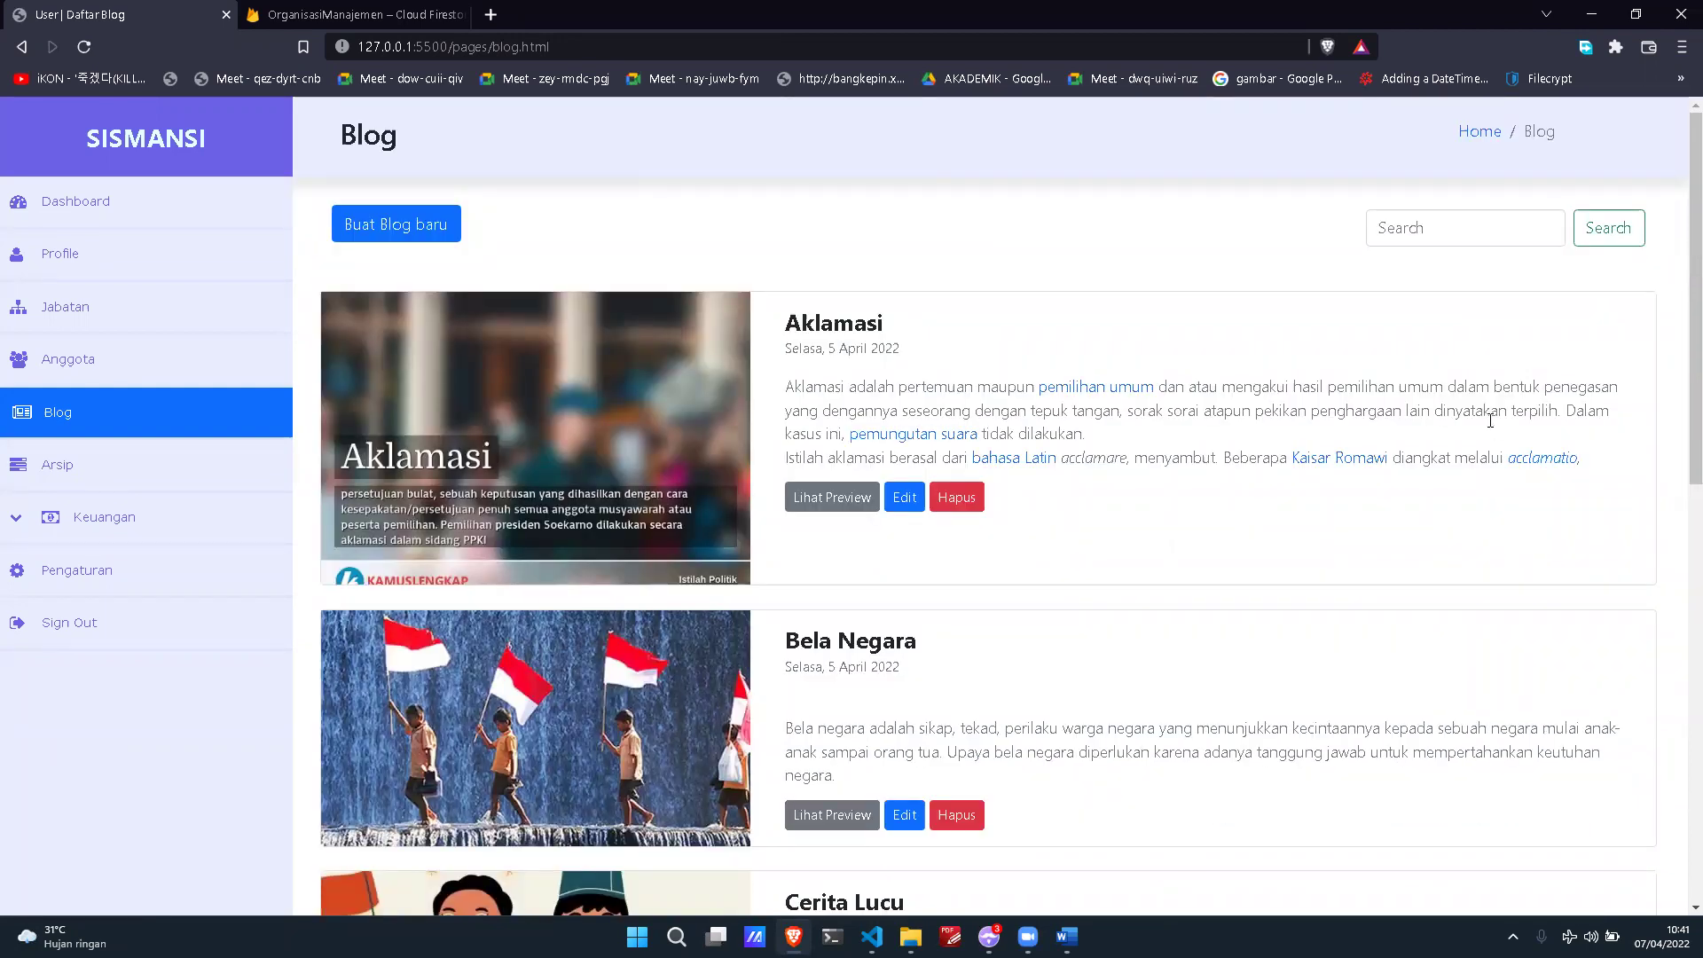
# Step: Start a new blog post titled 'Nama Blog' and begin its description
pyautogui.click(415, 231)
pyautogui.click(644, 316)
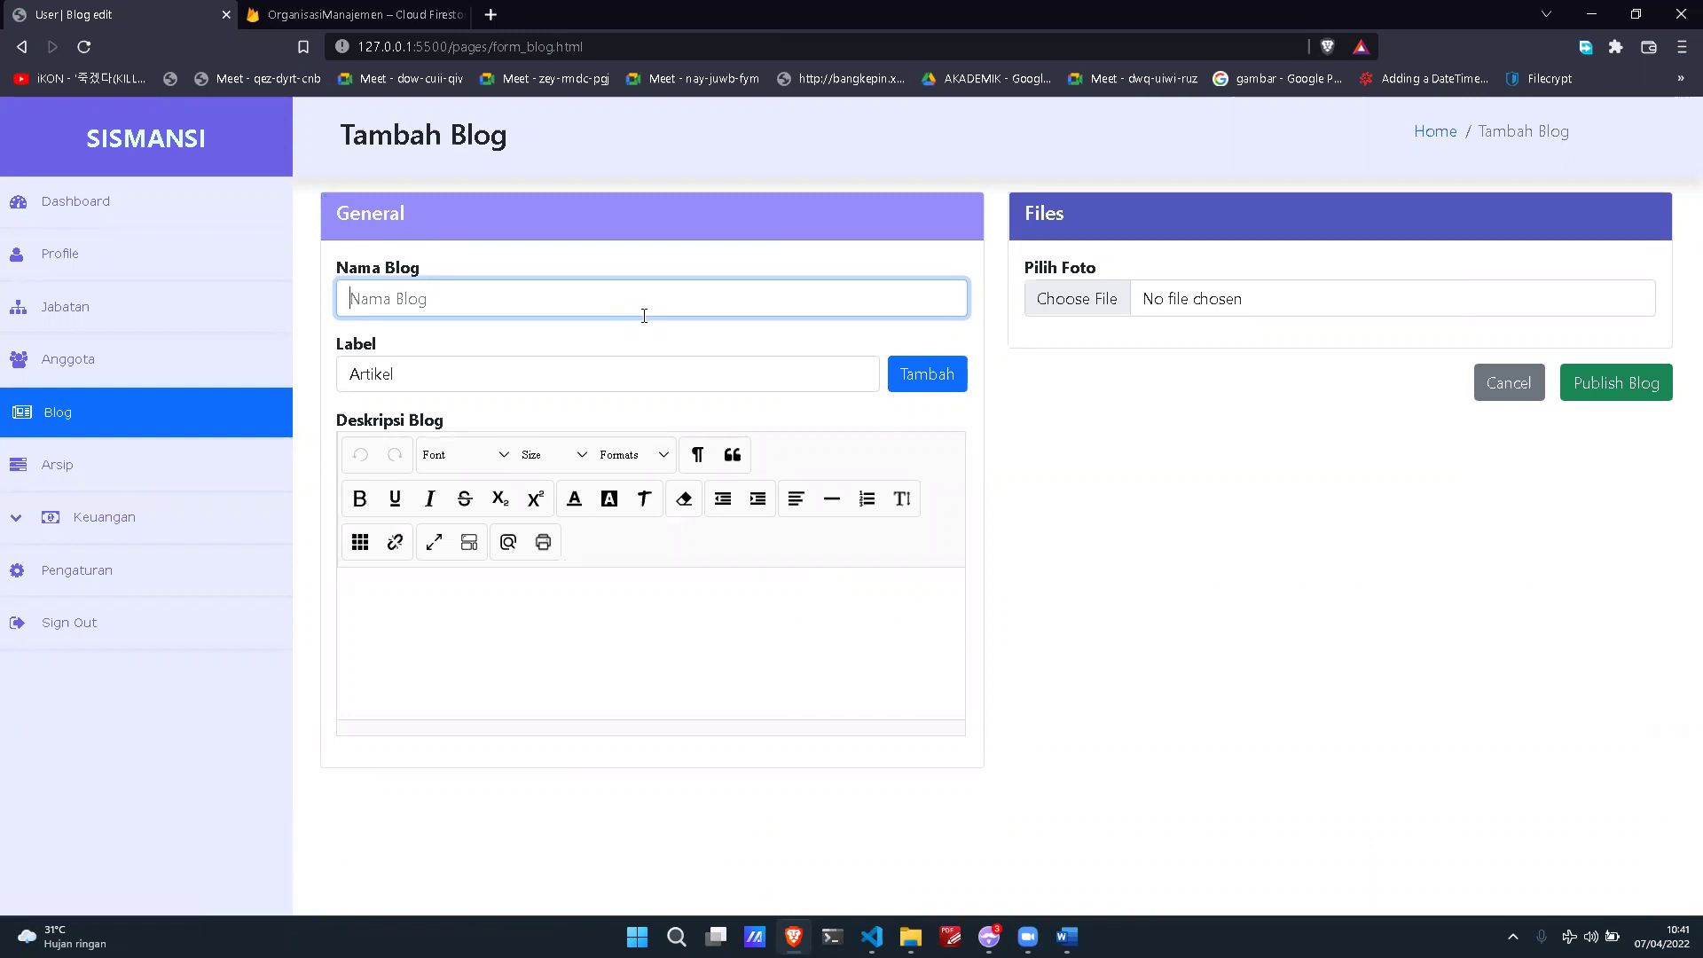
pyautogui.write('Nama Blog')
pyautogui.click(593, 660)
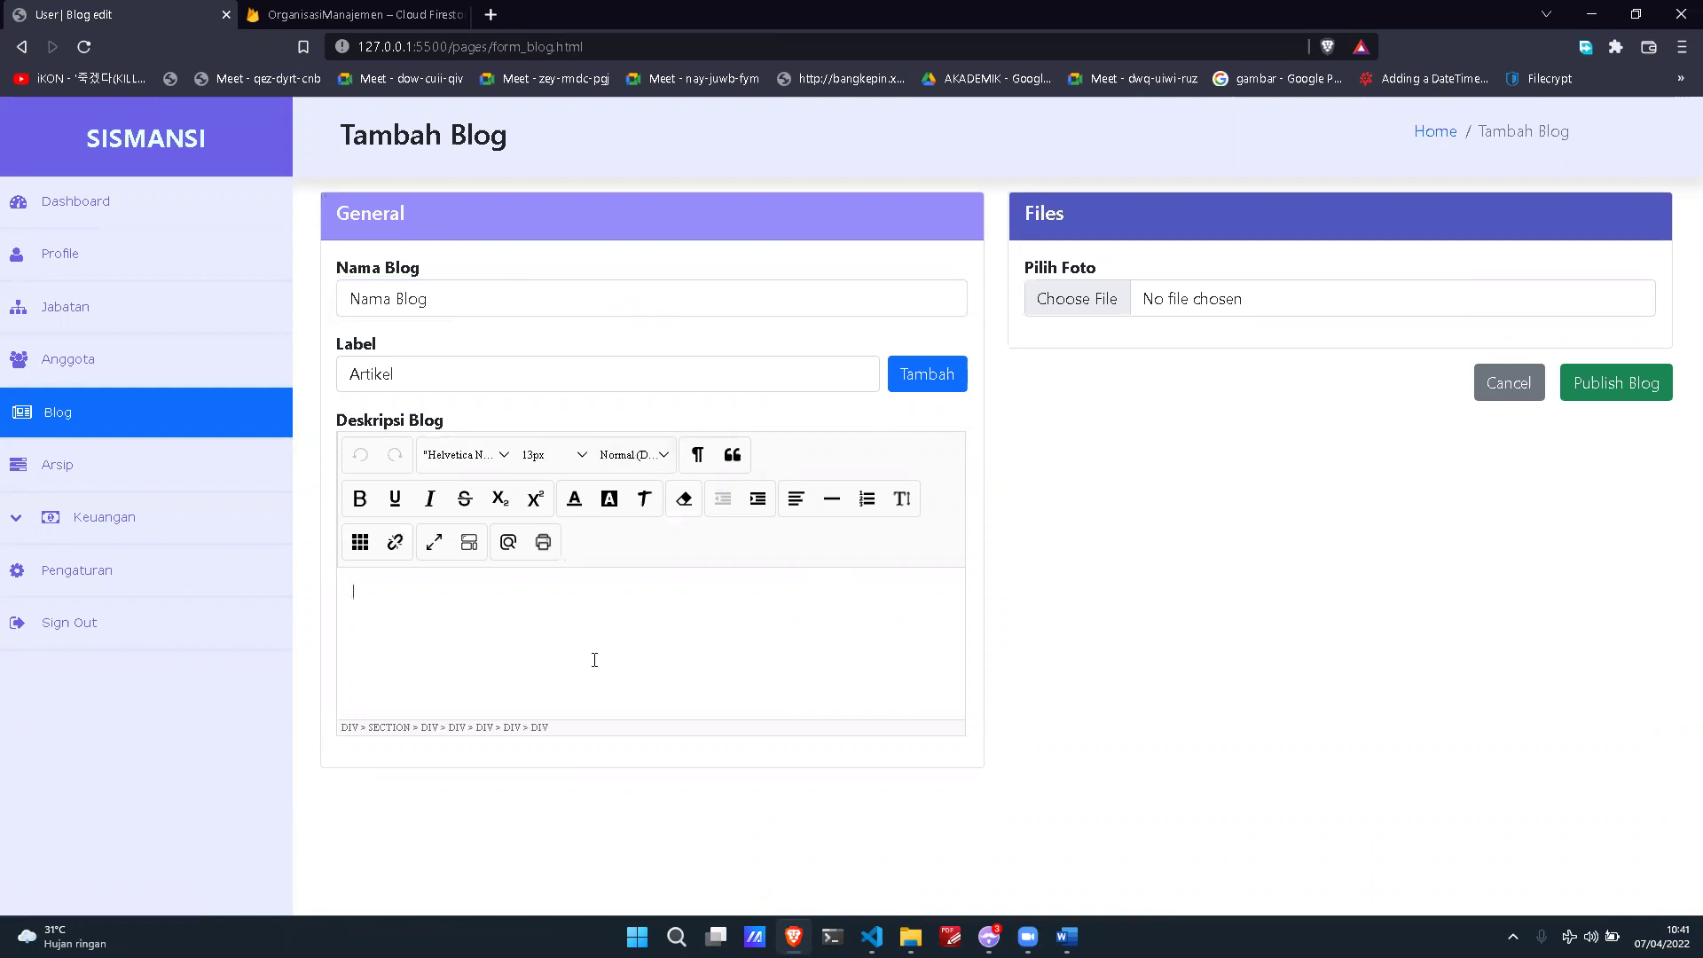
pyautogui.write('Ini ada')
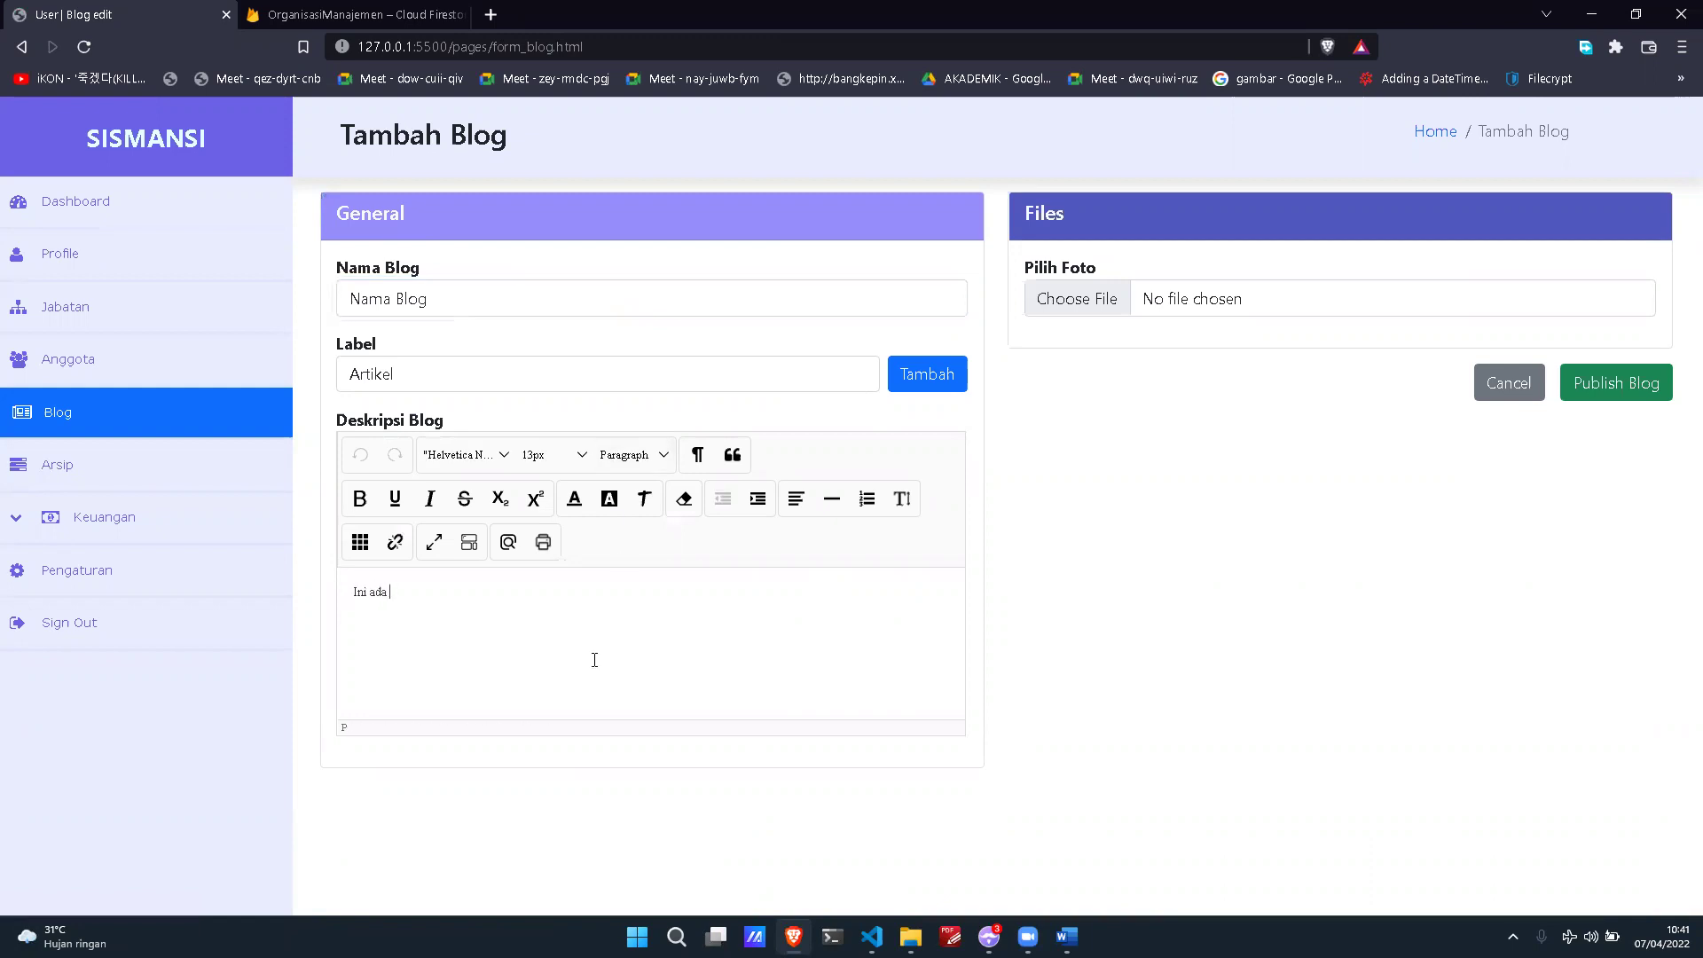
# Step: Create a new label 'Test' and assign it to the post
pyautogui.click(577, 388)
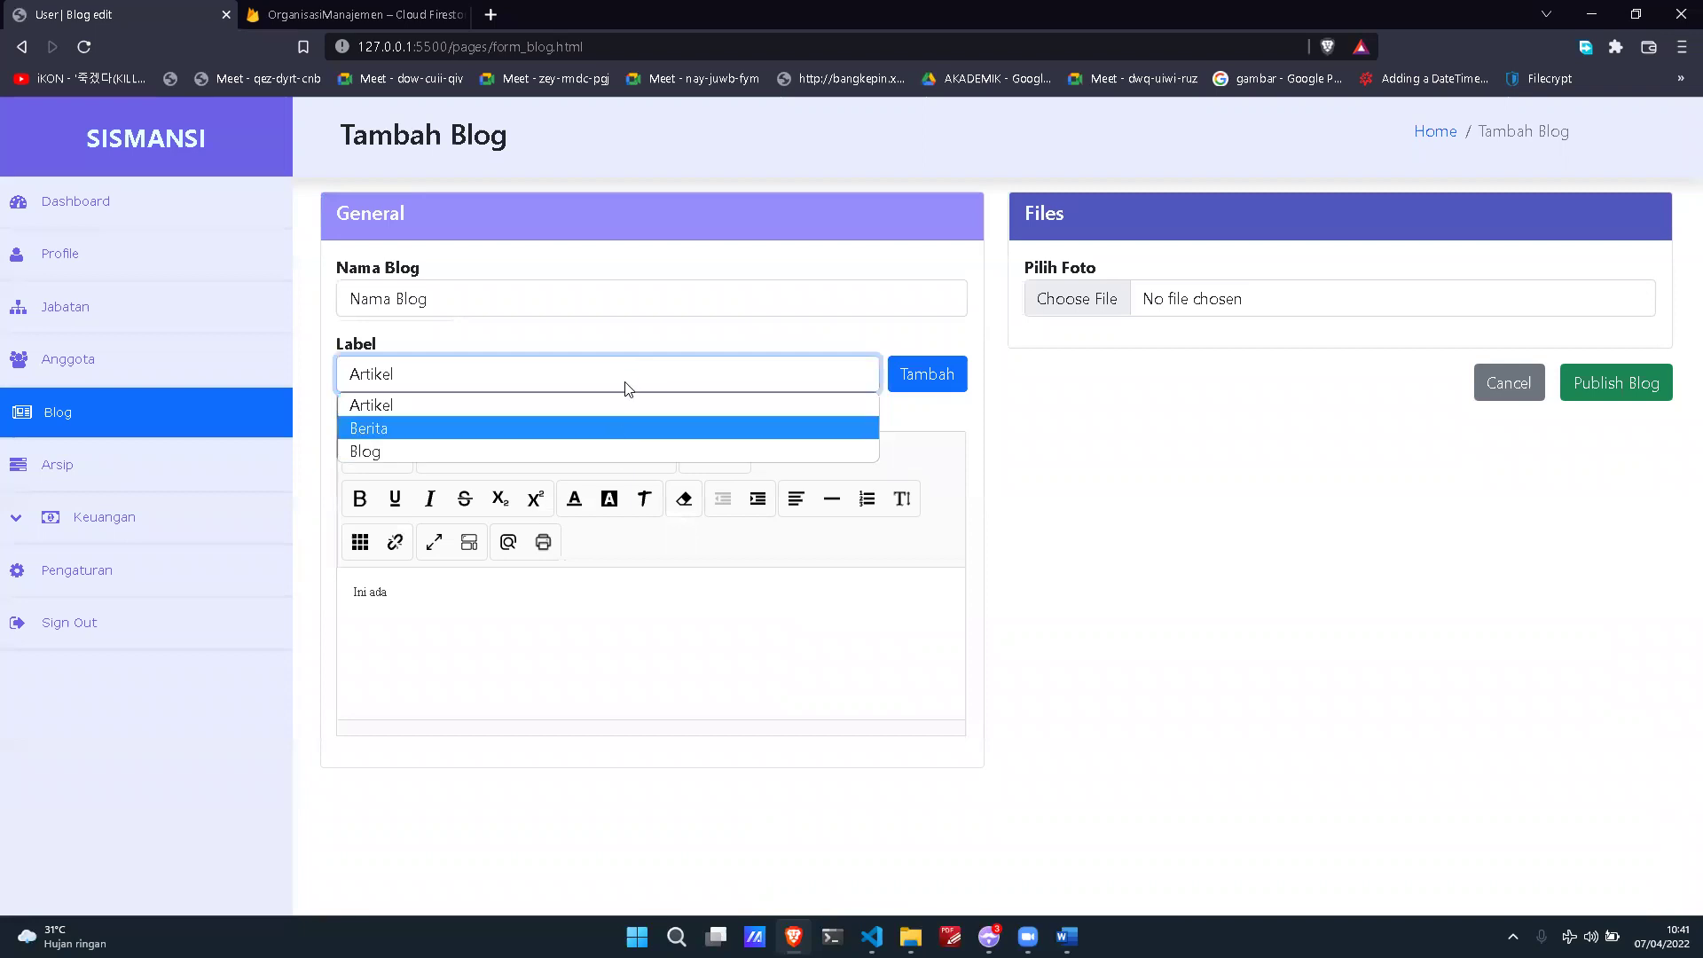
pyautogui.click(659, 405)
pyautogui.click(916, 377)
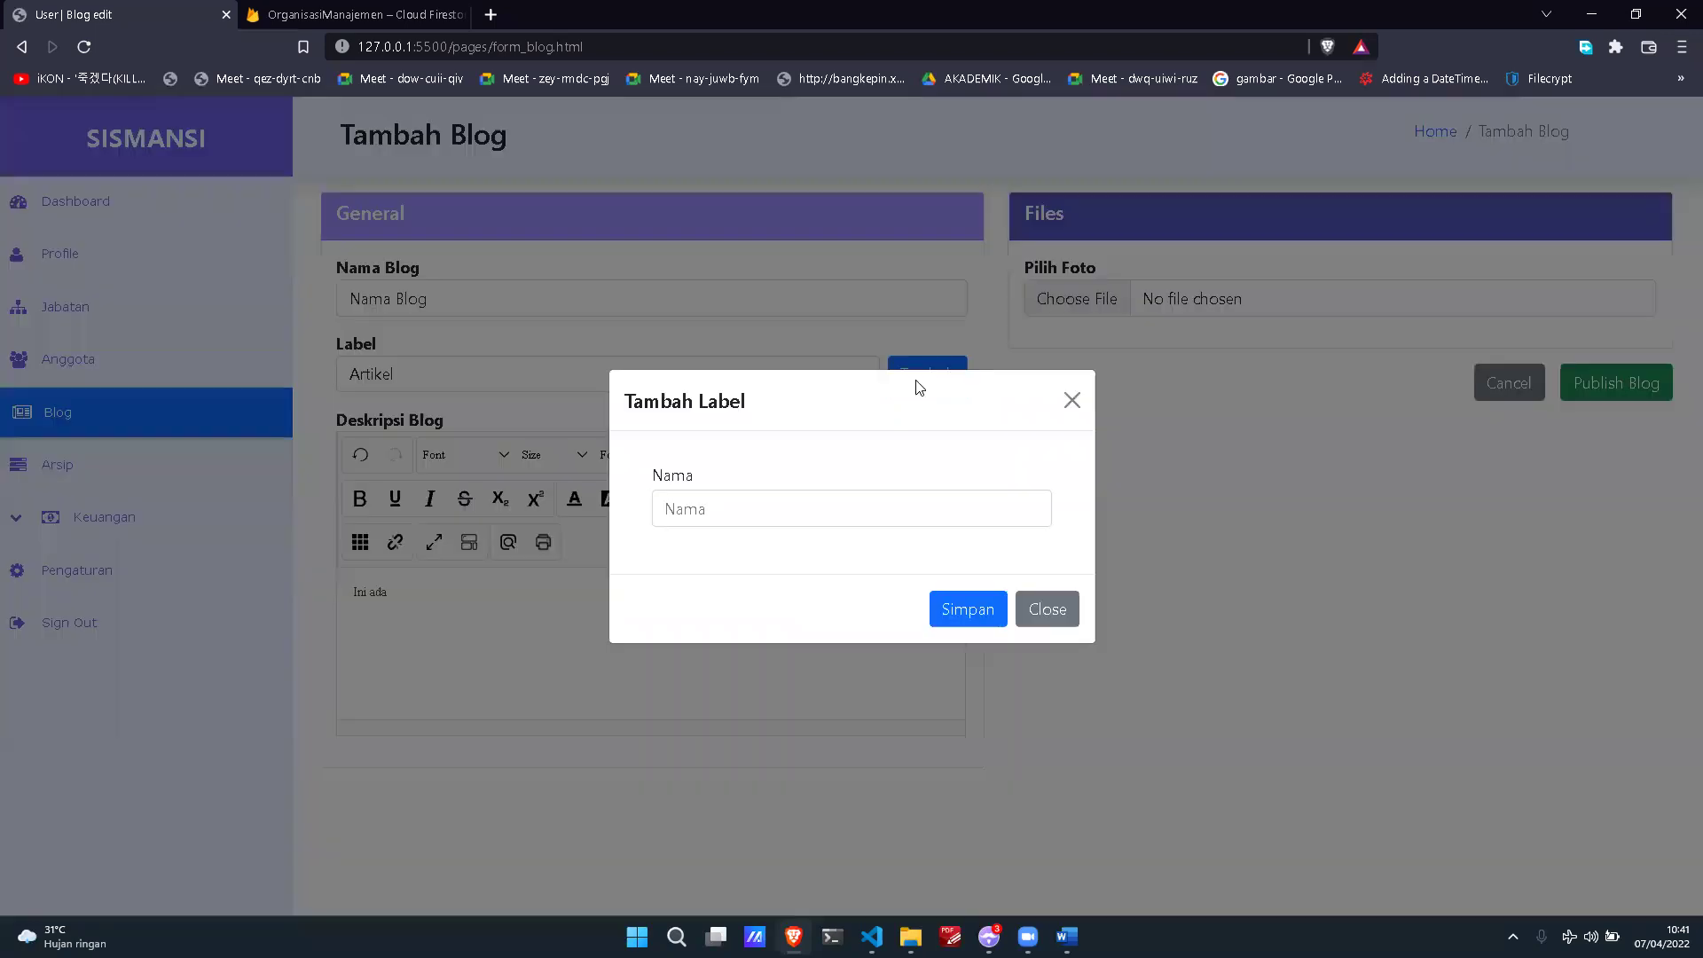
pyautogui.click(814, 503)
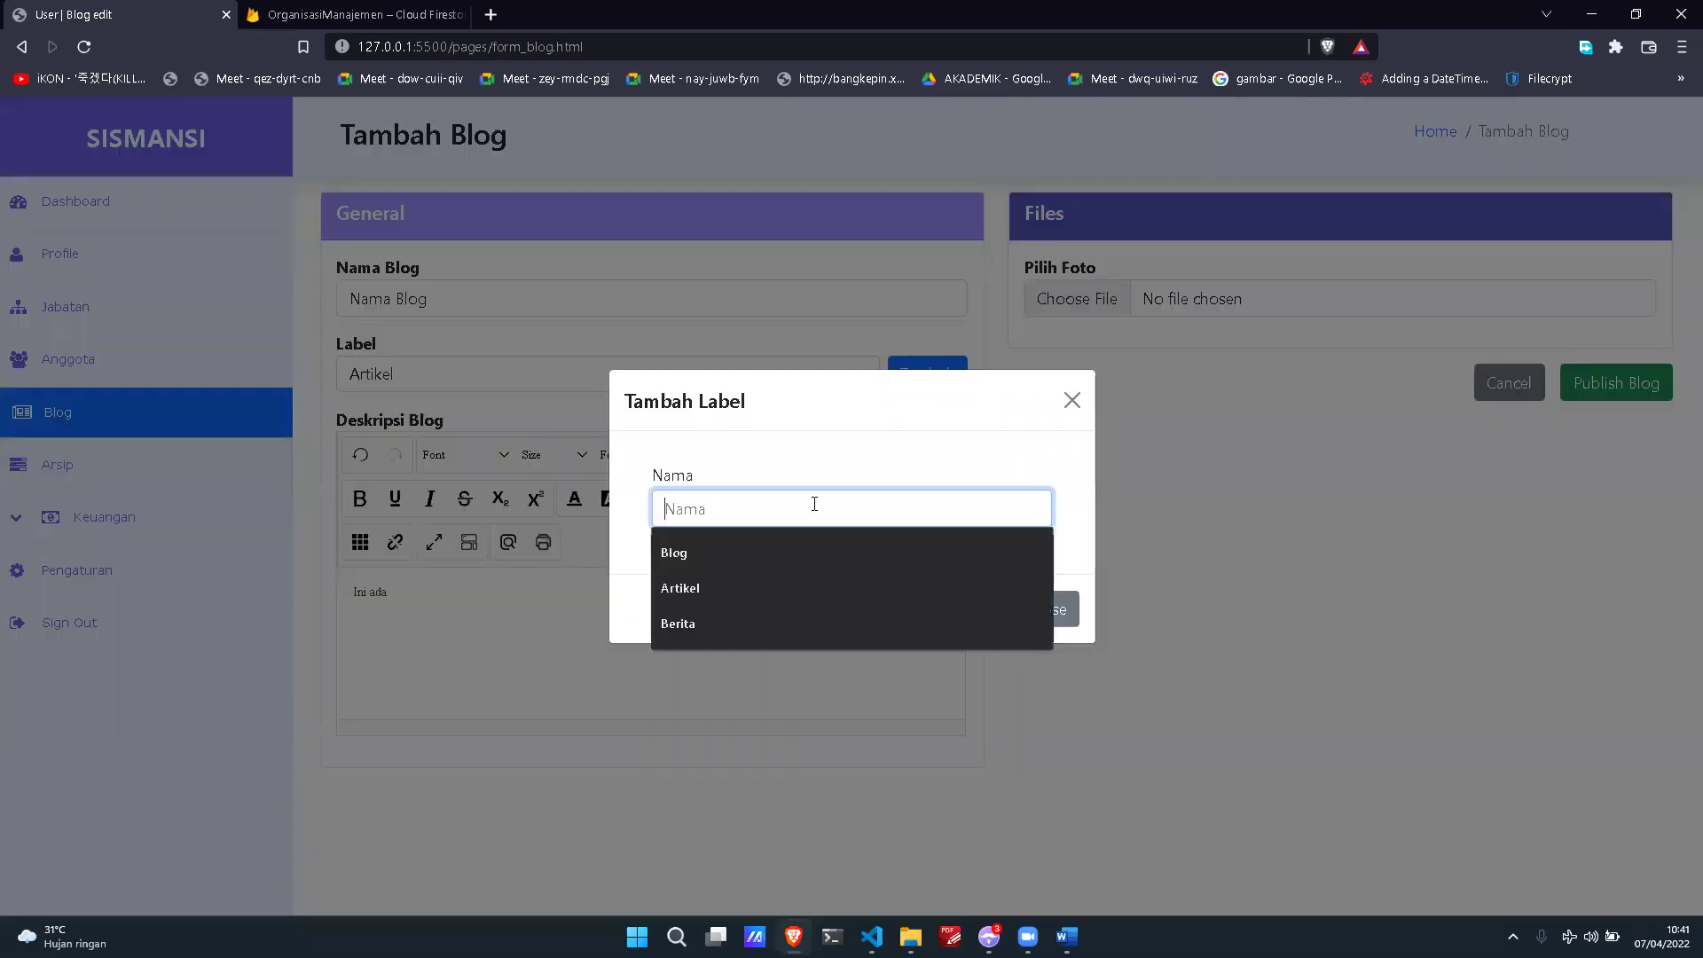
pyautogui.write('Test')
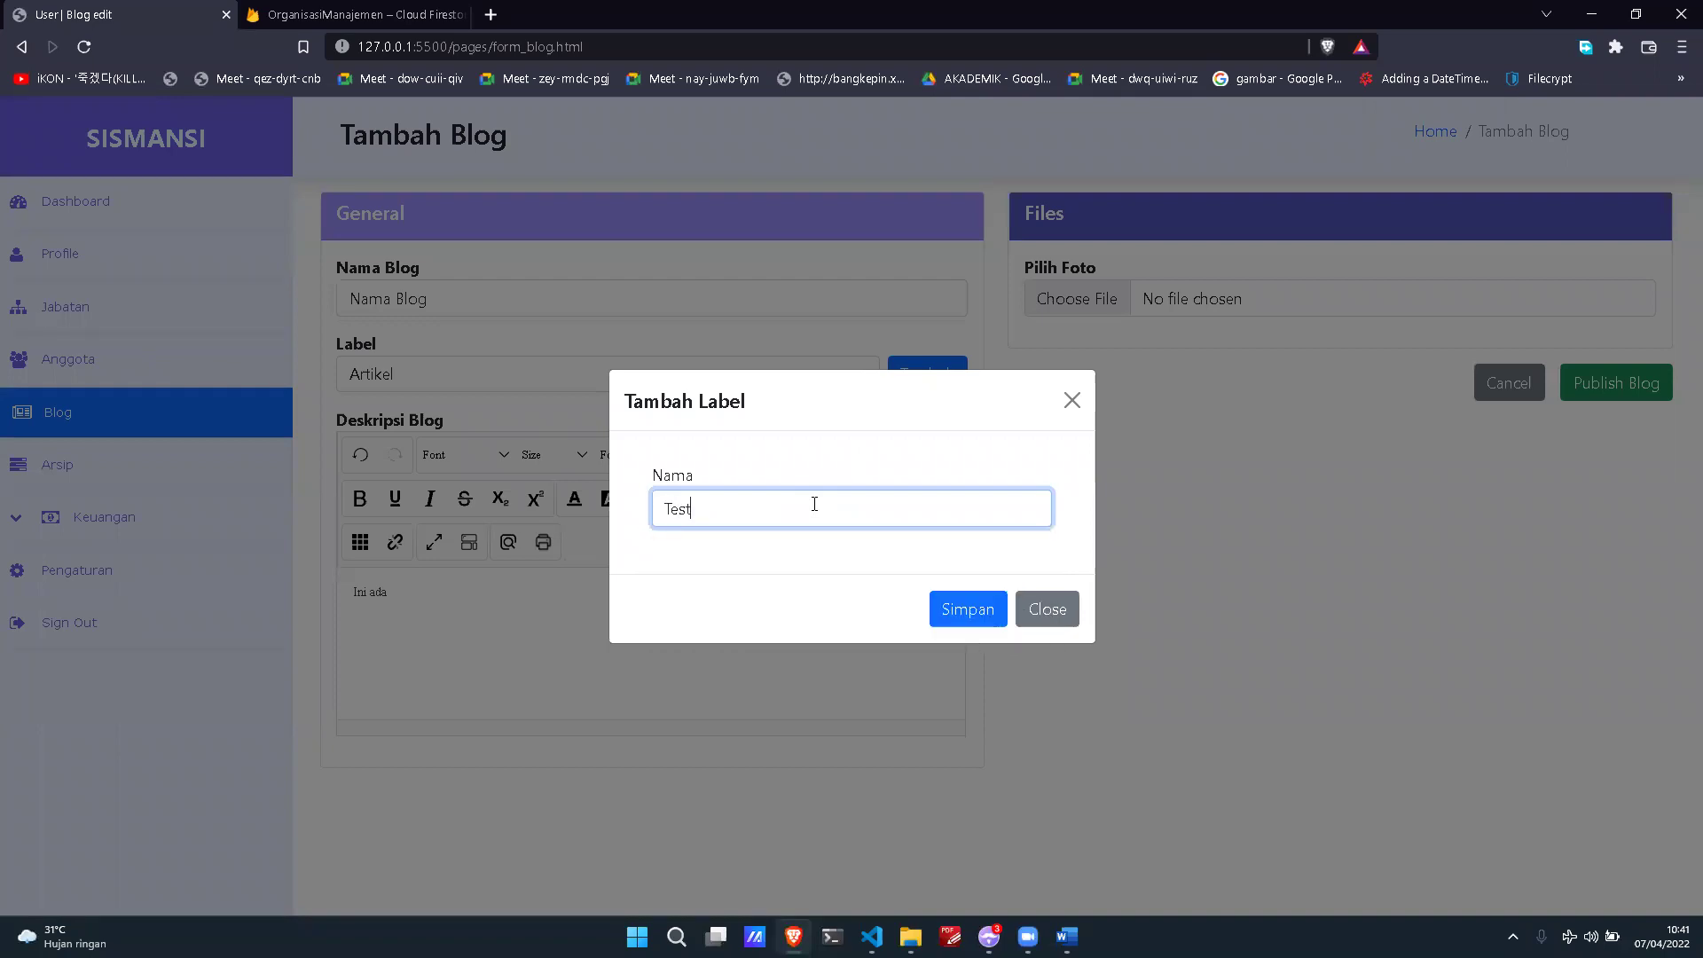
pyautogui.click(975, 608)
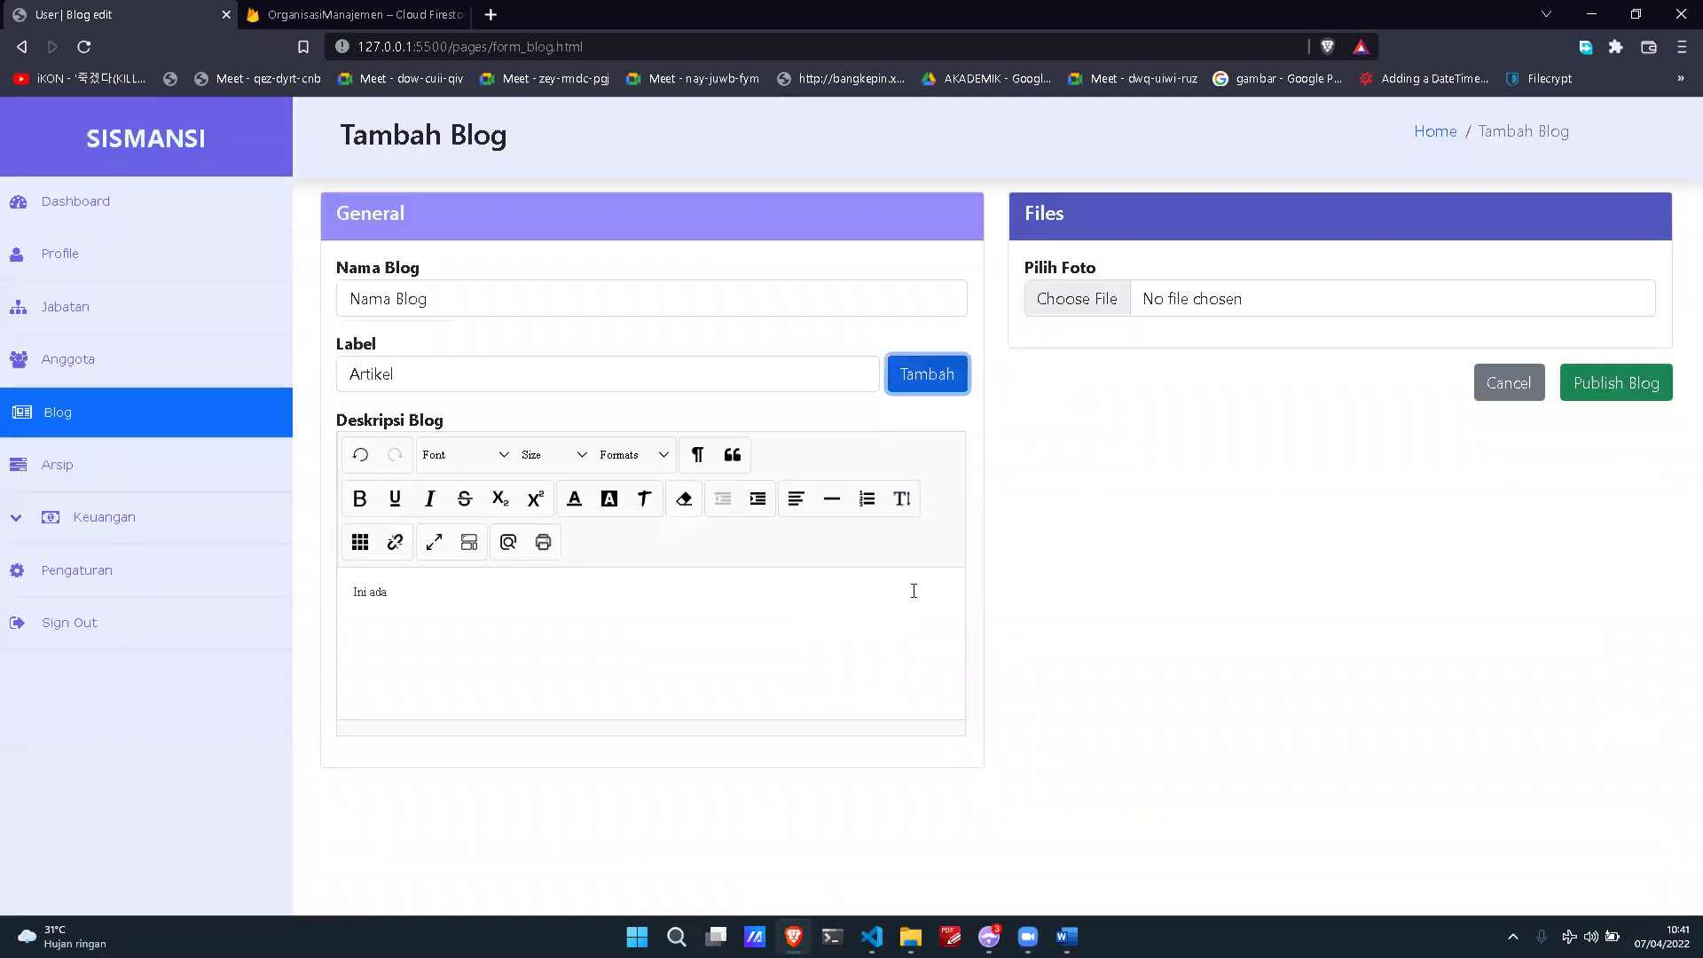
pyautogui.click(806, 371)
pyautogui.click(620, 475)
pyautogui.click(654, 376)
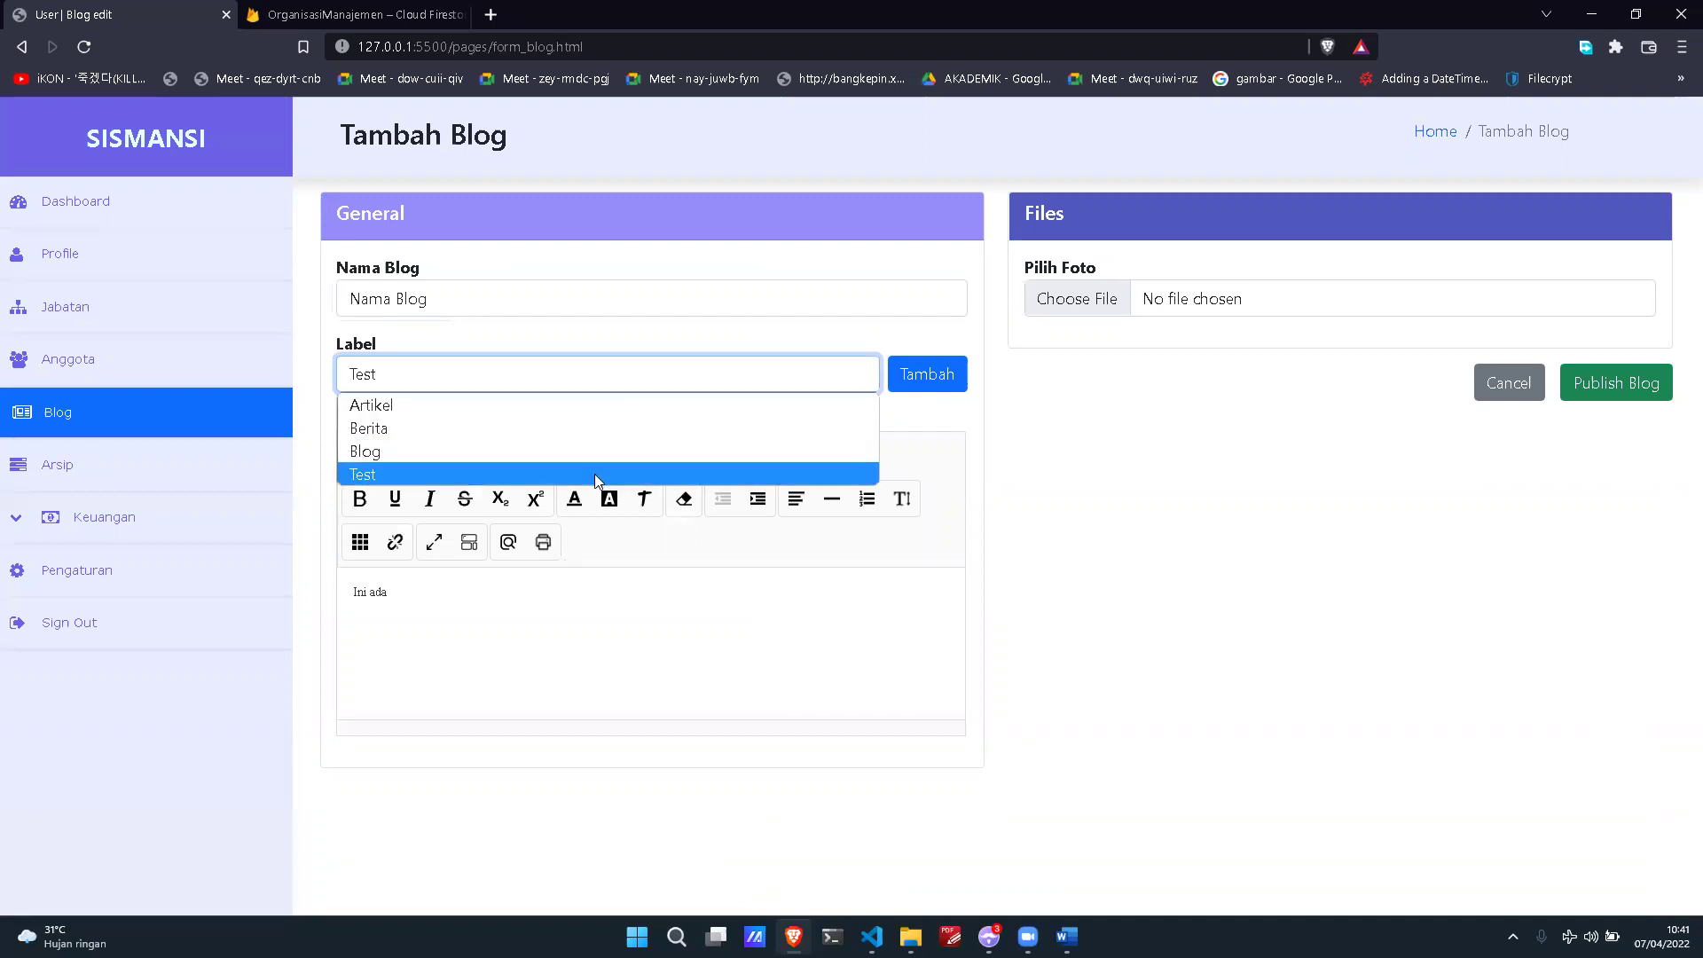
pyautogui.click(641, 405)
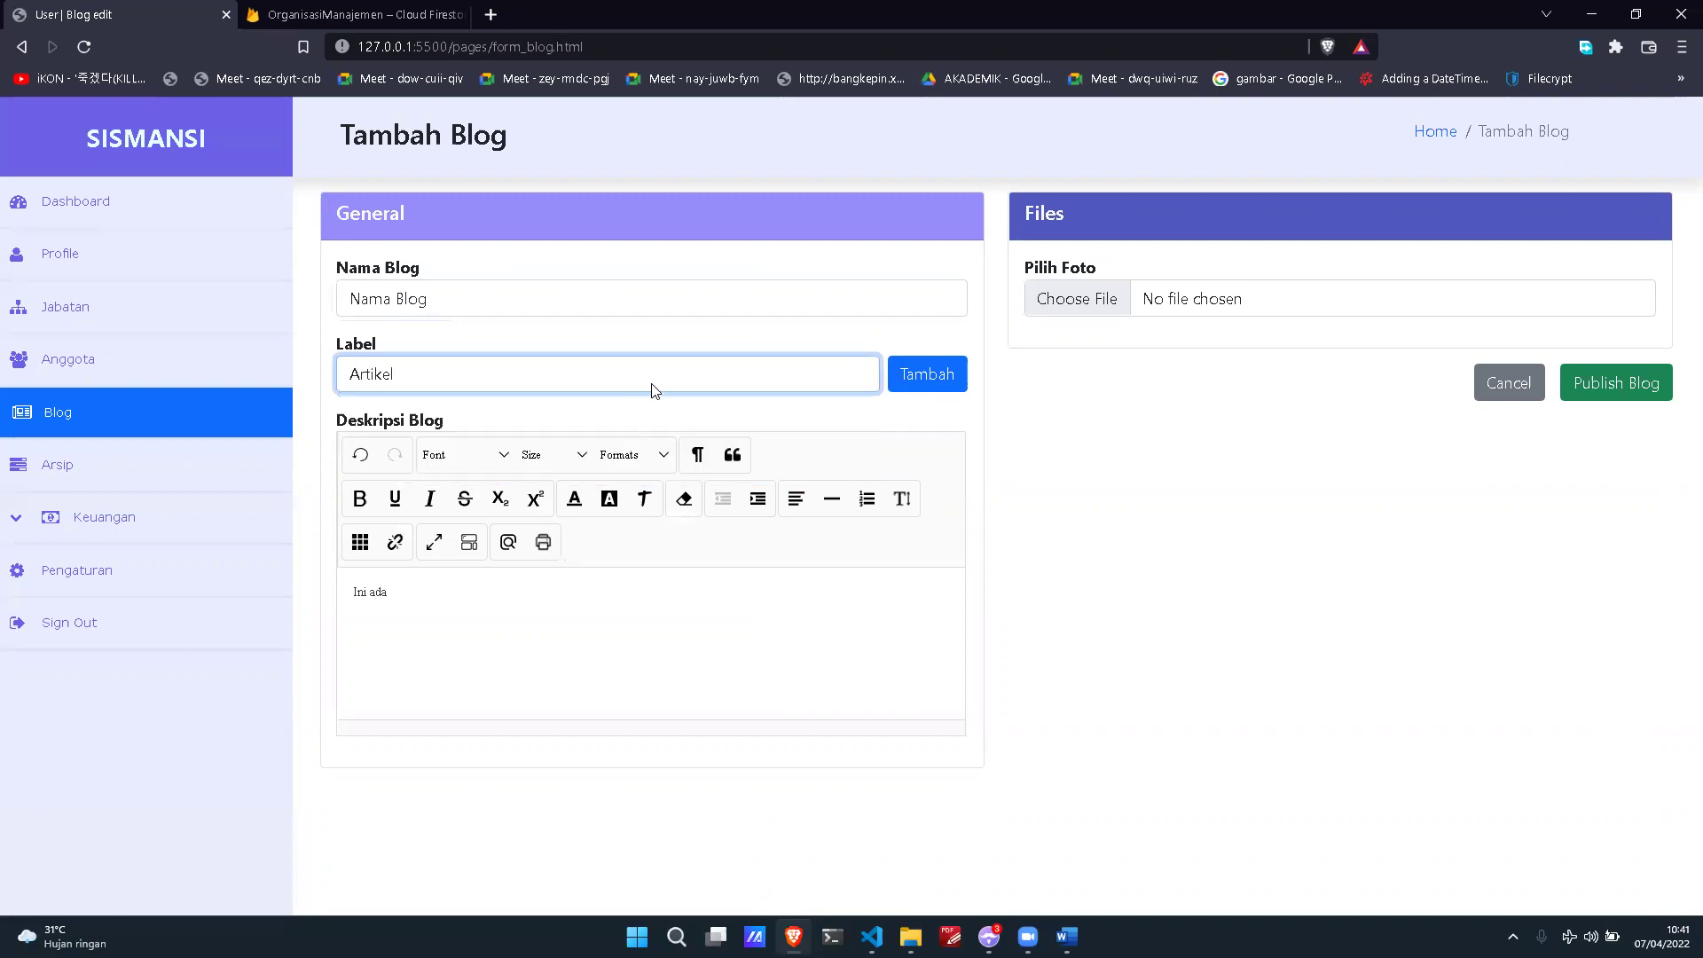
pyautogui.click(651, 385)
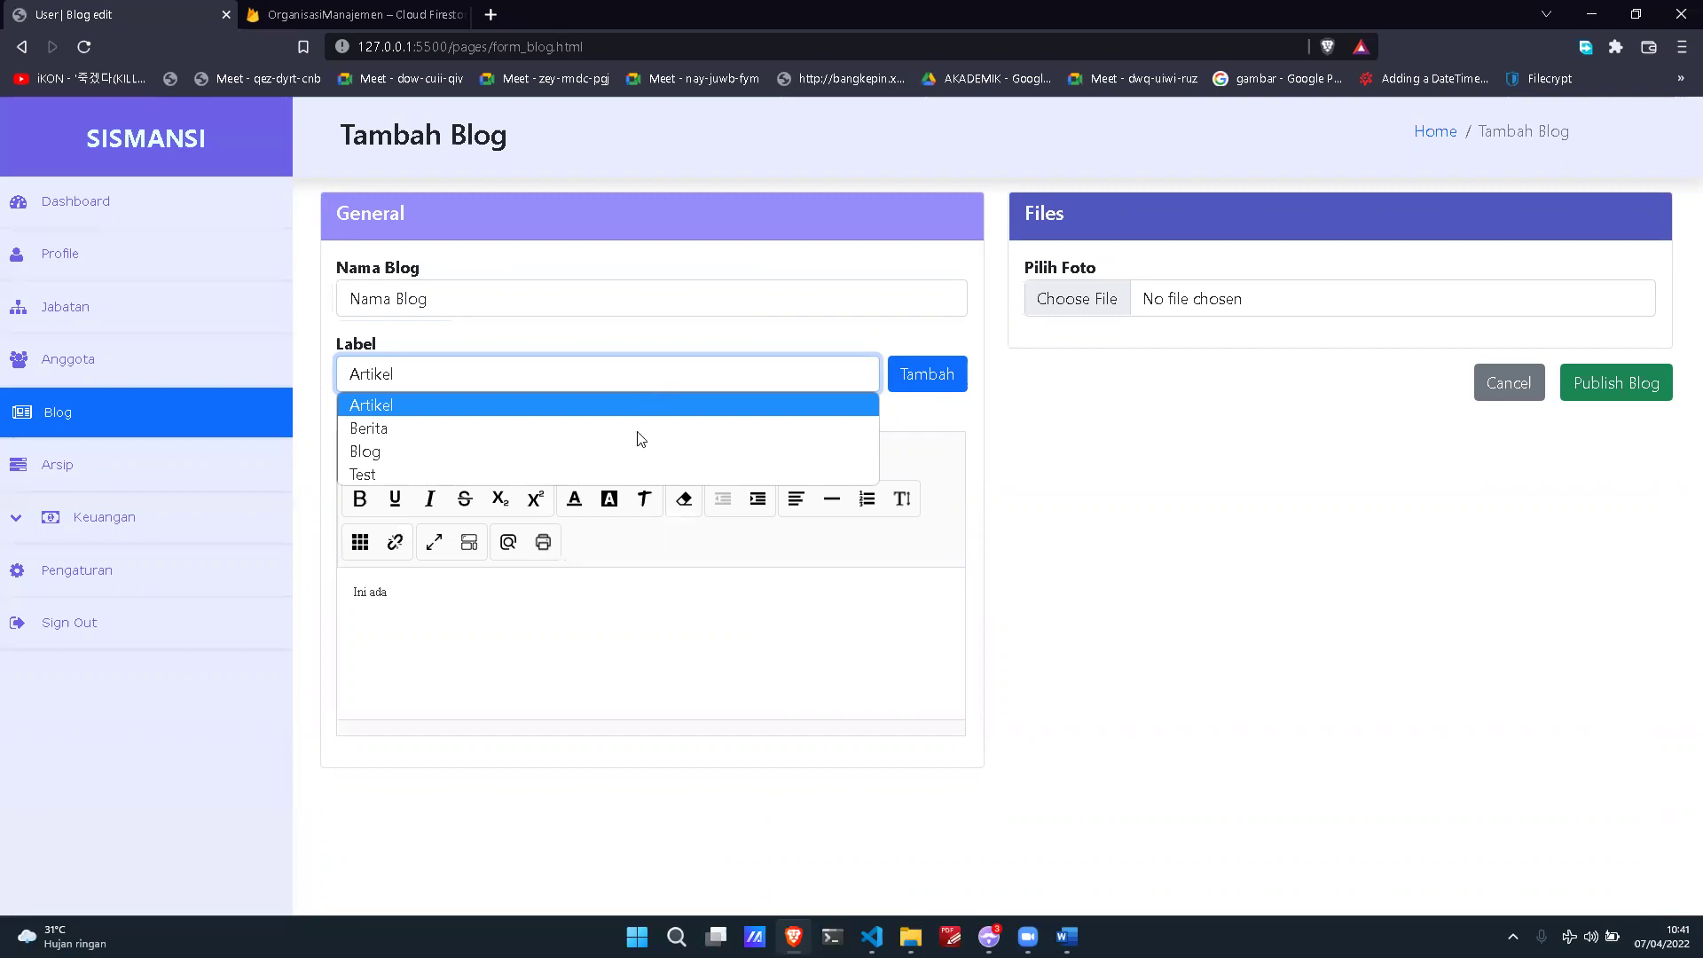
pyautogui.click(632, 474)
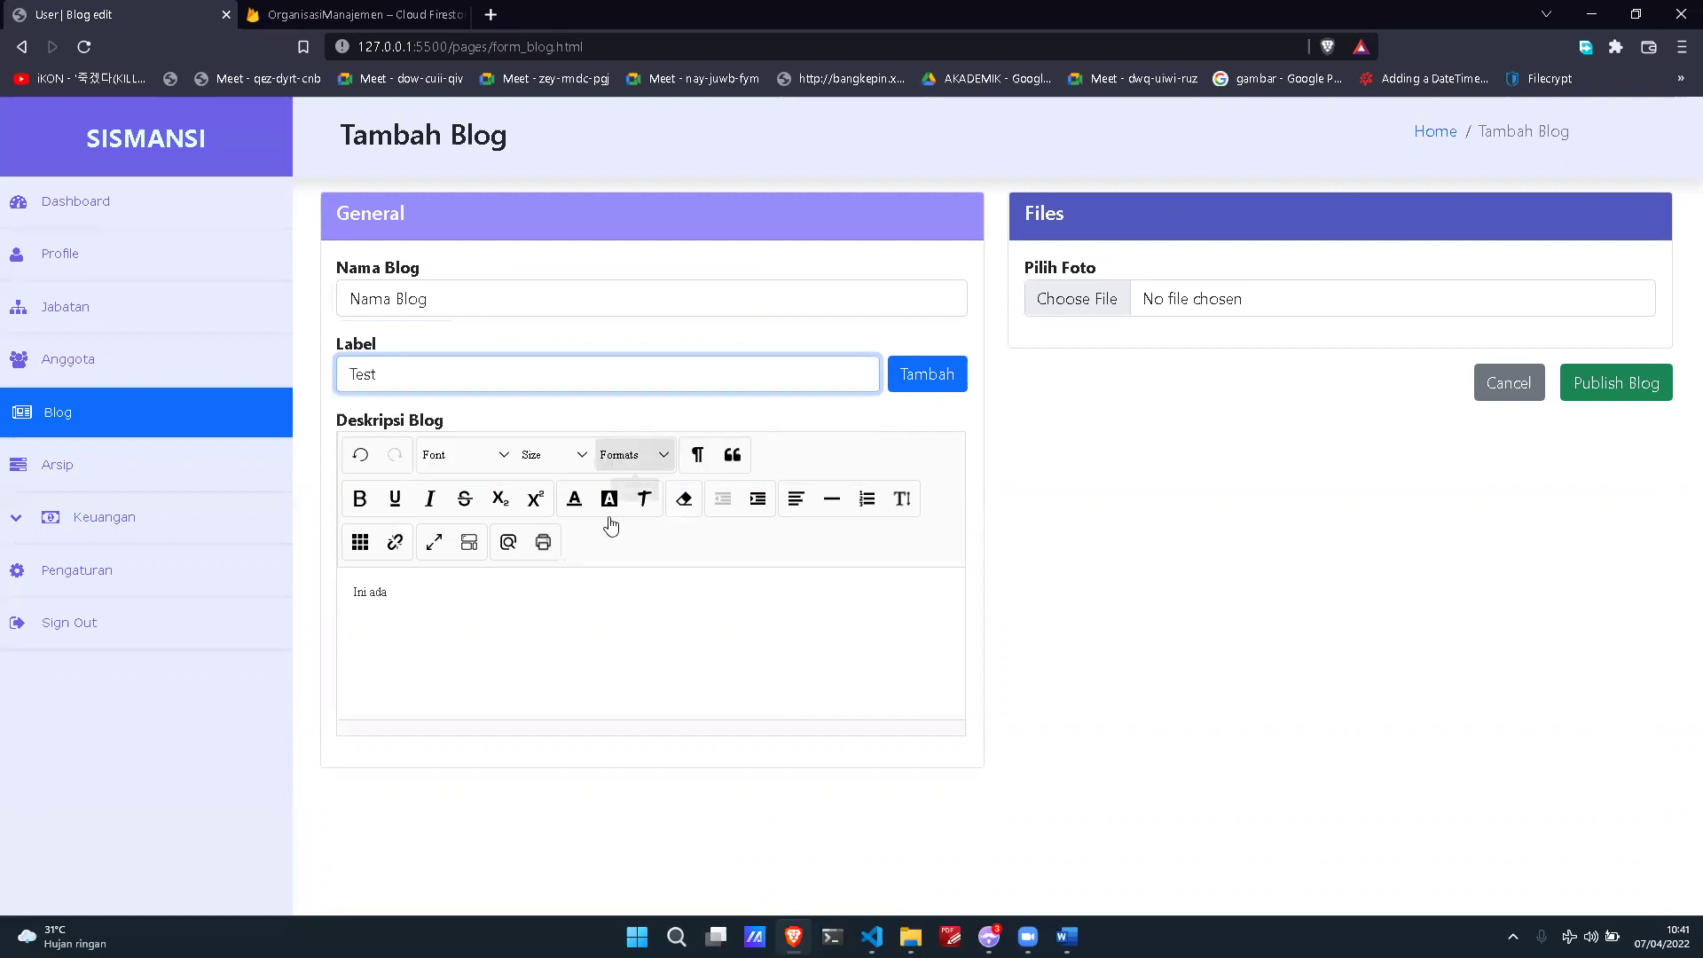
# Step: Finish the description 'Ini adalah blog', attach Slide3.PNG as the photo, and publish
pyautogui.click(582, 577)
pyautogui.write('Ini adalah')
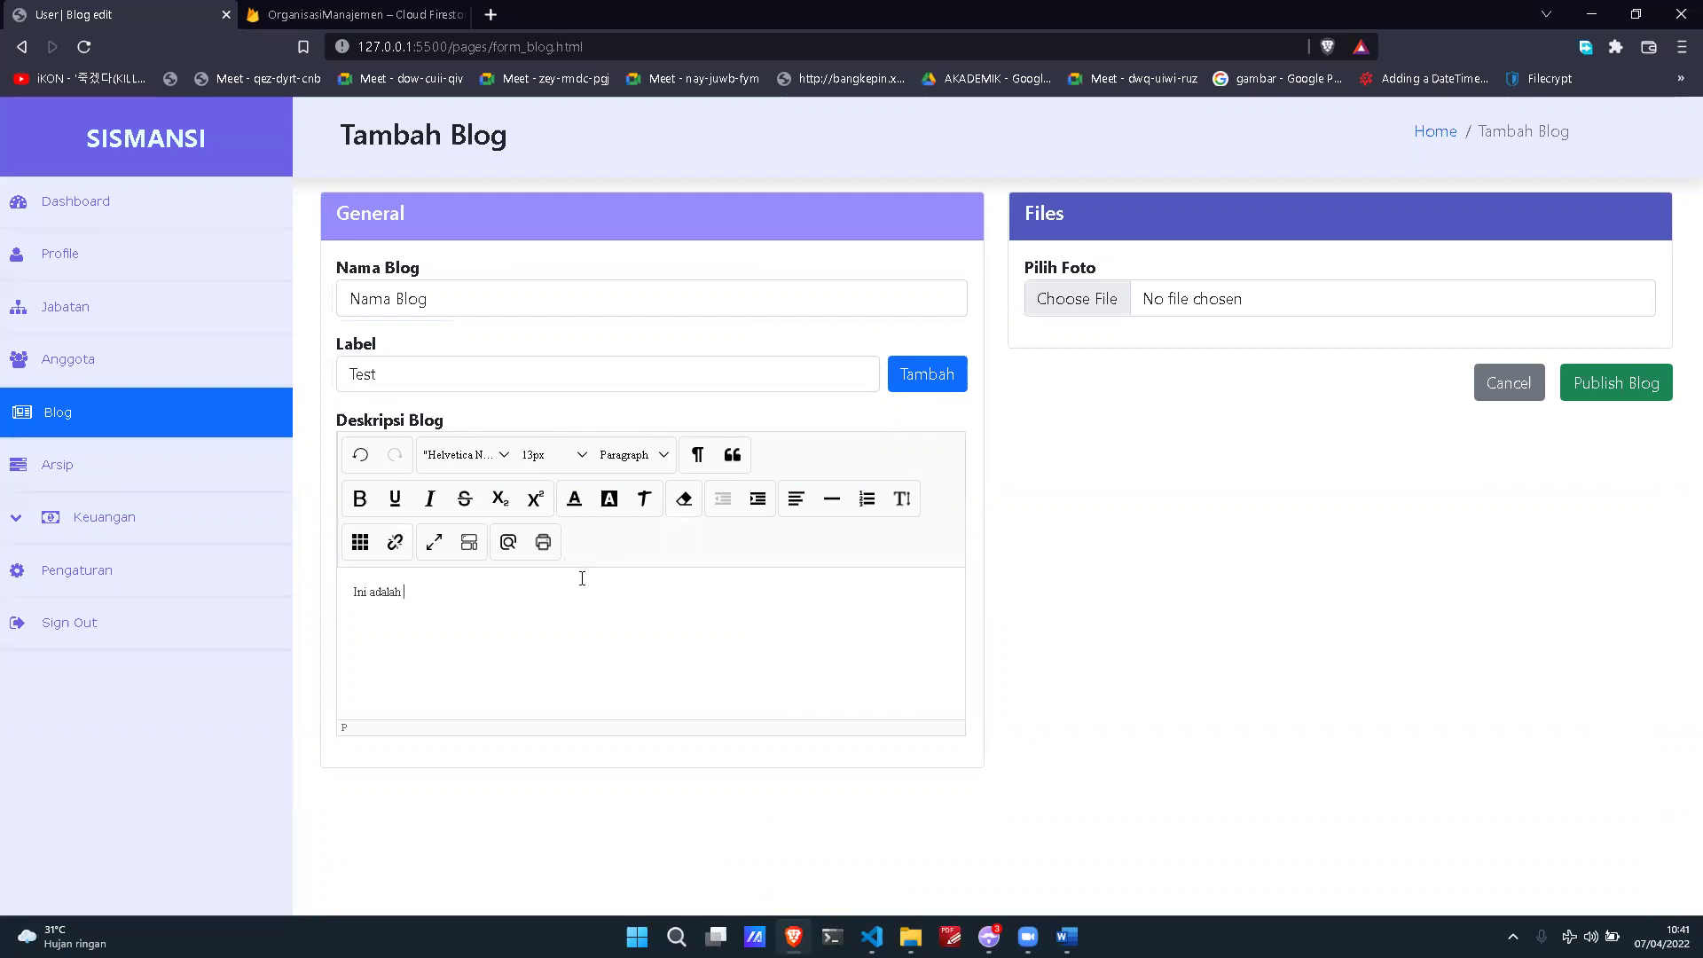
pyautogui.write('ablog')
pyautogui.click(1090, 303)
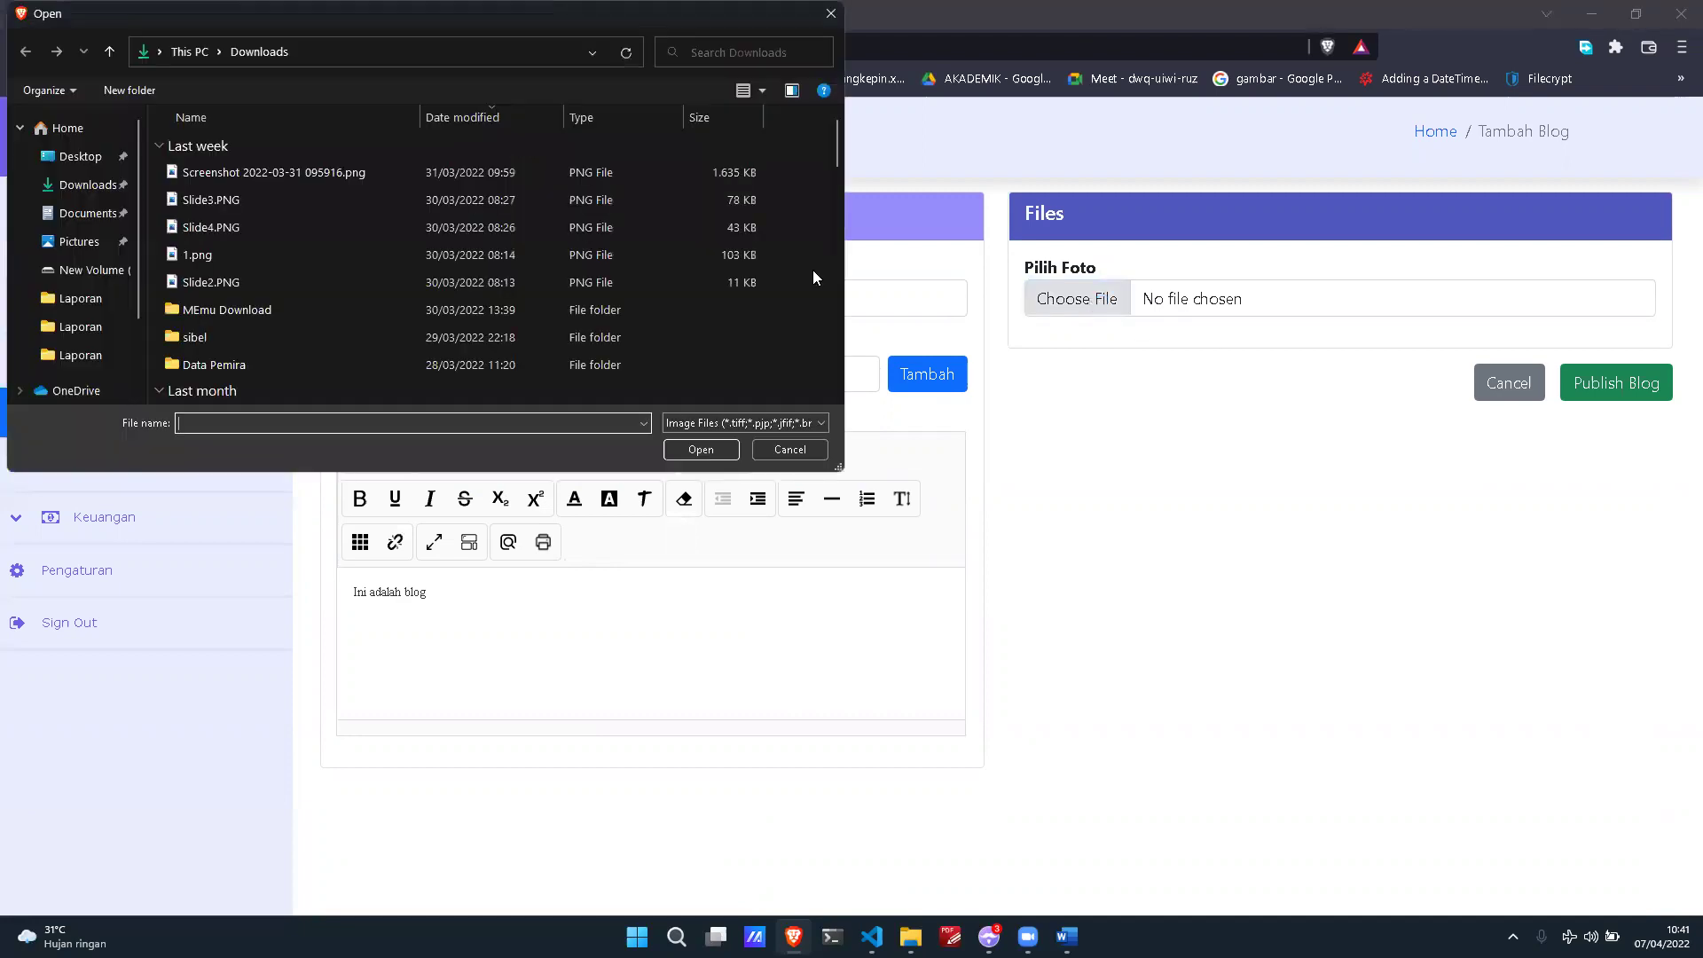
pyautogui.doubleClick(282, 204)
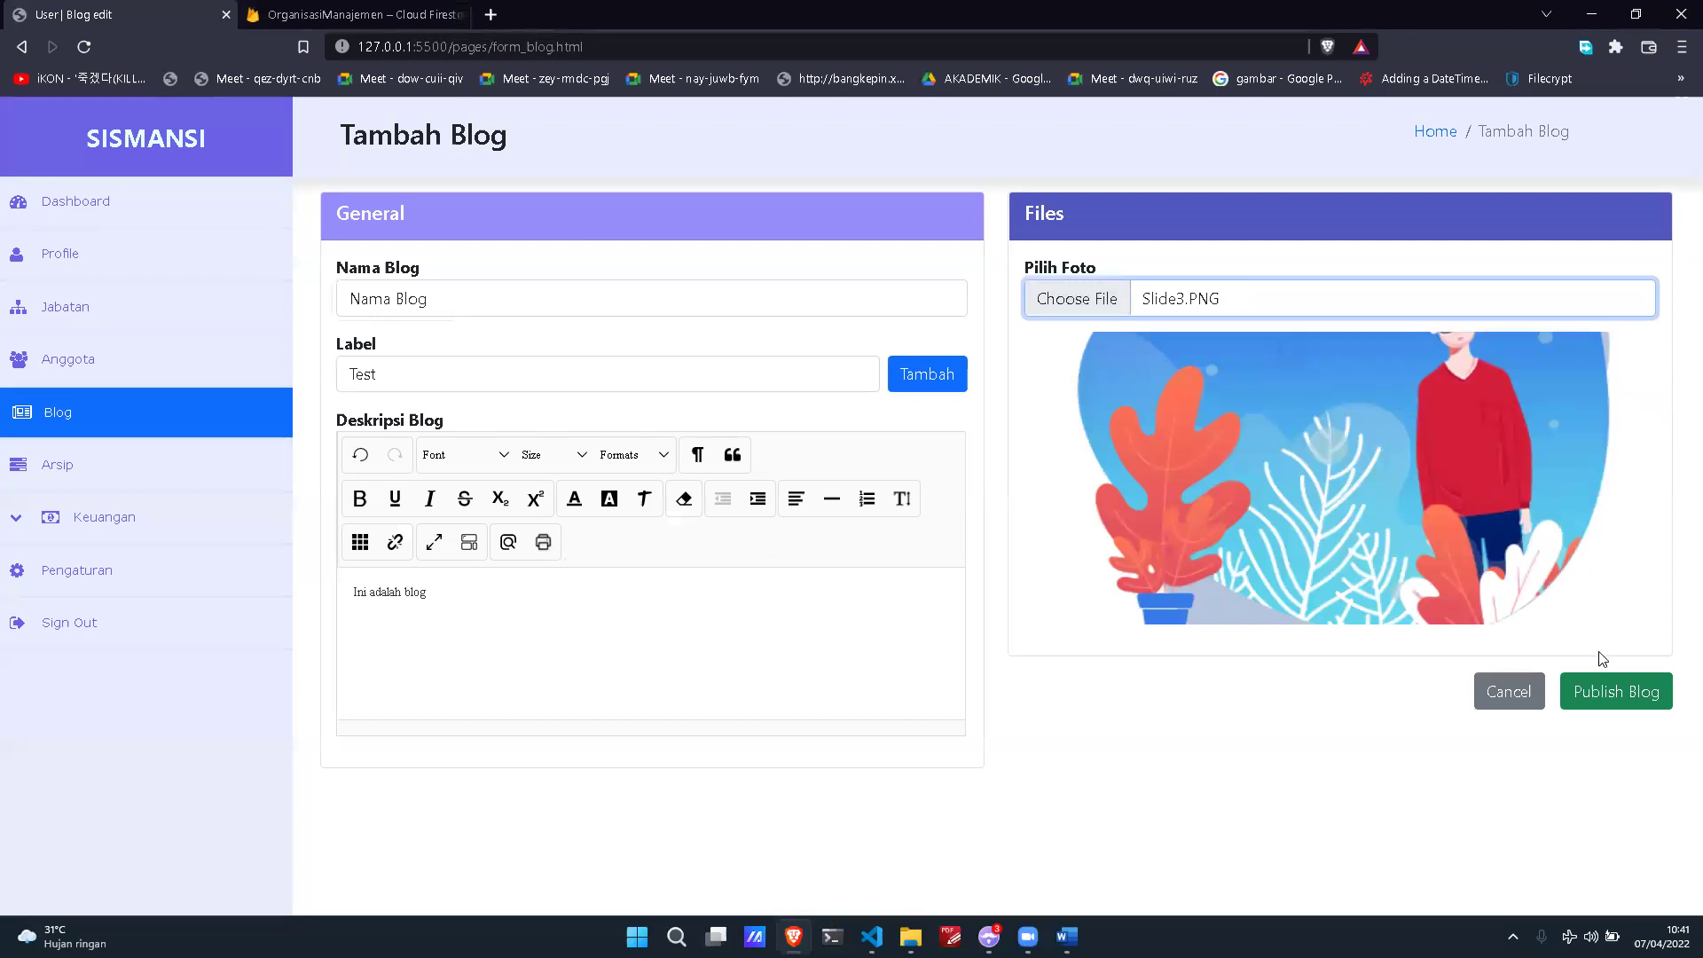
pyautogui.click(1612, 689)
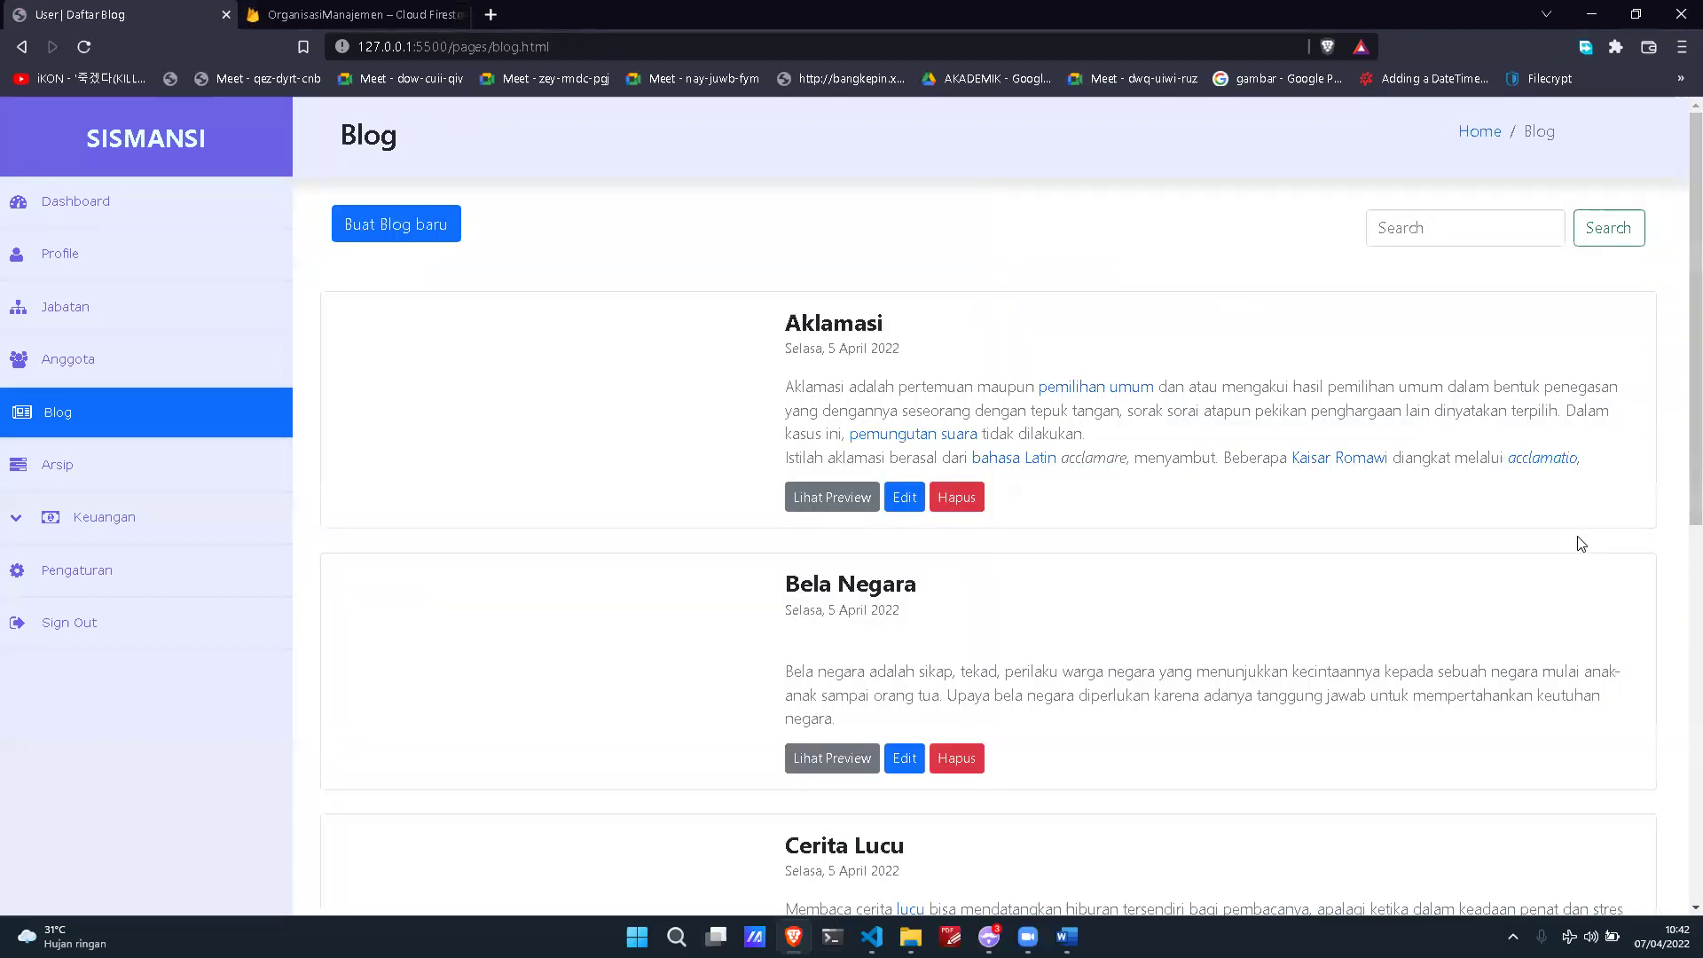
# Step: Search the admin blog list for 'Nama Blog' and load the localhost site in a new tab
pyautogui.click(1467, 238)
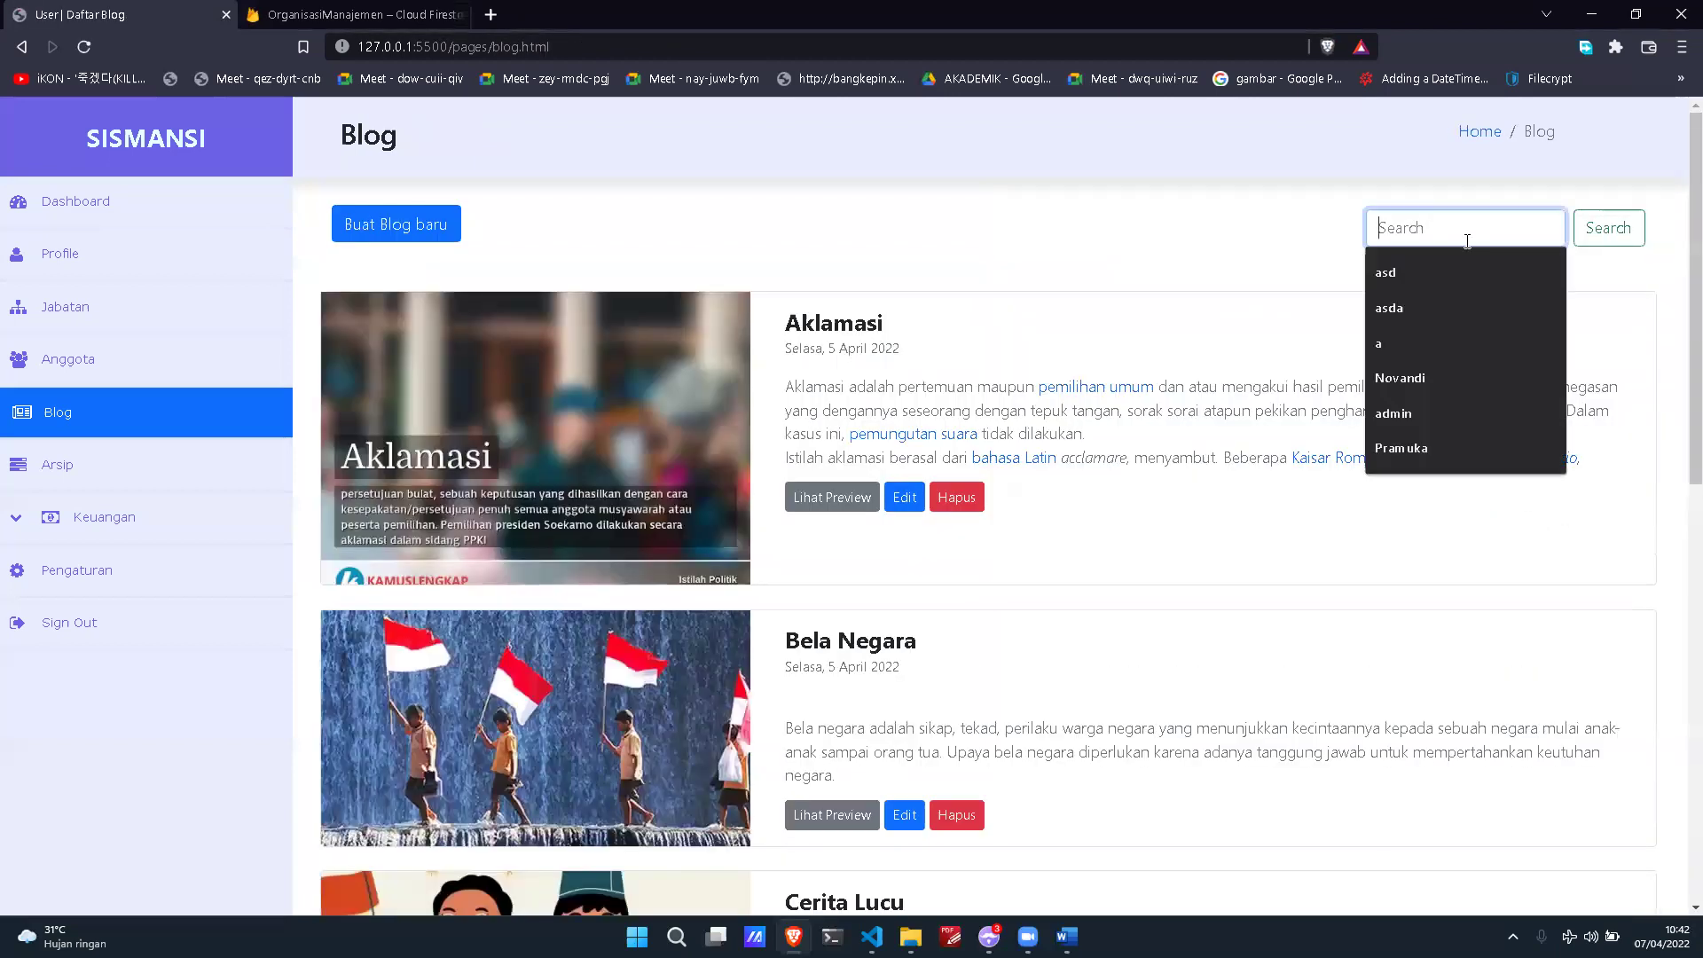
pyautogui.write('Nama Blog')
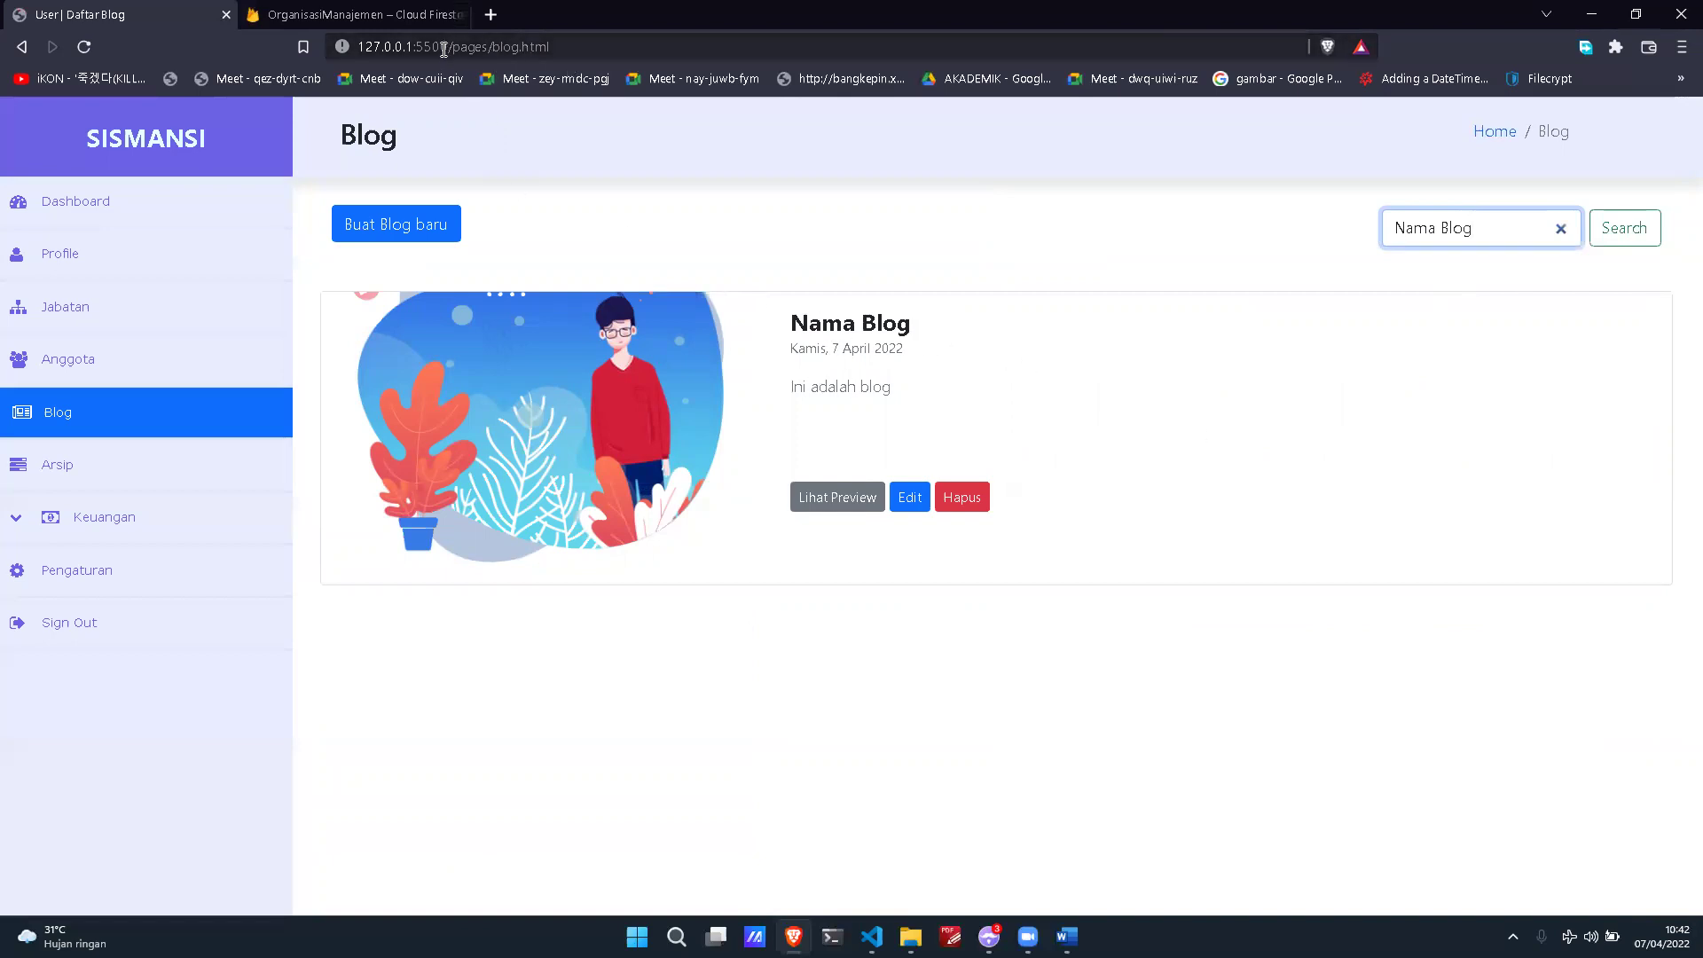
pyautogui.moveTo(448, 47); pyautogui.dragTo(337, 48)
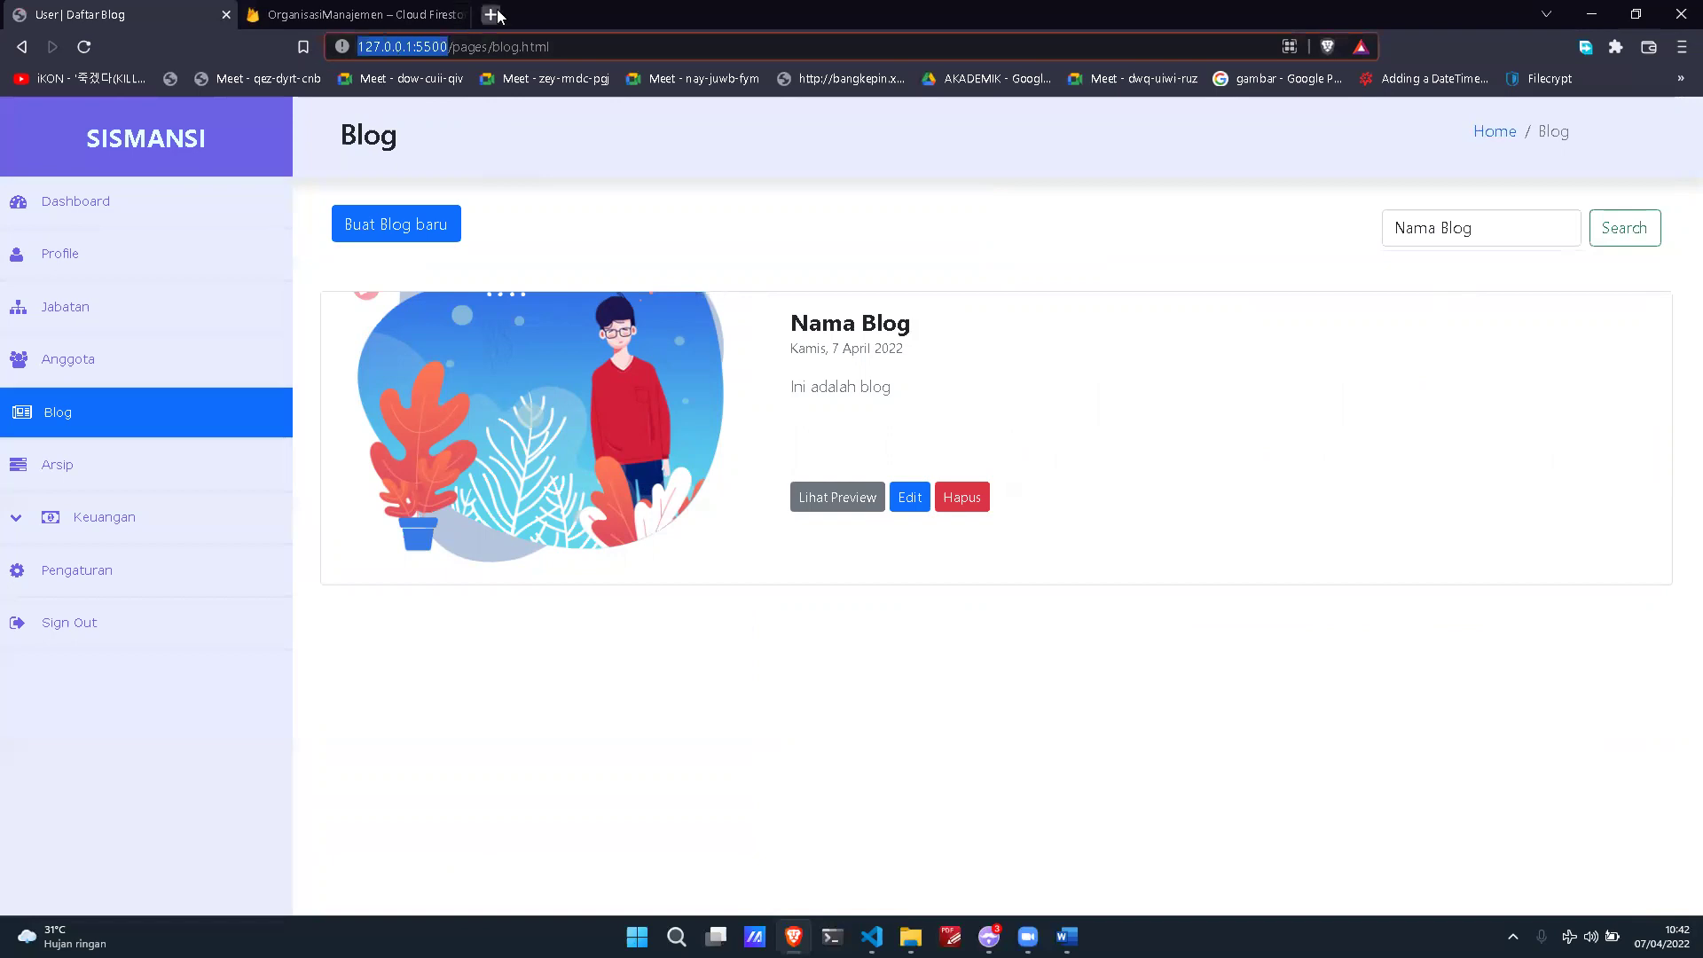
pyautogui.click(493, 14)
pyautogui.write('http://127.0.0.1:5500/')
pyautogui.press('Return')
# Step: Search the public blog for 'Nama Blog', then 'Nama', and return to the admin tab
pyautogui.scroll(-3, 1216, 425)
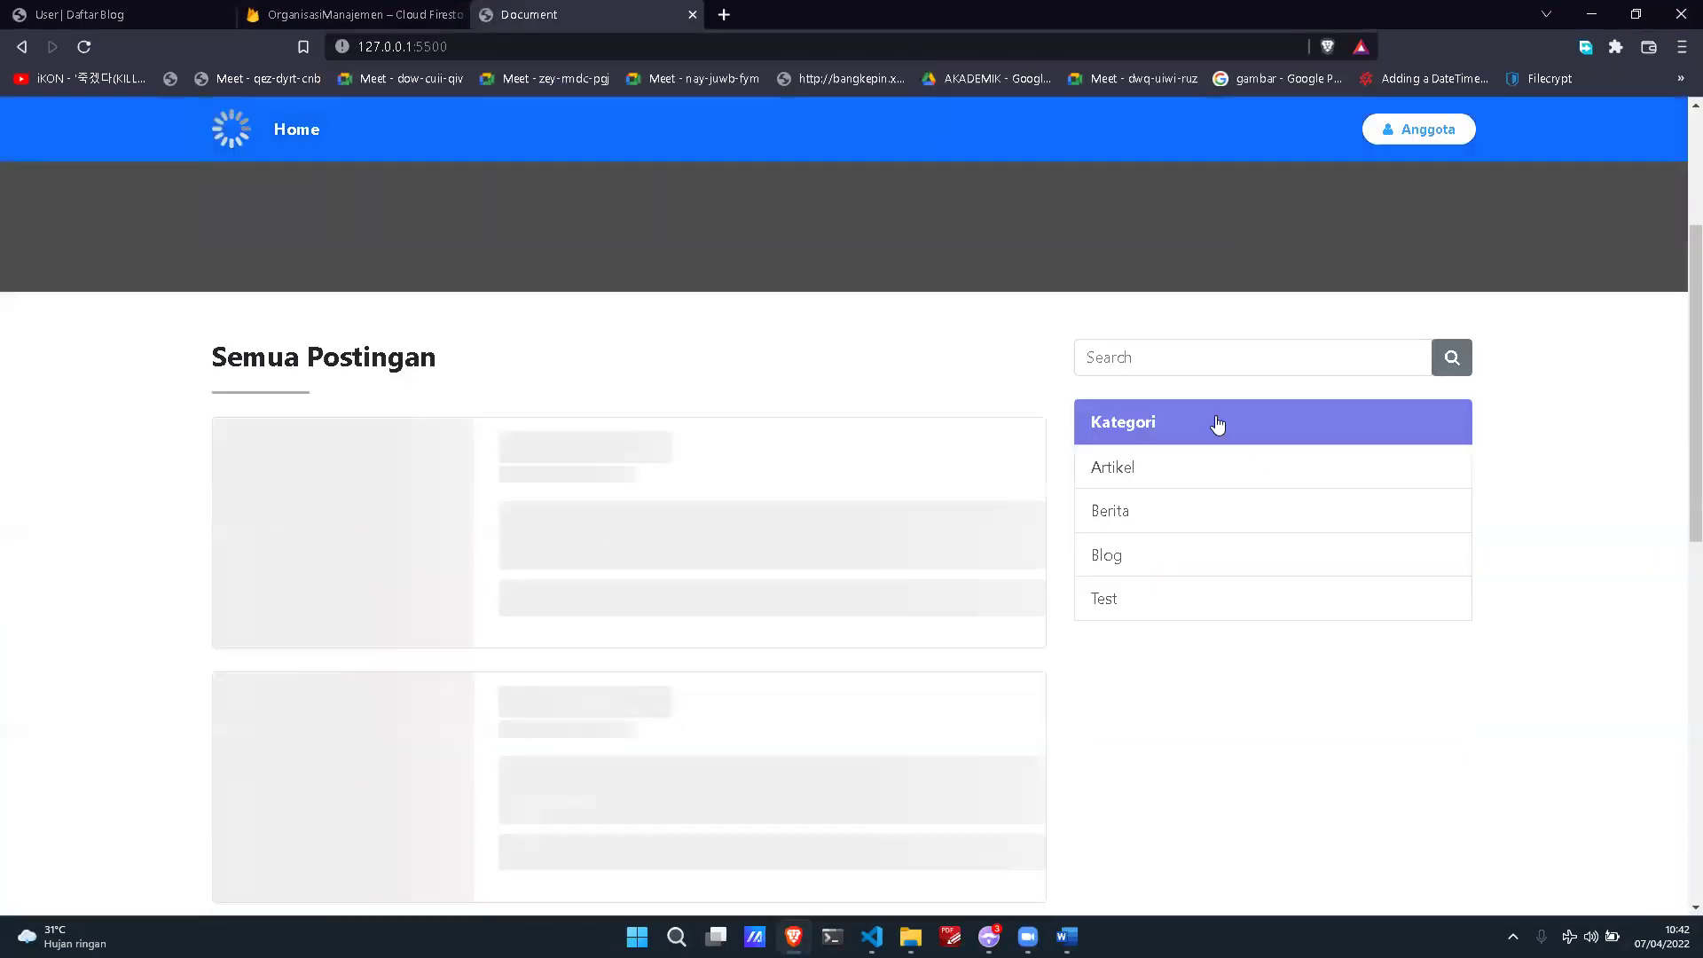
pyautogui.click(1197, 349)
pyautogui.write('Nama Blog')
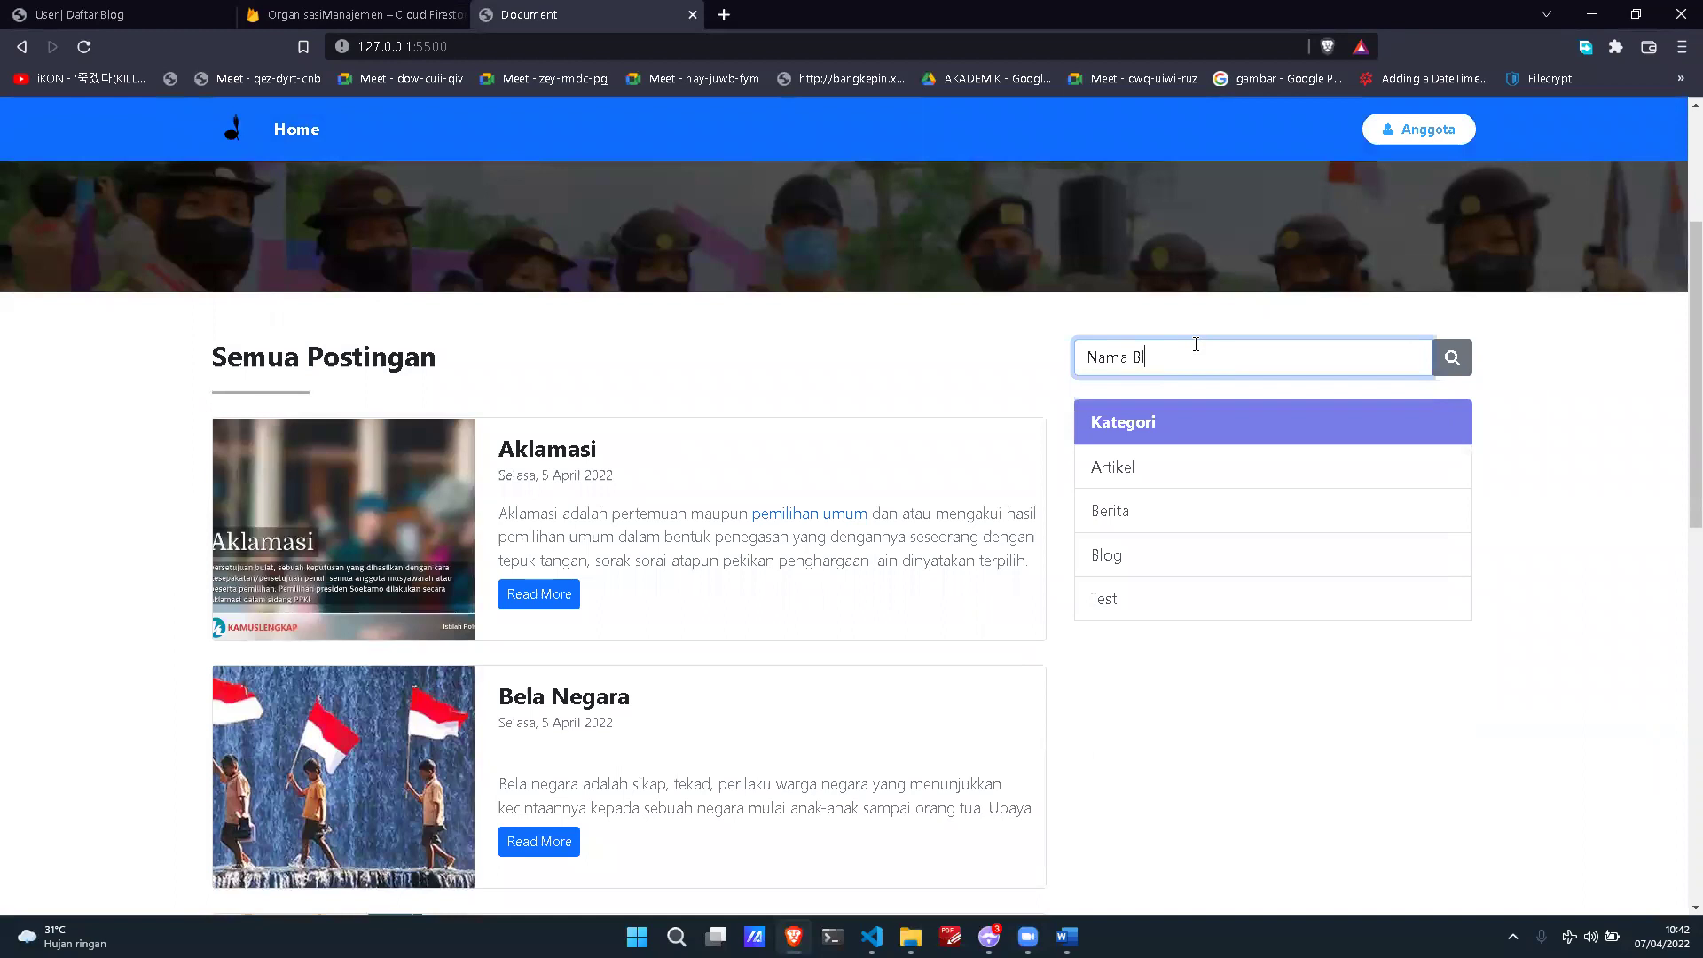
pyautogui.press('Return')
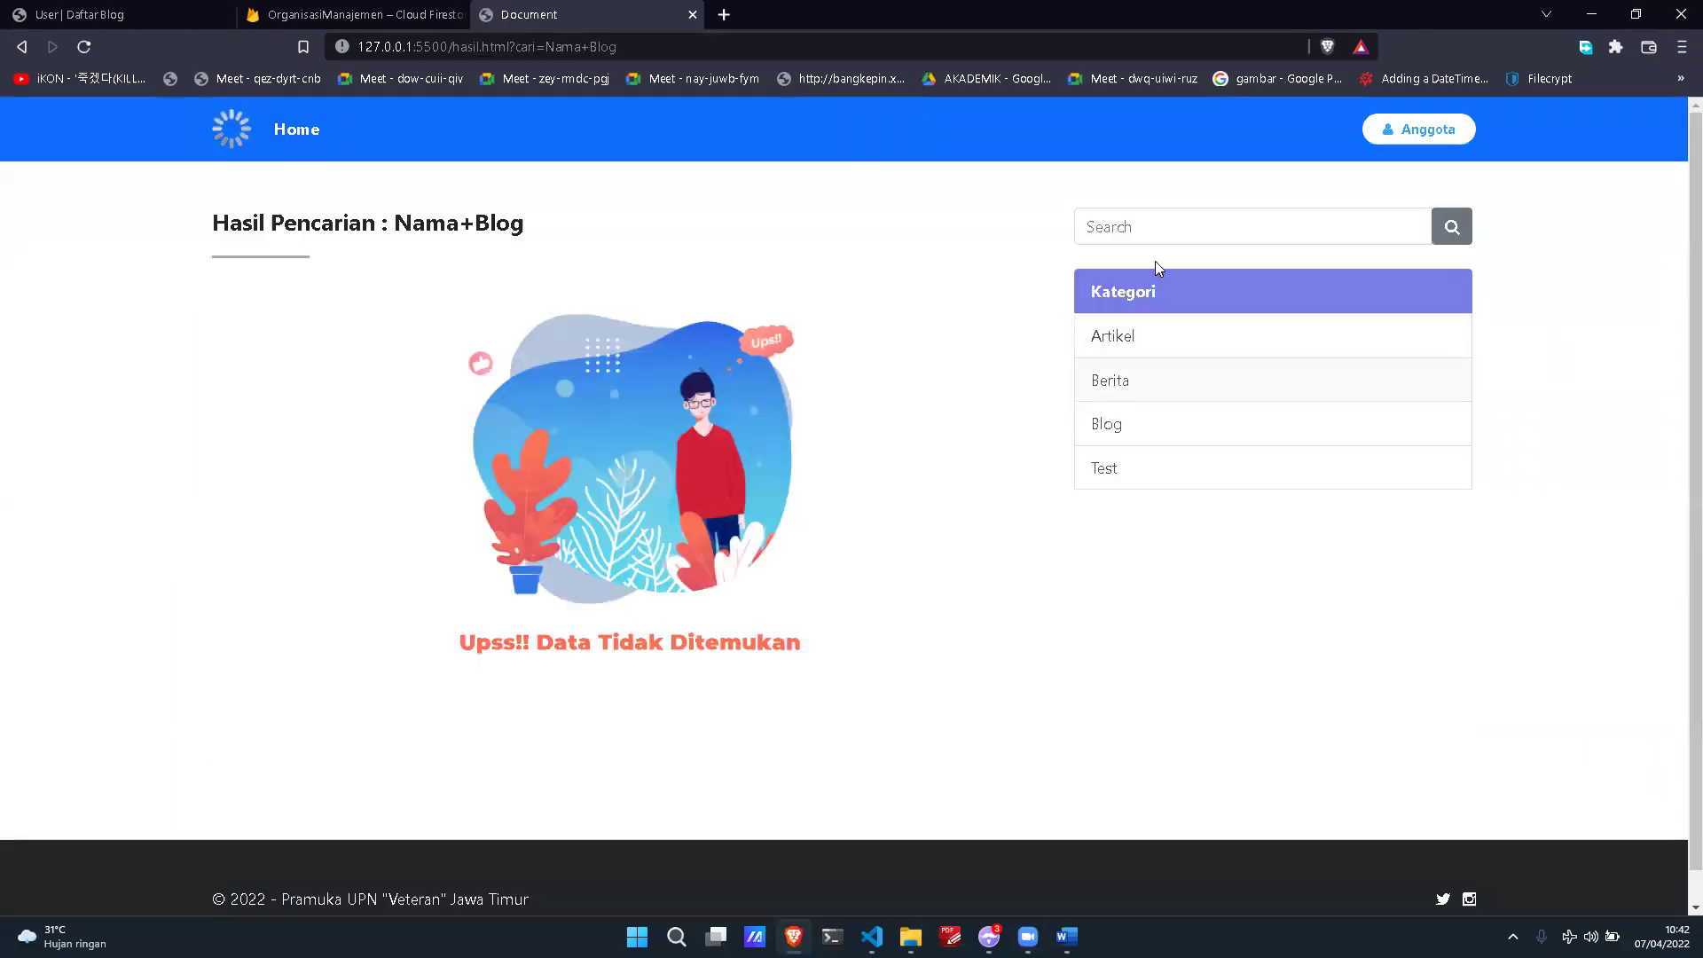
pyautogui.click(1163, 234)
pyautogui.write('Nama')
pyautogui.press('Return')
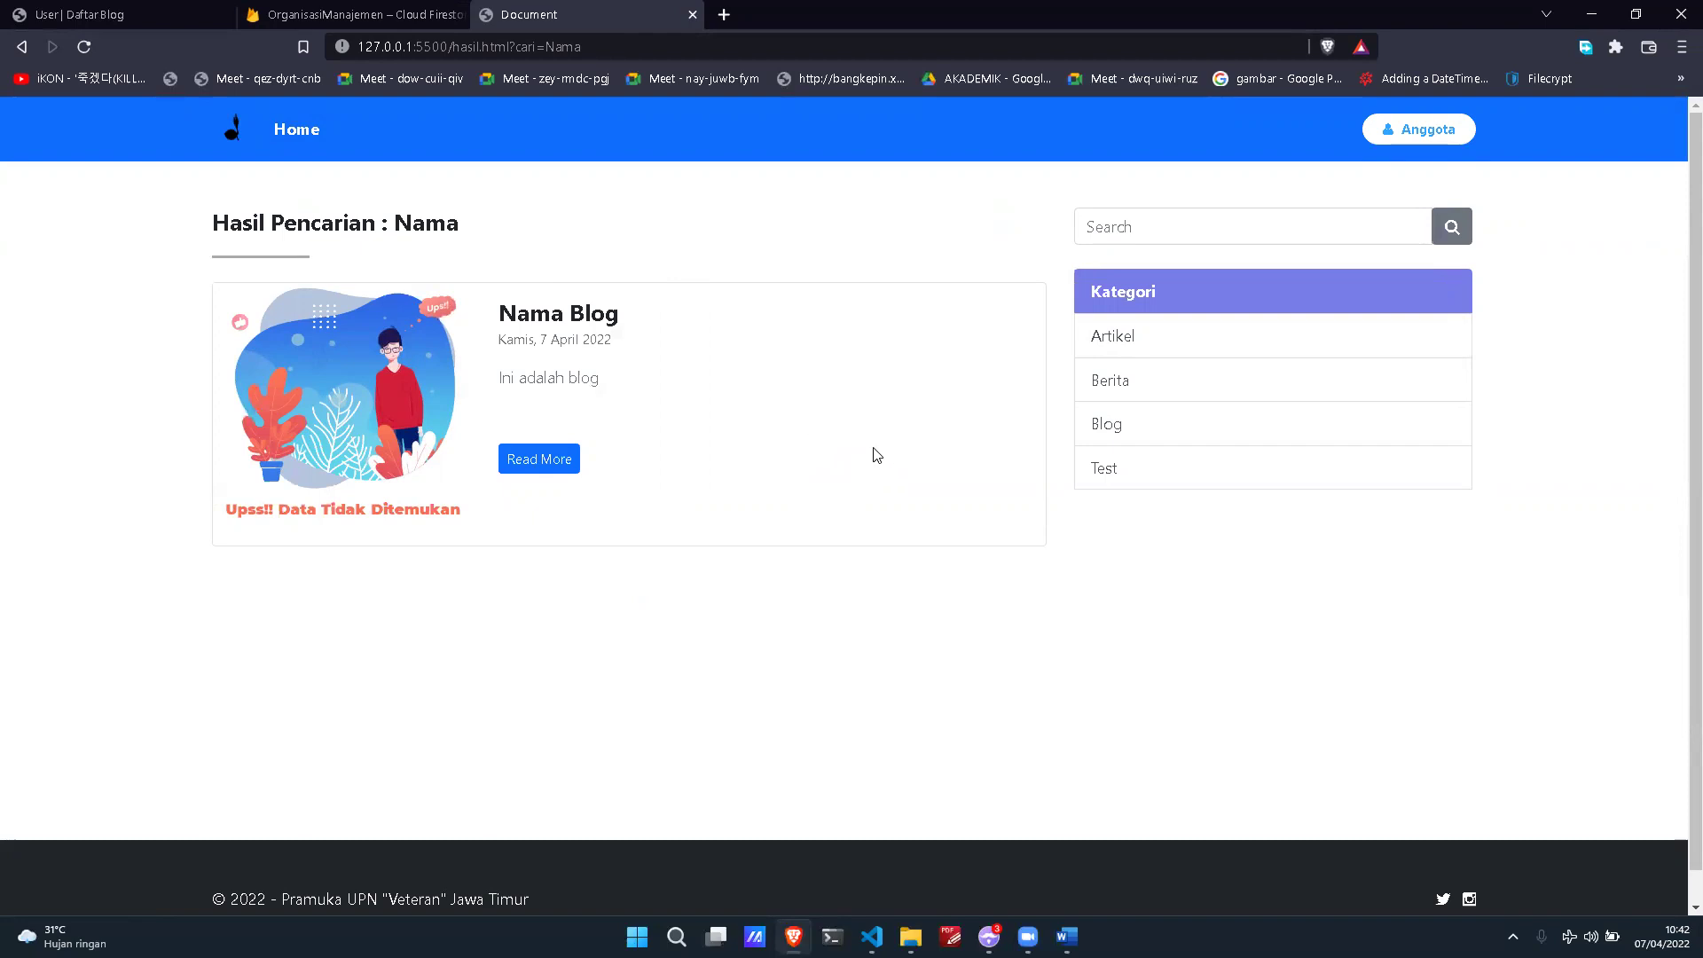
pyautogui.click(103, 21)
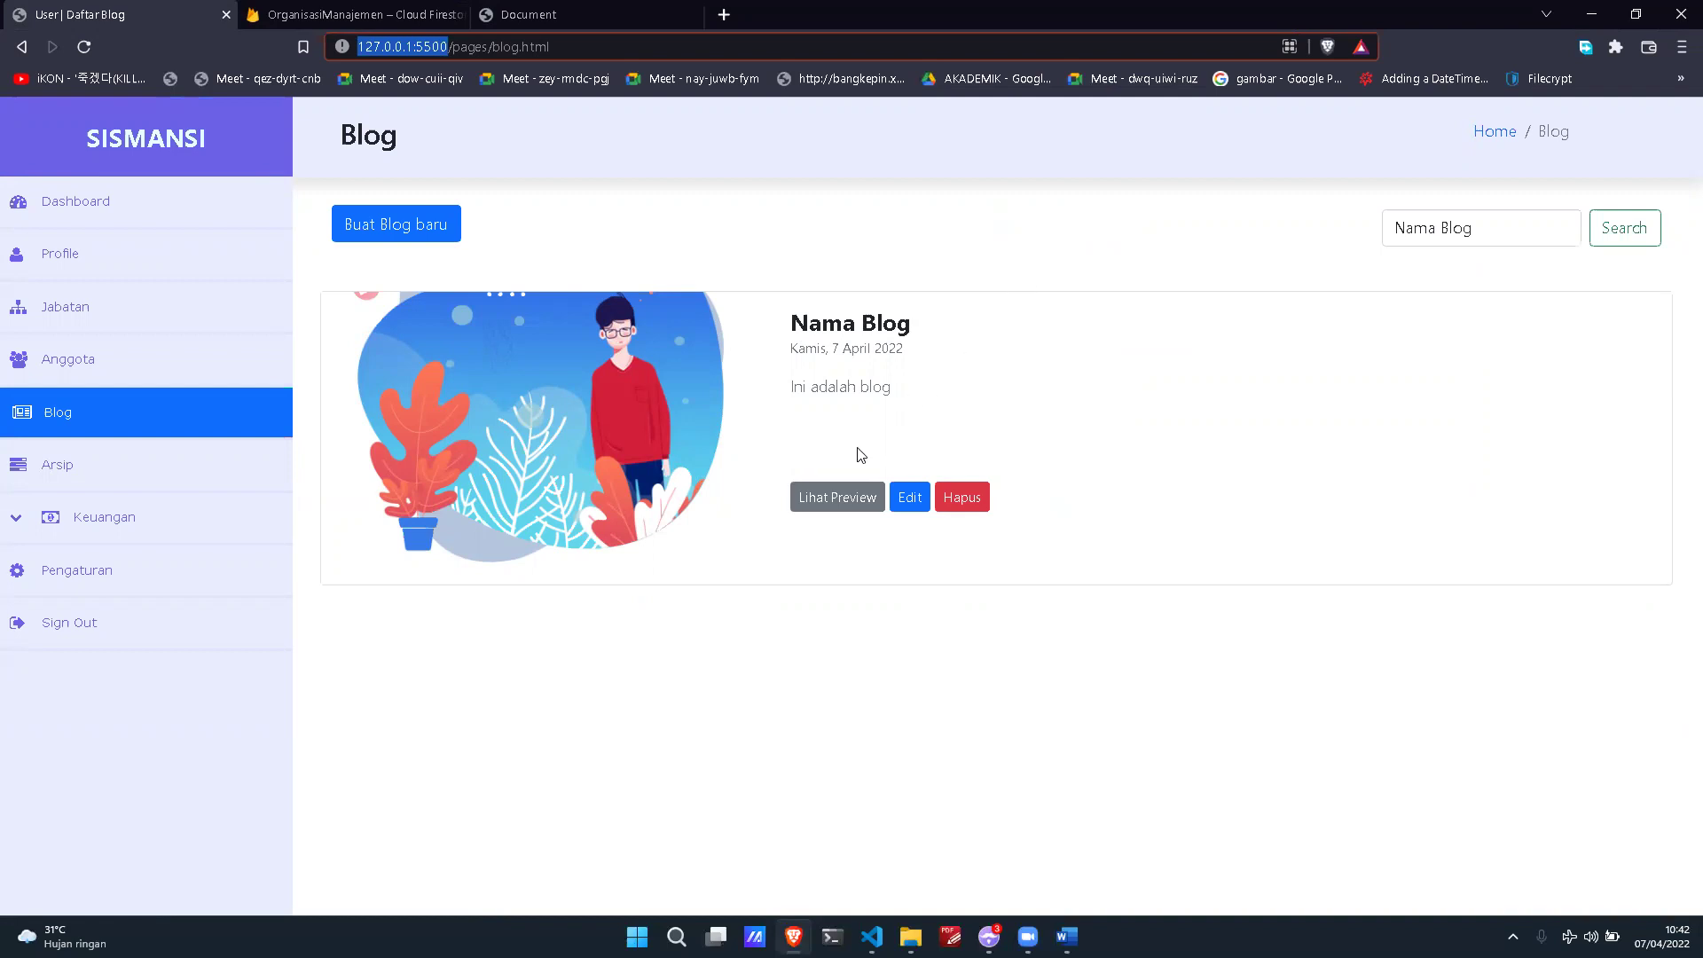
# Step: Preview the Nama Blog post in a new tab, then close the preview
pyautogui.click(848, 483)
pyautogui.rightClick(837, 504)
pyautogui.click(867, 522)
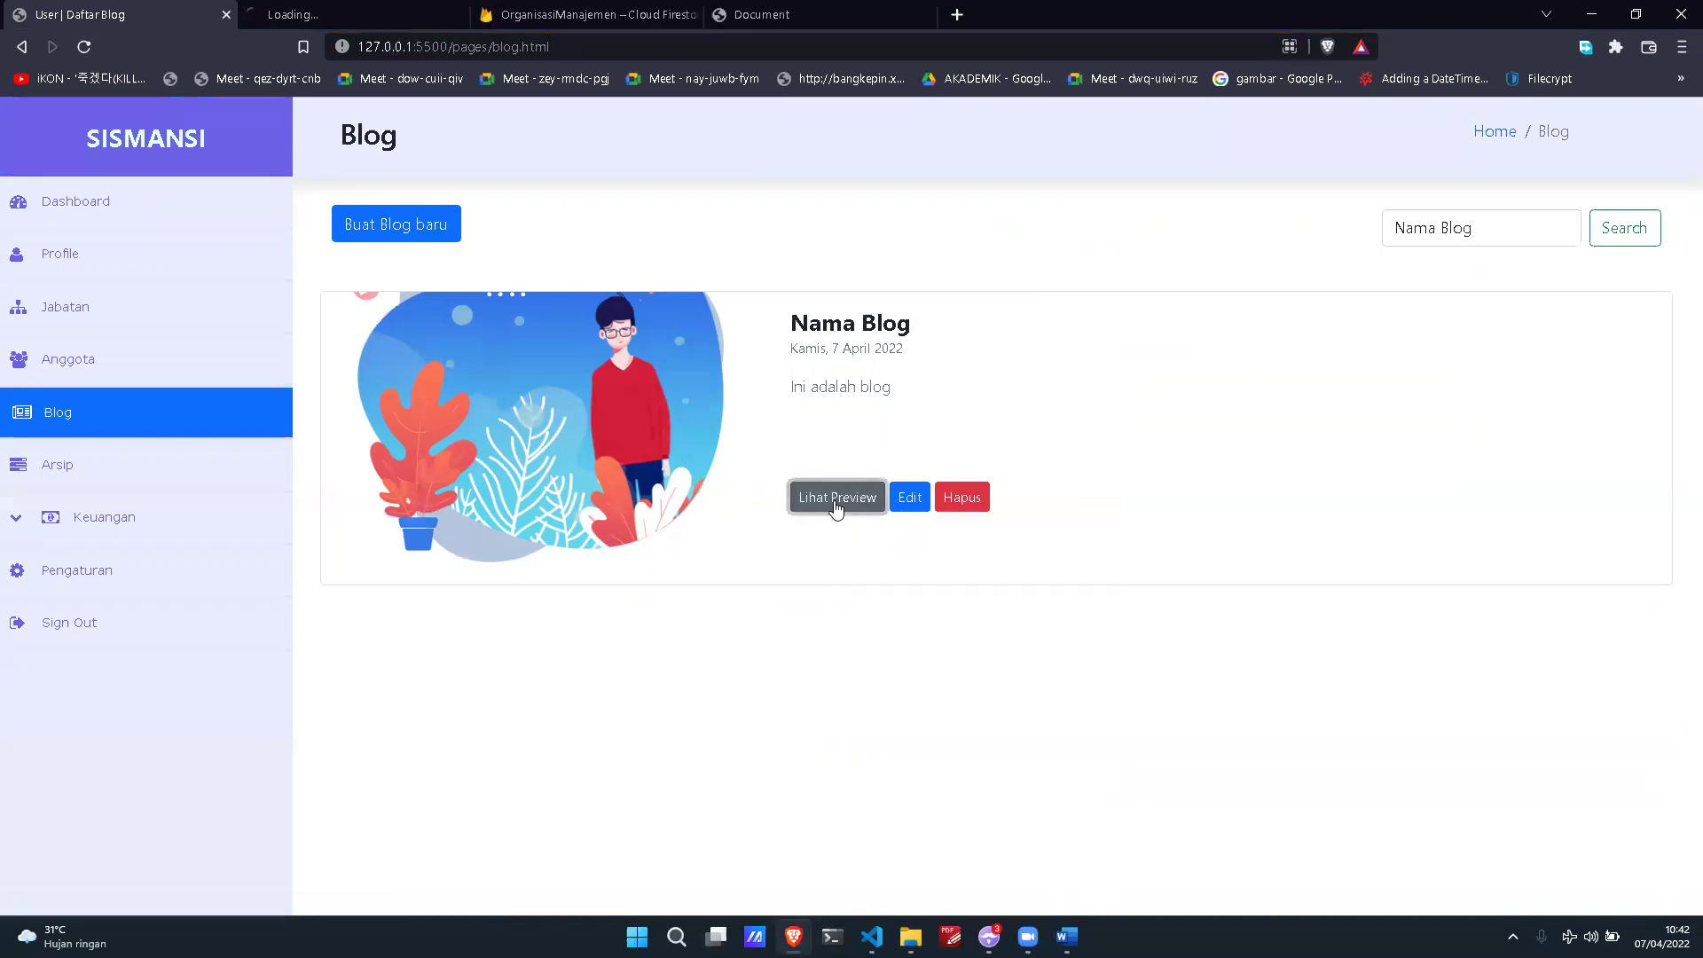
pyautogui.click(392, 20)
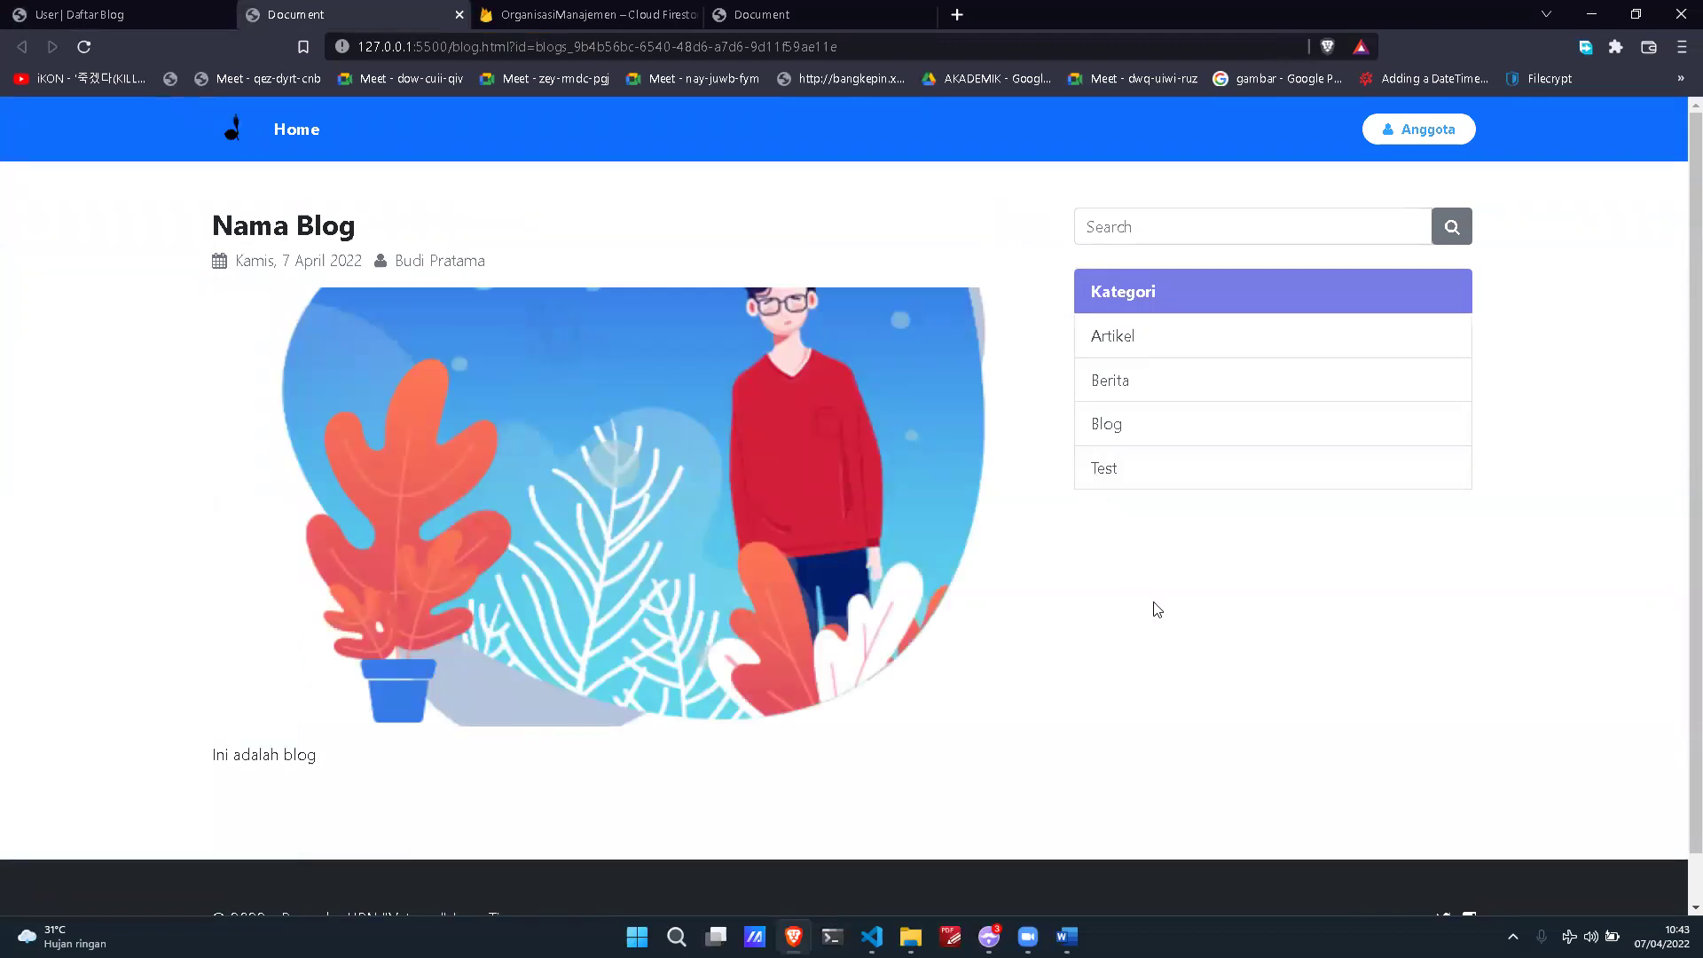
pyautogui.click(458, 16)
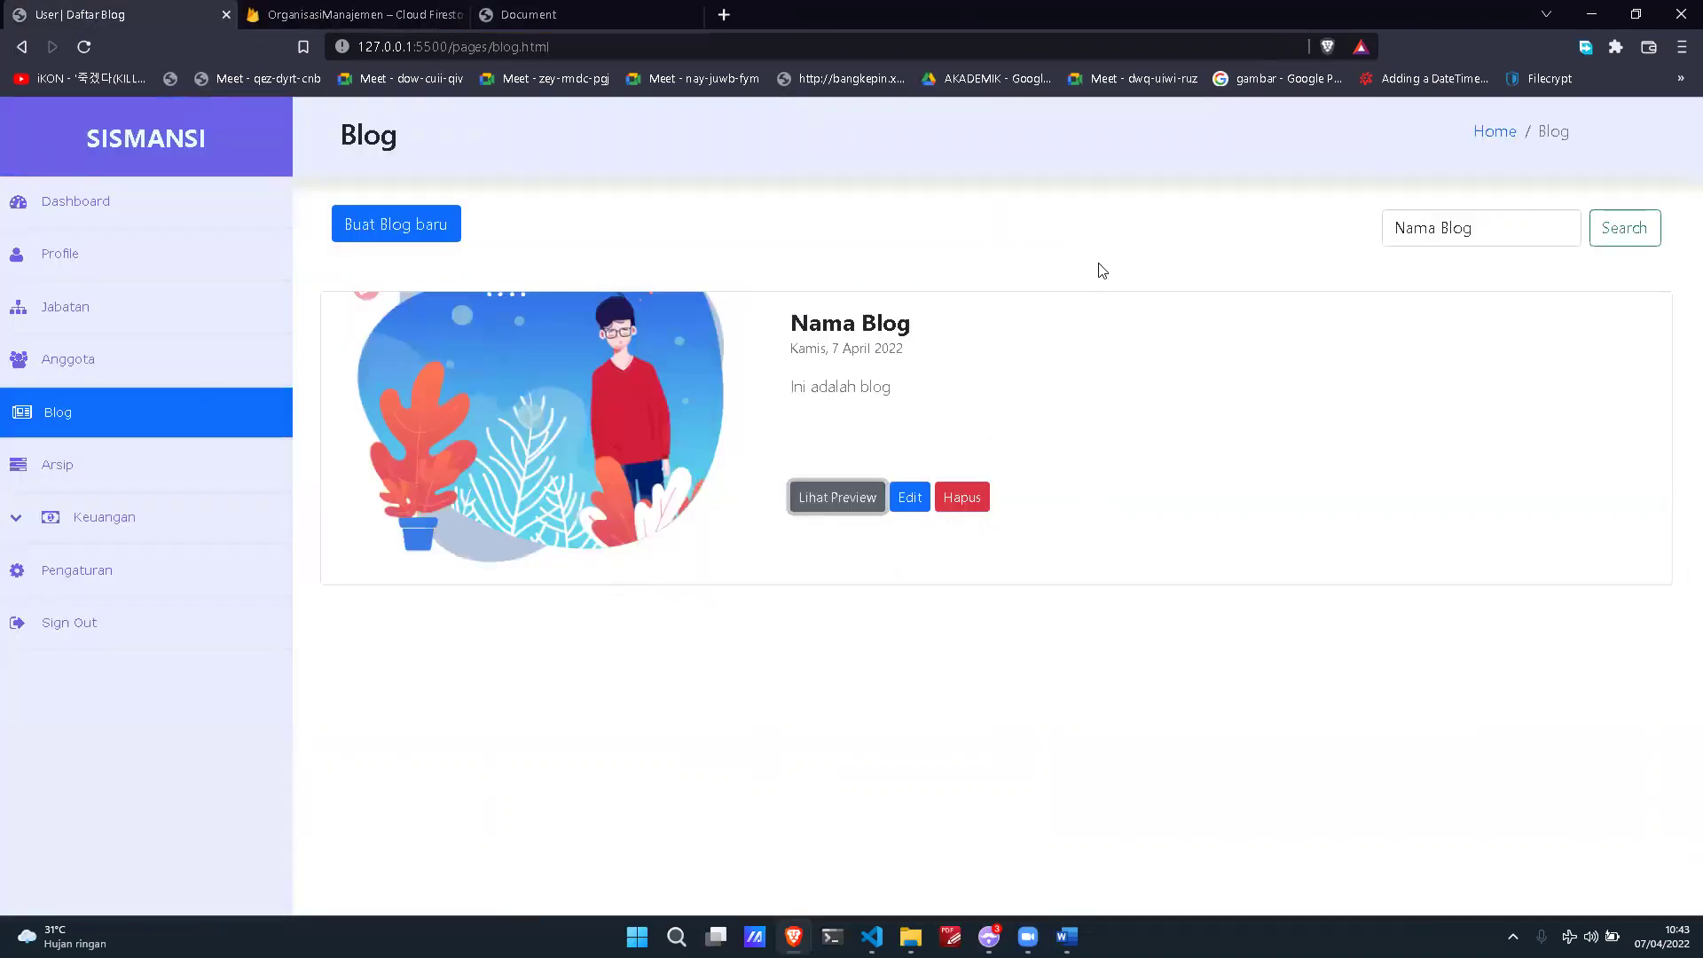
# Step: Retitle the post 'Nama Blog Edited' and republish it
pyautogui.click(906, 499)
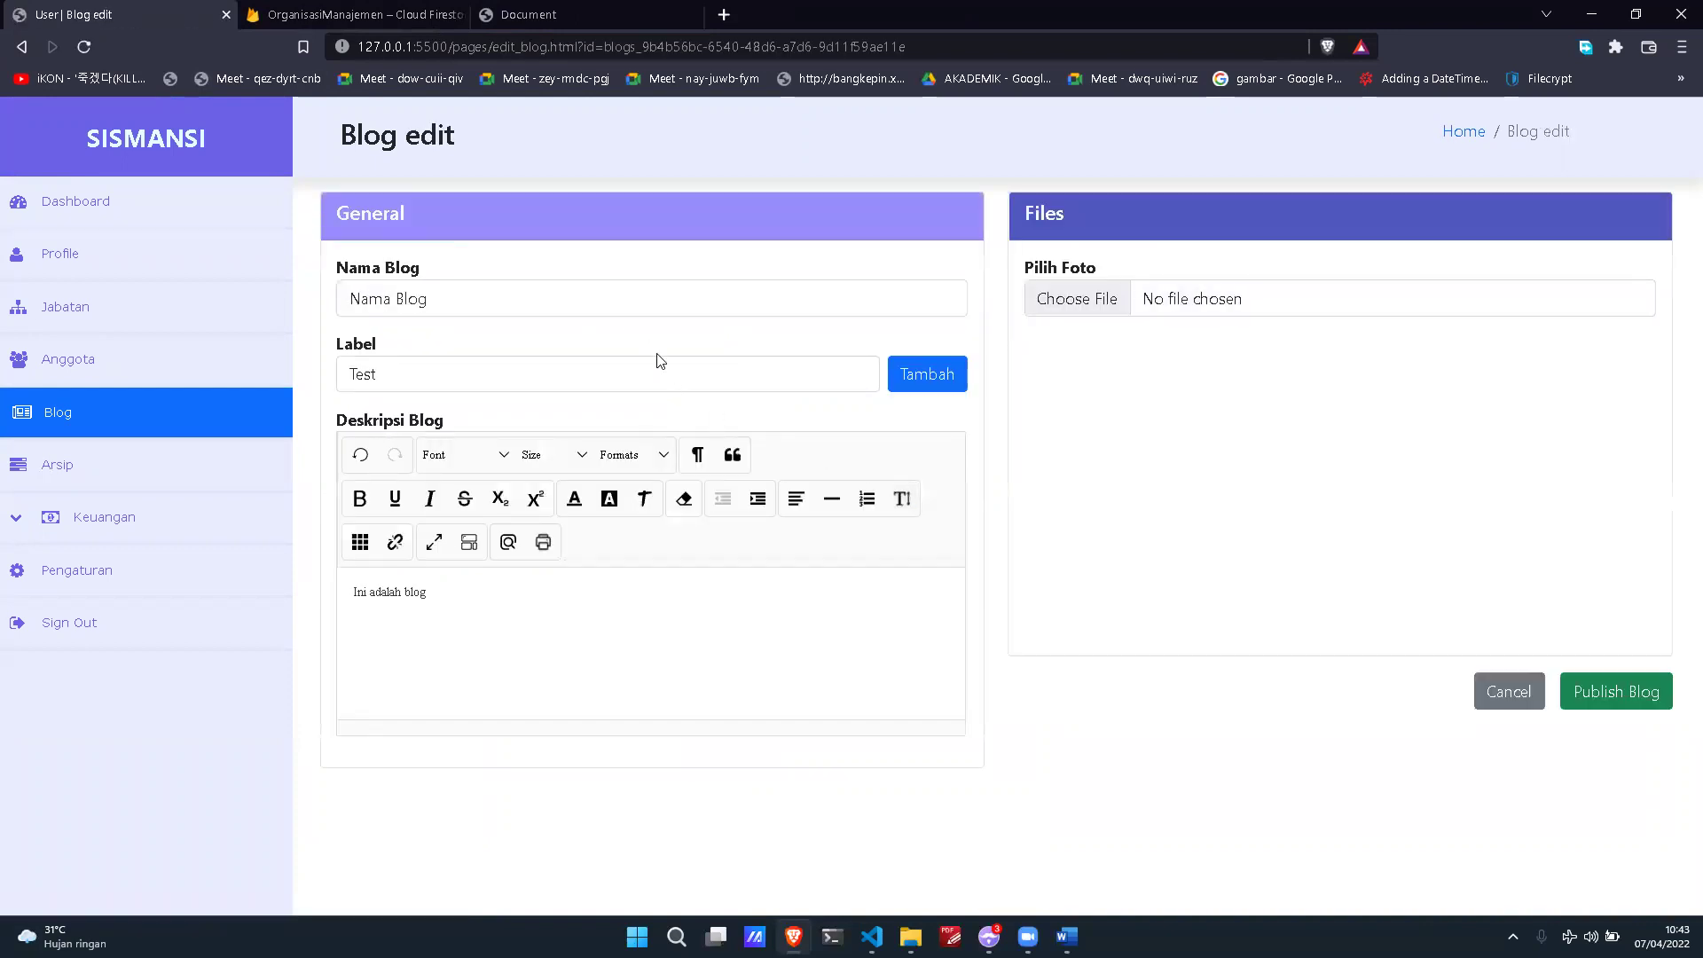
pyautogui.click(645, 300)
pyautogui.write('E')
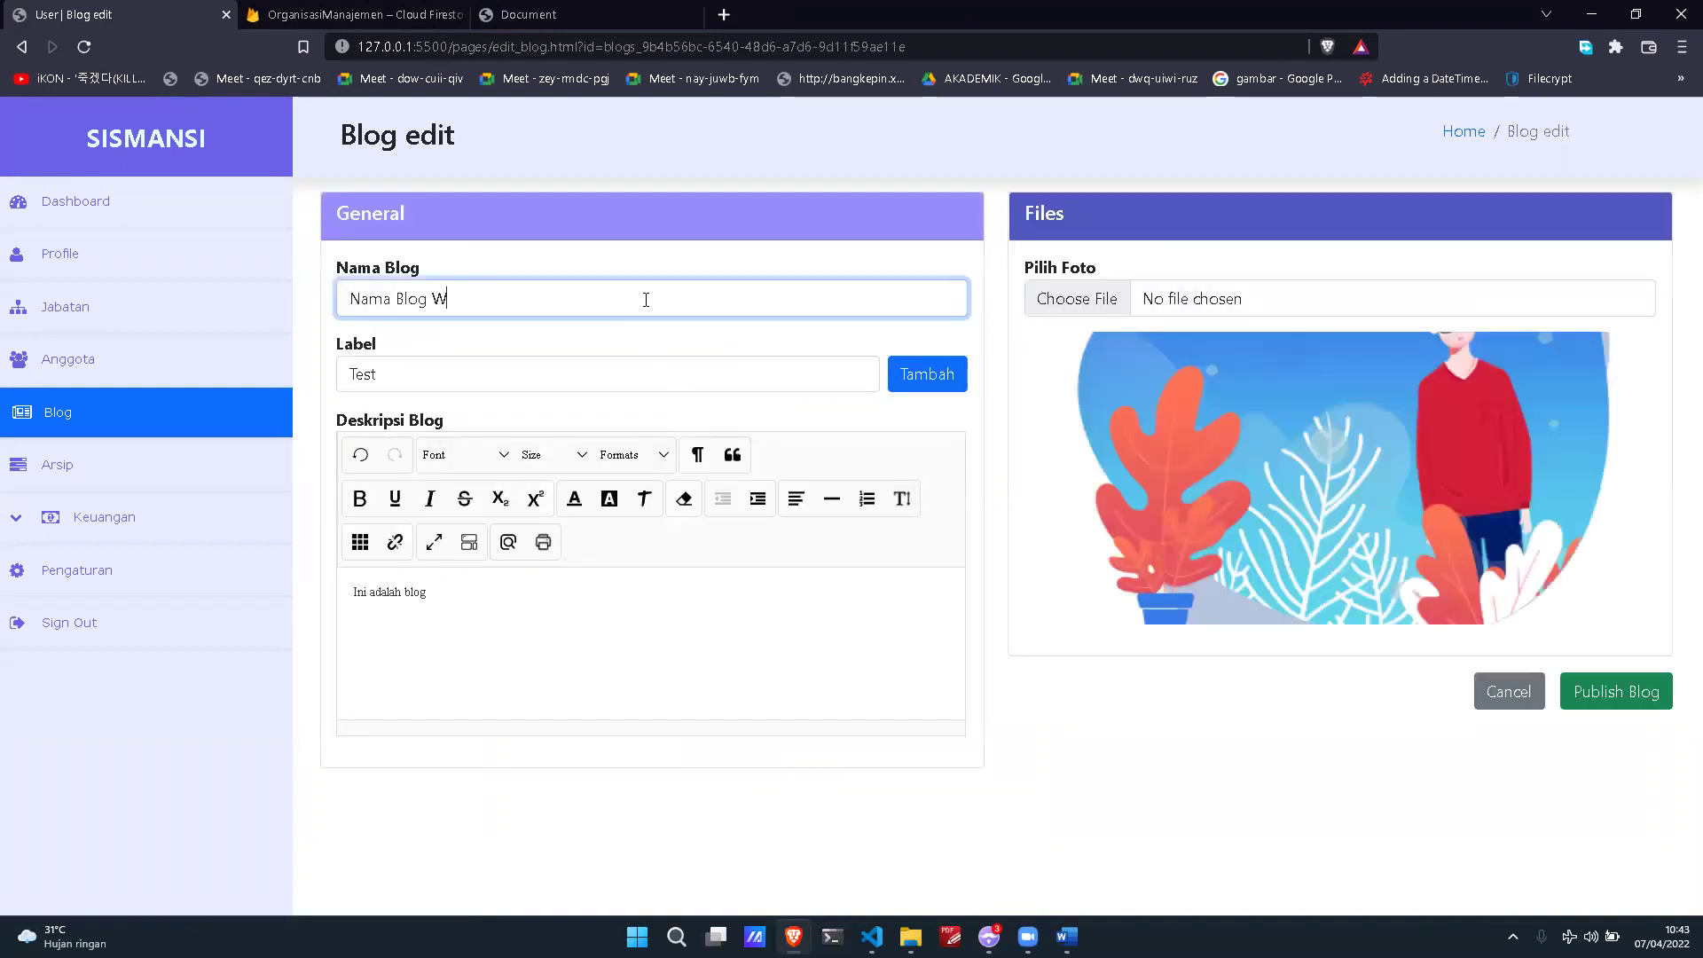
pyautogui.write('dited')
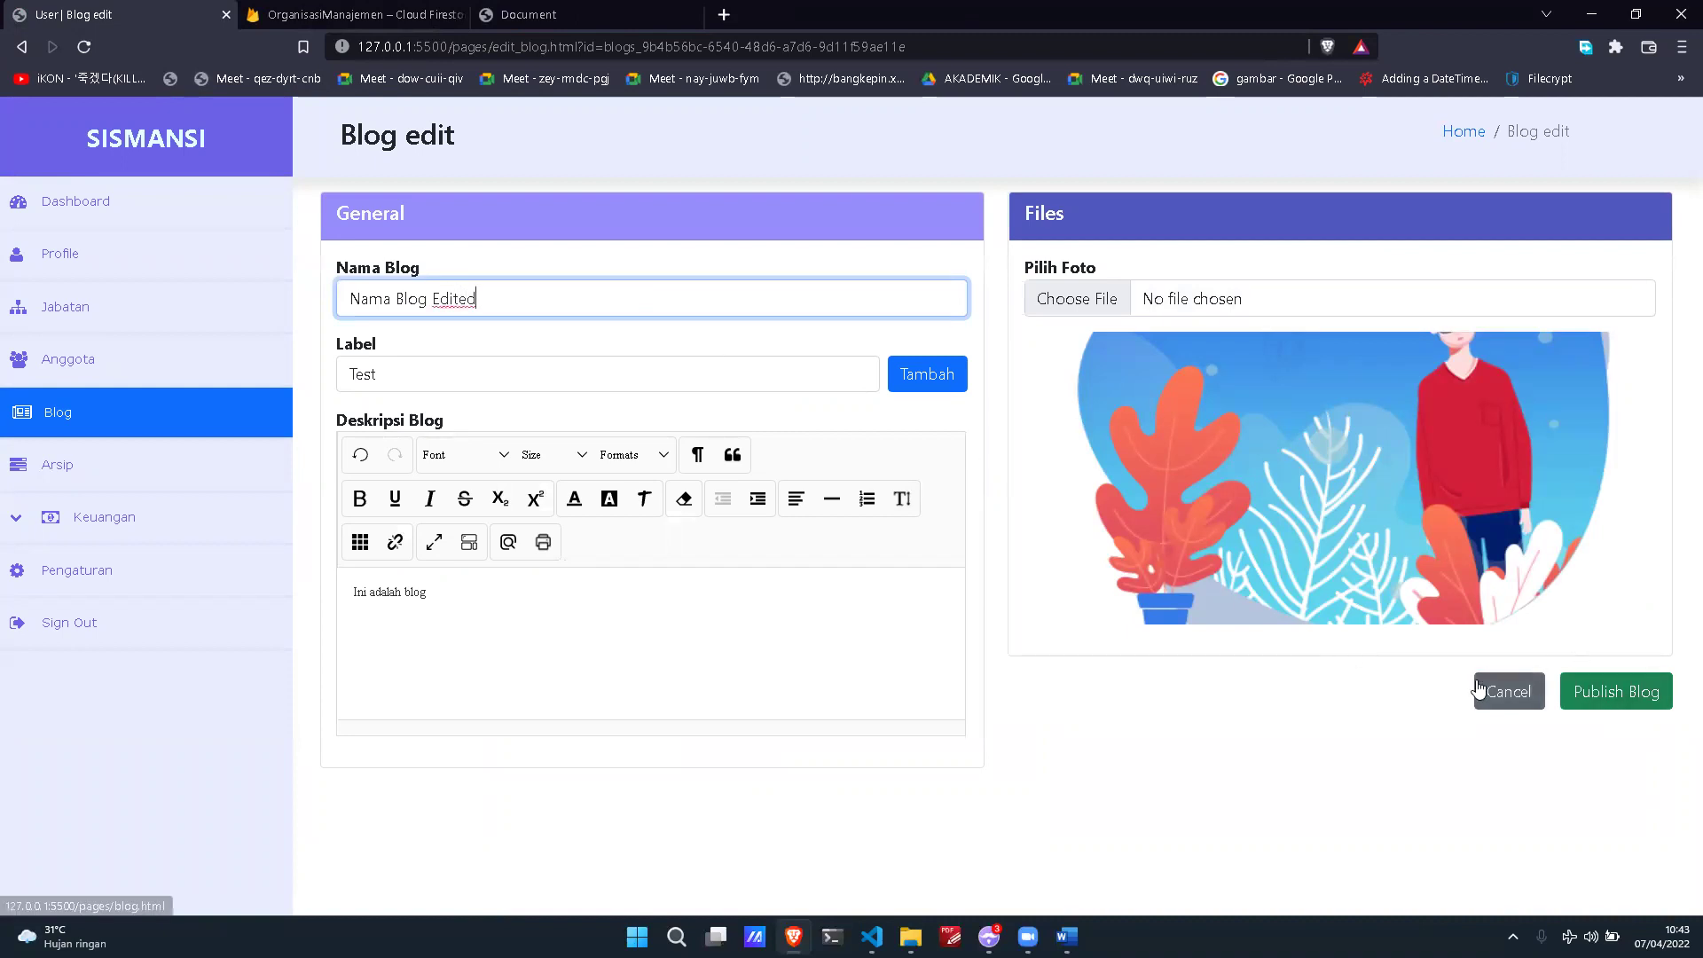
pyautogui.click(1599, 710)
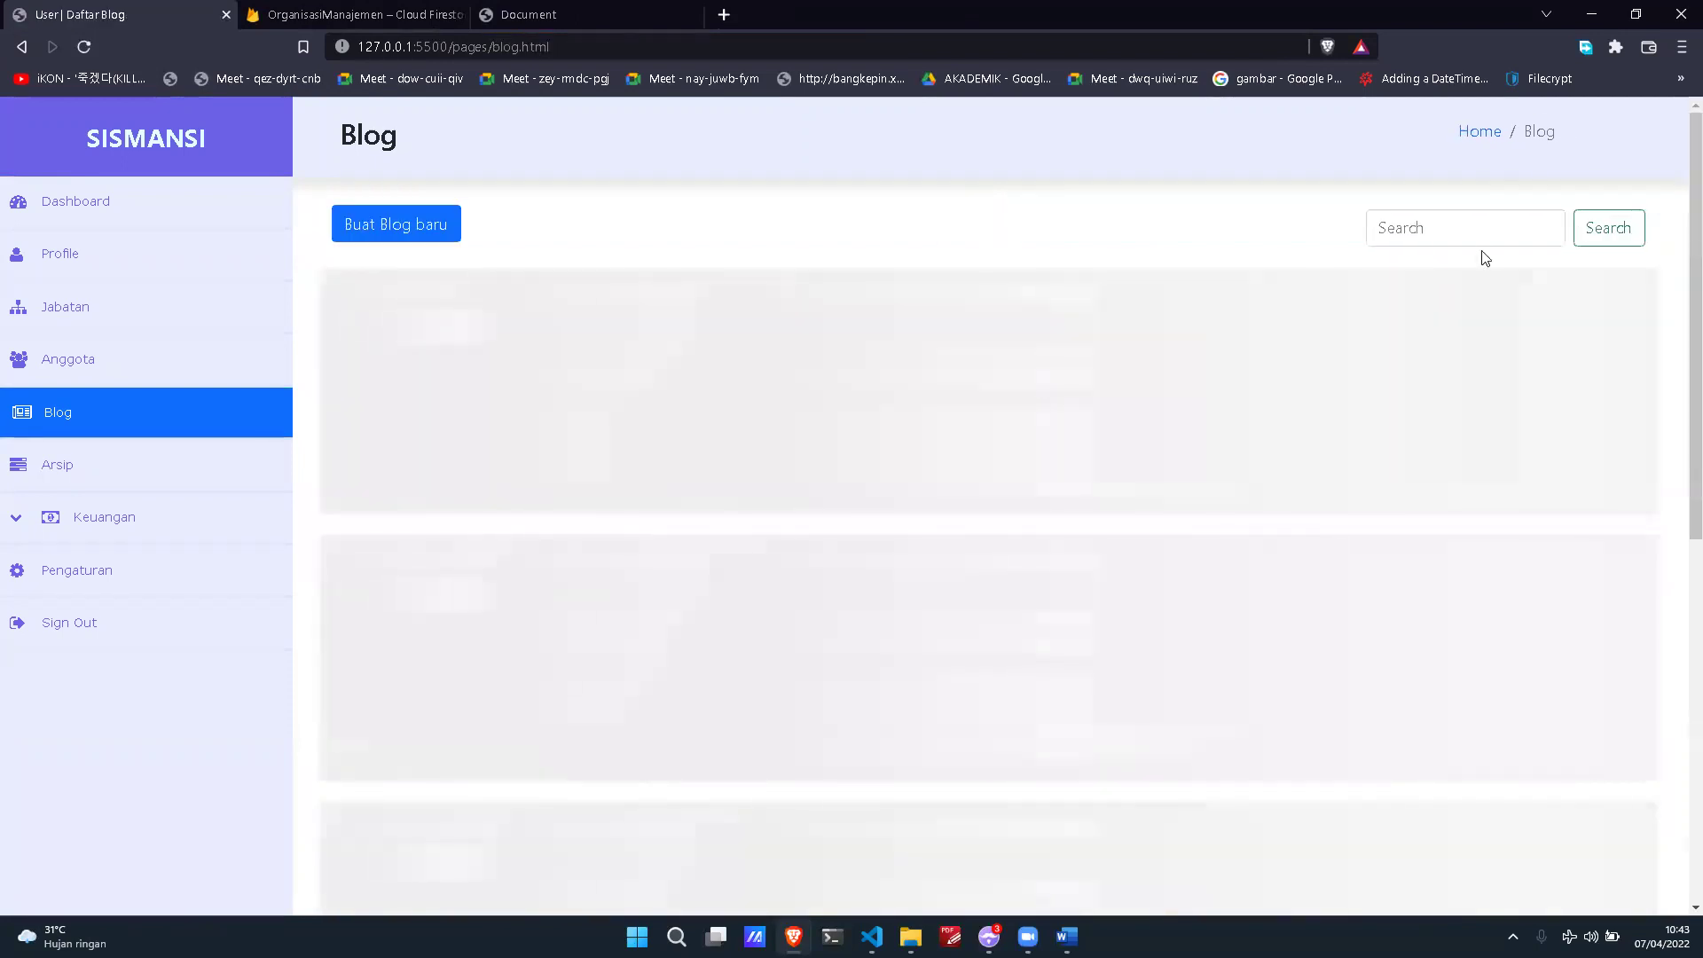
pyautogui.click(1476, 232)
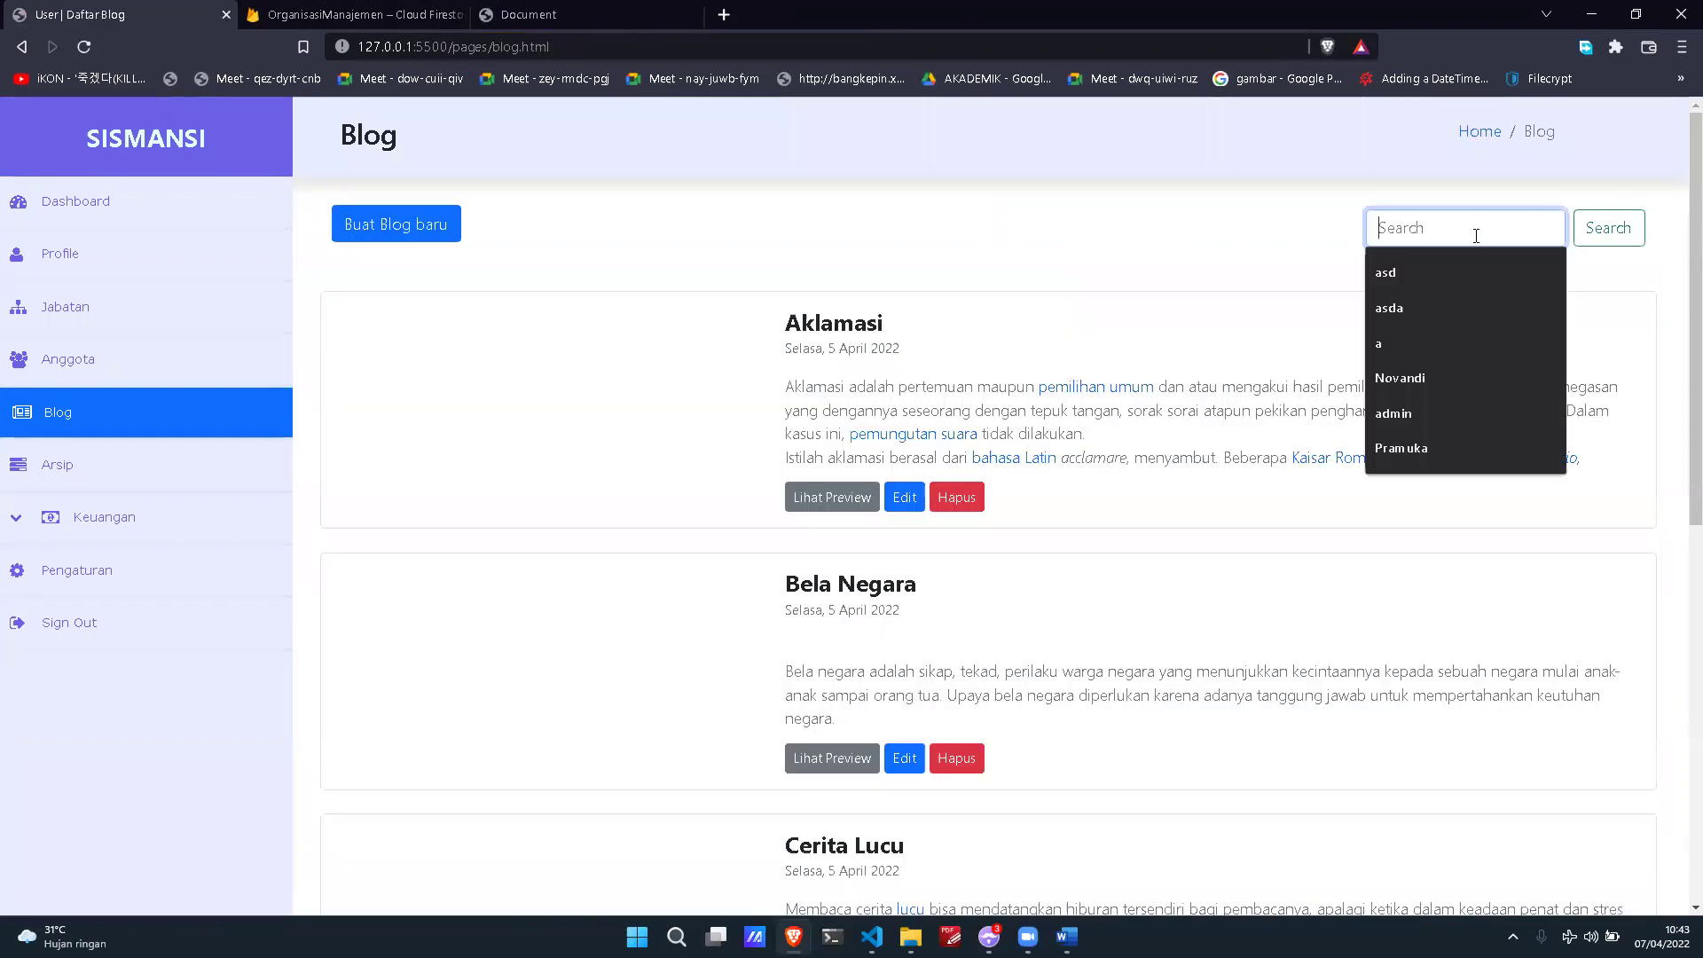
# Step: Find 'Nama Blog Edited' by searching 'Nama', delete it with confirmation, and clear the search
pyautogui.write('Nama Blog')
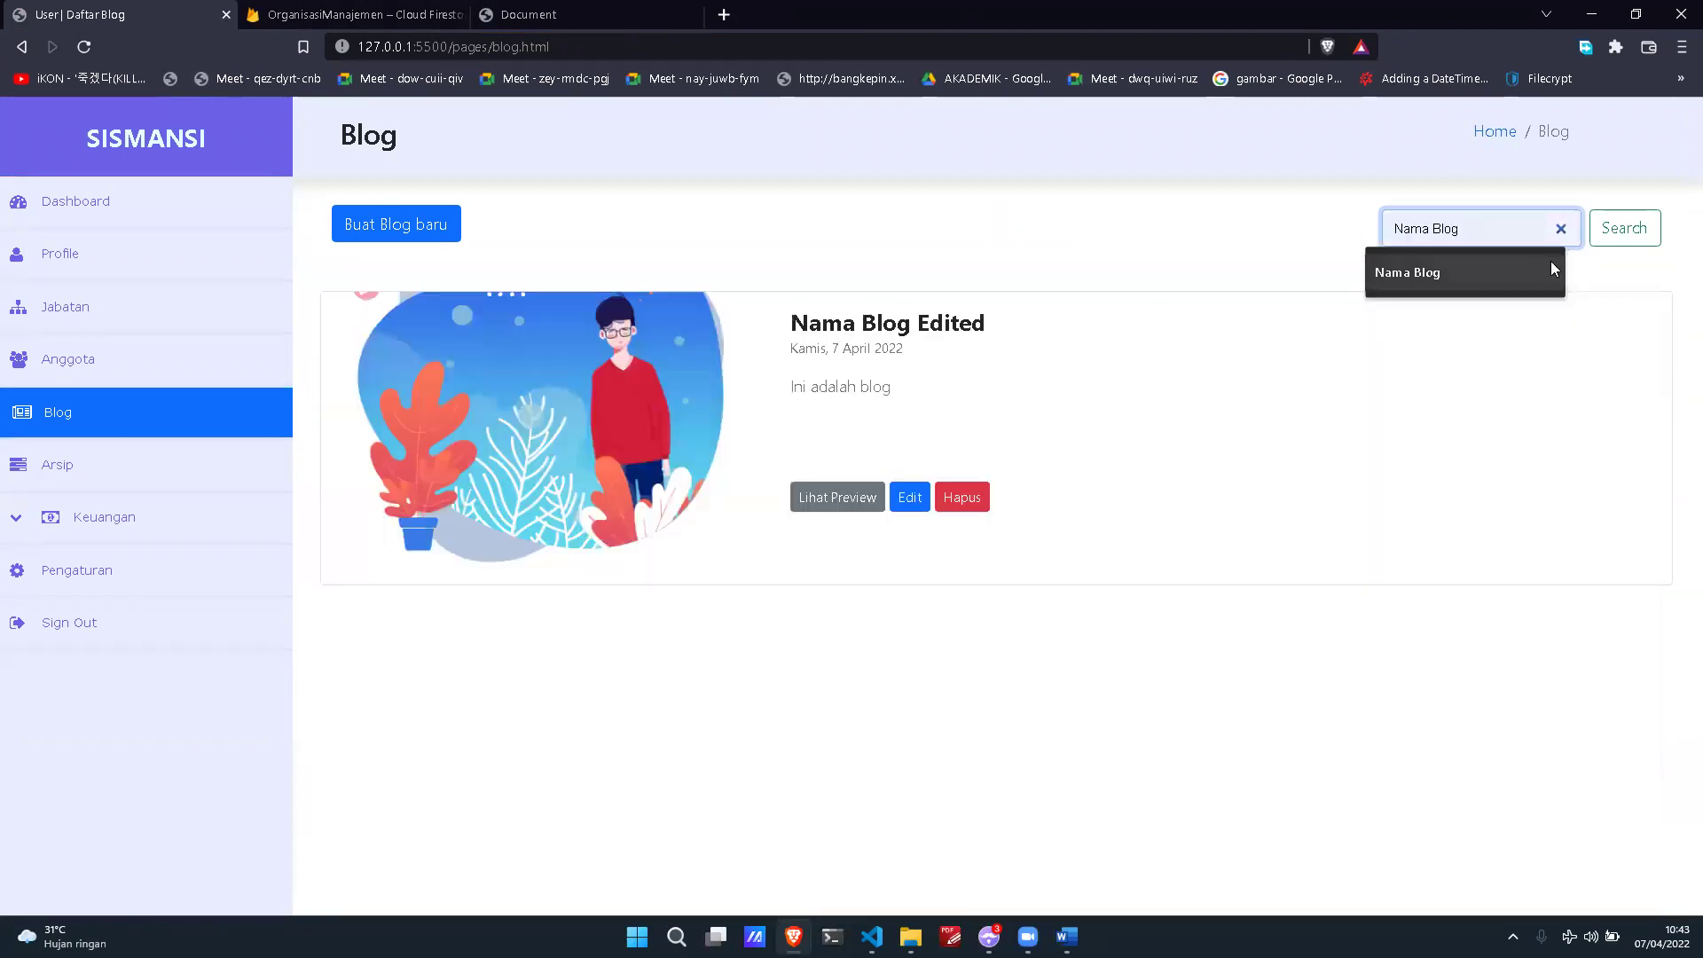
pyautogui.click(1589, 268)
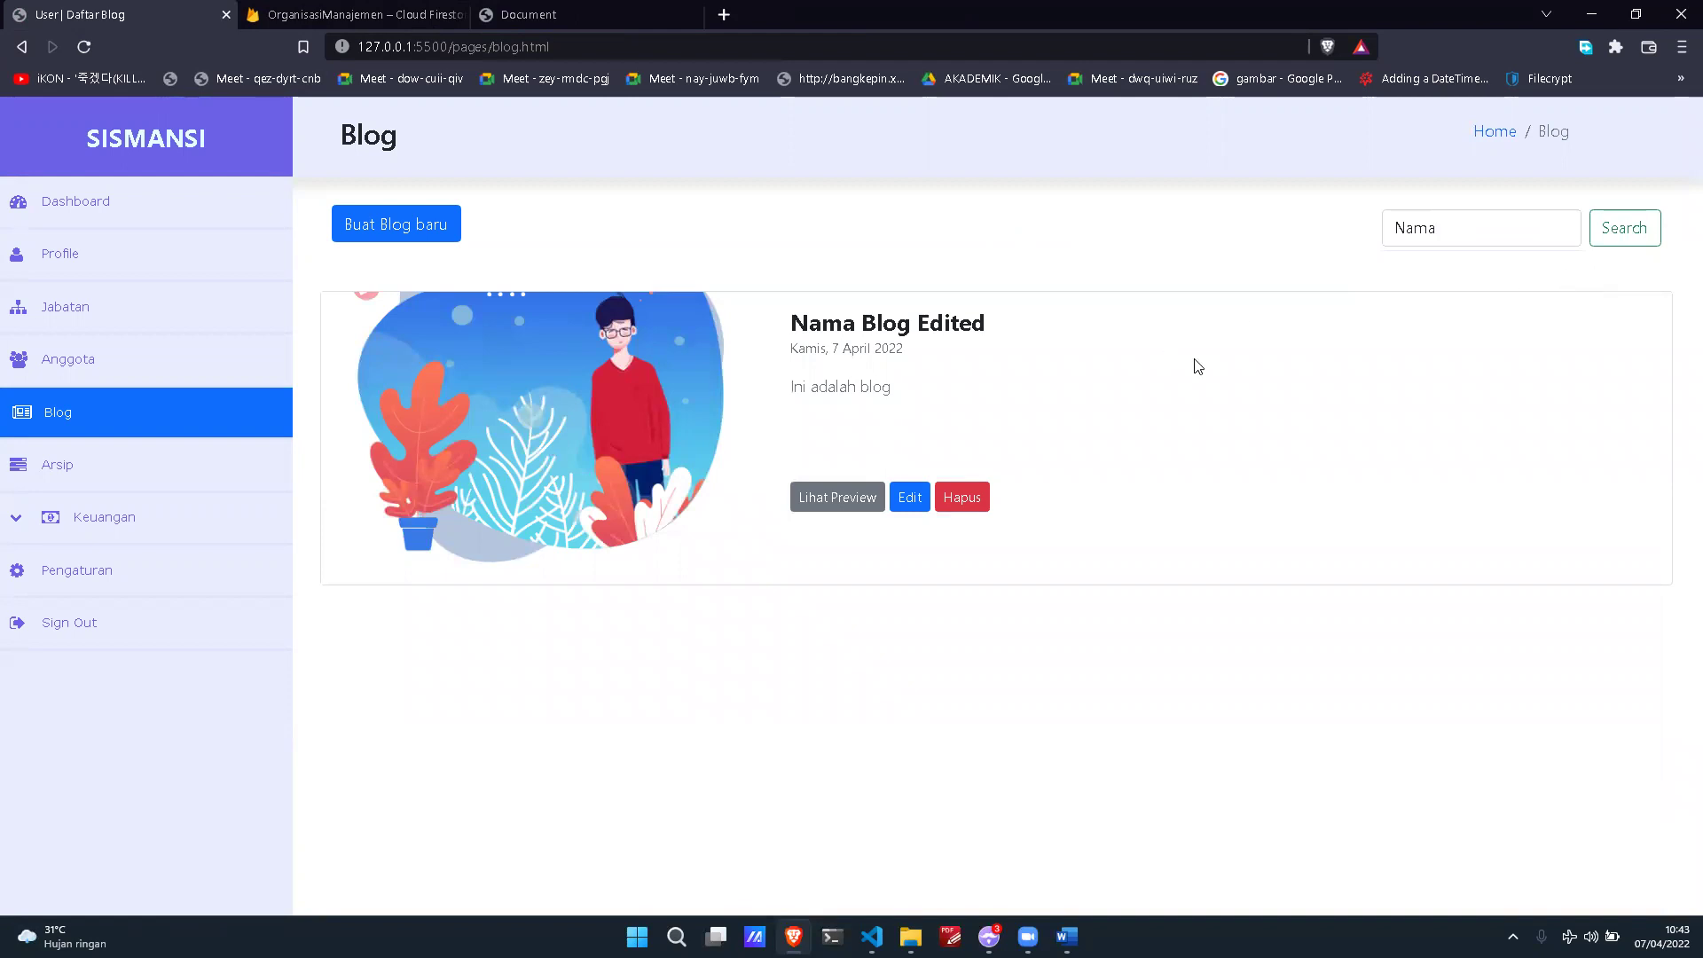
pyautogui.click(638, 7)
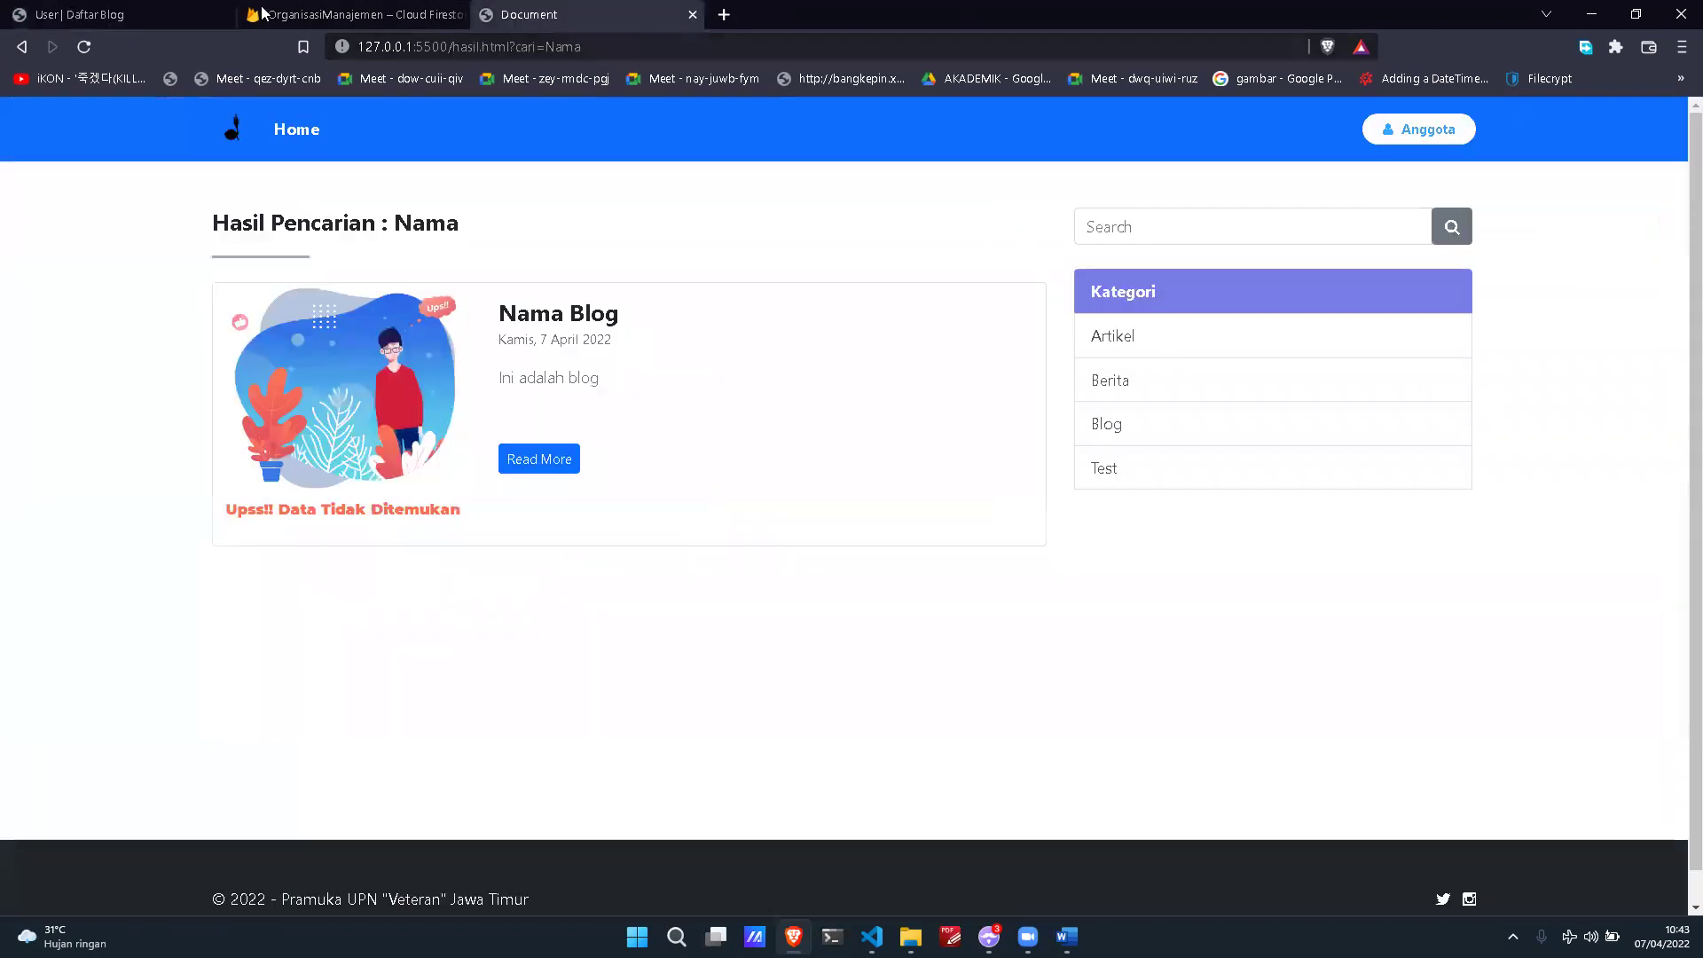
pyautogui.click(113, 7)
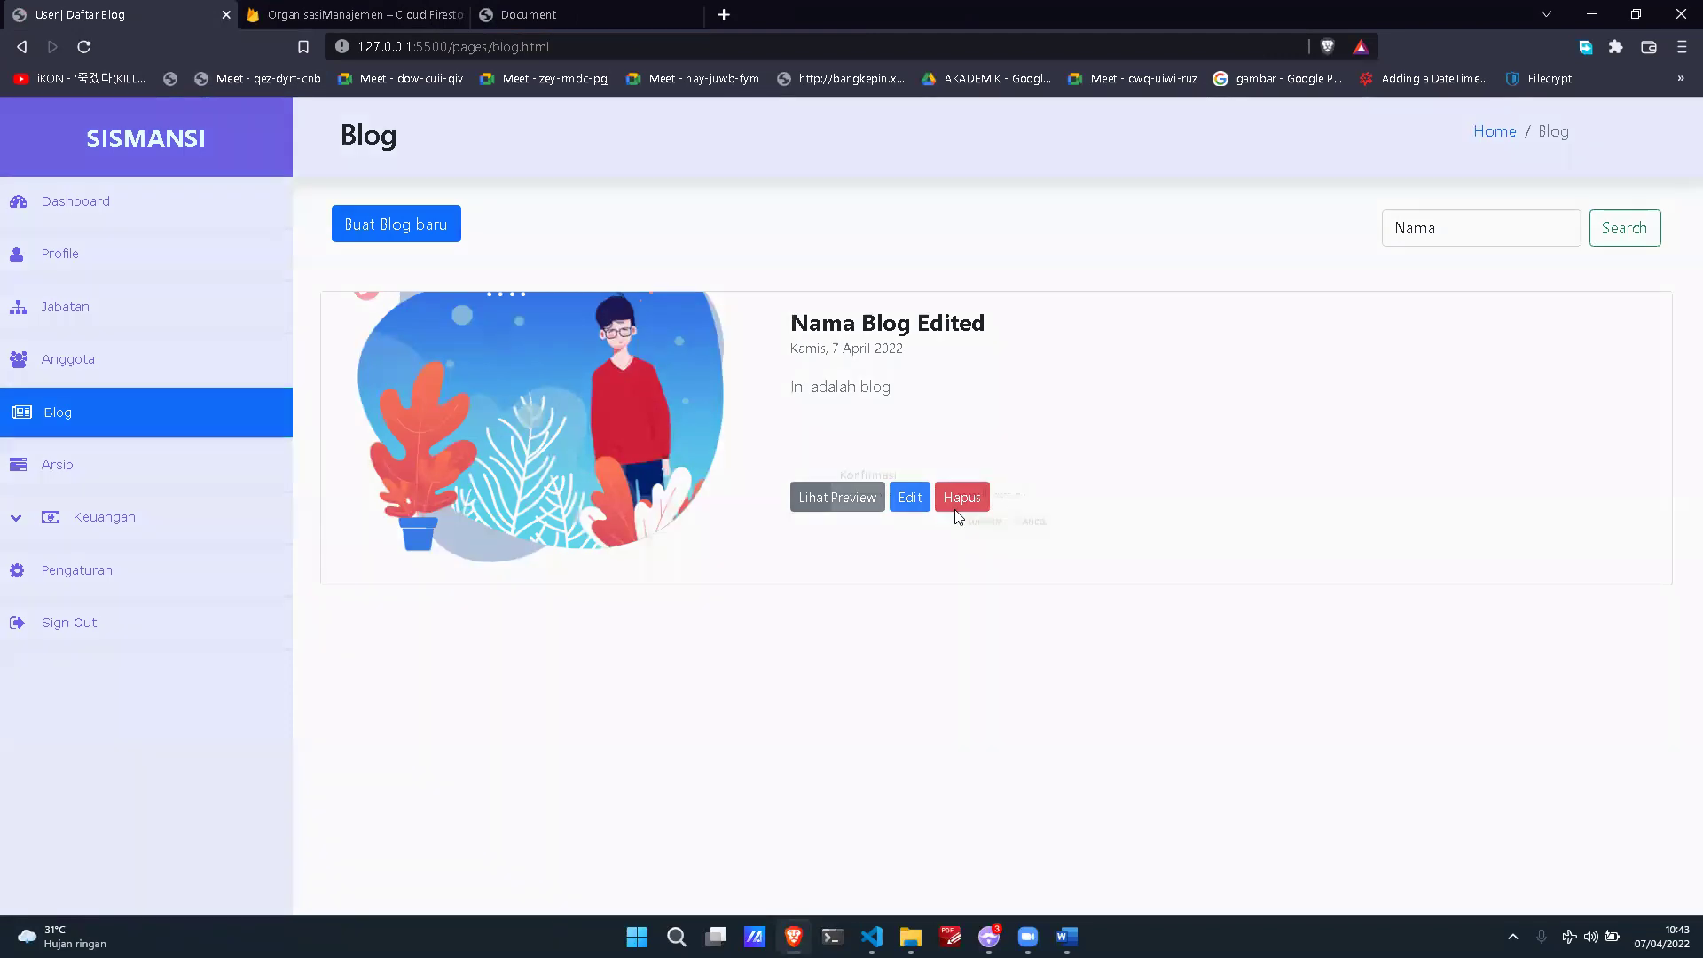
pyautogui.click(959, 499)
pyautogui.click(929, 545)
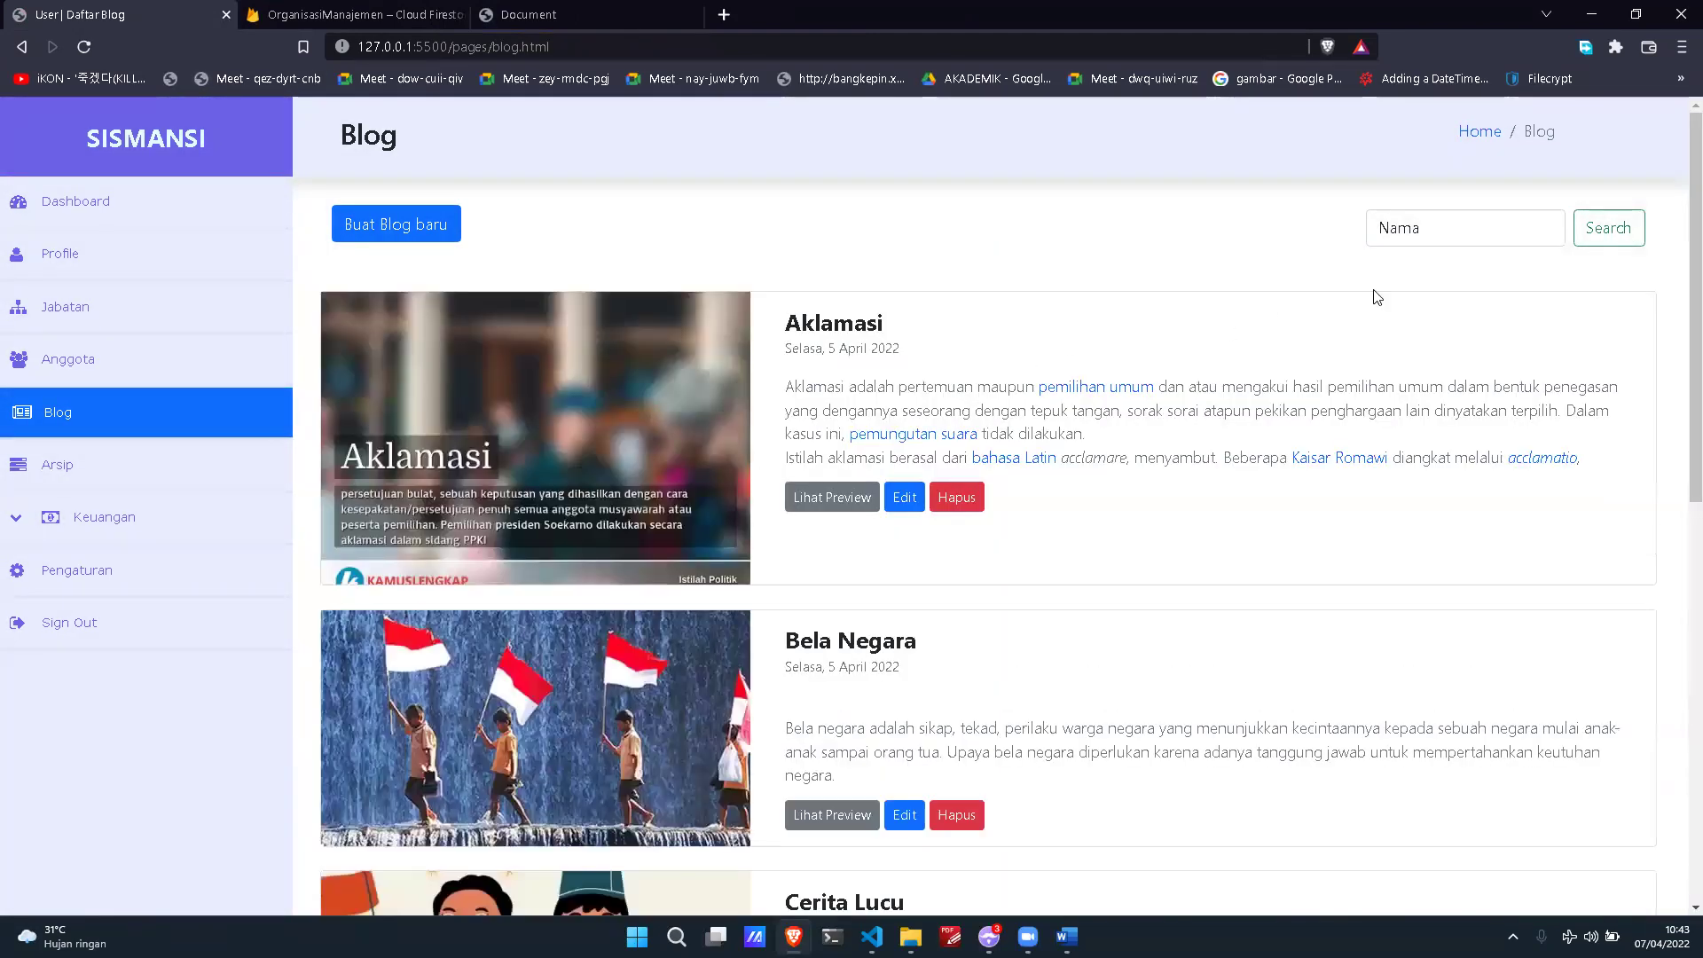
pyautogui.click(1414, 229)
pyautogui.click(924, 510)
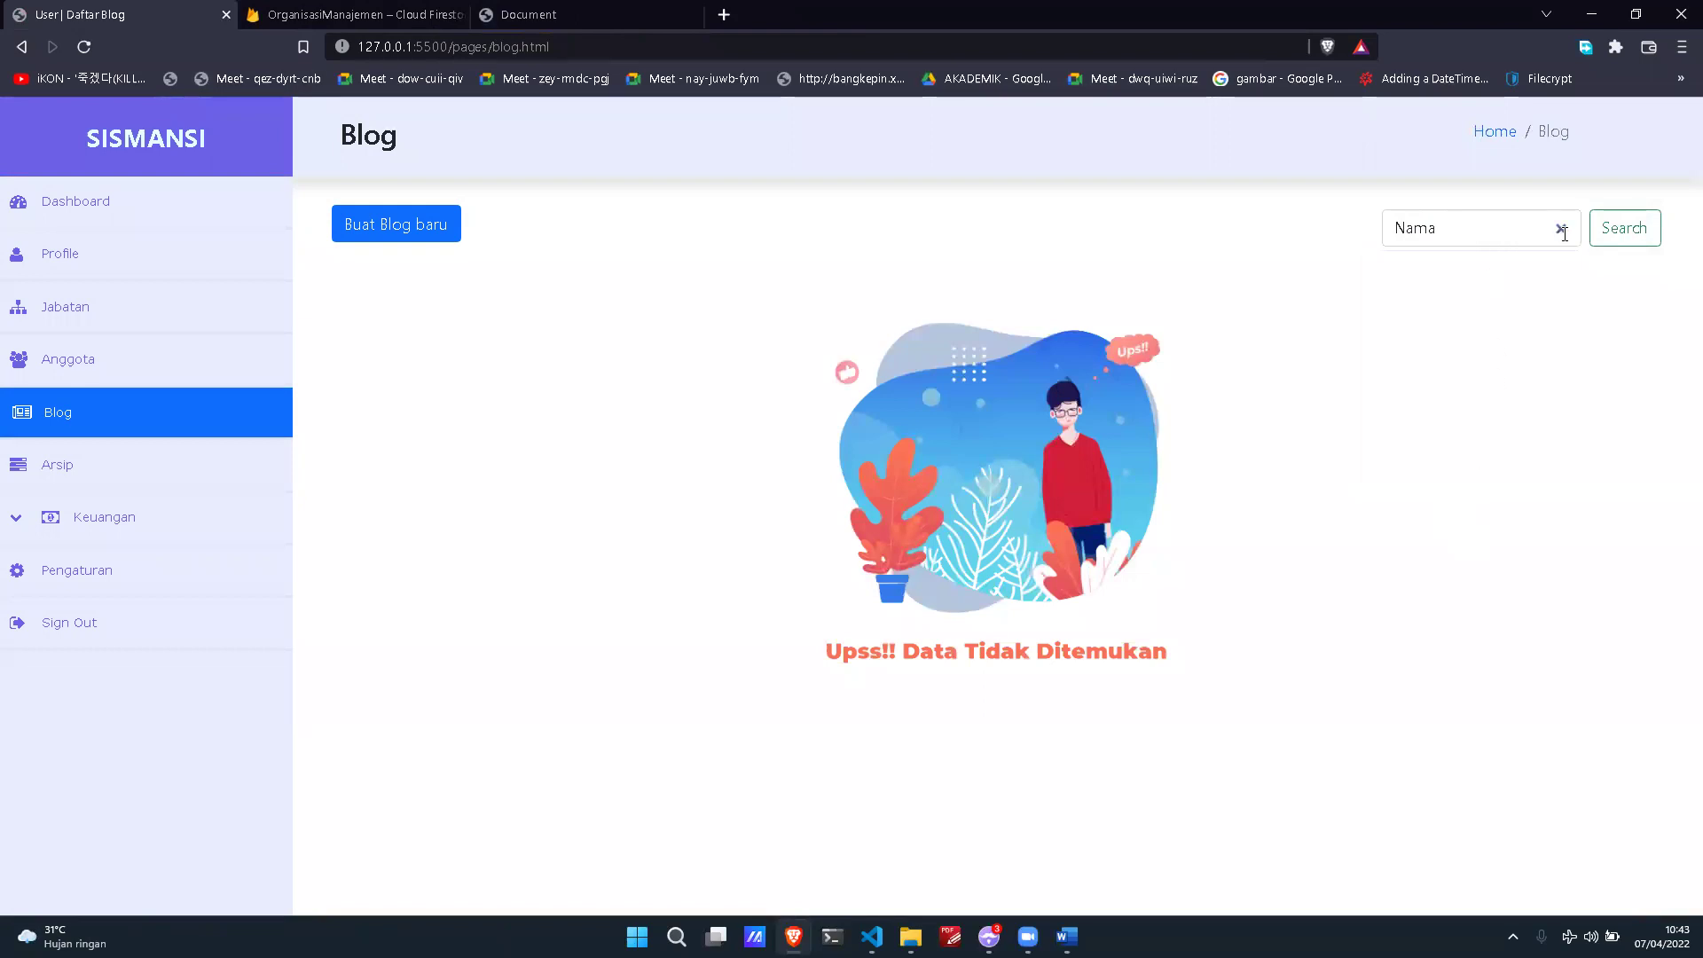
pyautogui.click(1559, 230)
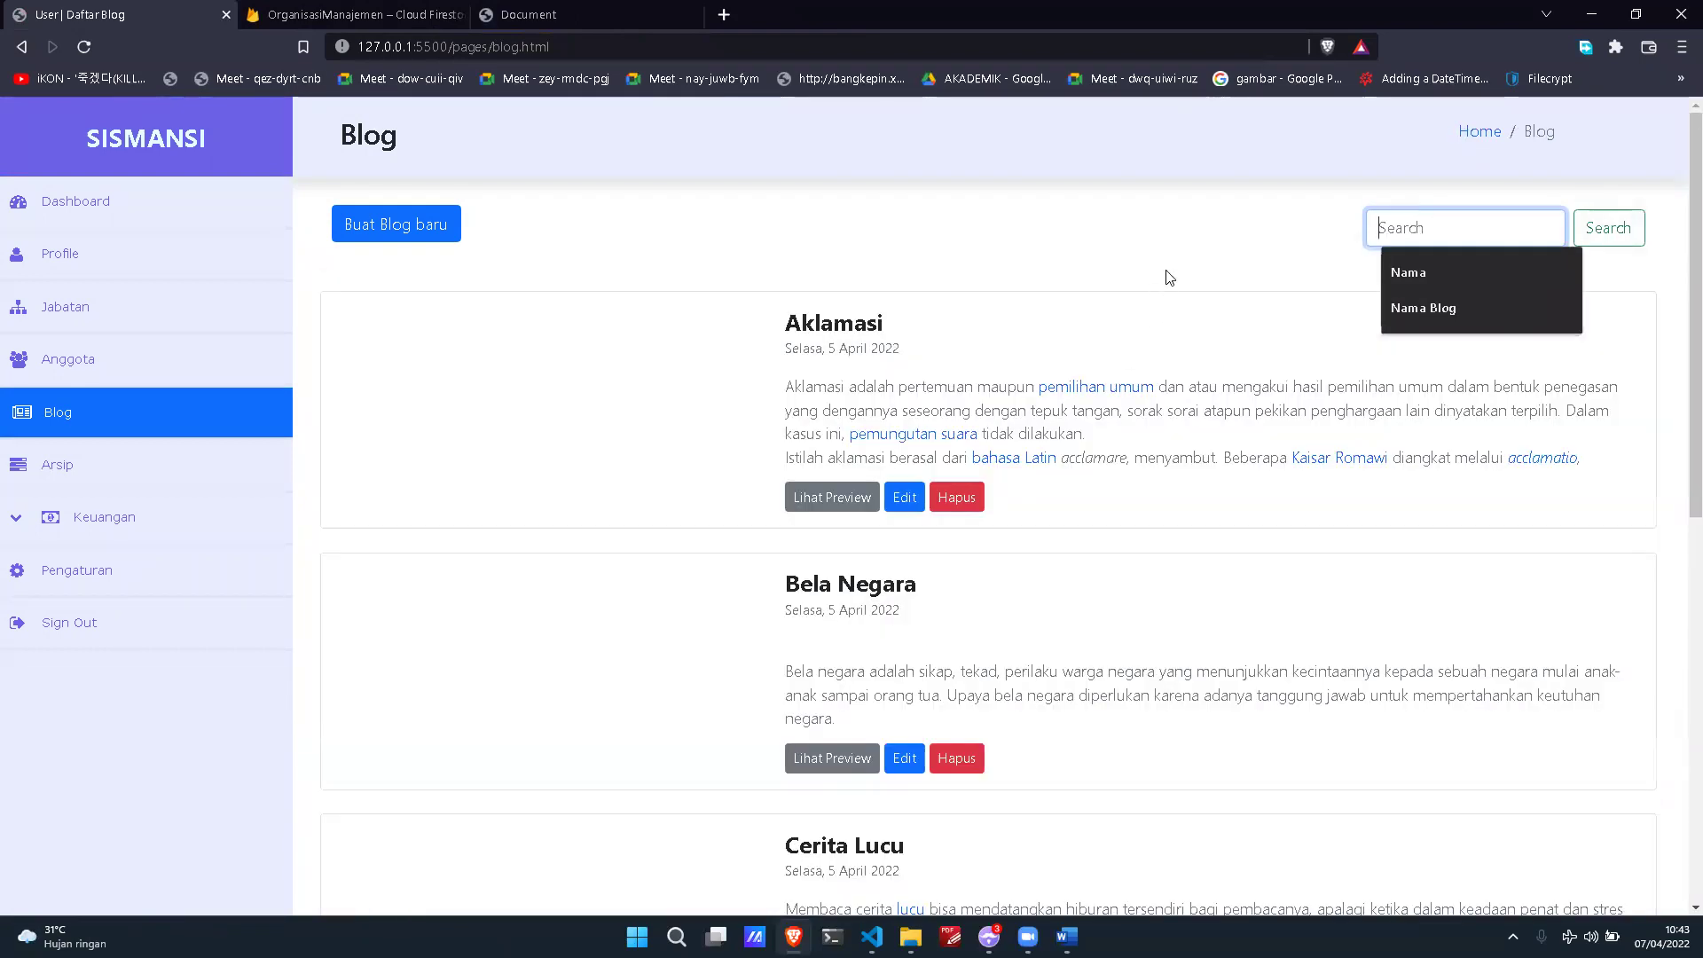
pyautogui.click(1172, 277)
# Step: Search 'Nama' on the public site to confirm the post is gone, then return to admin
pyautogui.click(550, 16)
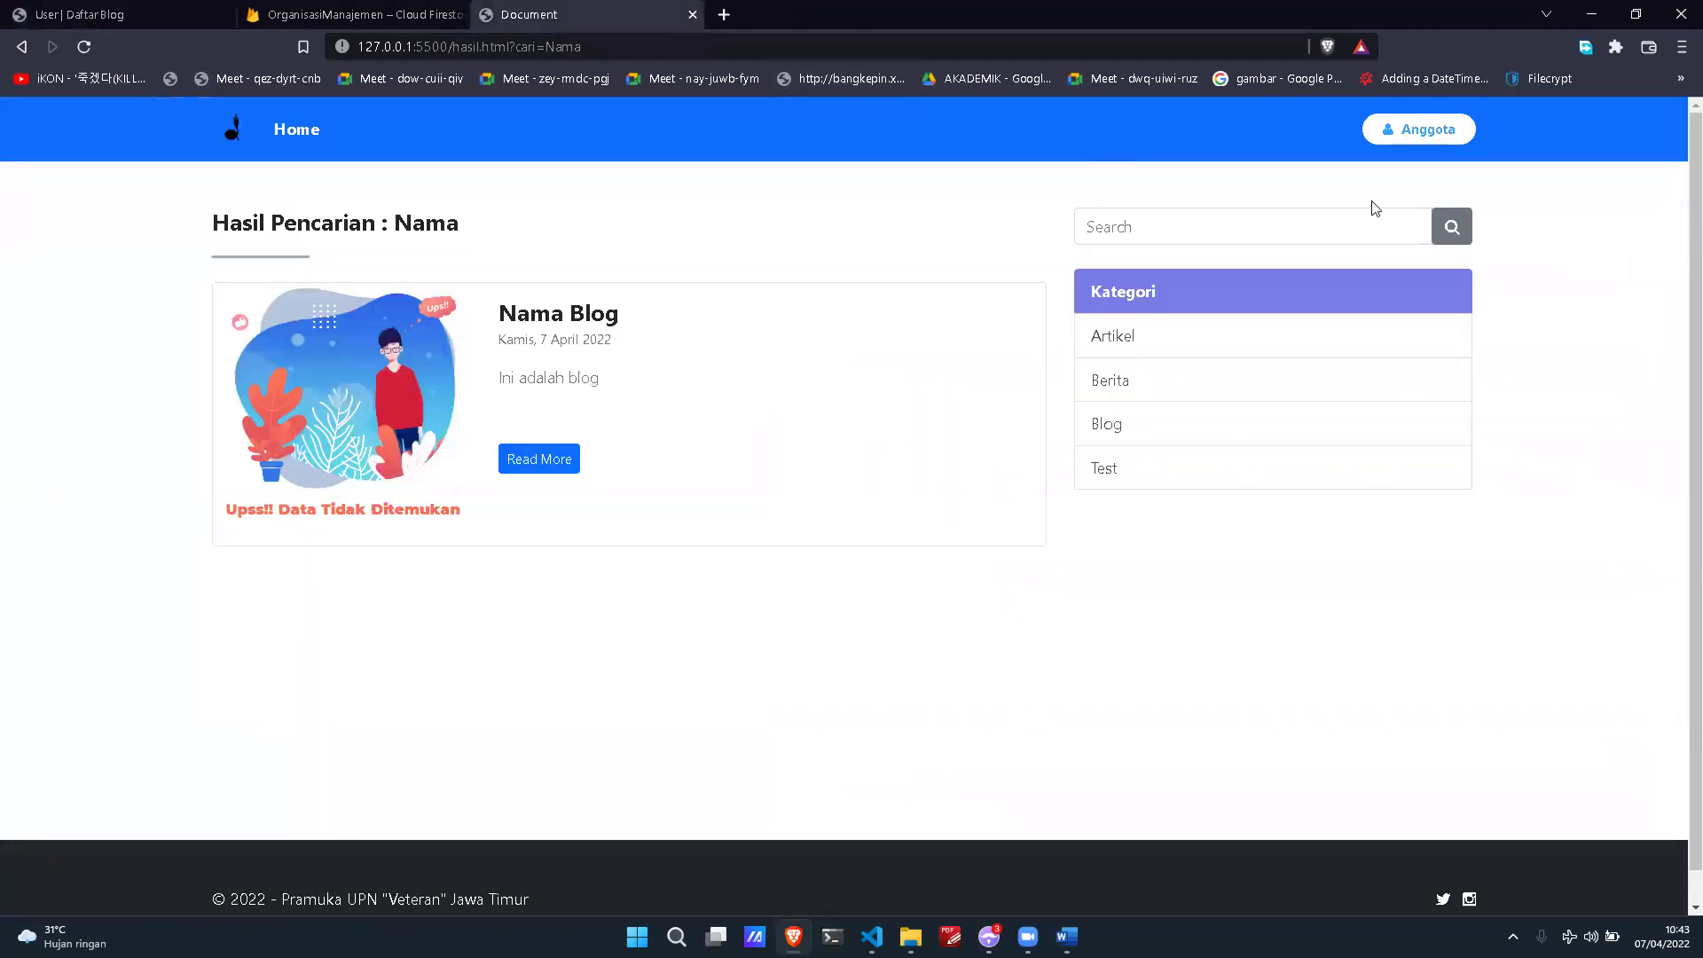
pyautogui.click(1308, 226)
pyautogui.write('Nama')
pyautogui.press('Return')
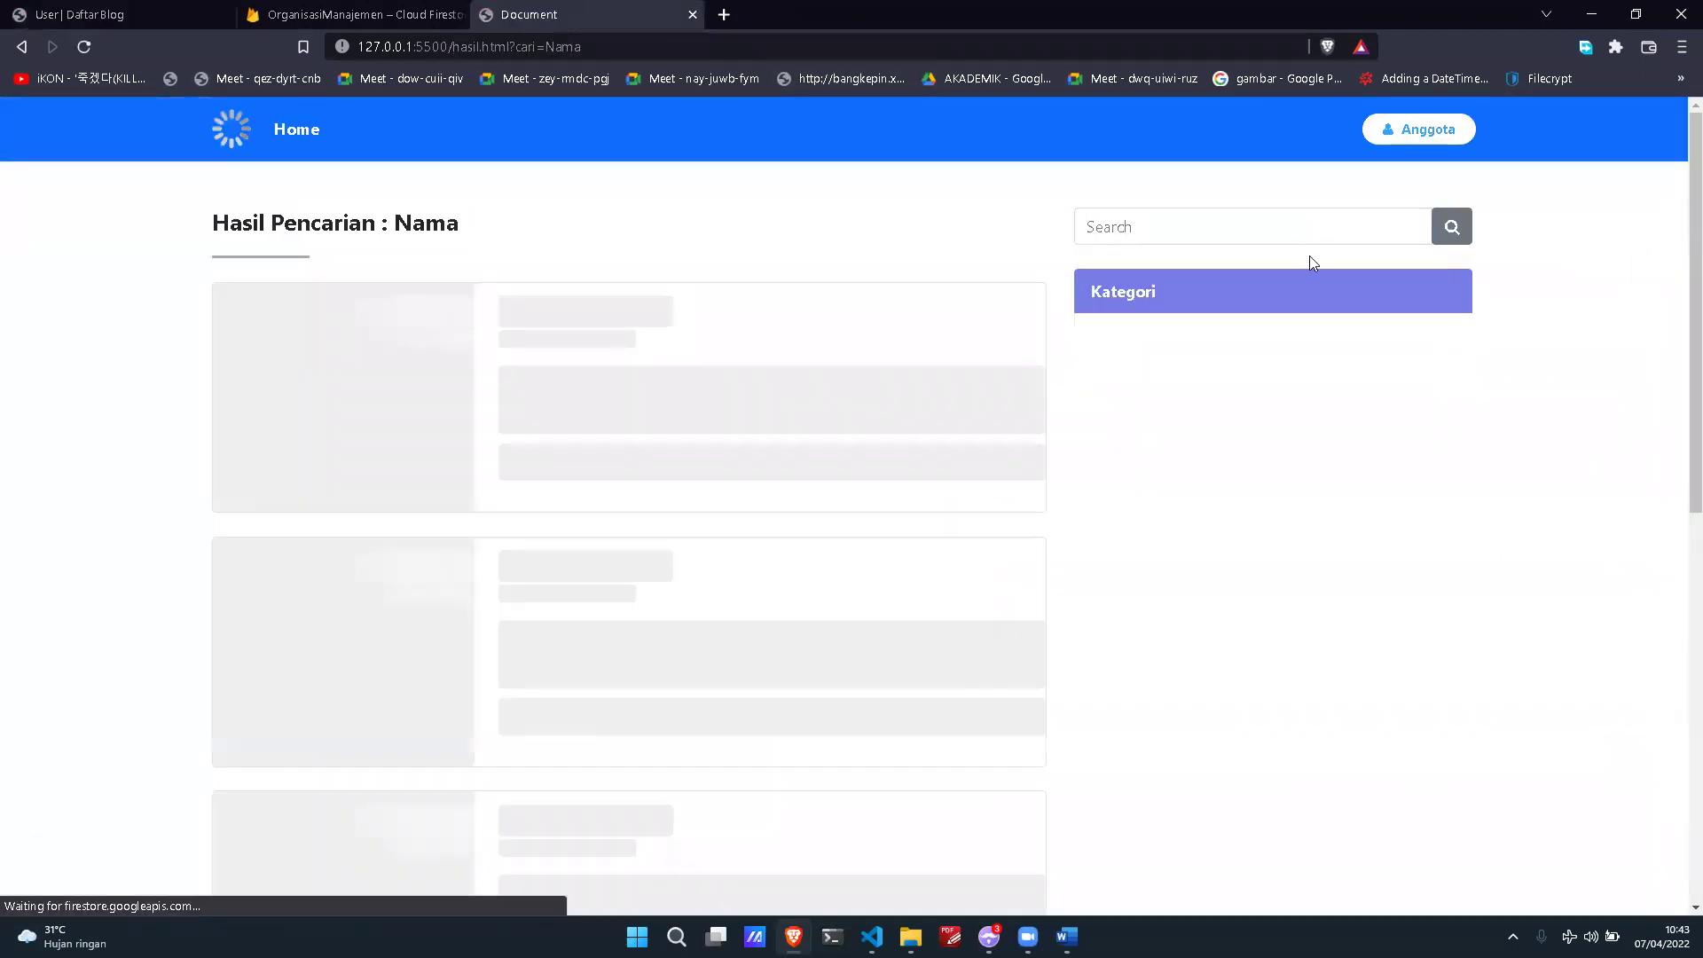
pyautogui.click(54, 11)
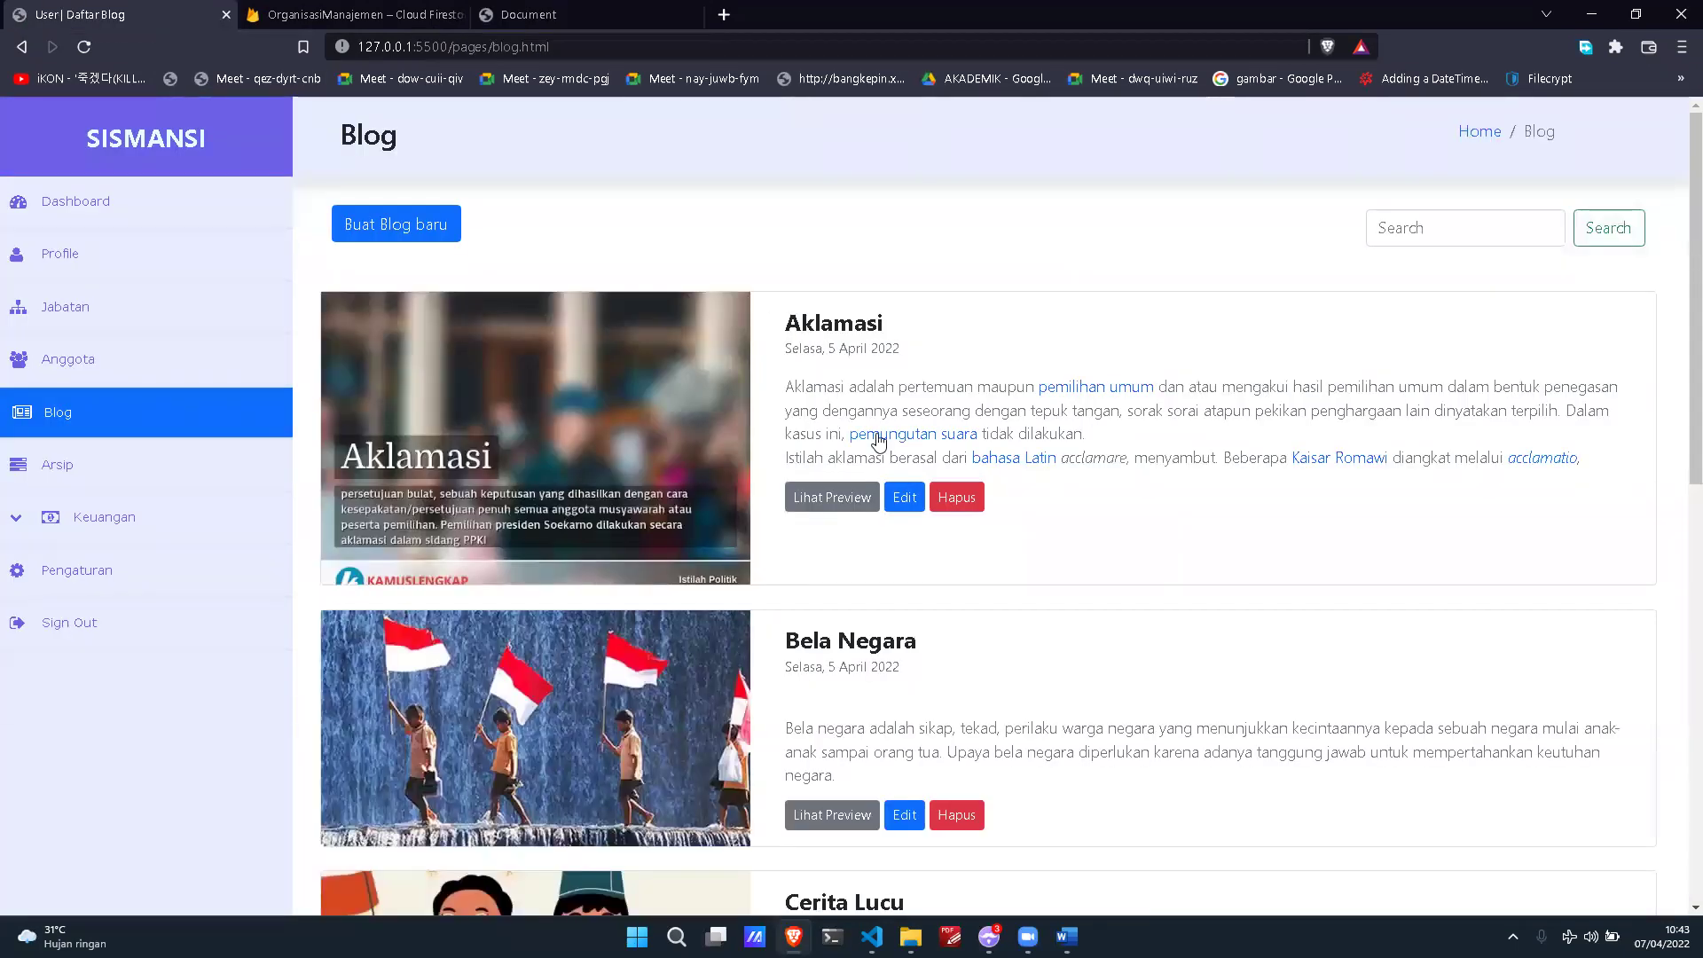
pyautogui.scroll(-3, 559, 471)
pyautogui.scroll(3, 559, 470)
# Step: Open the Arsip page and enter 'Test' as the archive file name
pyautogui.click(203, 495)
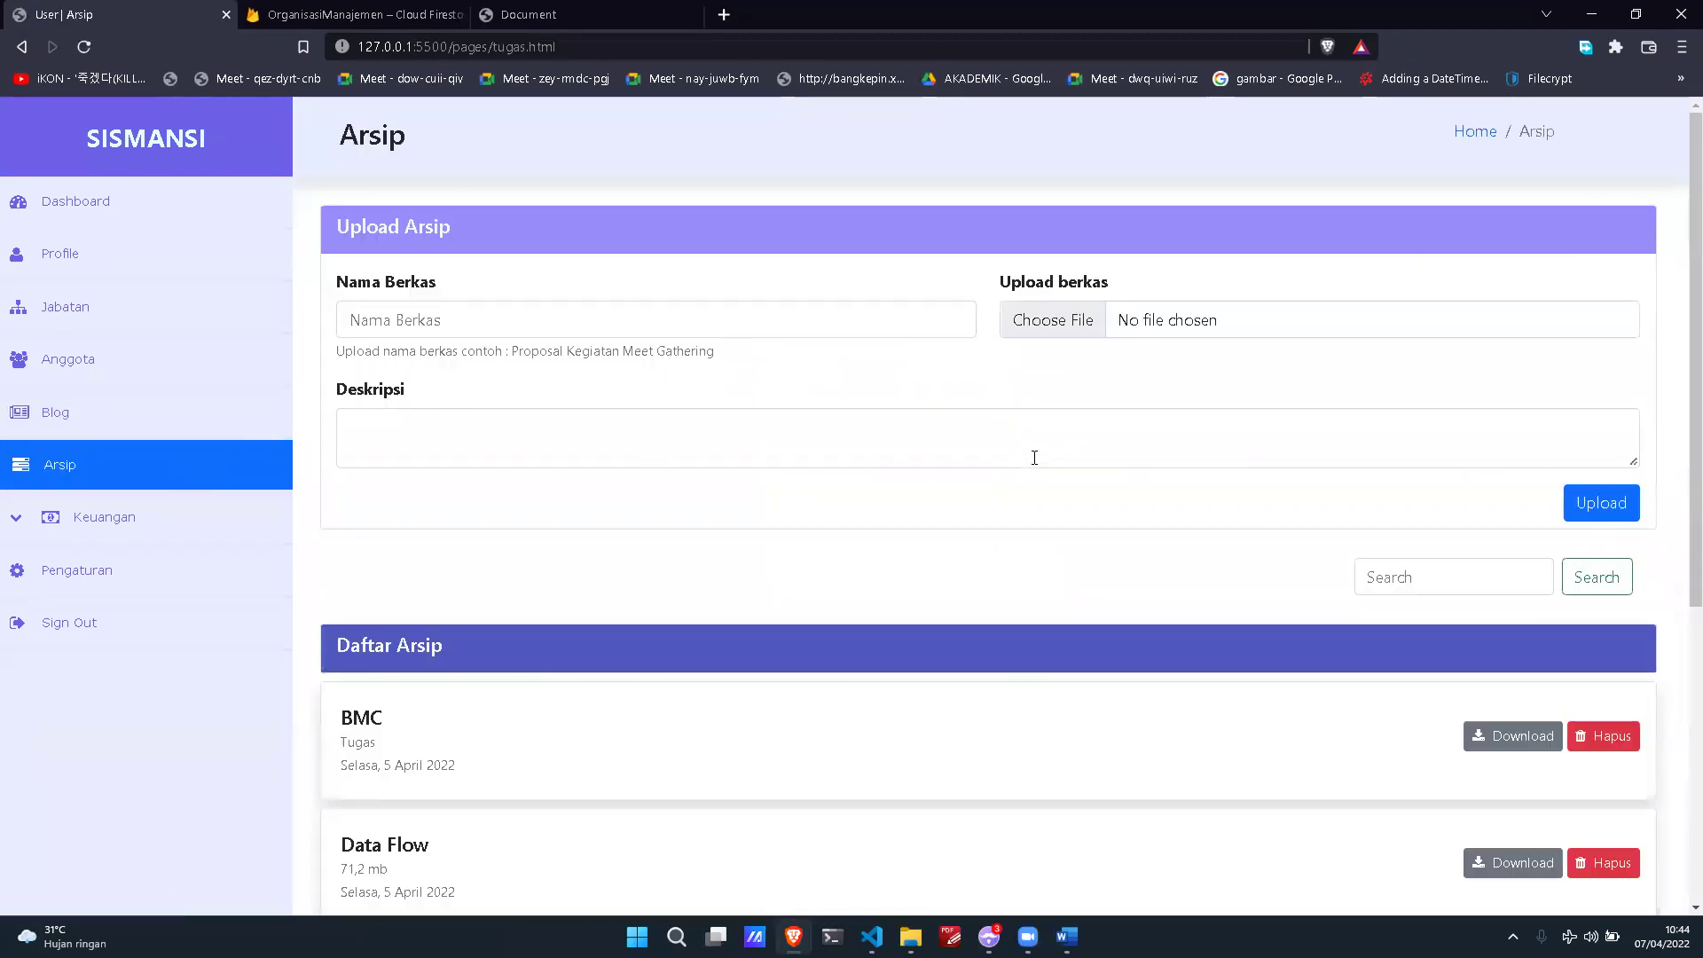
pyautogui.scroll(-4, 1034, 458)
pyautogui.scroll(4, 1034, 458)
pyautogui.click(940, 312)
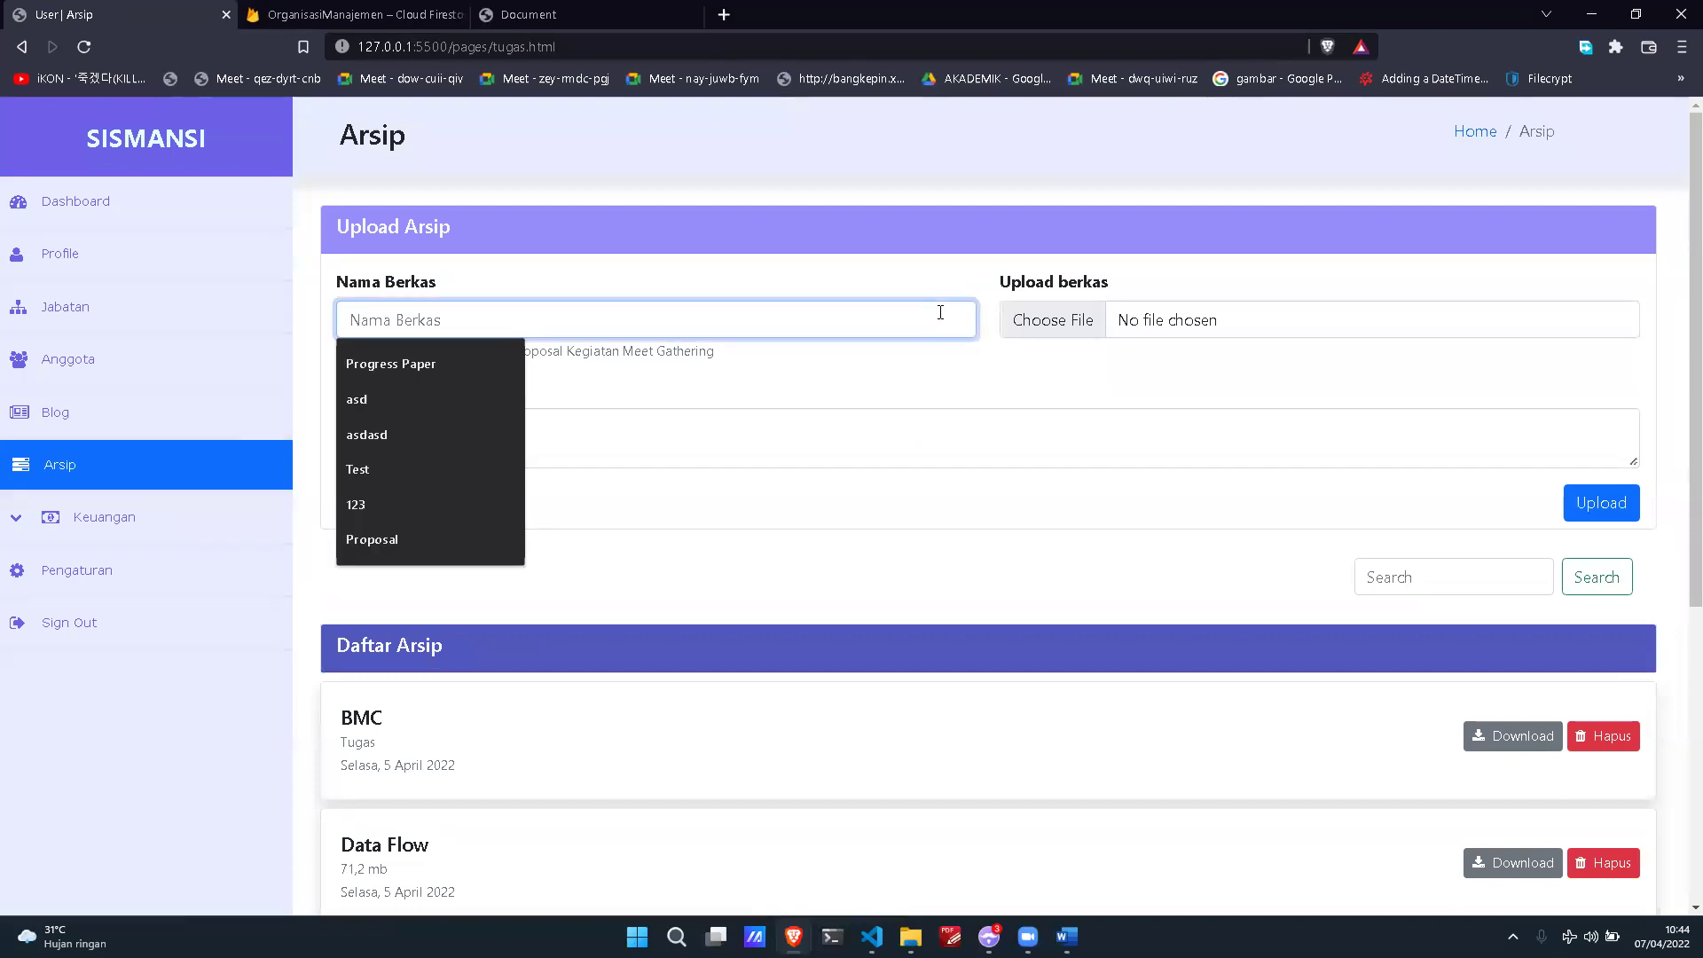
pyautogui.write('Nama Berkas')
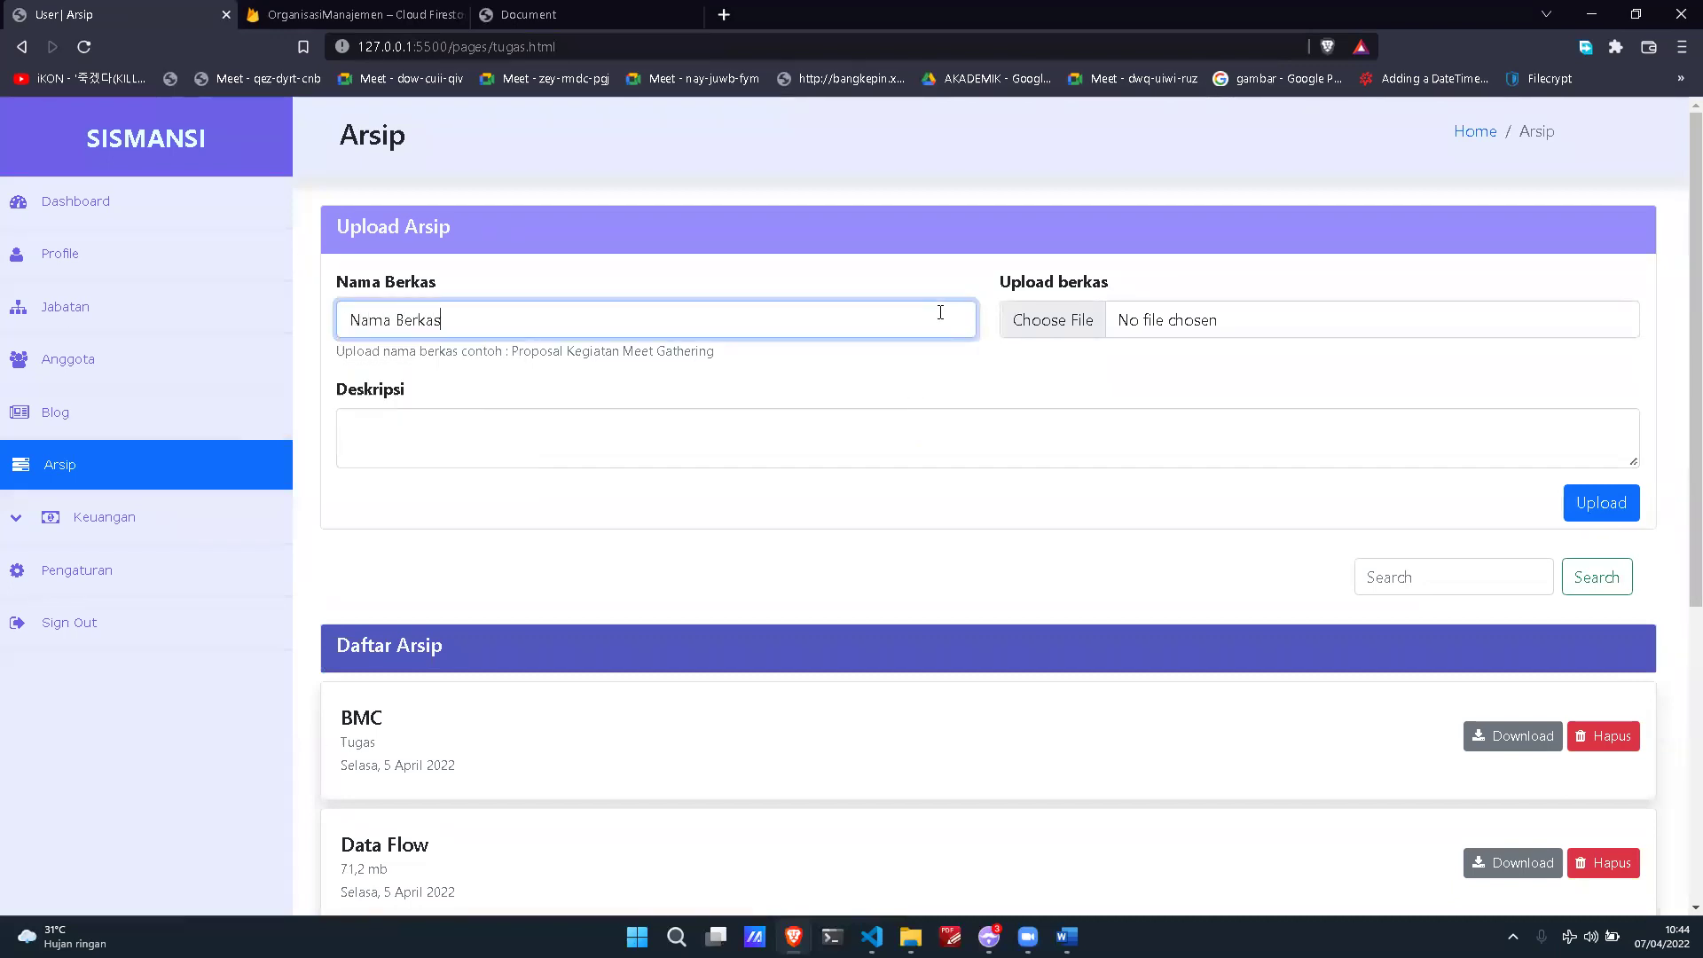
pyautogui.hotkey('ctrl', 'a')
pyautogui.write('Test')
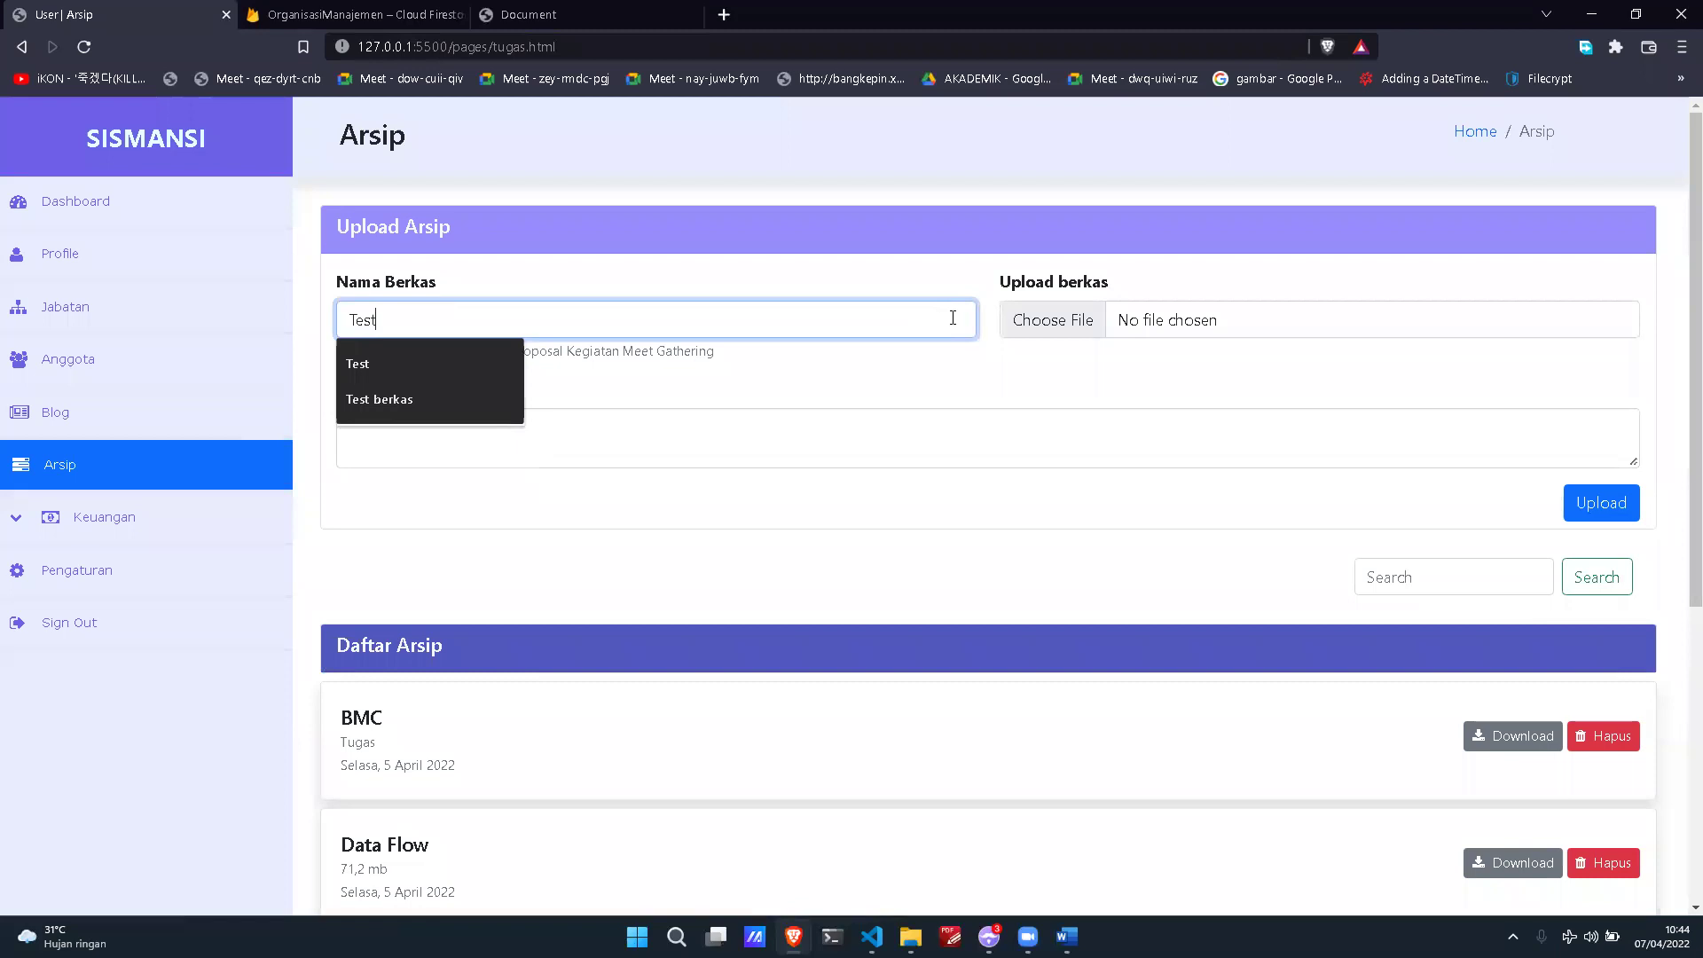
# Step: Attach Laporan Anggota_1649302834130.pdf and add the description 'Ini adalah laporan anggota'
pyautogui.click(1020, 321)
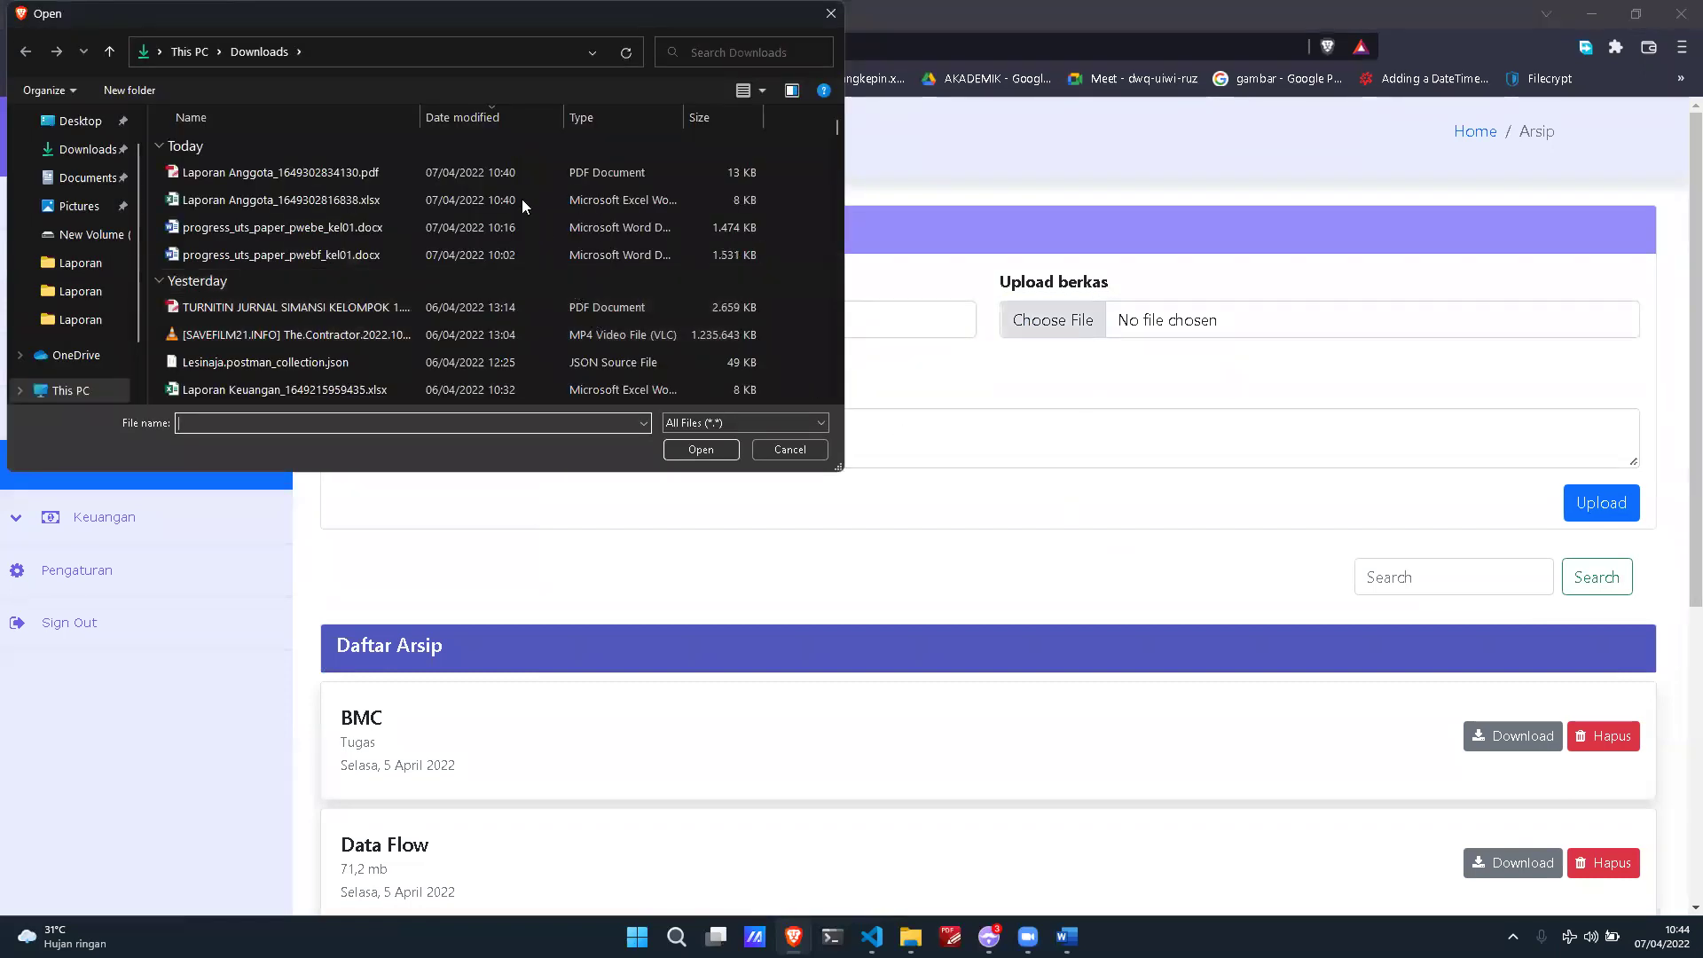
pyautogui.doubleClick(481, 169)
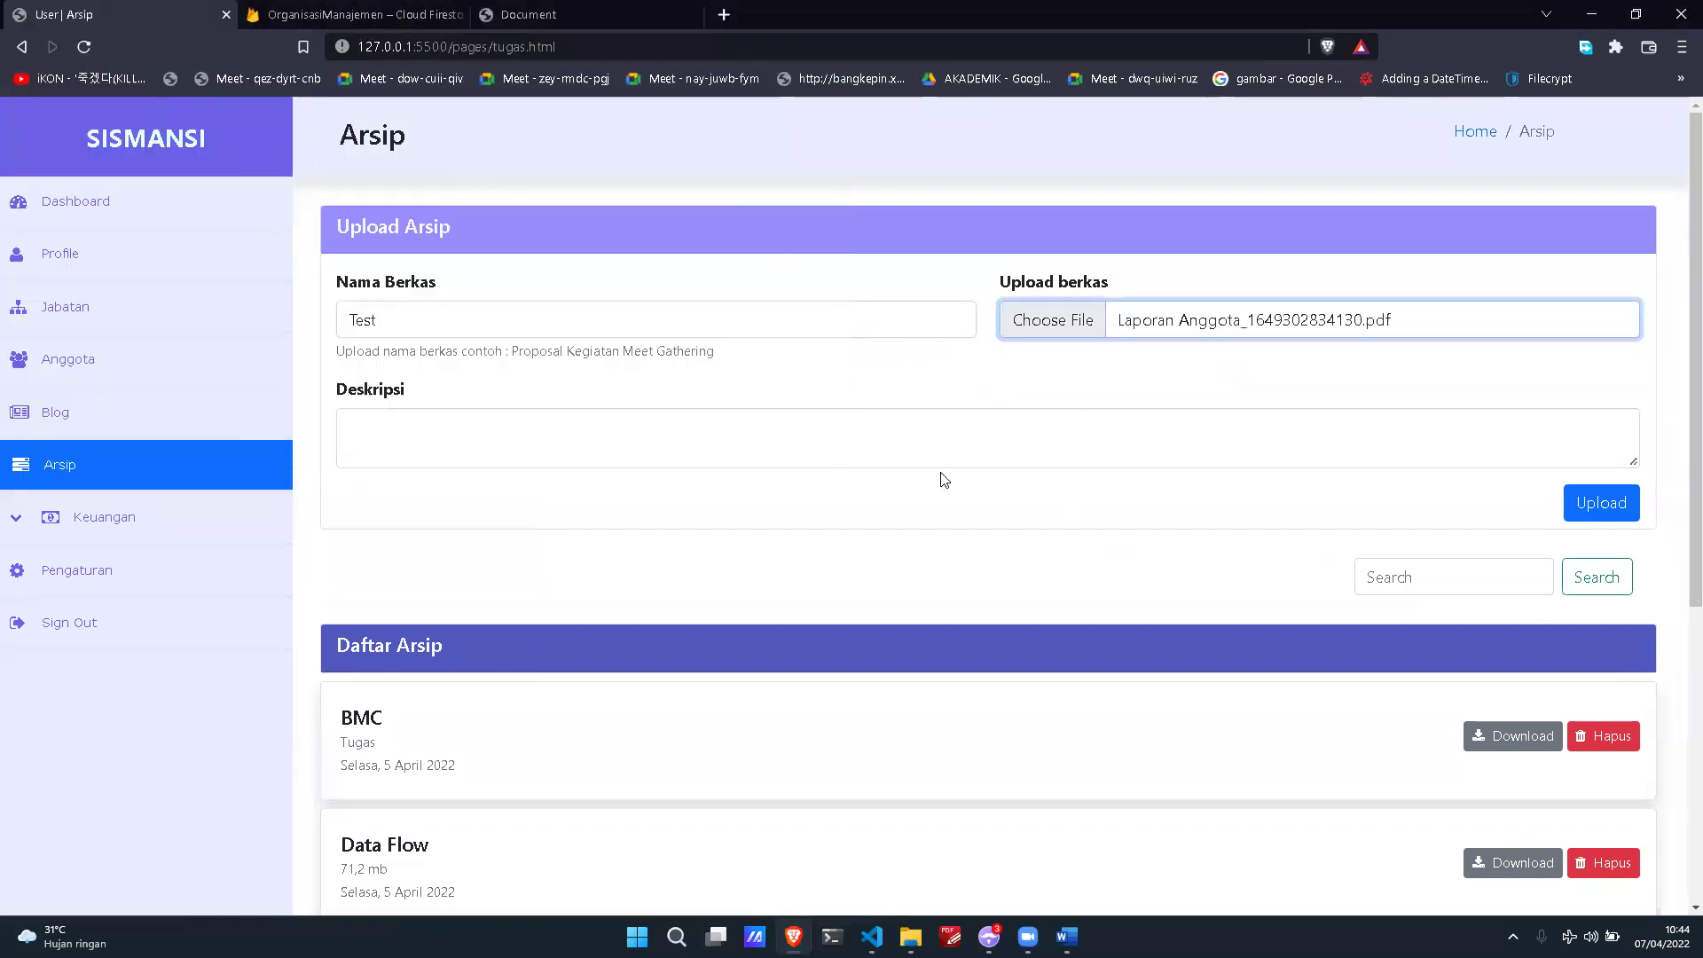
pyautogui.click(938, 426)
pyautogui.write('Ini adalah laporan anggota')
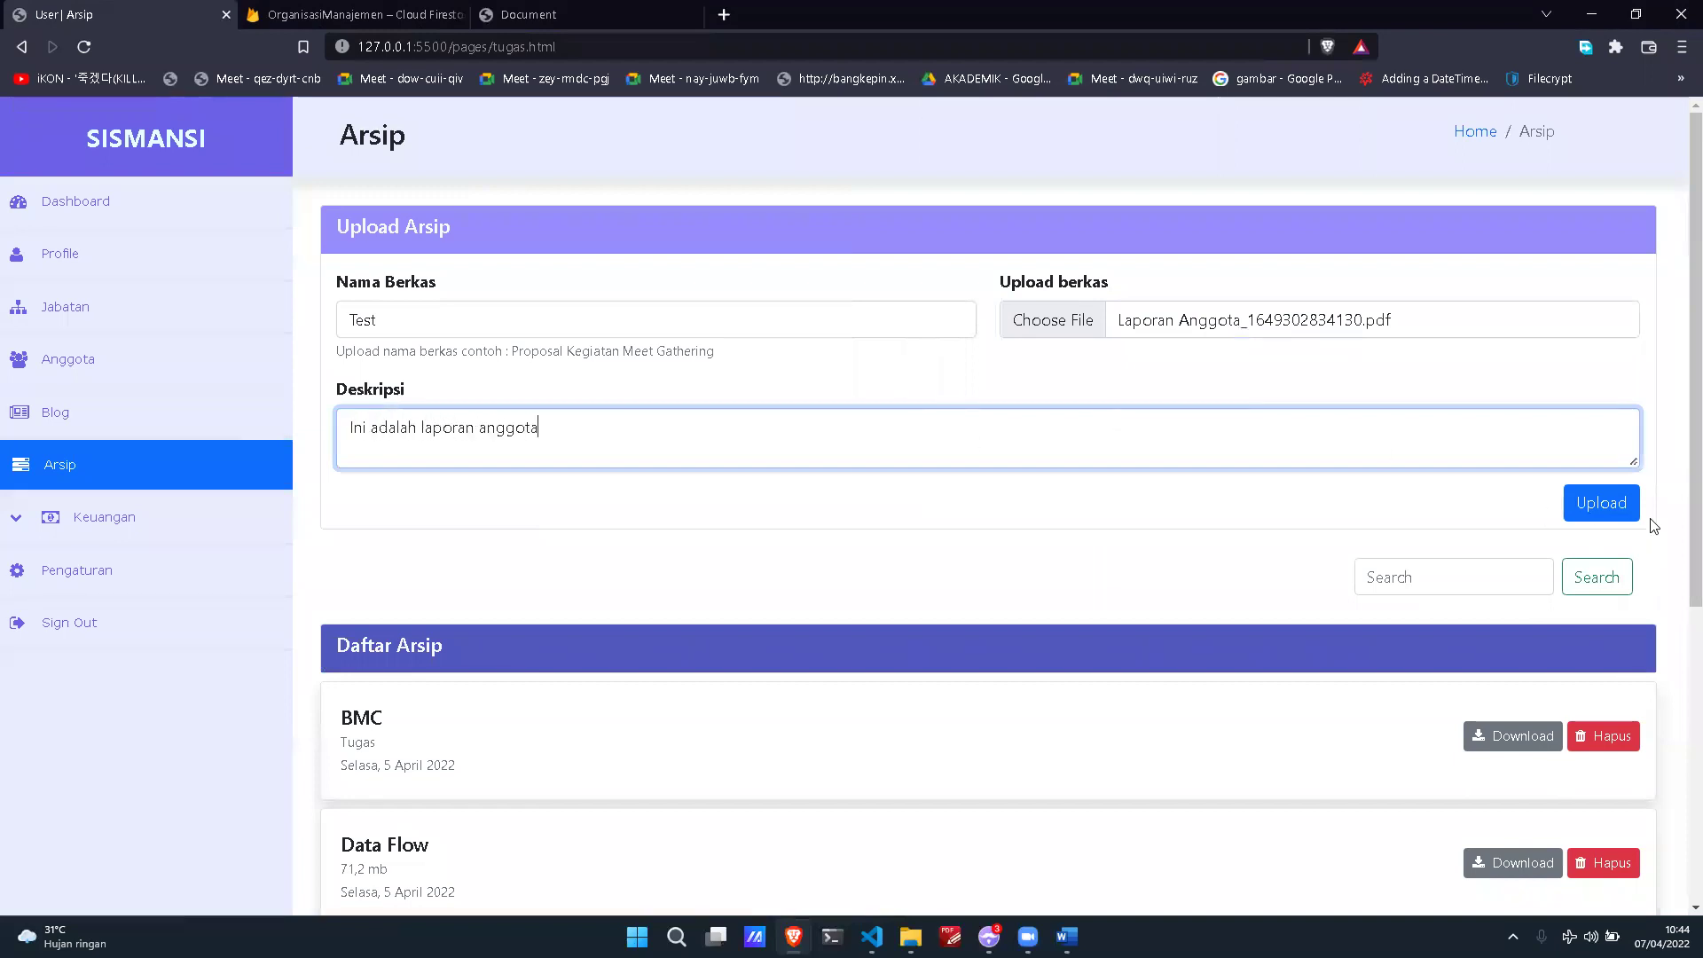
pyautogui.scroll(-1, 1654, 526)
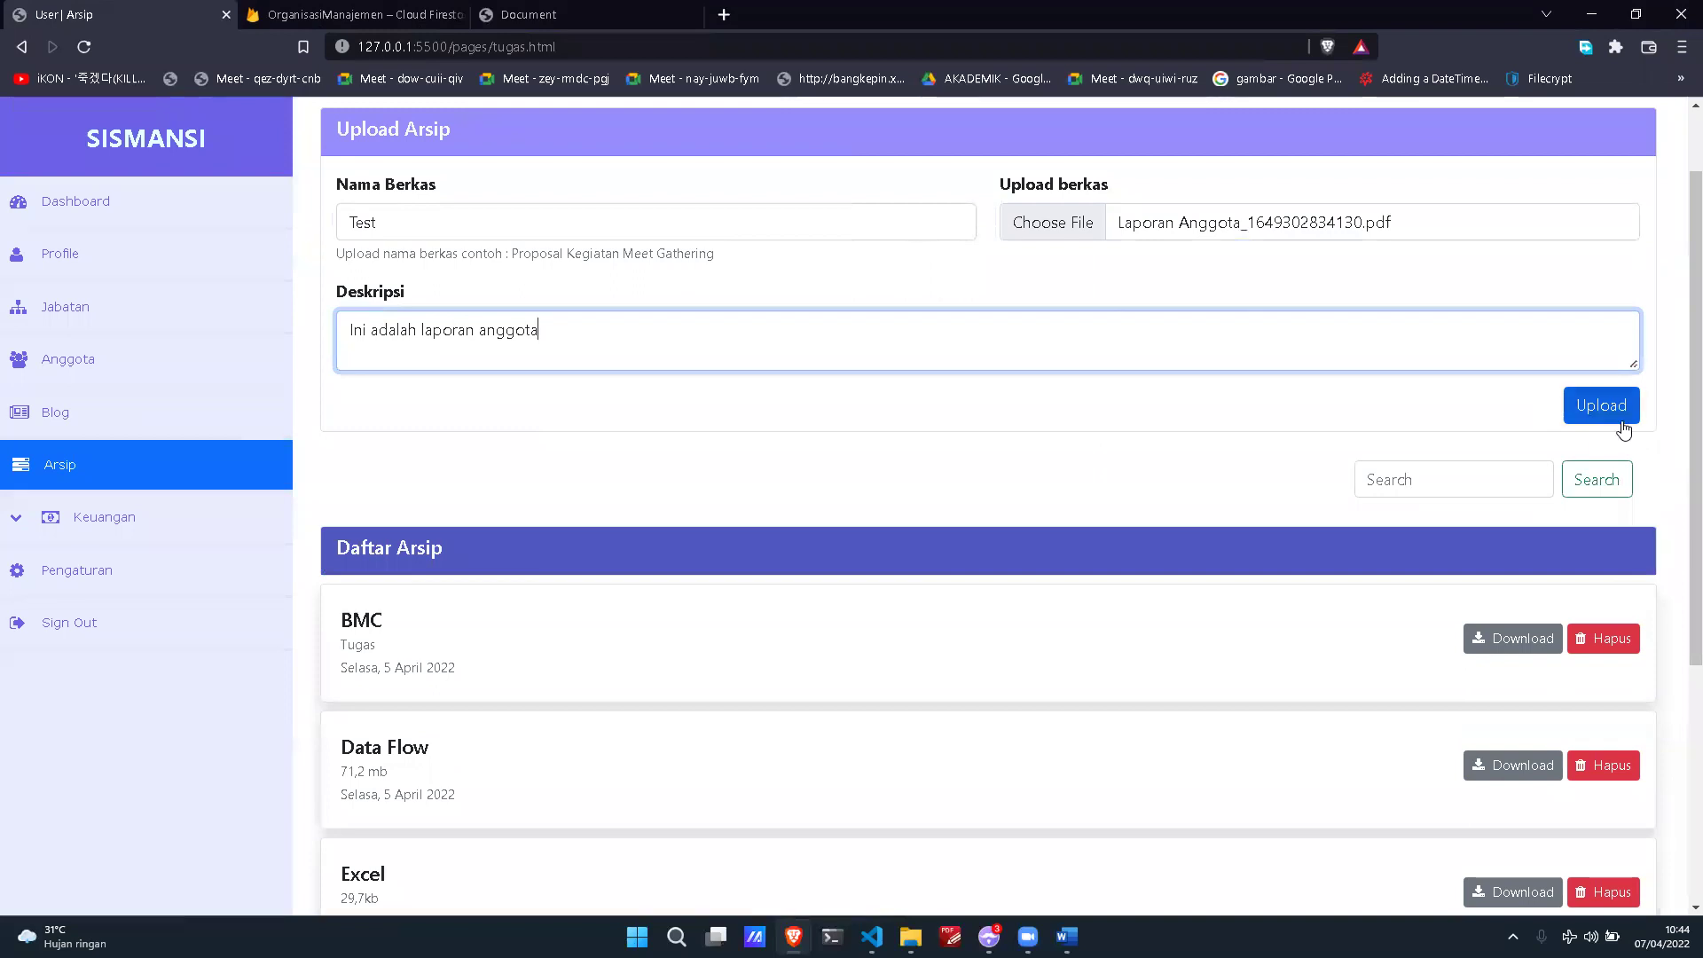
pyautogui.click(1620, 417)
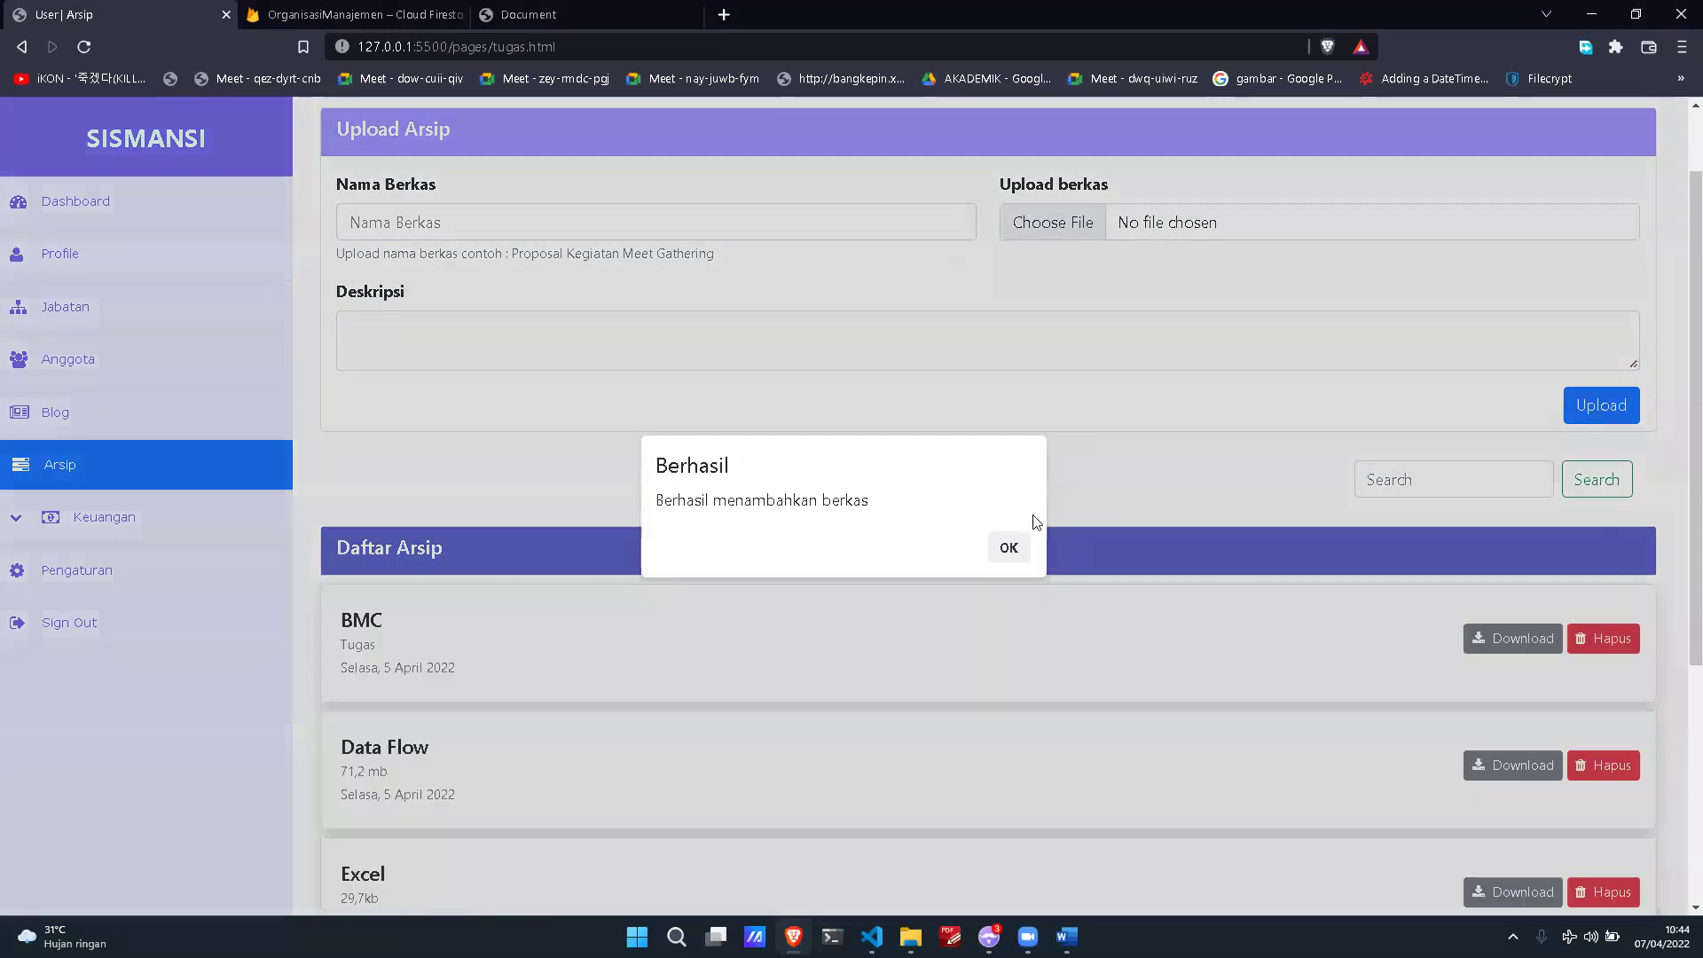
# Step: Upload the Test file, dismiss the success alert, and filter the archive list by 'Test'
pyautogui.click(1010, 545)
pyautogui.click(1455, 472)
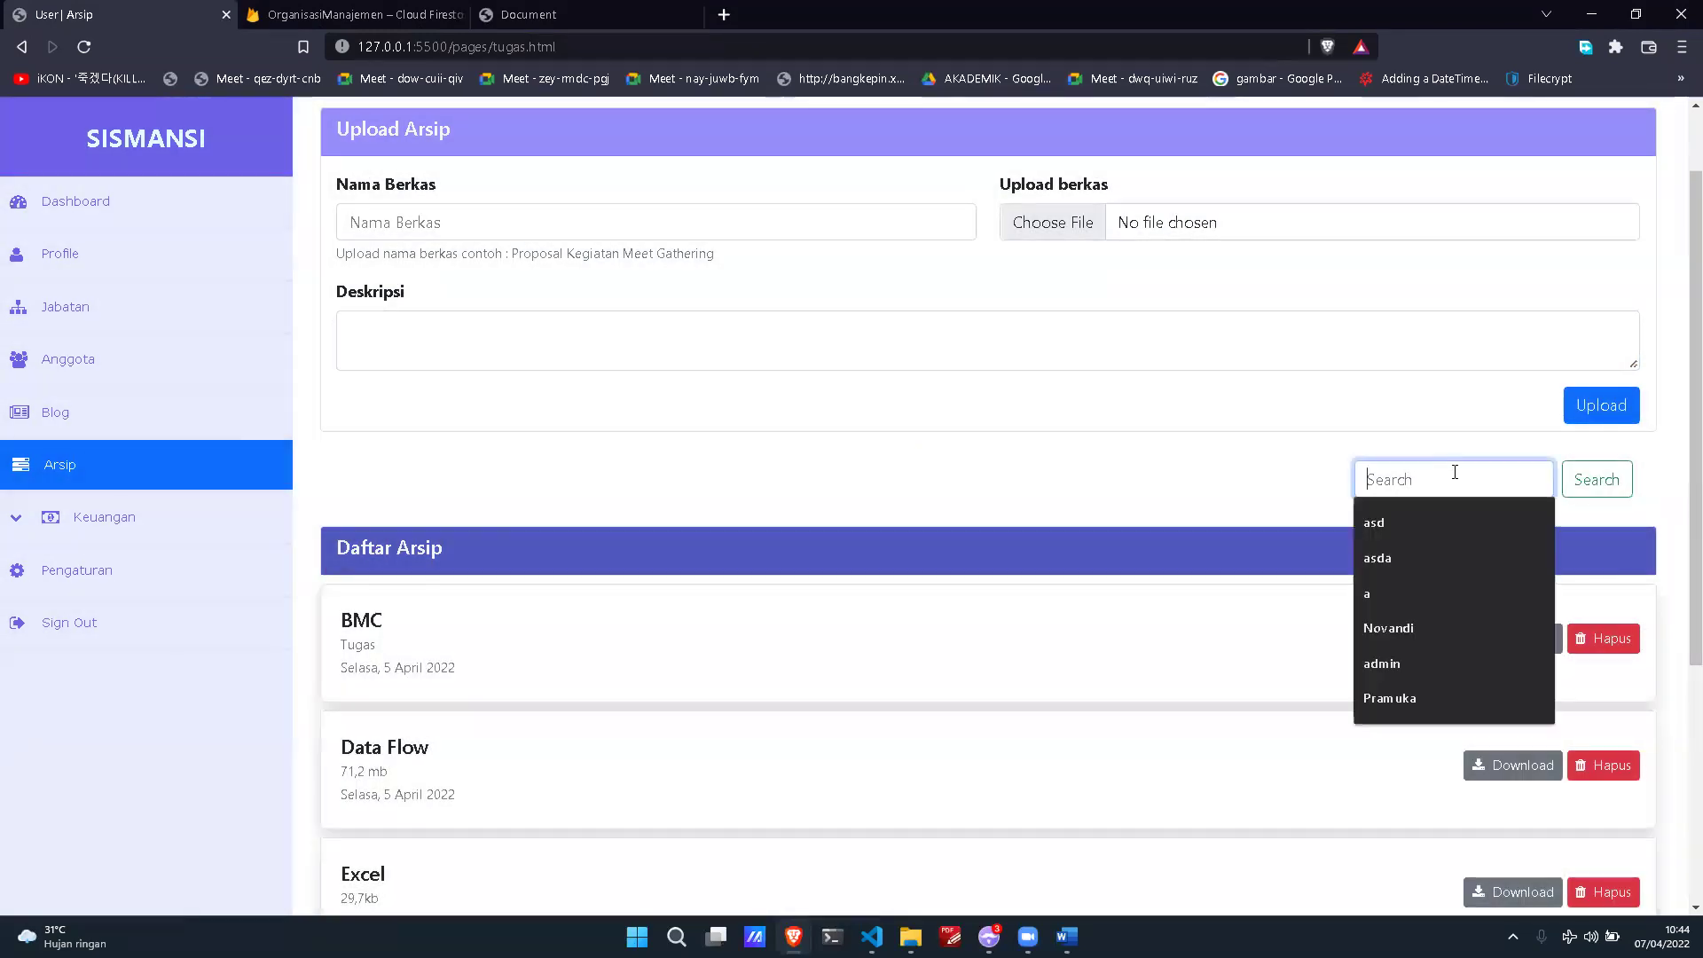
pyautogui.write('Test')
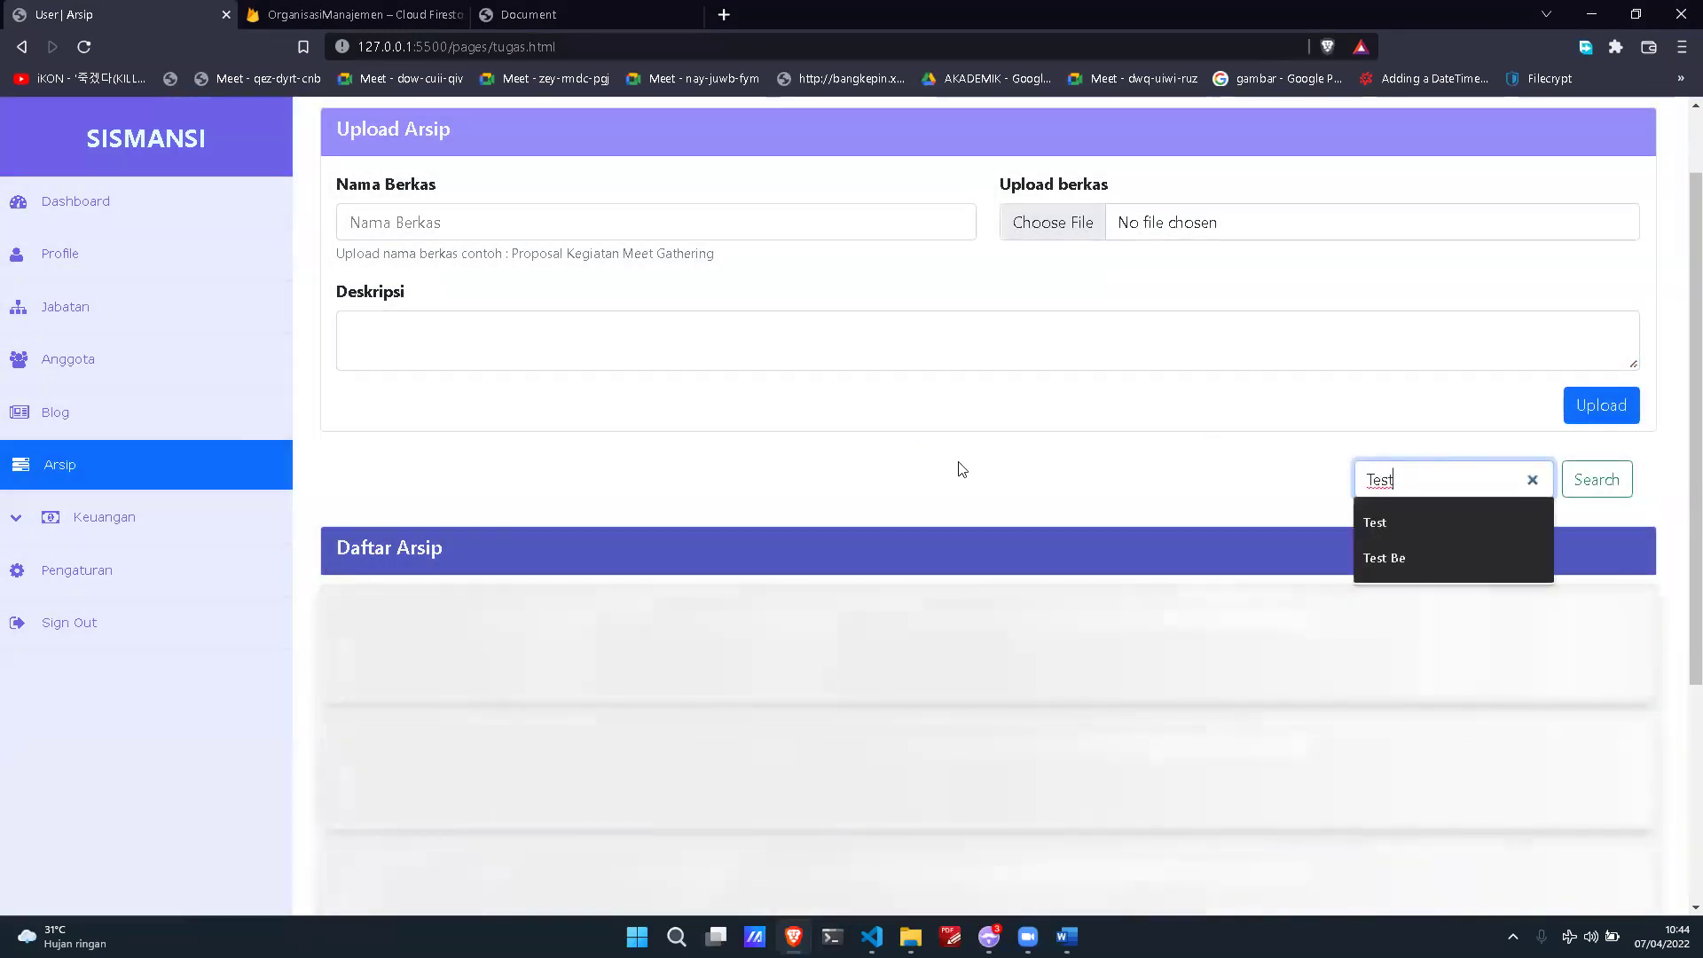
pyautogui.click(1200, 475)
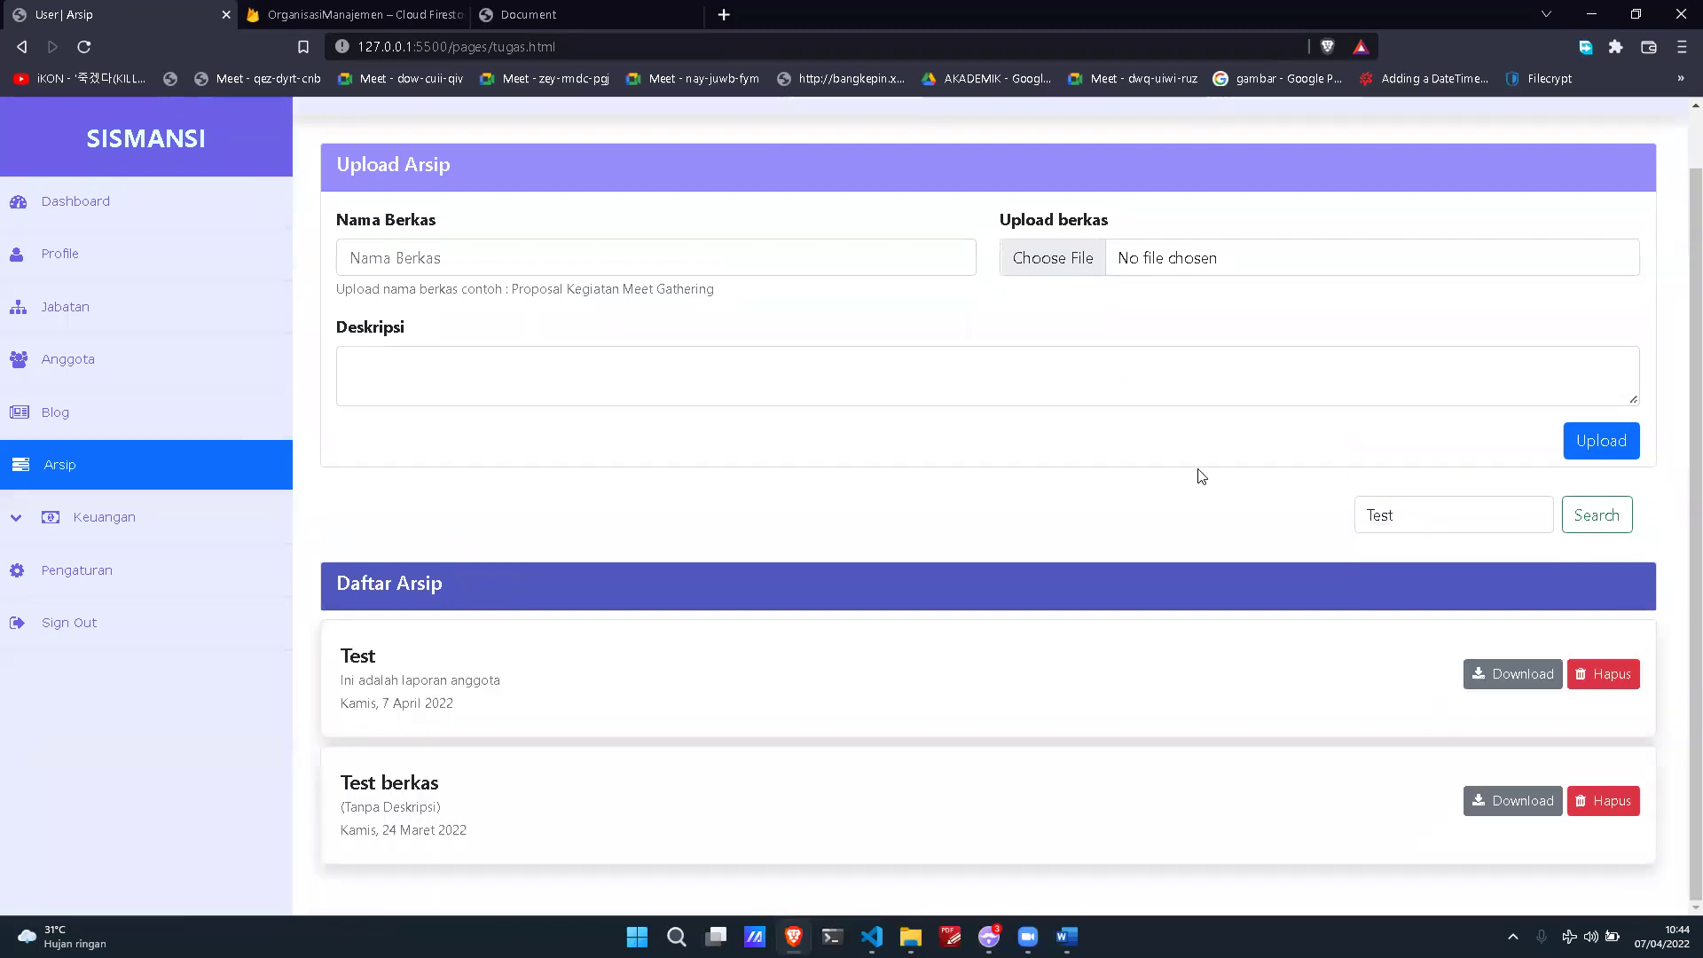
# Step: Download the Test entry's file from its Daftar Arsip card
pyautogui.moveTo(337, 663); pyautogui.dragTo(510, 674)
pyautogui.click(853, 711)
pyautogui.moveTo(339, 655); pyautogui.dragTo(464, 725)
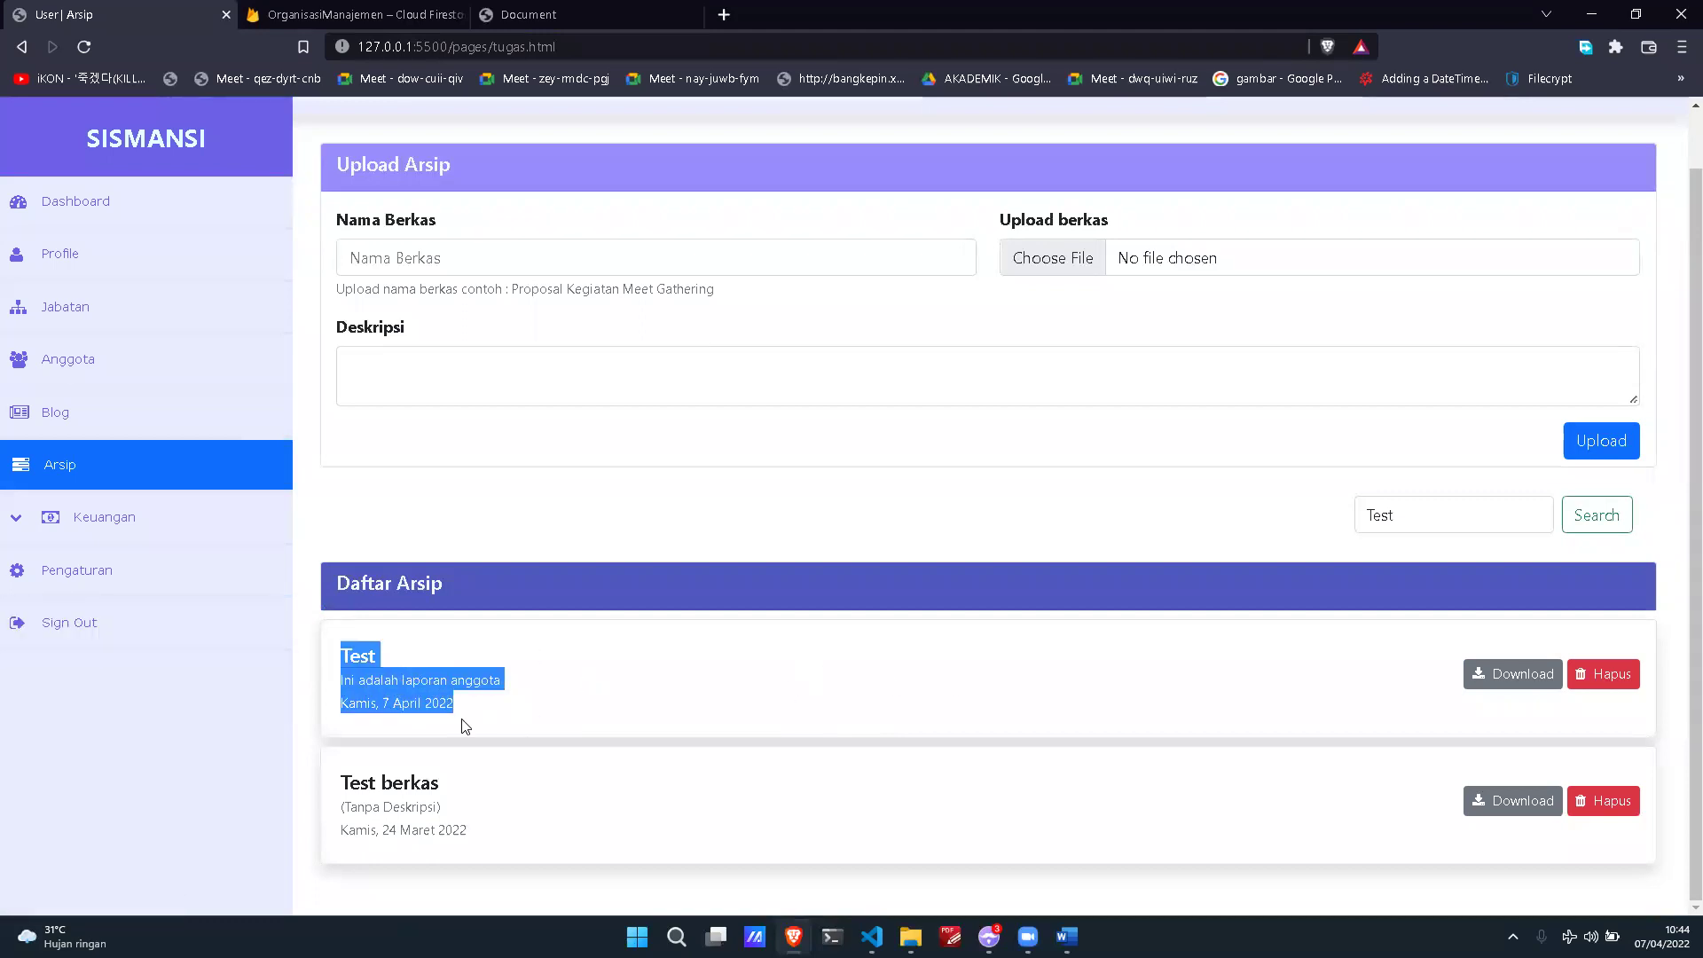
pyautogui.click(1471, 695)
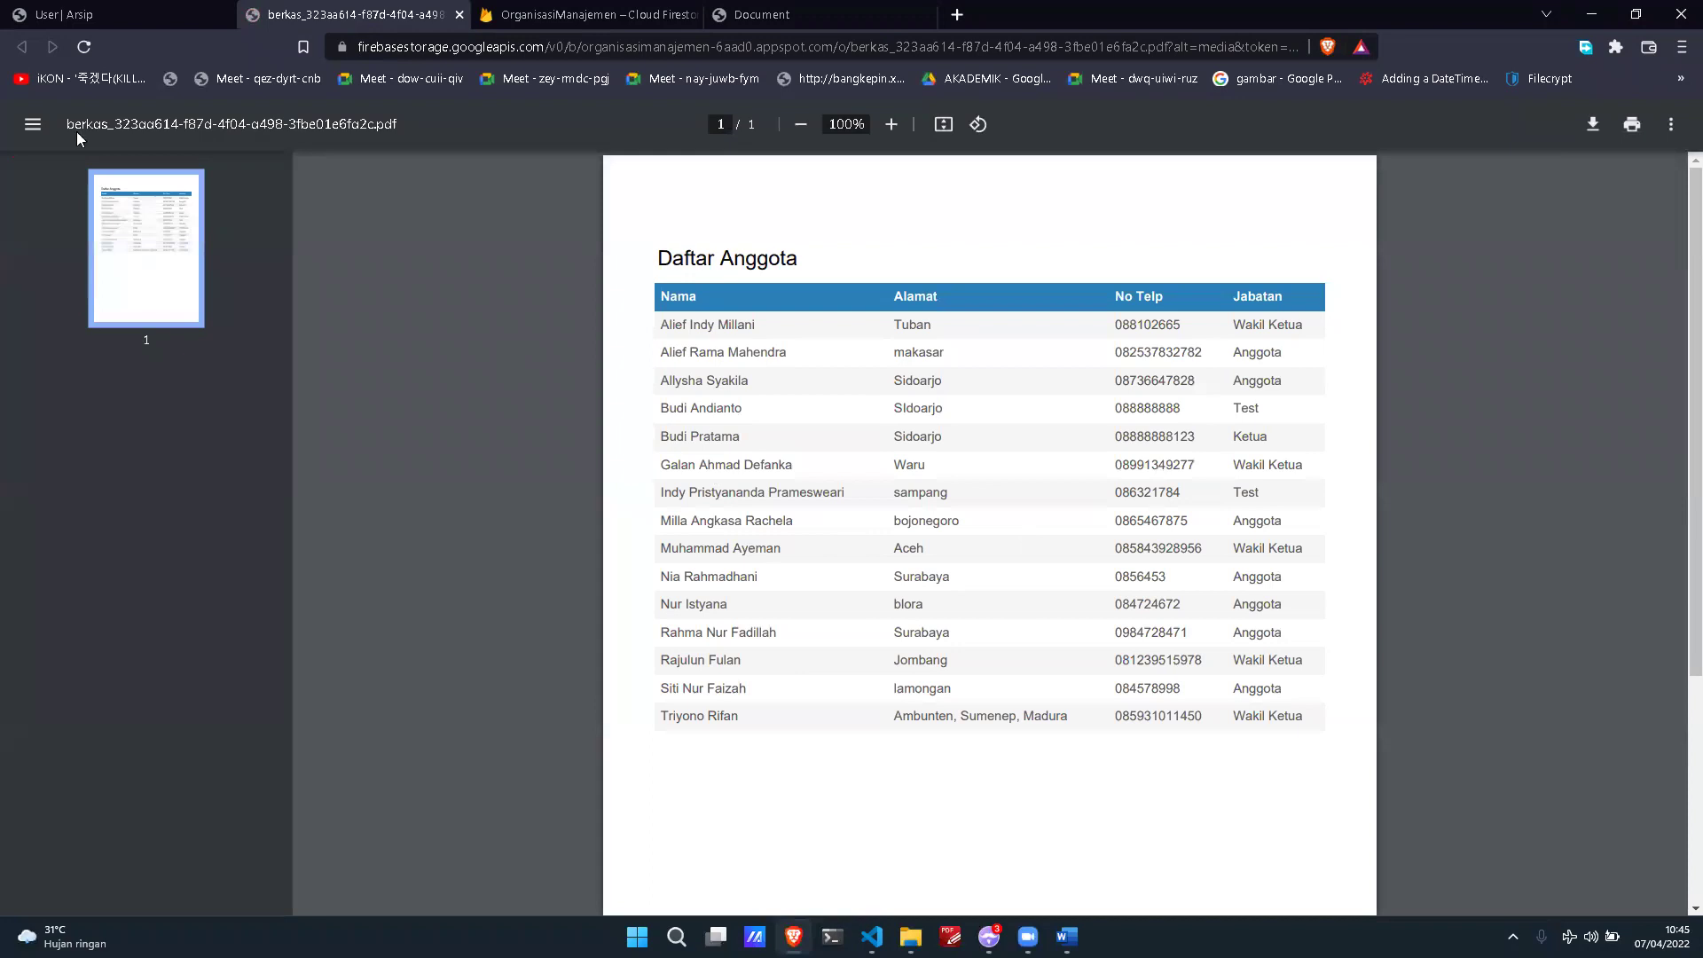
# Step: Return from the Daftar Anggota PDF to the Arsip tab, reopen the Test file, and come back
pyautogui.click(58, 14)
pyautogui.click(1490, 684)
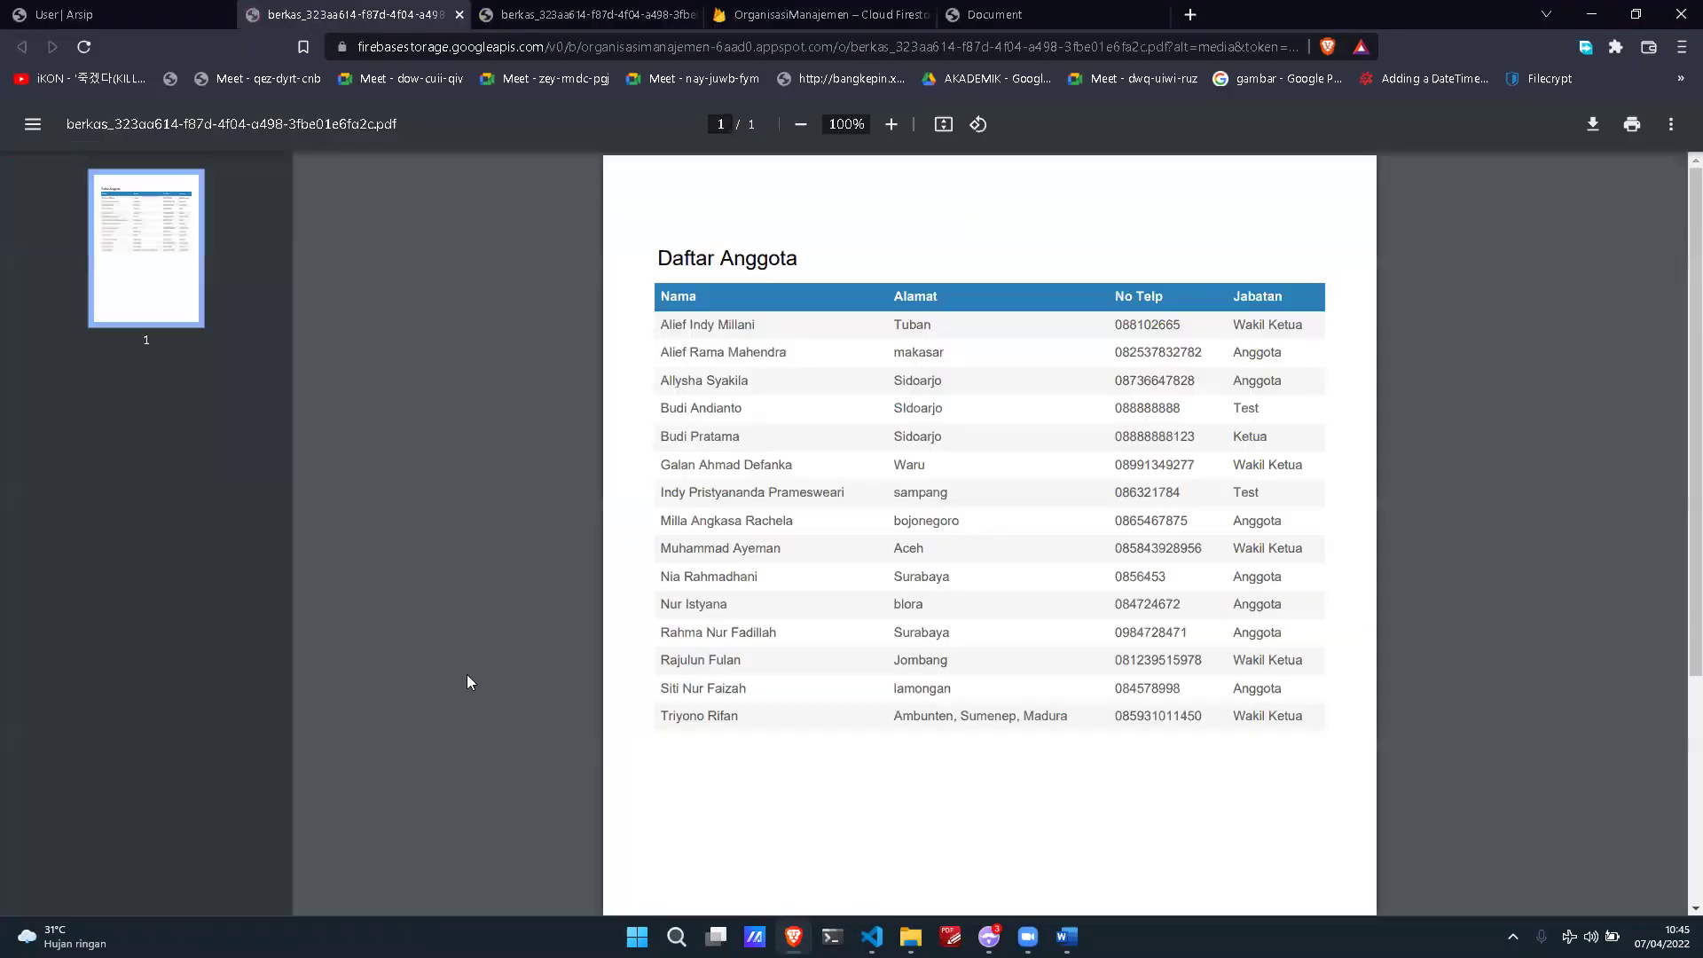
pyautogui.click(42, 9)
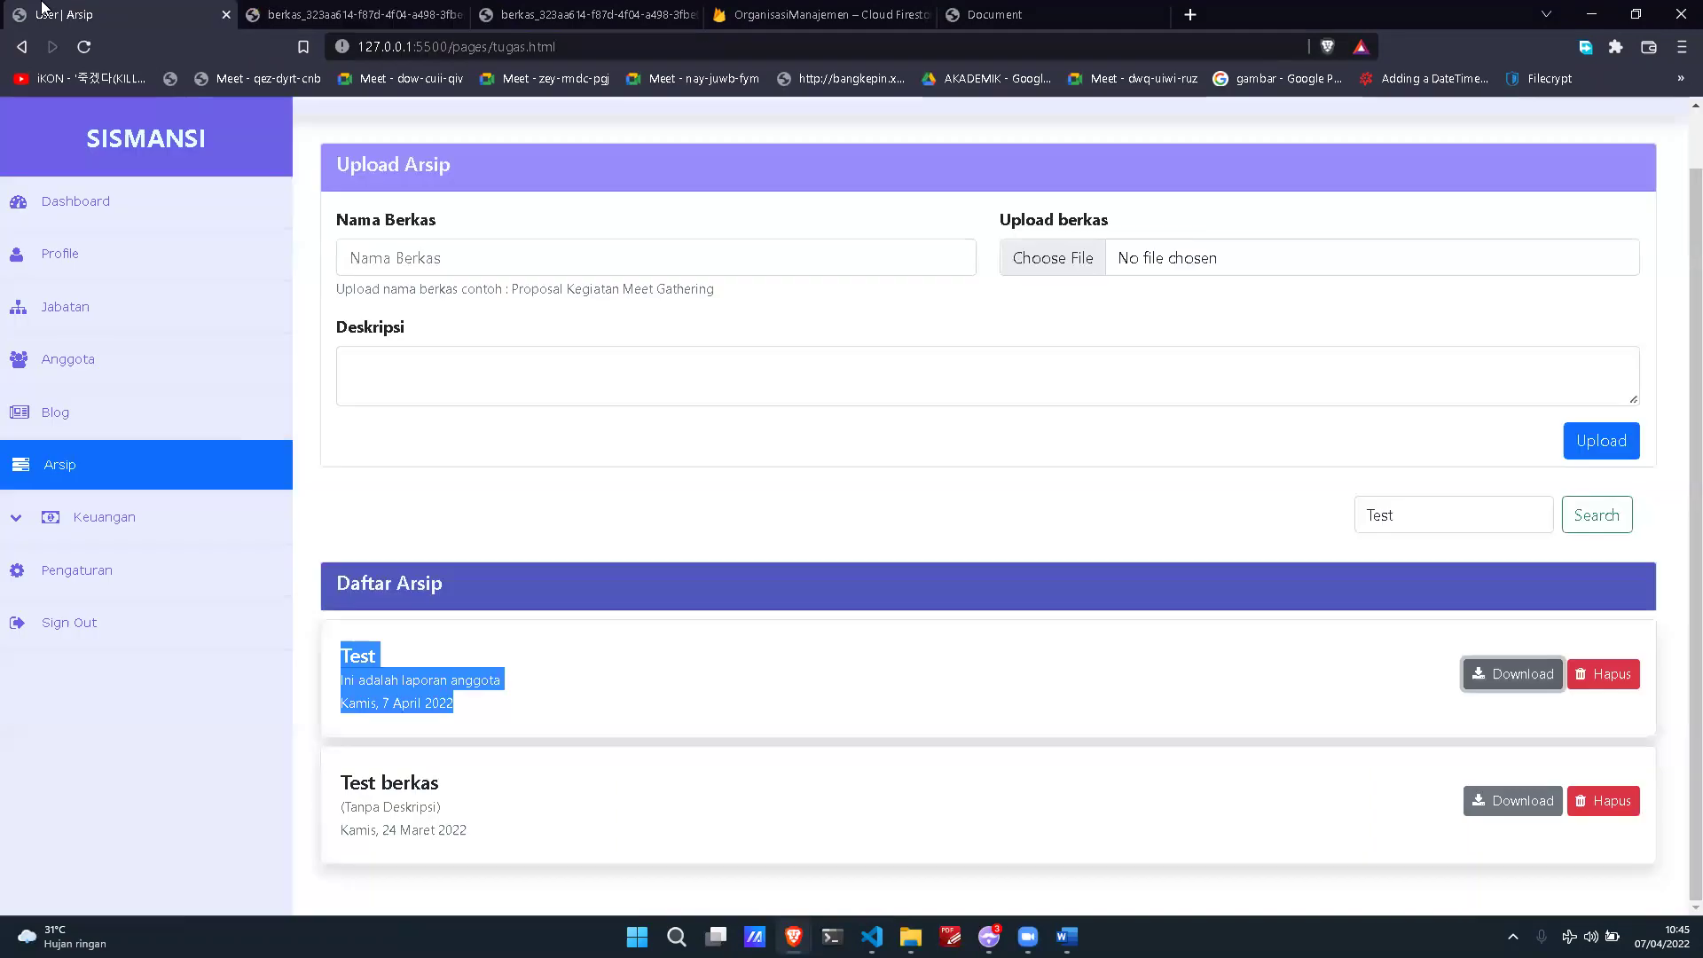
pyautogui.click(1316, 742)
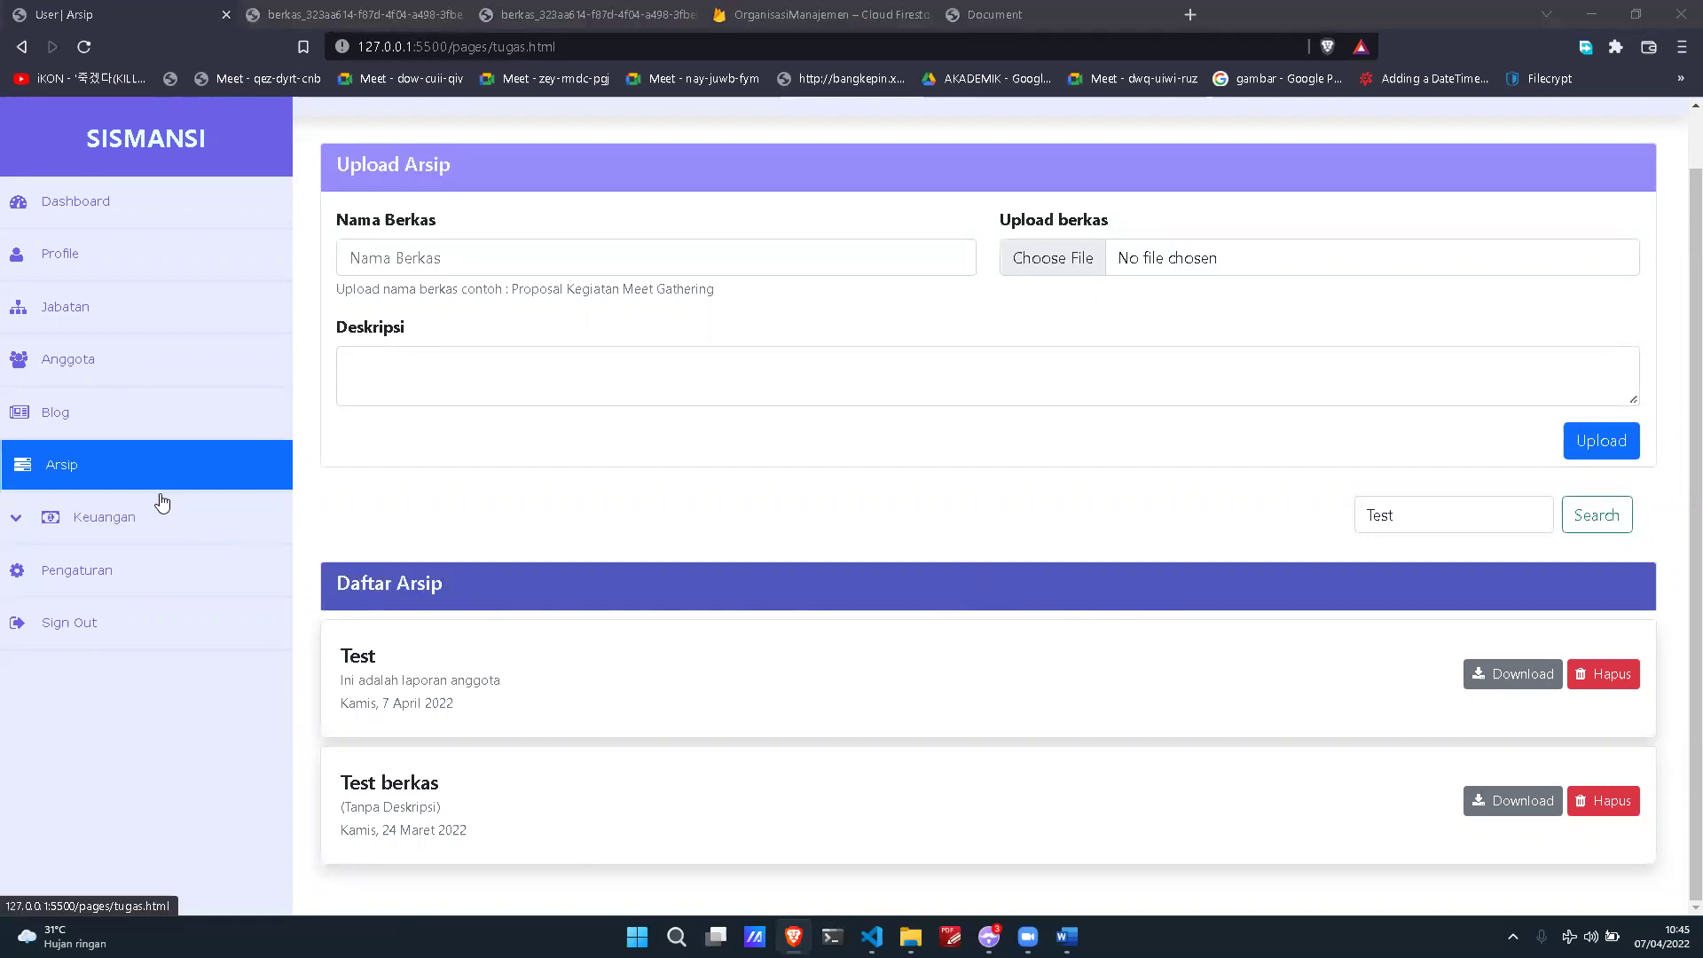
# Step: Expand Keuangan and open the Kas page with the Buat Tagihan Kas form
pyautogui.click(167, 530)
pyautogui.click(159, 570)
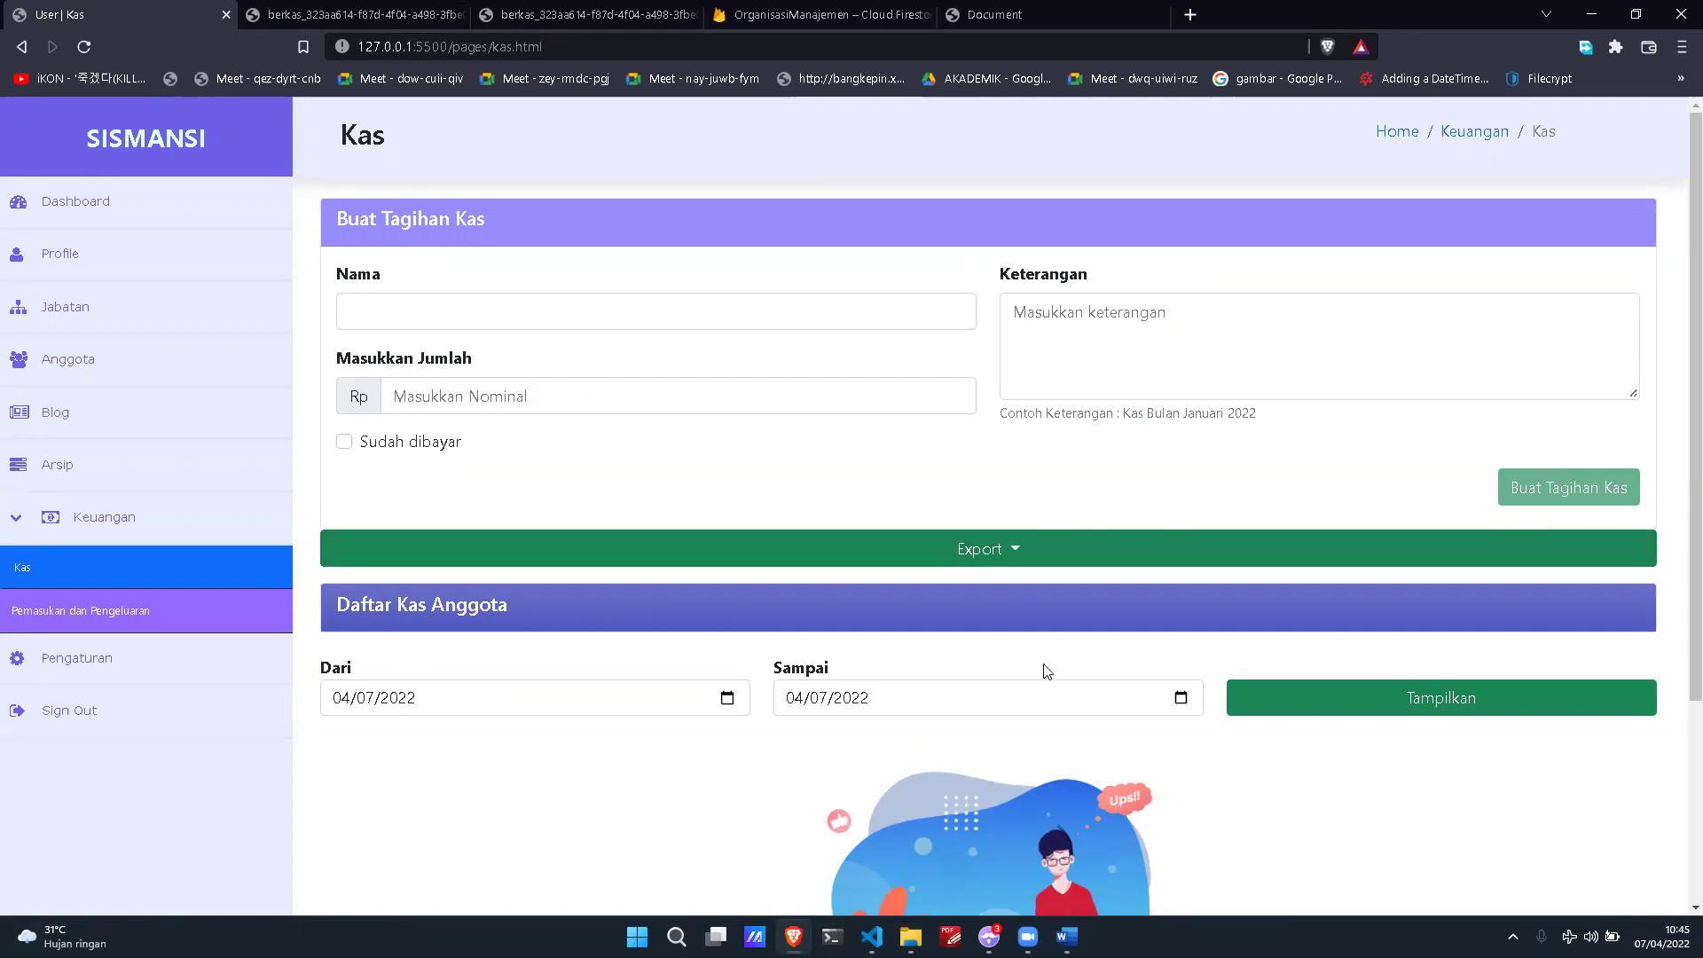
# Step: Type part of a member's name in the Nama field and accept the first suggestion
pyautogui.scroll(-3, 1047, 667)
pyautogui.scroll(2, 1046, 666)
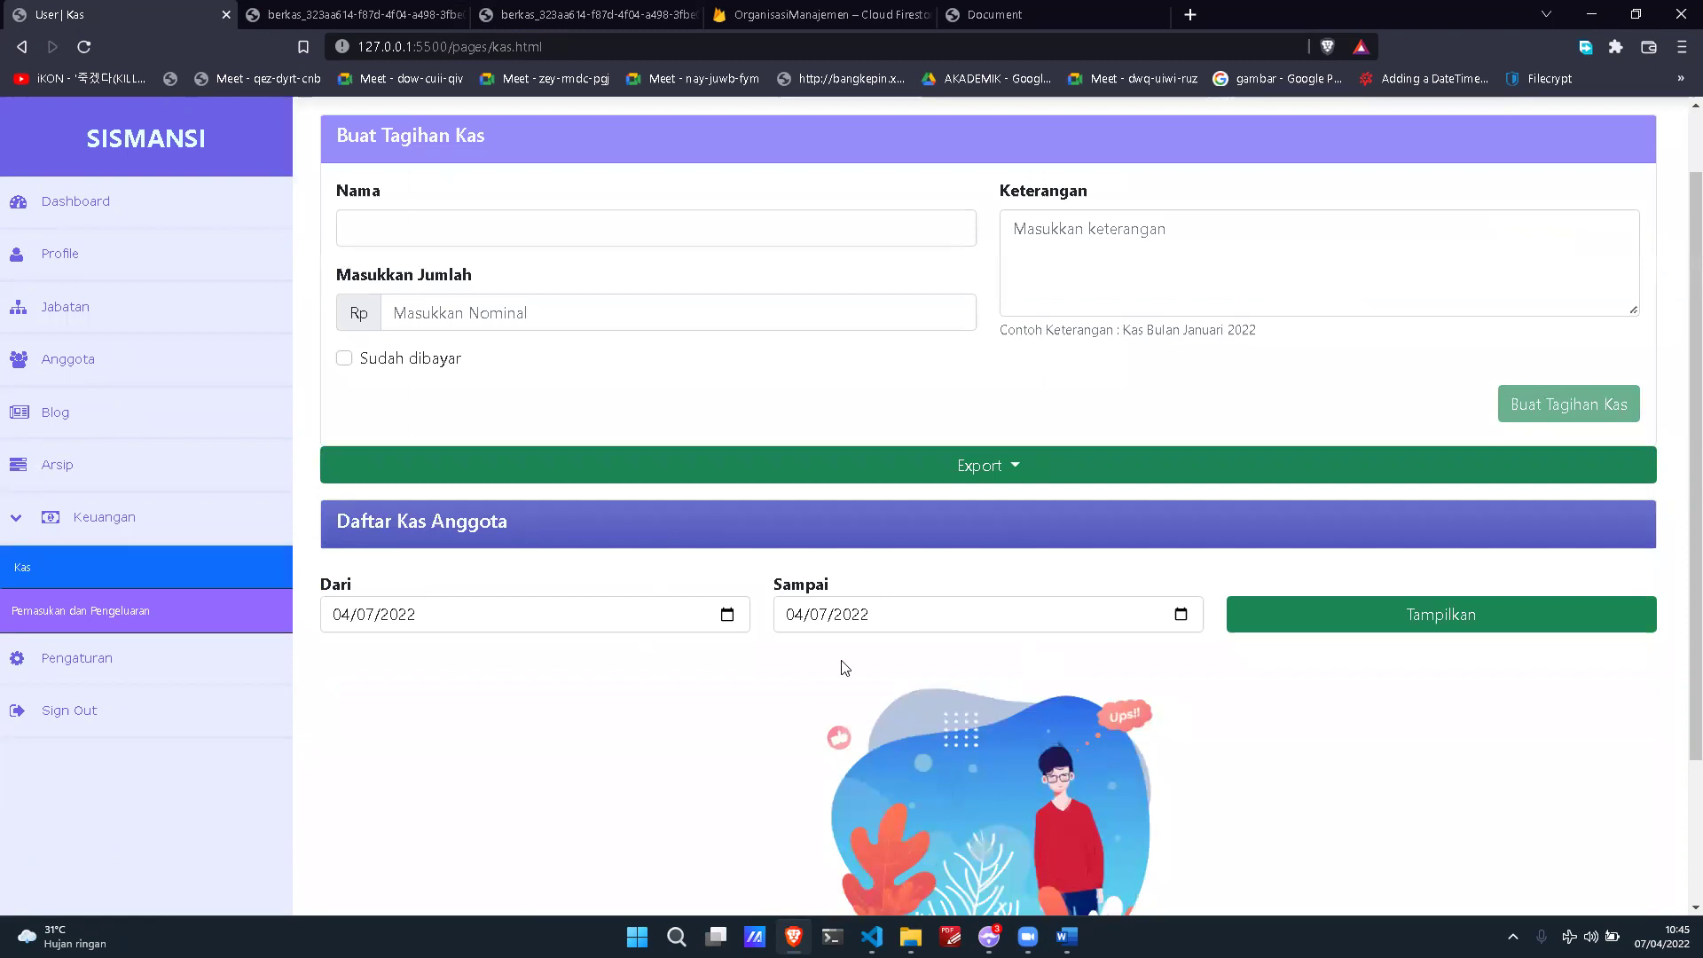
pyautogui.scroll(1, 841, 661)
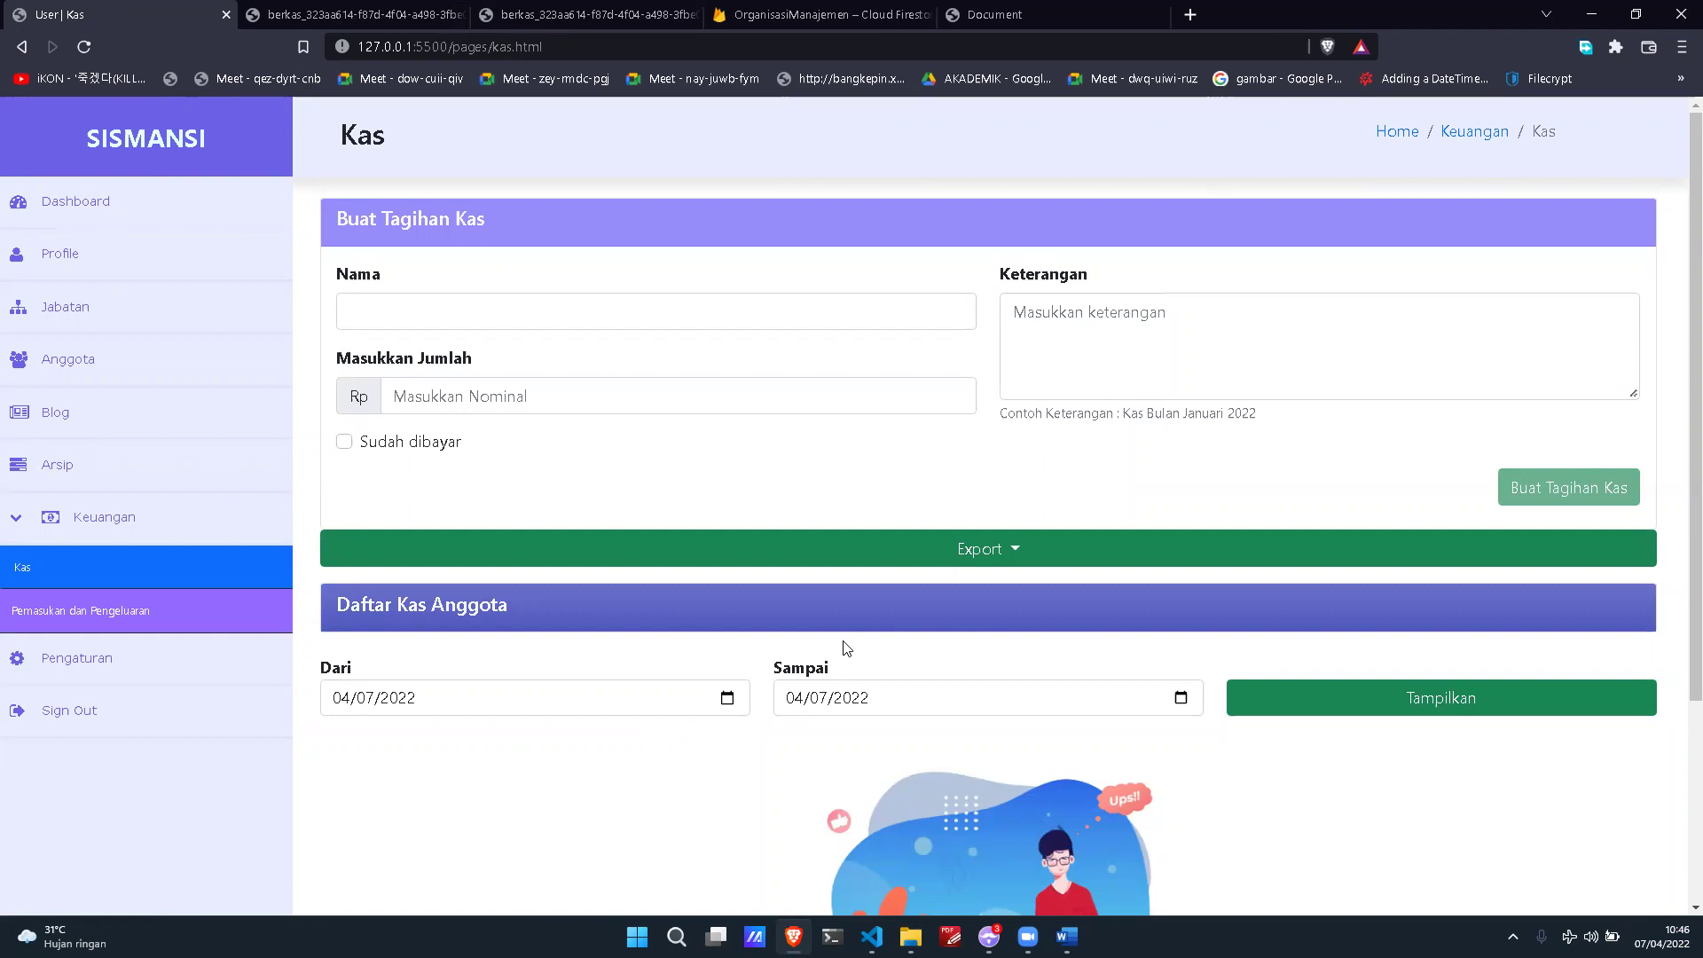
pyautogui.click(869, 394)
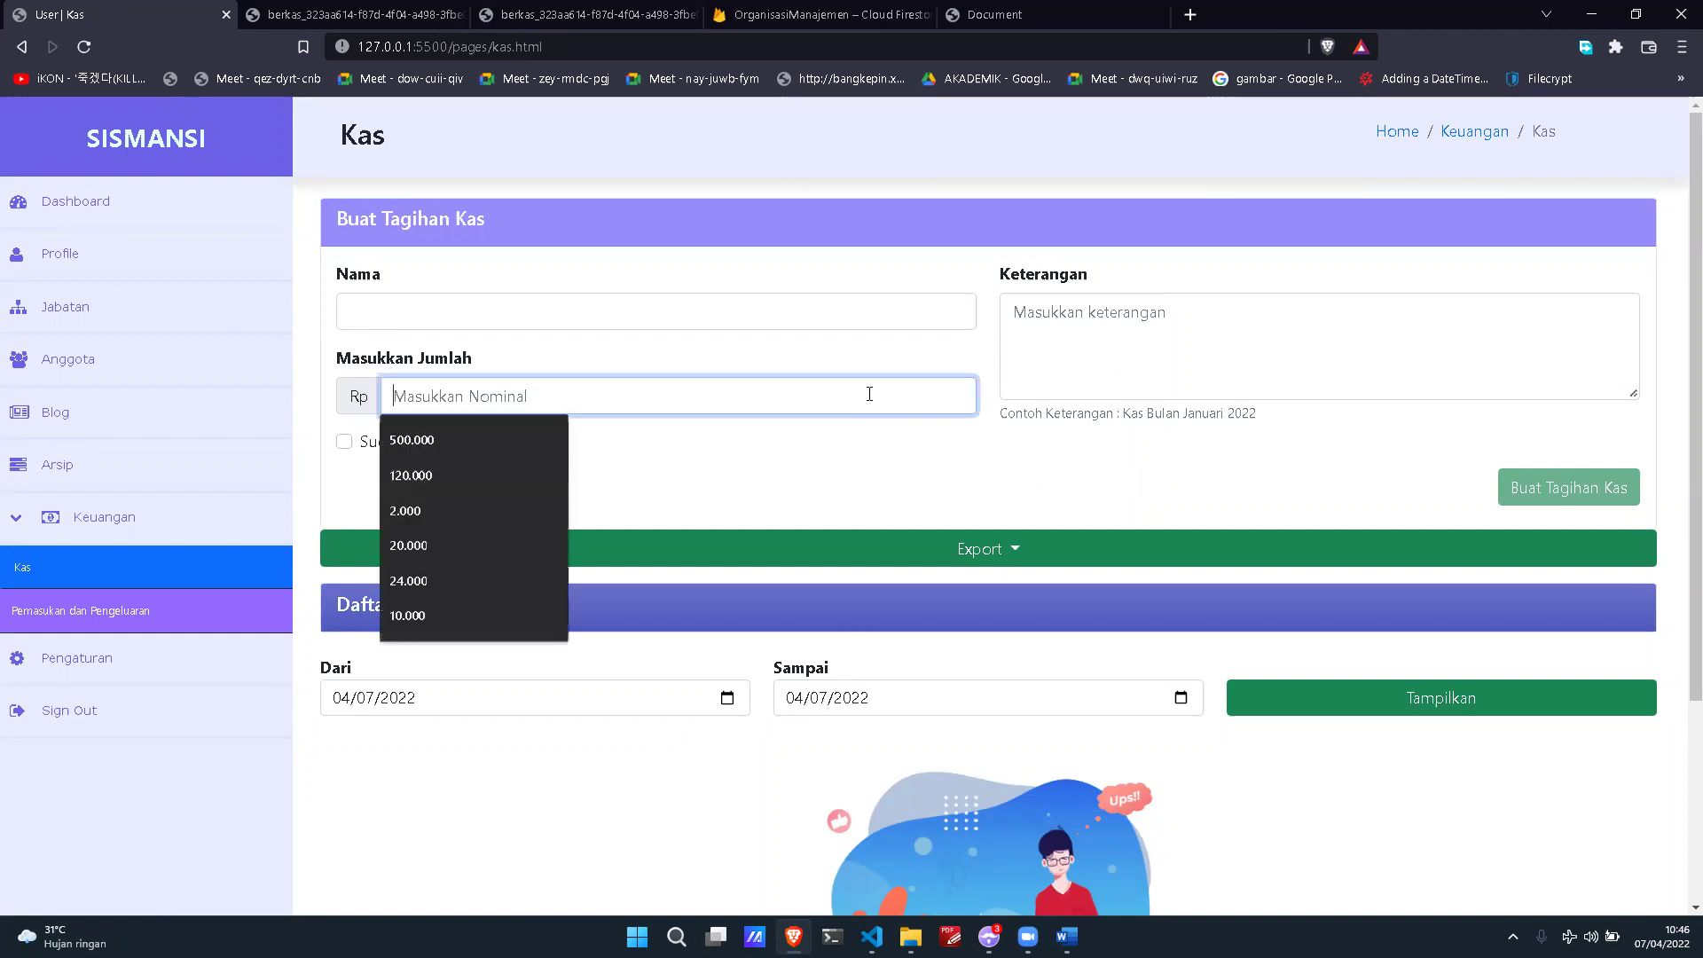
pyautogui.click(1057, 373)
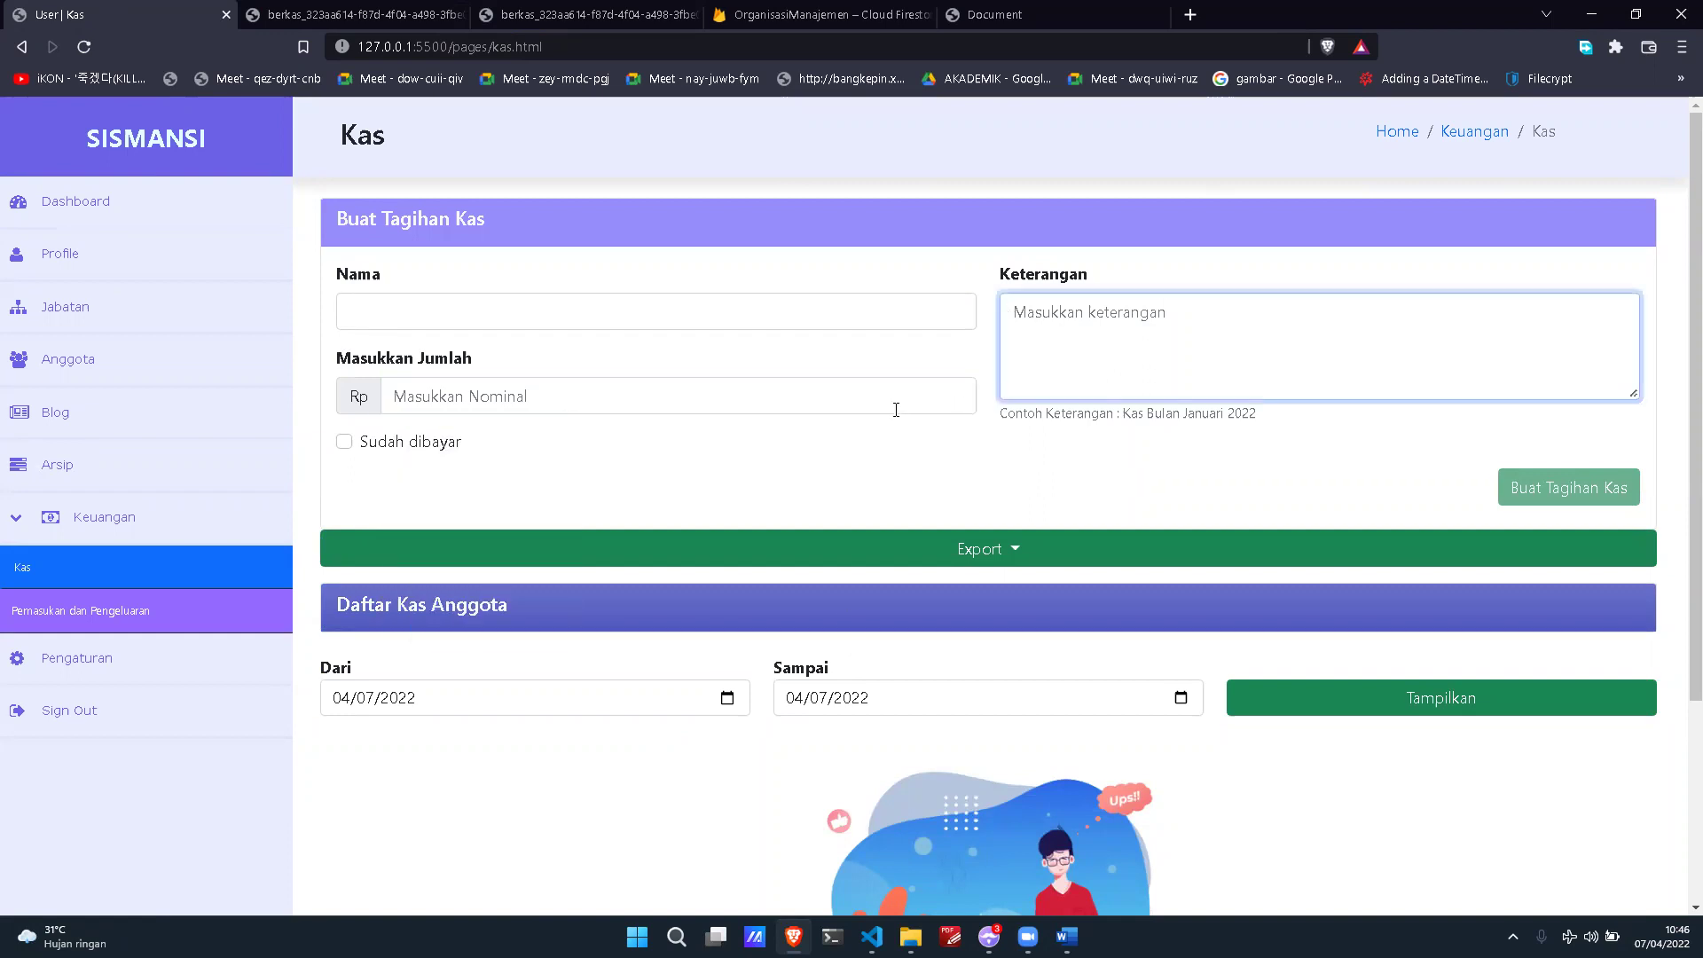
pyautogui.click(878, 320)
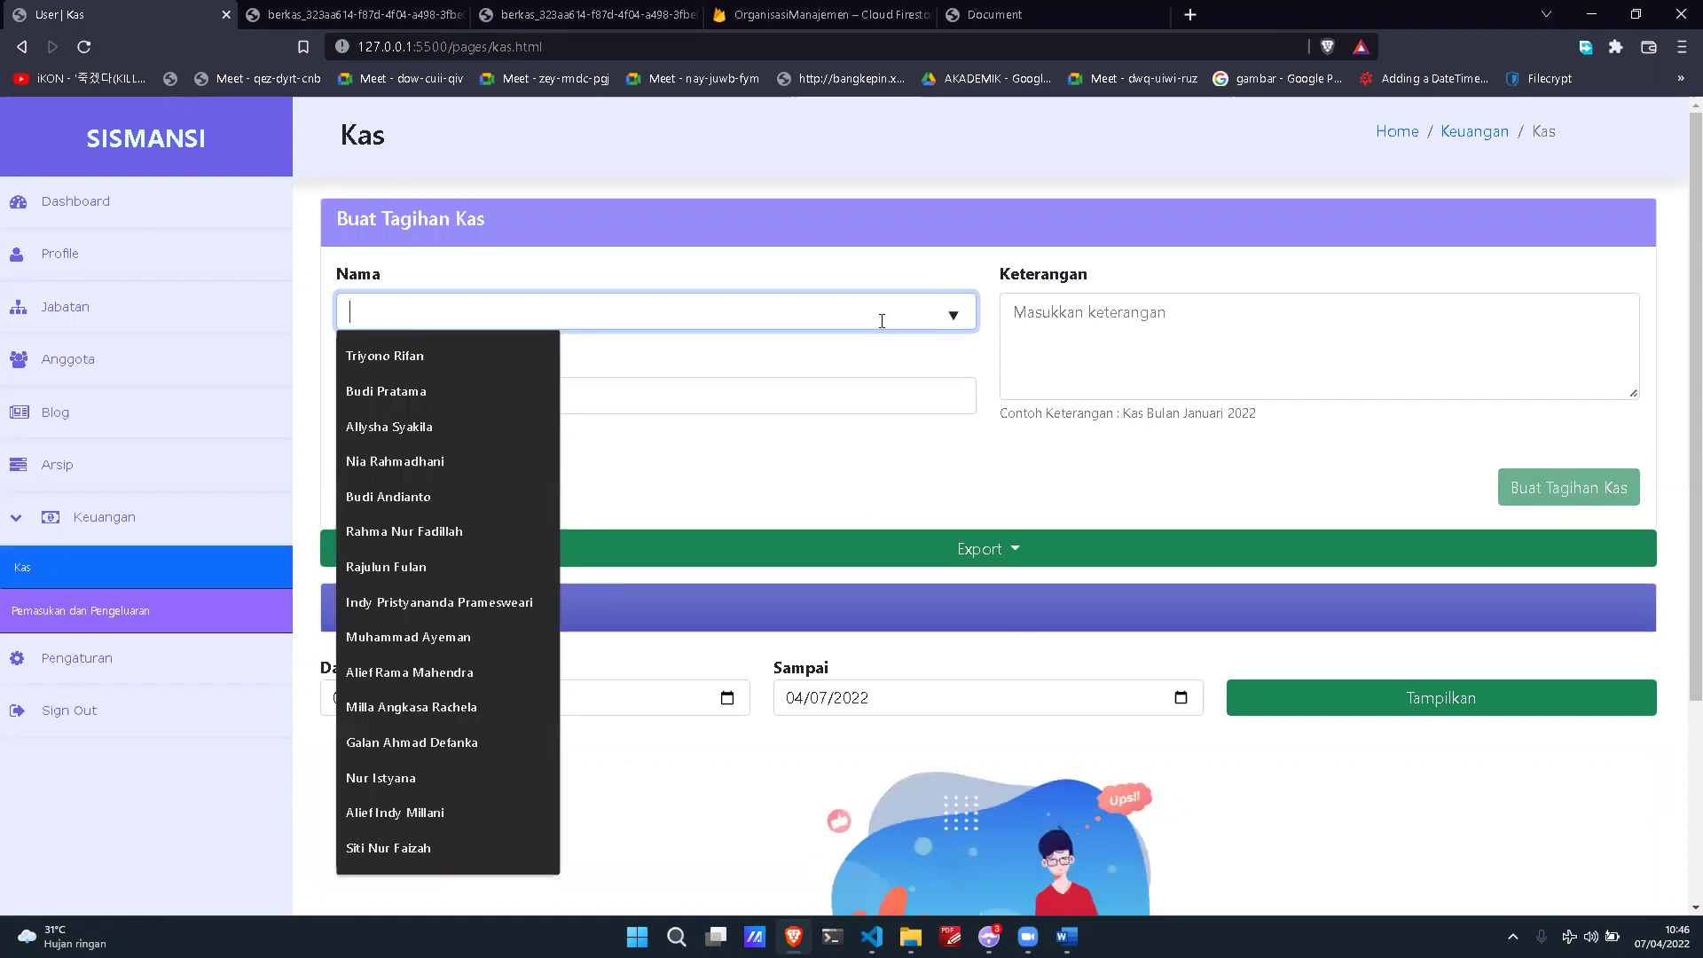
pyautogui.write('Bud')
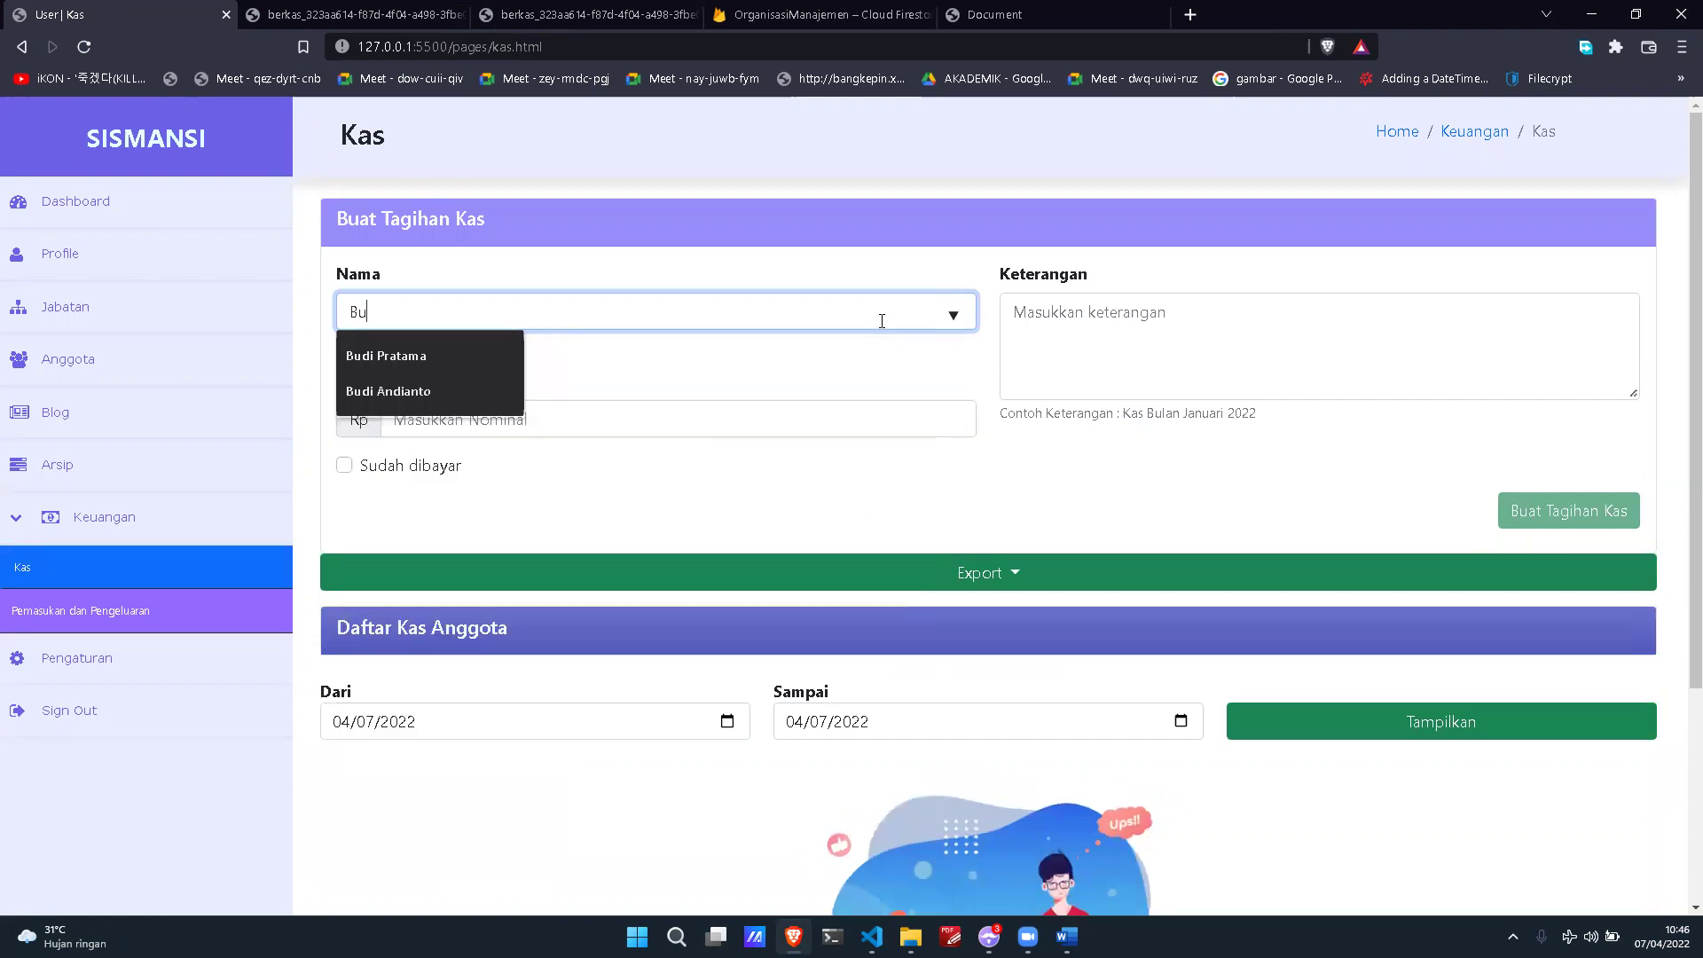
pyautogui.press('Down')
pyautogui.press('Return')
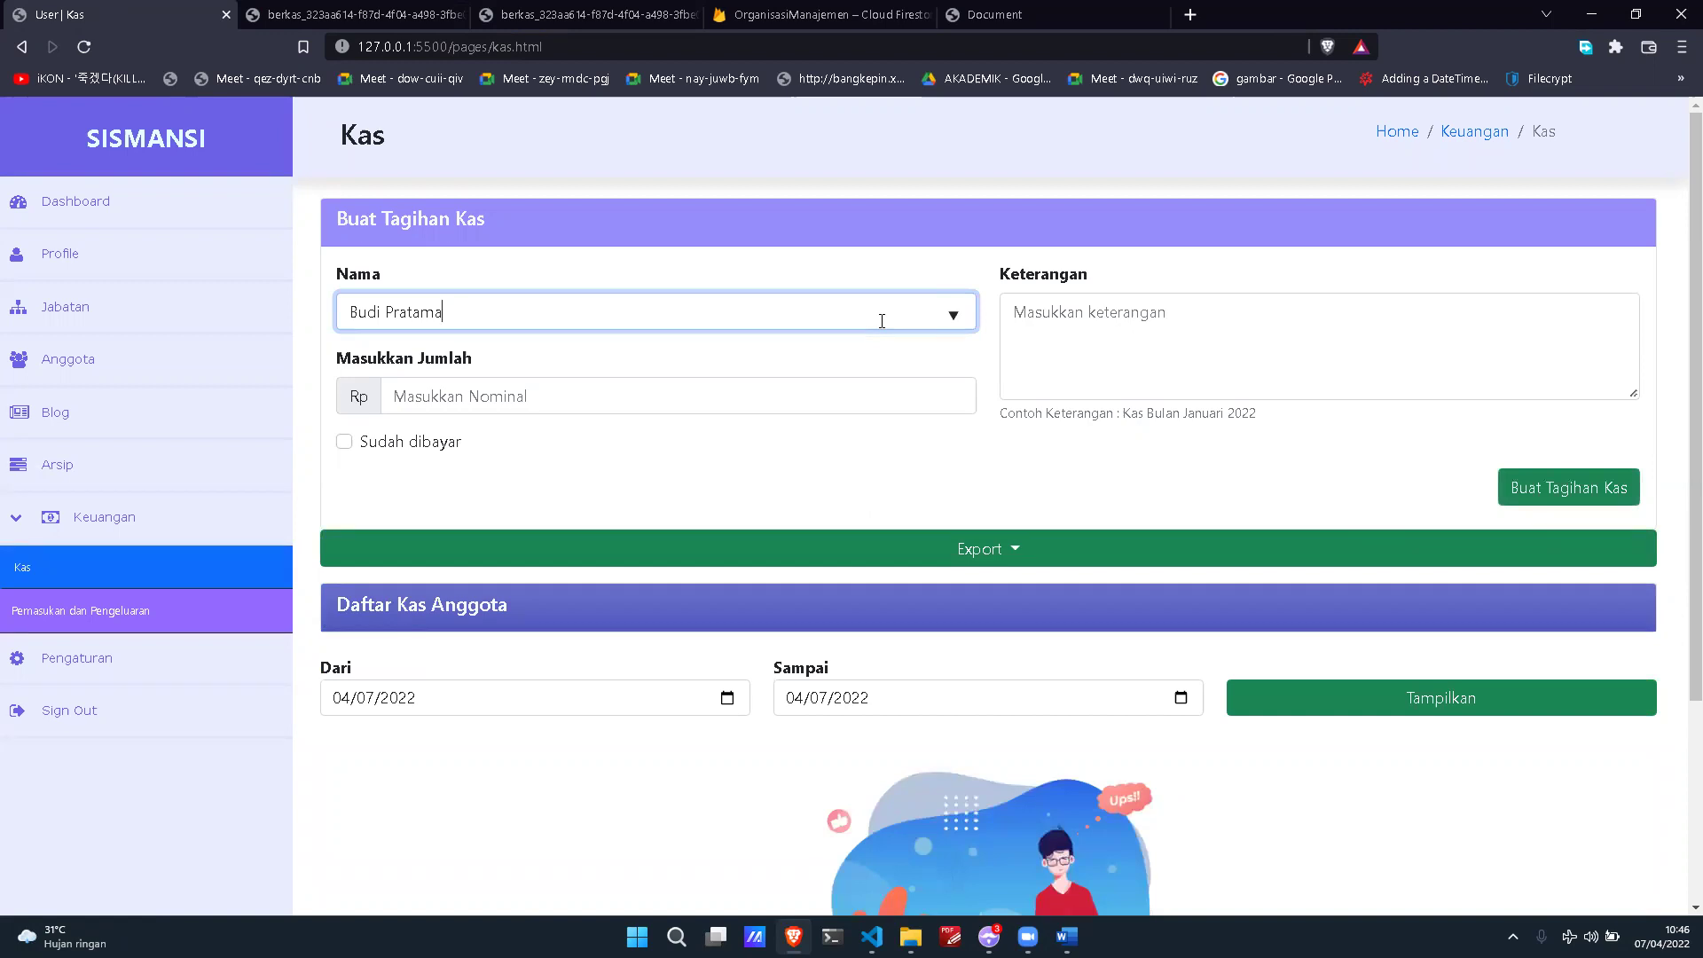
# Step: Replace the name with another suggested member, then with an invalid name
pyautogui.press('BackSpace')
pyautogui.press('BackSpace')
pyautogui.press('BackSpace')
pyautogui.press('BackSpace')
pyautogui.press('BackSpace')
pyautogui.press('BackSpace')
pyautogui.press('BackSpace')
pyautogui.press('BackSpace')
pyautogui.press('BackSpace')
pyautogui.press('BackSpace')
pyautogui.press('BackSpace')
pyautogui.press('BackSpace')
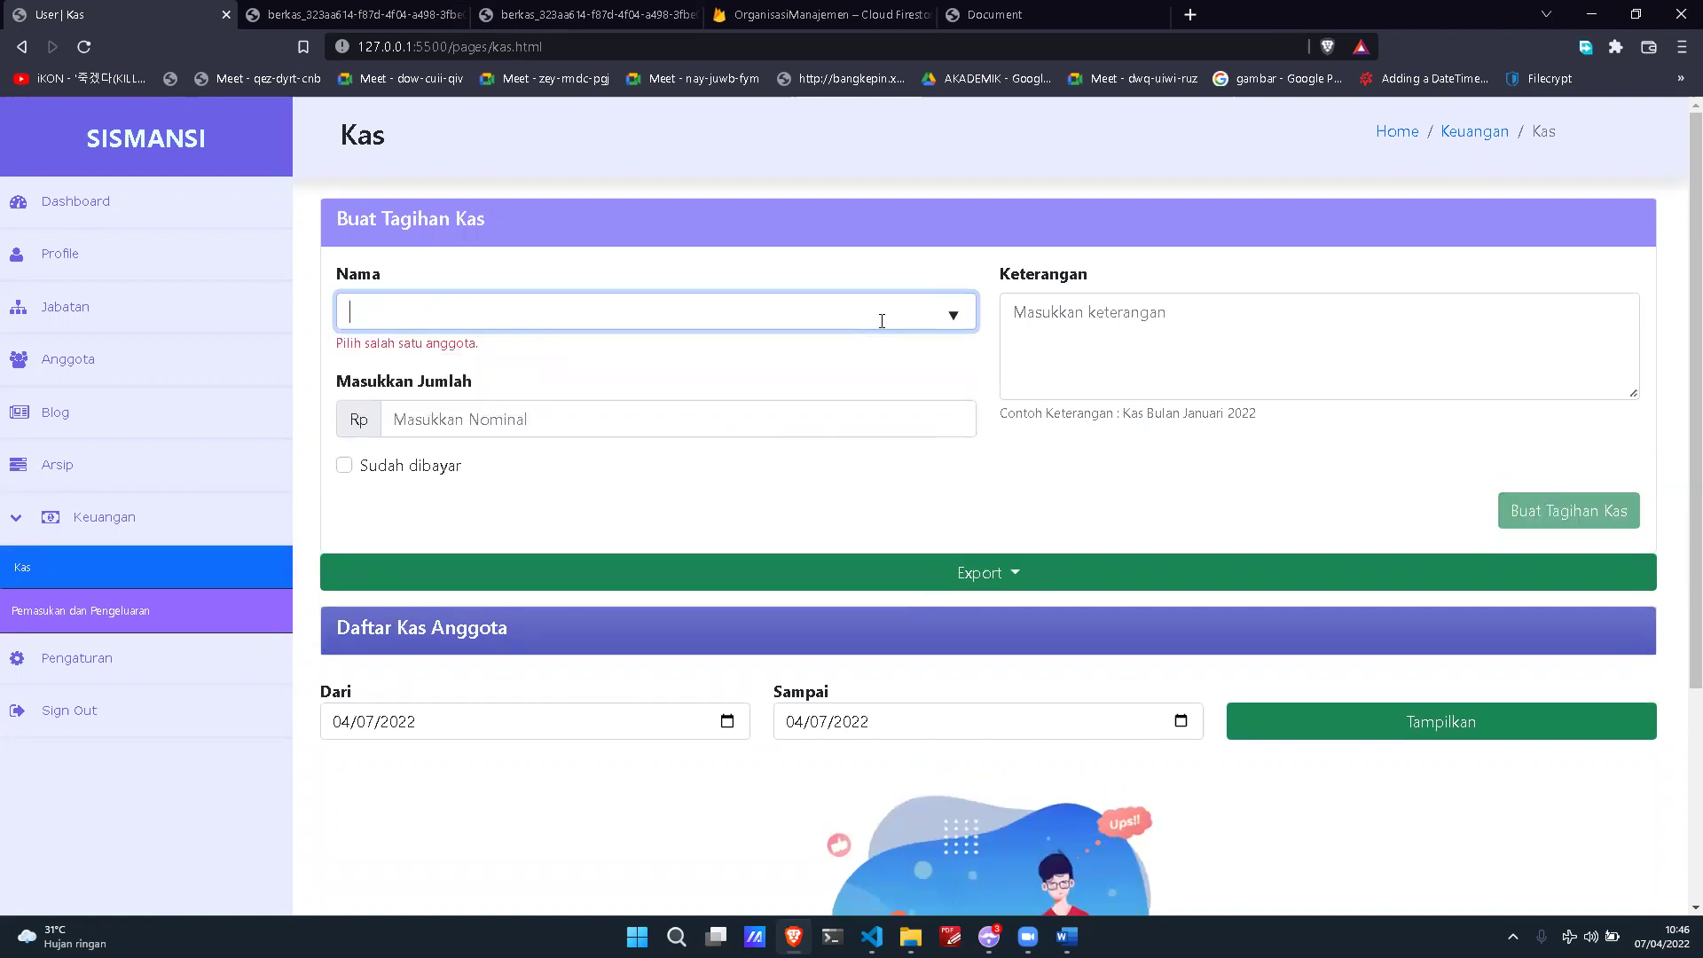
pyautogui.write('Budi')
pyautogui.press('Down')
pyautogui.press('Return')
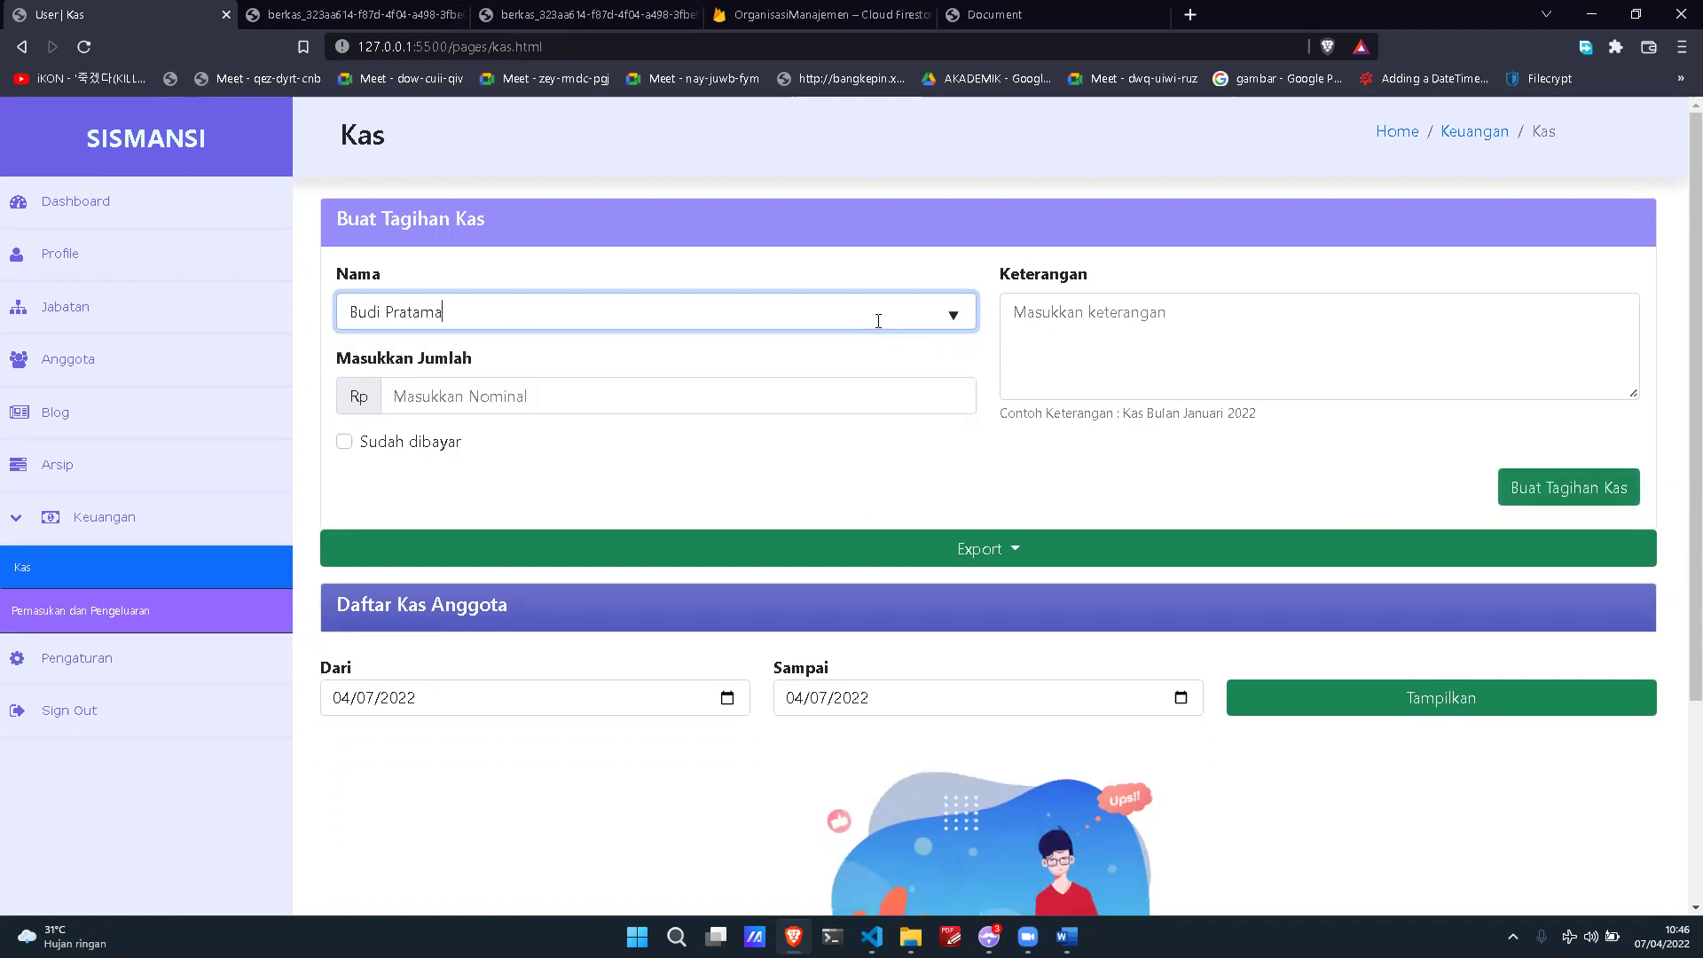
pyautogui.hotkey('ctrl', 'a')
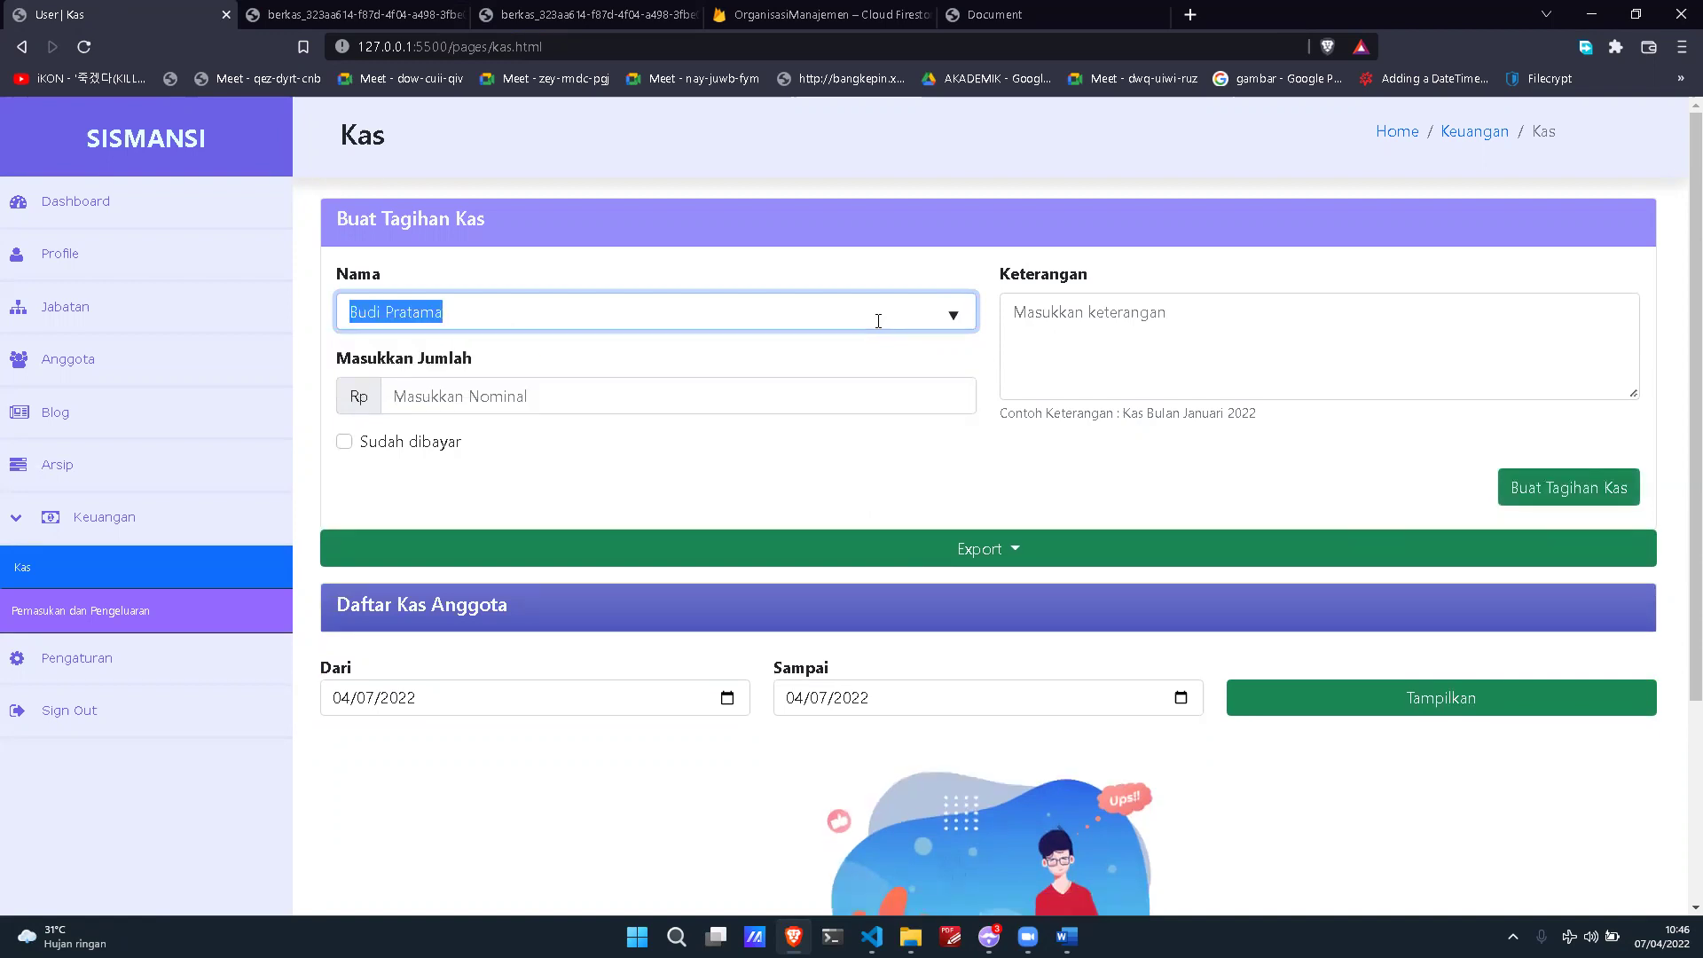
pyautogui.press('BackSpace')
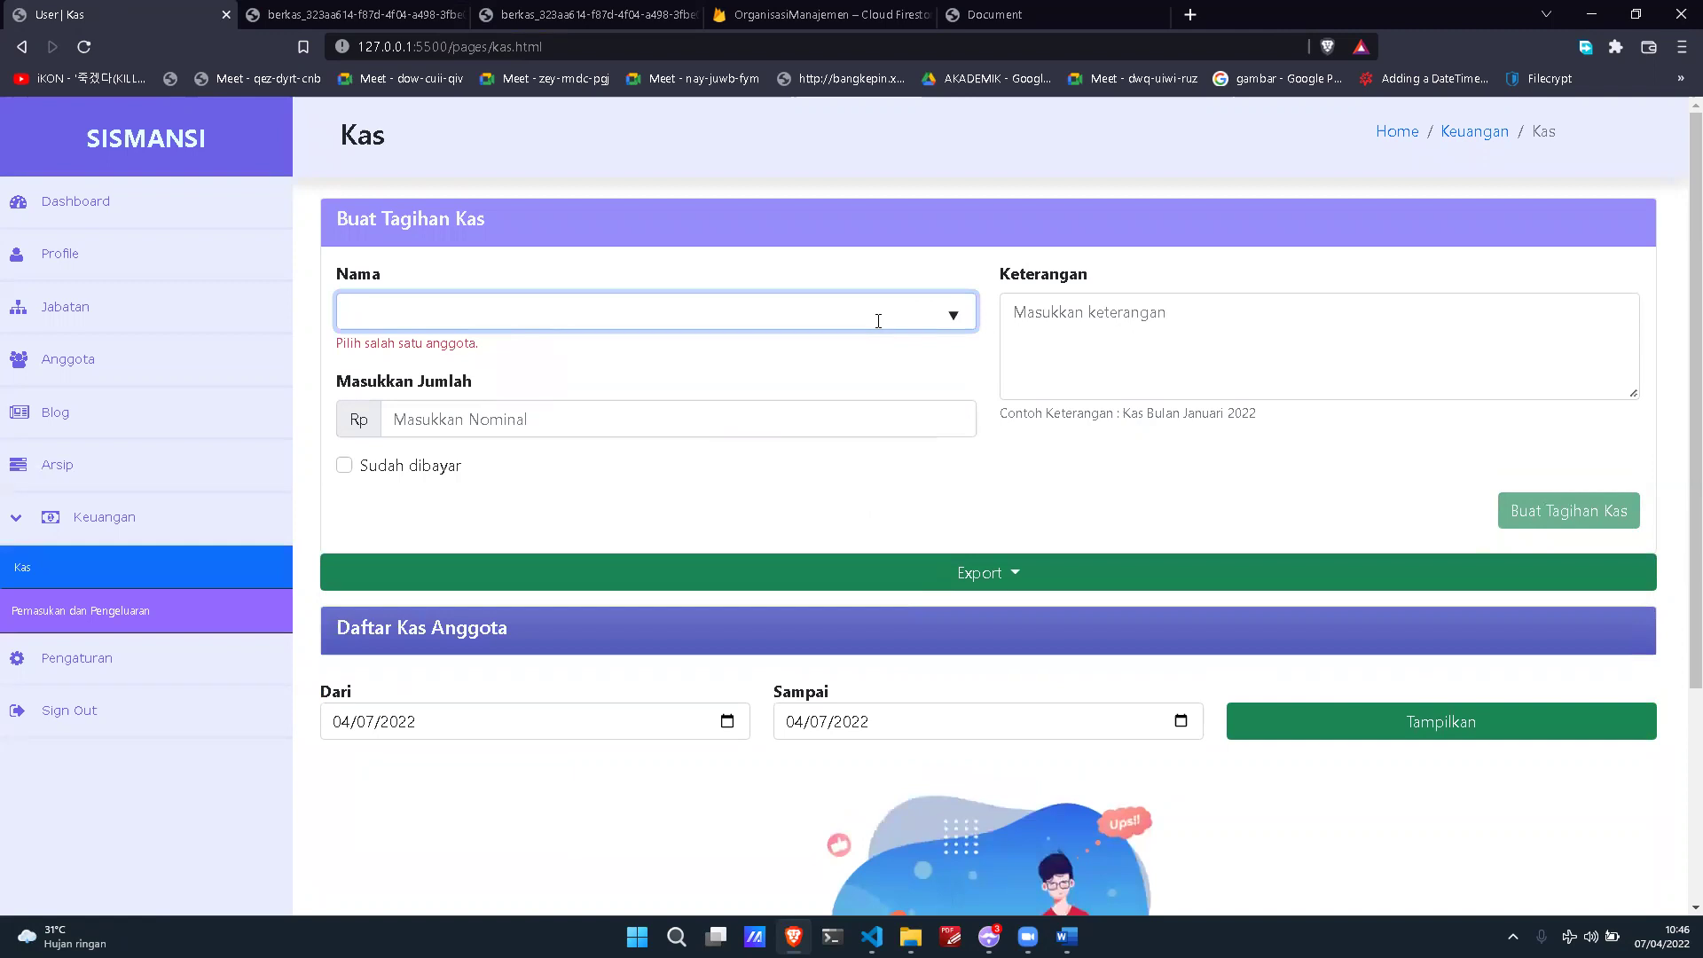
pyautogui.write('Andi asda')
# Step: Clear the invalid name and pick a member from the suggestions again
pyautogui.moveTo(336, 345); pyautogui.dragTo(487, 365)
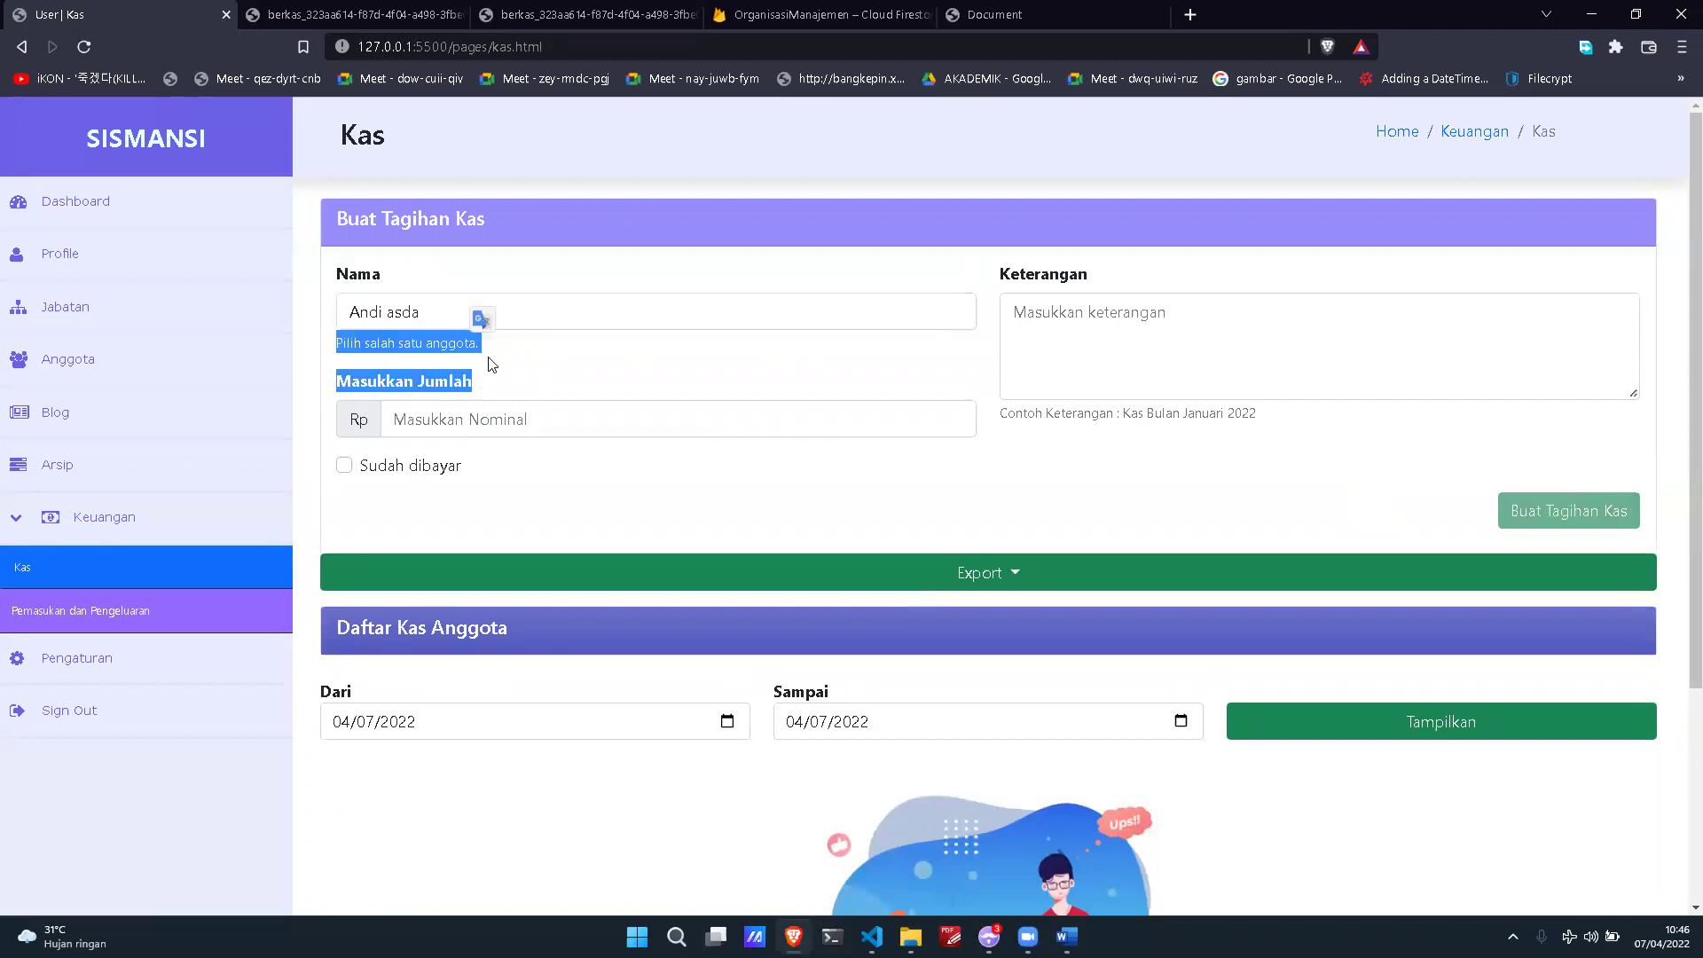
pyautogui.click(487, 361)
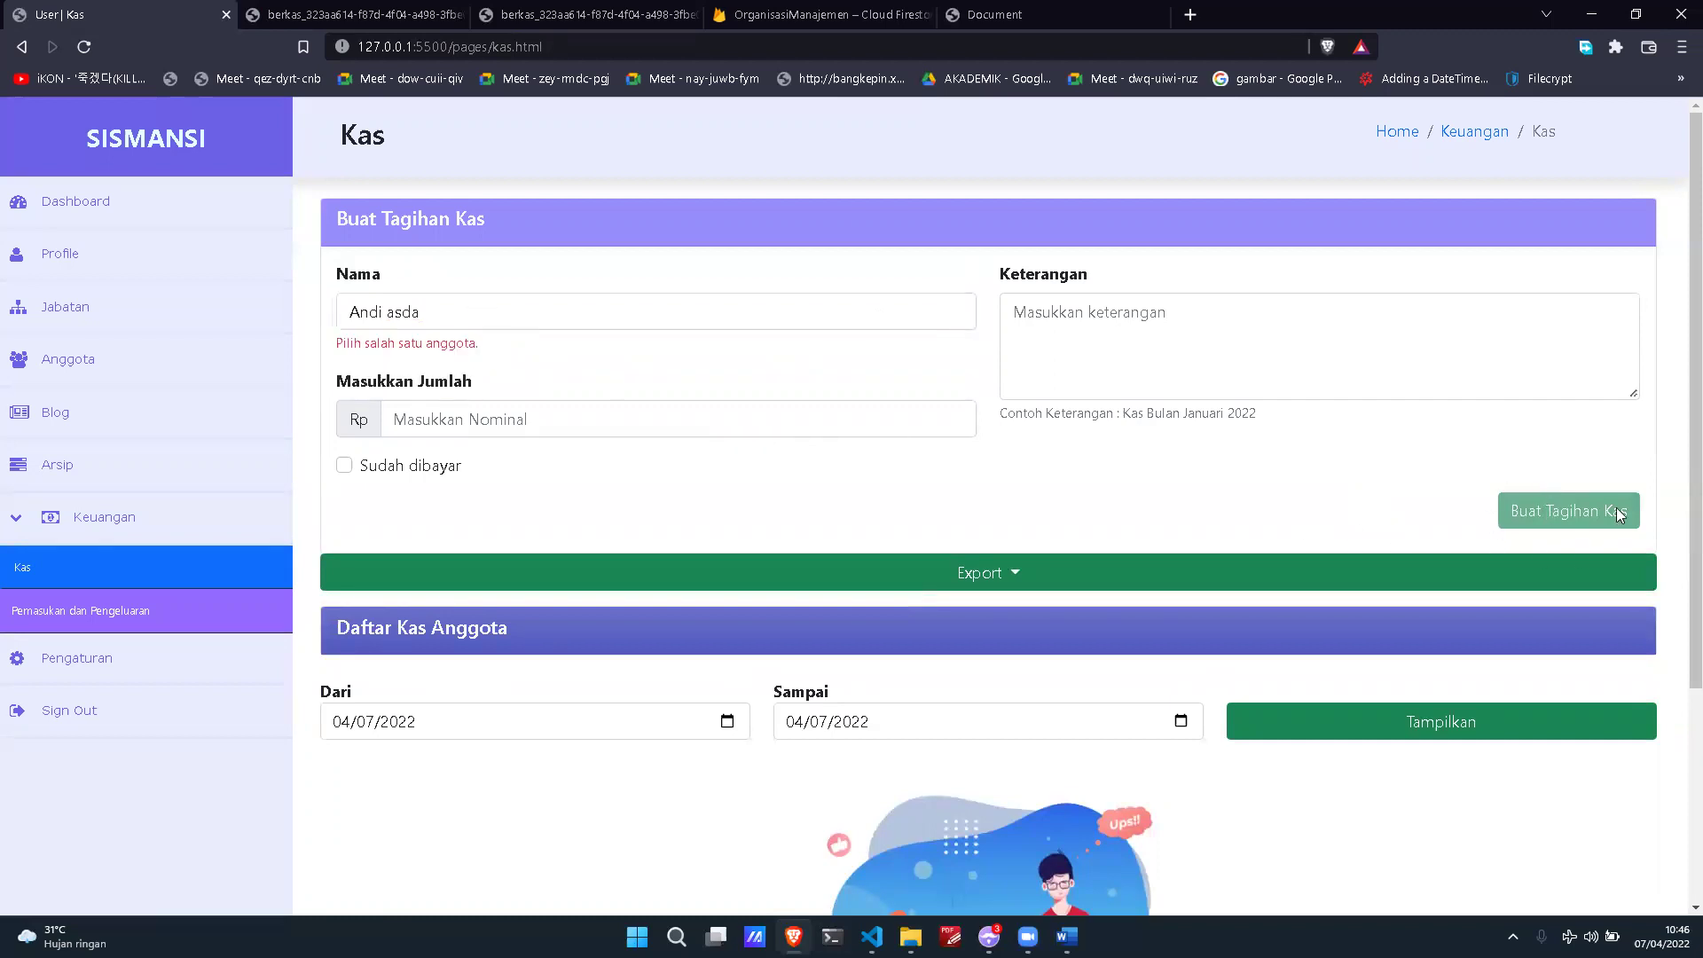
pyautogui.click(734, 311)
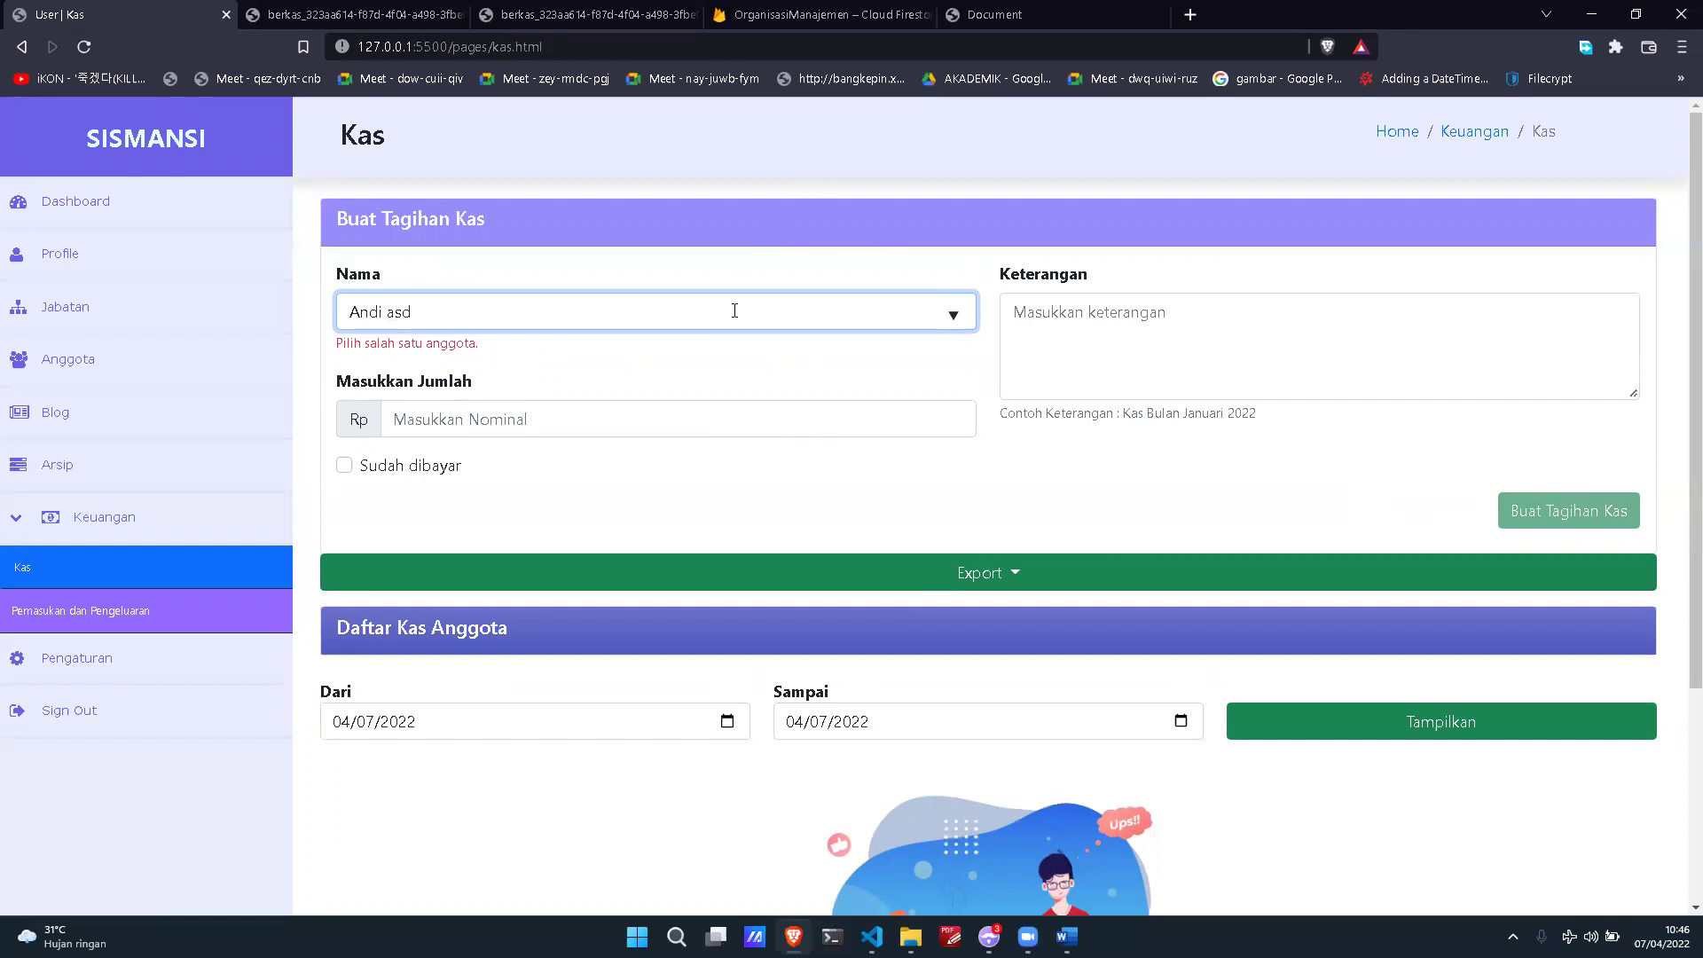
pyautogui.press('BackSpace')
pyautogui.press('BackSpace')
pyautogui.press('BackSpace')
pyautogui.press('BackSpace')
pyautogui.press('BackSpace')
pyautogui.press('BackSpace')
pyautogui.press('BackSpace')
pyautogui.press('BackSpace')
pyautogui.write('Bud')
pyautogui.press('Down')
pyautogui.press('Return')
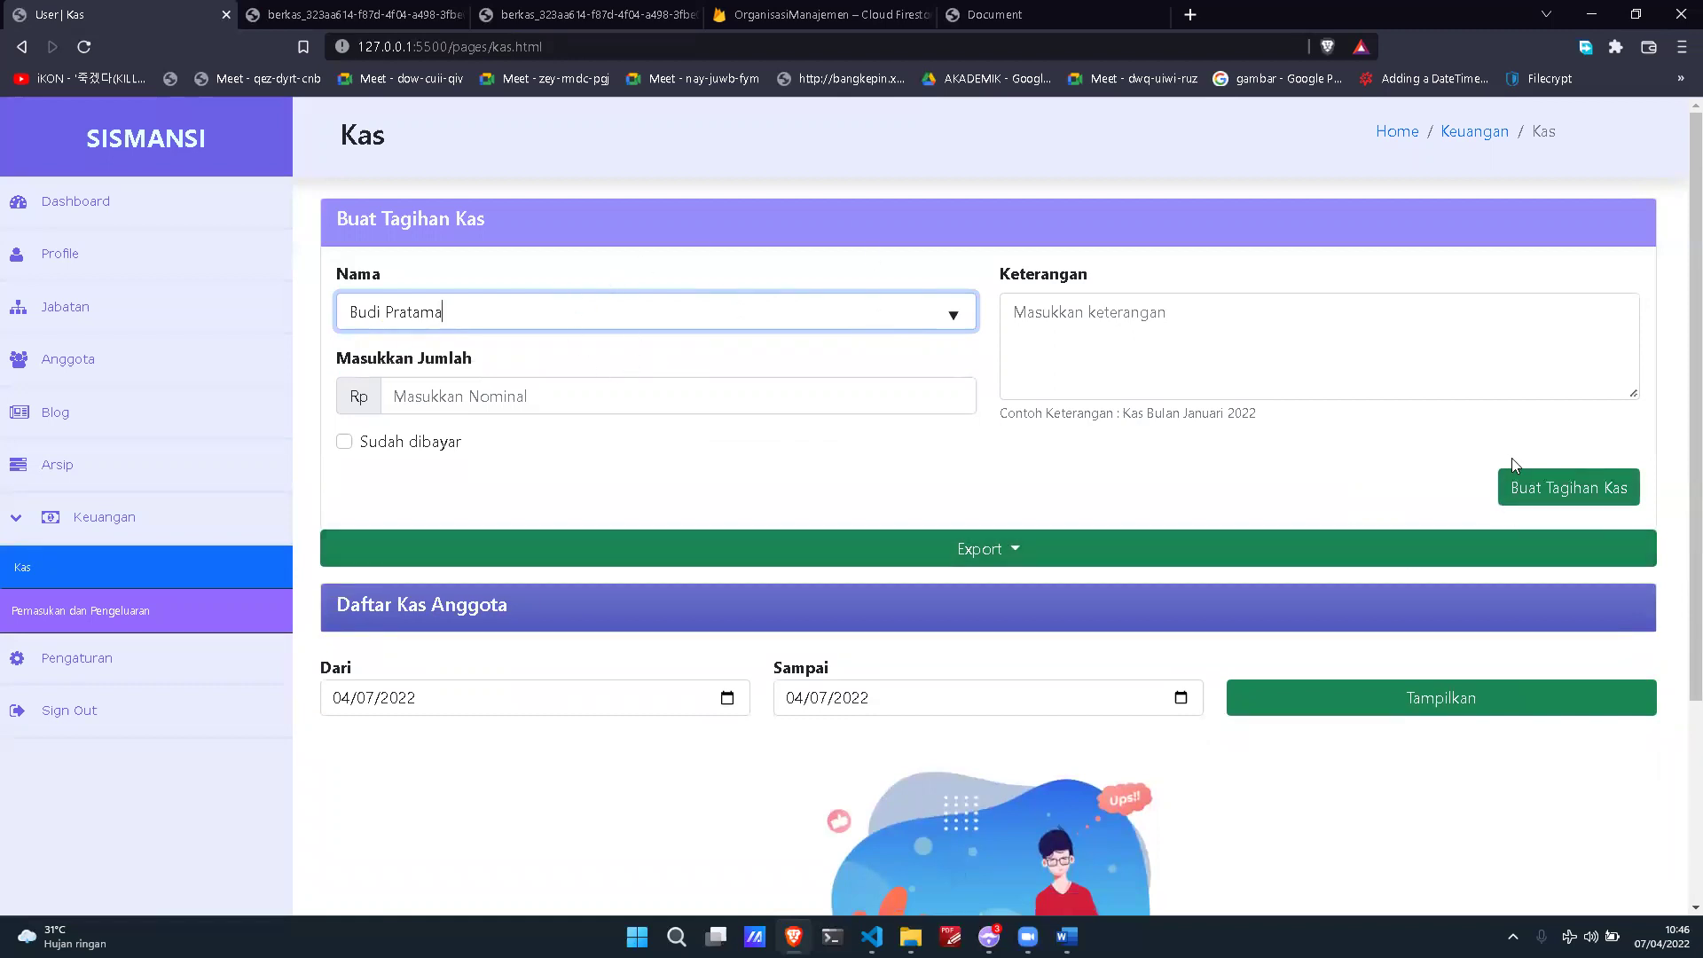
# Step: Enter 2.000 as the cash bill amount, replacing the mistyped 500.000
pyautogui.click(803, 397)
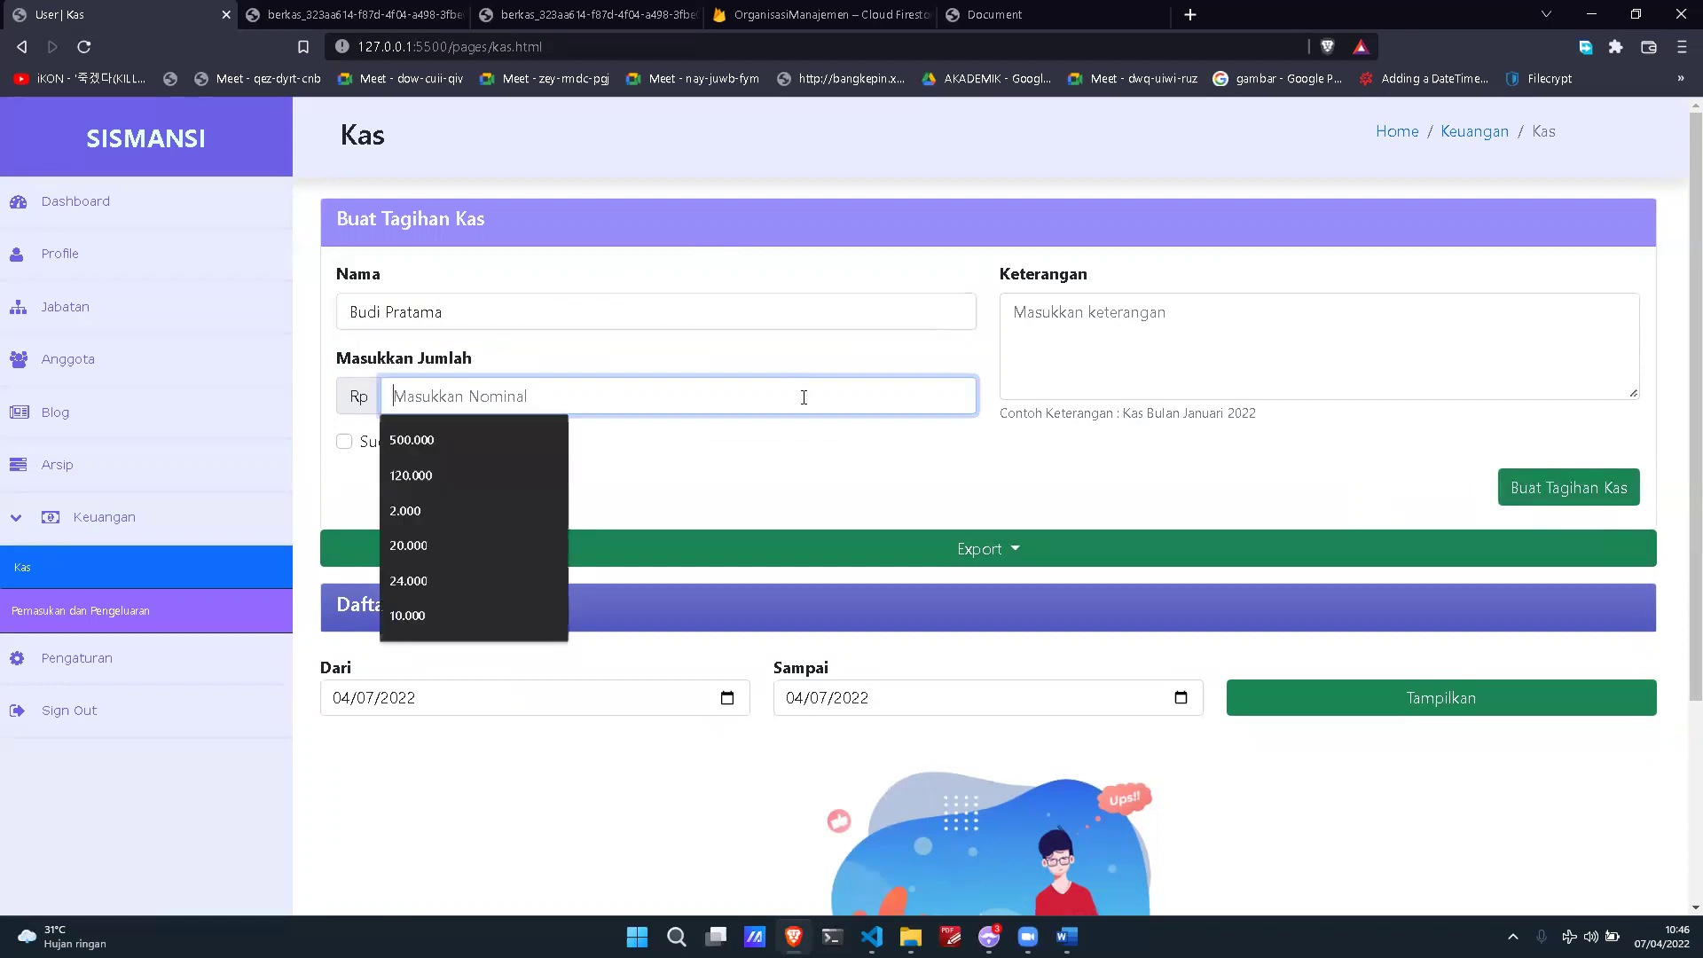
pyautogui.write('500.000')
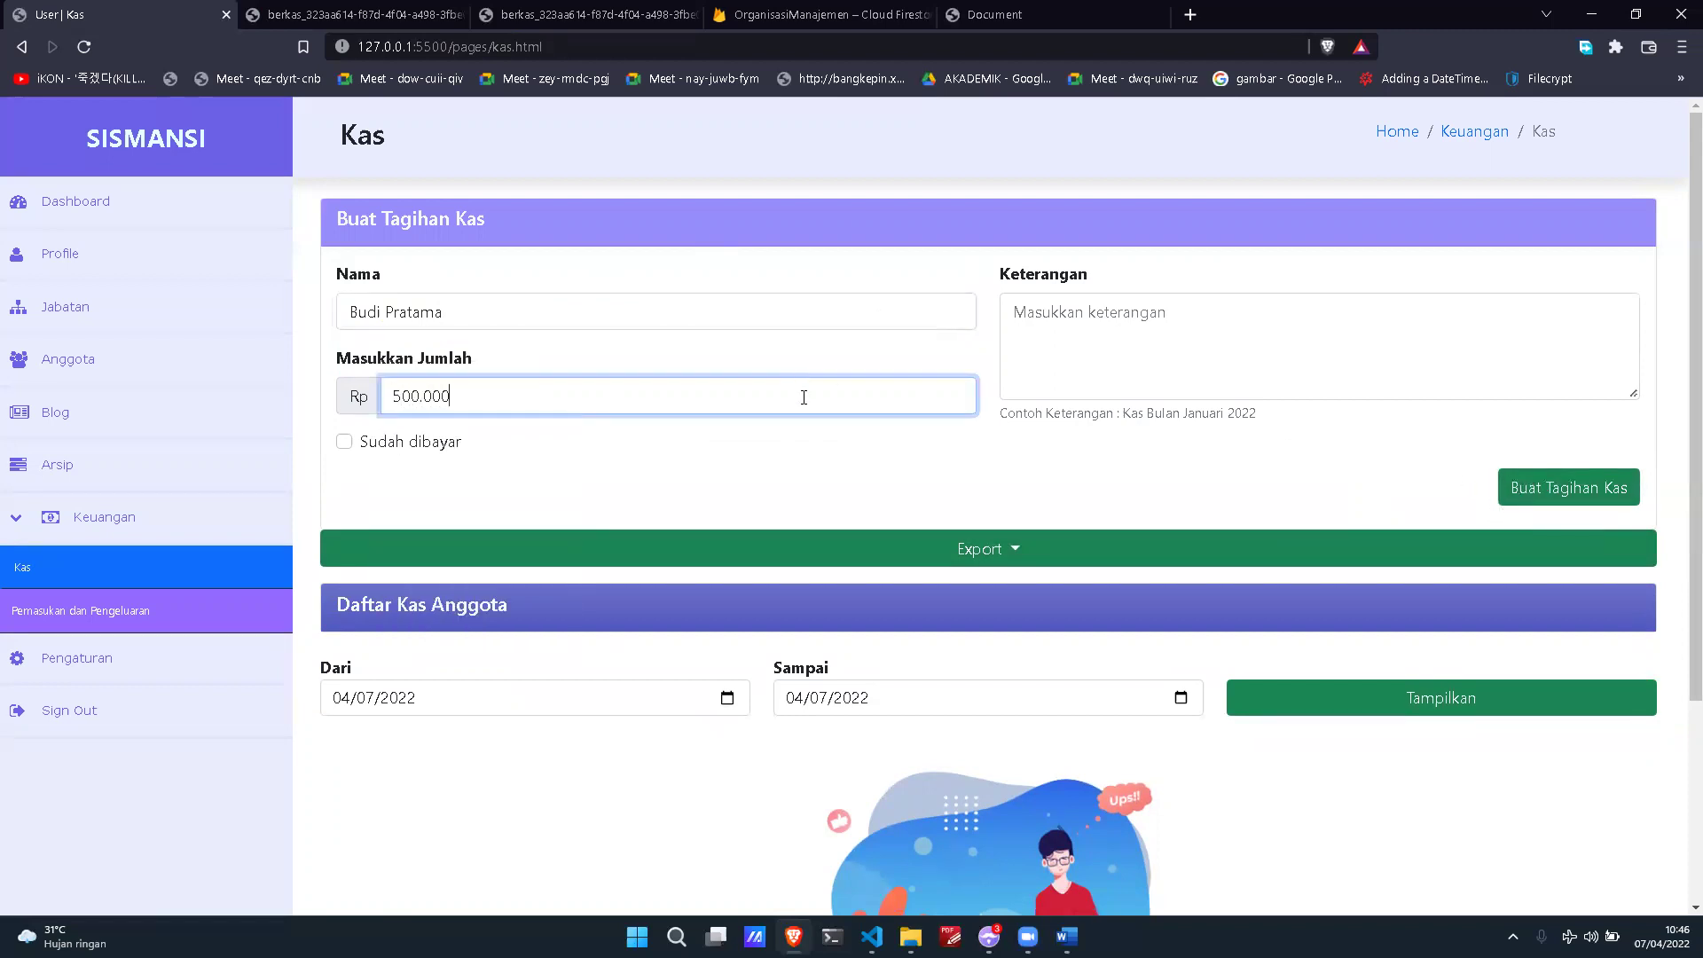
pyautogui.click(1134, 342)
pyautogui.click(748, 422)
pyautogui.doubleClick(750, 404)
pyautogui.write('50')
pyautogui.press('BackSpace')
pyautogui.press('BackSpace')
pyautogui.write('20.000')
pyautogui.press('BackSpace')
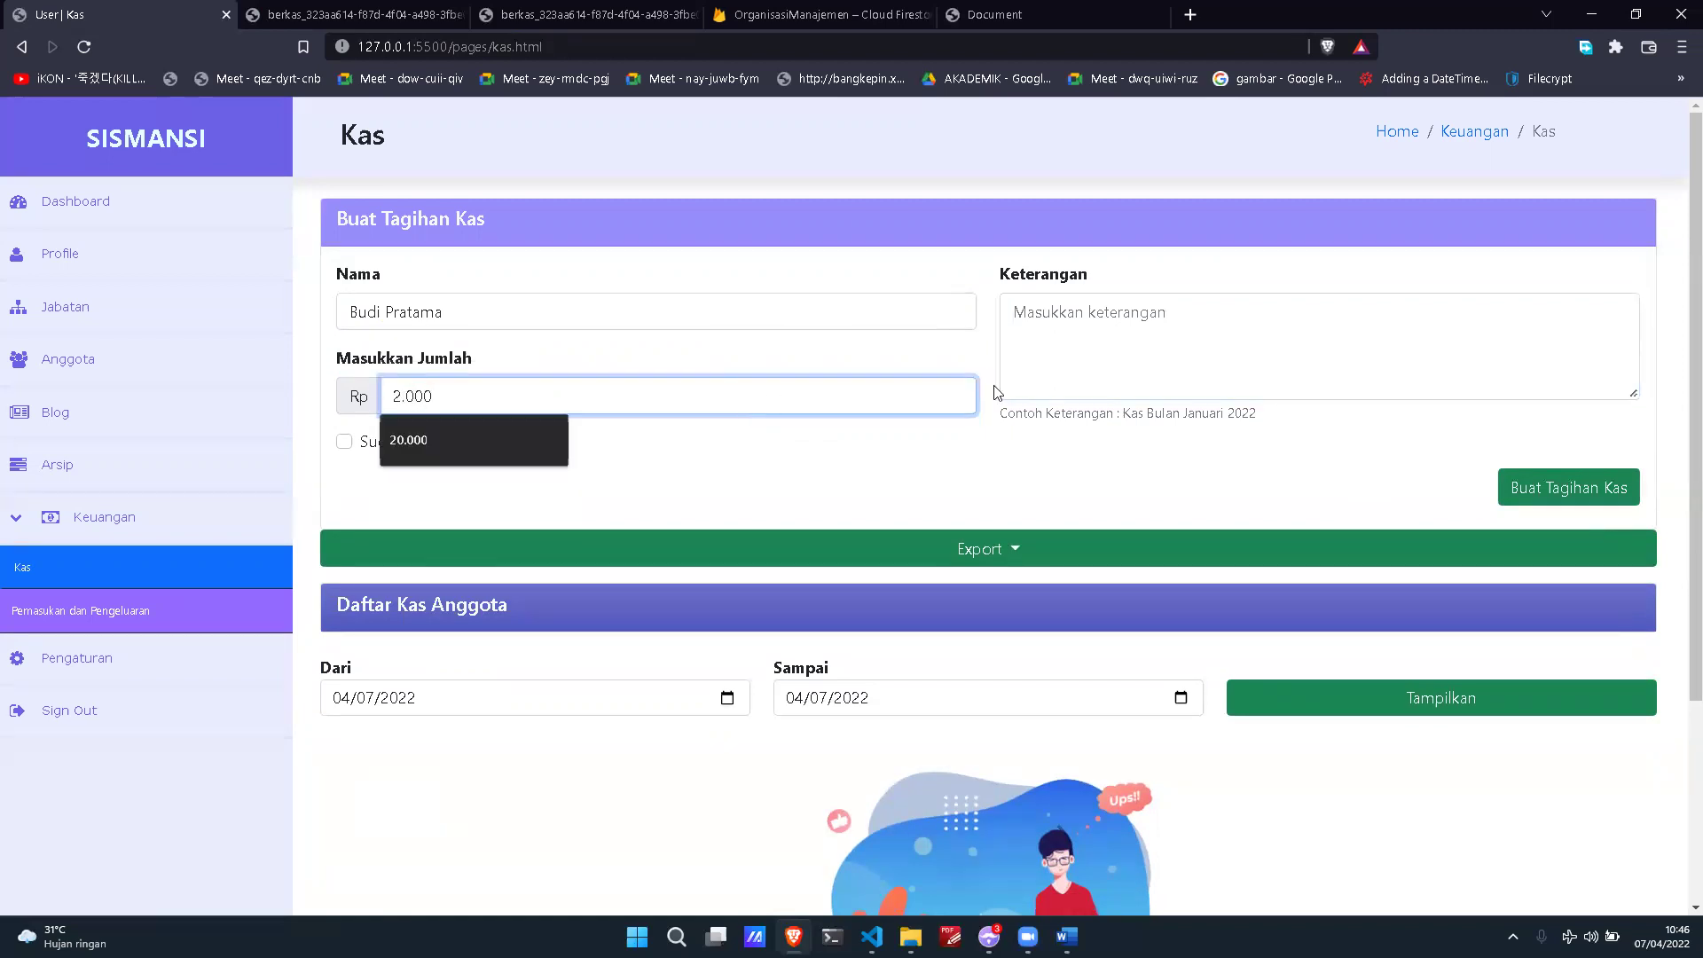
# Step: Describe the bill as 'Bulan April 2022' and create it
pyautogui.click(1030, 374)
pyautogui.write('Bula')
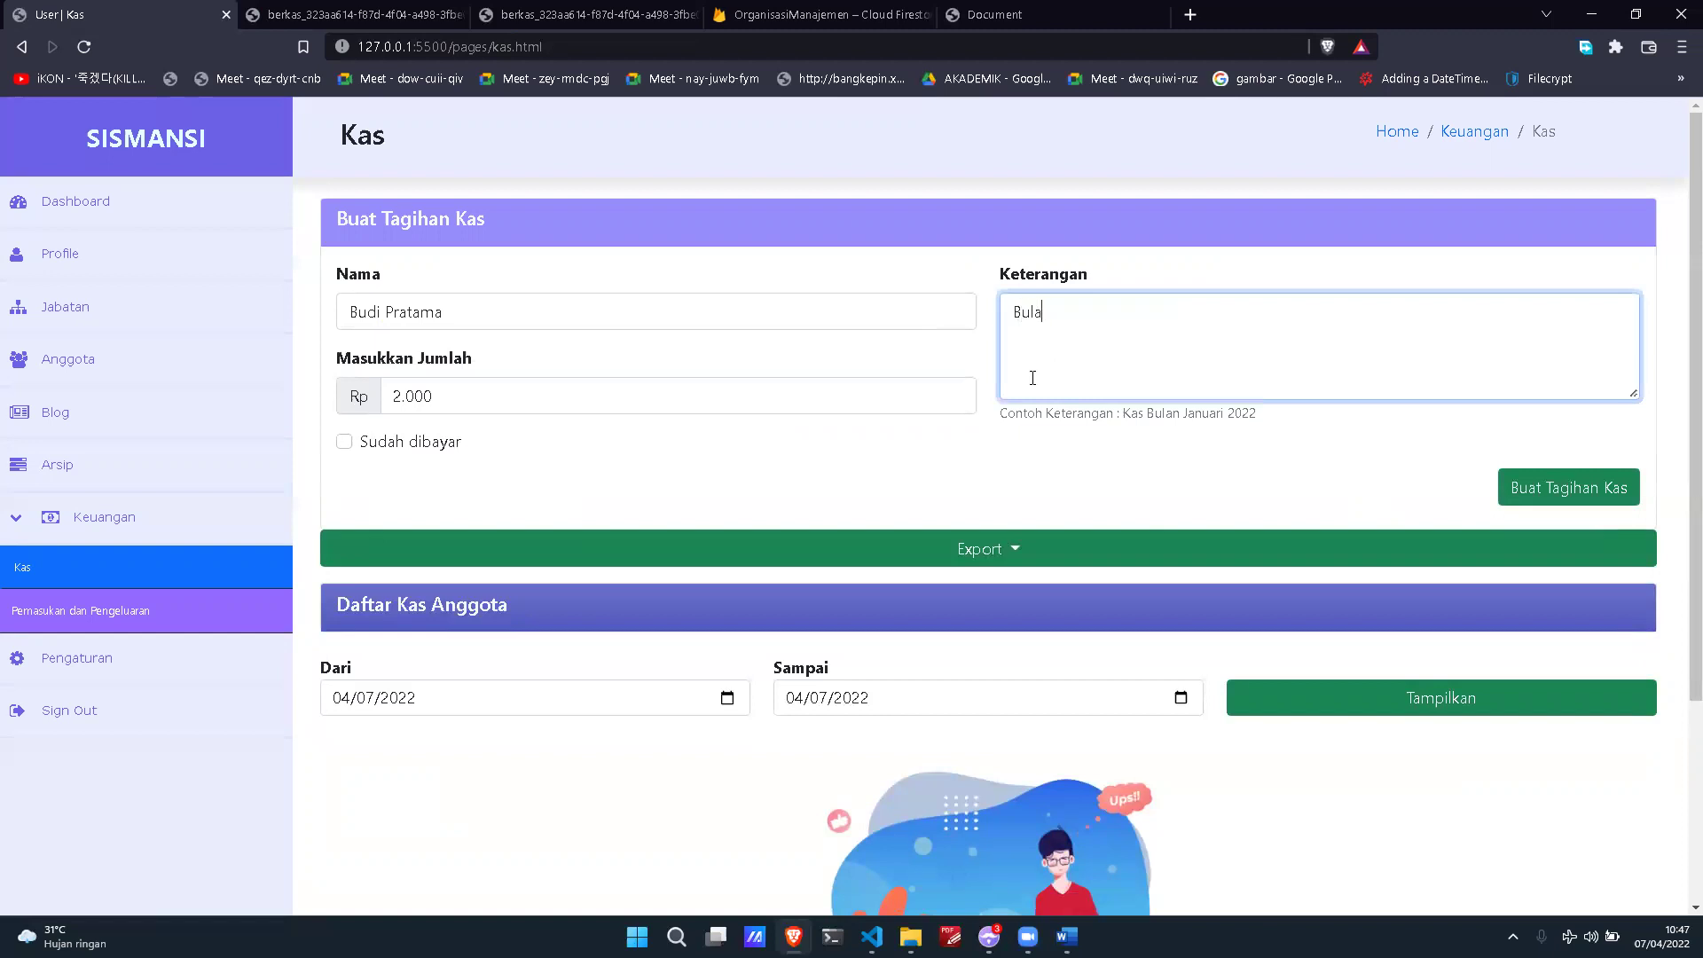
pyautogui.write('n April 2022')
pyautogui.click(1554, 494)
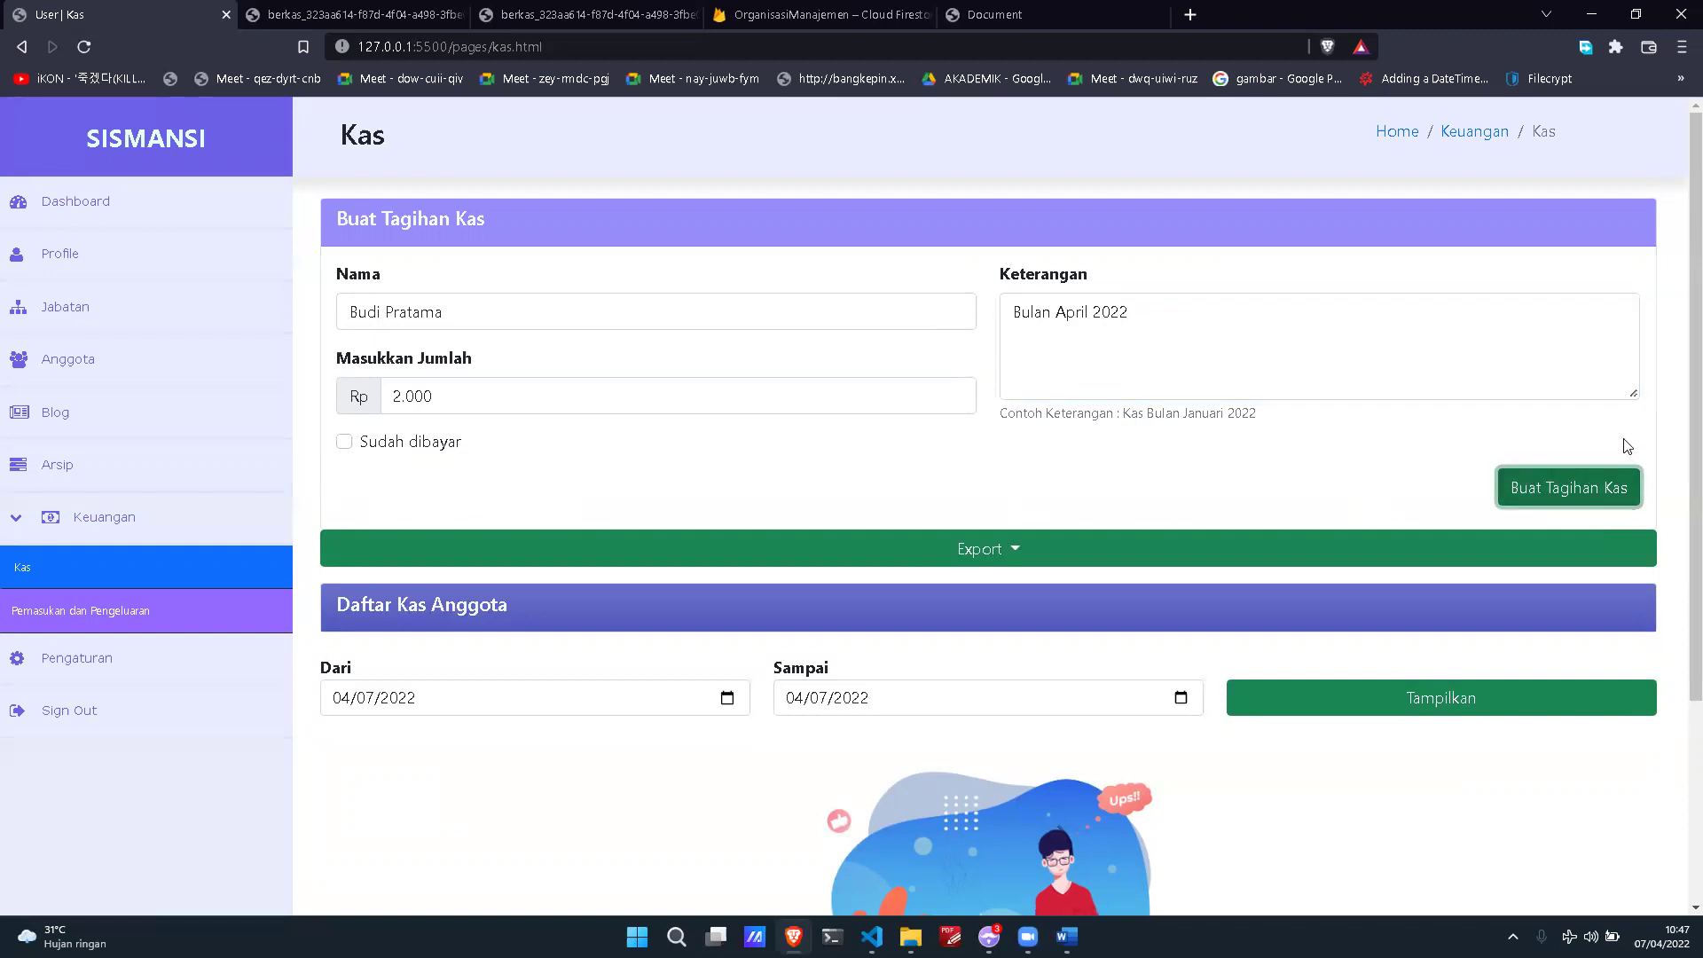
pyautogui.scroll(-1, 1505, 409)
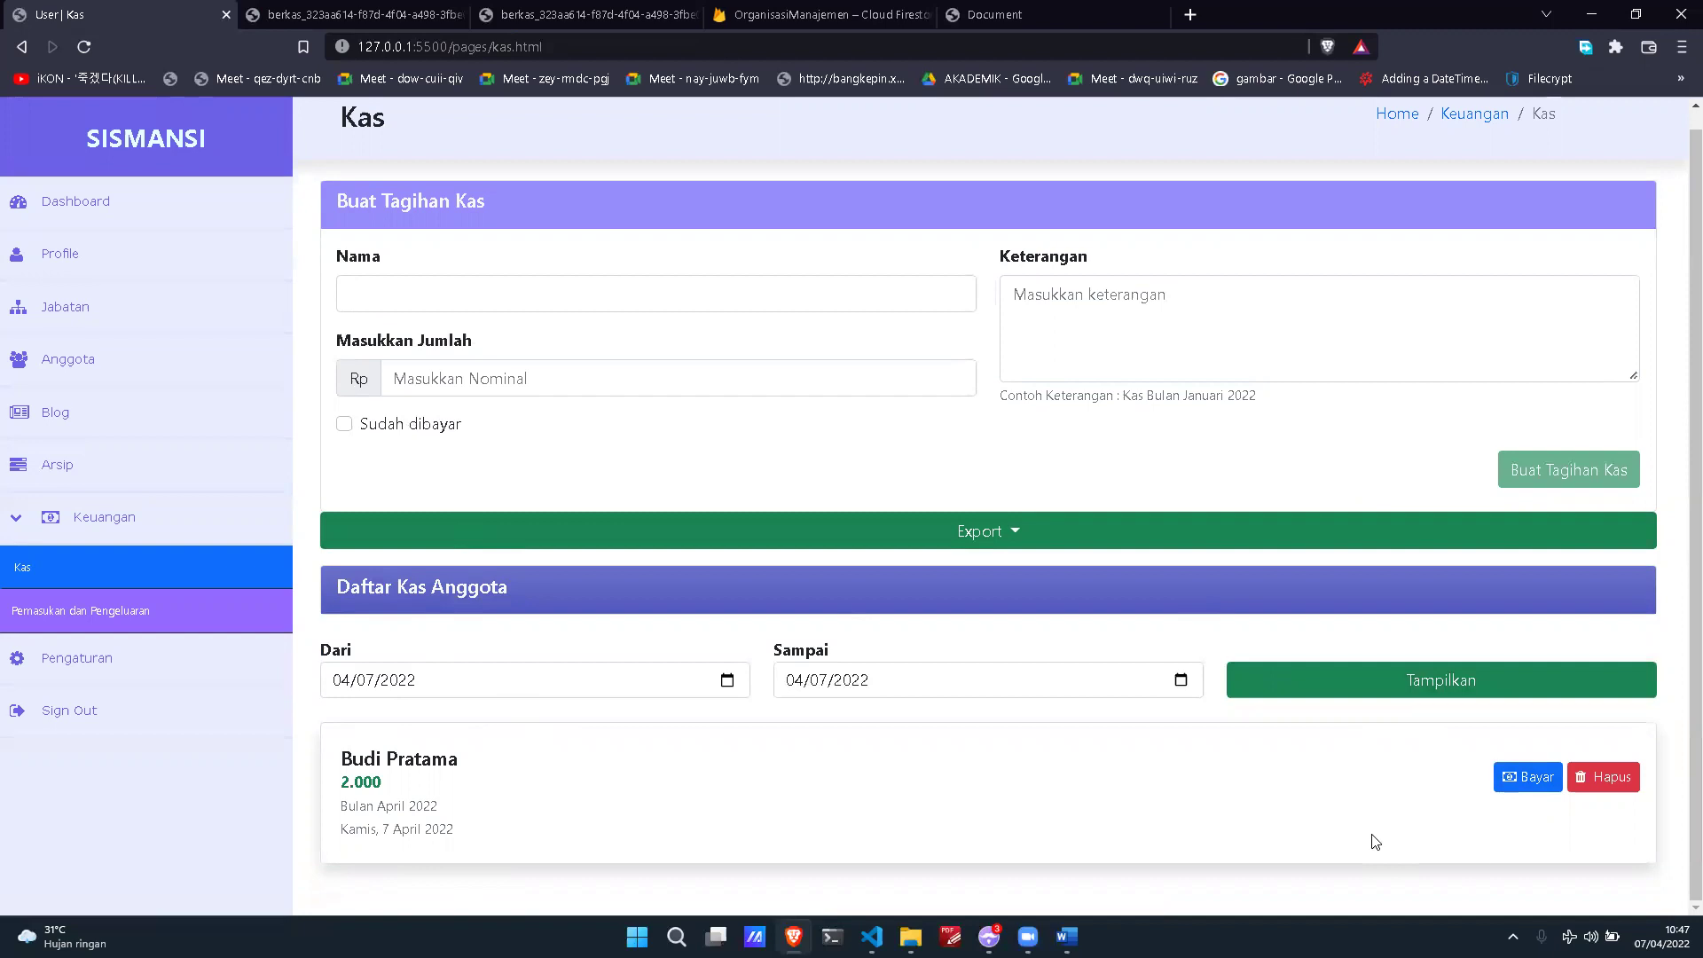
# Step: Pay the 2.000 Bulan April 2022 bill and confirm, marking it Lunas
pyautogui.click(1518, 784)
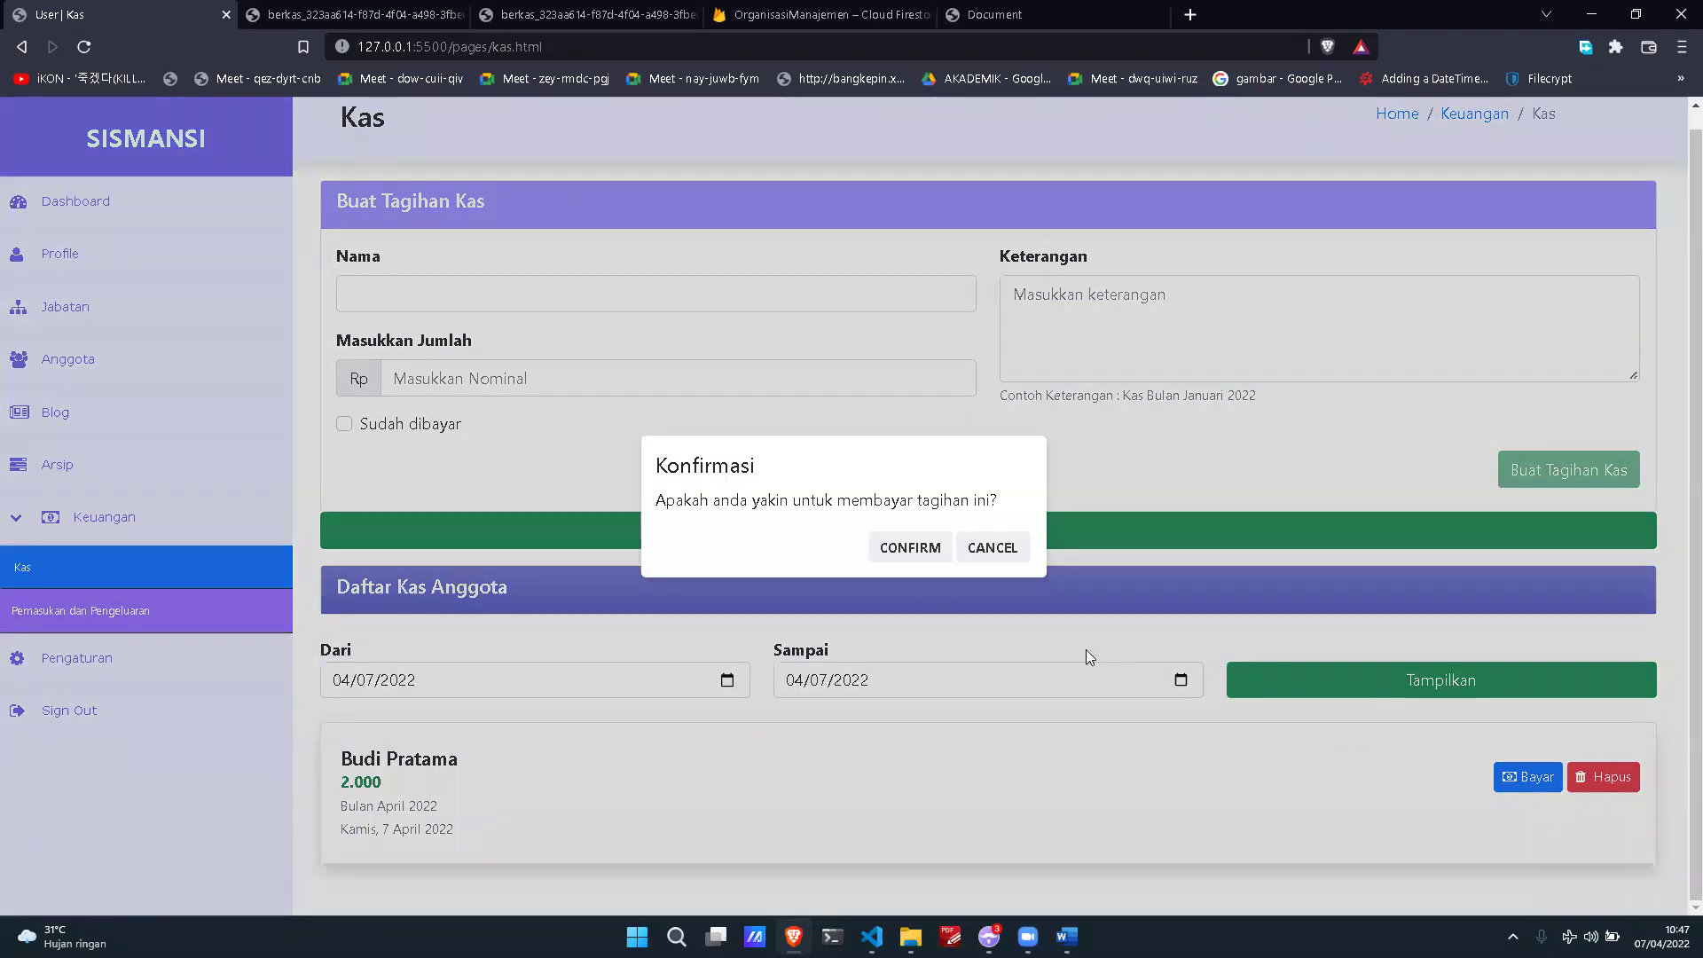
pyautogui.click(887, 548)
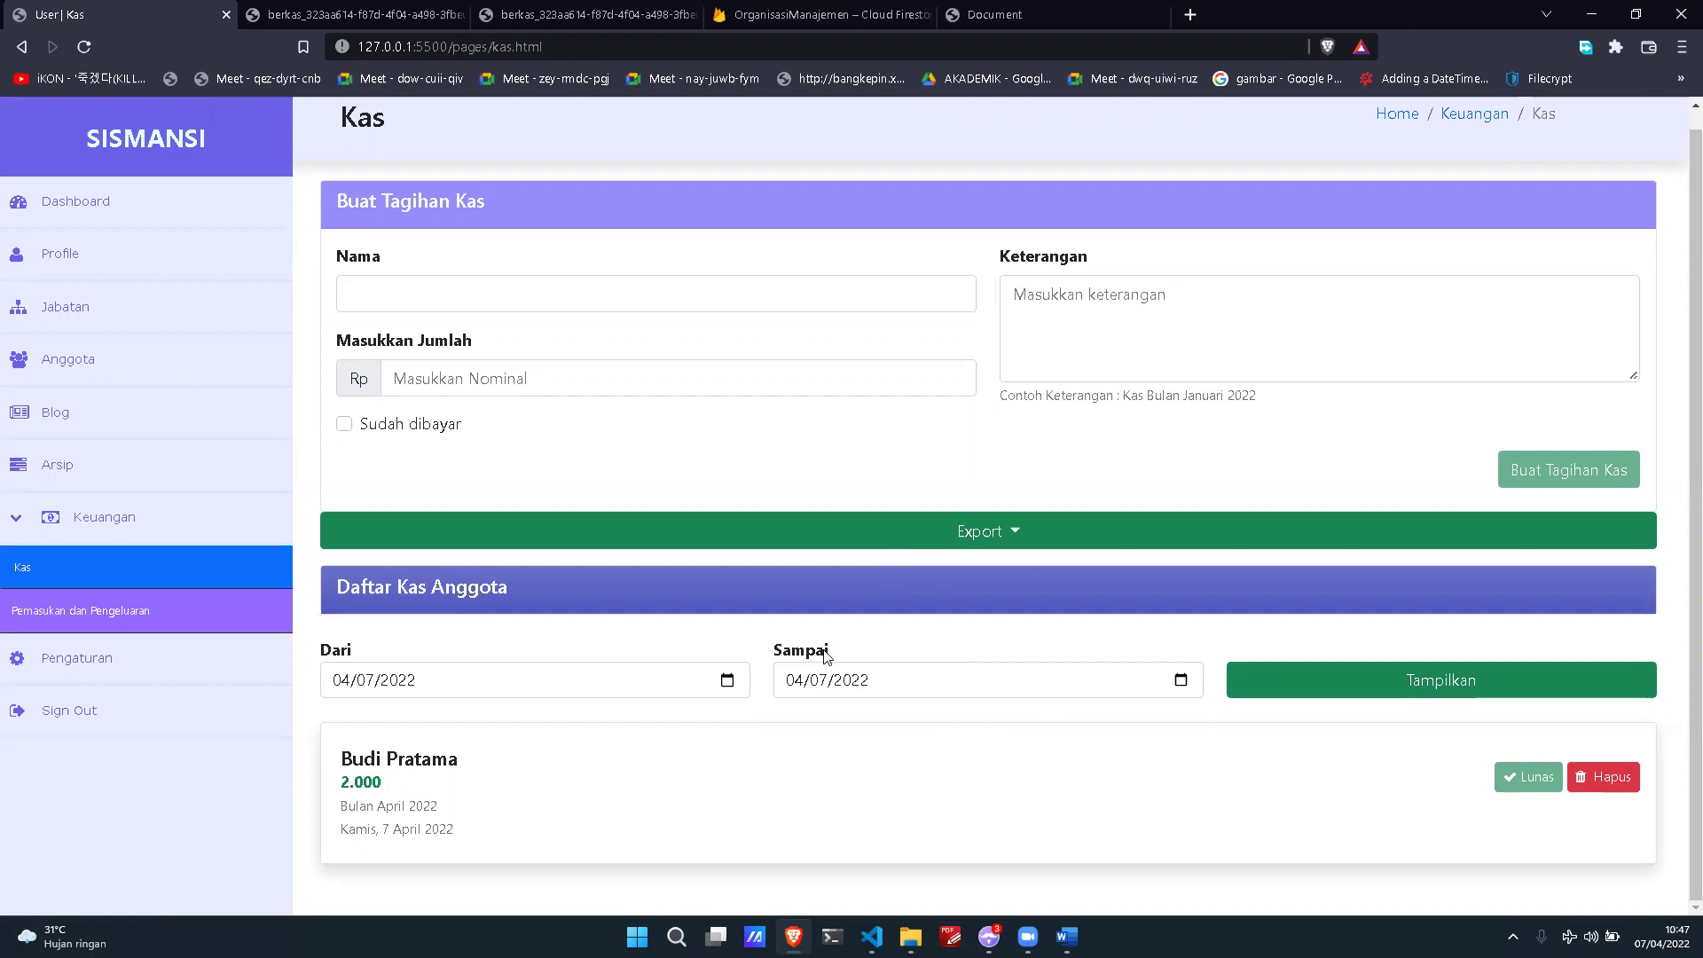
# Step: Filter the Kas list to start on 1 March 2022 (03/01/2022 to 04/07/2022)
pyautogui.click(727, 679)
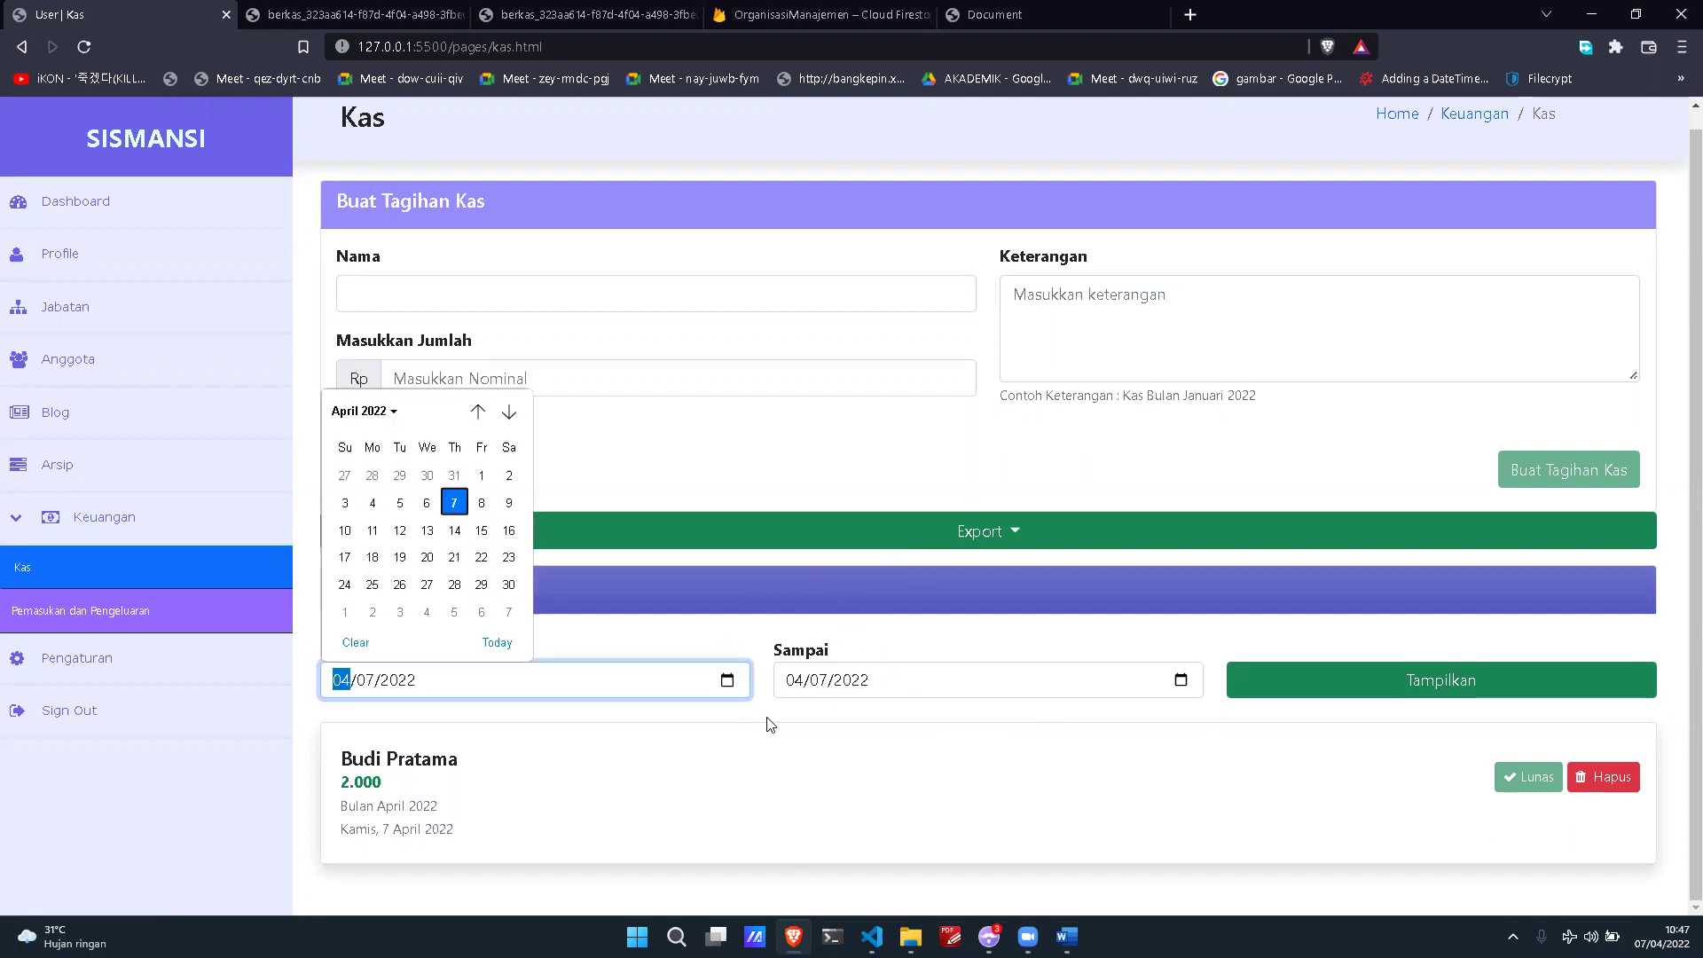
pyautogui.click(476, 414)
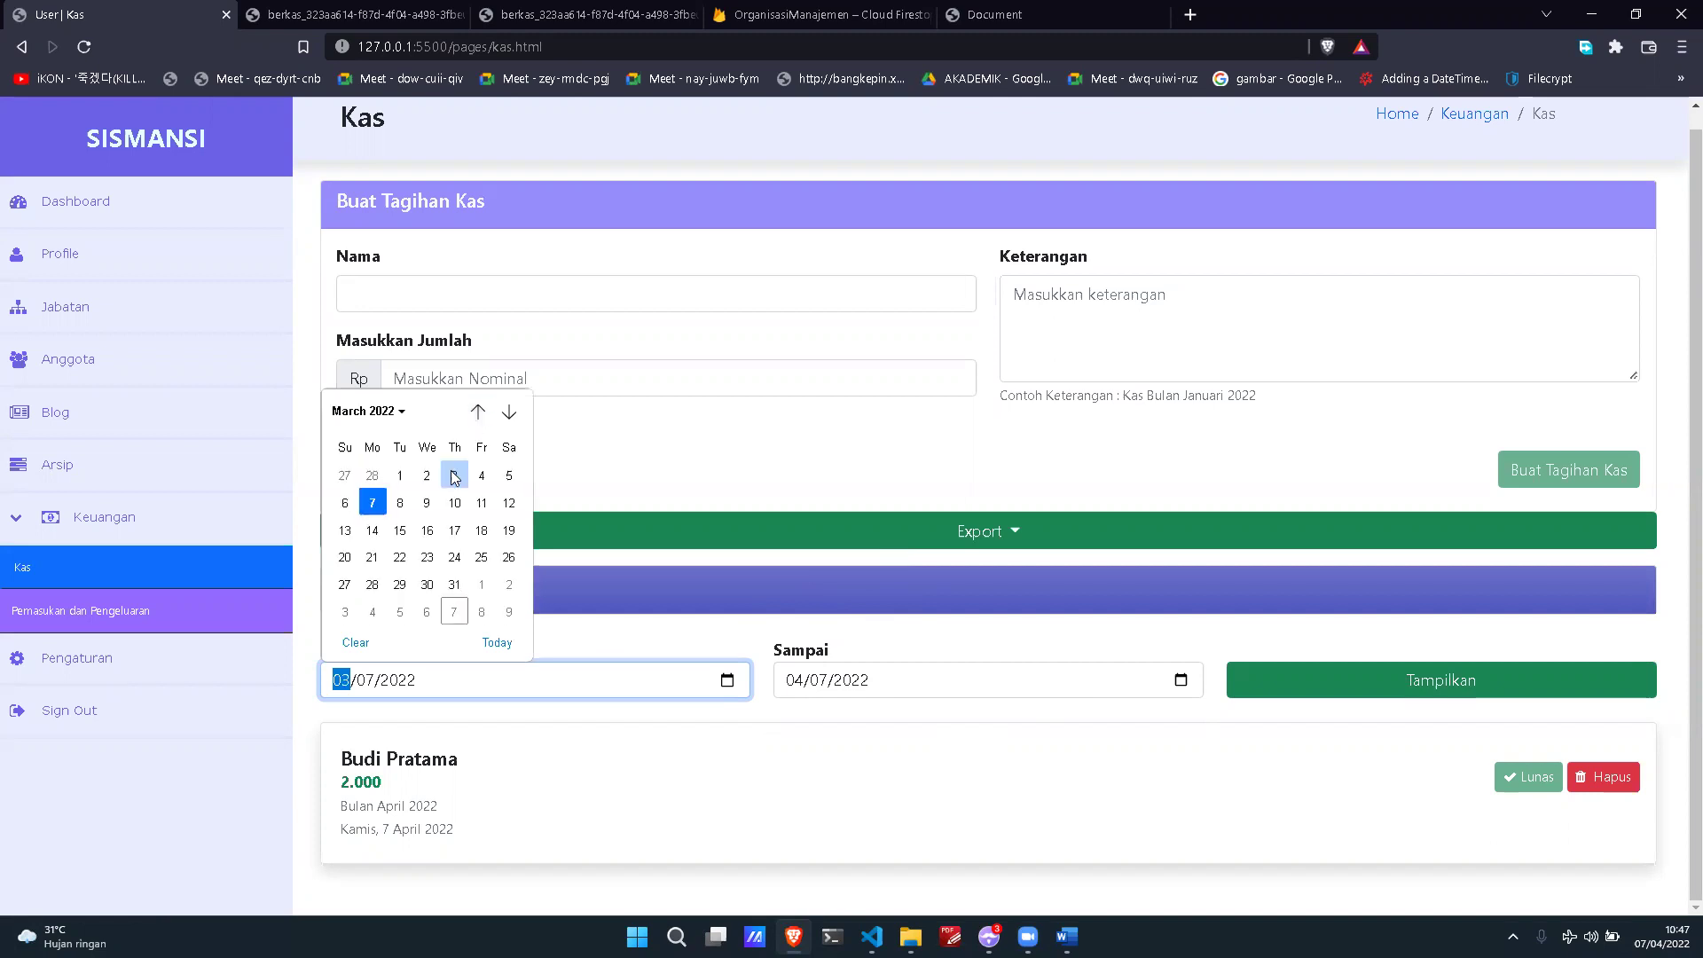
pyautogui.click(399, 476)
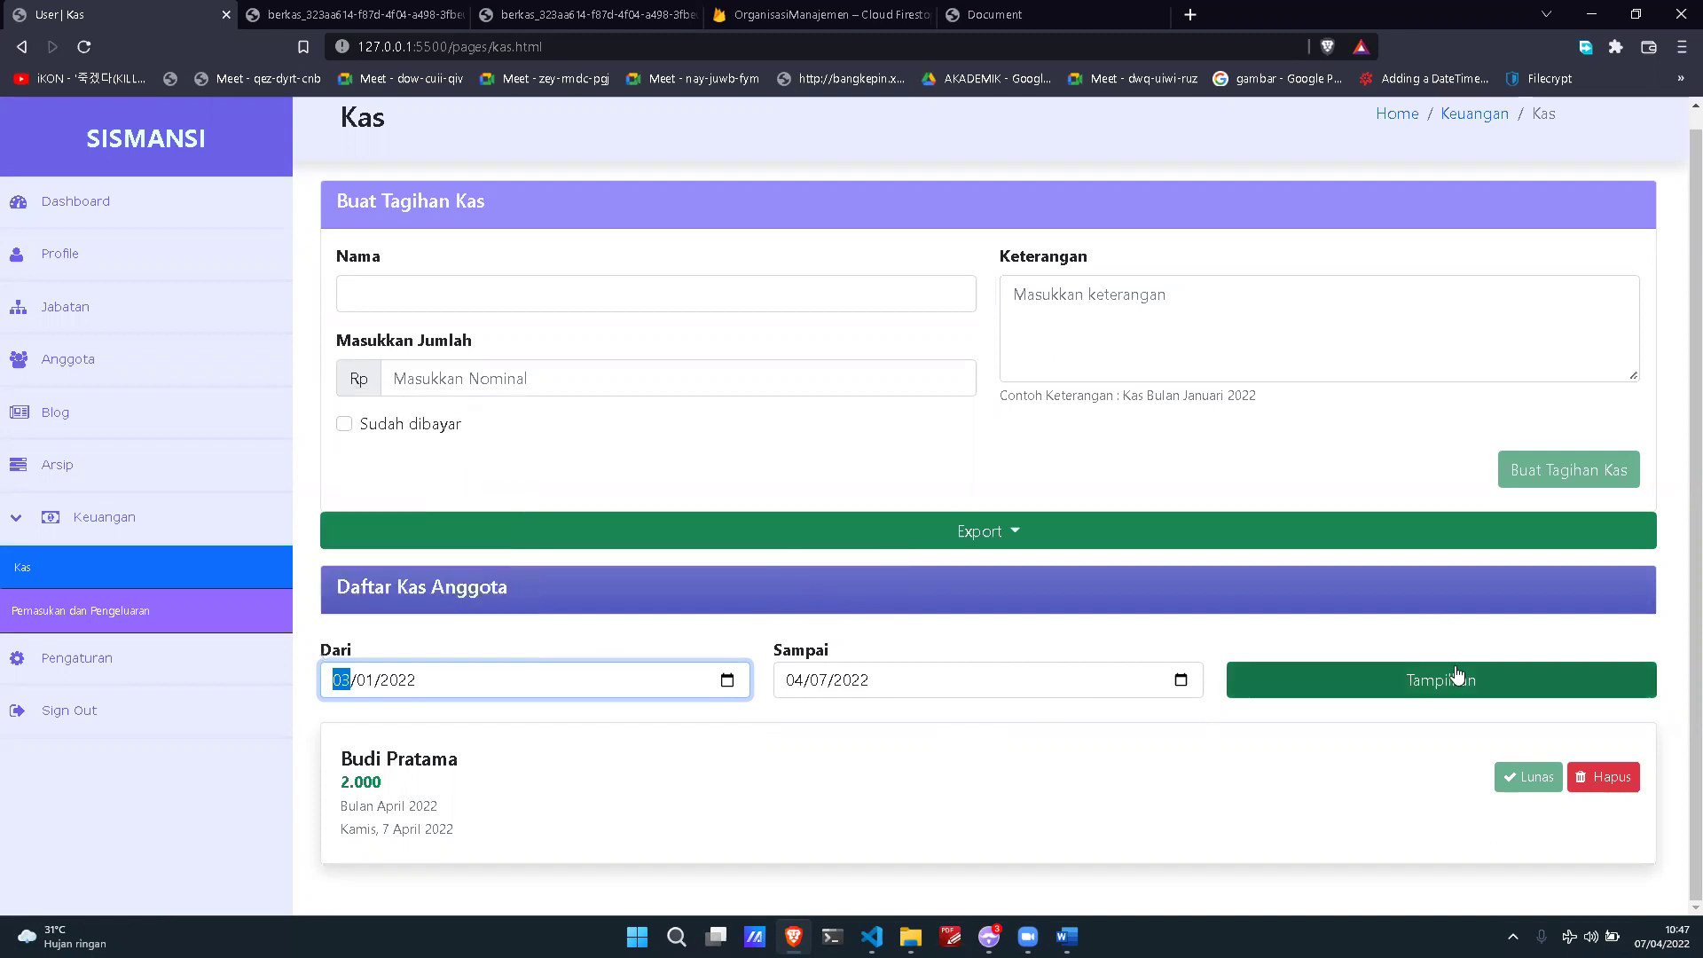
pyautogui.click(1458, 679)
# Step: Load more Kas entries below the first five, showing the older 10.000 bills
pyautogui.scroll(-7, 1375, 441)
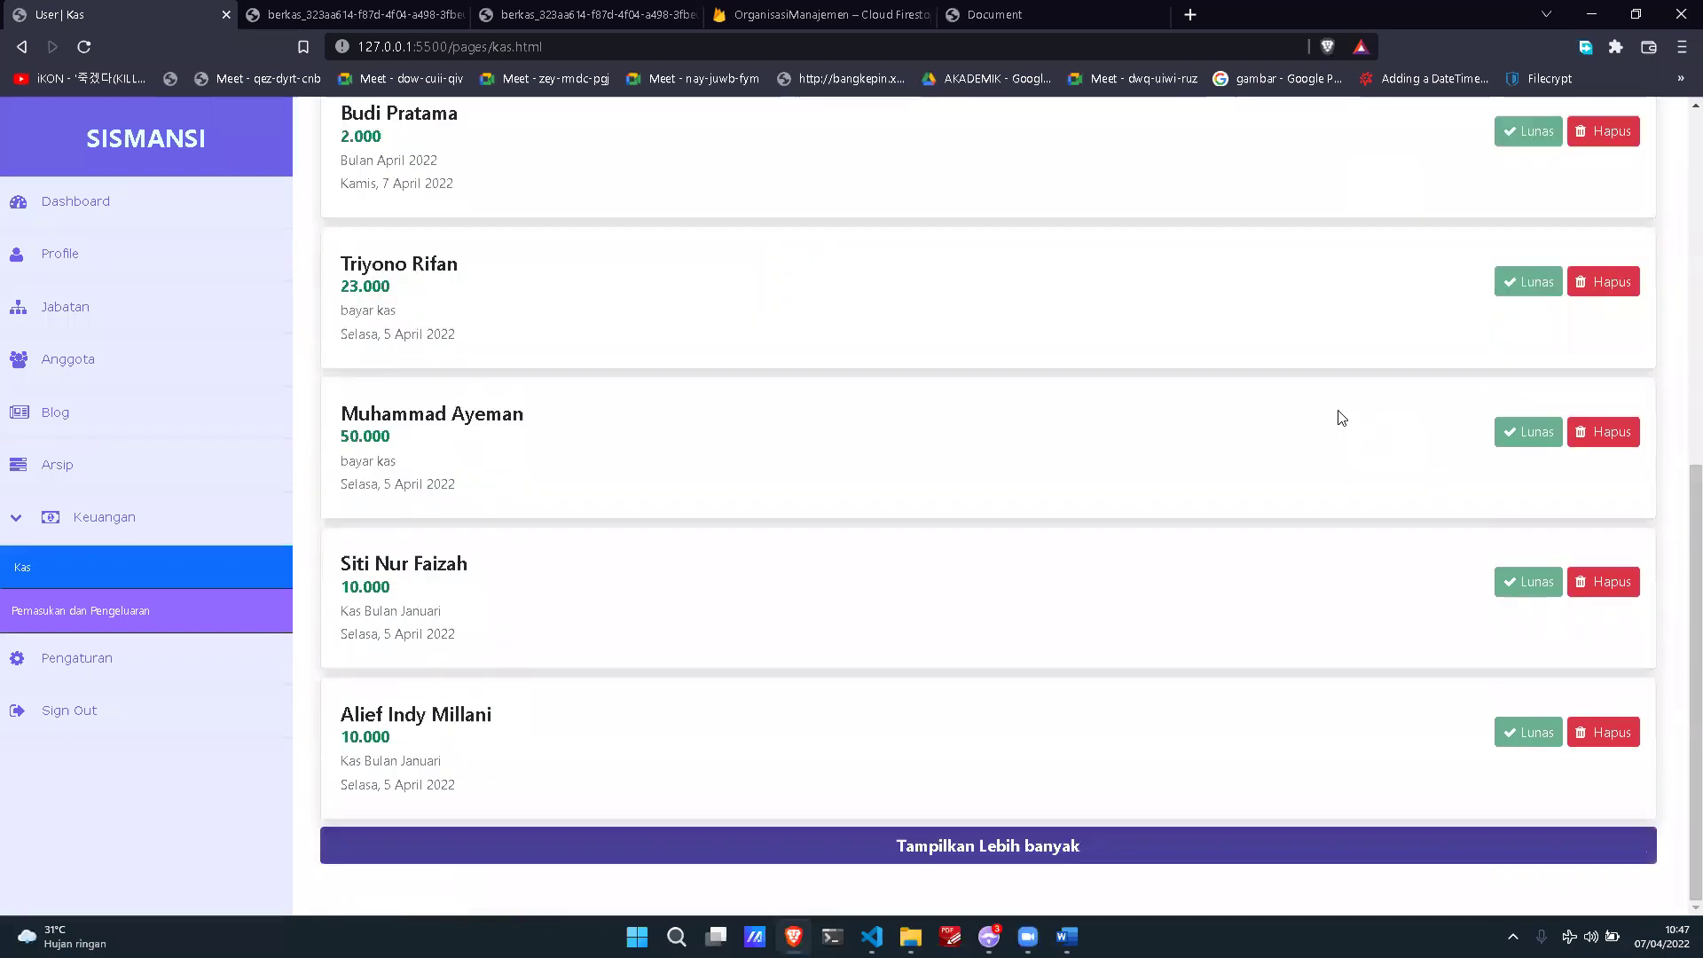
pyautogui.scroll(3, 885, 436)
pyautogui.scroll(-3, 701, 488)
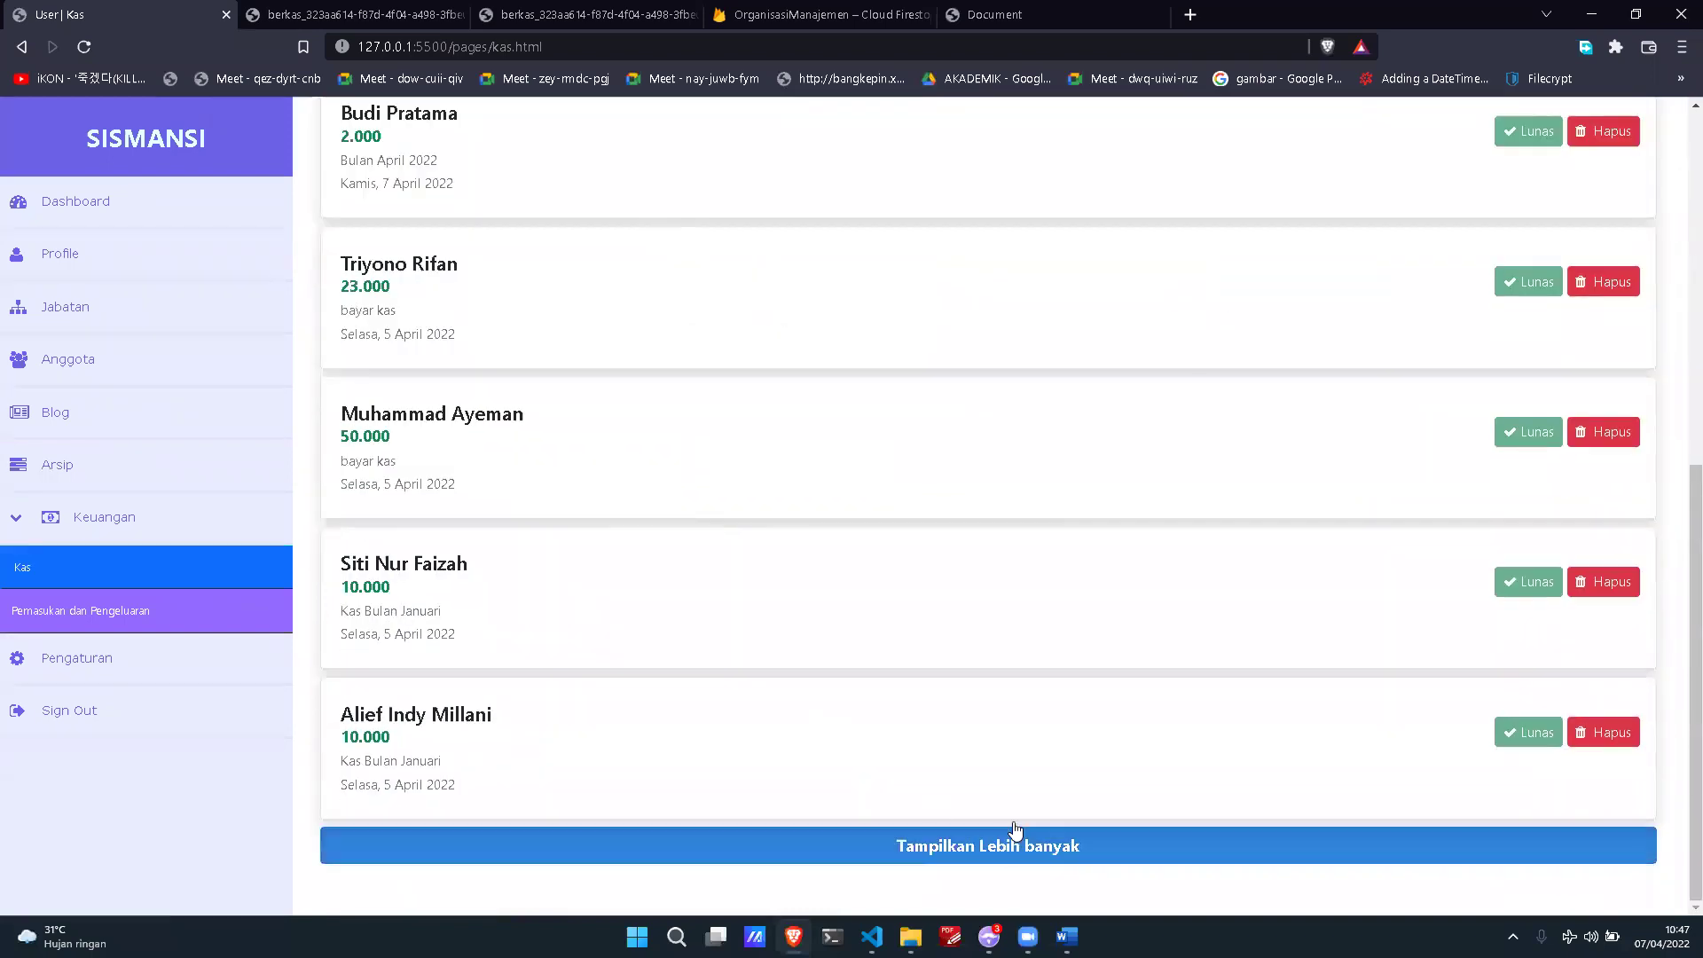
pyautogui.scroll(2, 788, 700)
pyautogui.scroll(1, 788, 707)
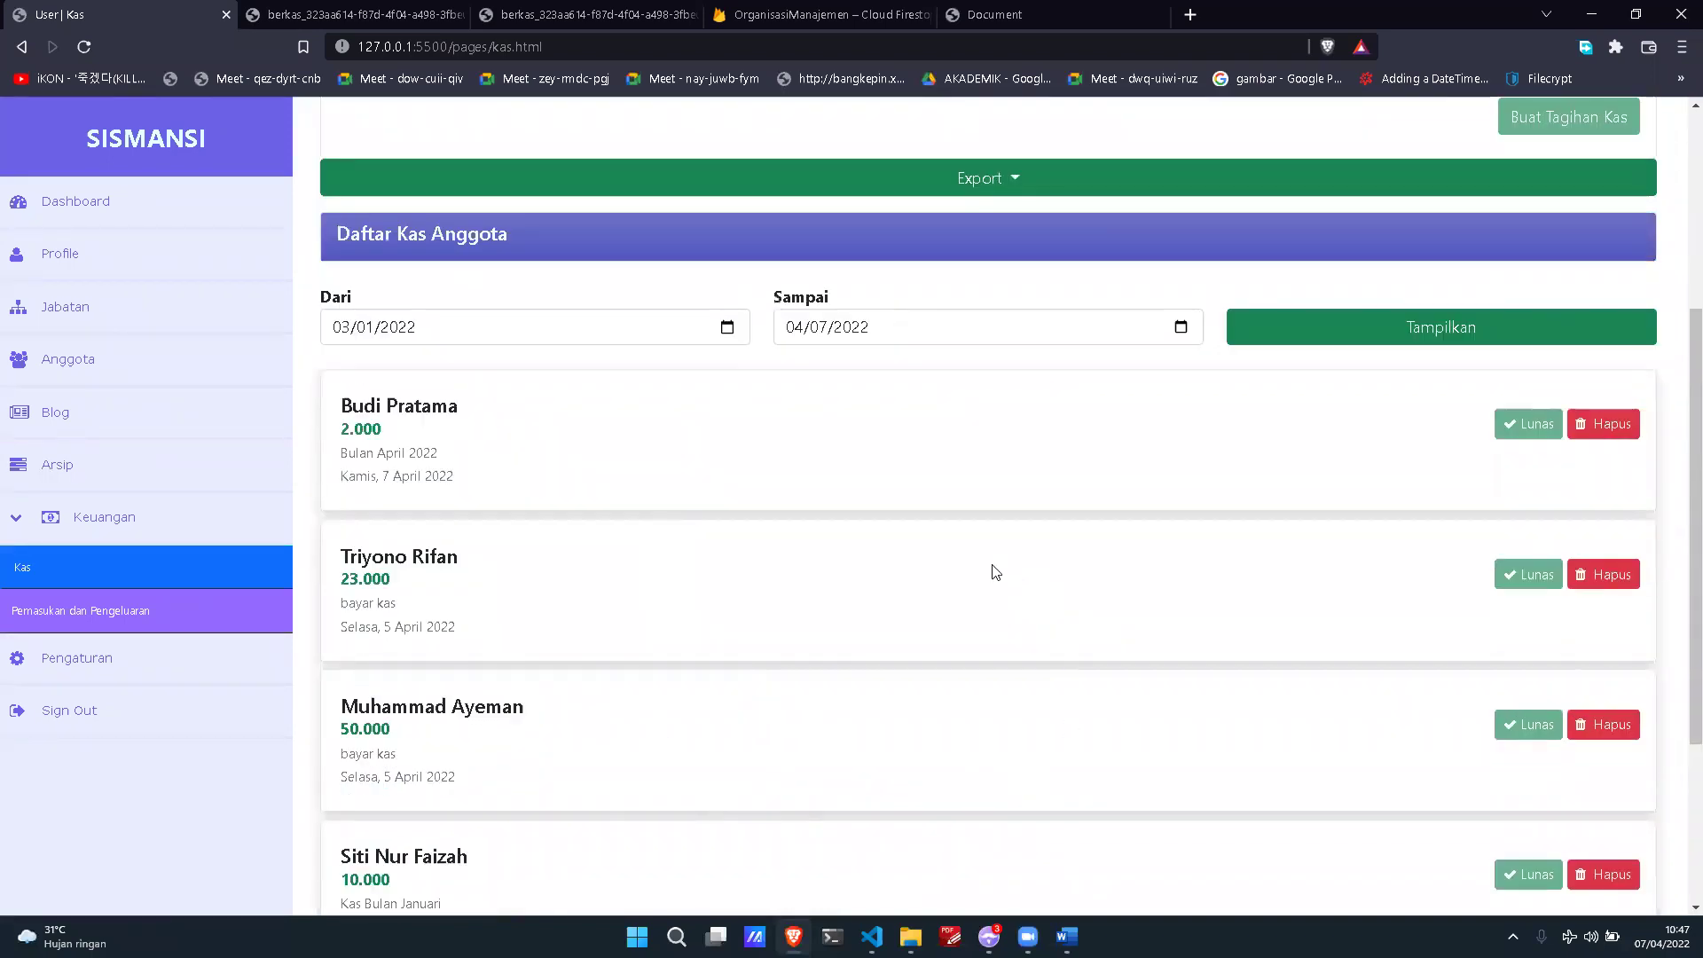
pyautogui.scroll(-2, 993, 571)
pyautogui.scroll(-2, 976, 532)
pyautogui.click(1251, 830)
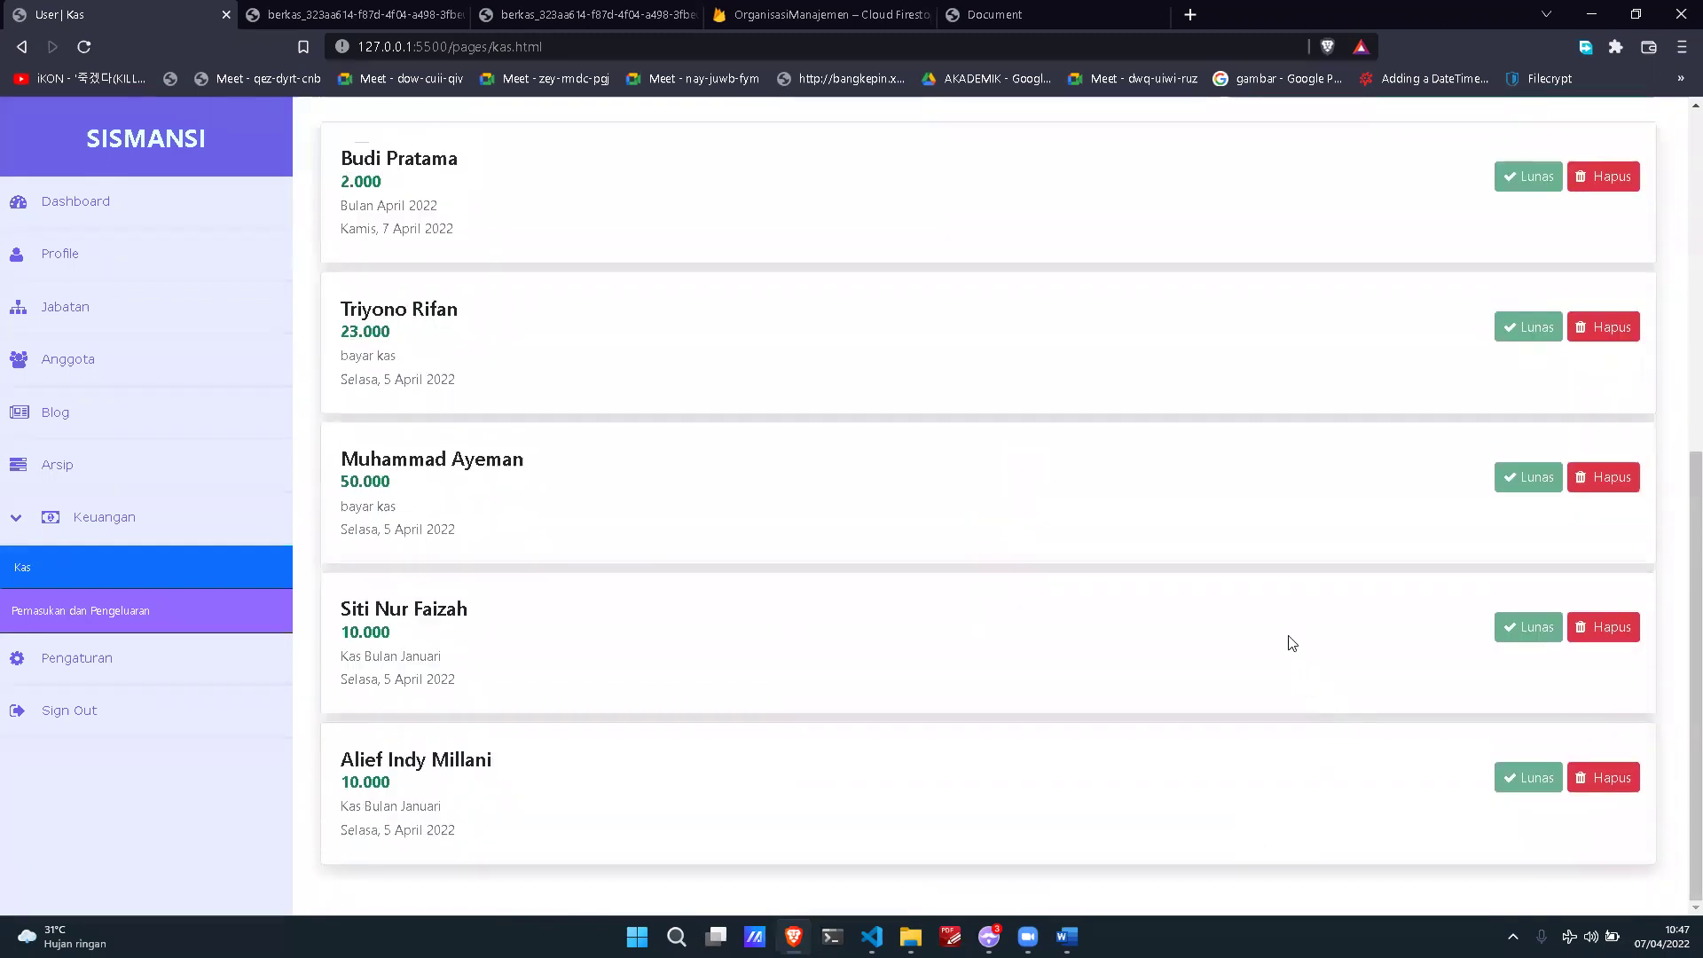
pyautogui.scroll(-6, 1170, 496)
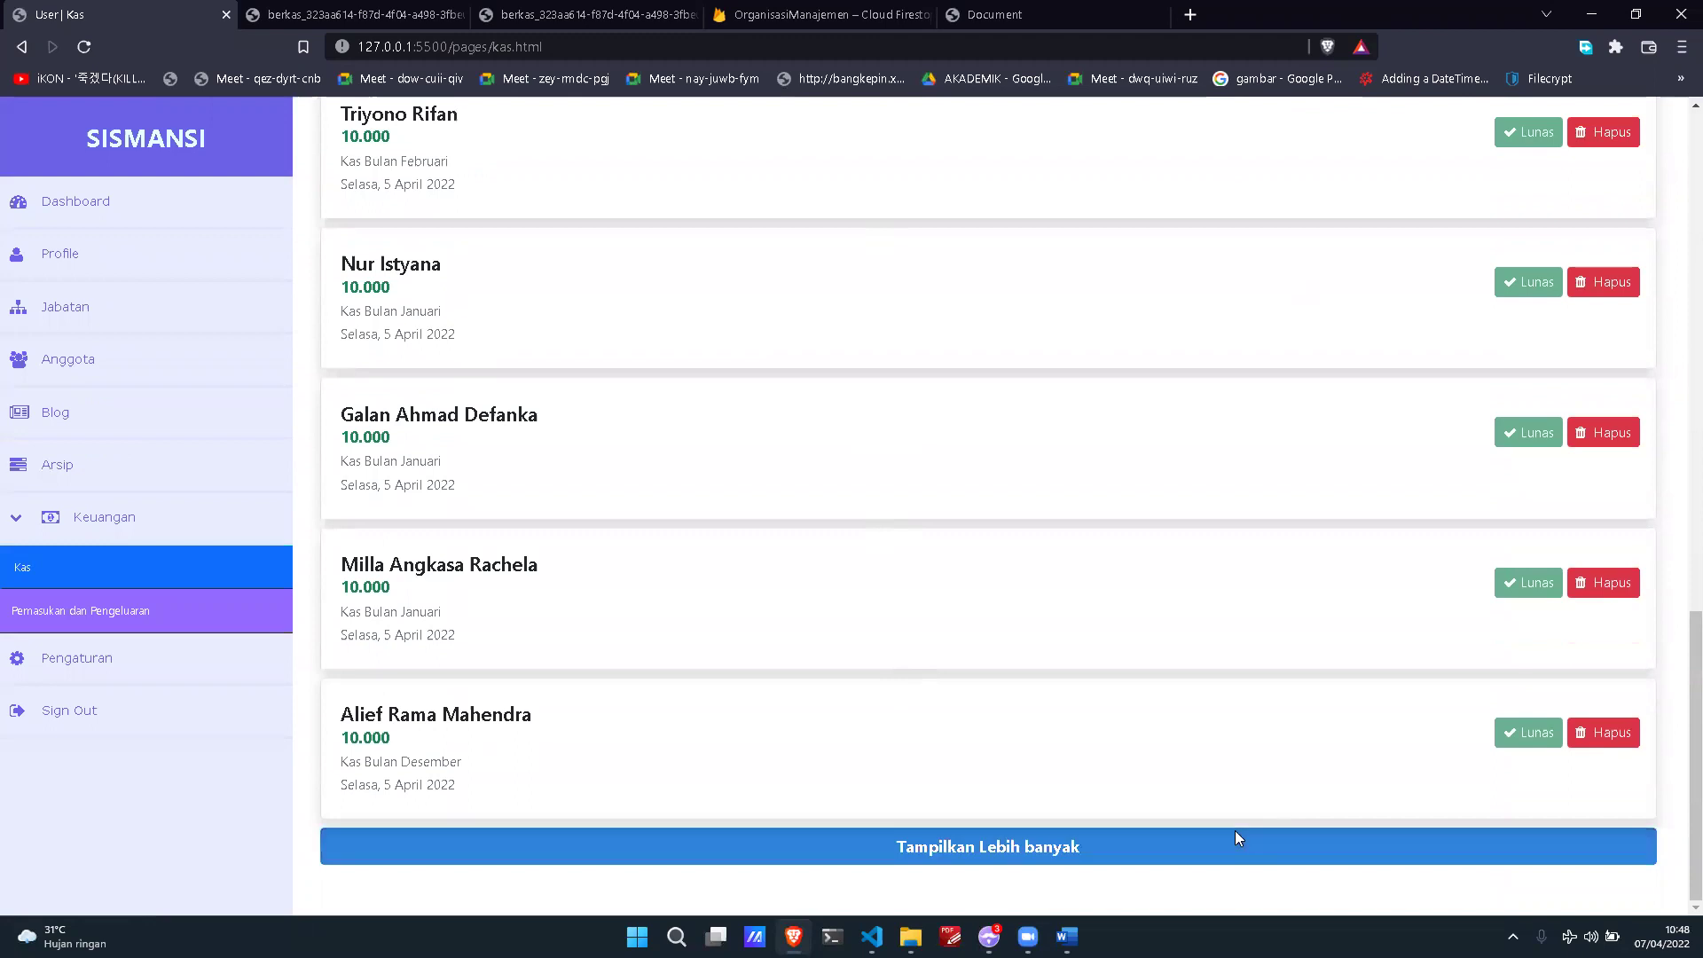
pyautogui.scroll(15, 1365, 792)
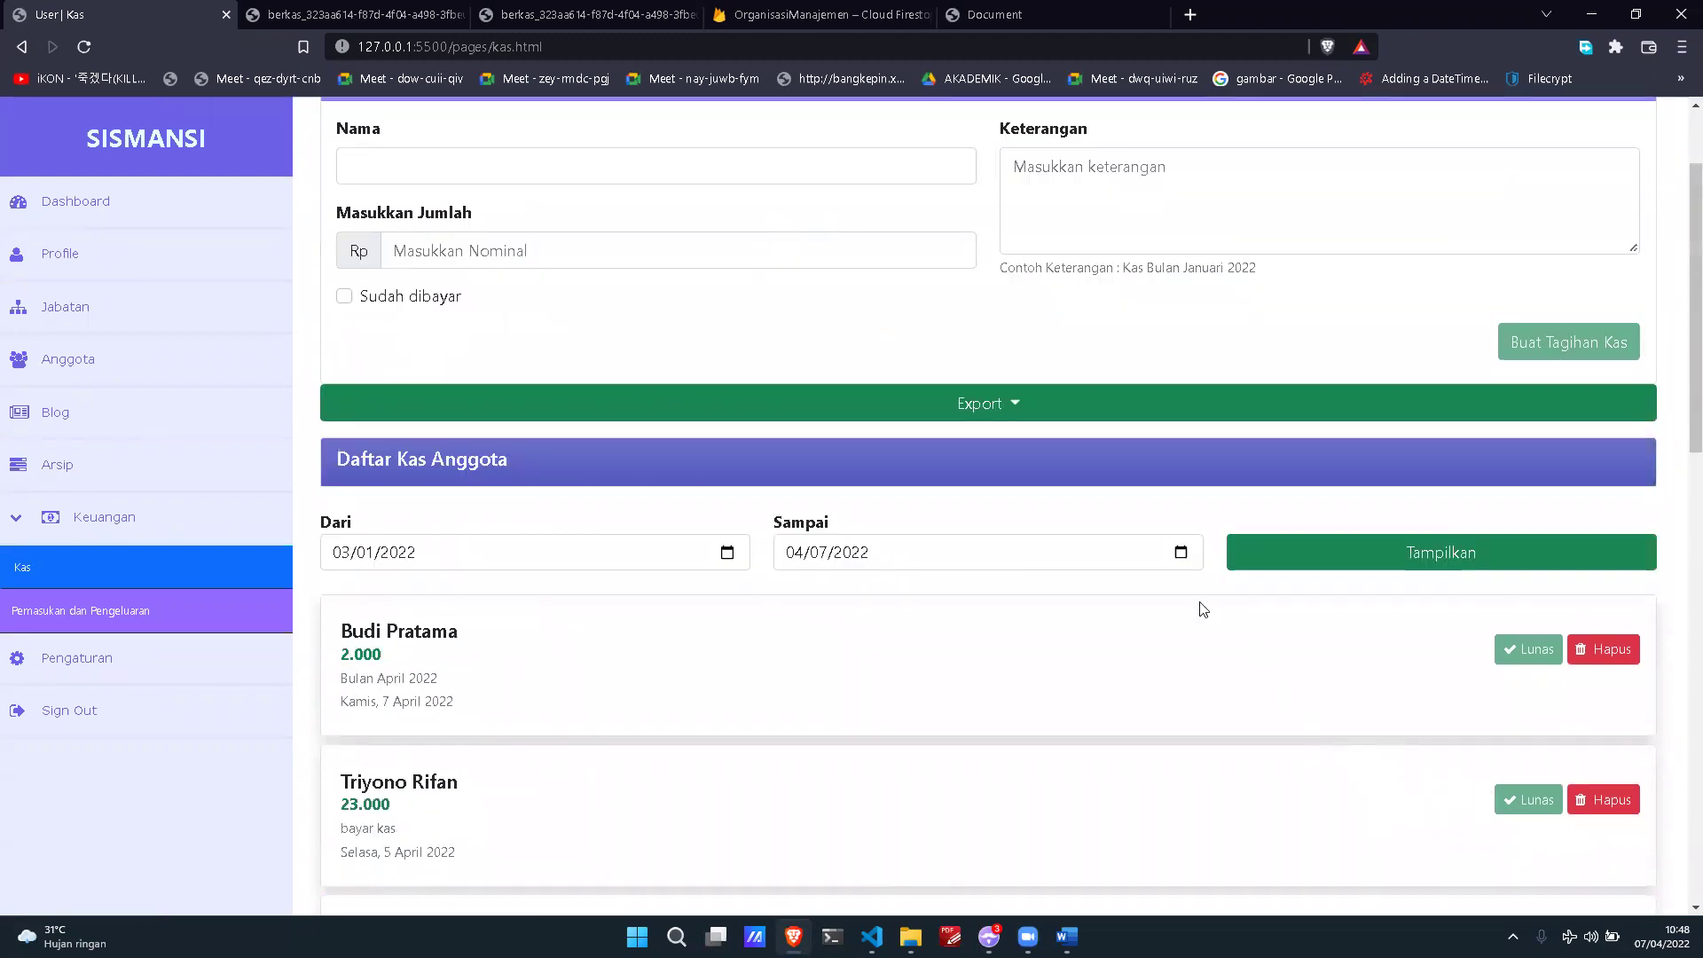
# Step: Export the filtered Kas list to Excel, save it, and open the downloaded workbook
pyautogui.click(1105, 417)
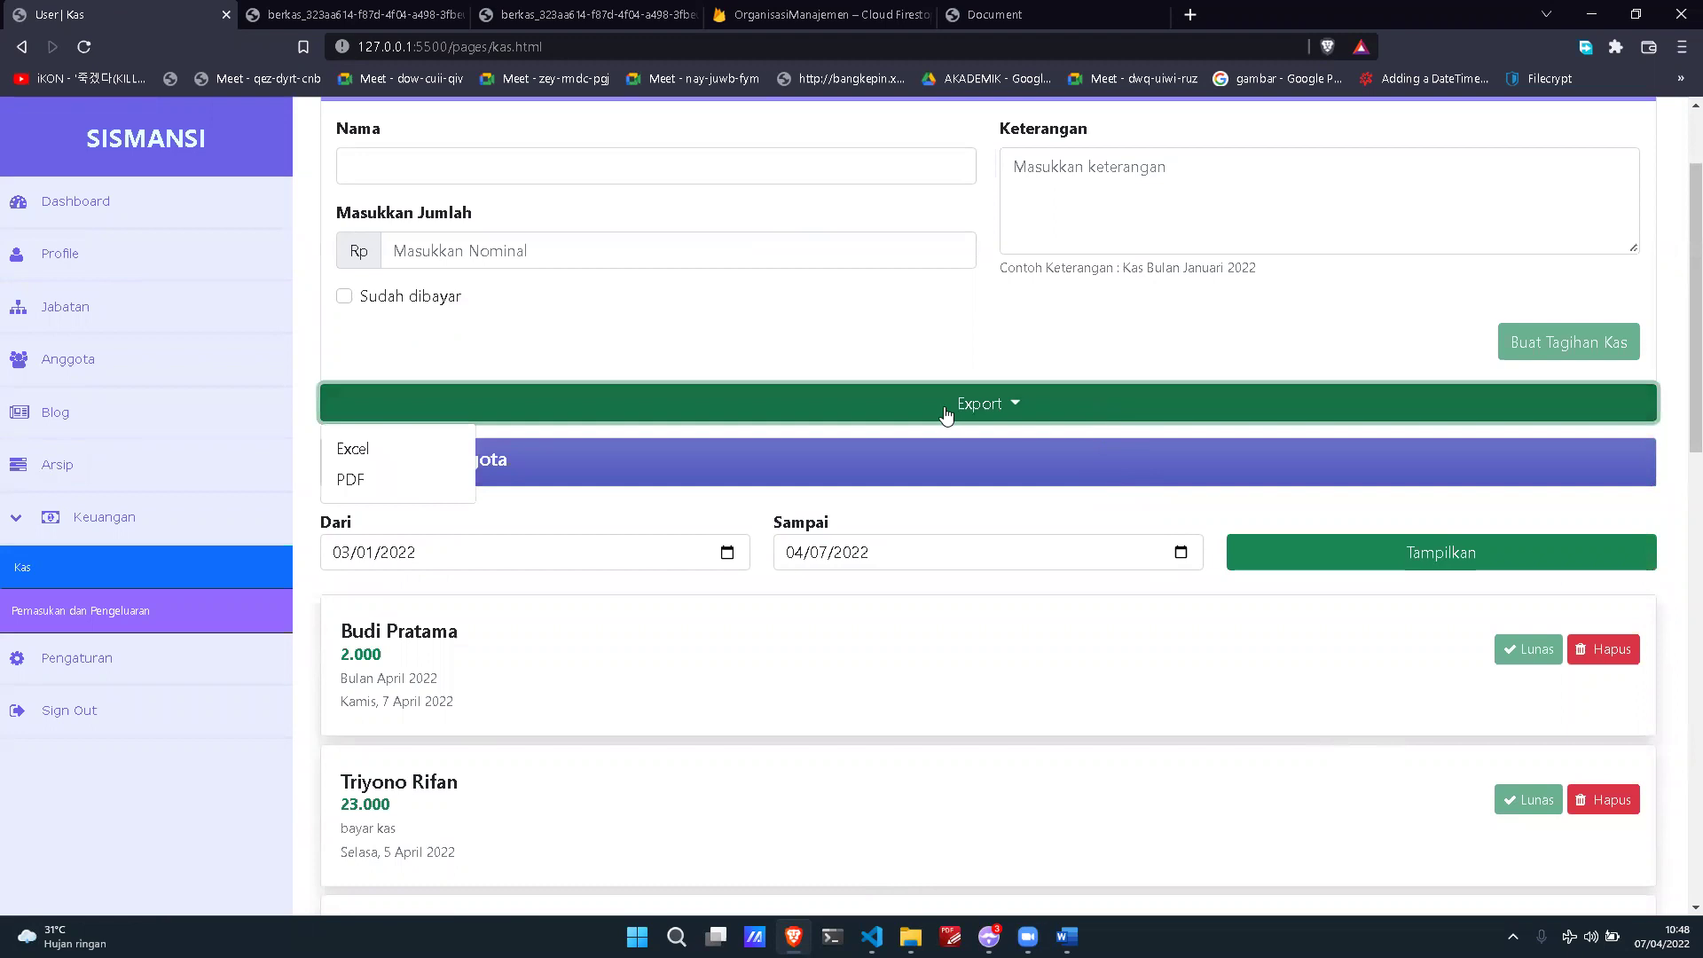
pyautogui.click(442, 458)
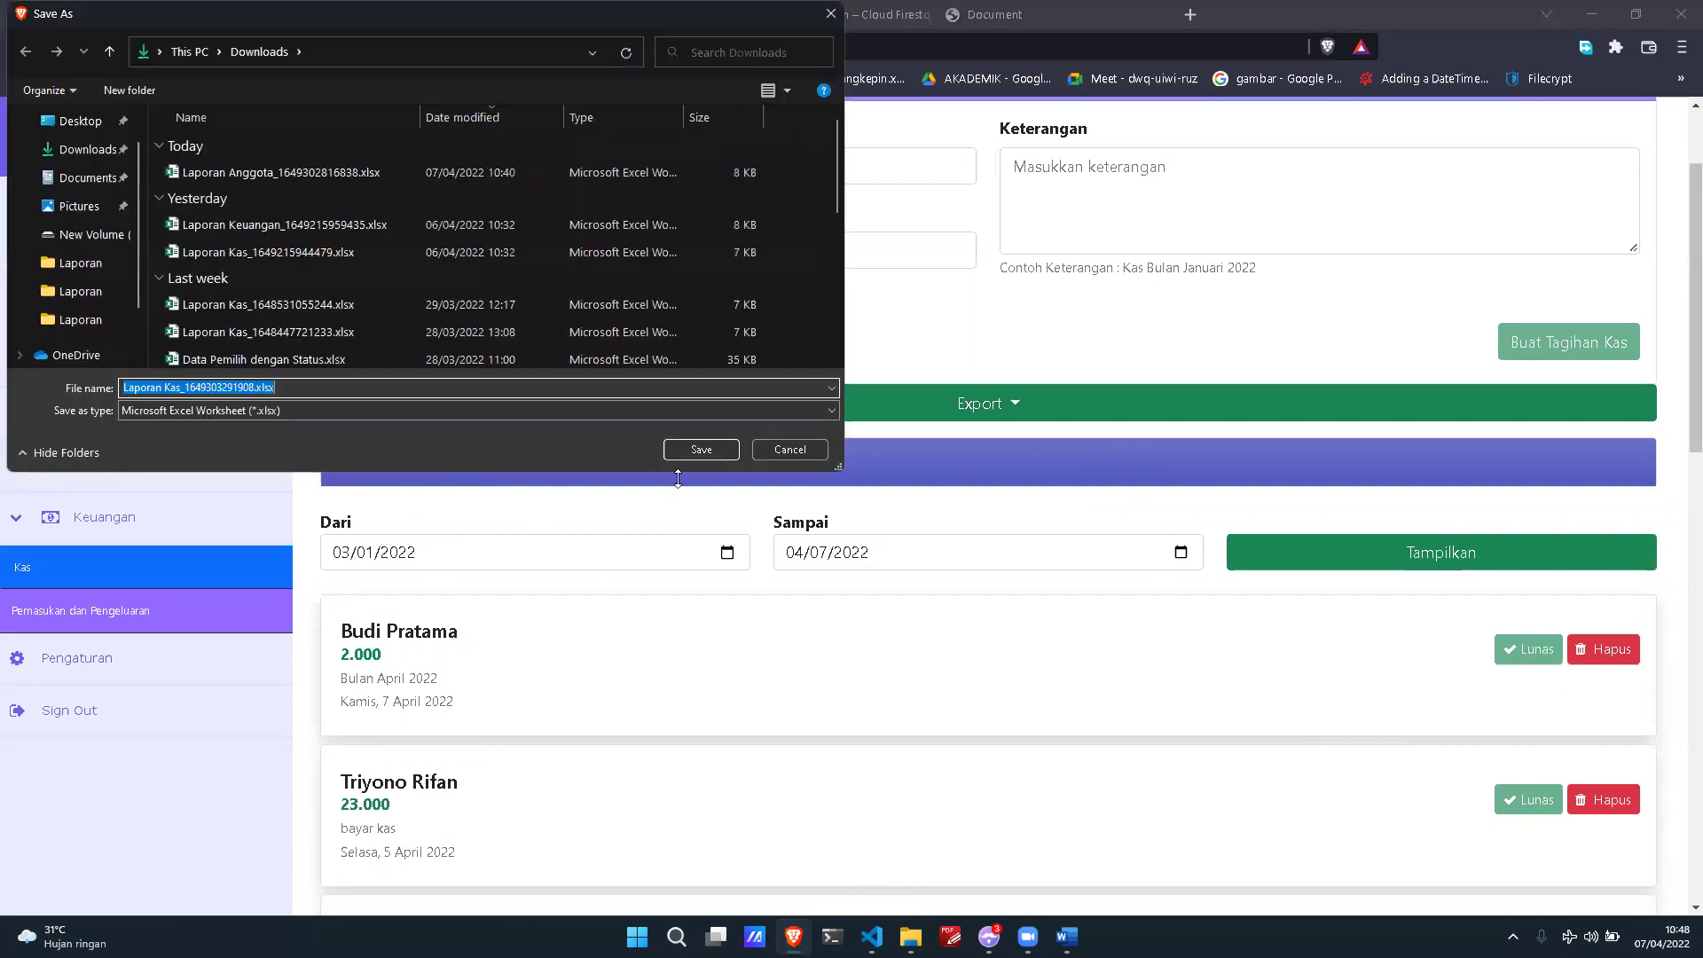
pyautogui.click(678, 455)
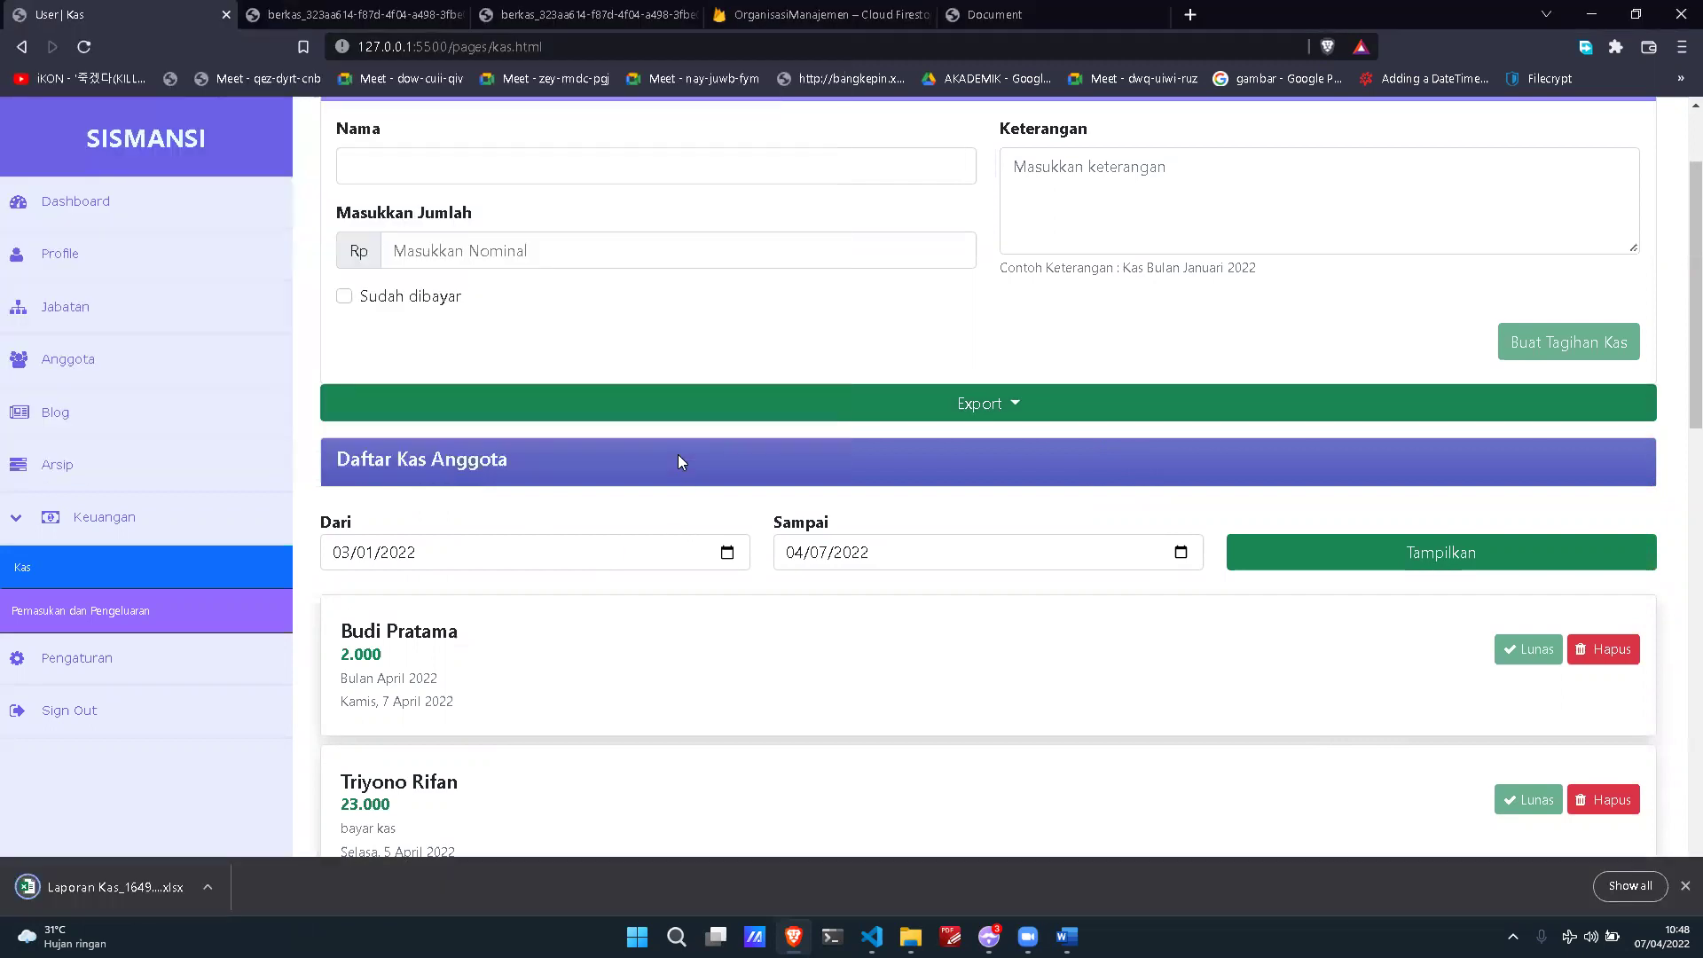
pyautogui.click(108, 875)
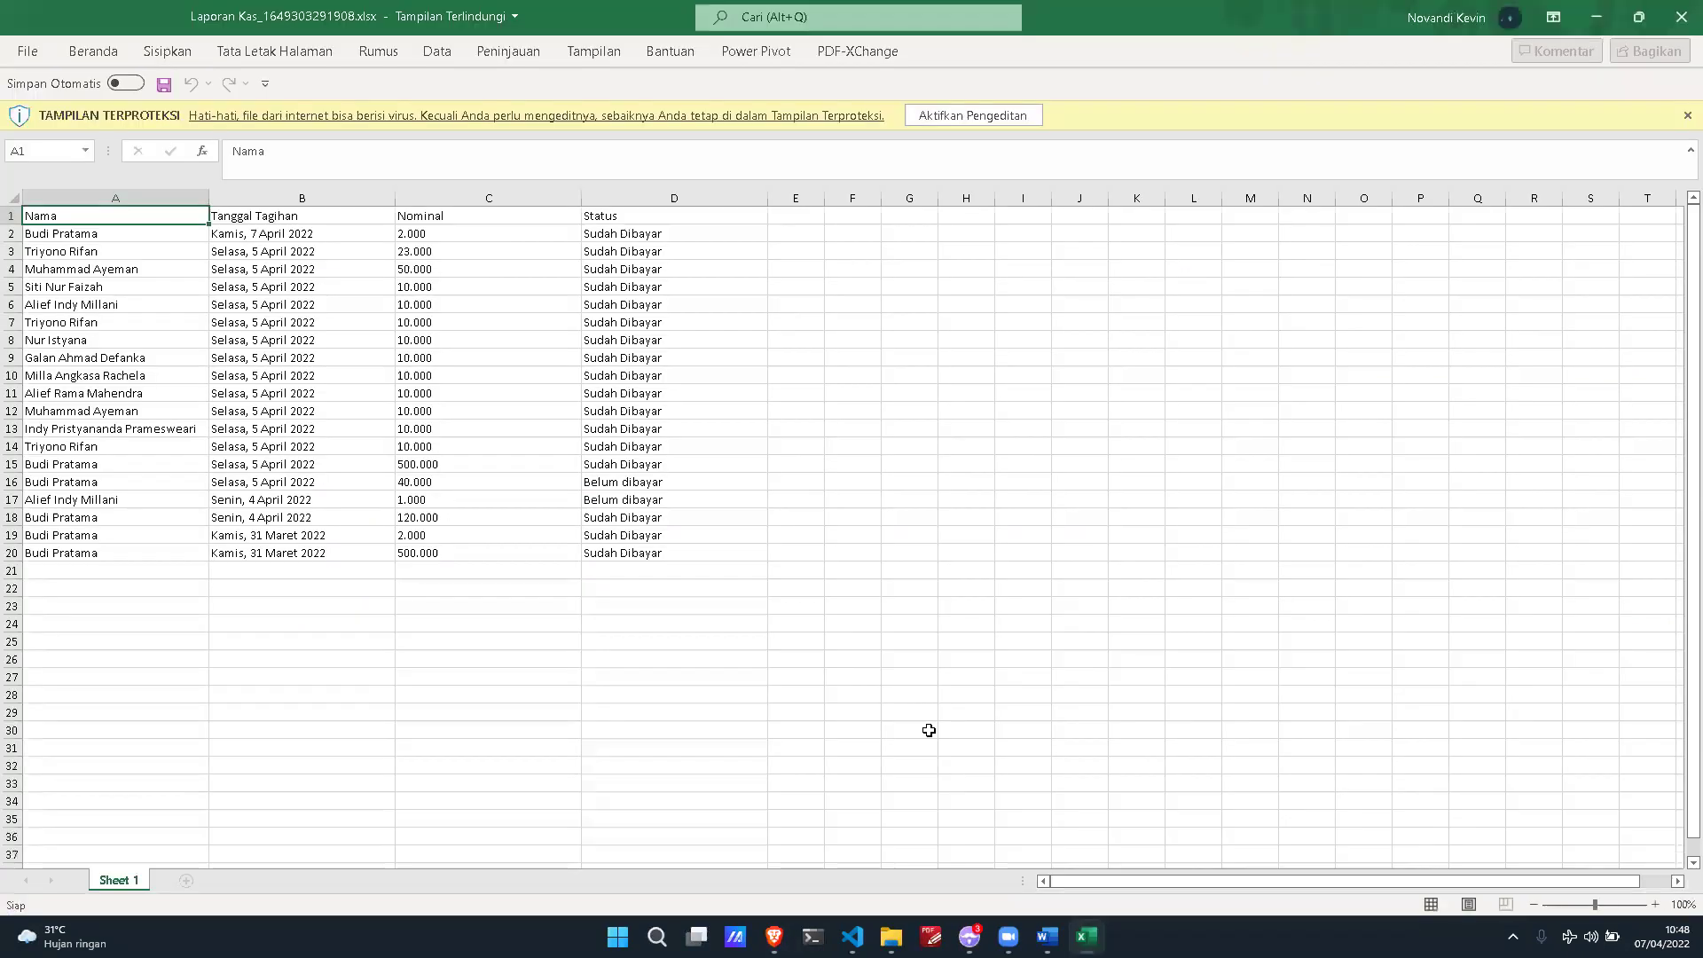
# Step: Check the name, date, nominal and status cells A5, B2, C2, D2 and D17
pyautogui.click(172, 283)
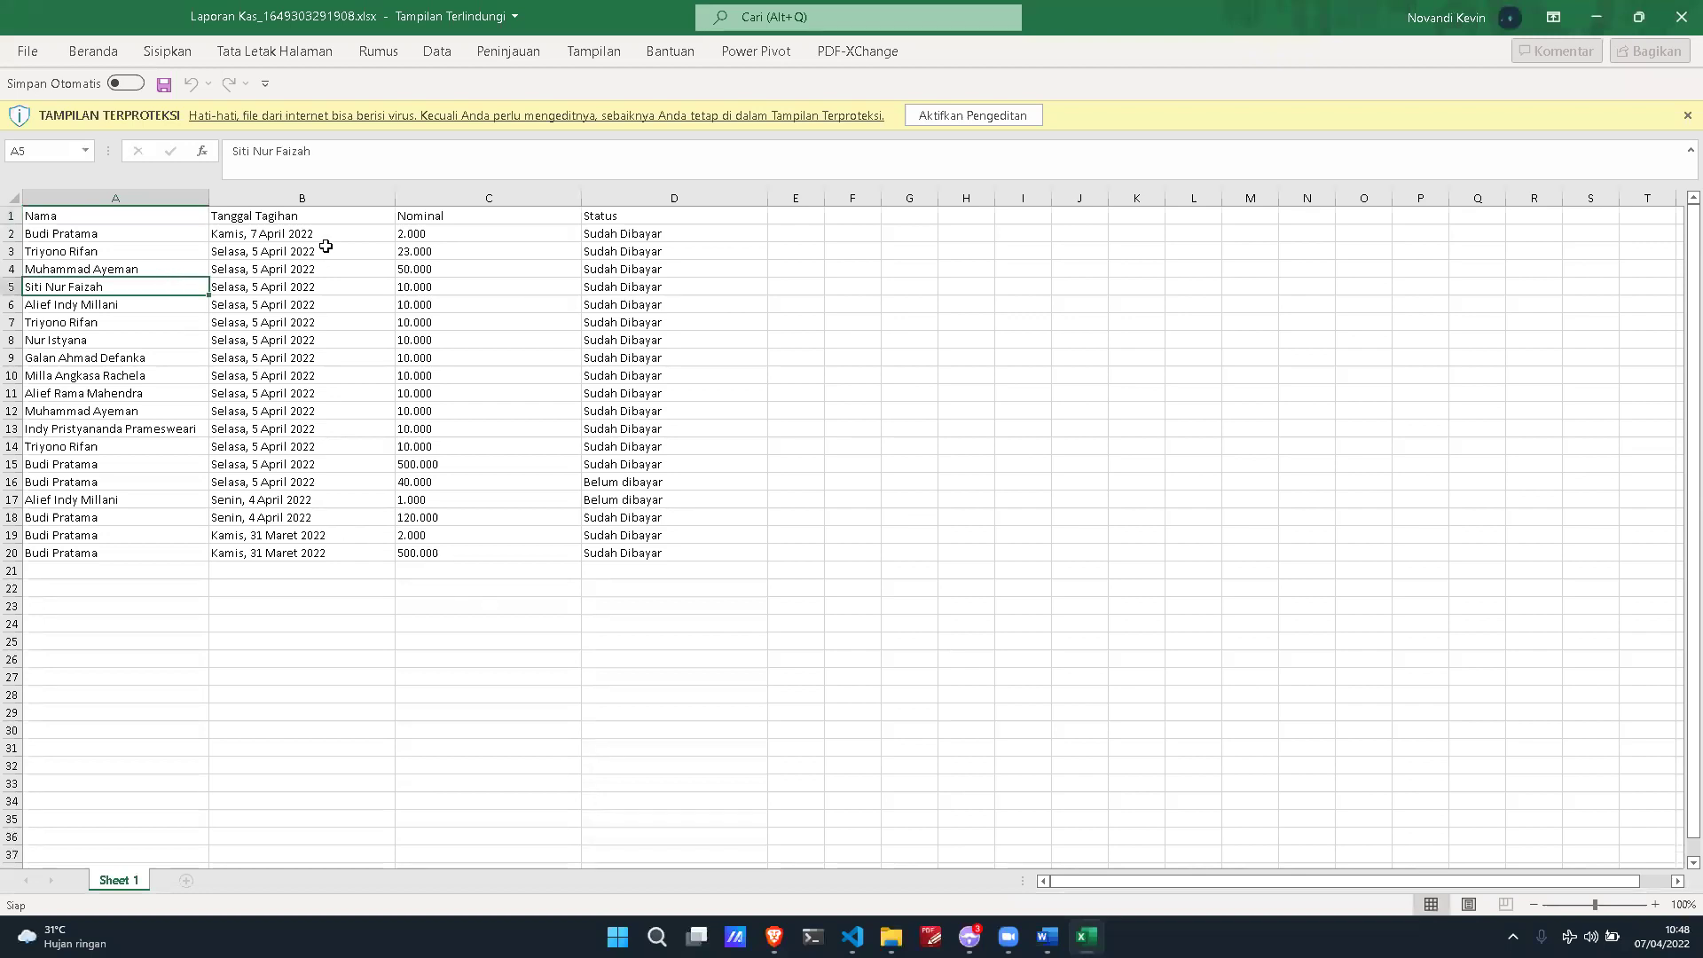
pyautogui.click(333, 234)
pyautogui.click(491, 225)
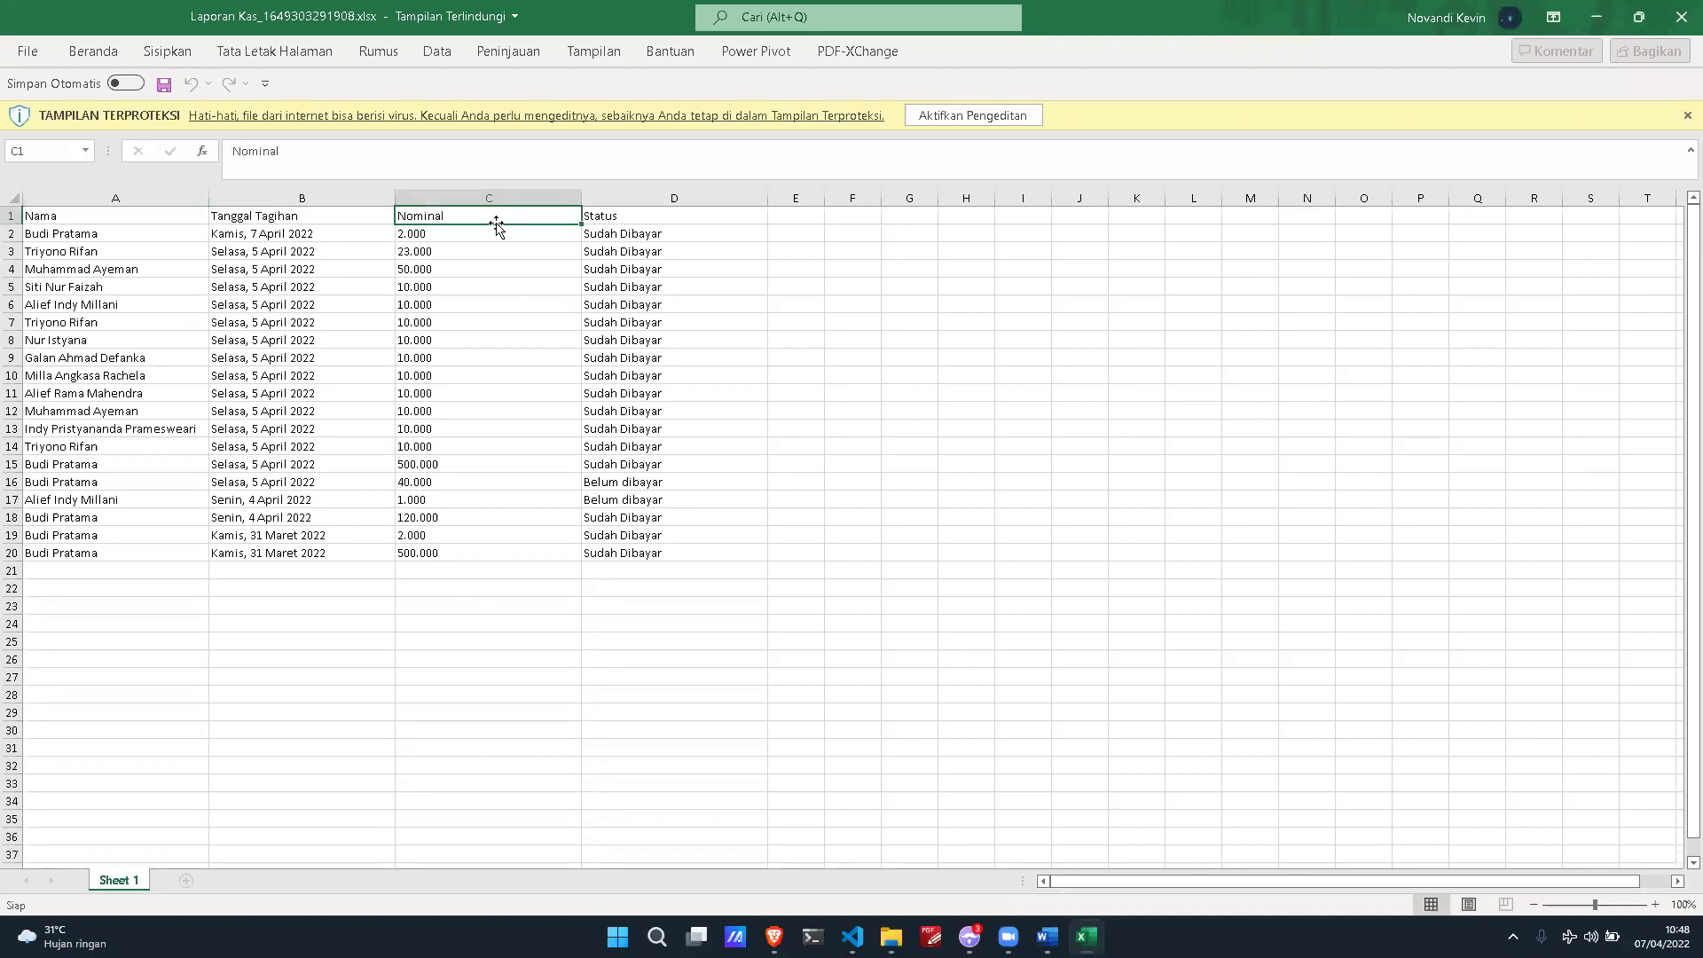
pyautogui.click(630, 233)
pyautogui.click(593, 499)
# Step: Close Excel, export the Kas list as a PDF, view it, and return to the Kas page
pyautogui.click(1676, 28)
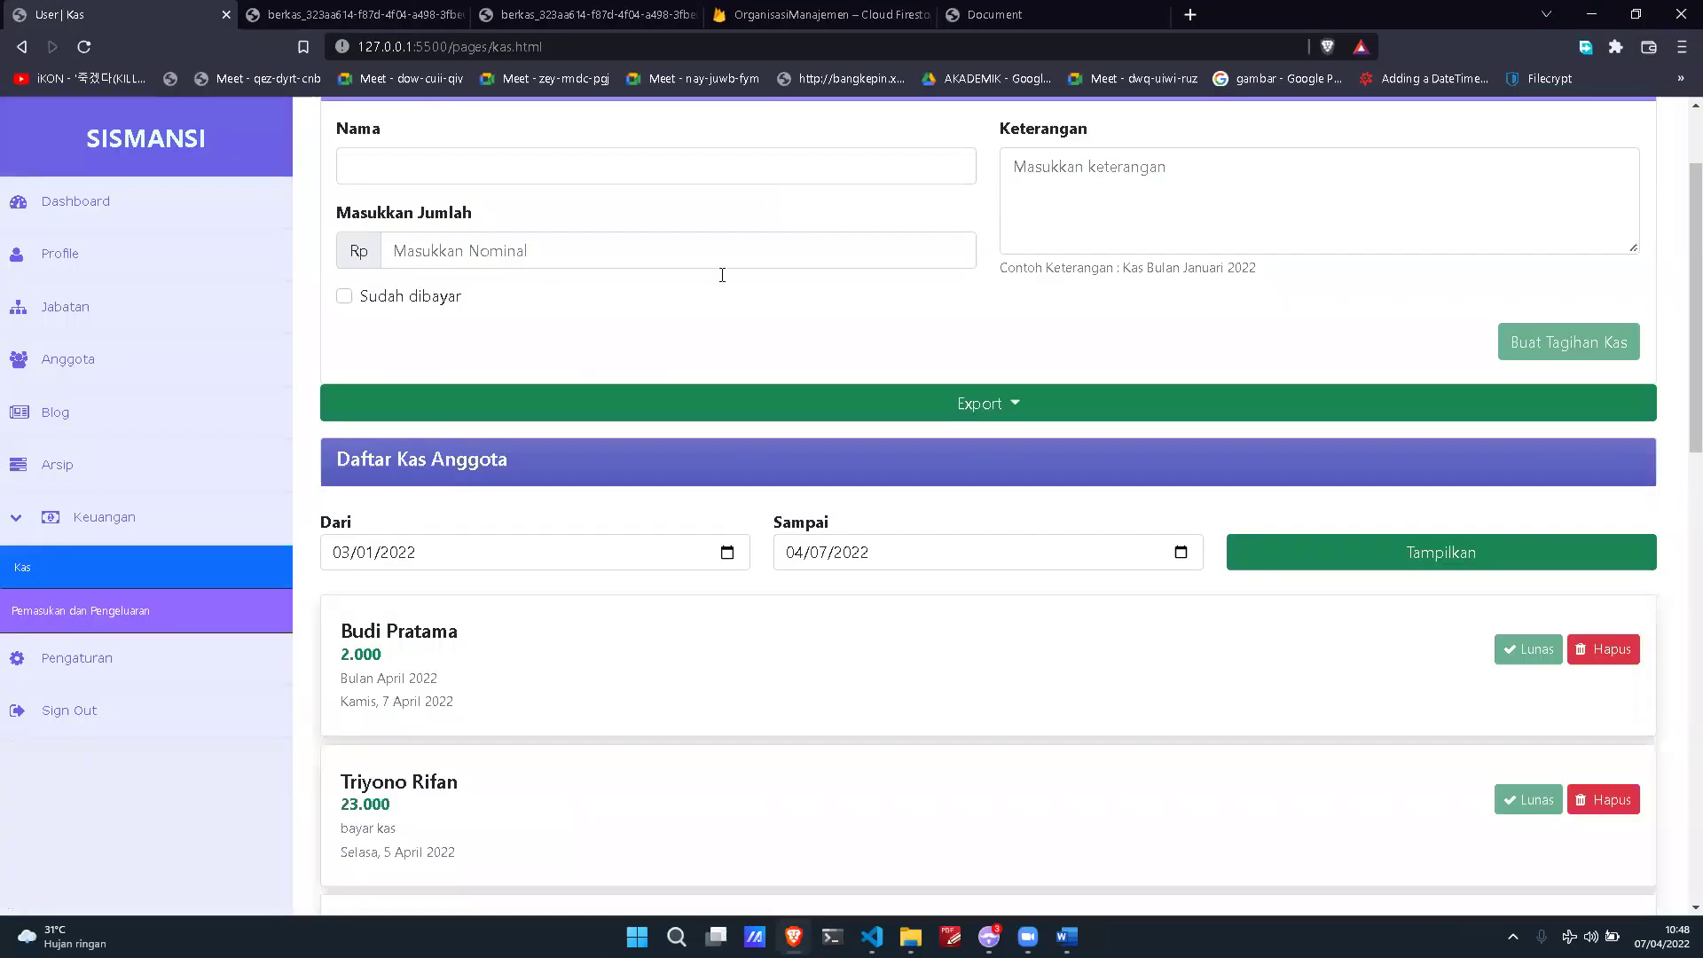
pyautogui.click(602, 419)
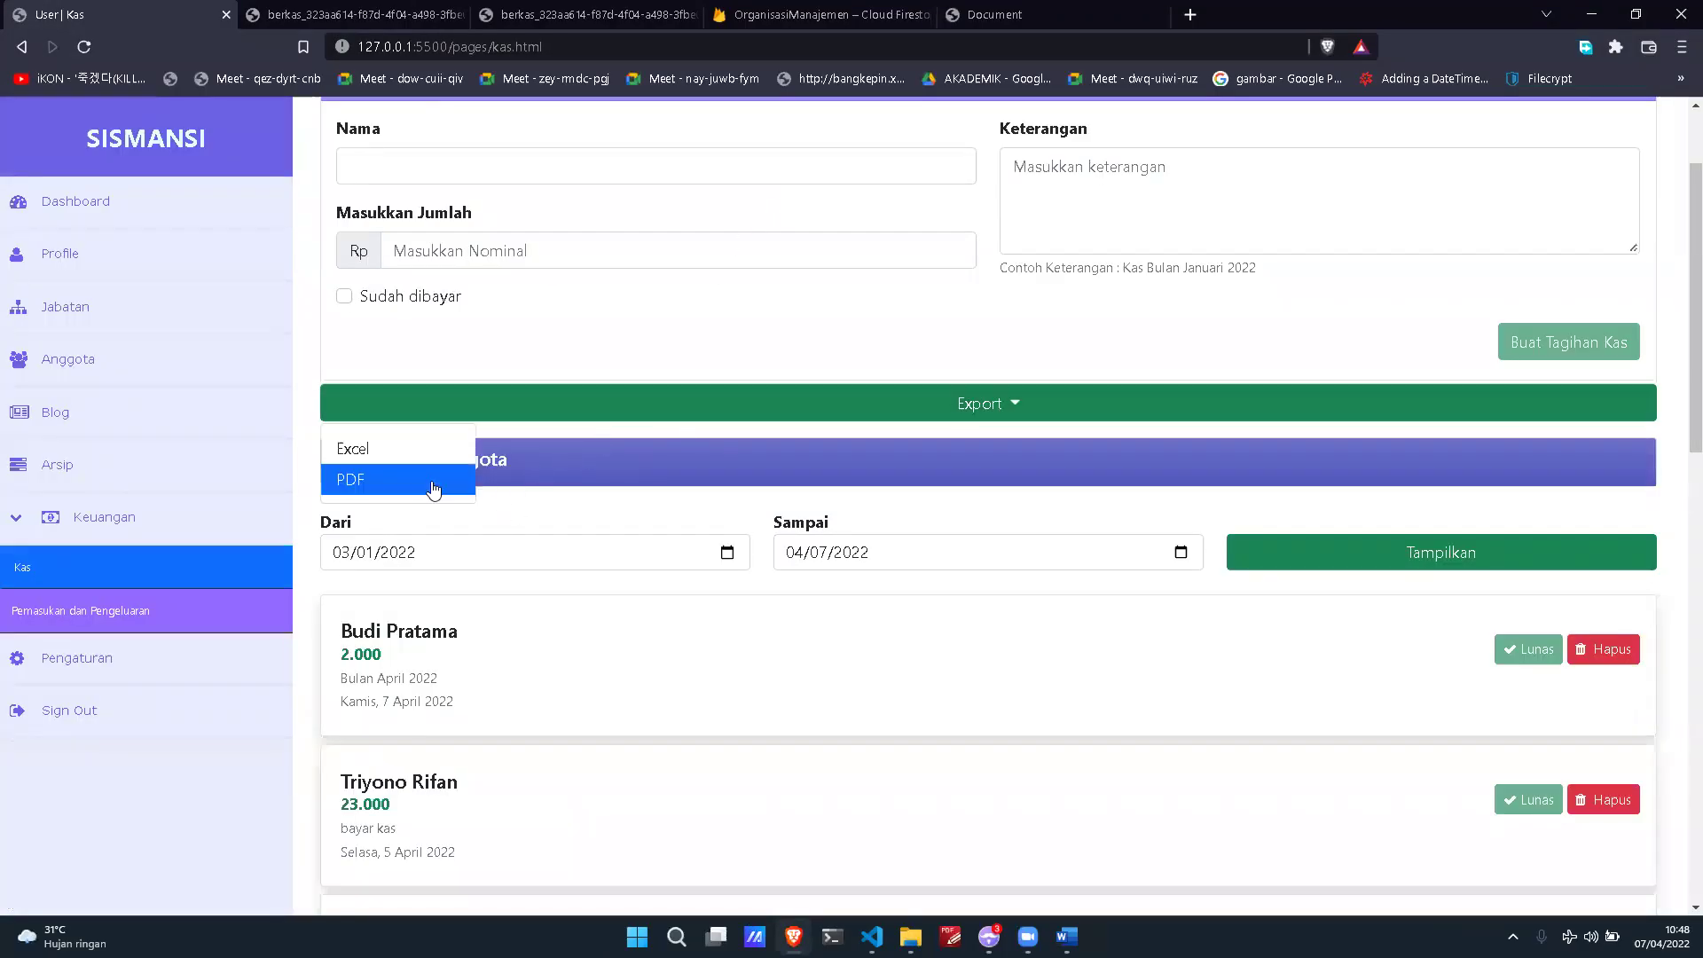
pyautogui.click(390, 475)
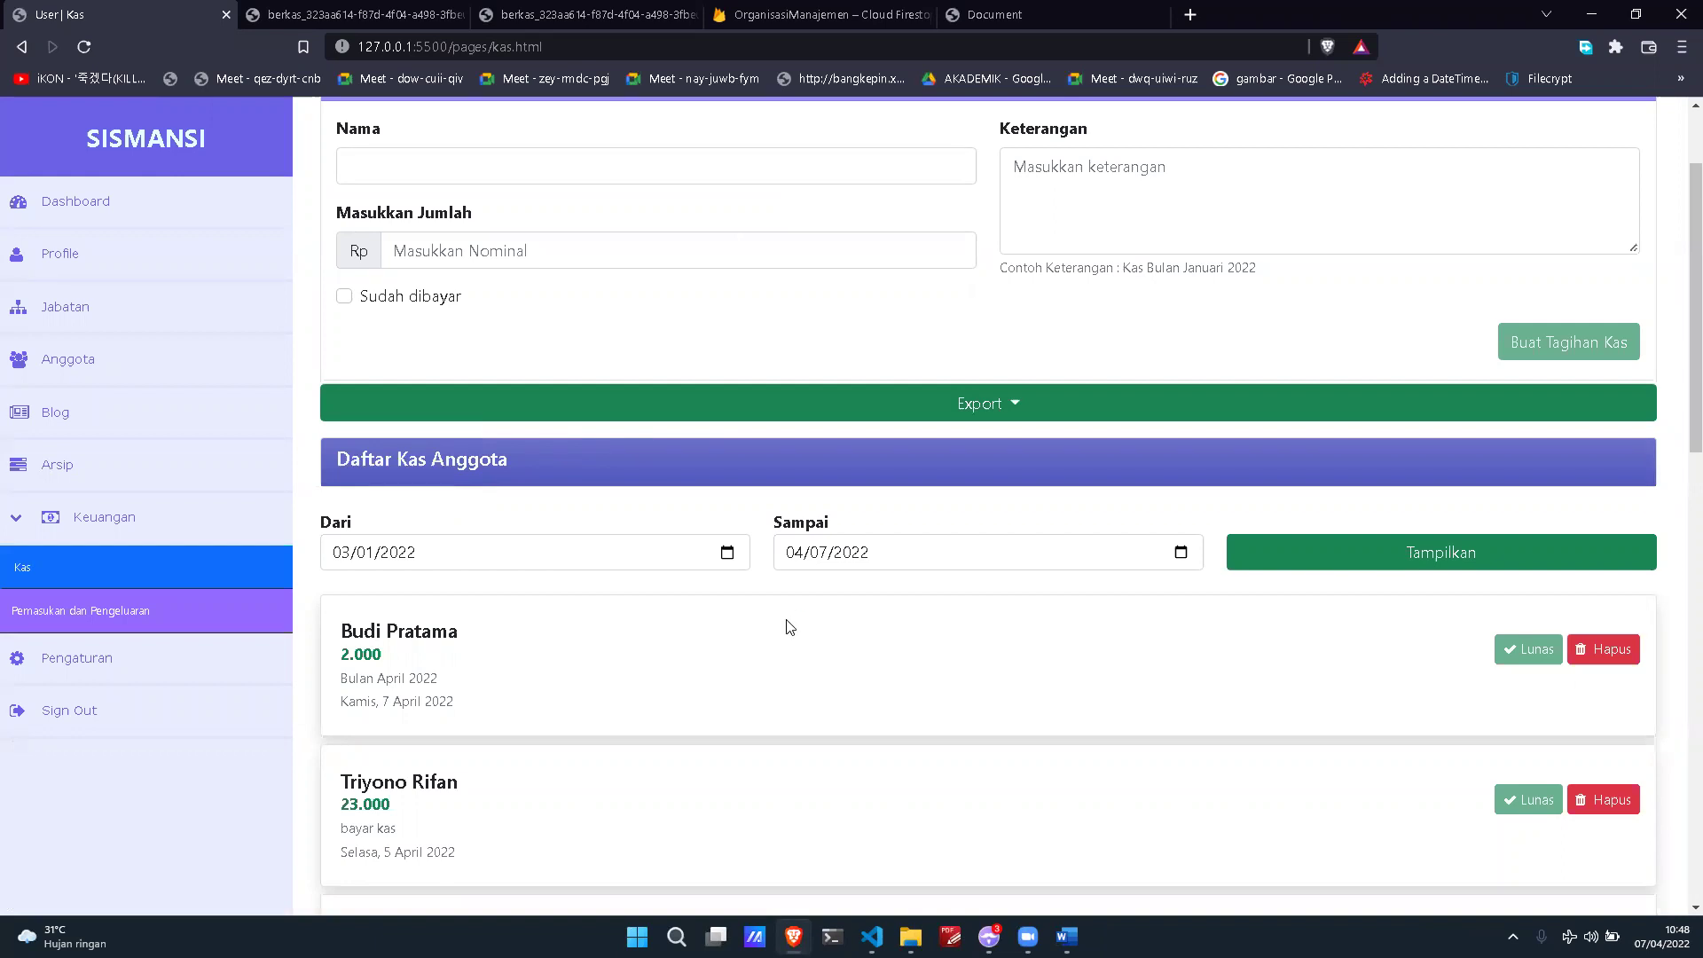
pyautogui.click(699, 451)
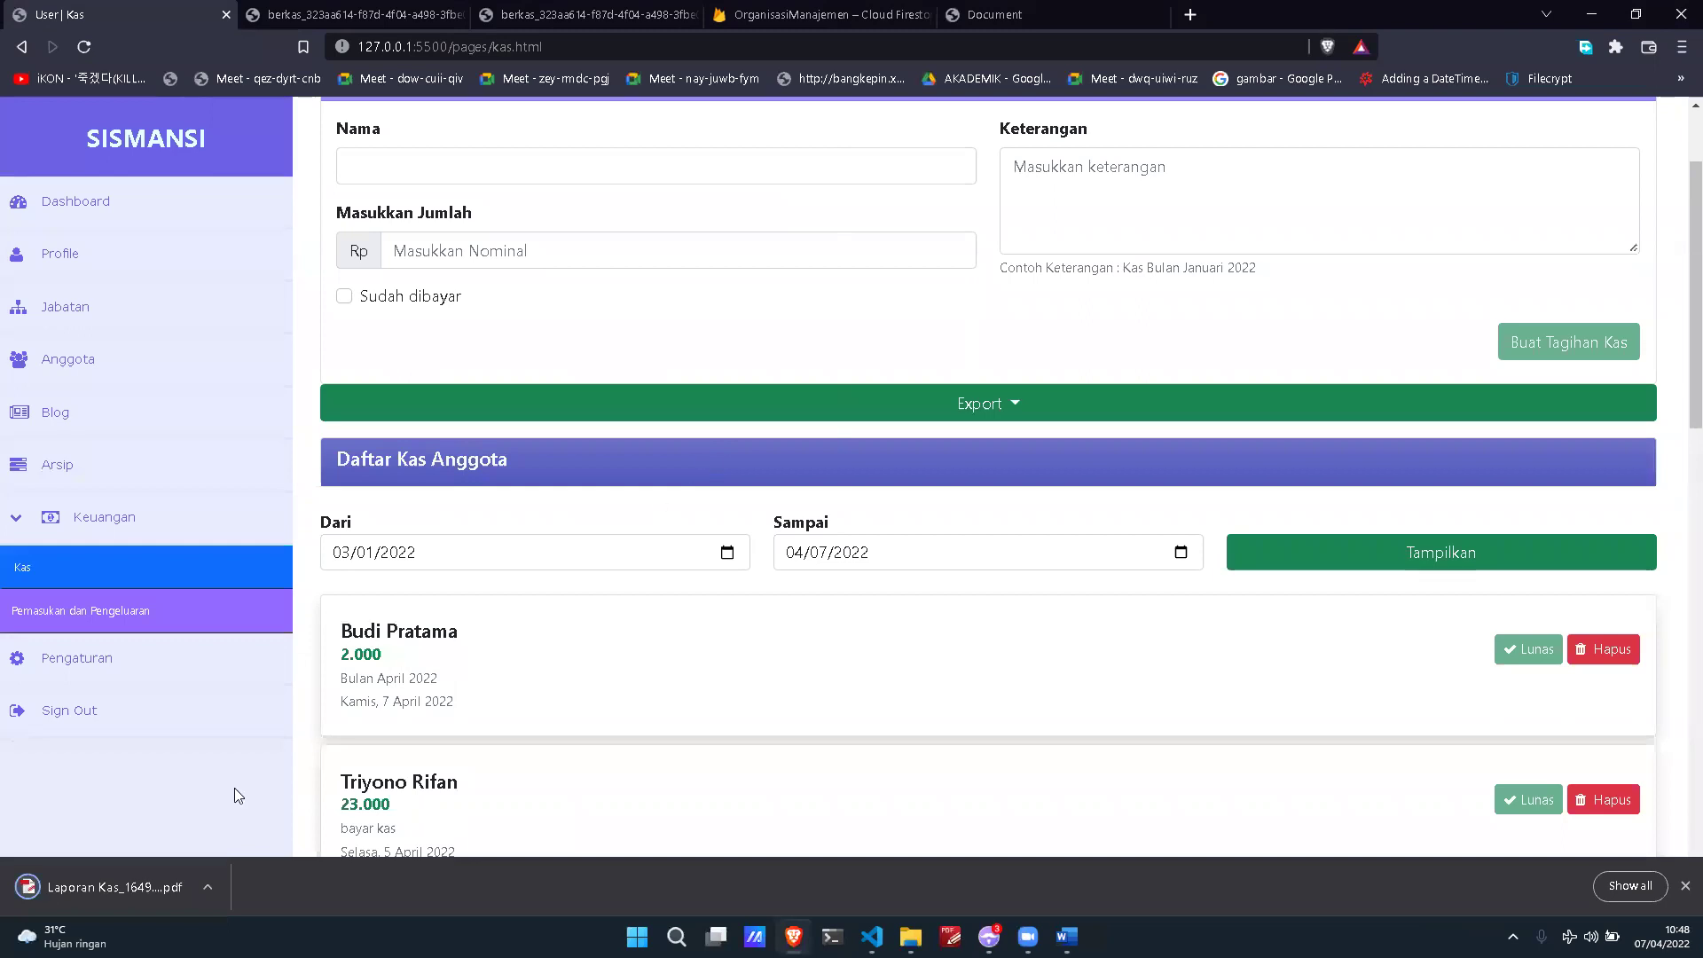
pyautogui.click(141, 873)
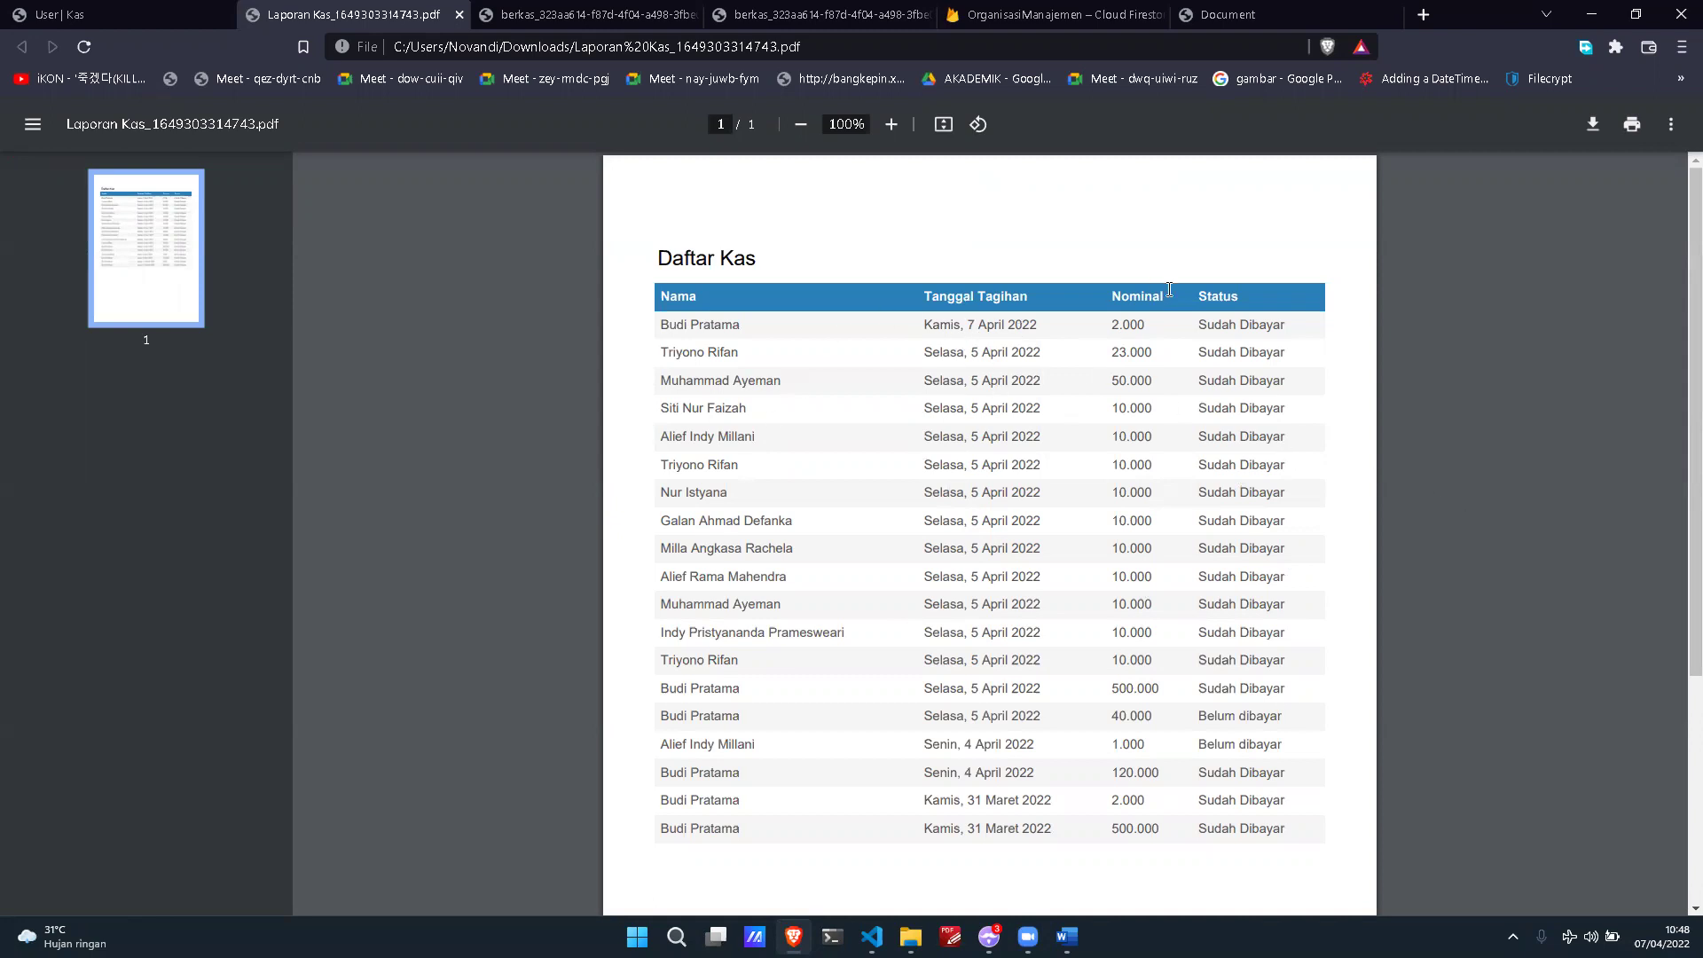
pyautogui.click(40, 17)
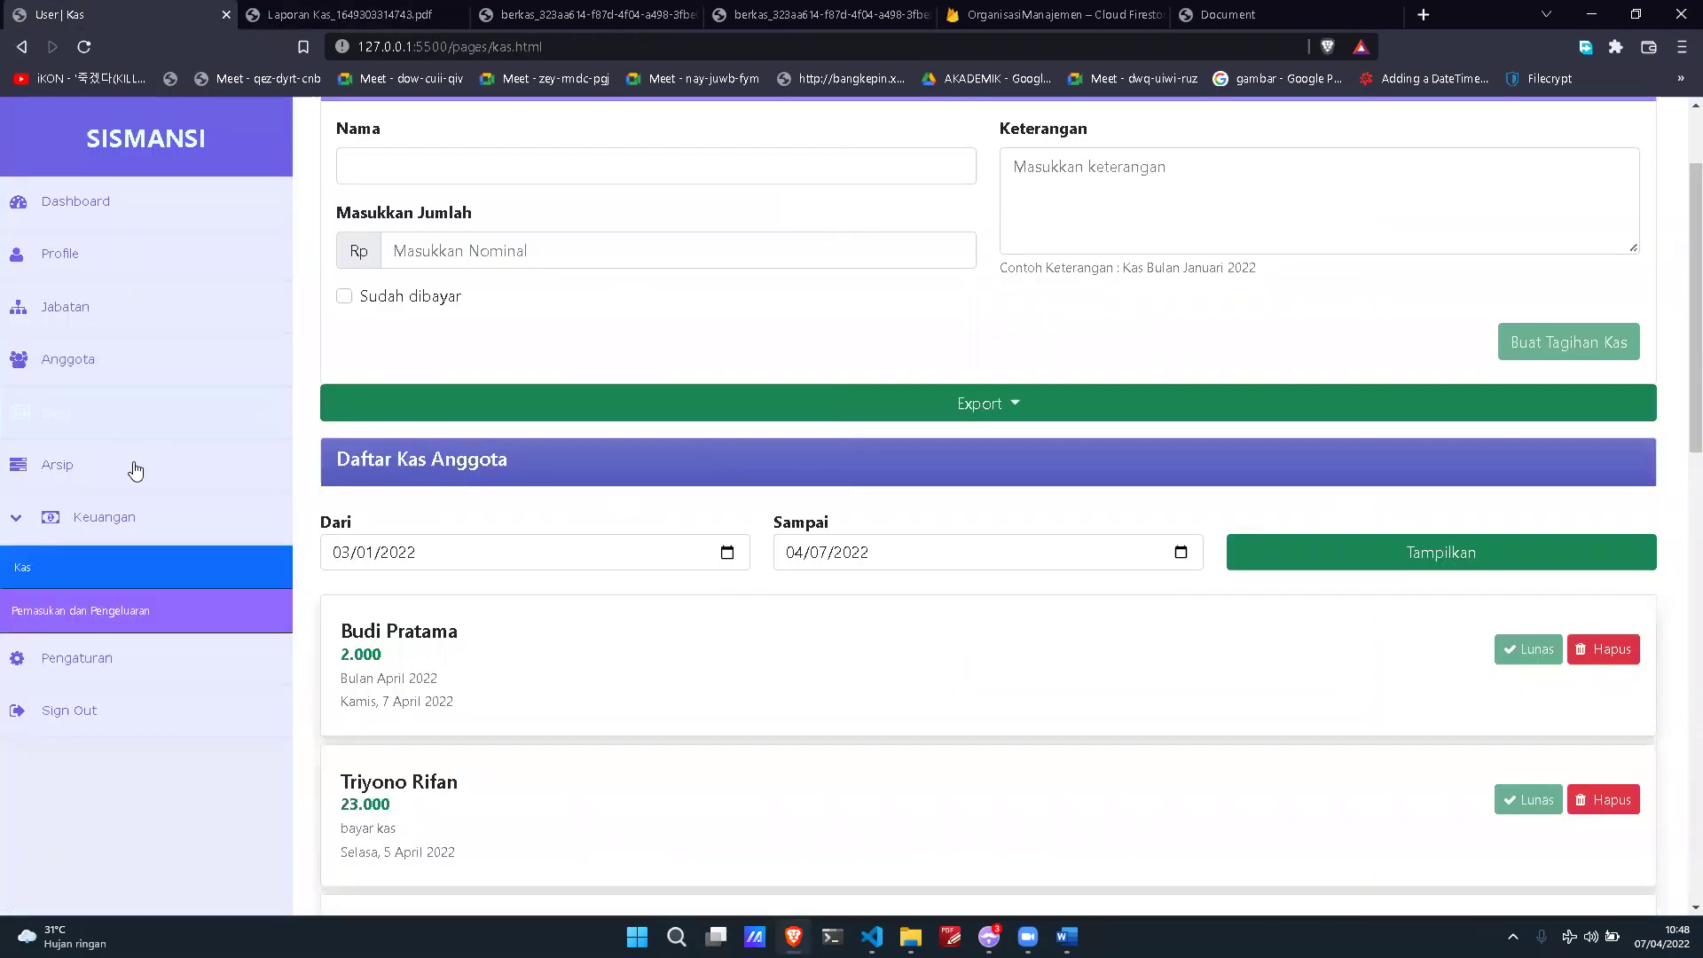
# Step: Open and reload Pemasukan dan Pengeluaran, showing Saldo Rp. 2.652.000 and the 2.000 Pembayaran Tagihan Kas entry
pyautogui.click(205, 628)
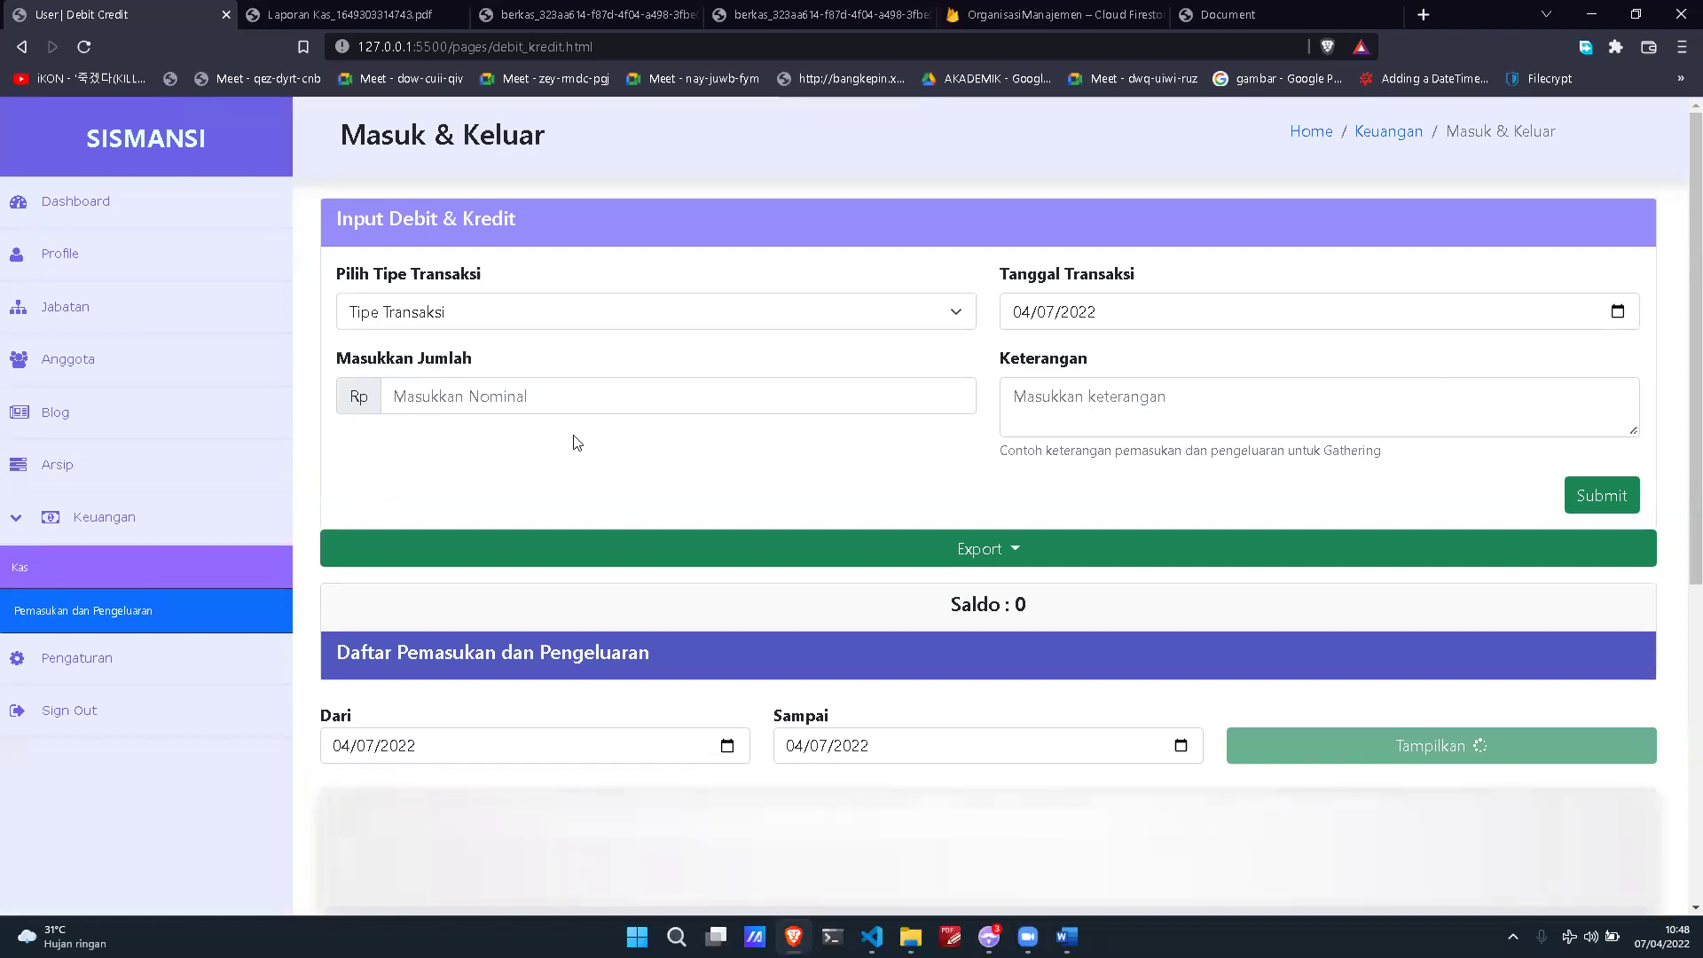
pyautogui.scroll(-2, 514, 435)
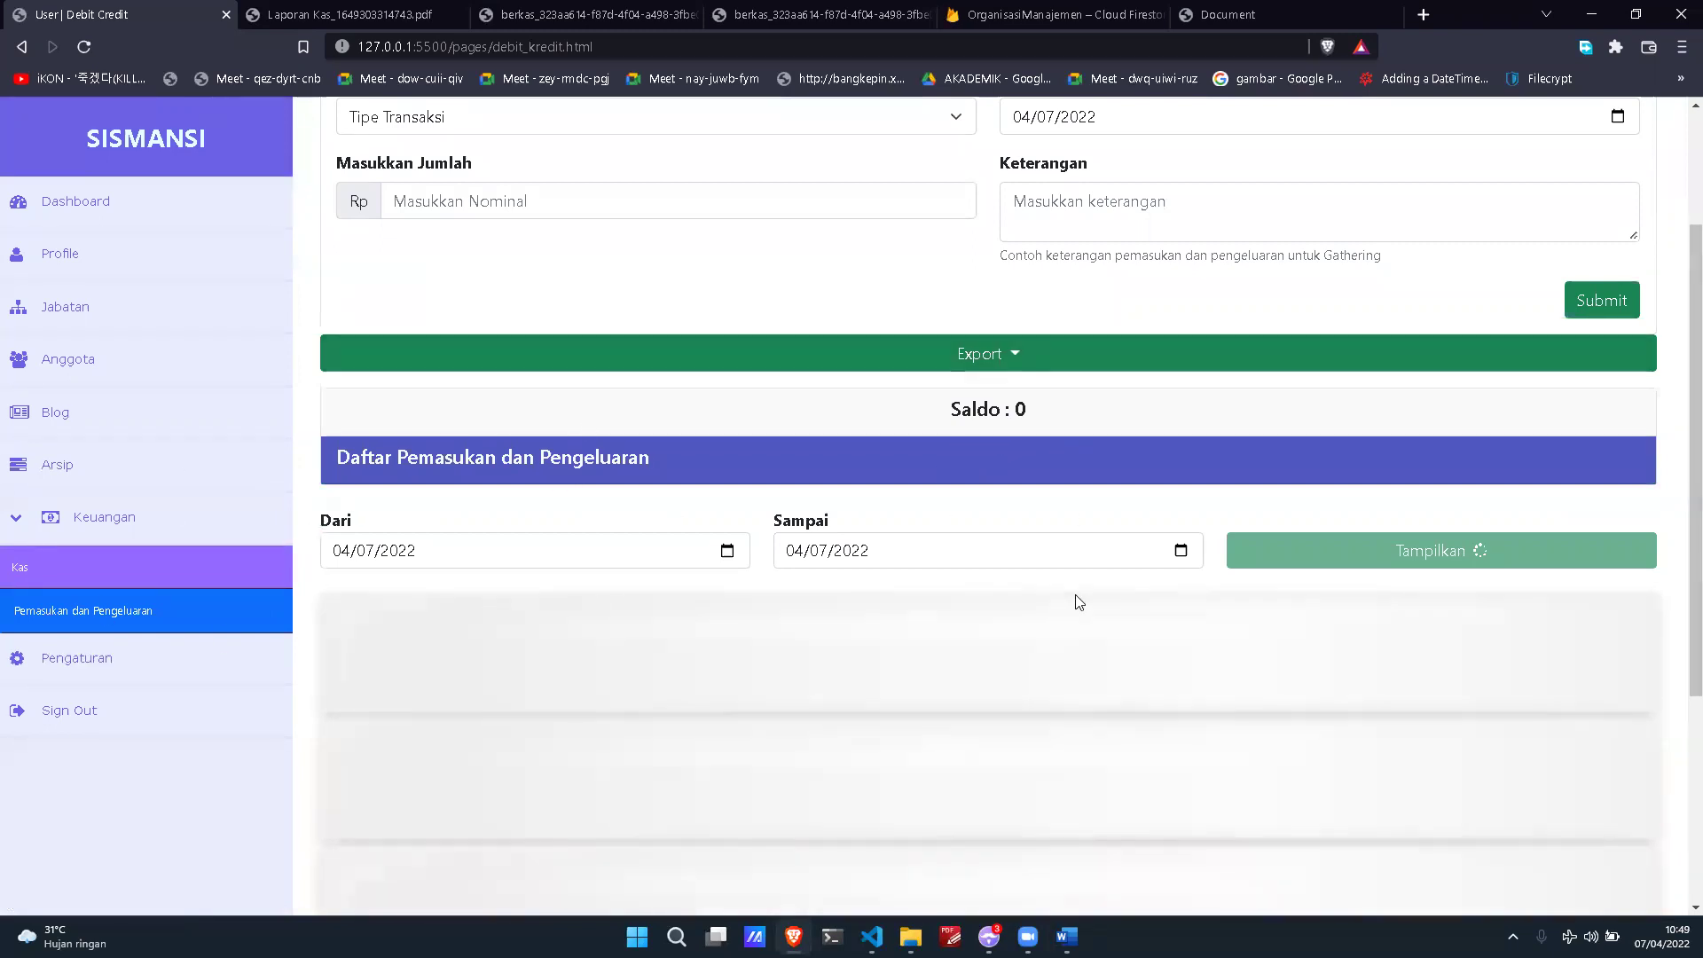
pyautogui.scroll(-4, 1074, 594)
pyautogui.scroll(2, 342, 183)
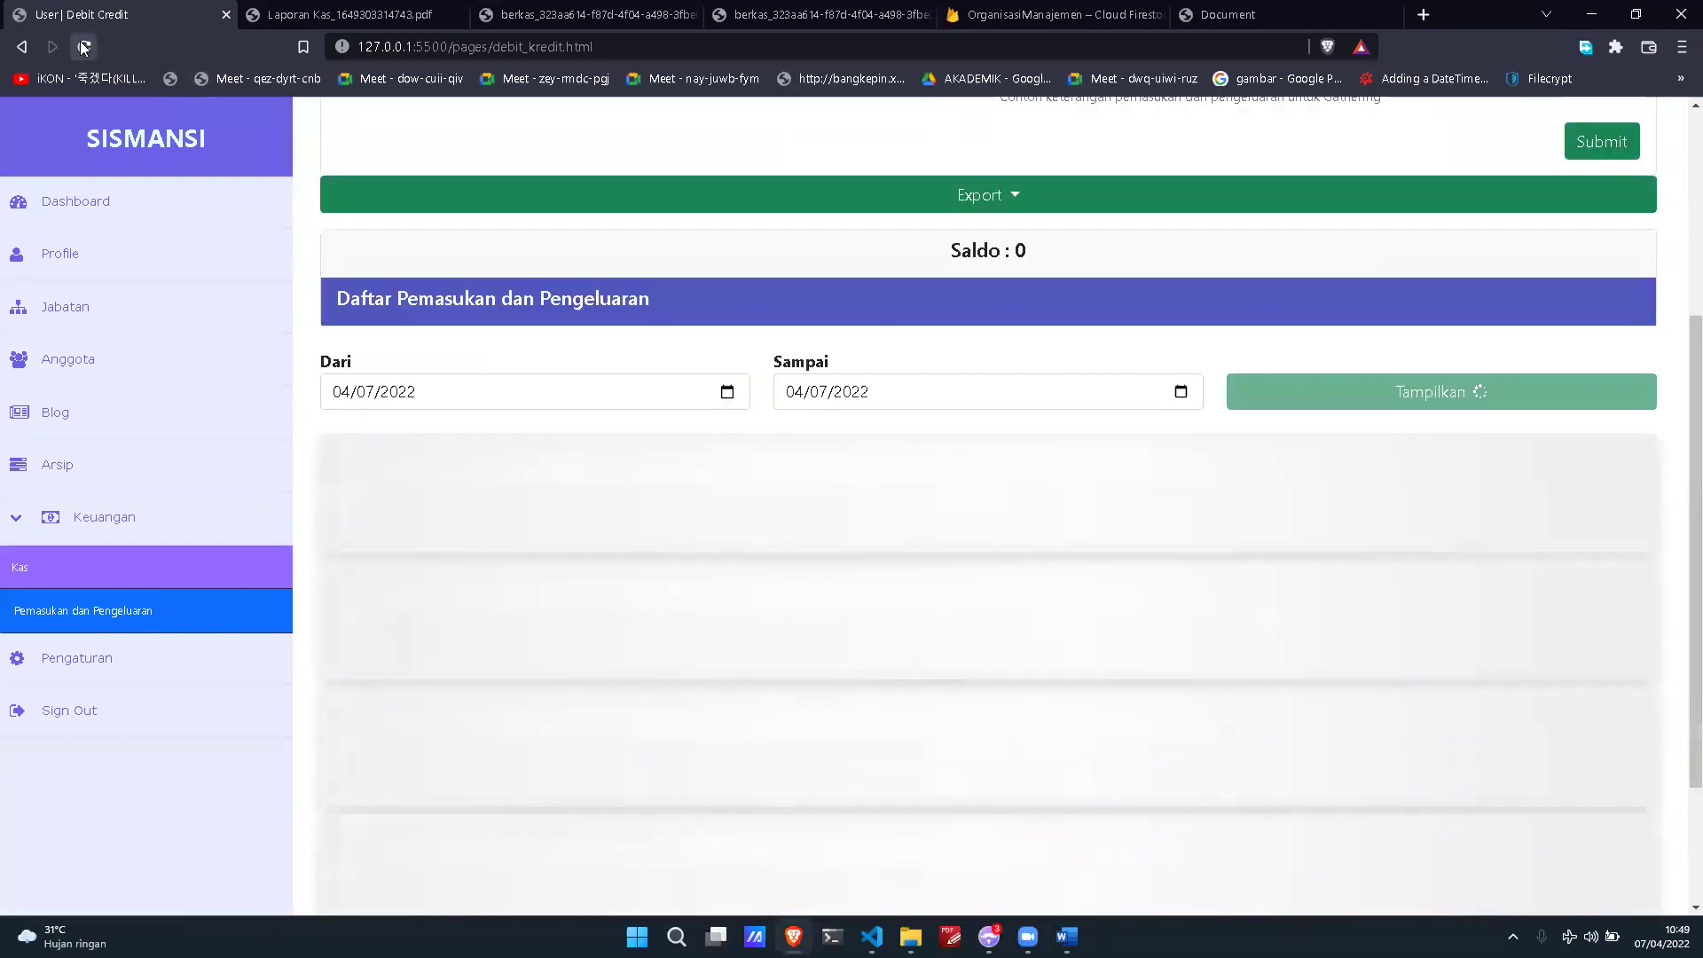
pyautogui.click(81, 44)
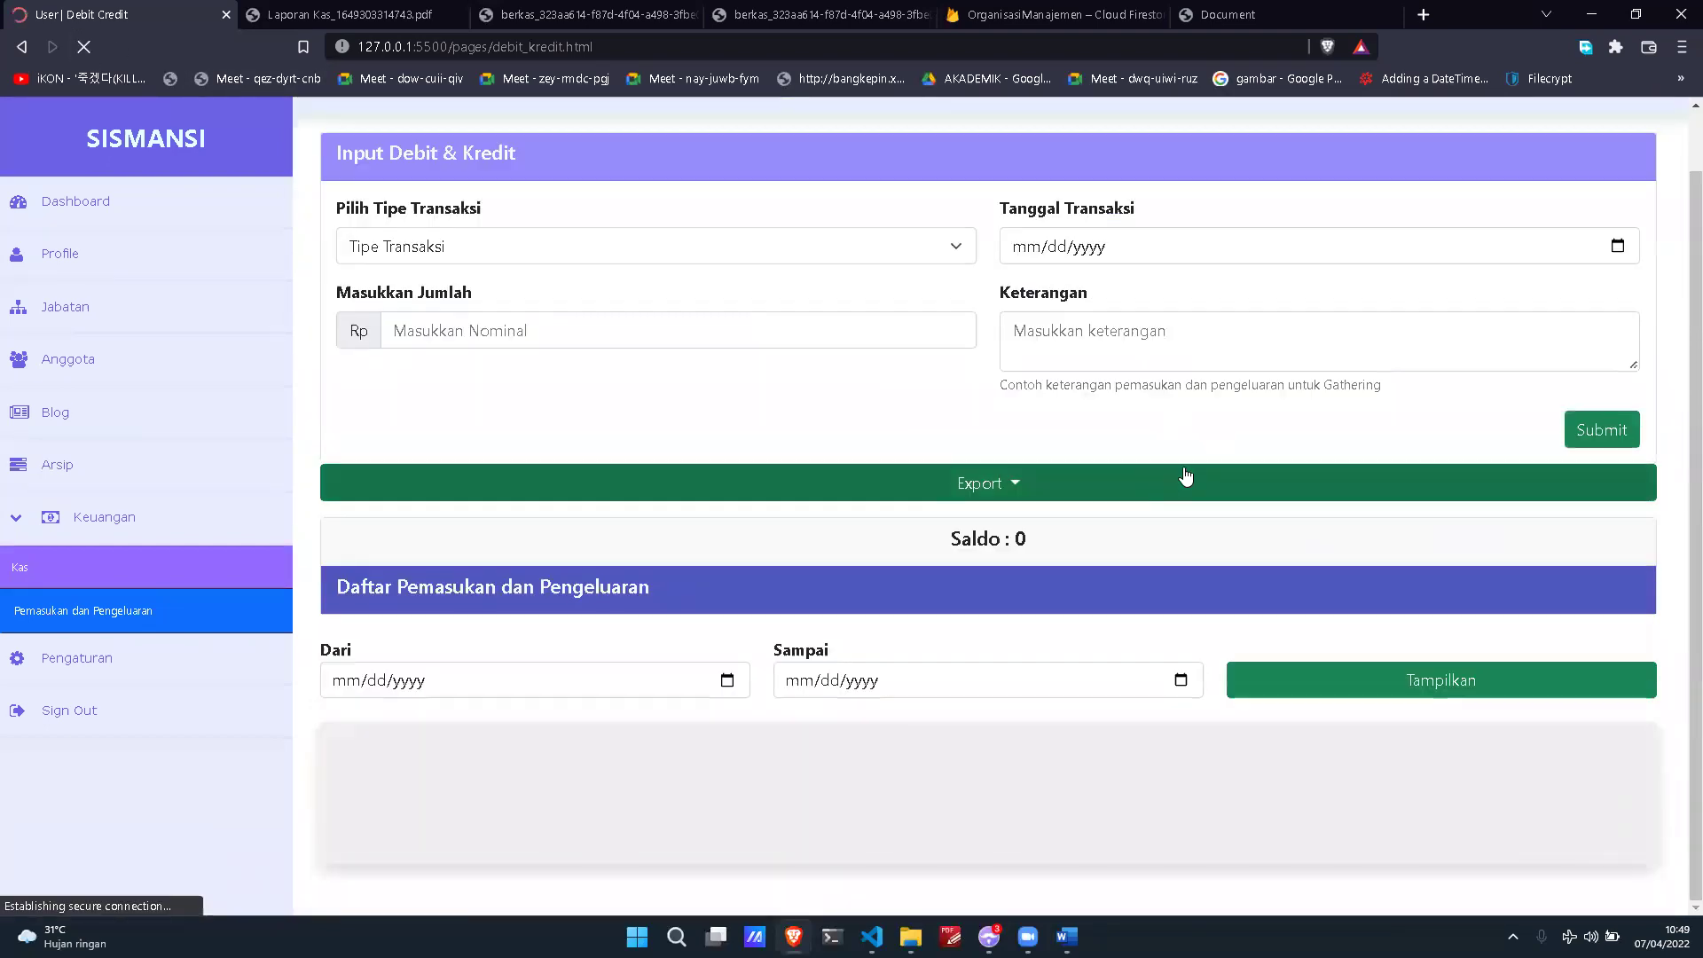
pyautogui.scroll(-3, 1403, 515)
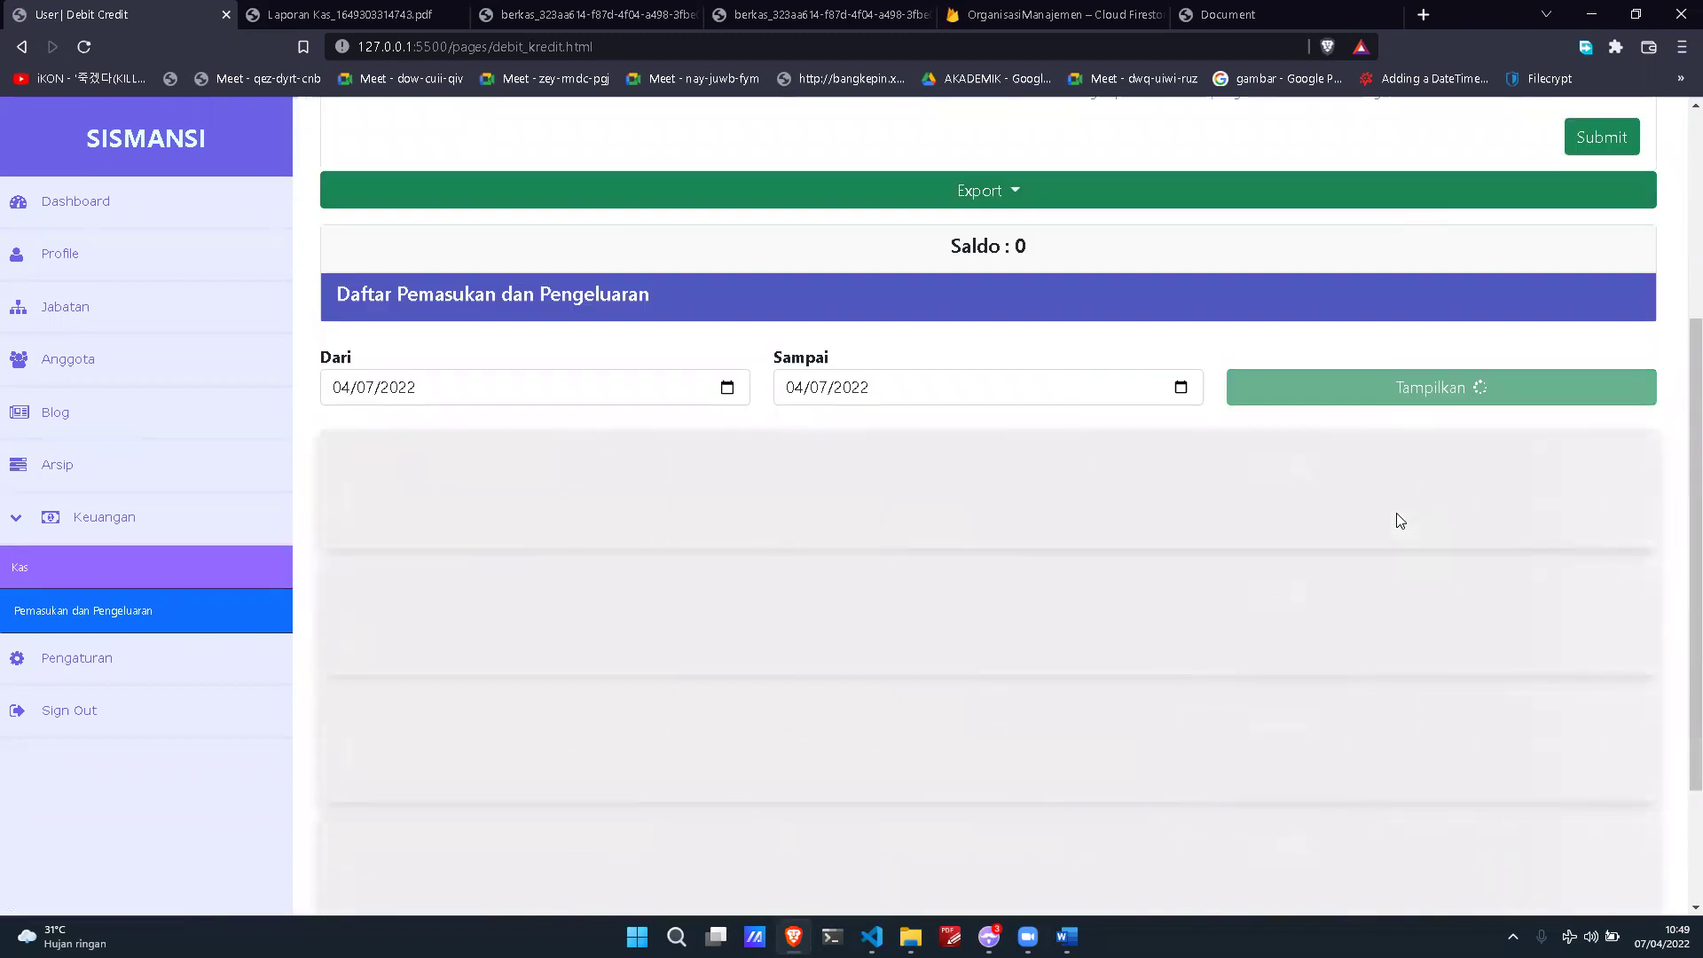
pyautogui.rightClick(1349, 811)
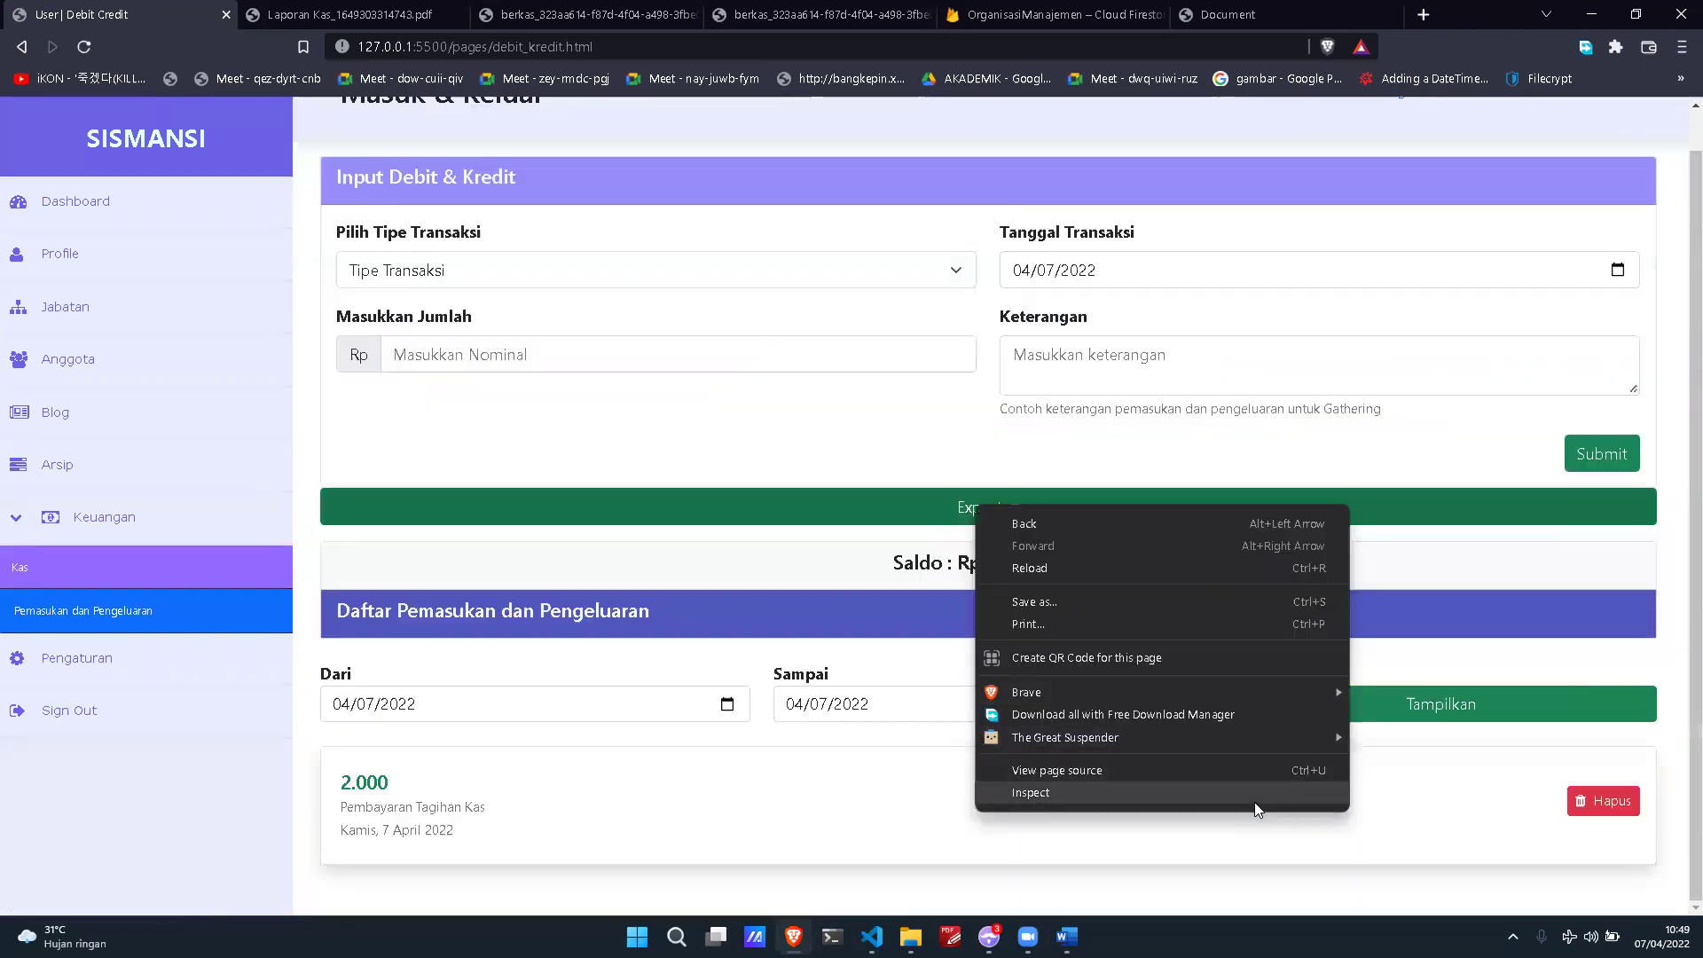
pyautogui.press('Escape')
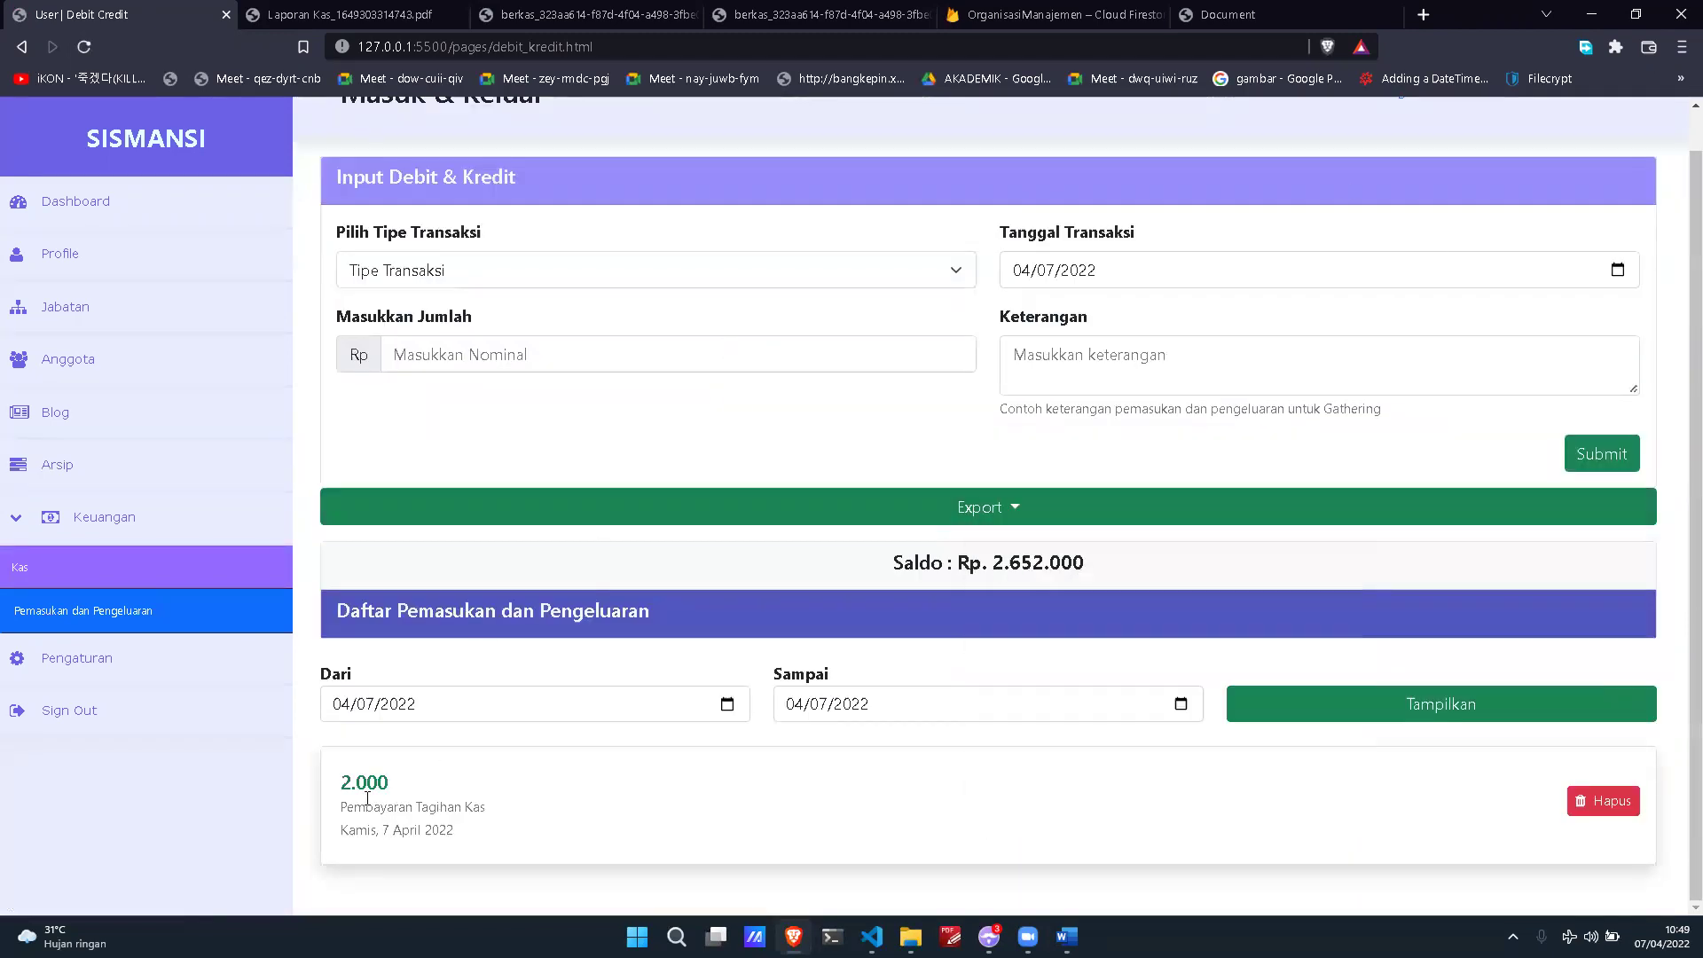
pyautogui.moveTo(330, 788); pyautogui.dragTo(533, 818)
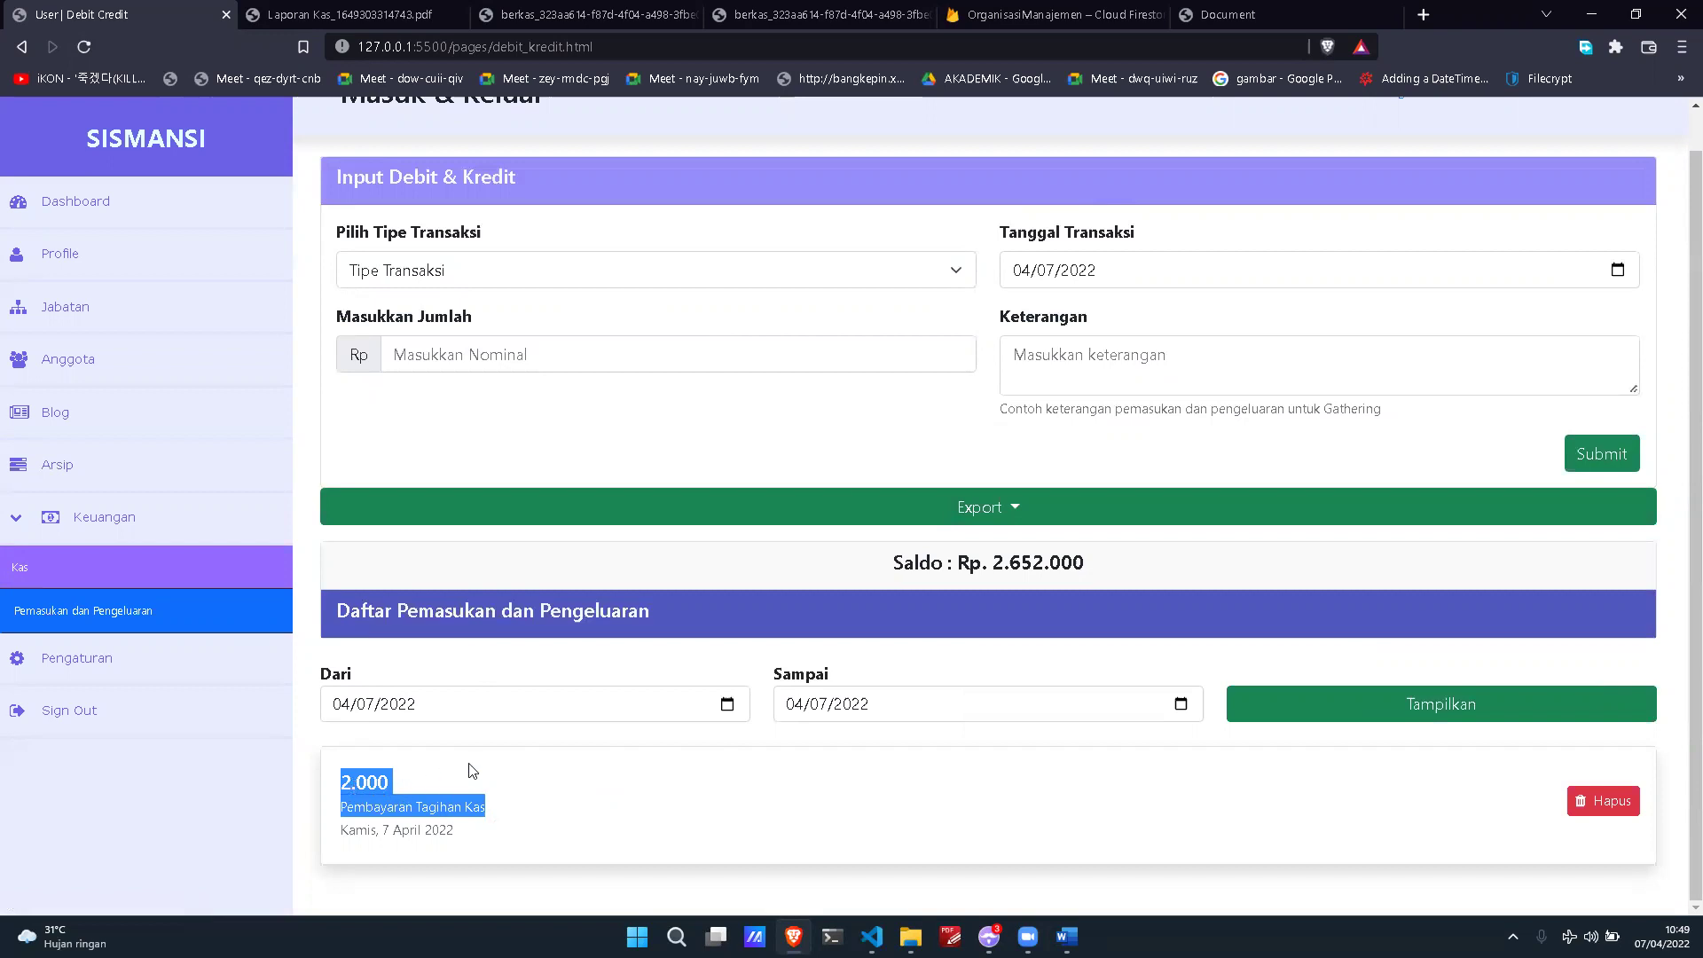
pyautogui.click(513, 807)
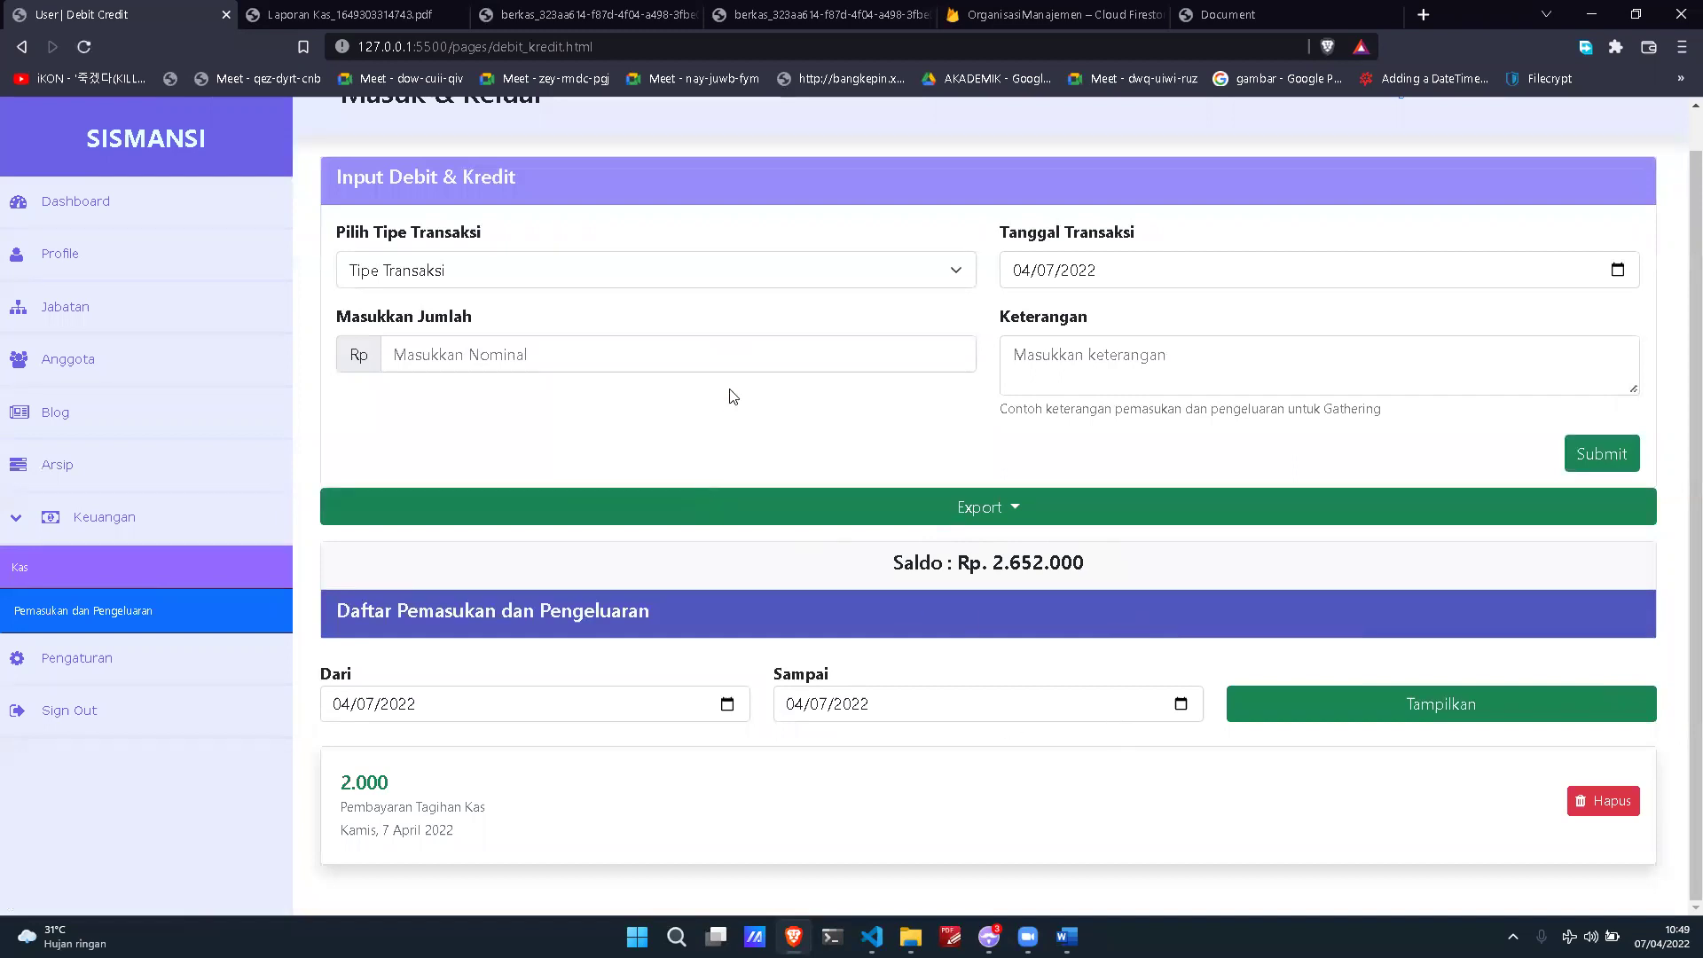
# Step: Add a 5.000 Pengeluaran entry described 'Fotokopi Berkas', lowering Saldo to Rp. 2.647.000
pyautogui.click(701, 276)
pyautogui.click(693, 339)
pyautogui.click(682, 356)
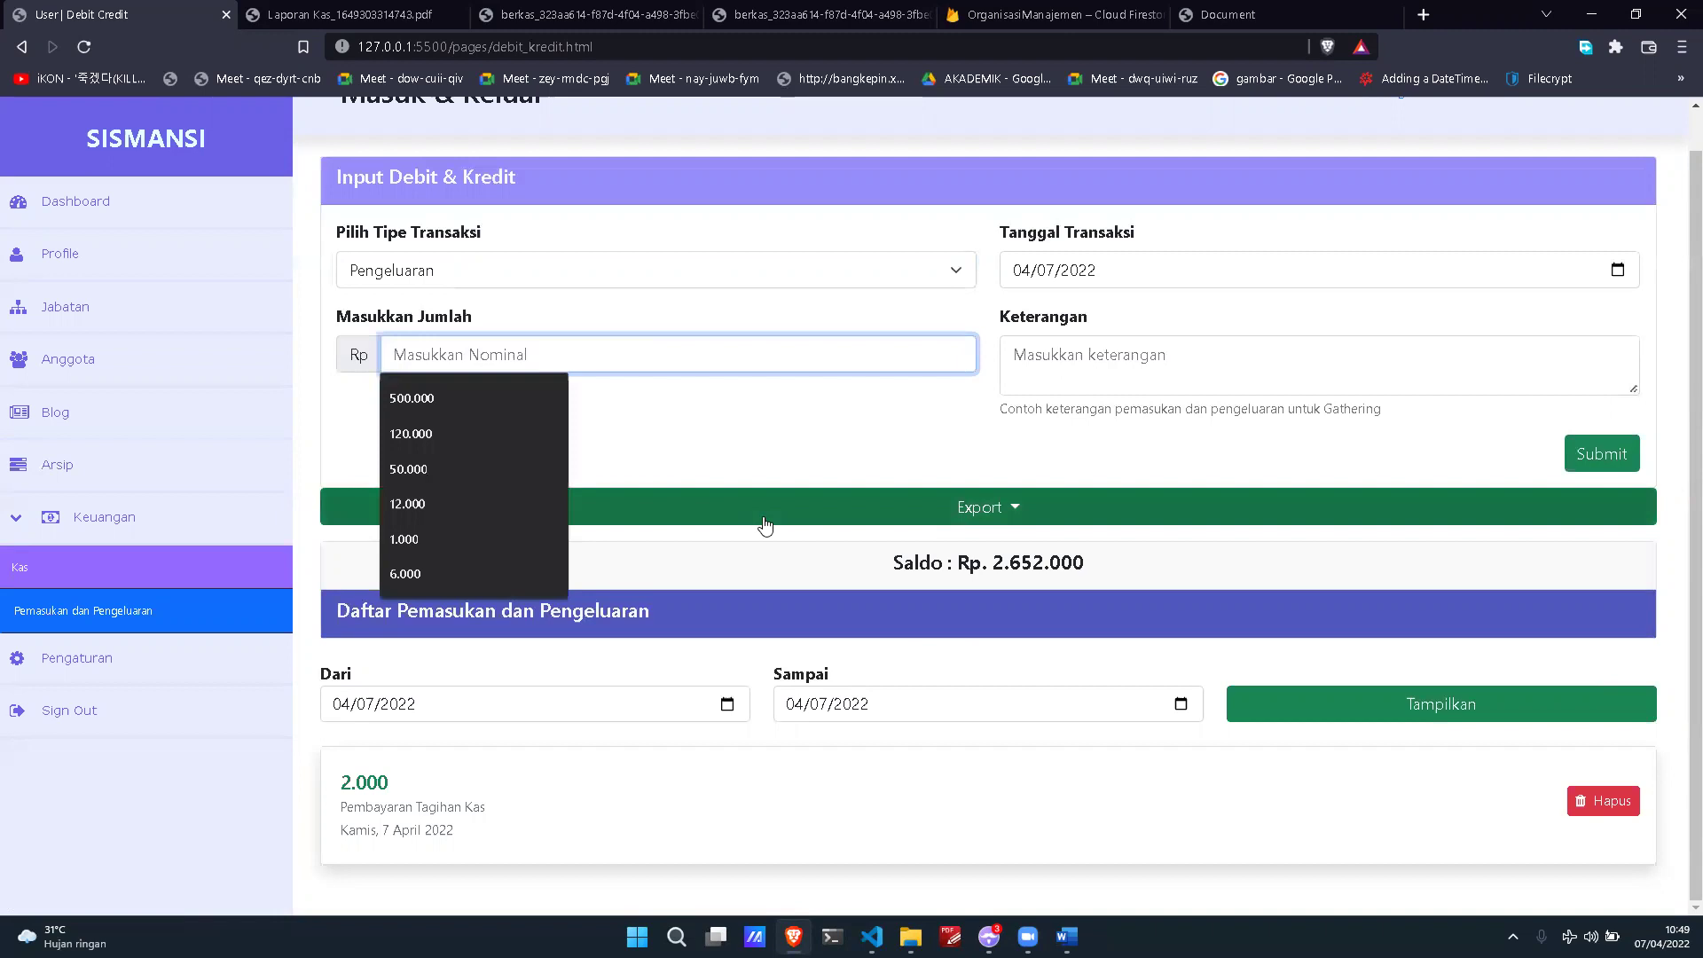
pyautogui.write('000')
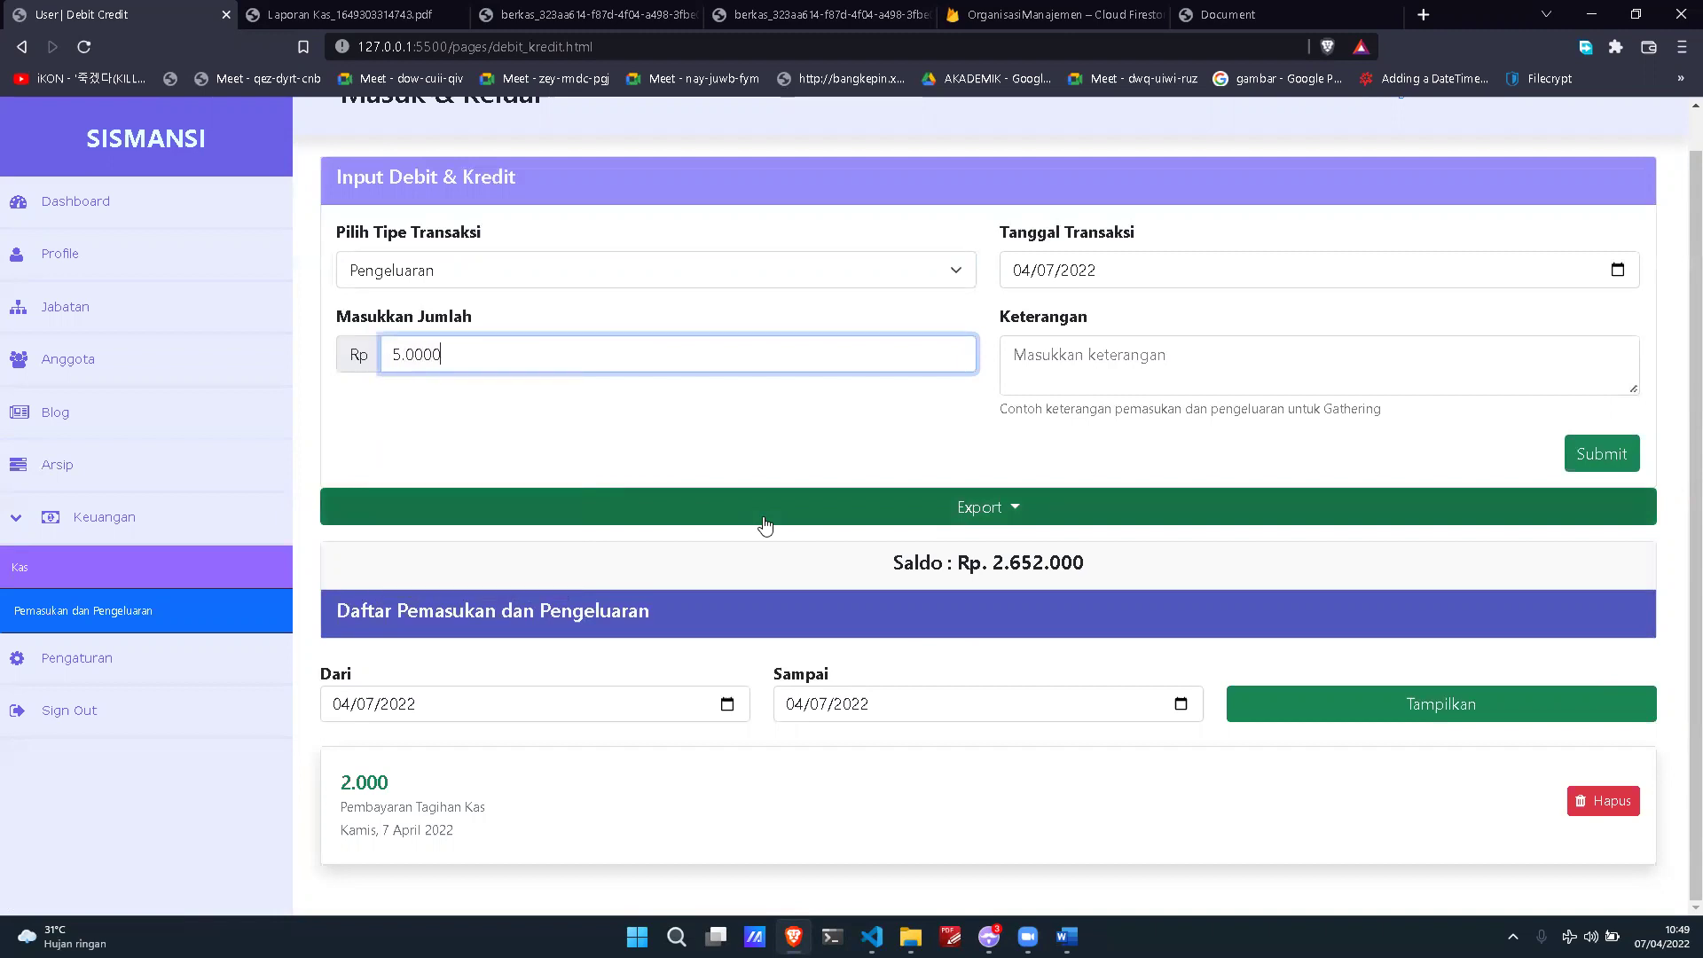
pyautogui.click(1388, 384)
pyautogui.write('Fotokop')
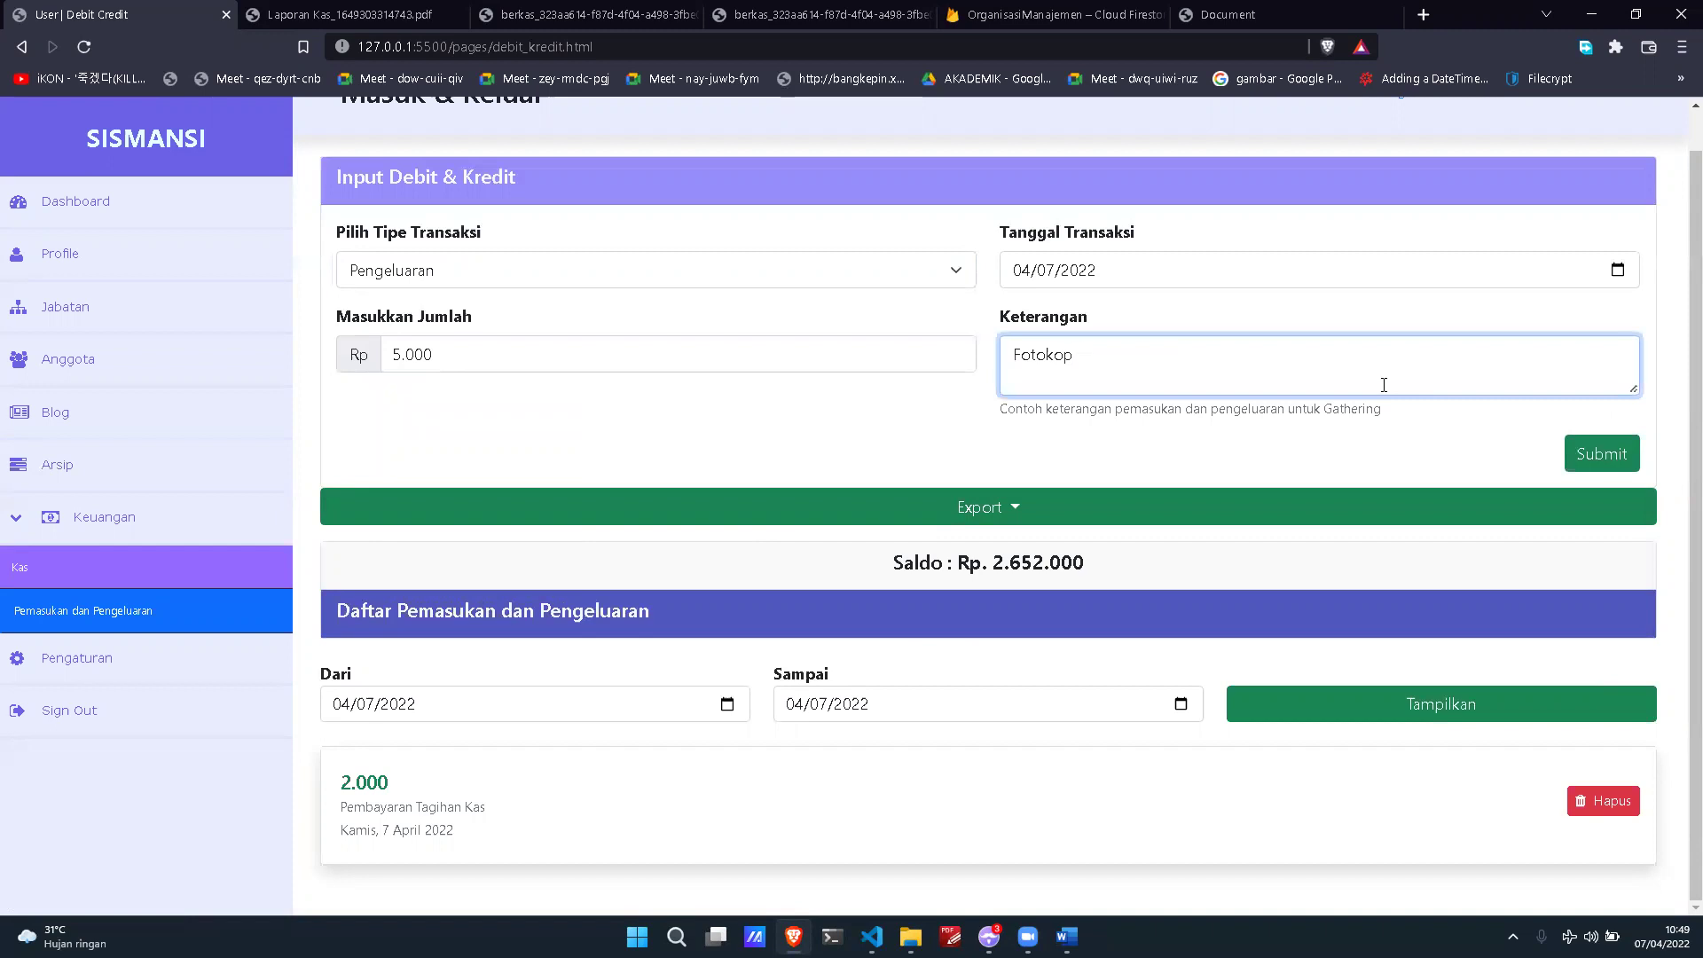
pyautogui.write('o Berkas')
pyautogui.click(1577, 457)
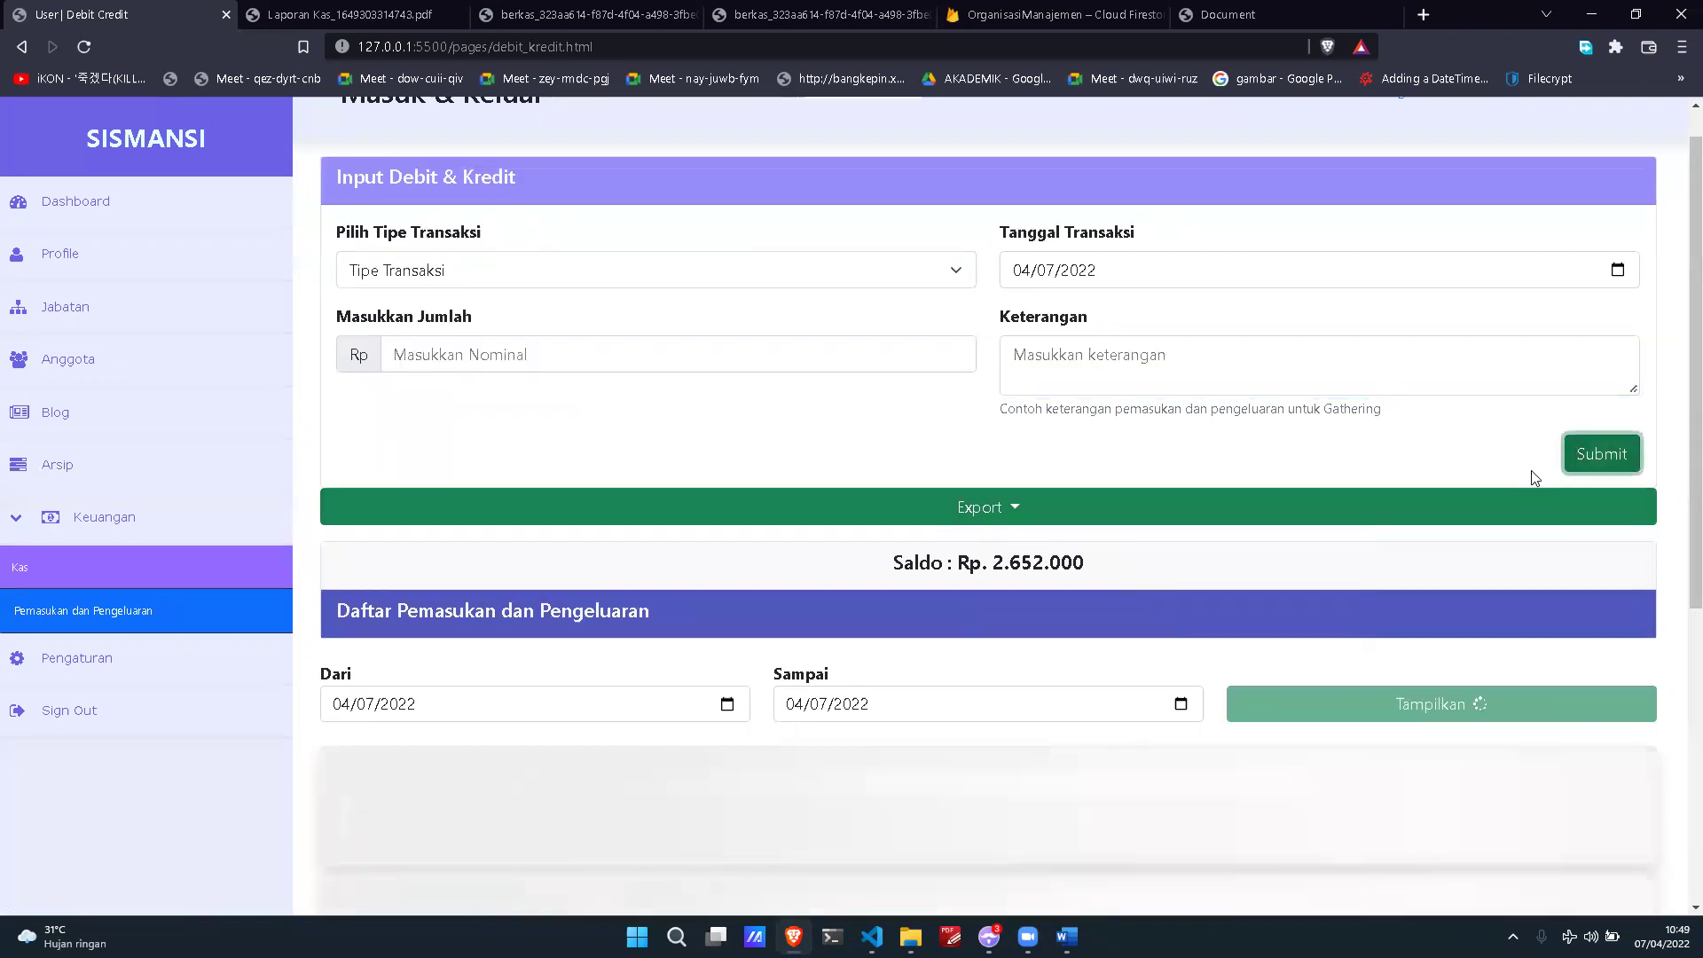
pyautogui.scroll(-1, 1505, 277)
pyautogui.moveTo(334, 661); pyautogui.dragTo(436, 683)
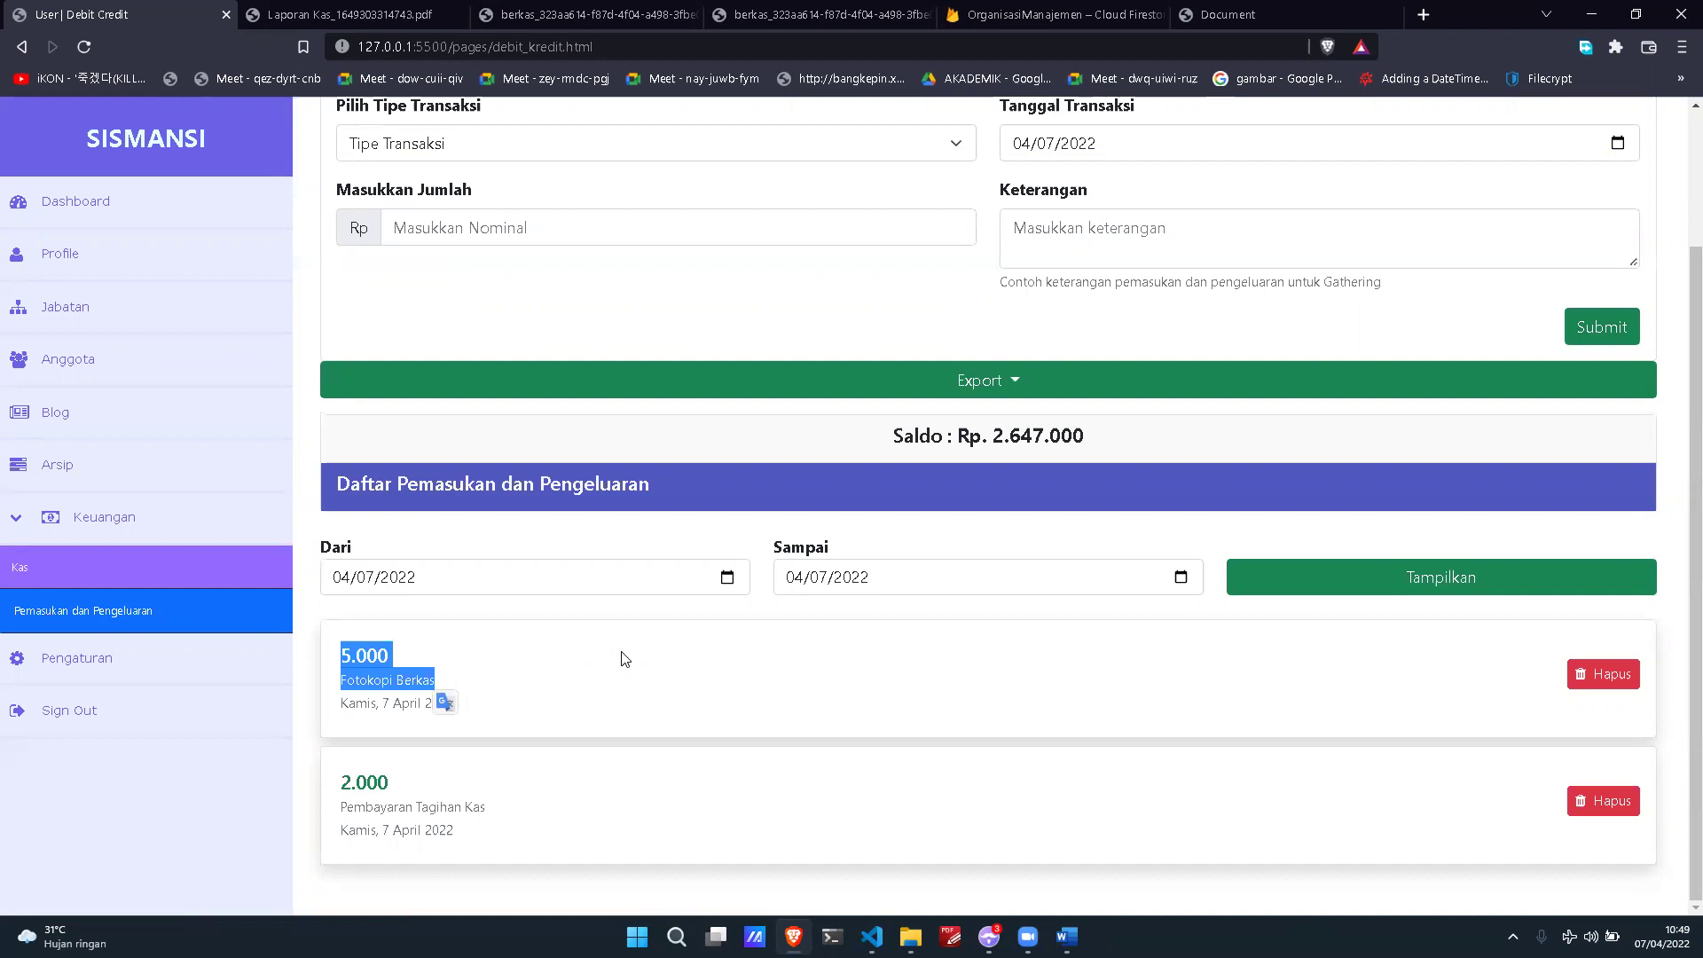
pyautogui.scroll(2, 1000, 680)
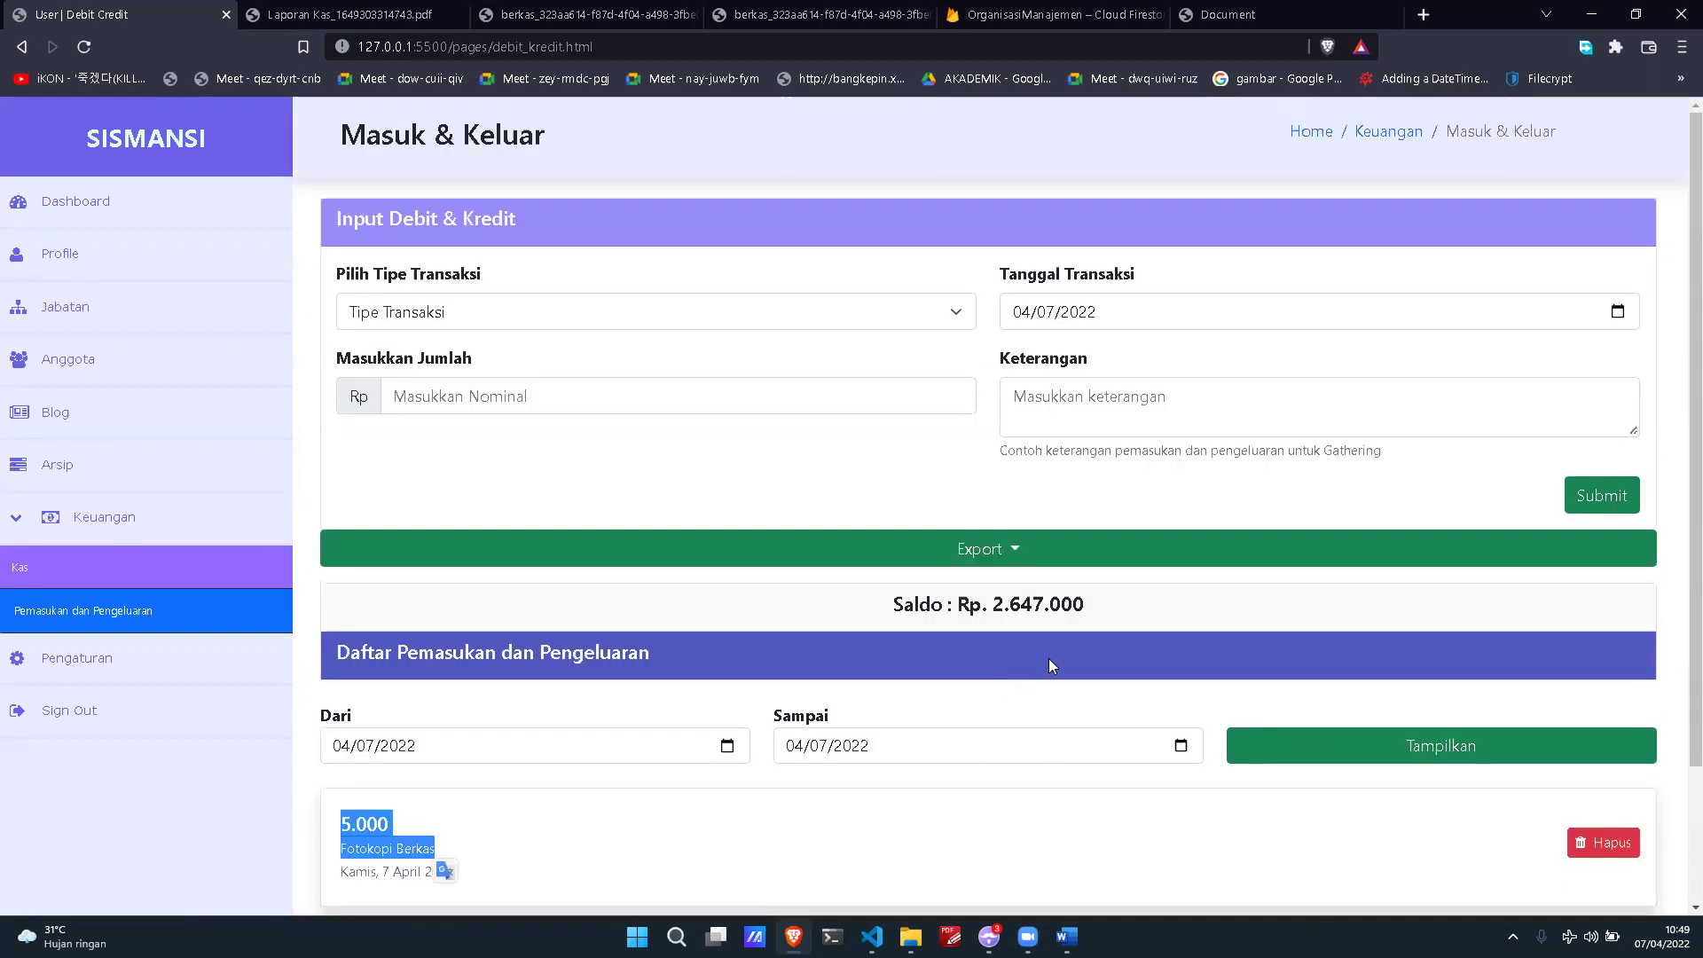
pyautogui.scroll(-2, 1050, 666)
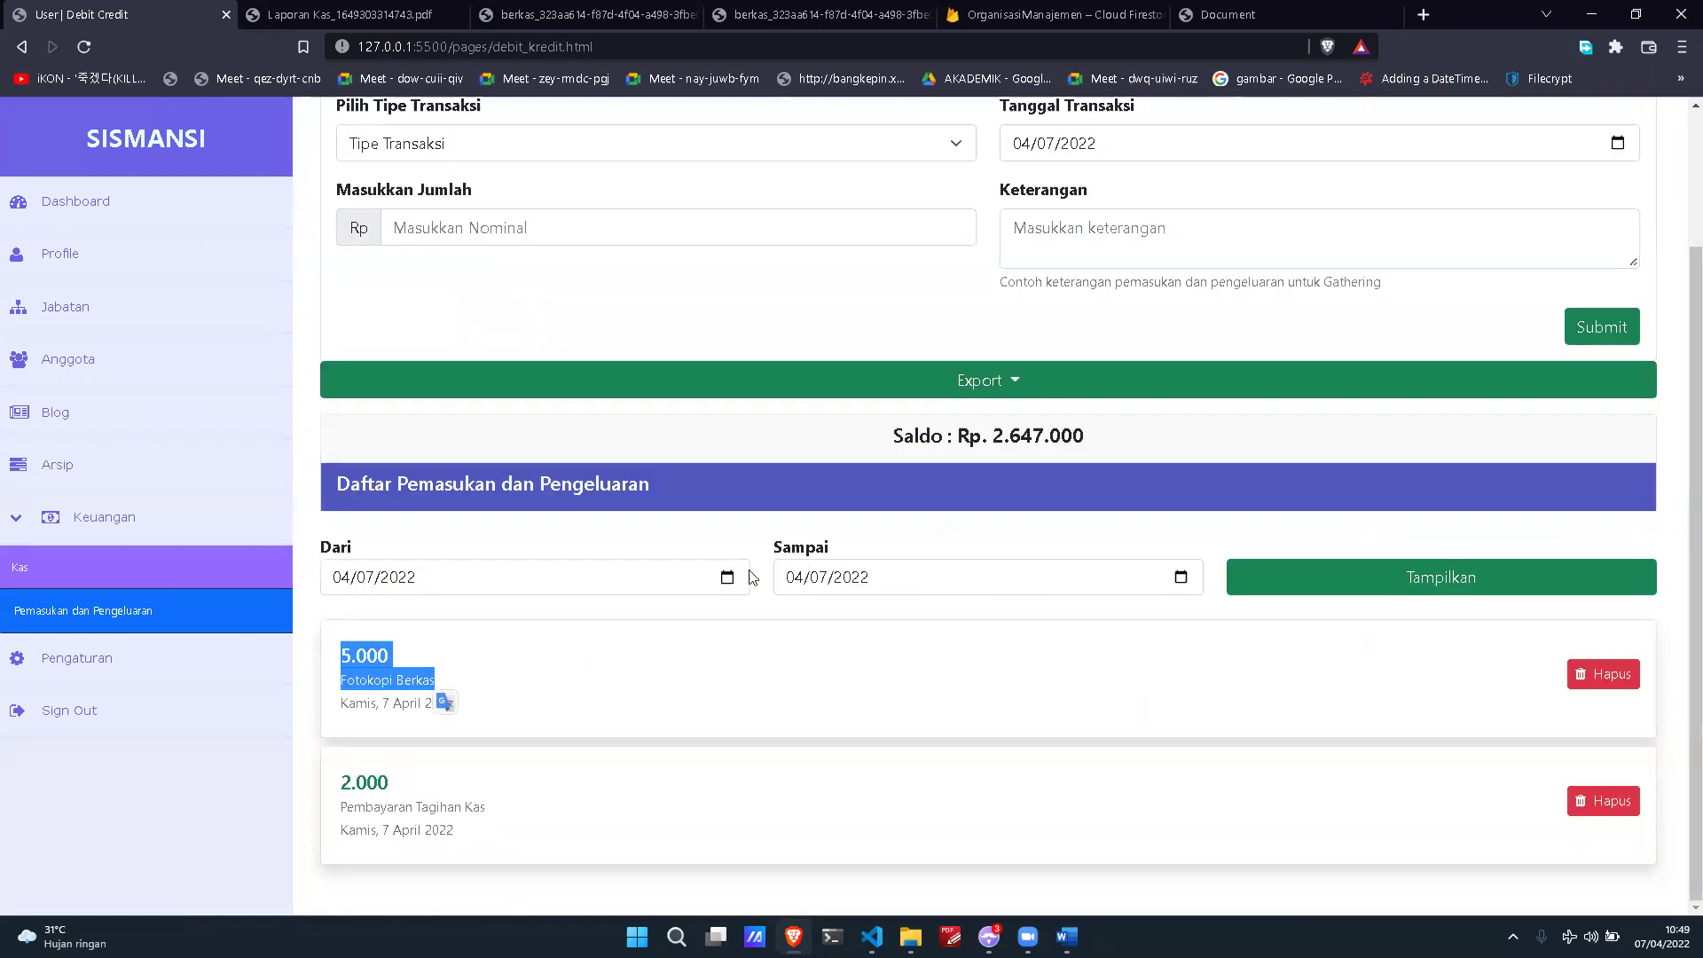
# Step: Filter transactions from 03/01/2022 to 04/07/2022 to include older entries like the 100.000 sumbangan
pyautogui.click(727, 577)
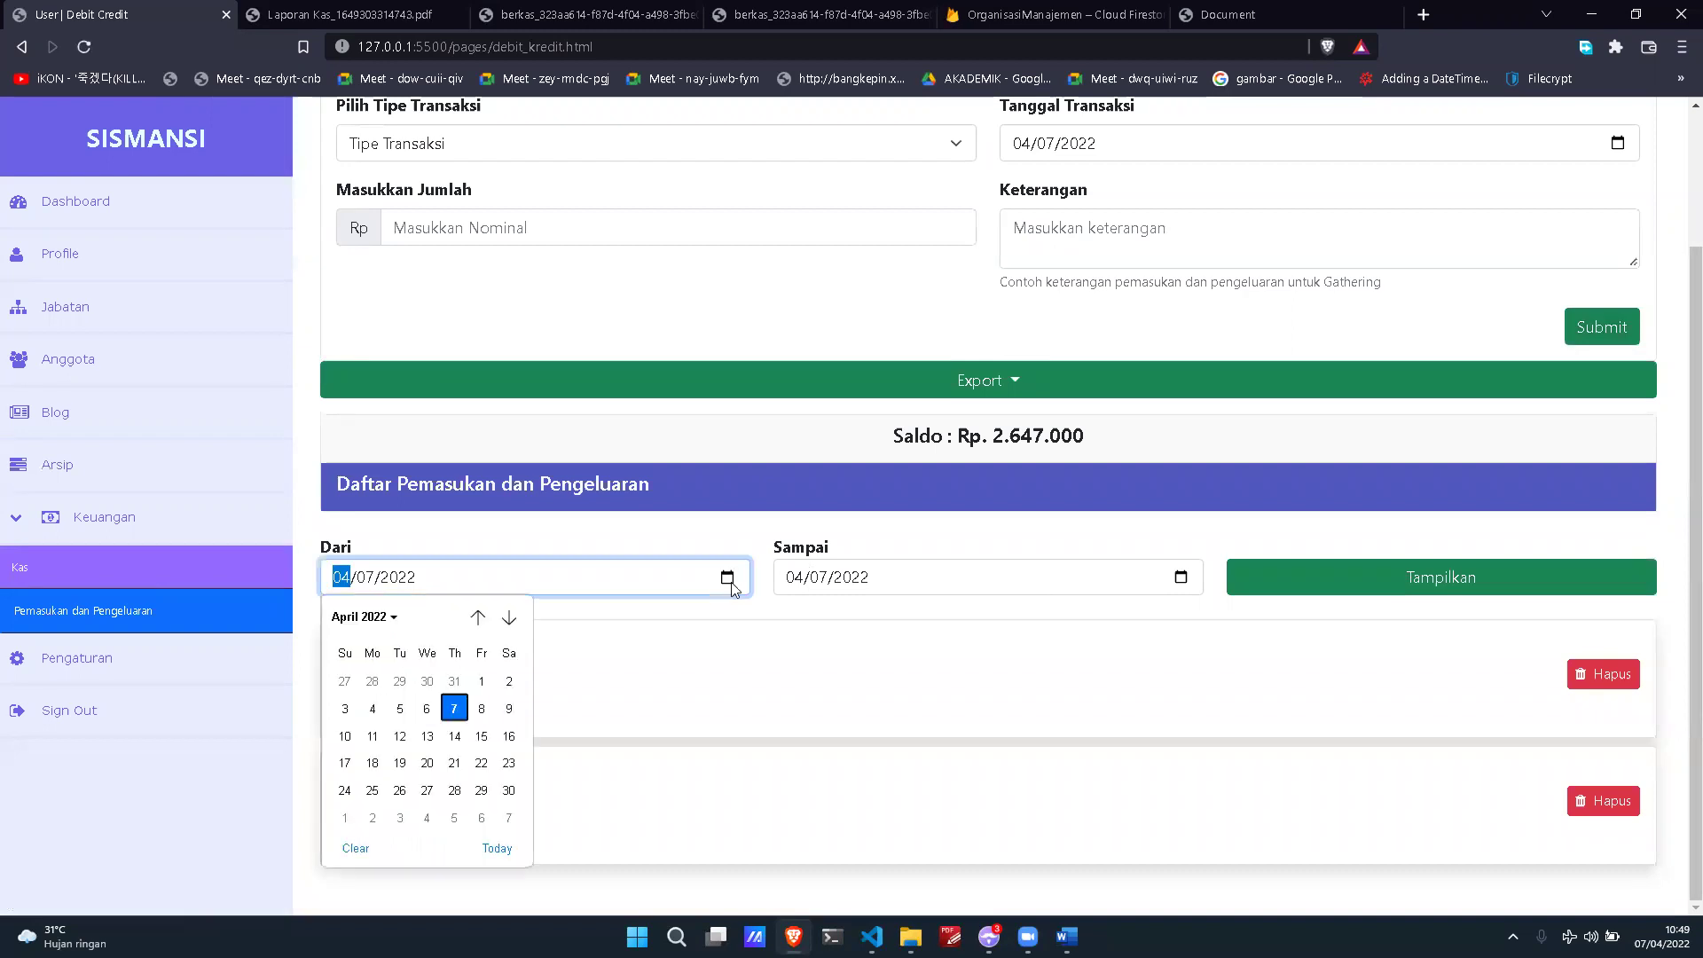
pyautogui.click(477, 617)
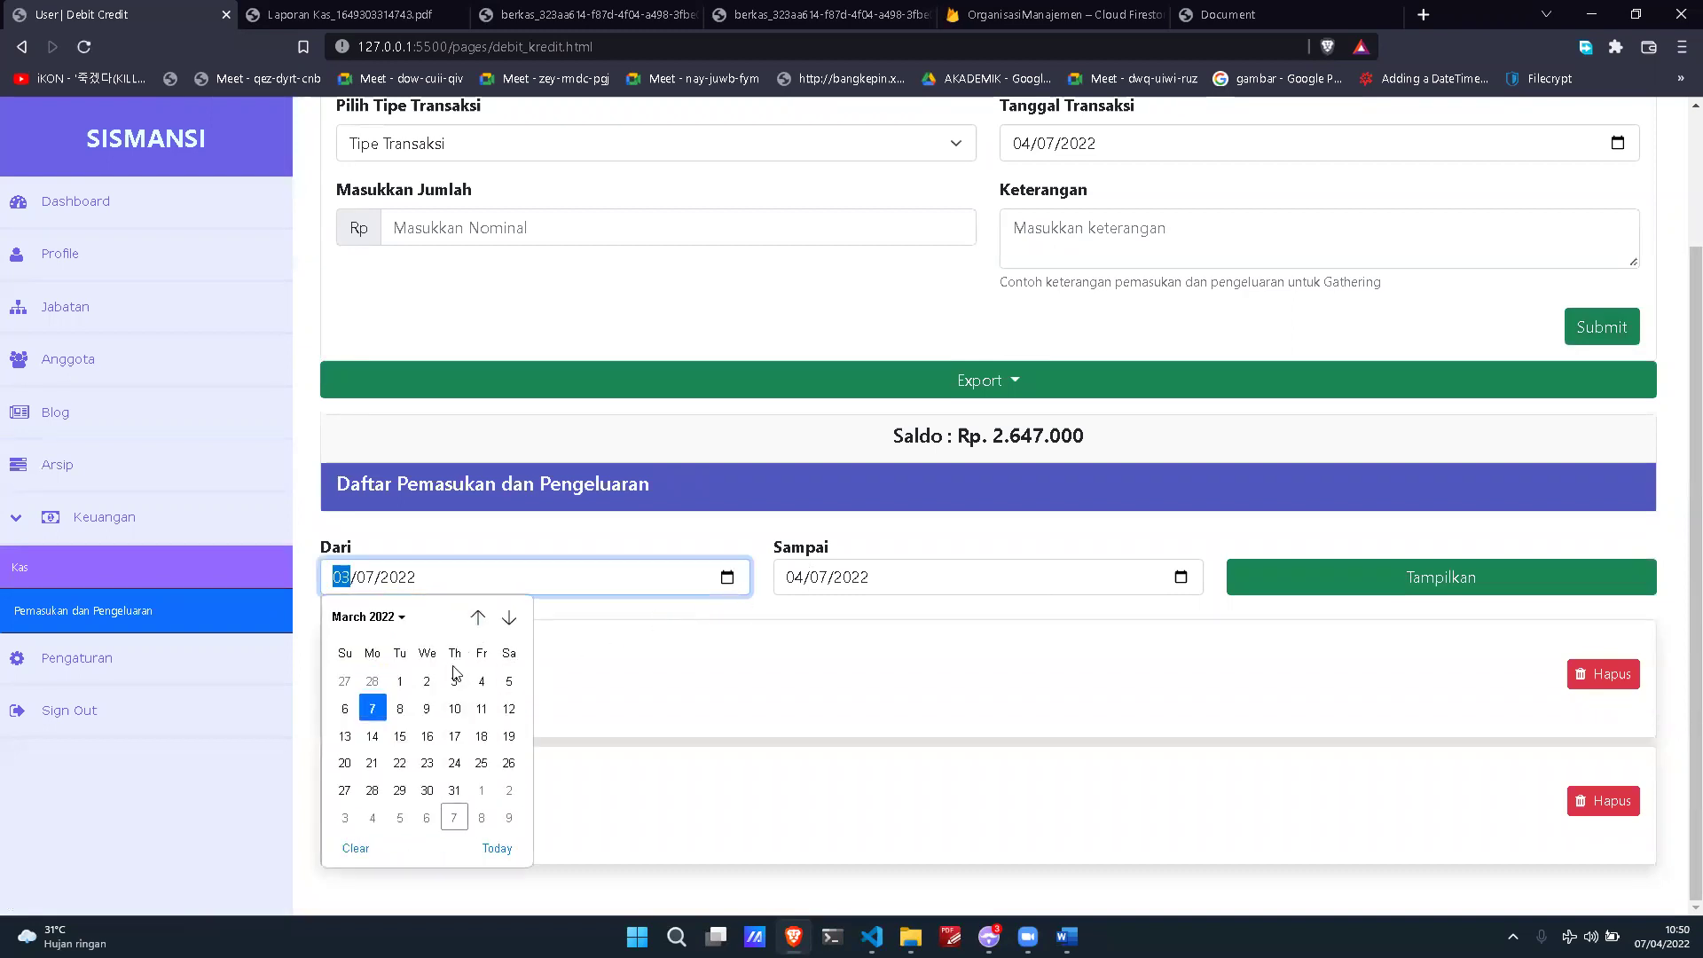
pyautogui.click(400, 682)
pyautogui.click(1286, 600)
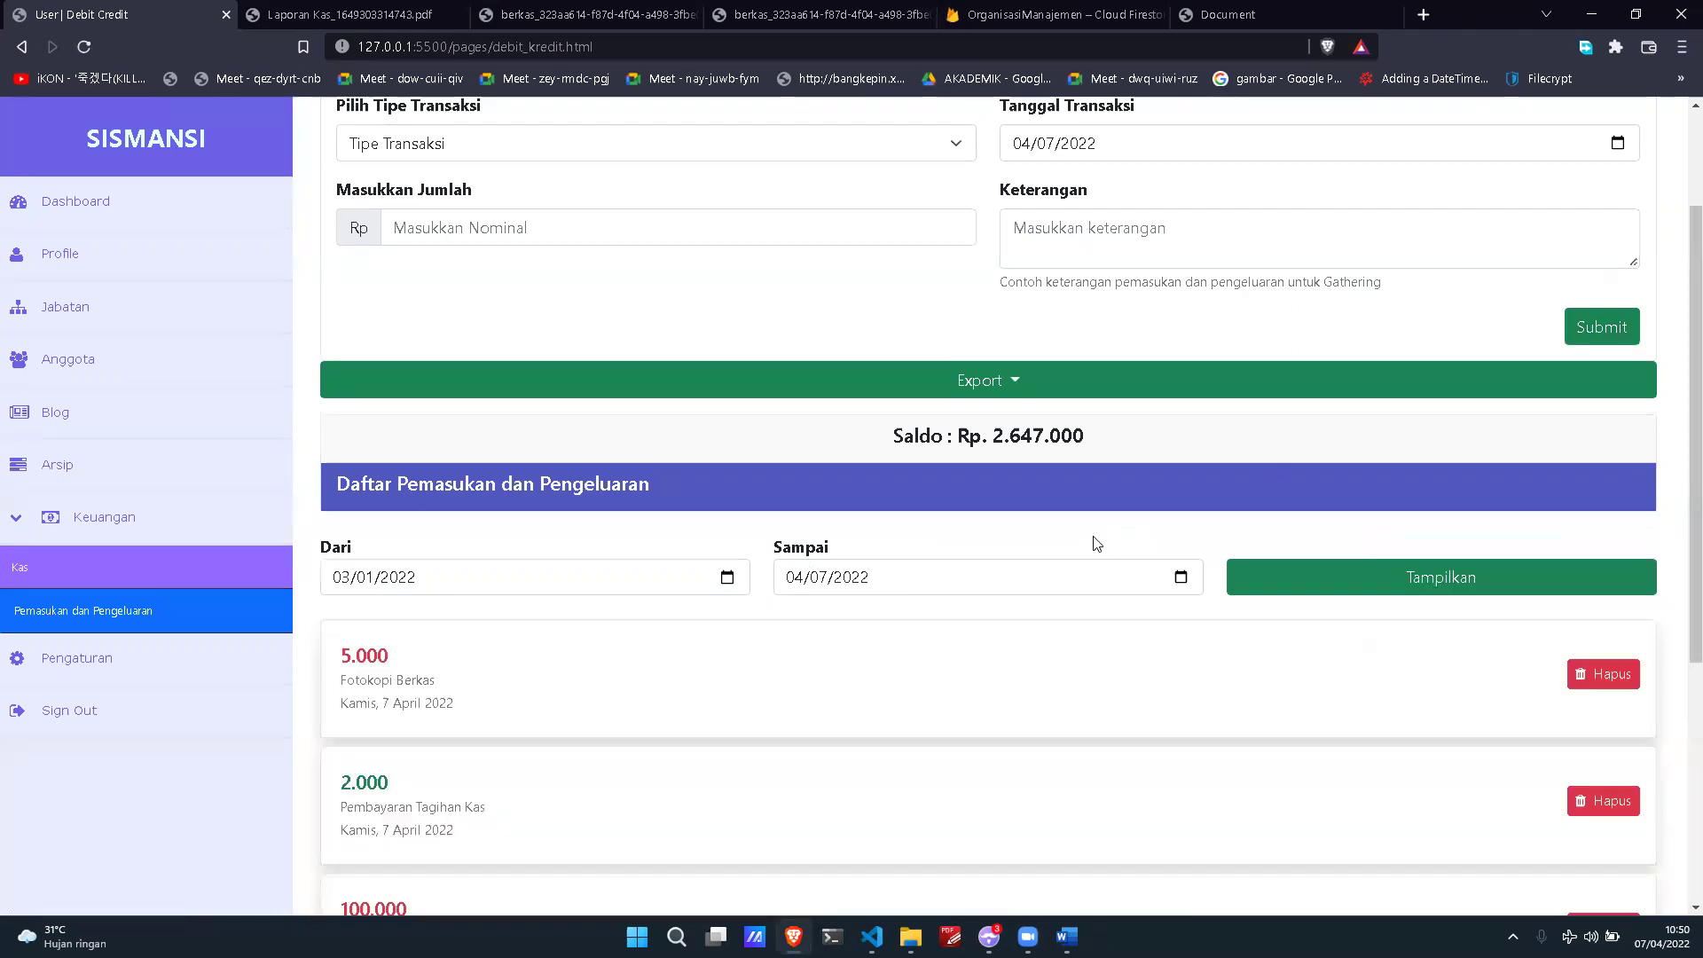
pyautogui.scroll(-3, 578, 552)
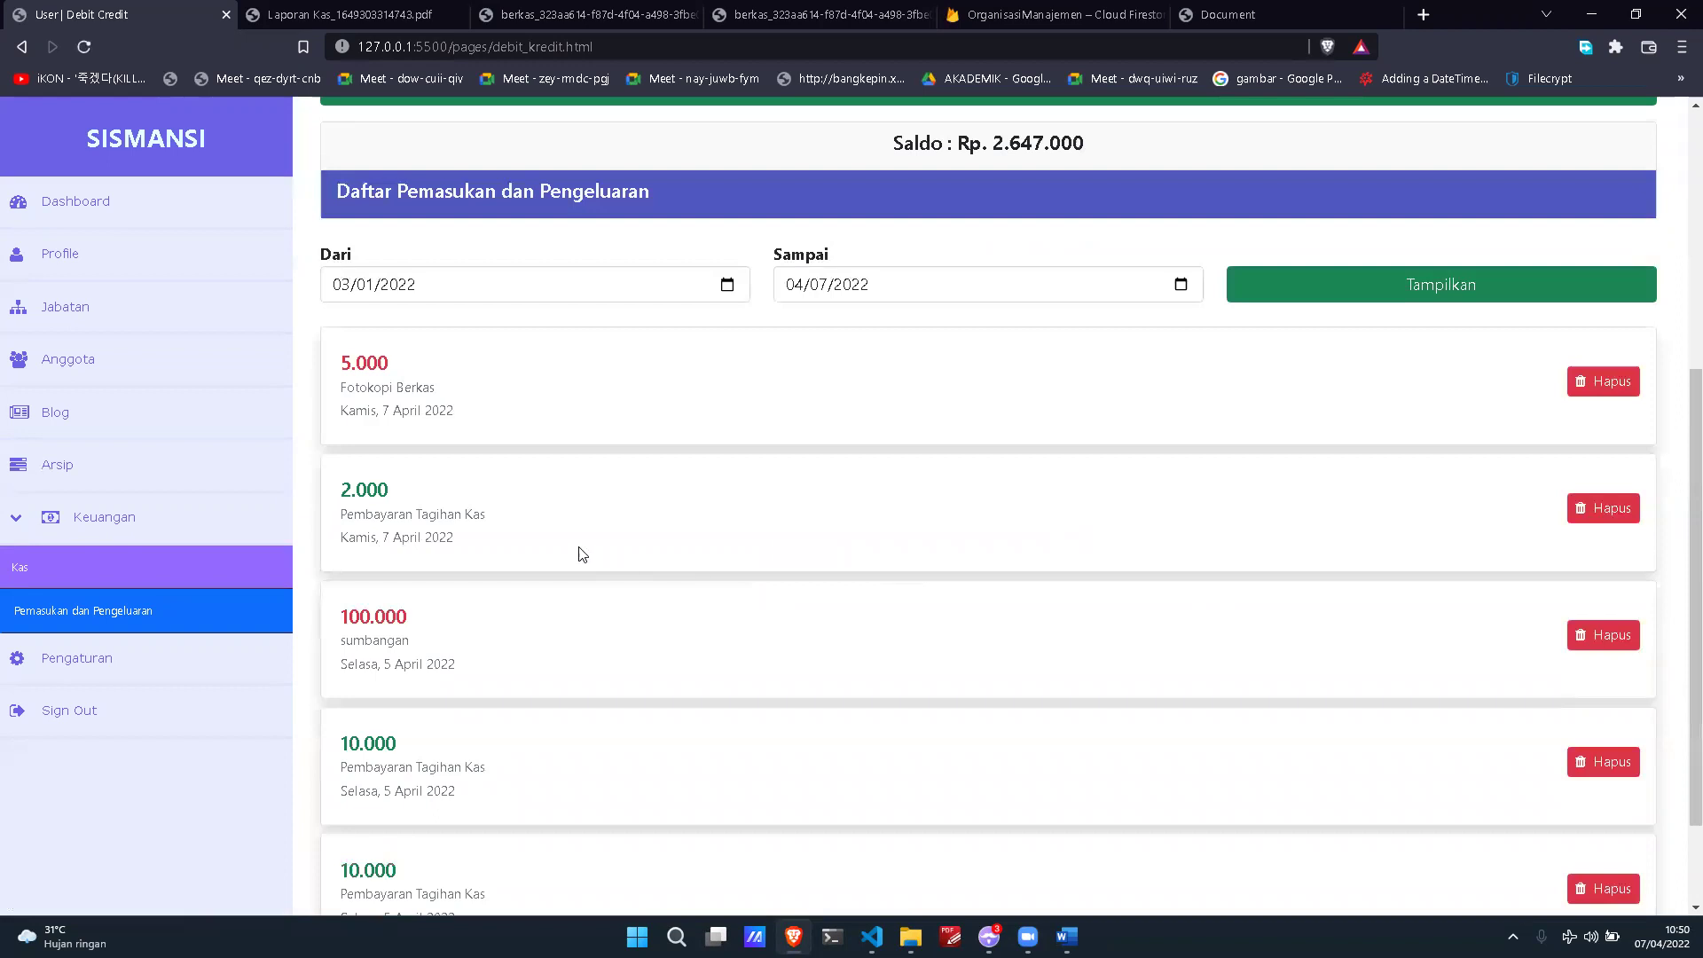
pyautogui.scroll(-2, 479, 448)
pyautogui.scroll(1, 498, 429)
pyautogui.scroll(-1, 600, 719)
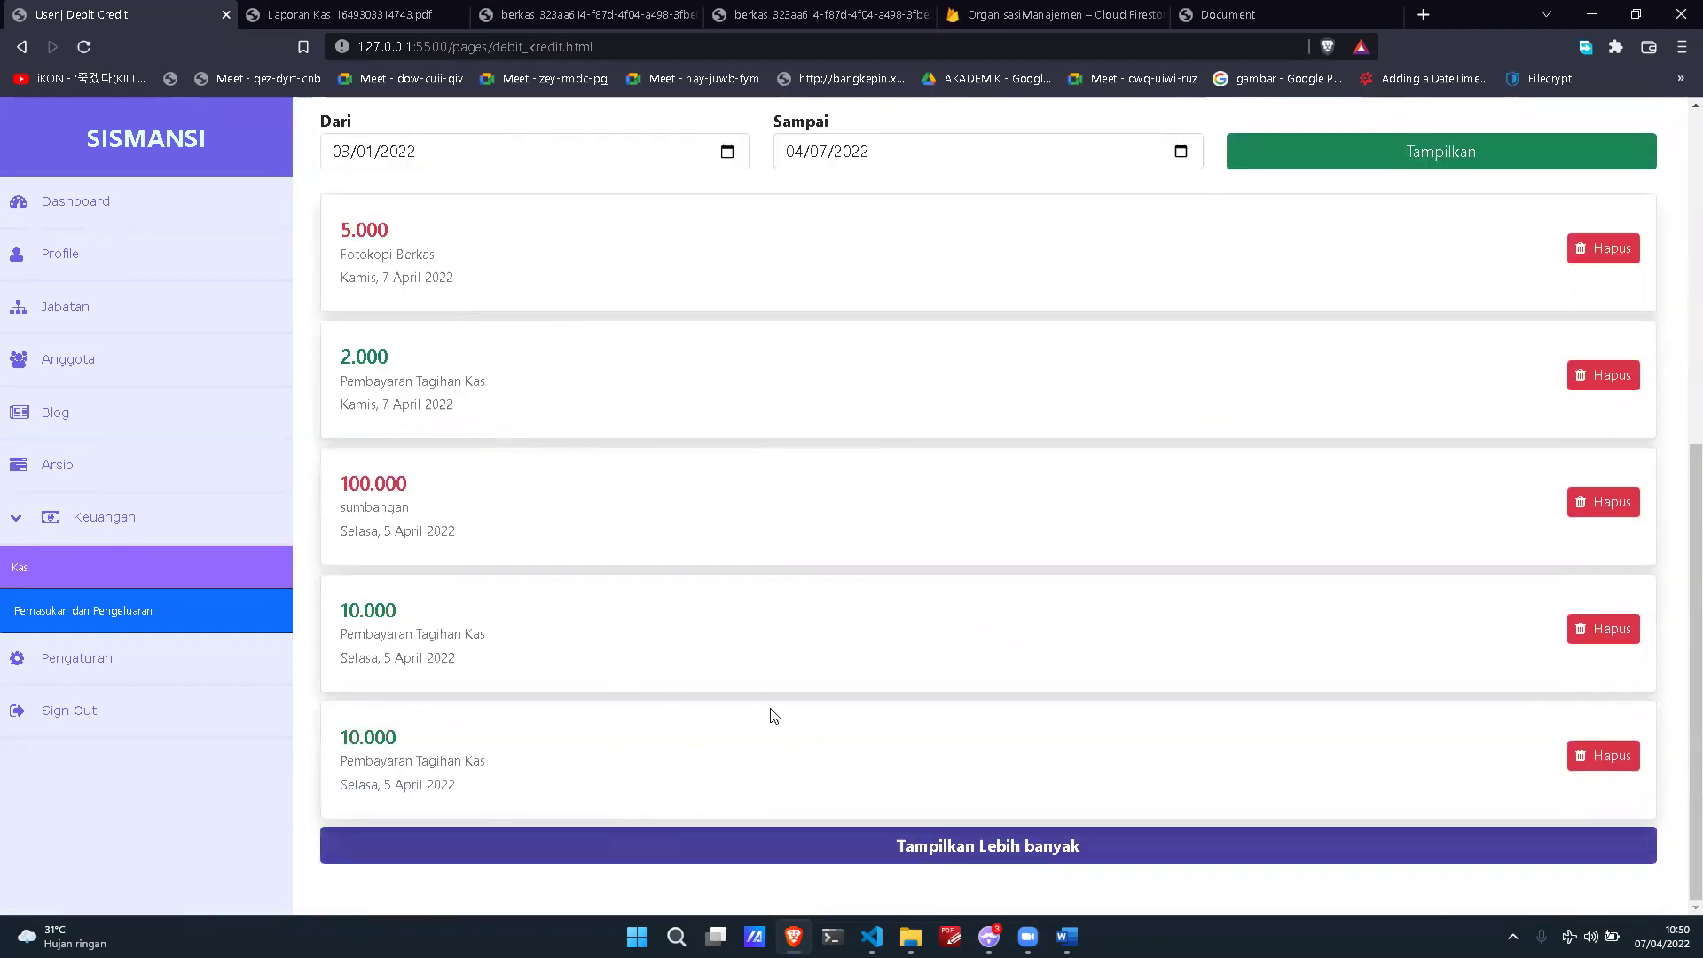
pyautogui.scroll(6, 781, 709)
pyautogui.click(1045, 551)
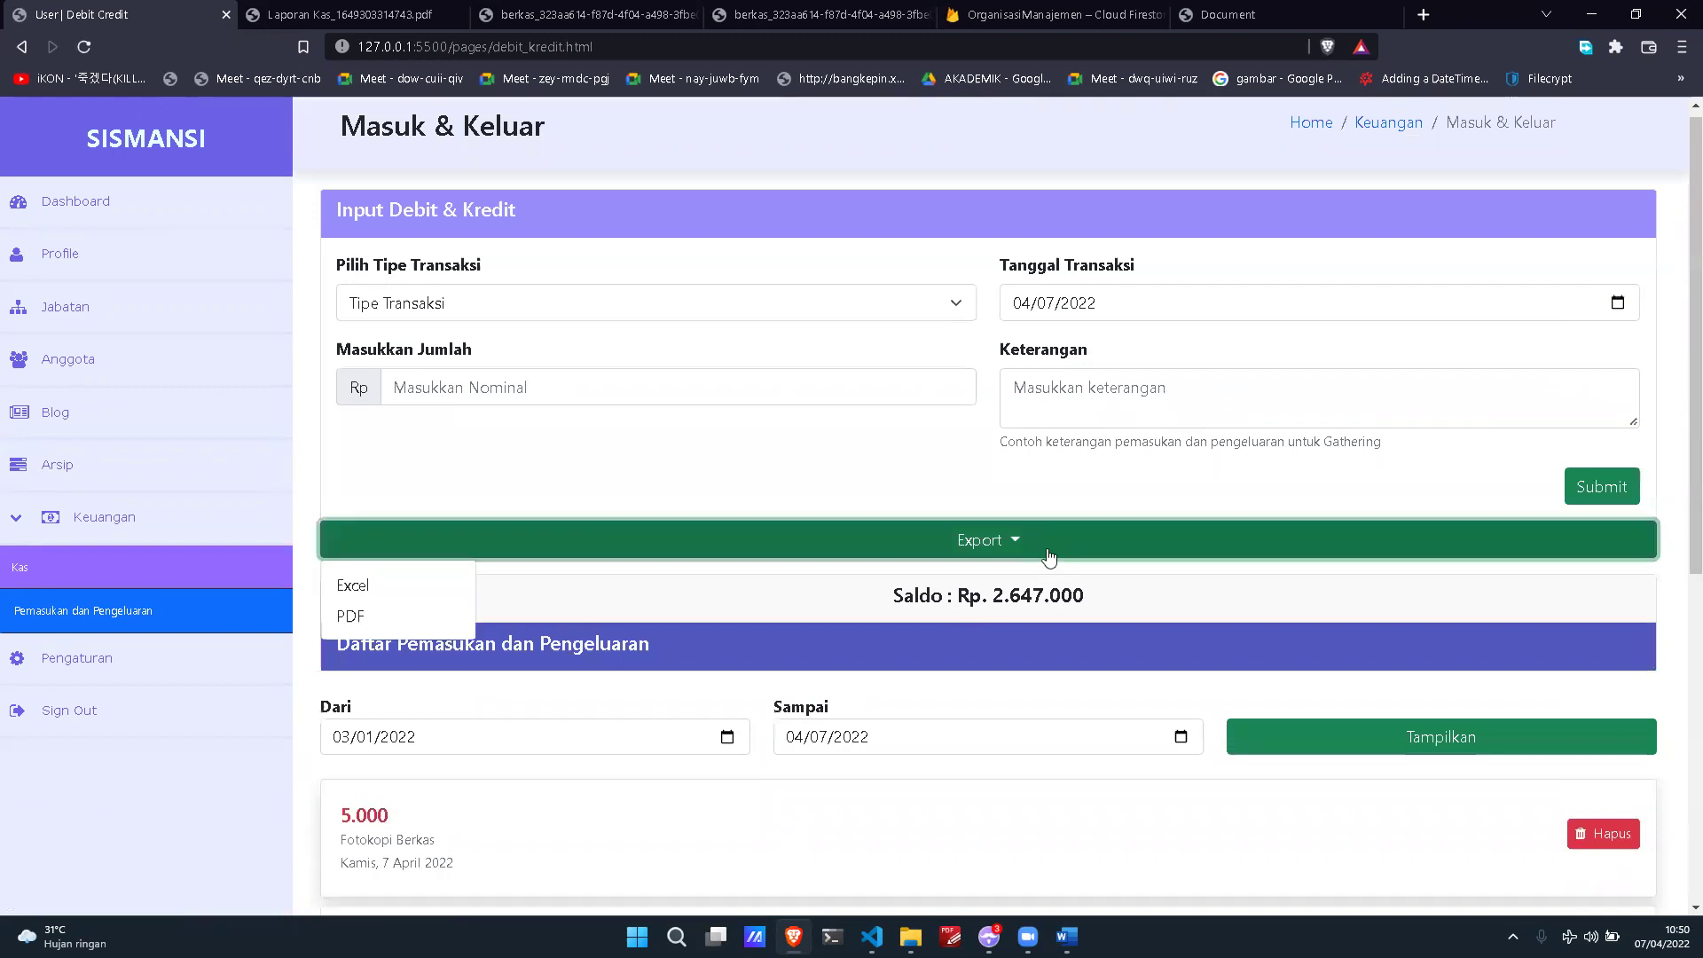
# Step: Export the transaction list to Excel and save the workbook to Downloads
pyautogui.click(414, 586)
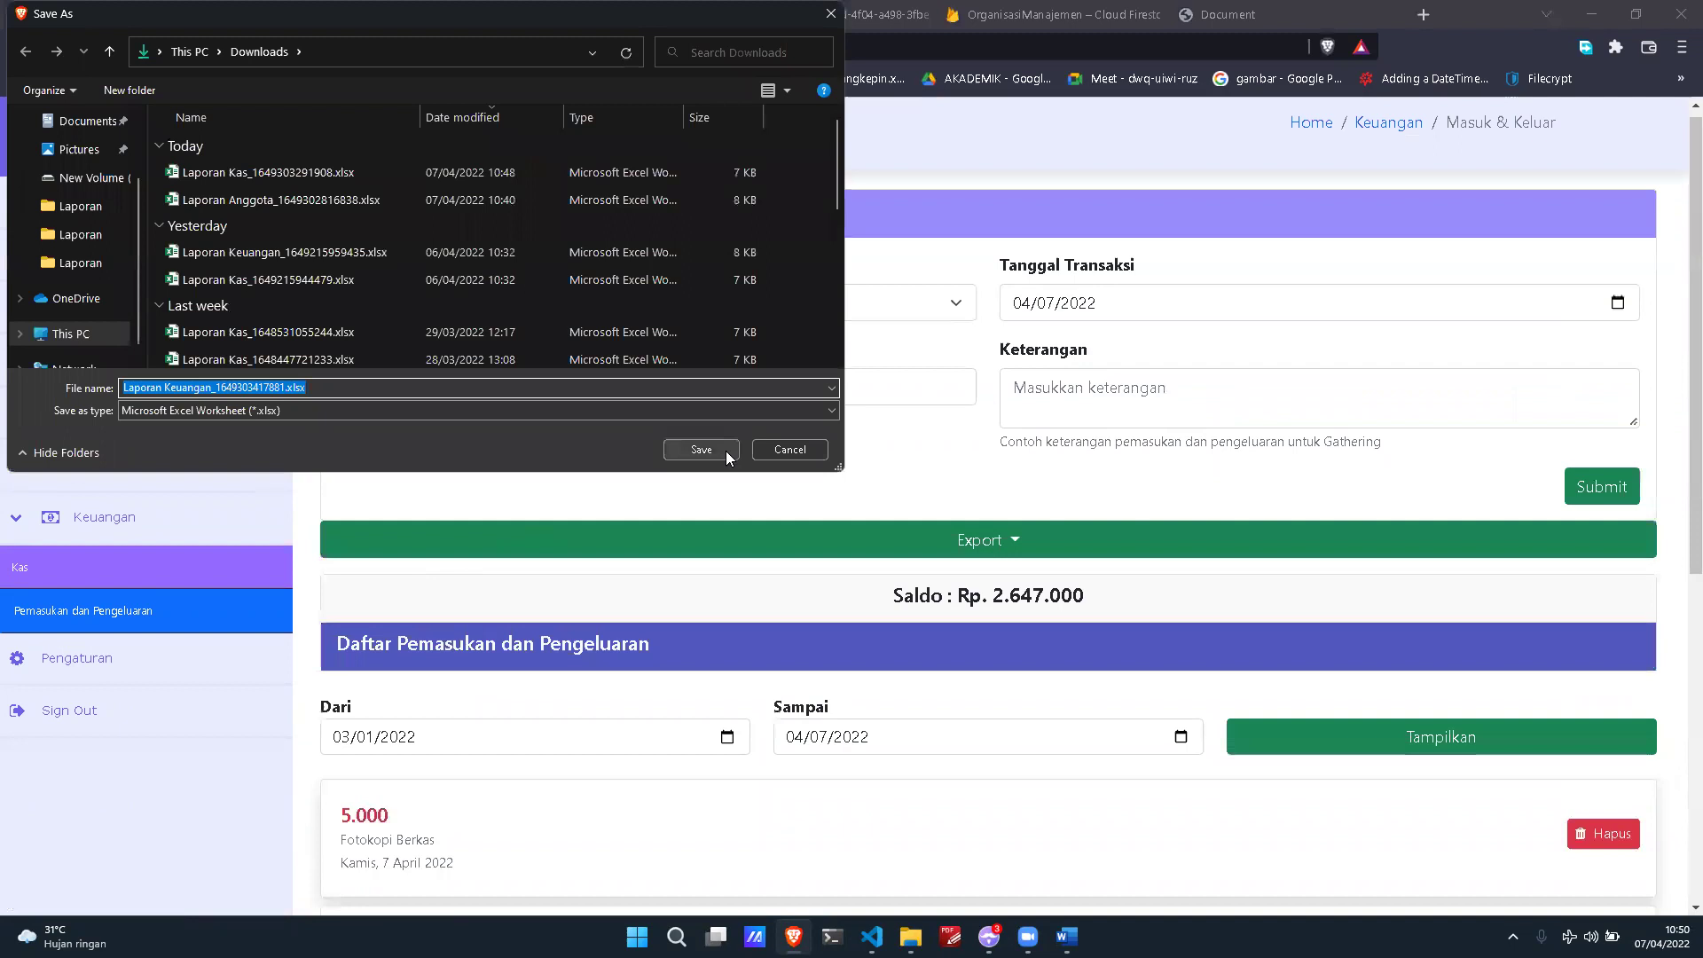
pyautogui.click(701, 450)
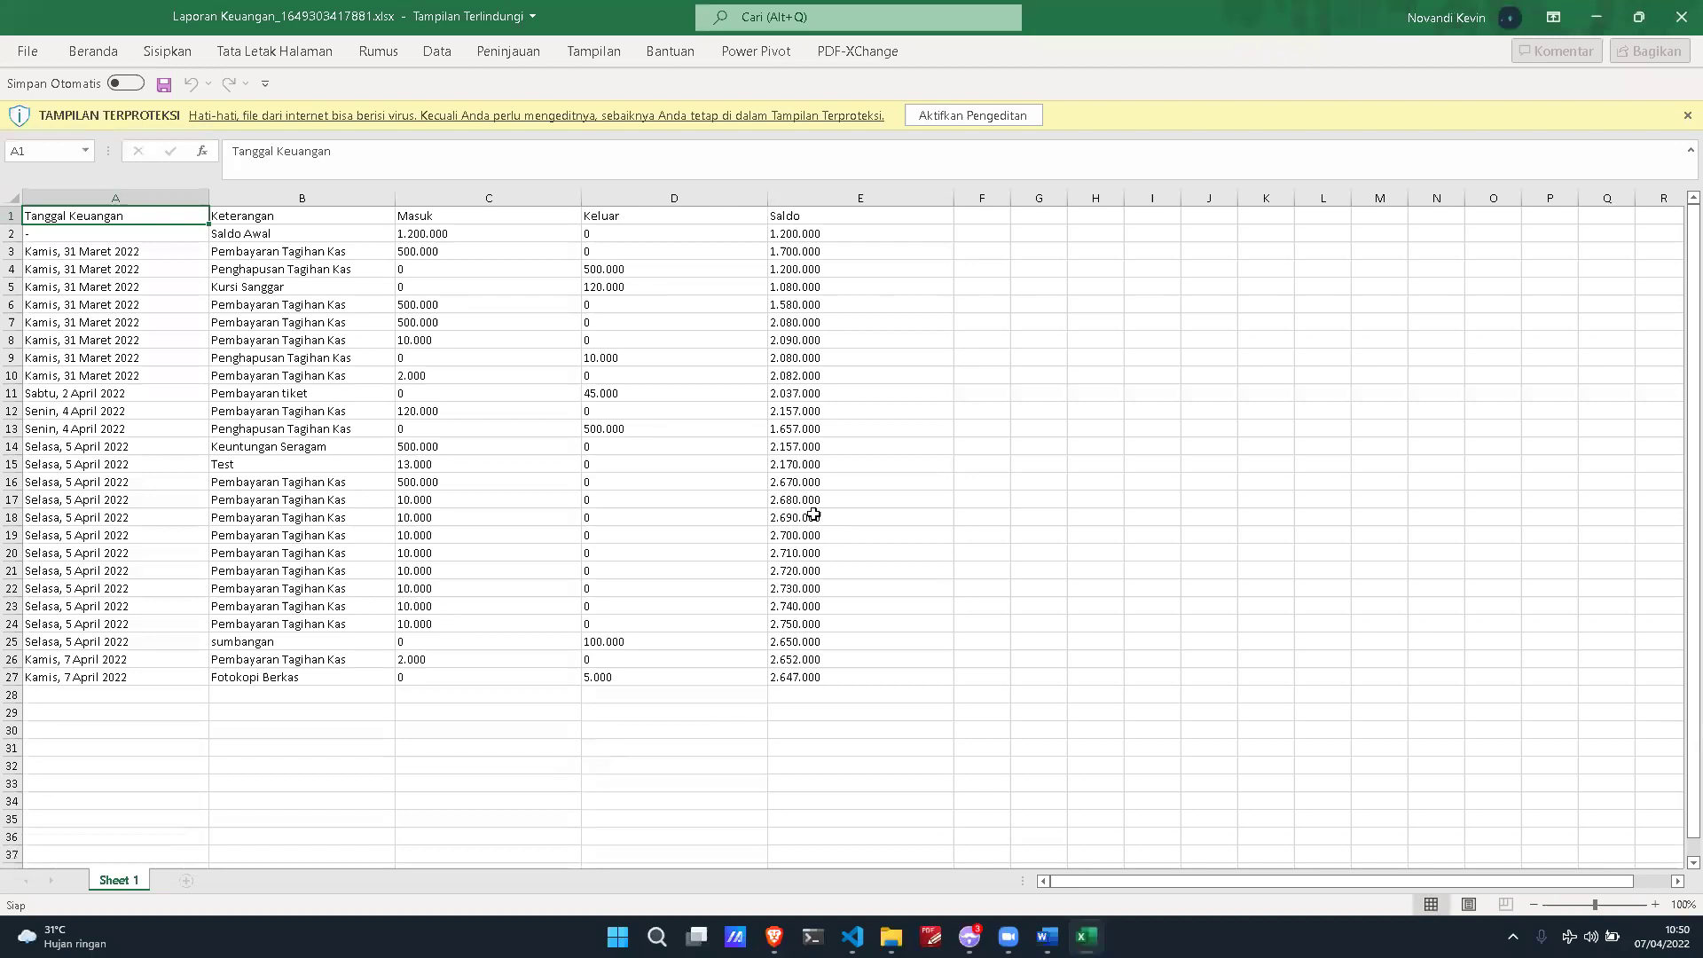
# Step: Select cell B2 in the exported Laporan Keuangan workbook to check the Saldo Awal of 1.200.000
pyautogui.click(266, 234)
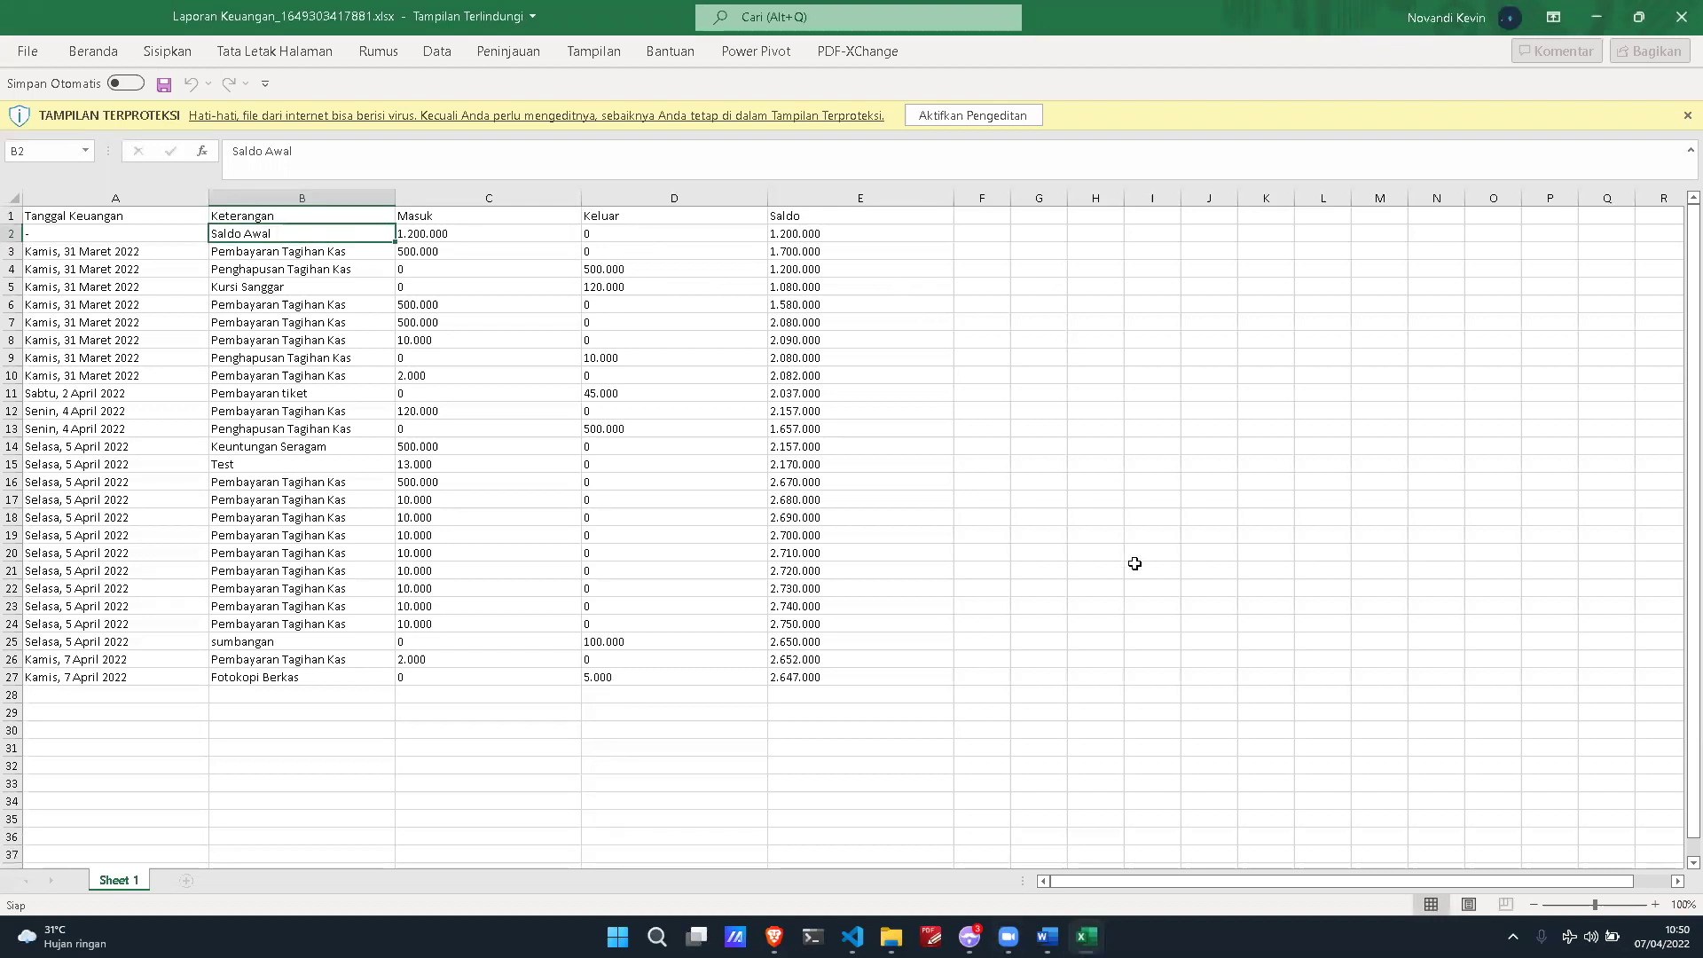
# Step: Tile Excel and Brave side by side, compare the page's 2.647.000 Saldo with cell E26, then maximize Brave
pyautogui.press('super+Right')
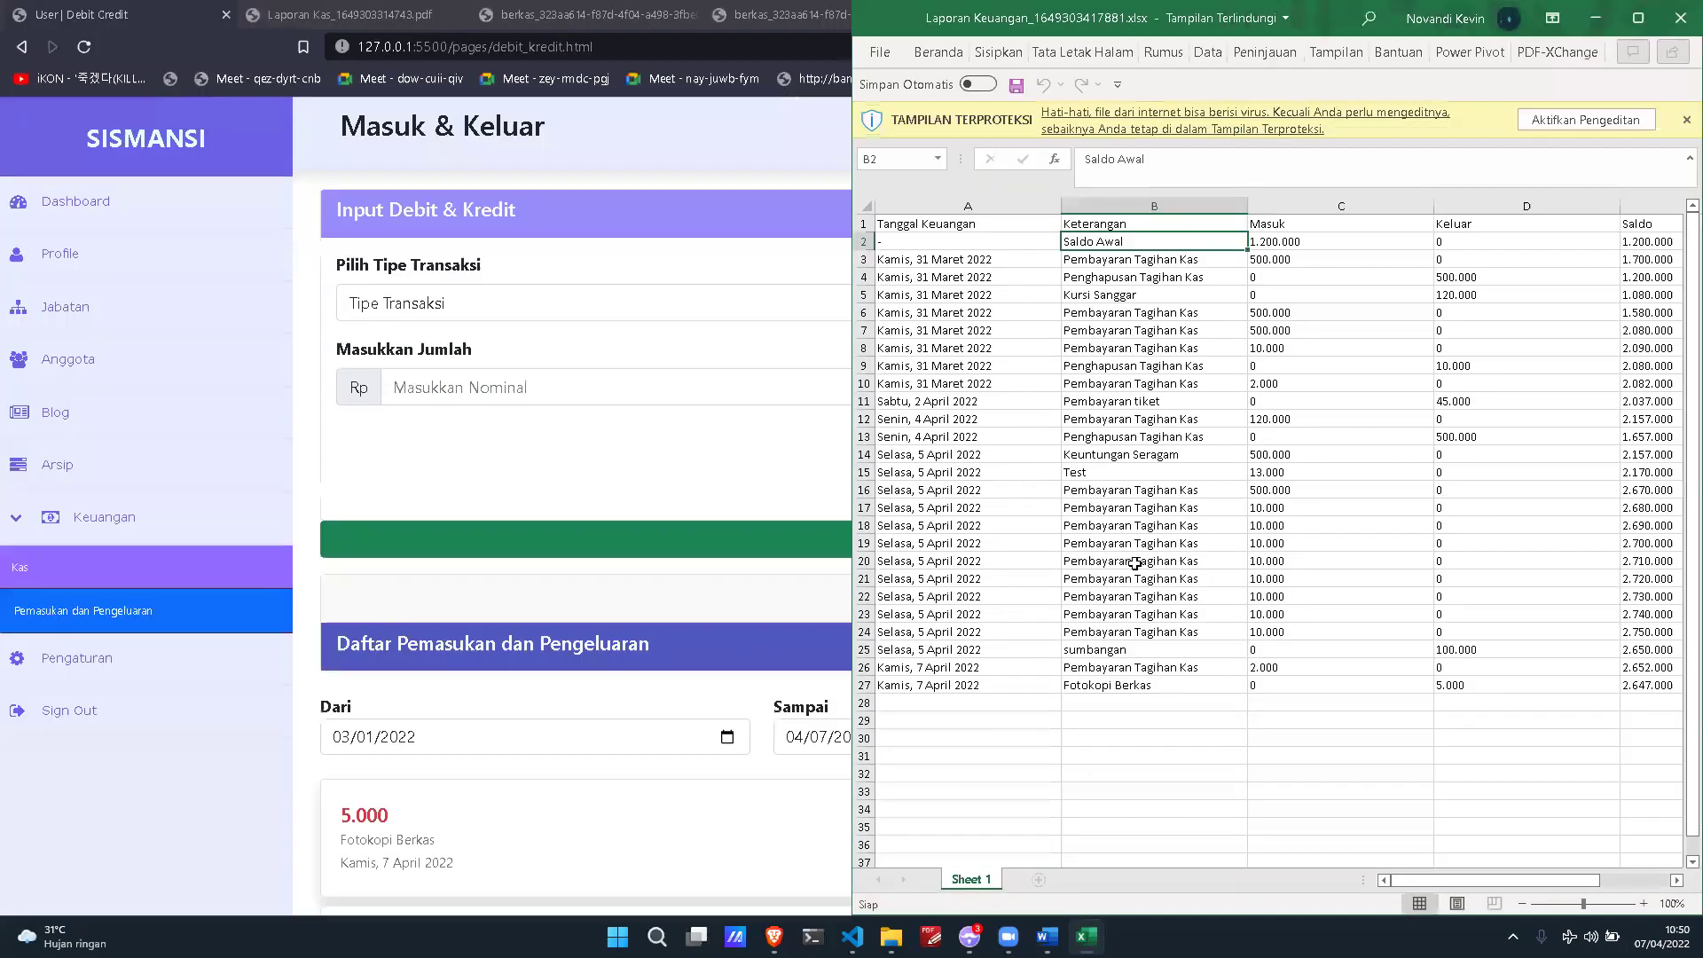
pyautogui.click(133, 209)
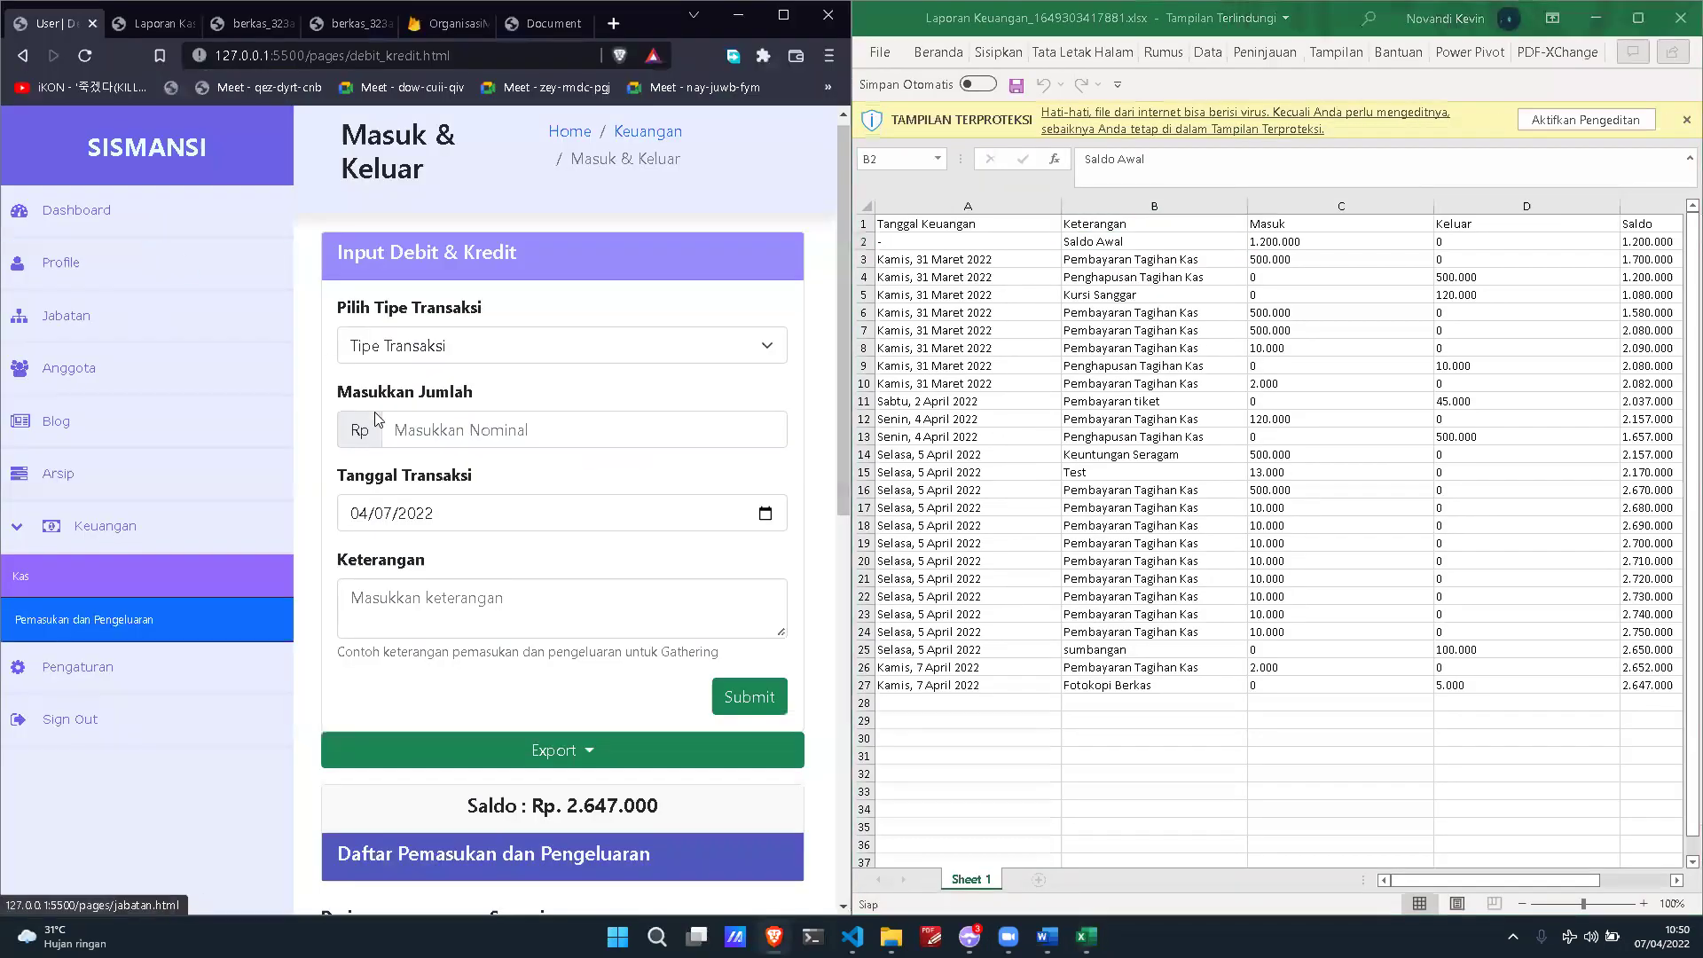
pyautogui.scroll(-2, 593, 553)
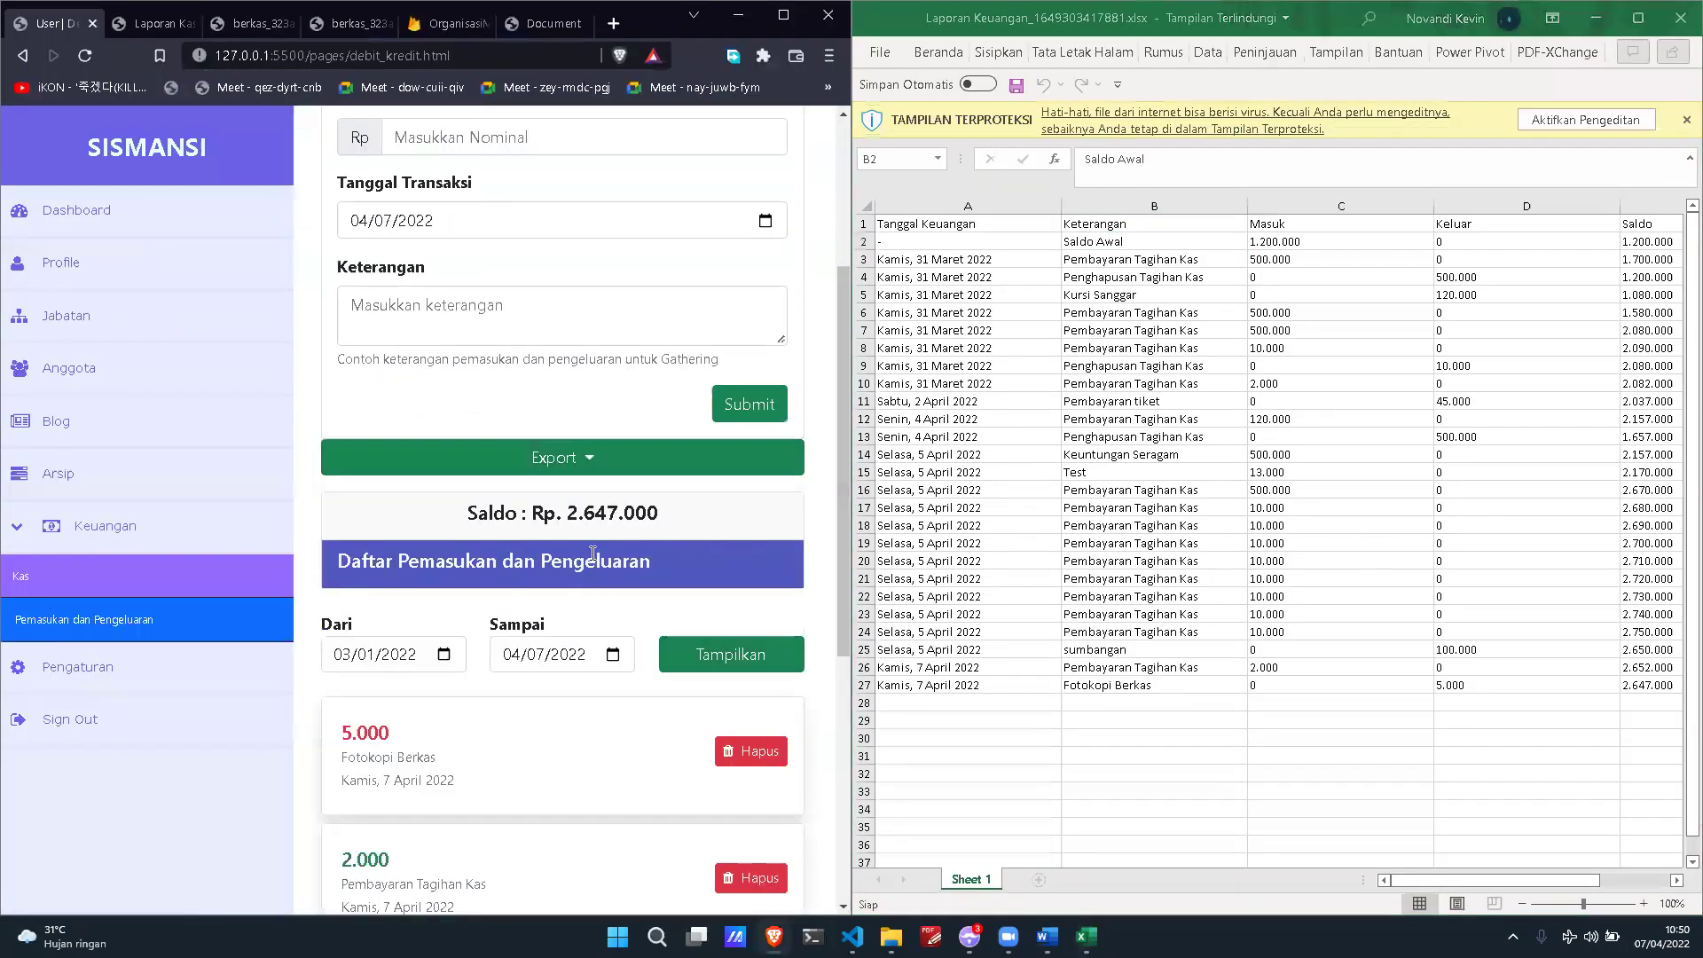
pyautogui.moveTo(567, 518); pyautogui.dragTo(750, 535)
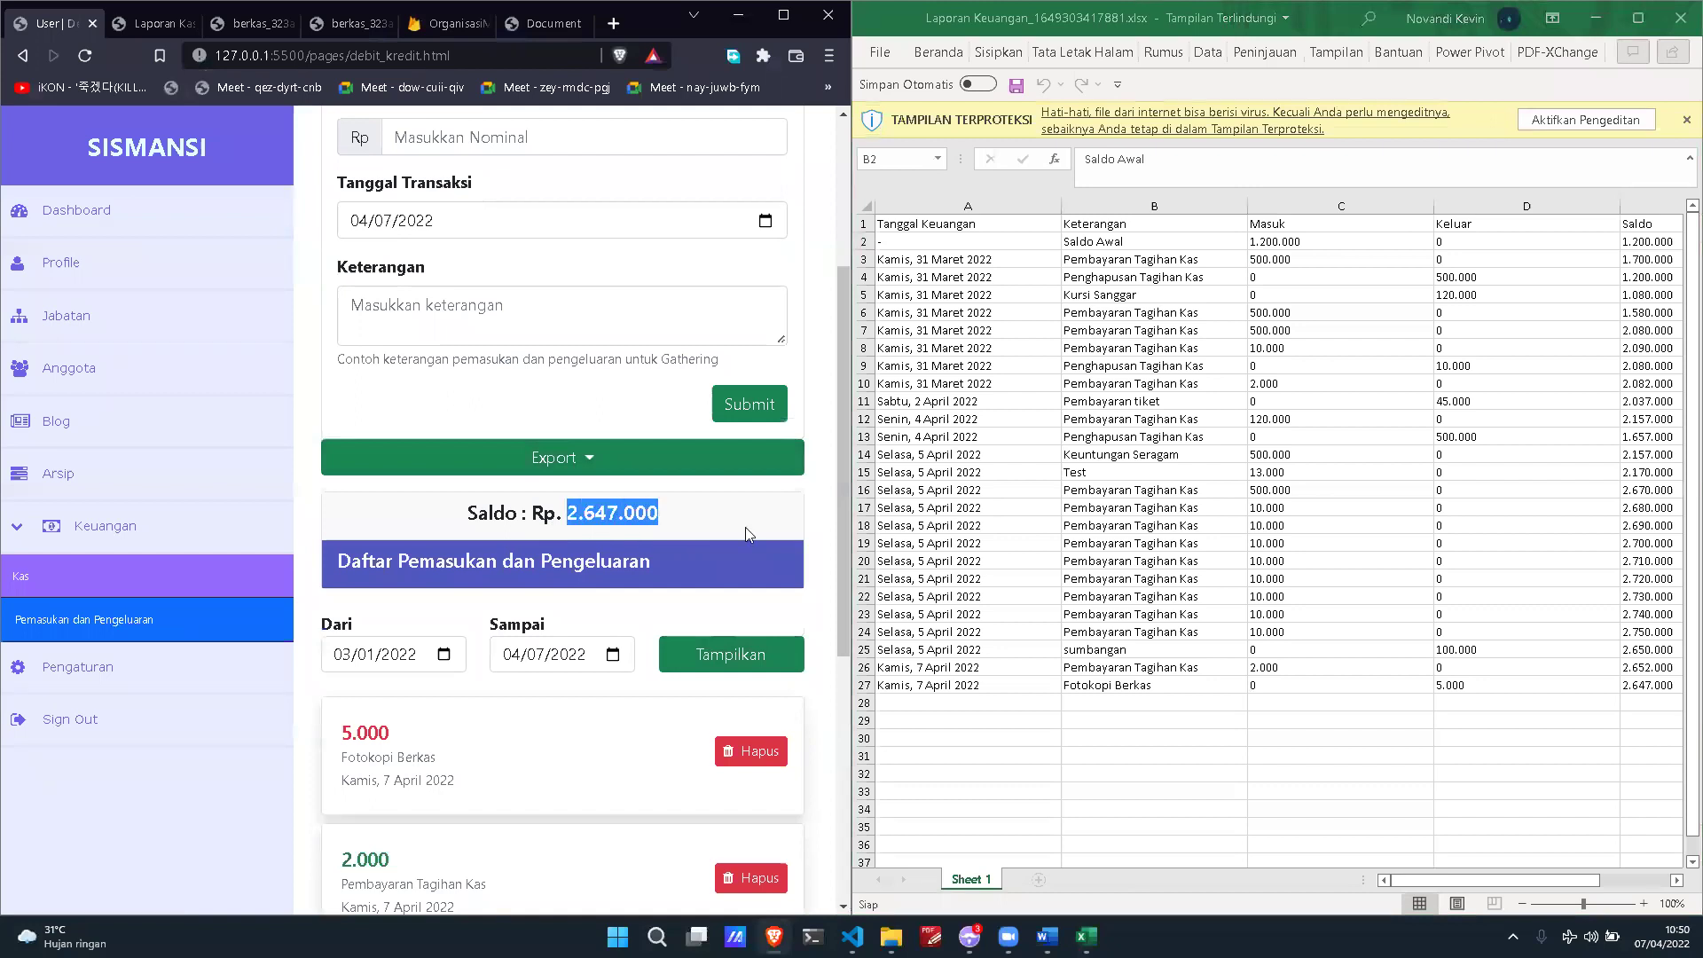
pyautogui.click(1658, 690)
pyautogui.click(1660, 671)
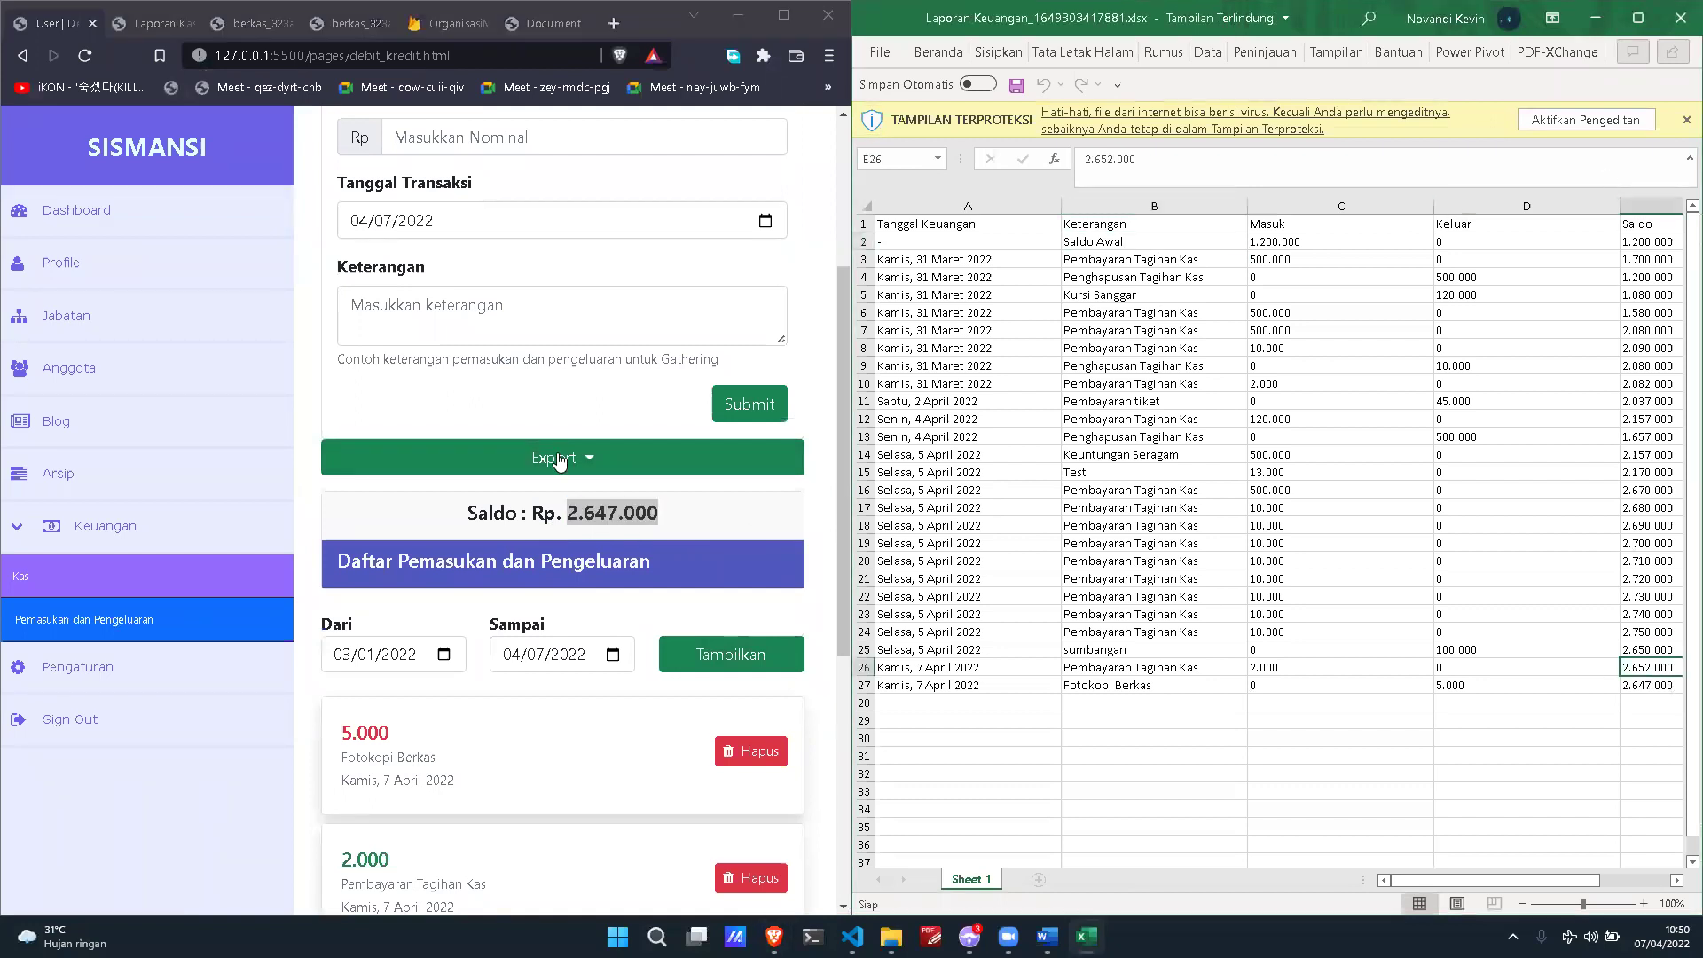
pyautogui.click(783, 15)
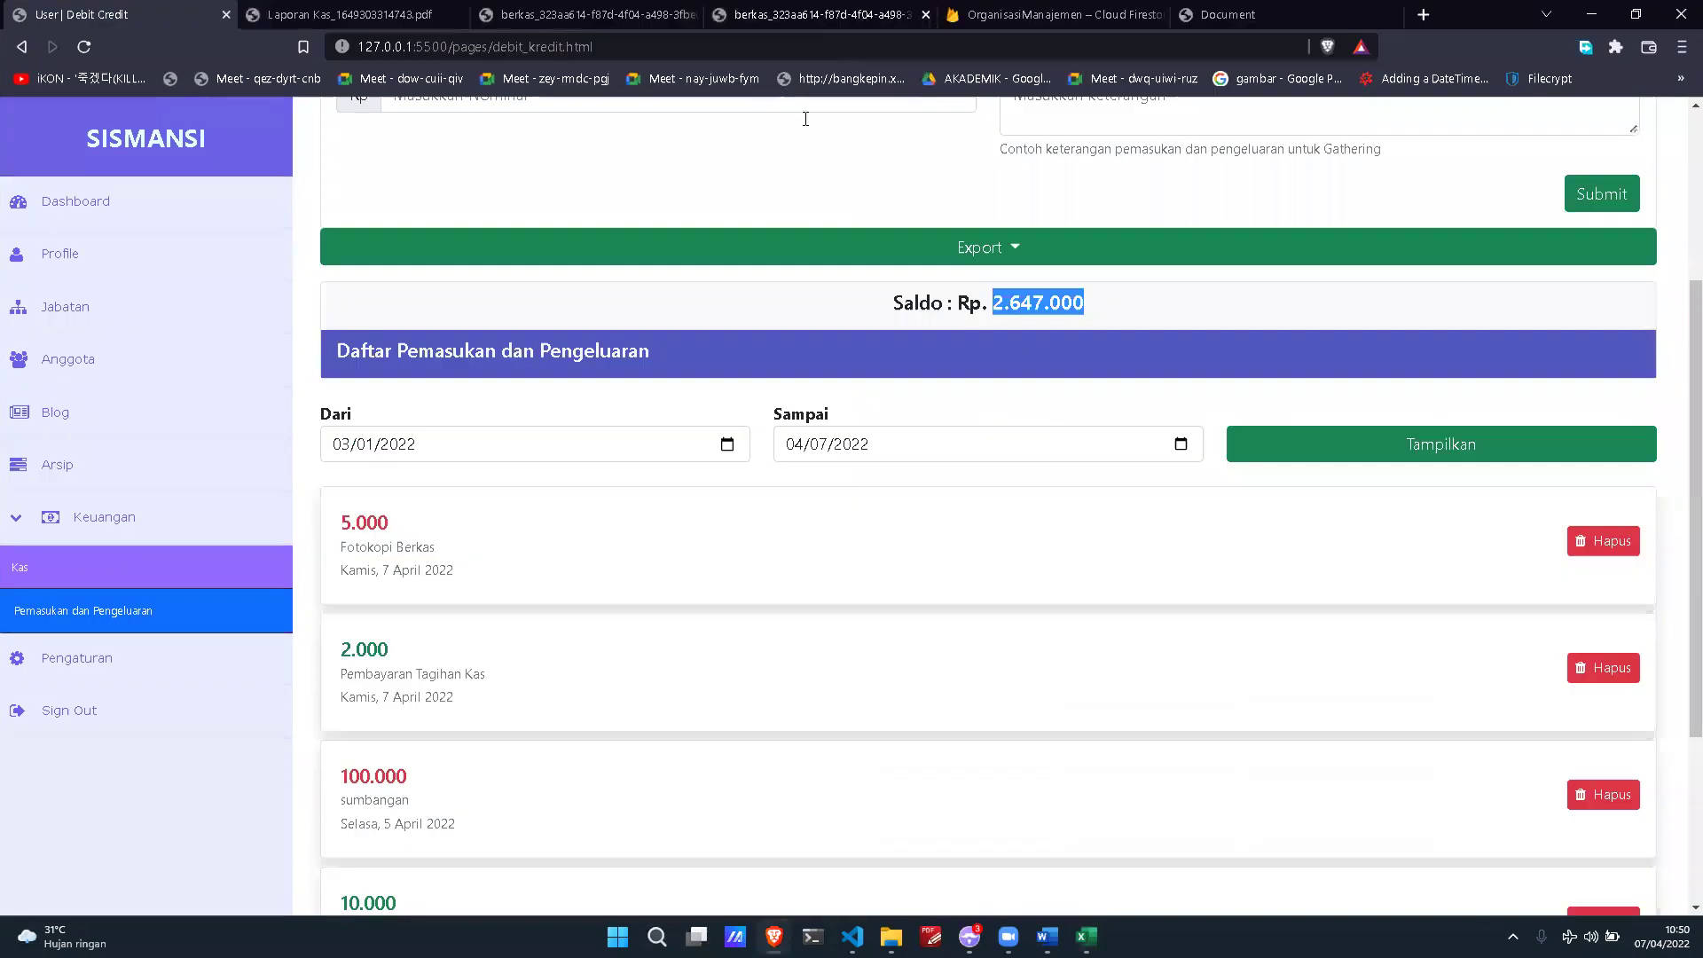
# Step: Export the finance list as a PDF file and save it
pyautogui.click(820, 441)
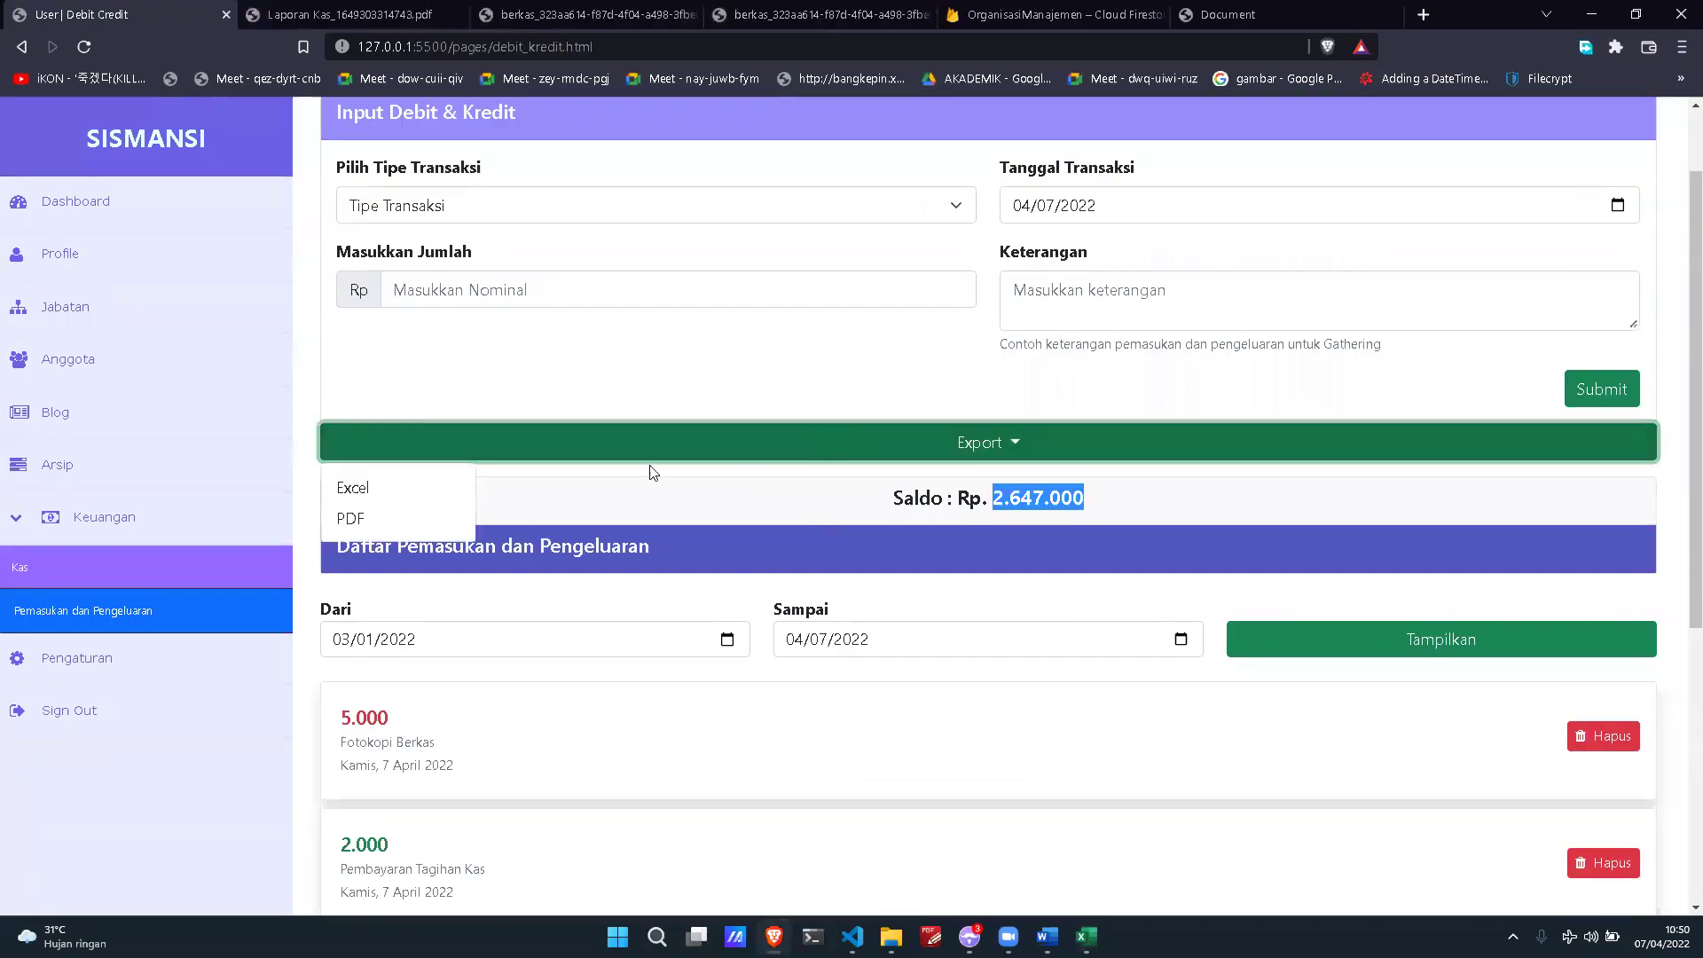
pyautogui.click(401, 520)
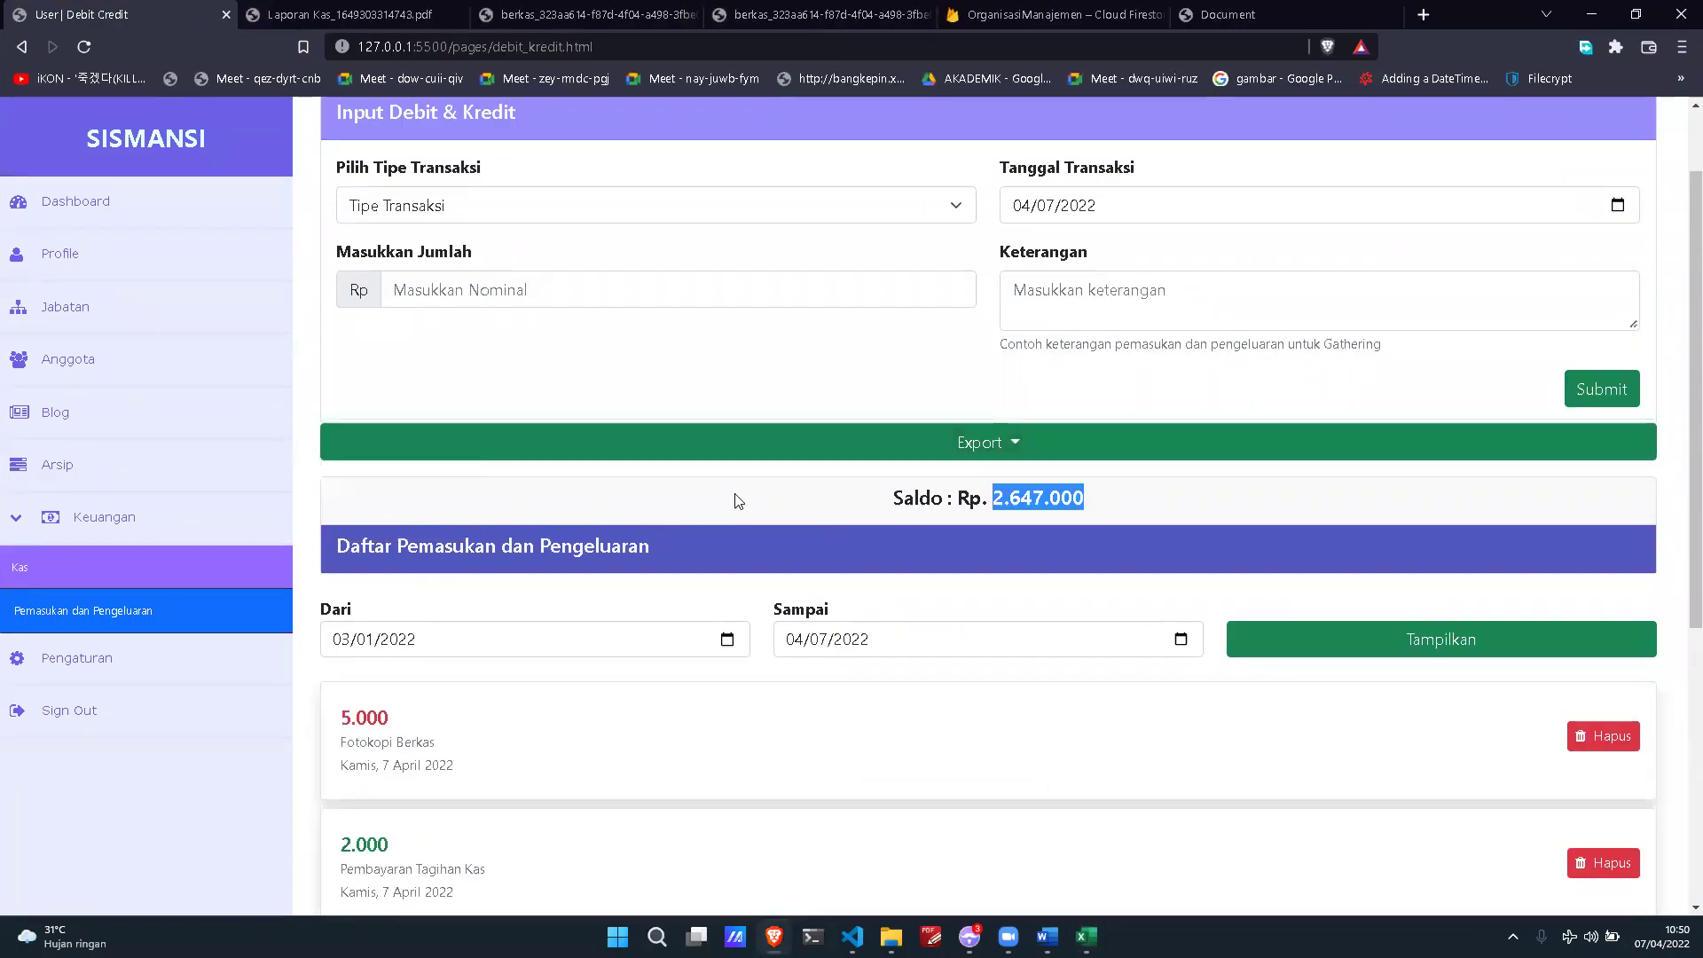
pyautogui.click(702, 449)
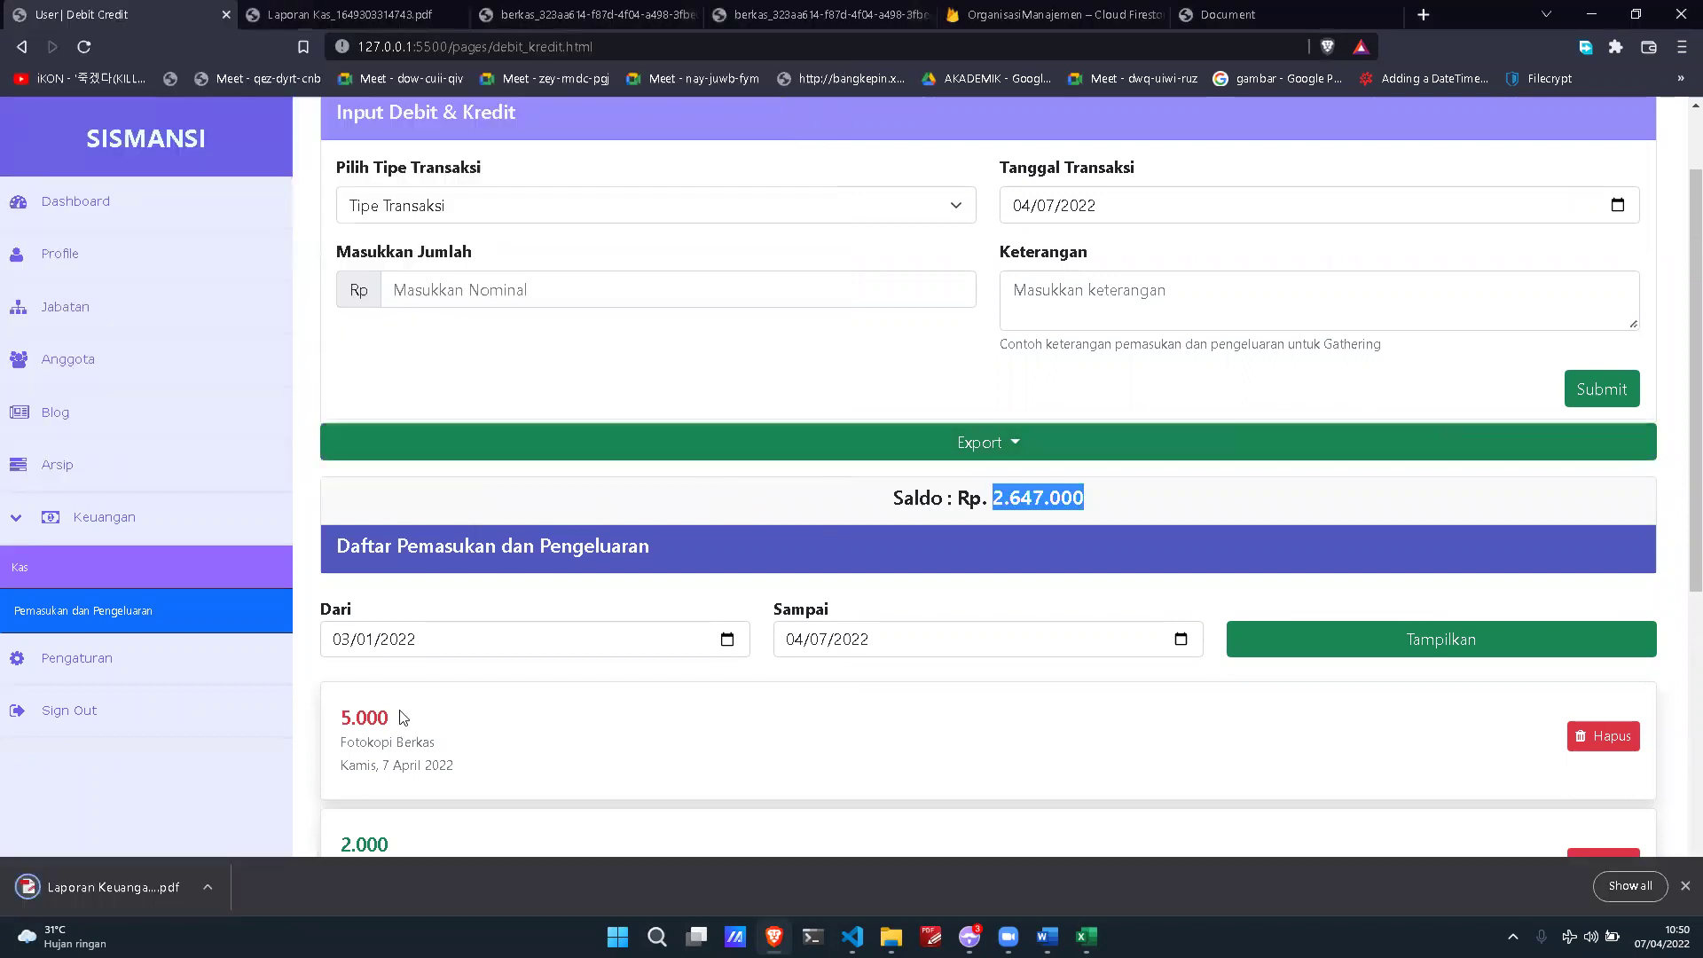
# Step: Open the downloaded Laporan Keuangan PDF, scroll through its table, and return to SISMANSI
pyautogui.click(128, 882)
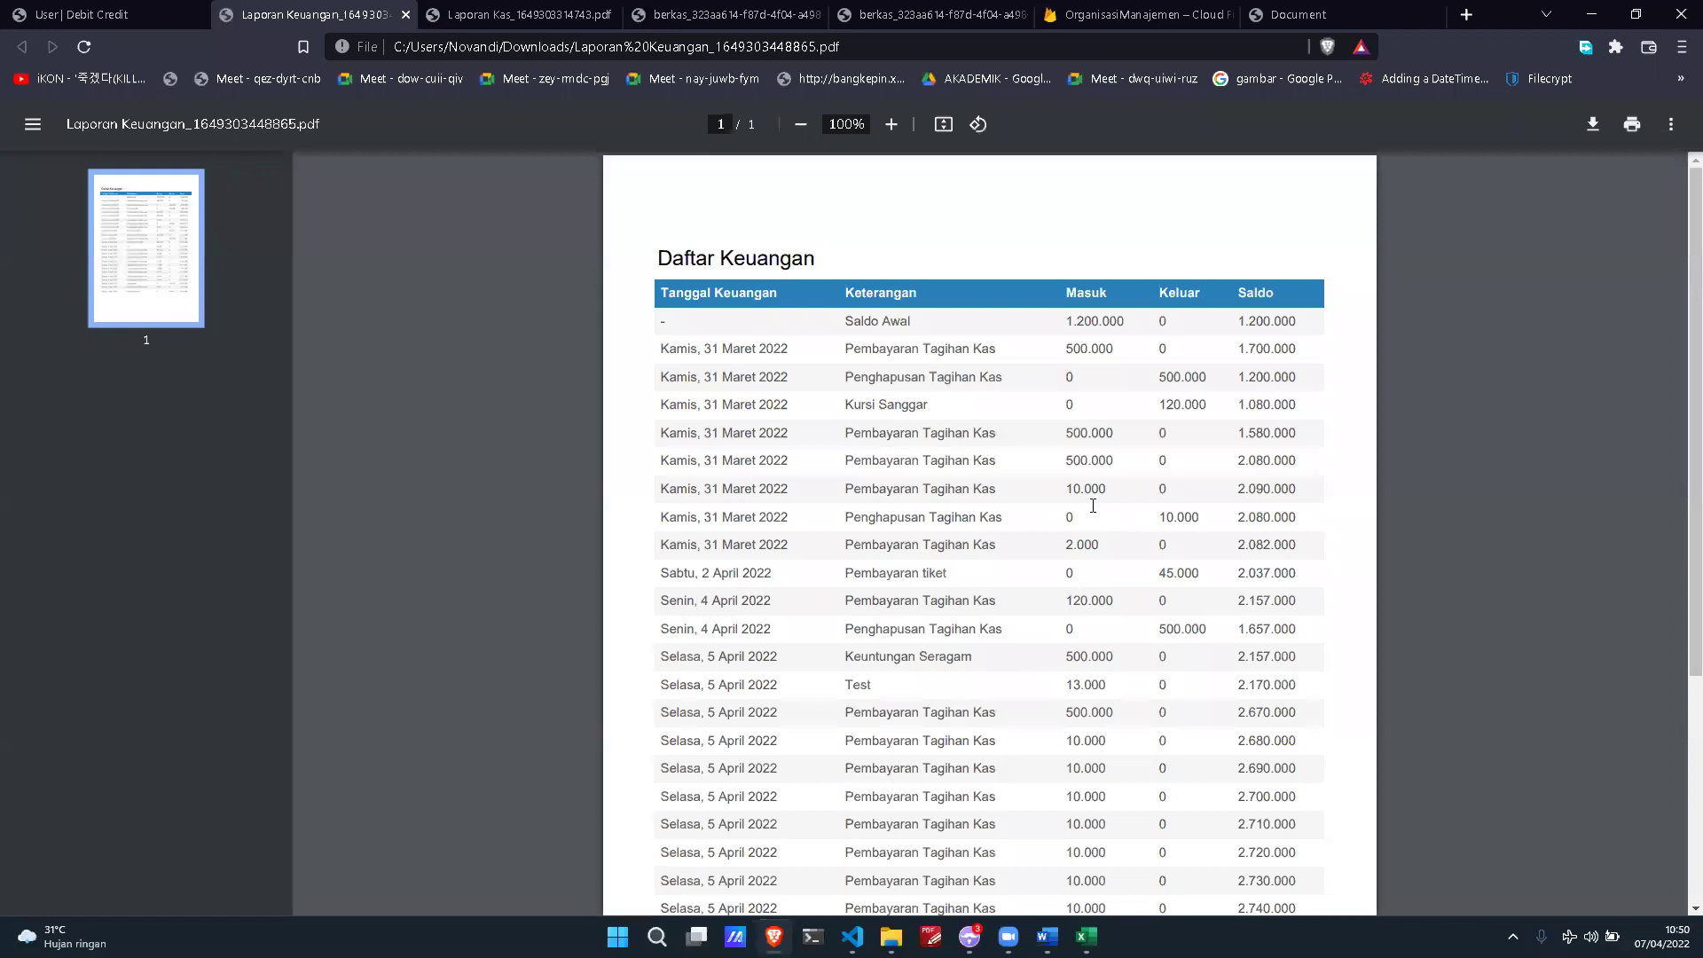
pyautogui.scroll(-3, 1153, 479)
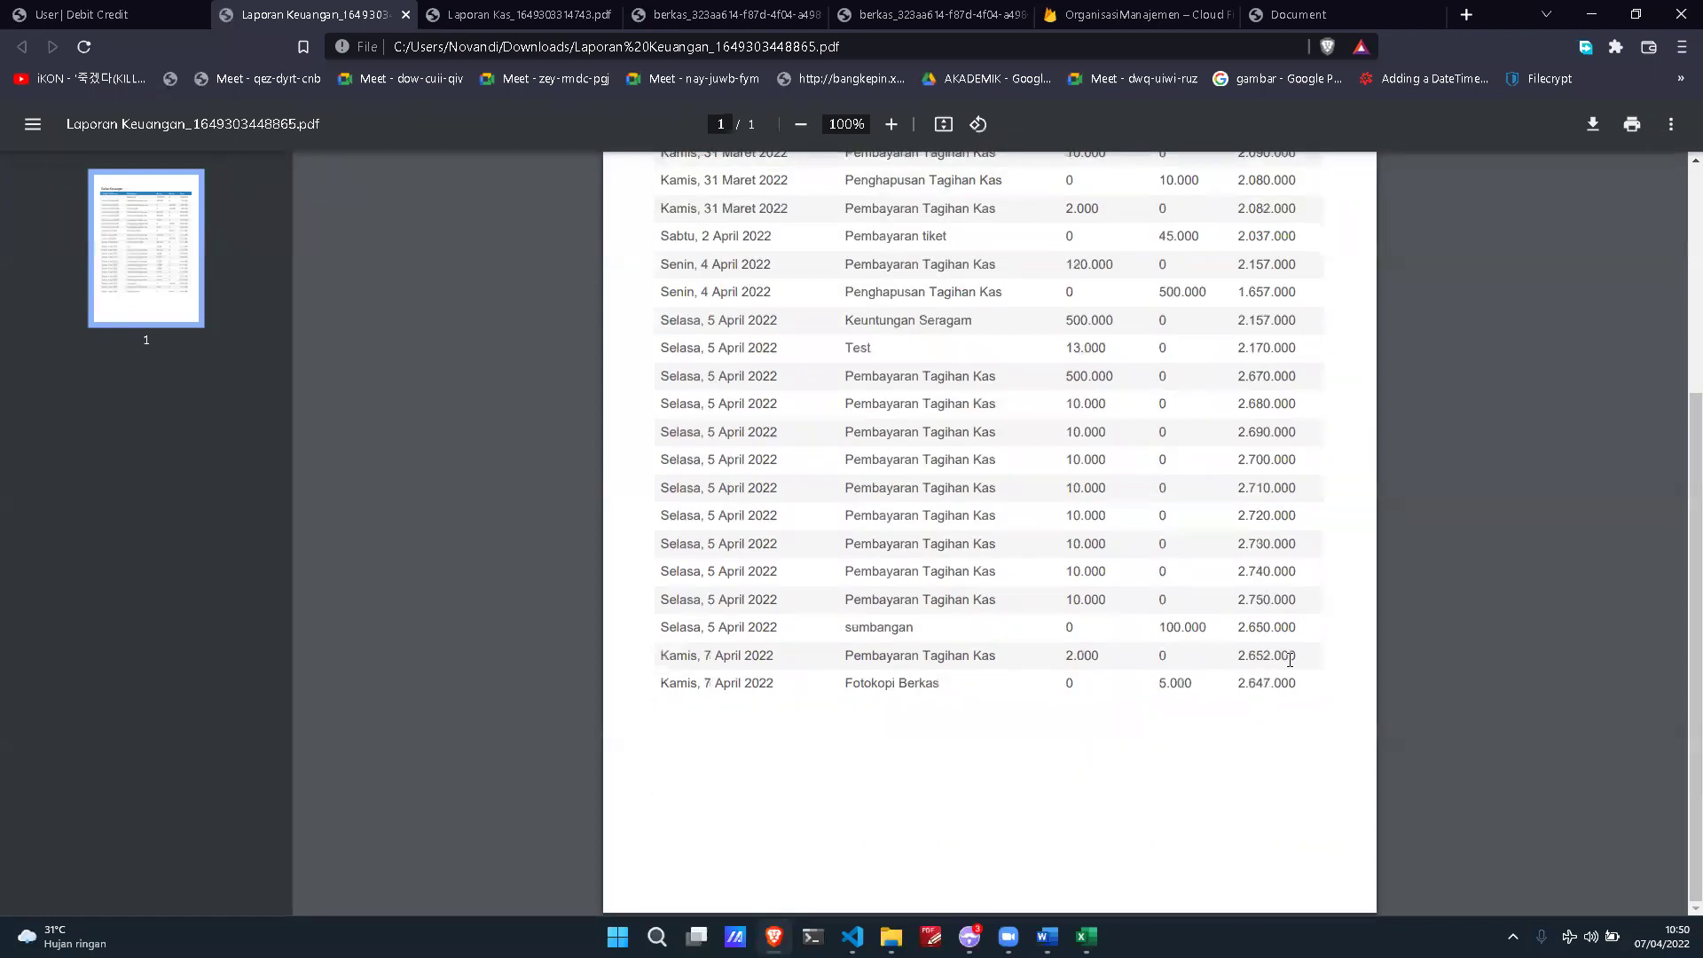
pyautogui.scroll(3, 1290, 659)
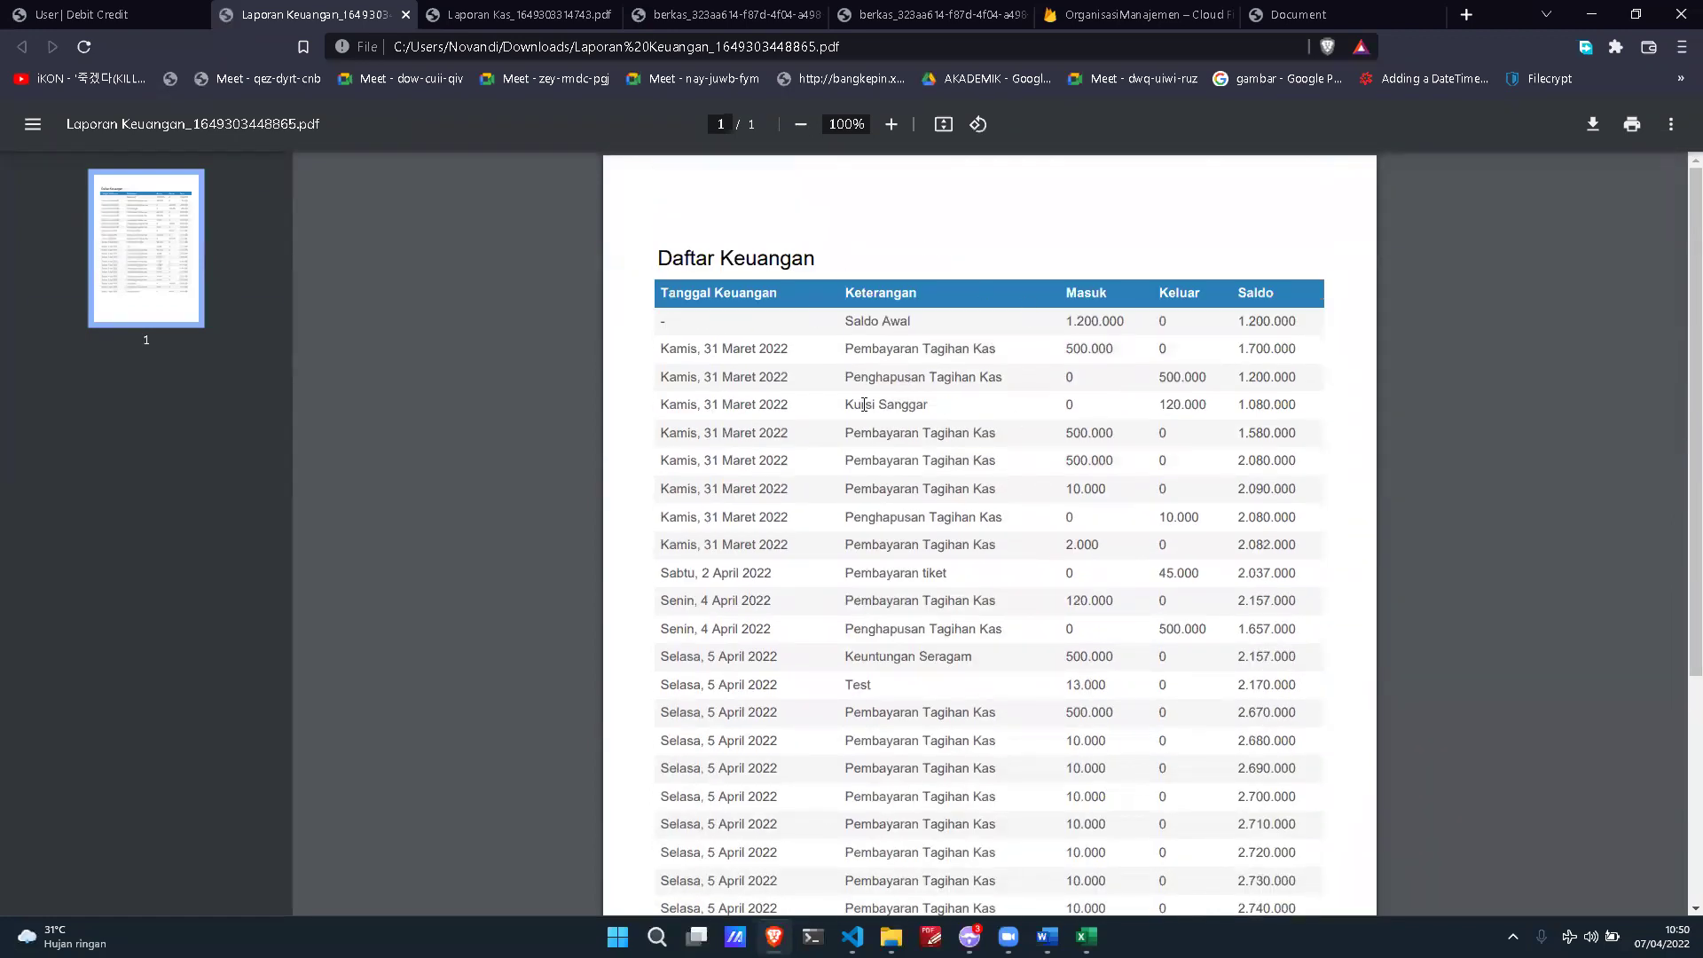
pyautogui.click(81, 15)
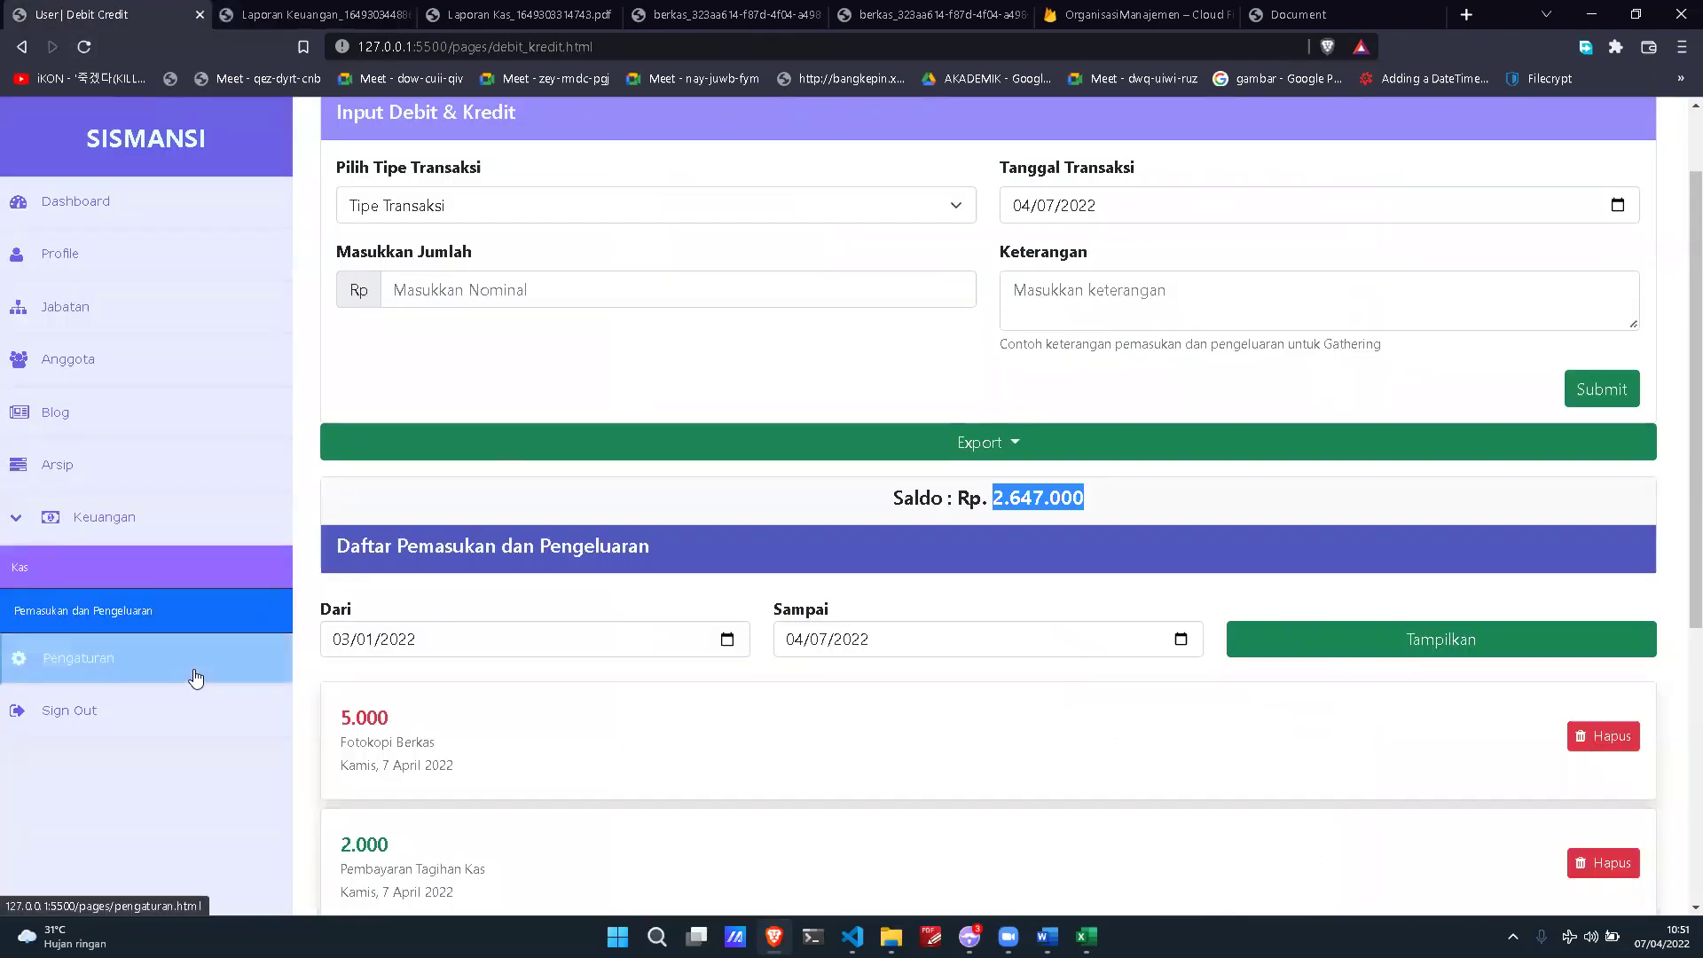
# Step: In the organization settings, shorten Nama Organisasi to 'Pramuka UPN' and save the changes
pyautogui.click(222, 658)
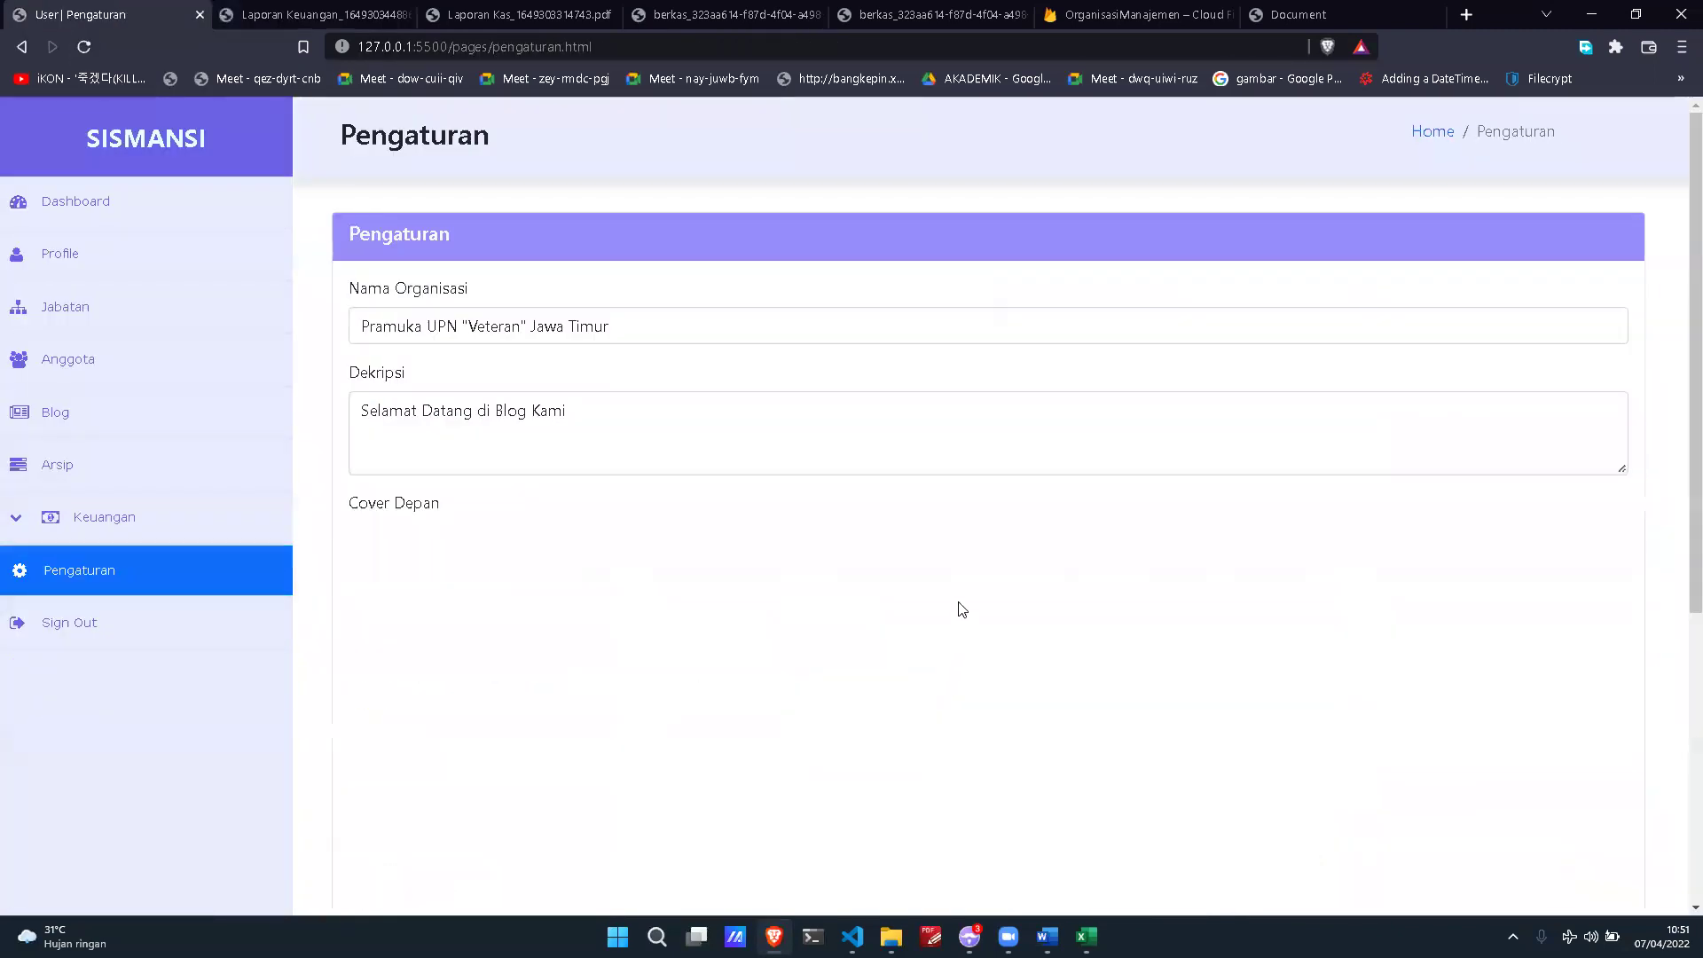
pyautogui.scroll(-2, 961, 548)
pyautogui.scroll(2, 964, 488)
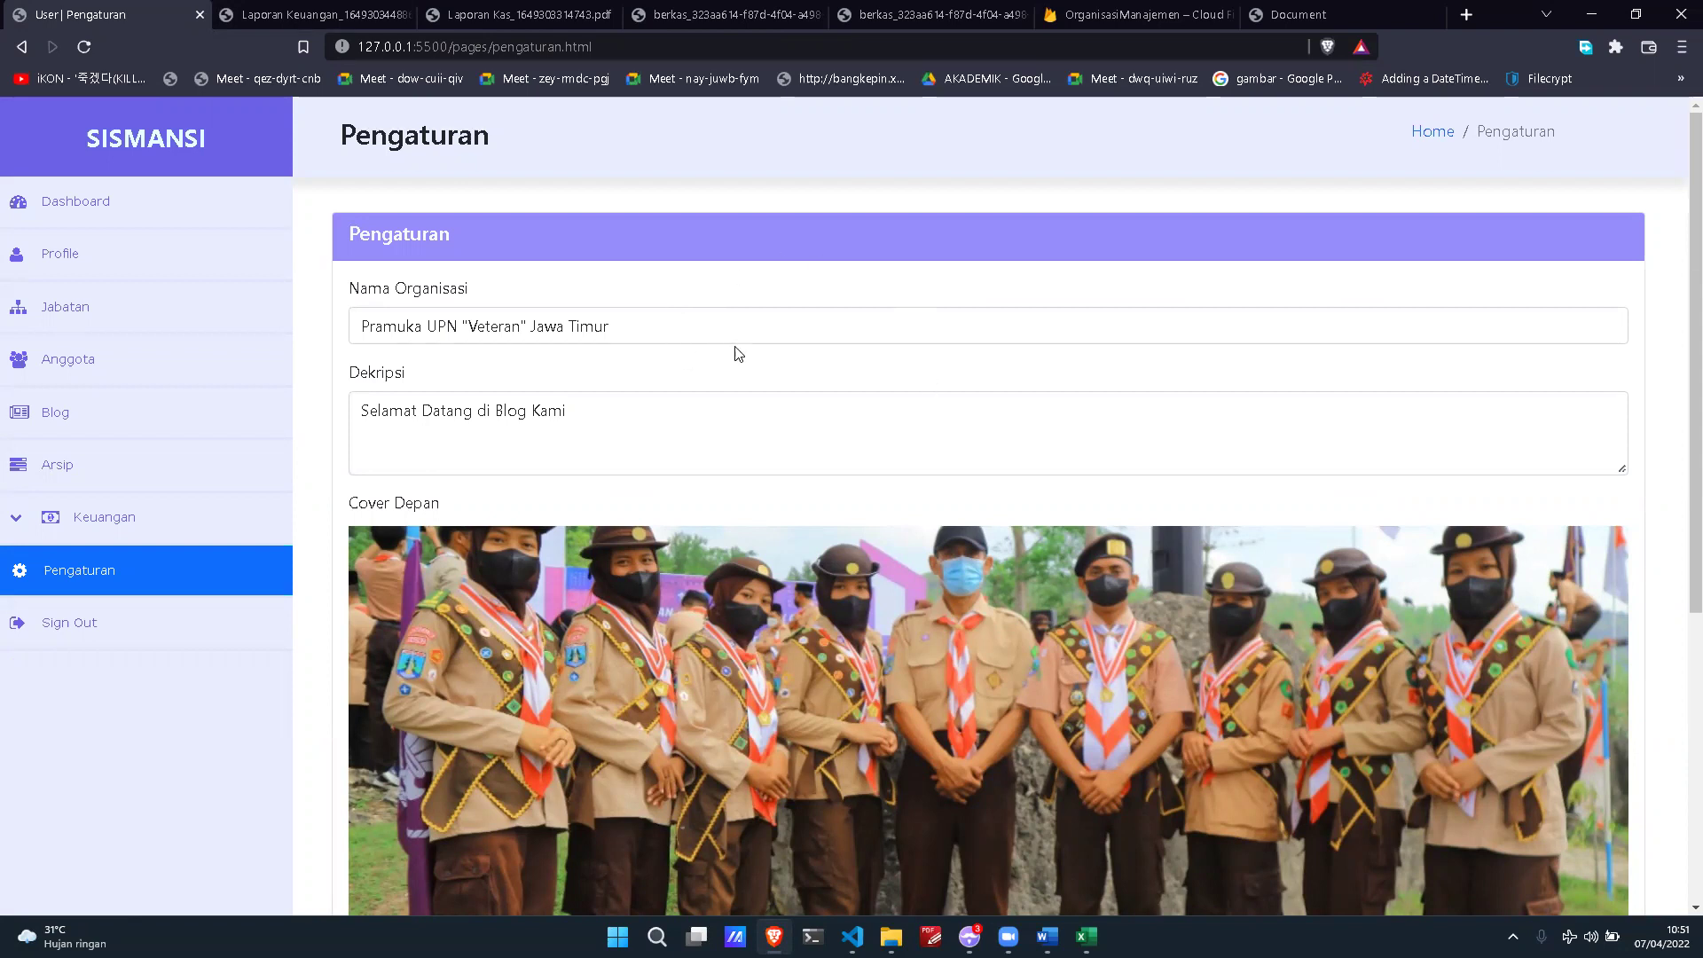
pyautogui.click(764, 323)
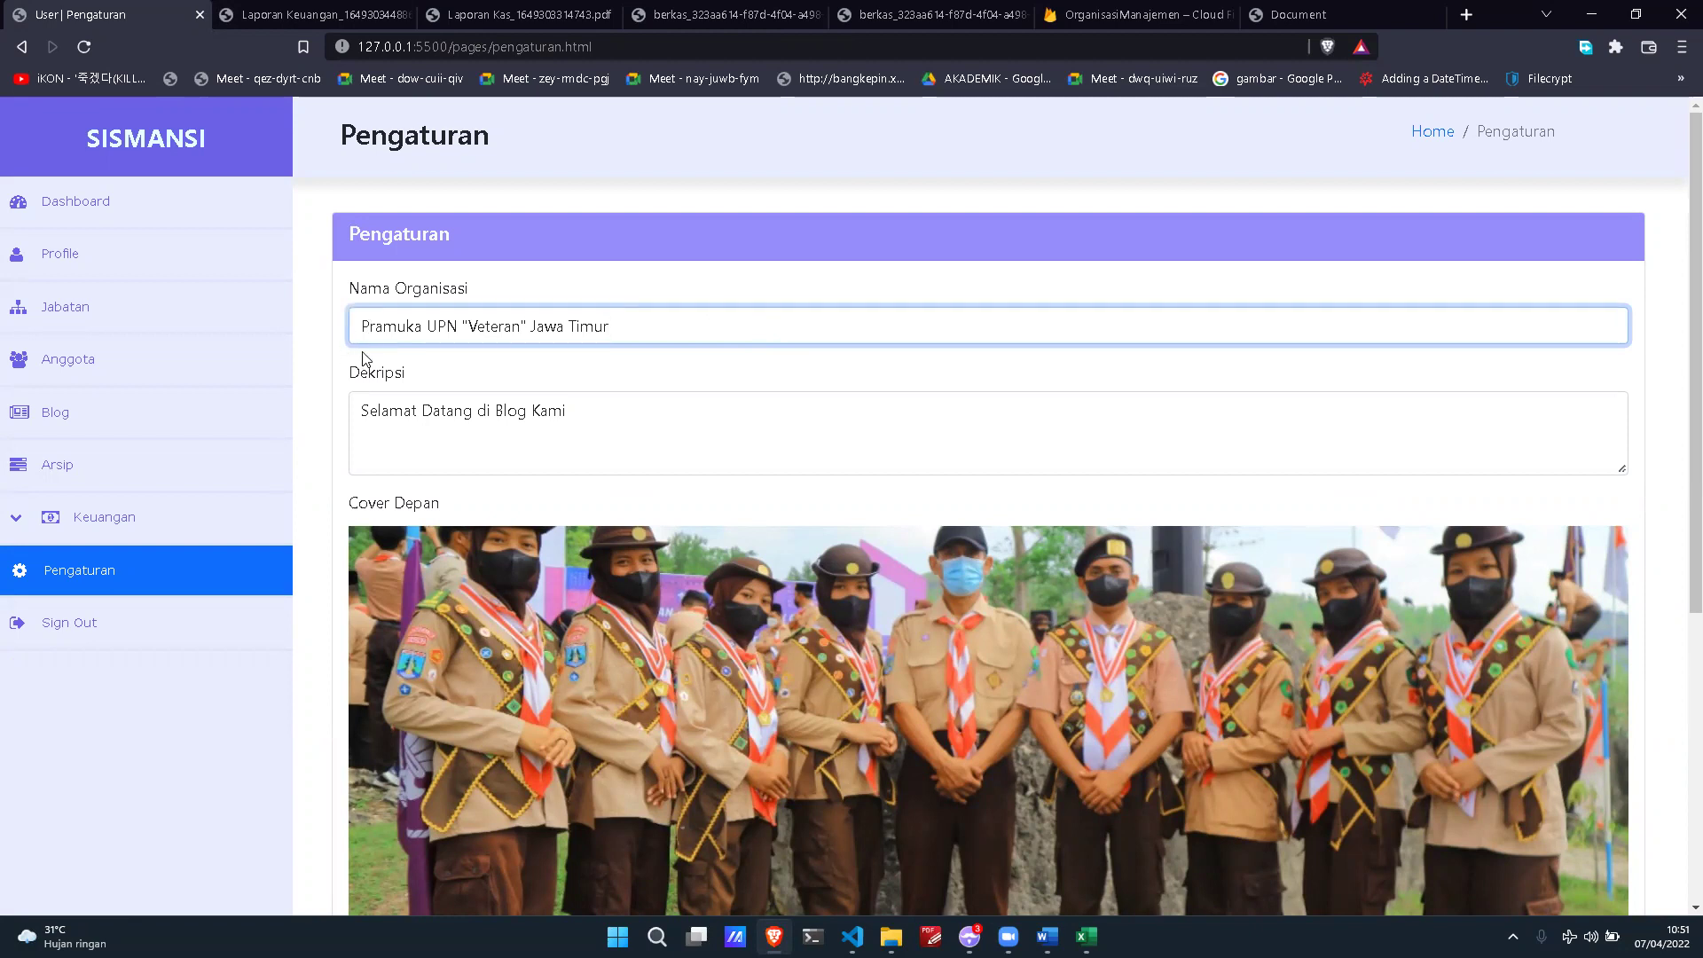
pyautogui.keyDown('shift'); pyautogui.click(462, 324); pyautogui.keyUp('shift')
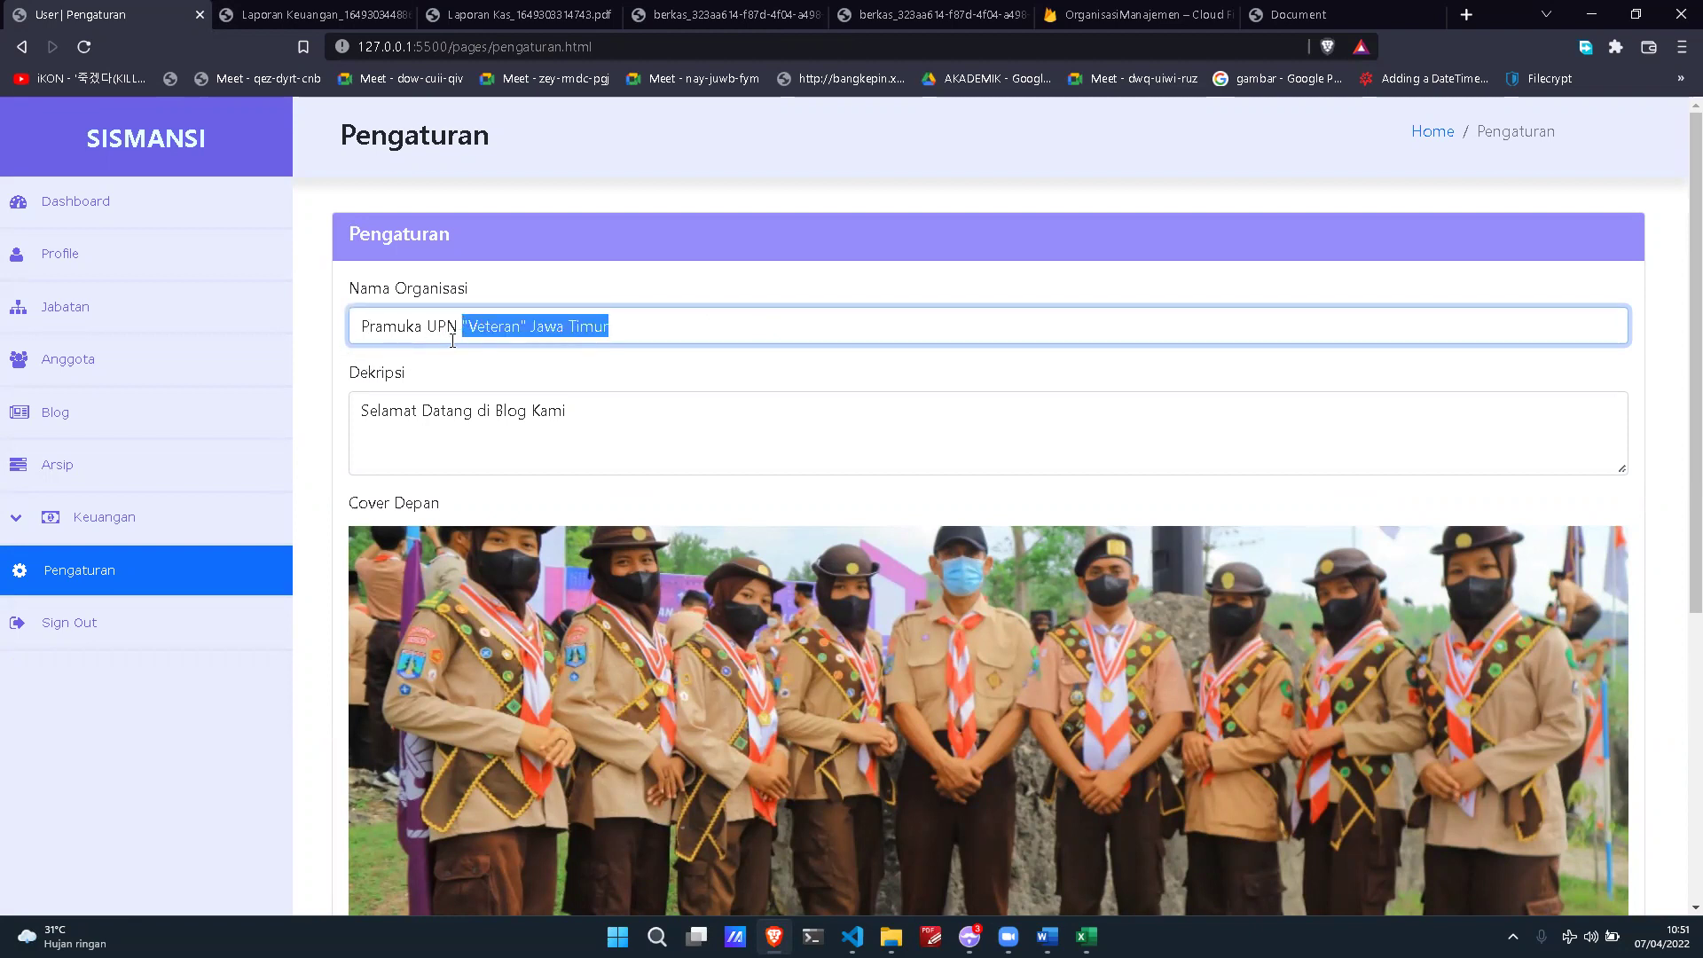
pyautogui.press('BackSpace')
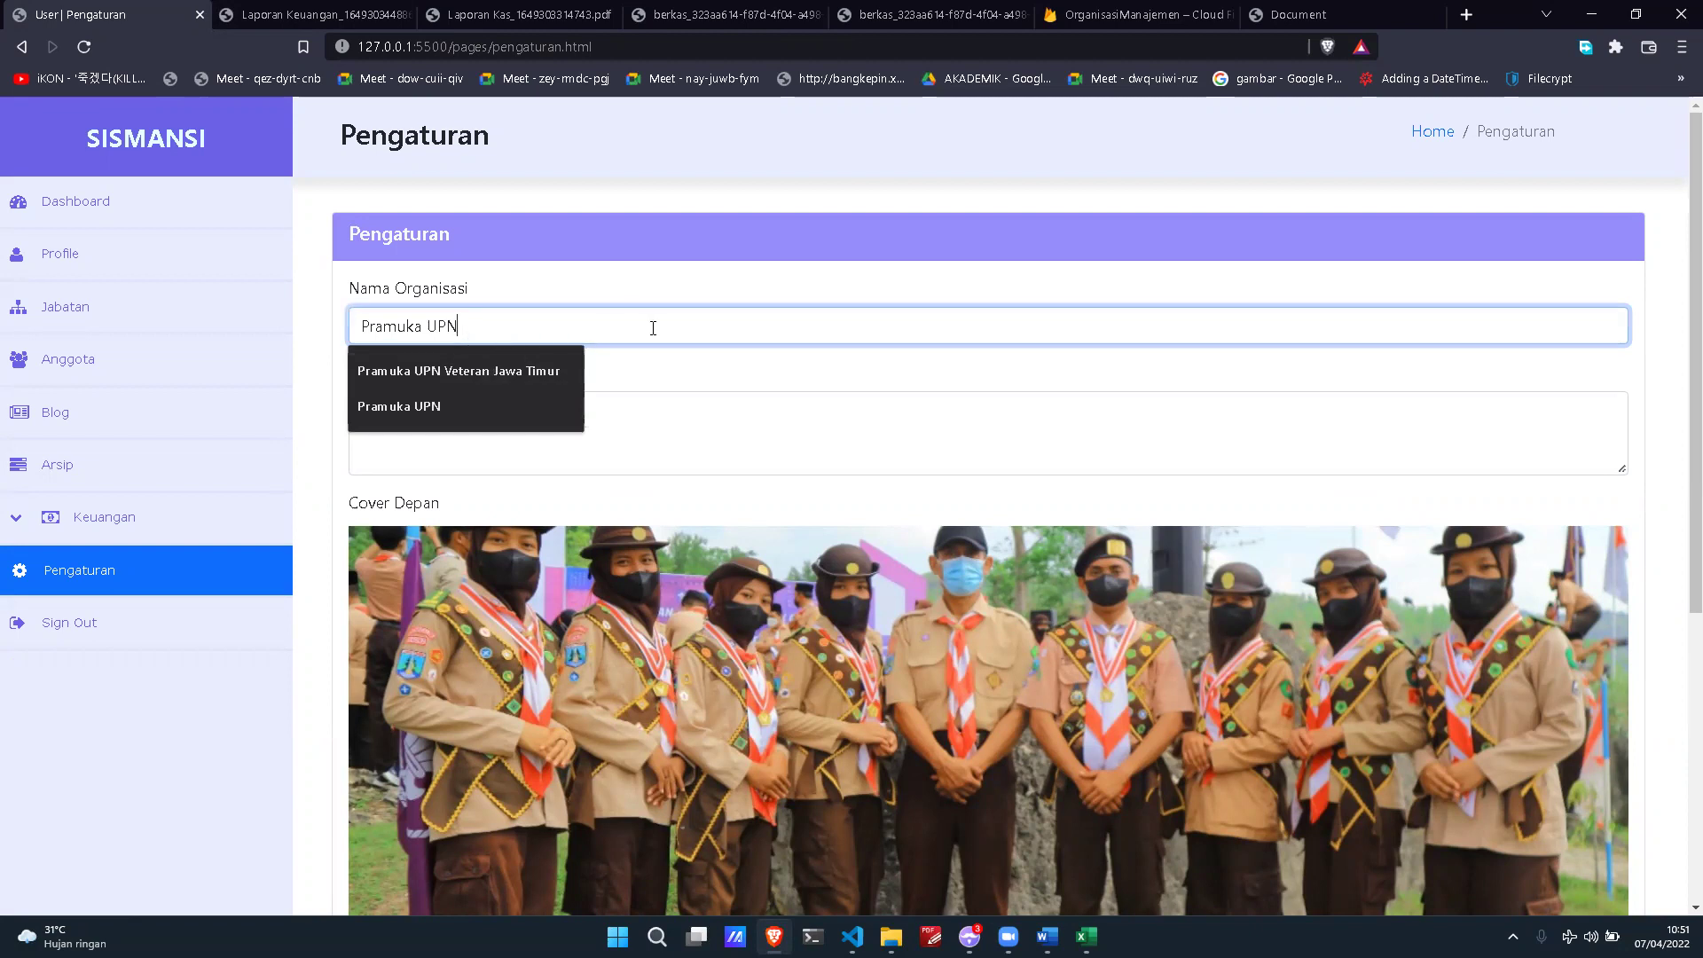
pyautogui.scroll(-5, 1311, 608)
pyautogui.click(1533, 880)
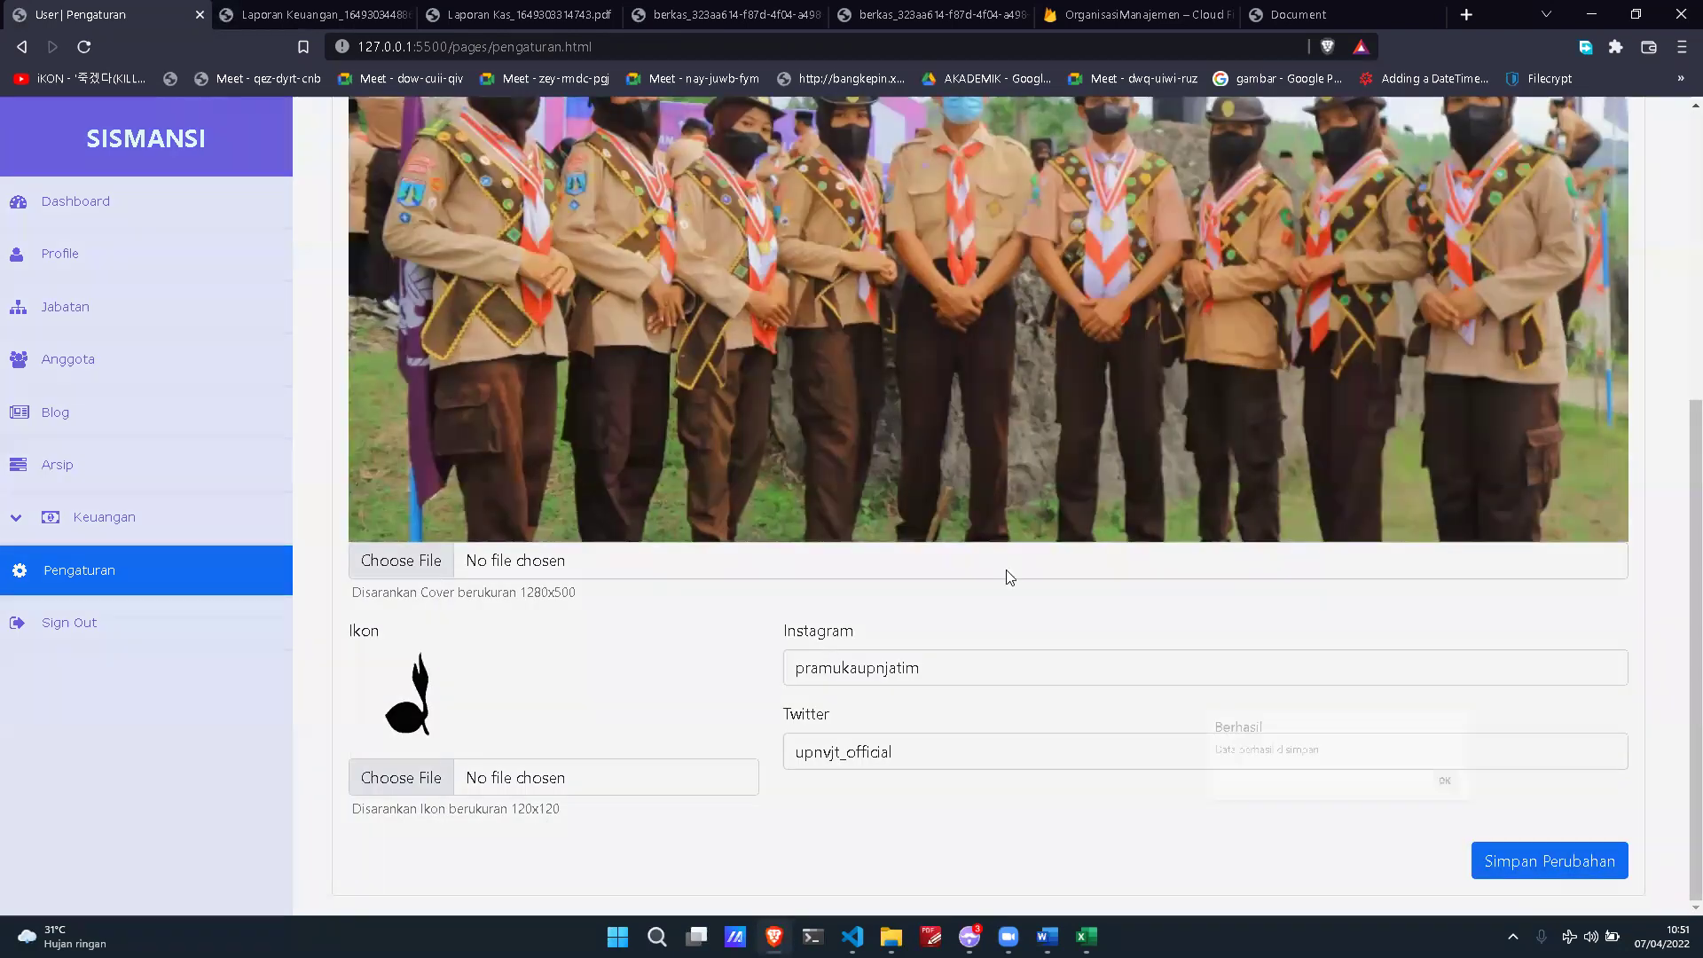
pyautogui.click(1008, 548)
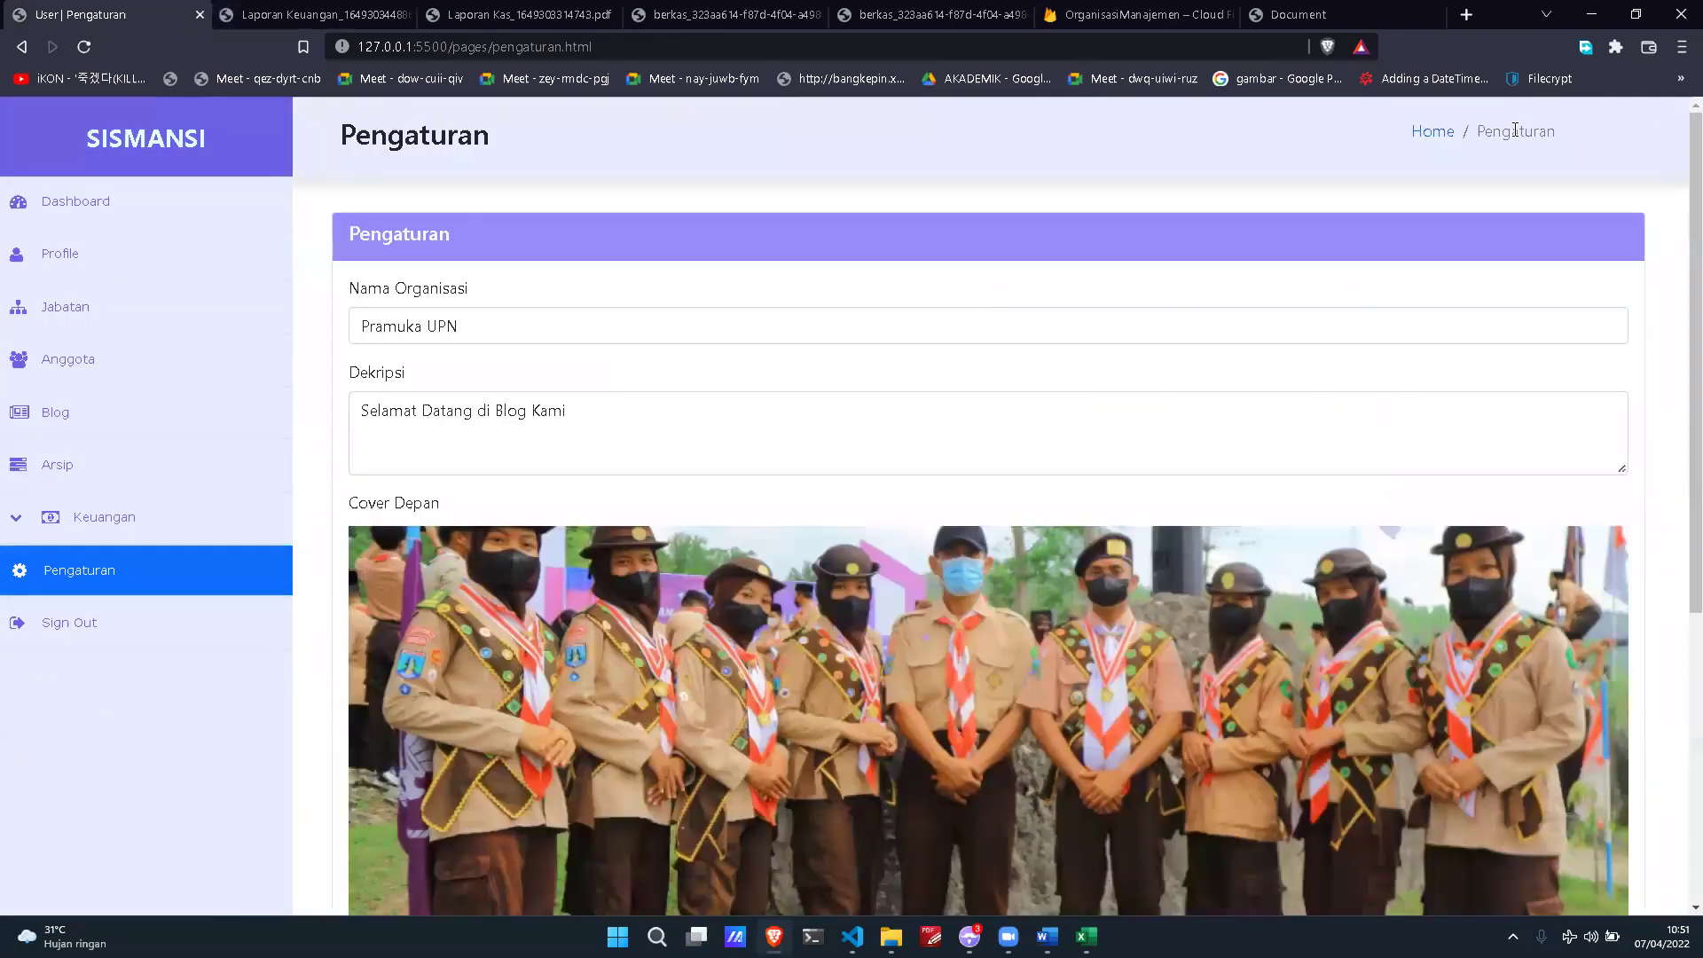
# Step: Open the public blog home in a new tab and check its 'Pramuka UPN' heading
pyautogui.rightClick(1430, 133)
pyautogui.click(1338, 144)
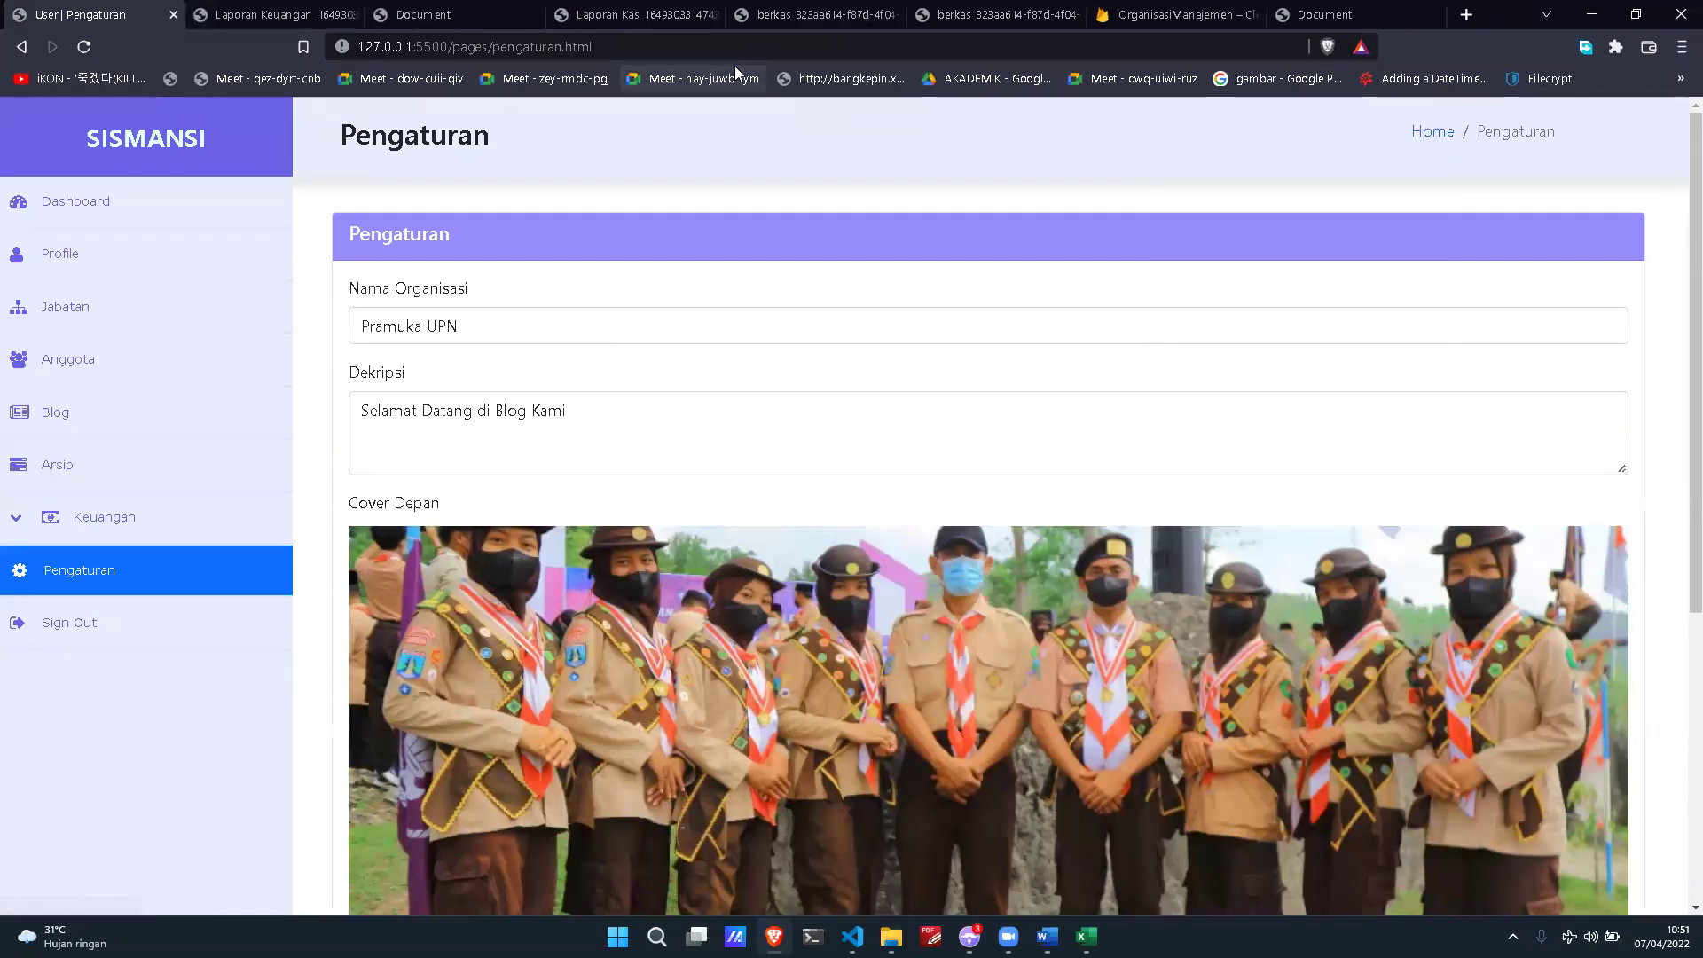
pyautogui.click(521, 9)
pyautogui.moveTo(212, 315); pyautogui.dragTo(564, 322)
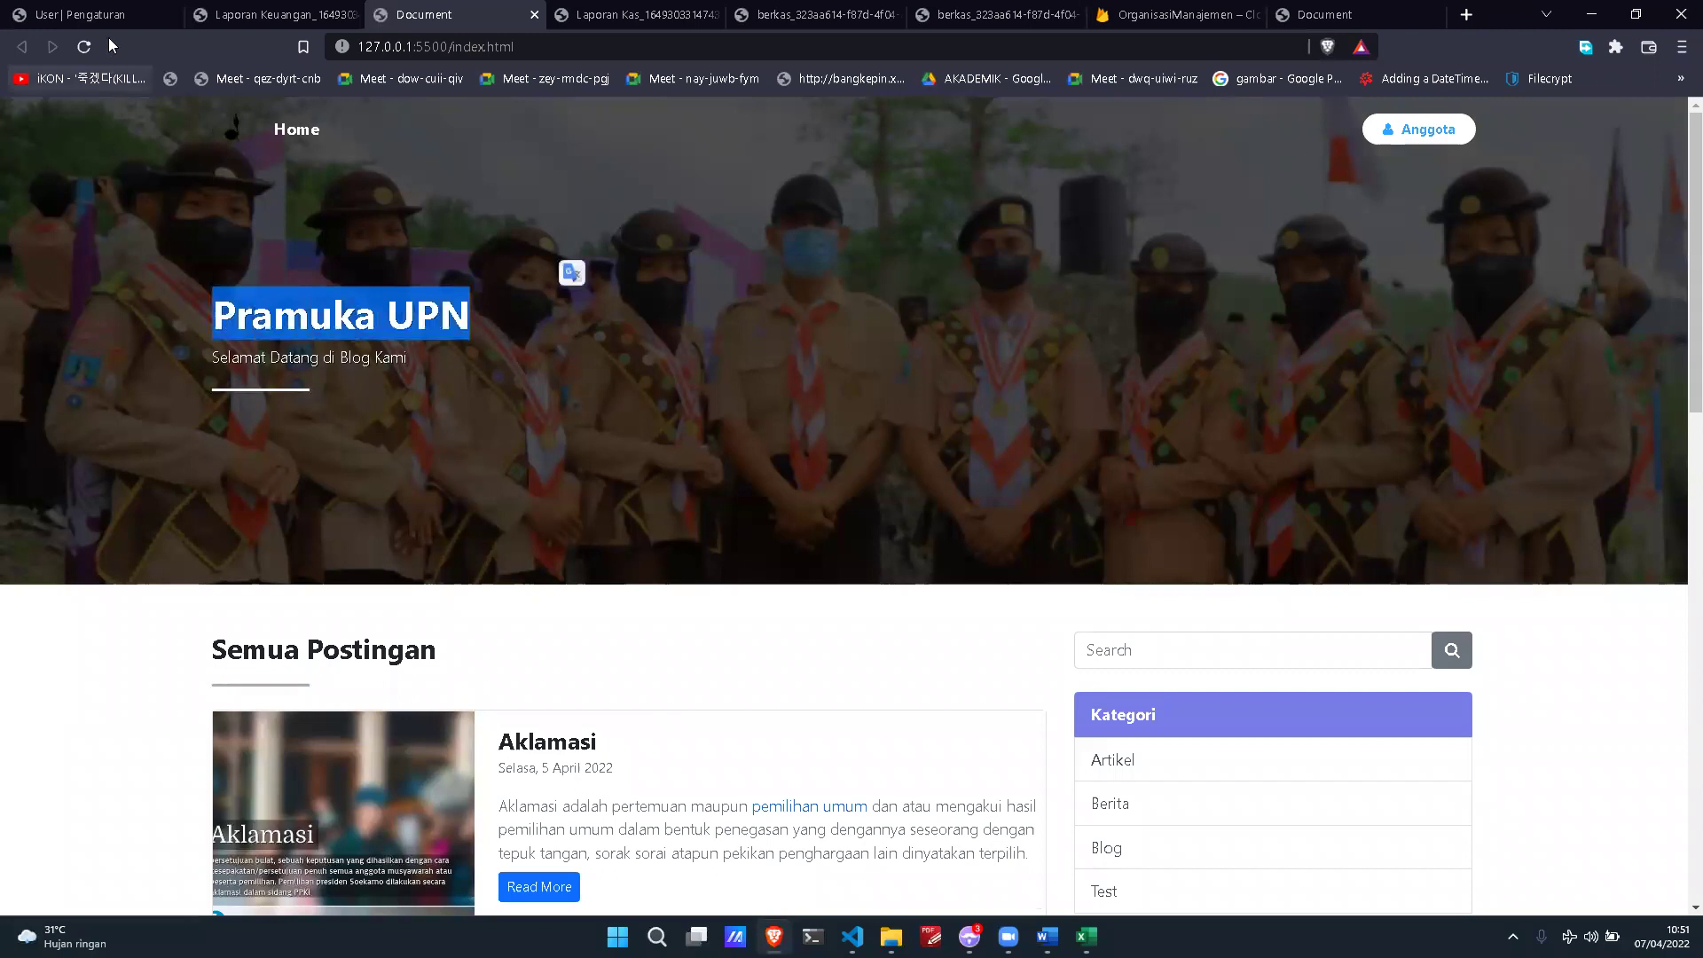
# Step: Check the Instagram and Twitter fields on the organization settings page
pyautogui.click(102, 16)
pyautogui.scroll(-2, 807, 616)
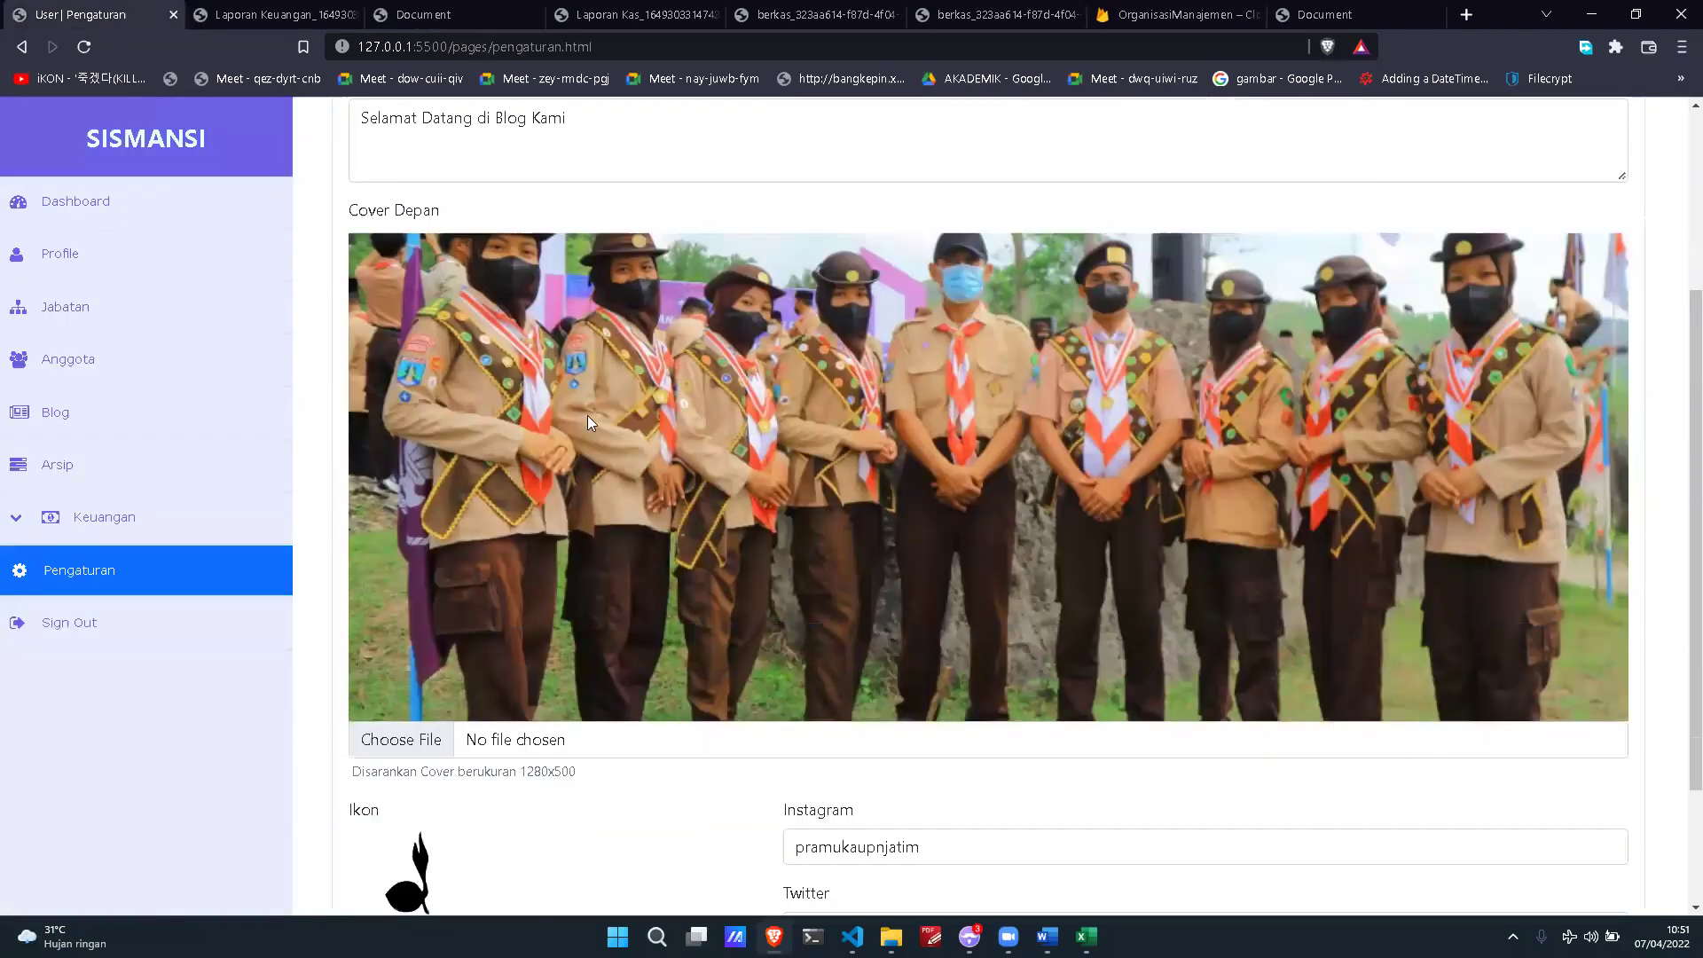
pyautogui.scroll(-2, 576, 495)
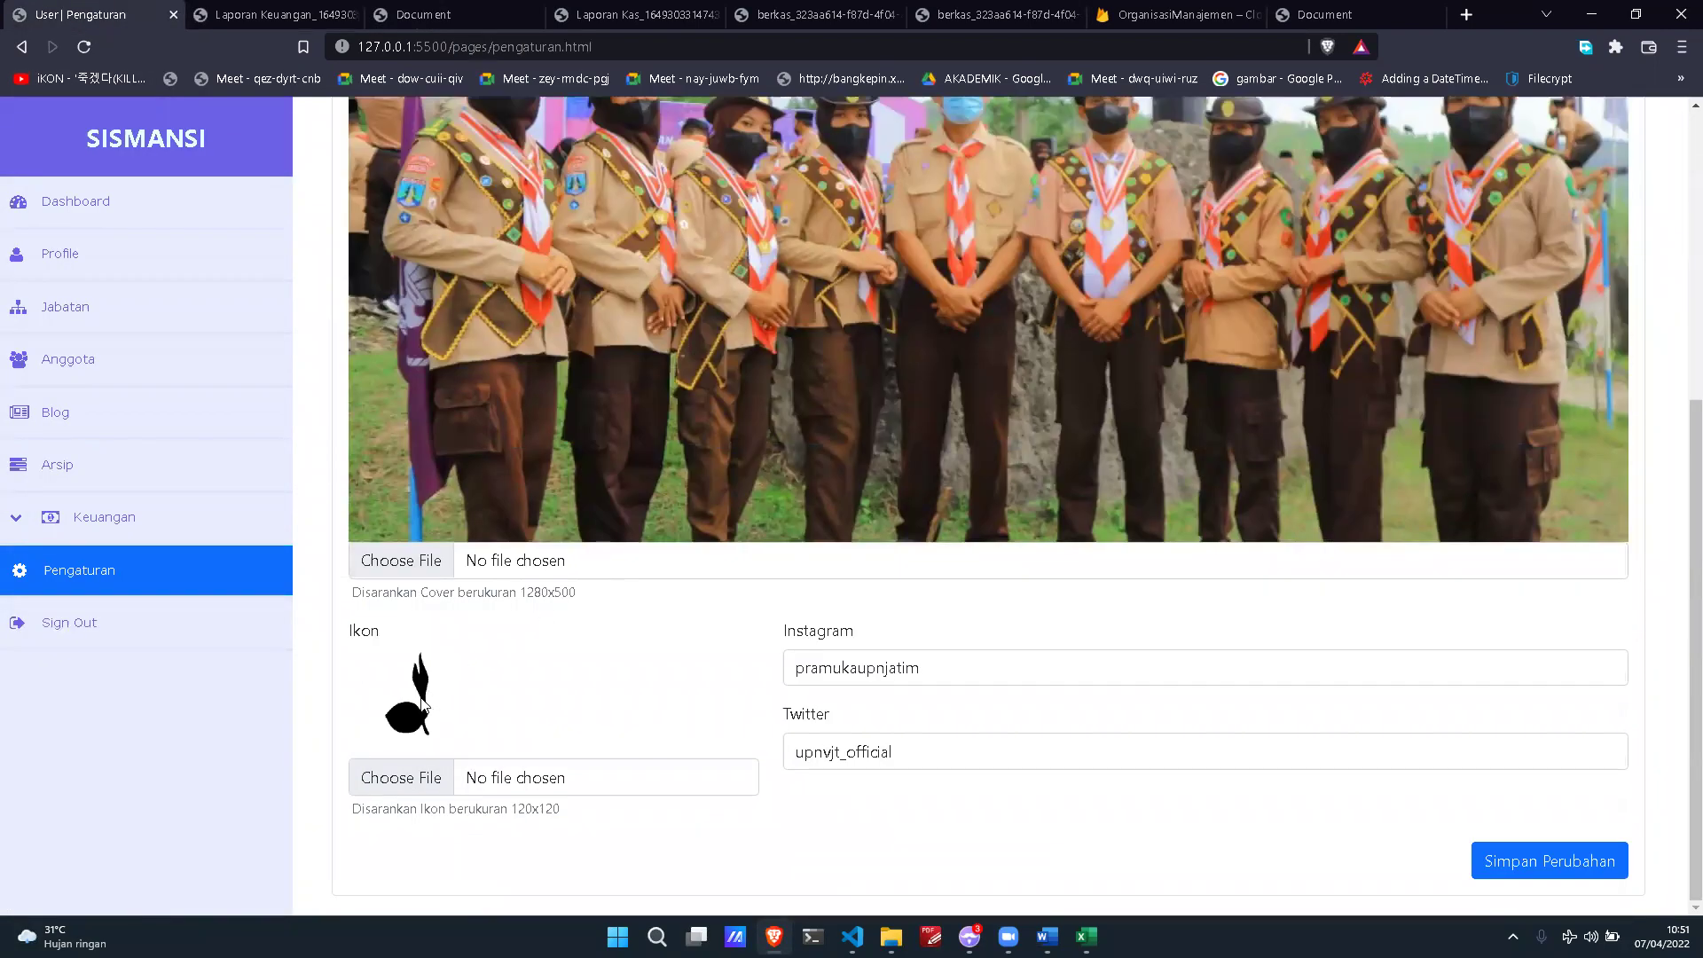
pyautogui.click(955, 677)
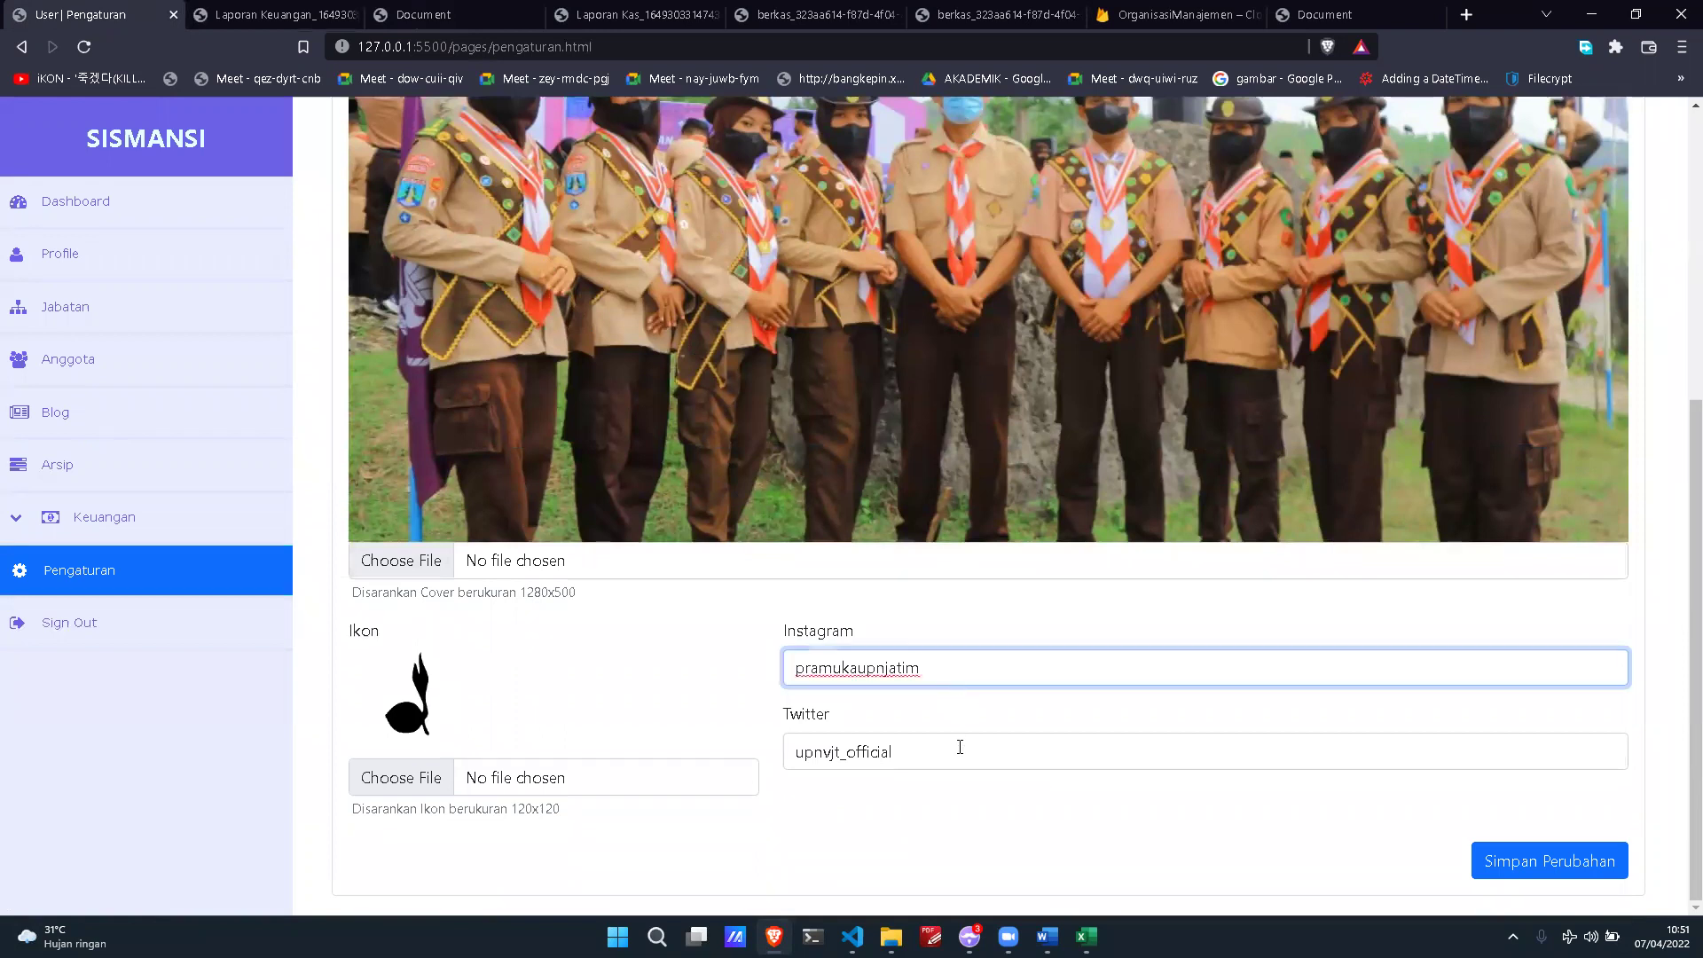
pyautogui.click(962, 745)
pyautogui.click(967, 670)
pyautogui.click(976, 748)
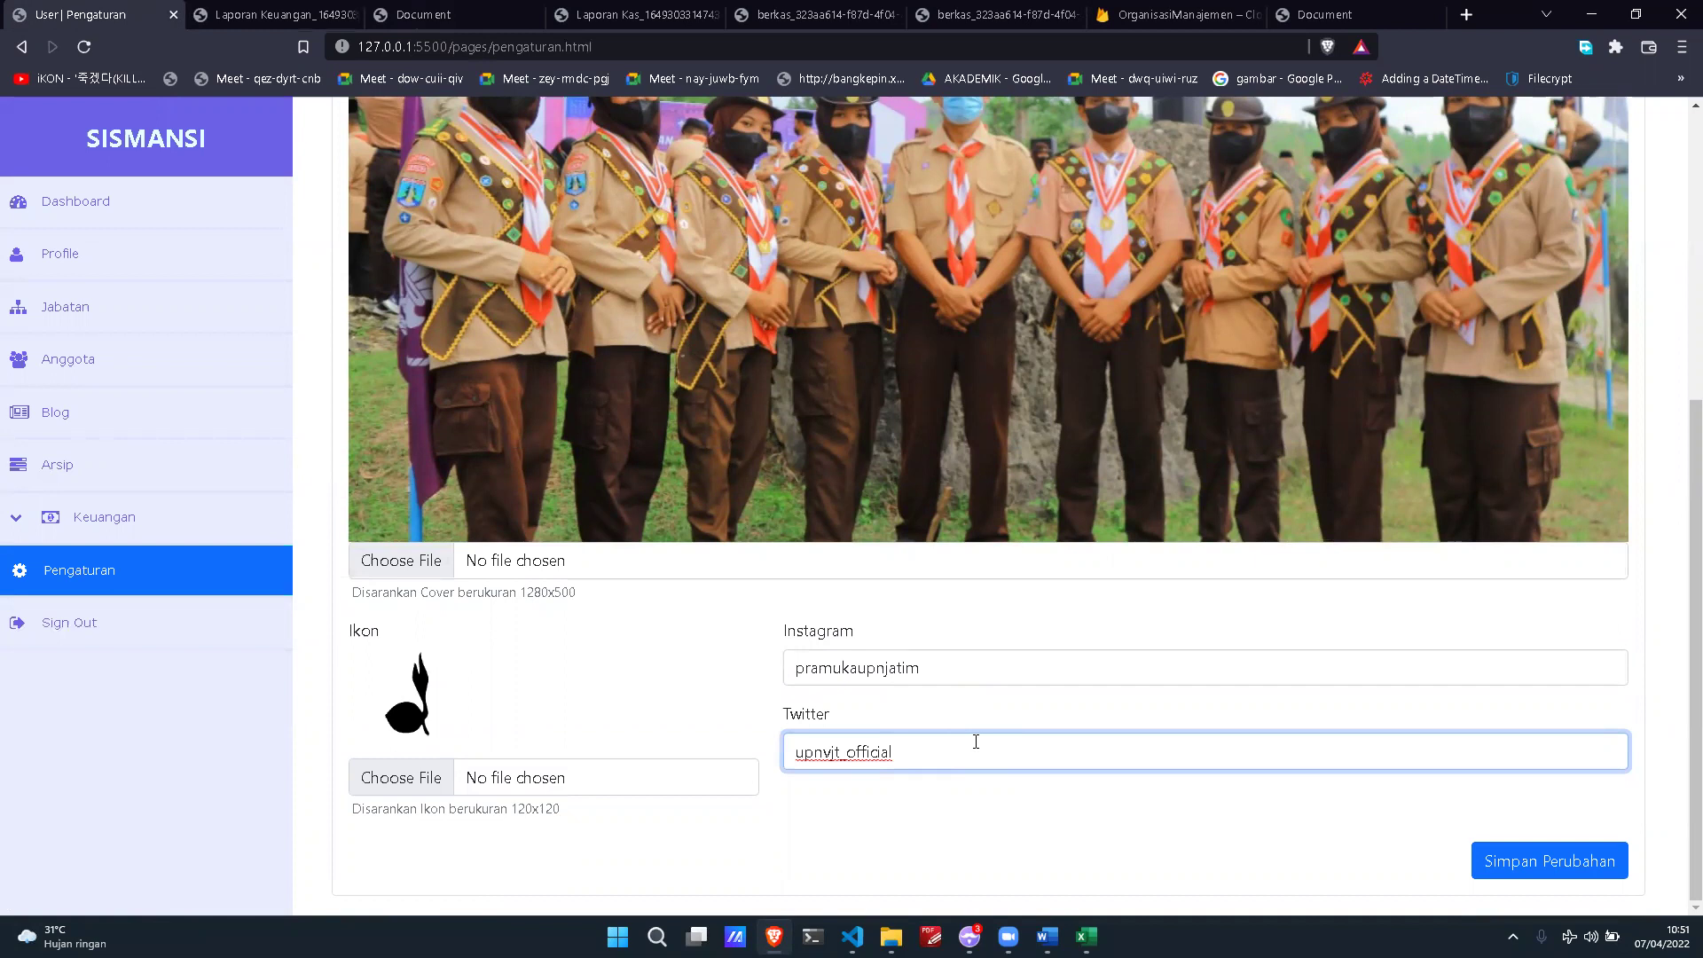
# Step: Open the blog footer's Twitter and Instagram links, each in a new tab
pyautogui.hotkey('ctrl', '3')
pyautogui.scroll(-5, 725, 372)
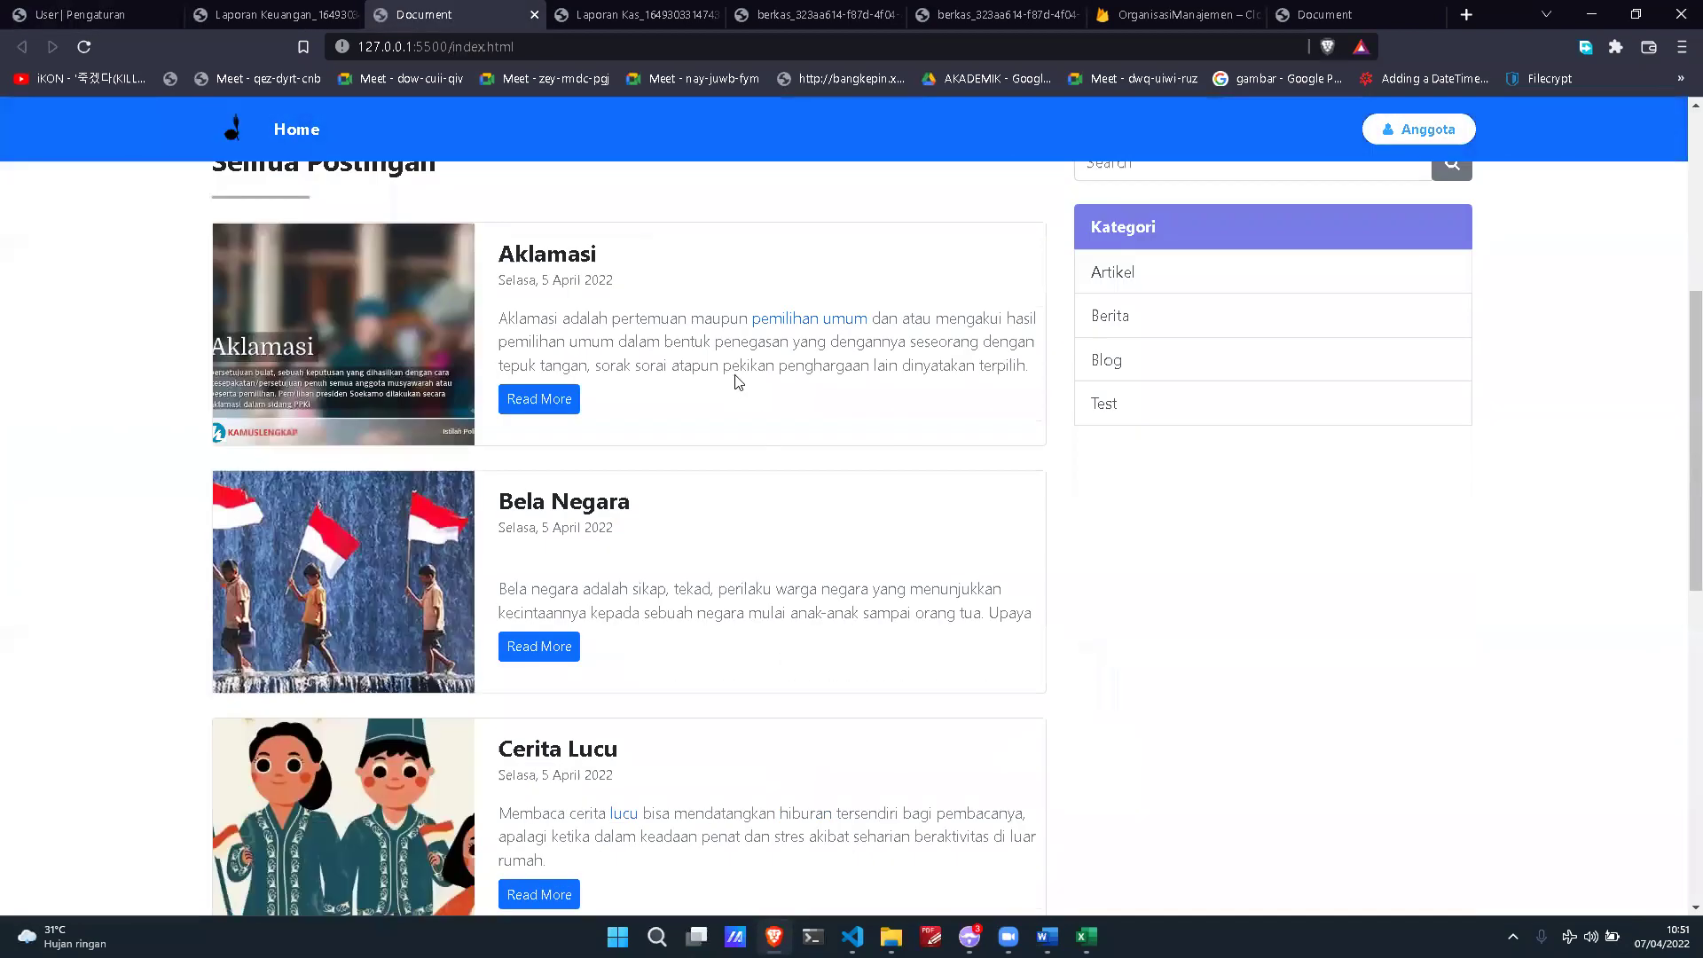
pyautogui.scroll(-10, 736, 381)
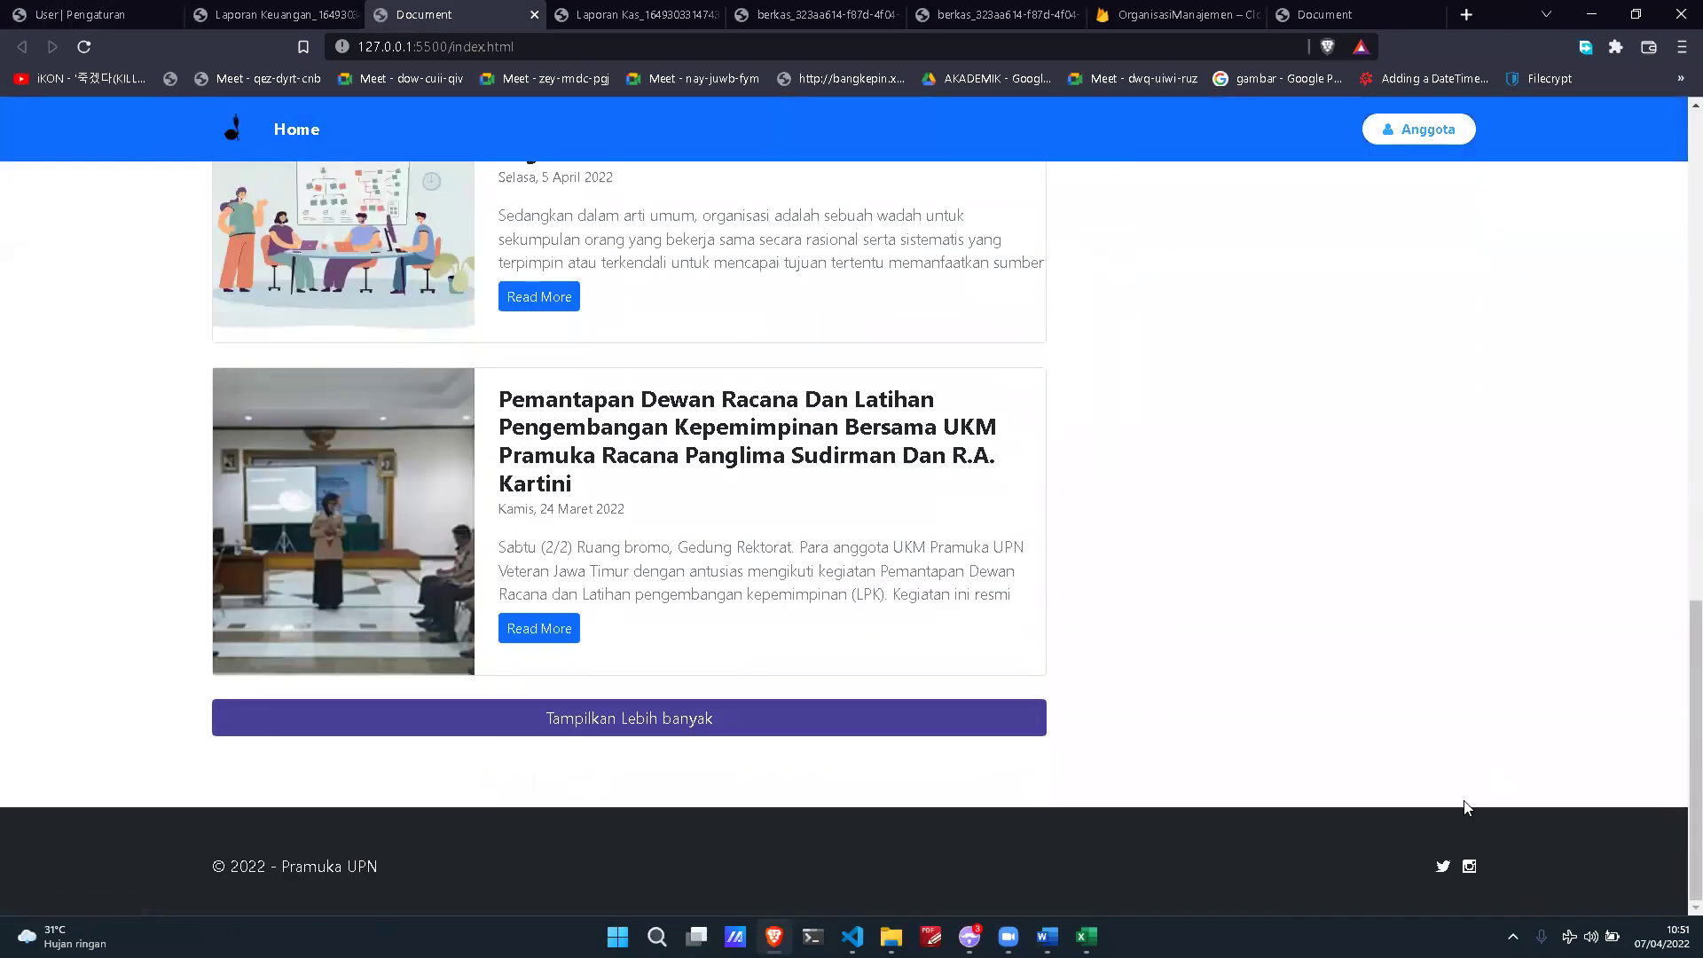
pyautogui.click(1444, 866)
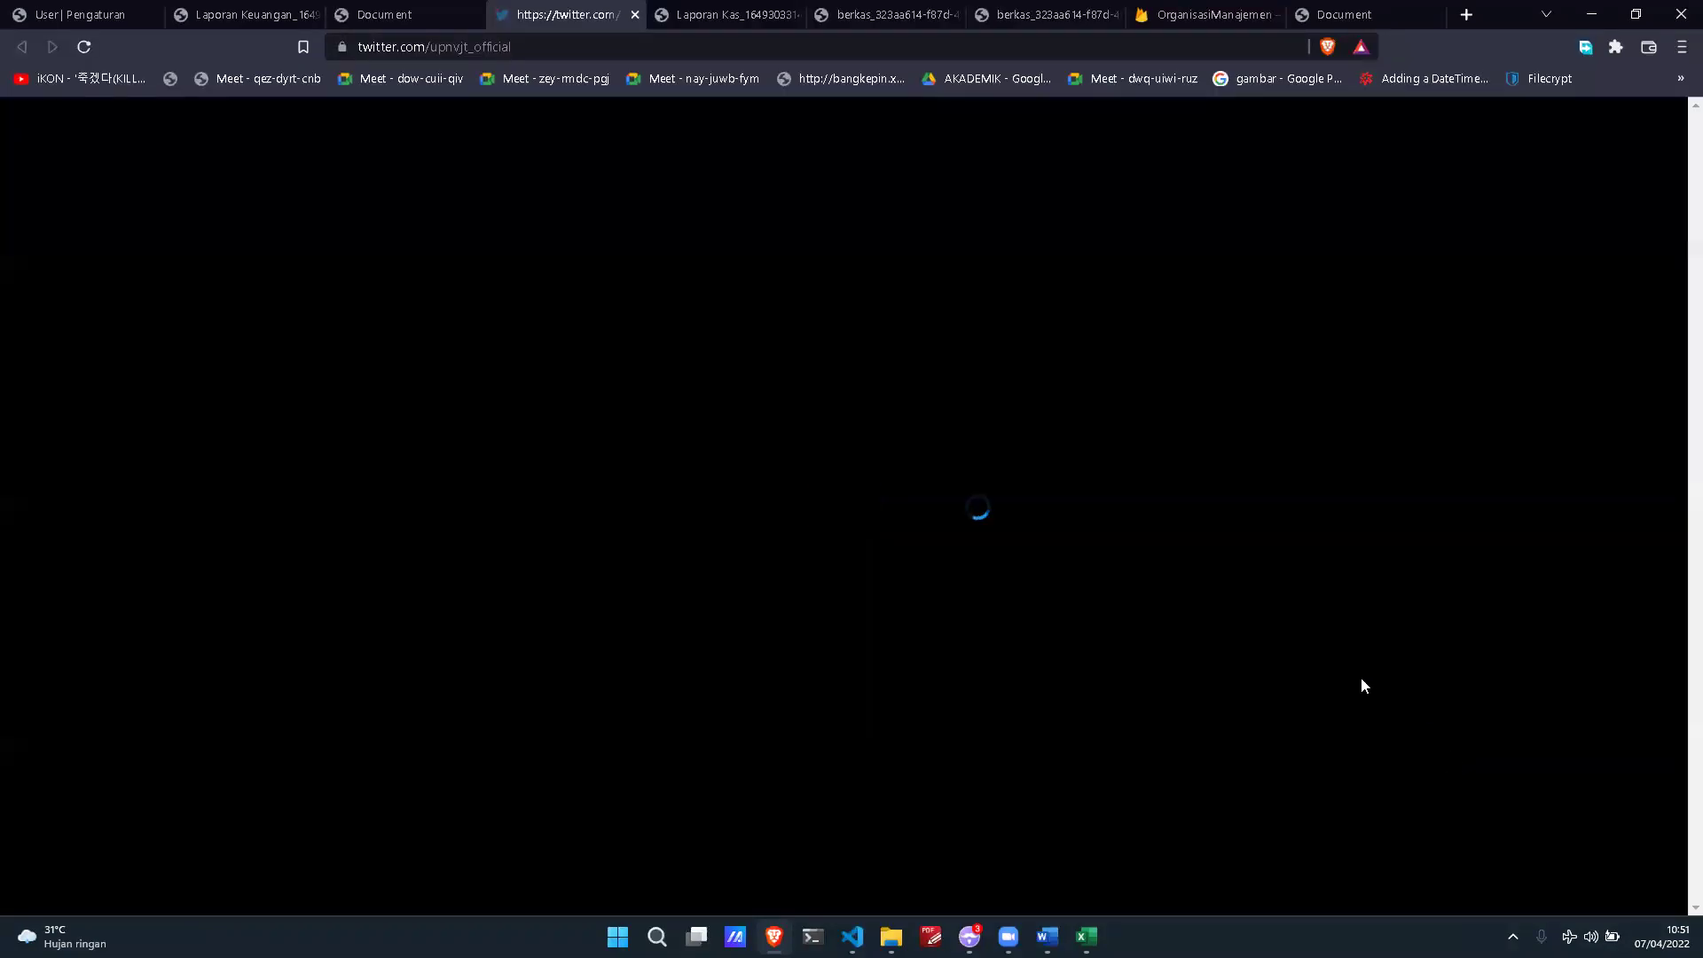
pyautogui.click(396, 12)
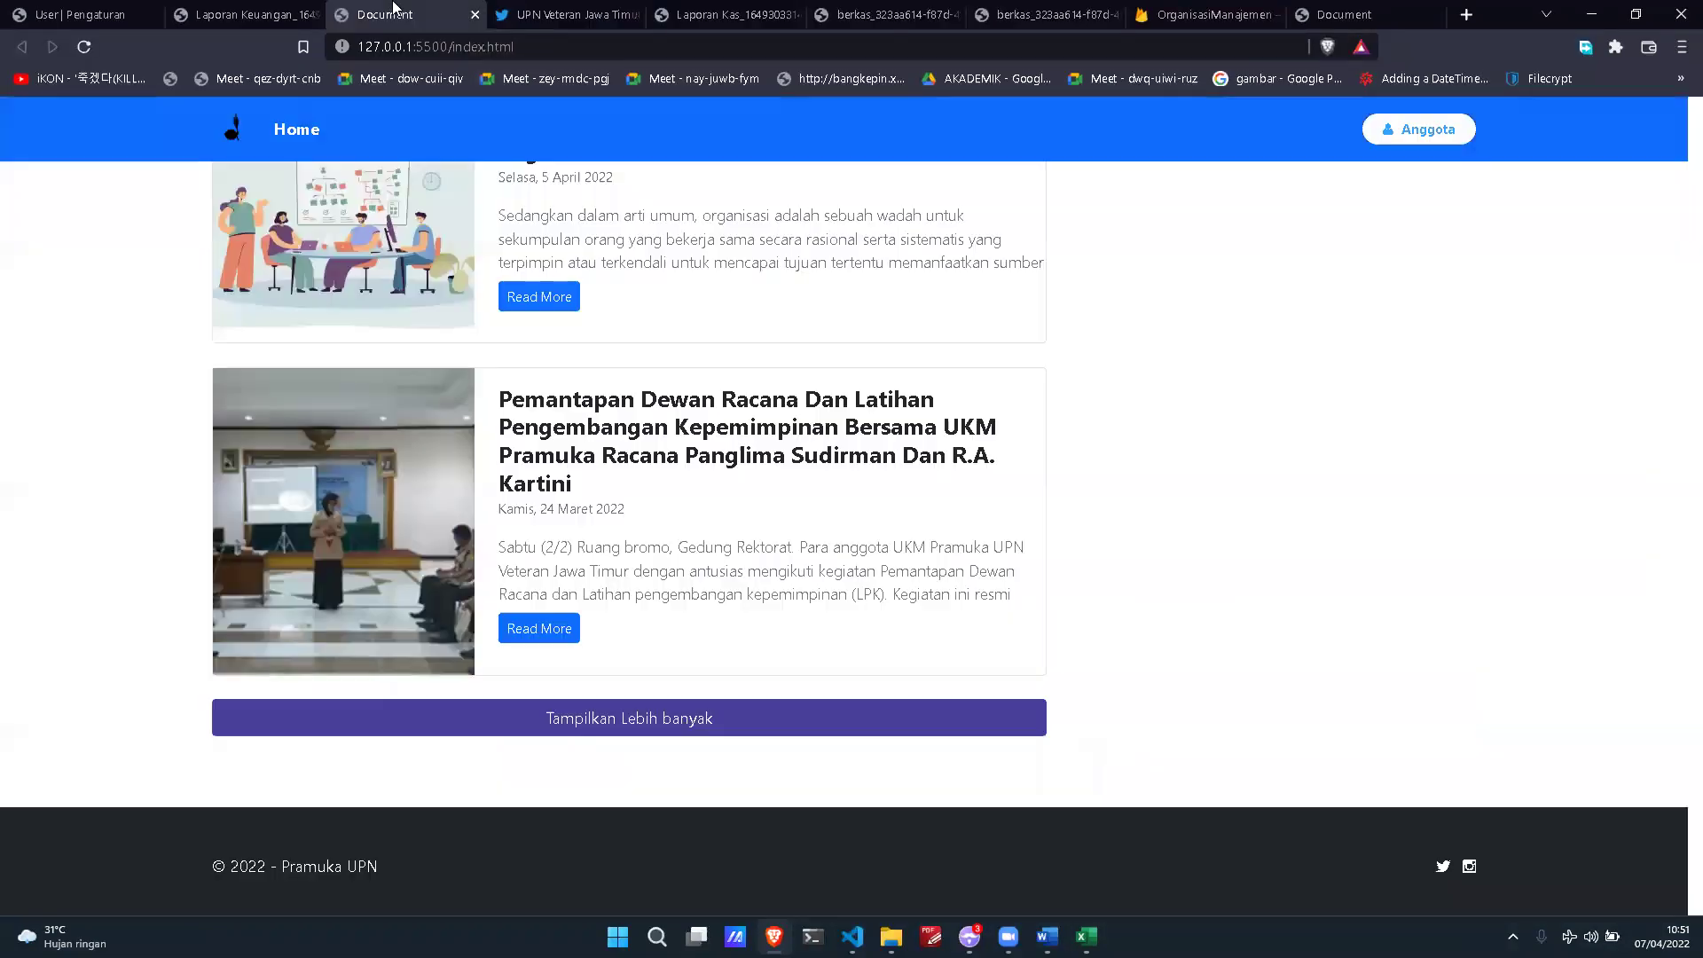
pyautogui.click(1469, 866)
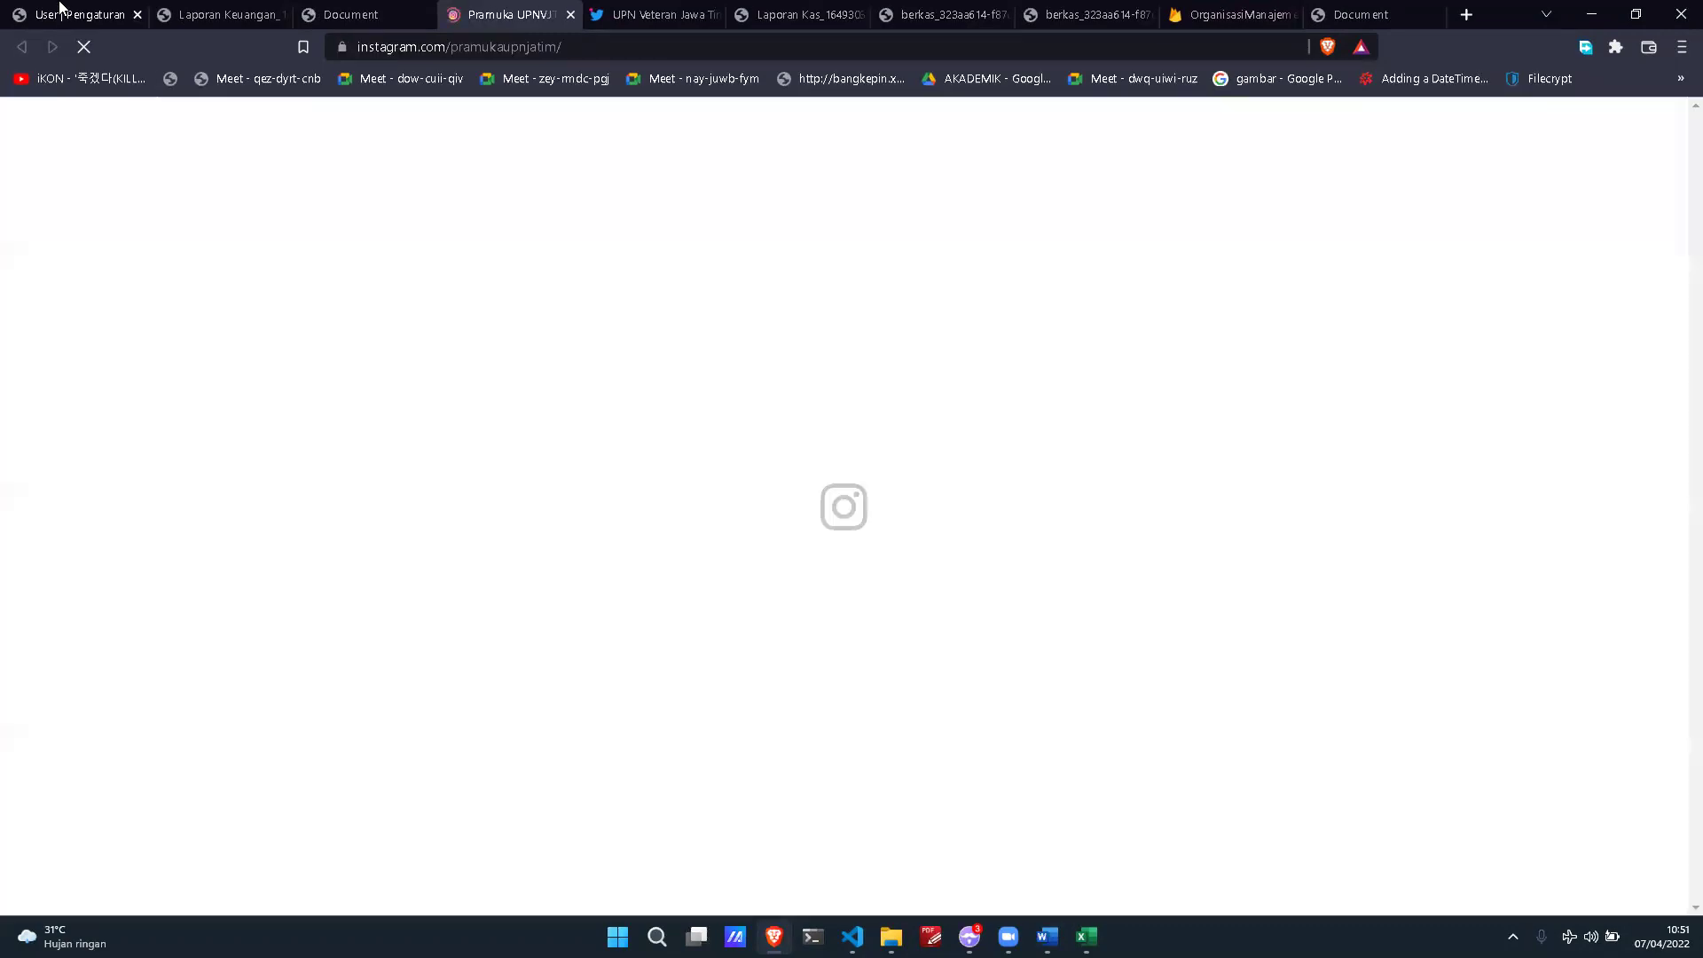
# Step: Look over the Pengaturan page's description and cover photo, then bring up the project paper in Word
pyautogui.click(80, 14)
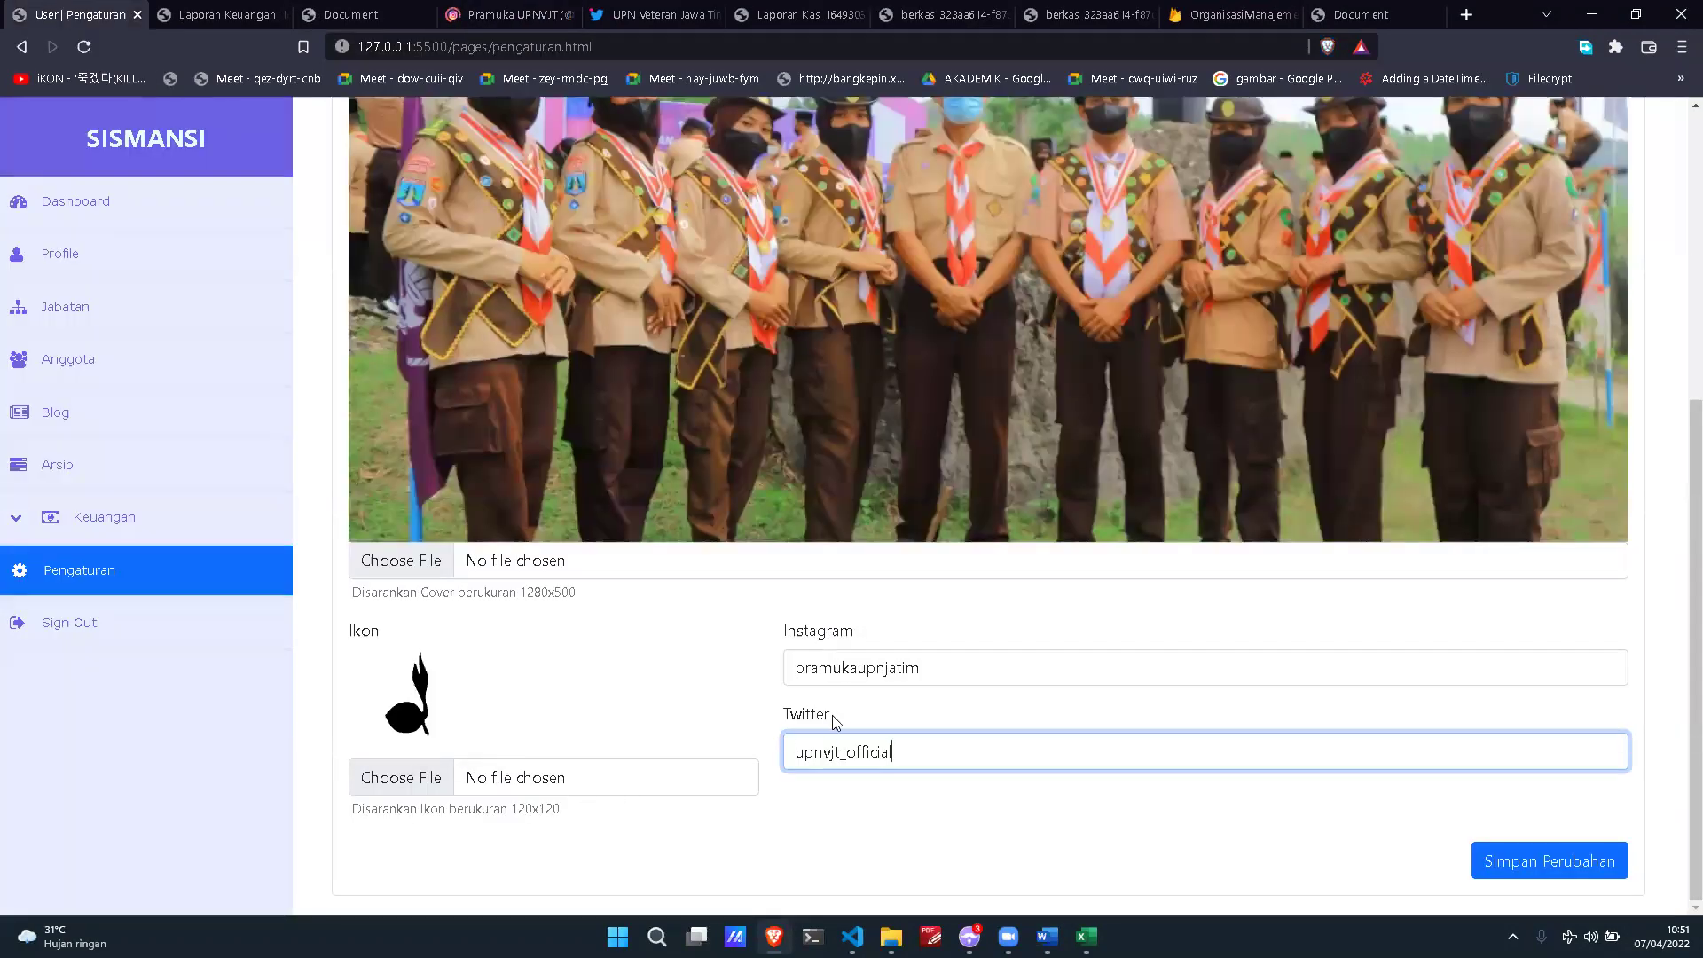
pyautogui.scroll(5, 839, 713)
pyautogui.scroll(-5, 839, 713)
pyautogui.scroll(5, 517, 618)
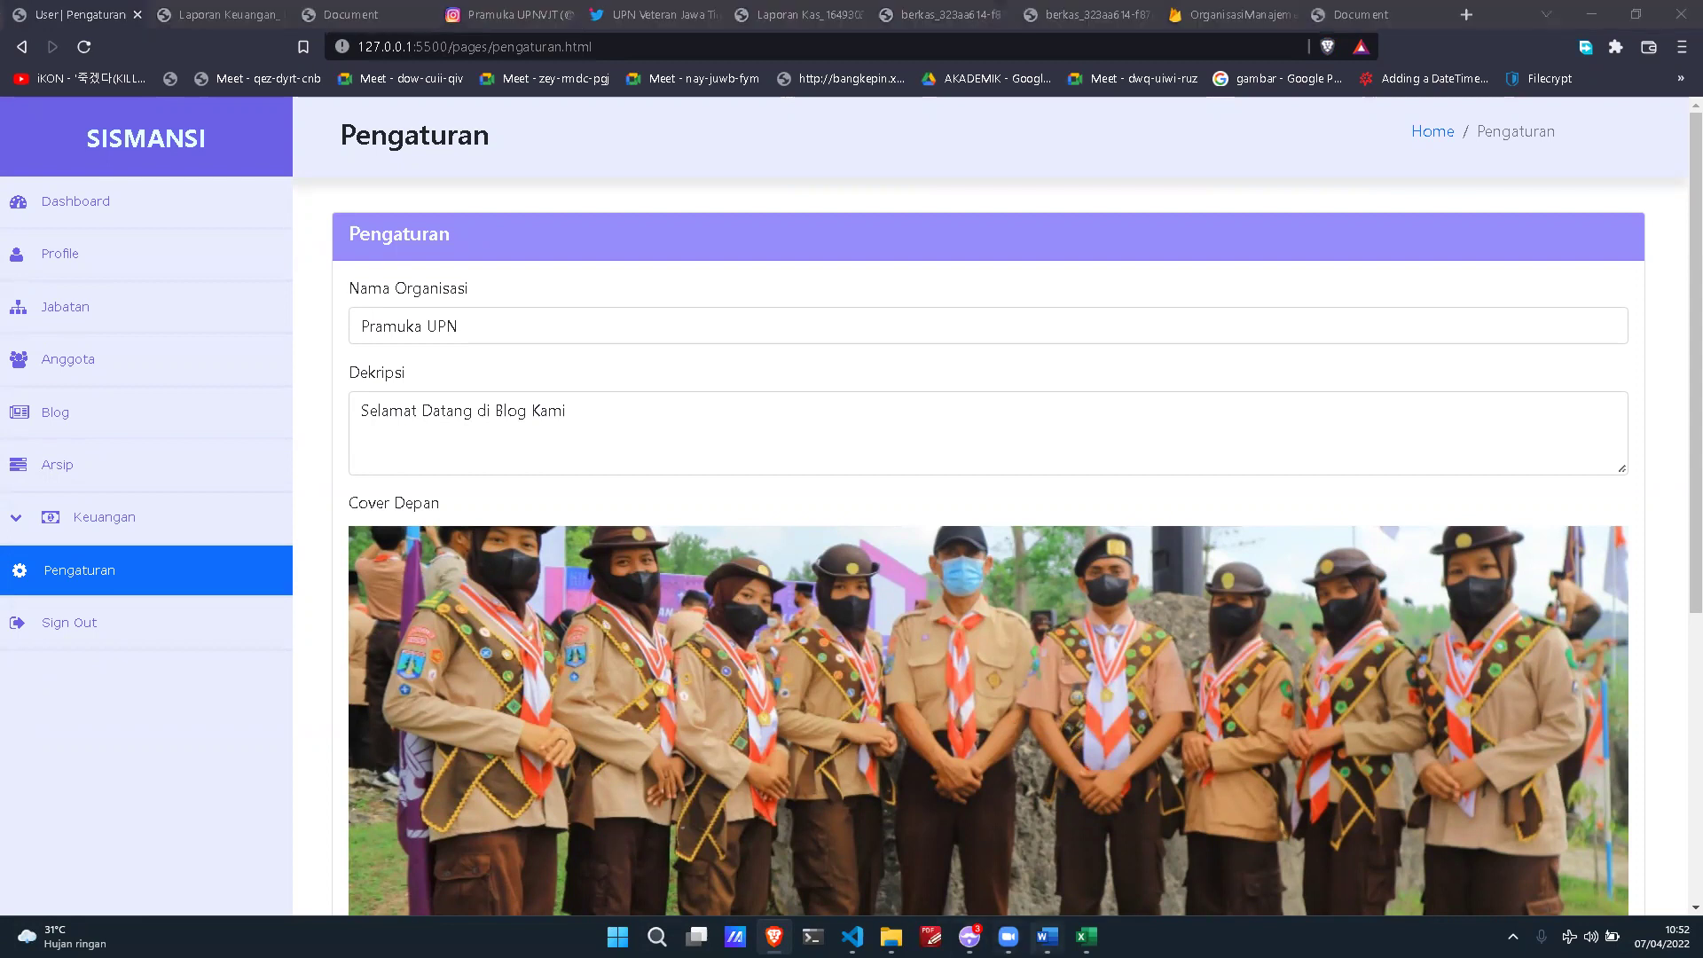
pyautogui.click(1047, 937)
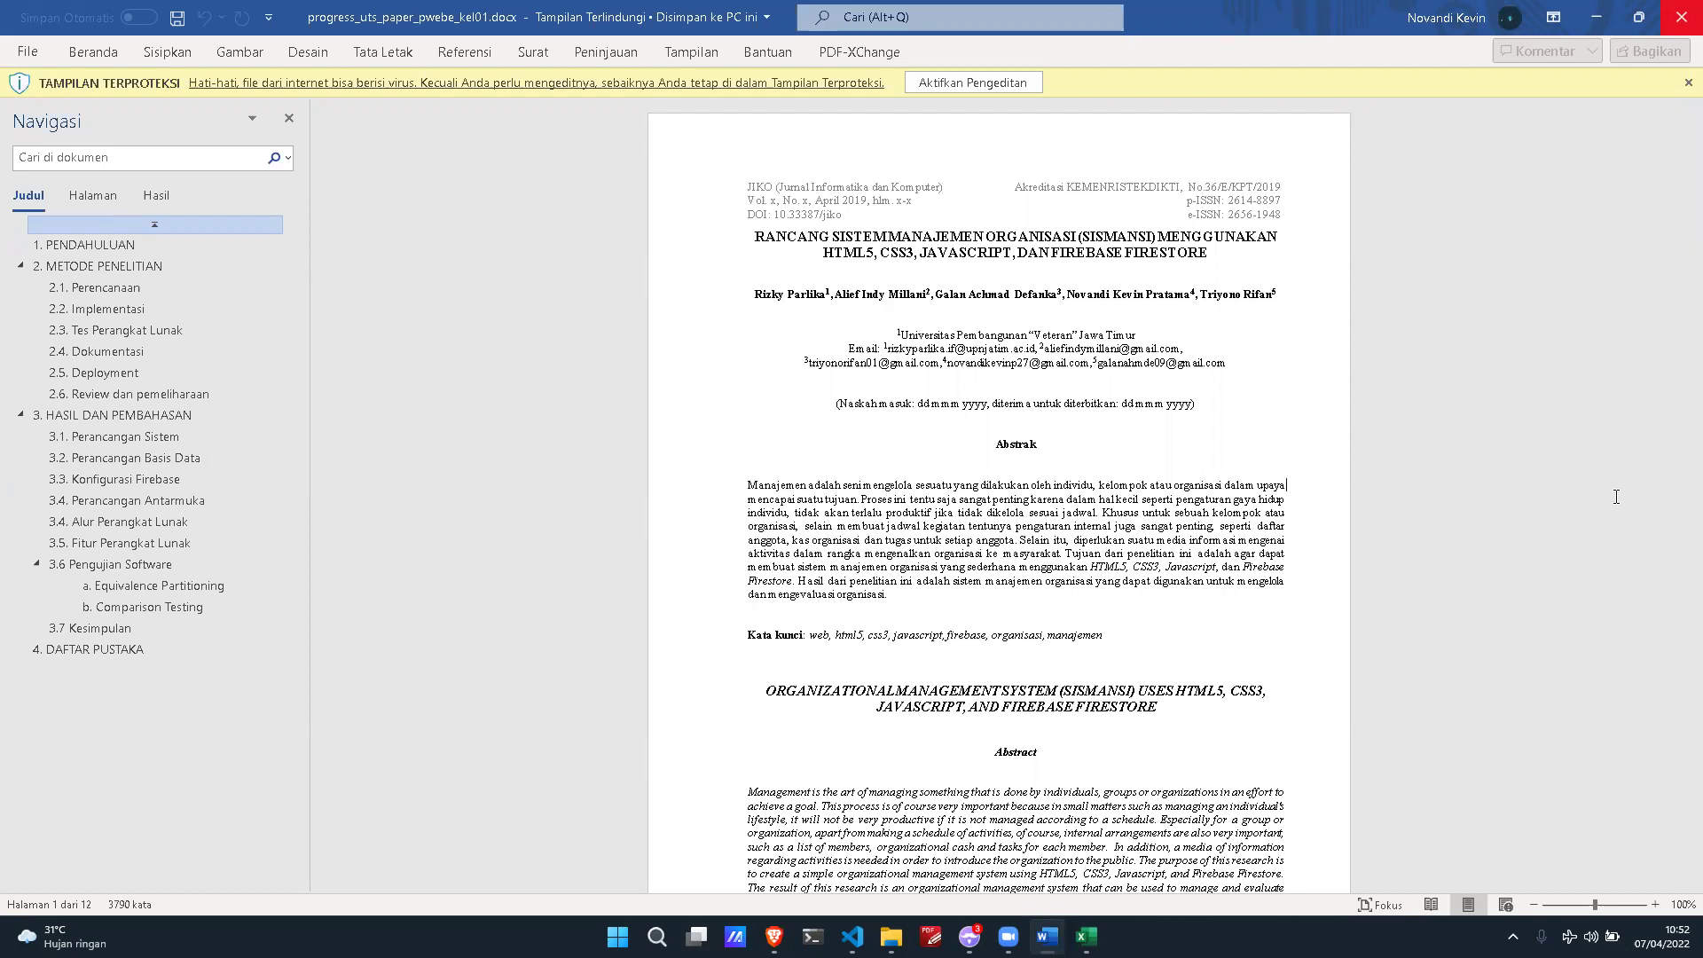
# Step: Scroll the project paper from its title page to section 3.4 Perancangan Antarmuka on page 4
pyautogui.scroll(-6, 1061, 353)
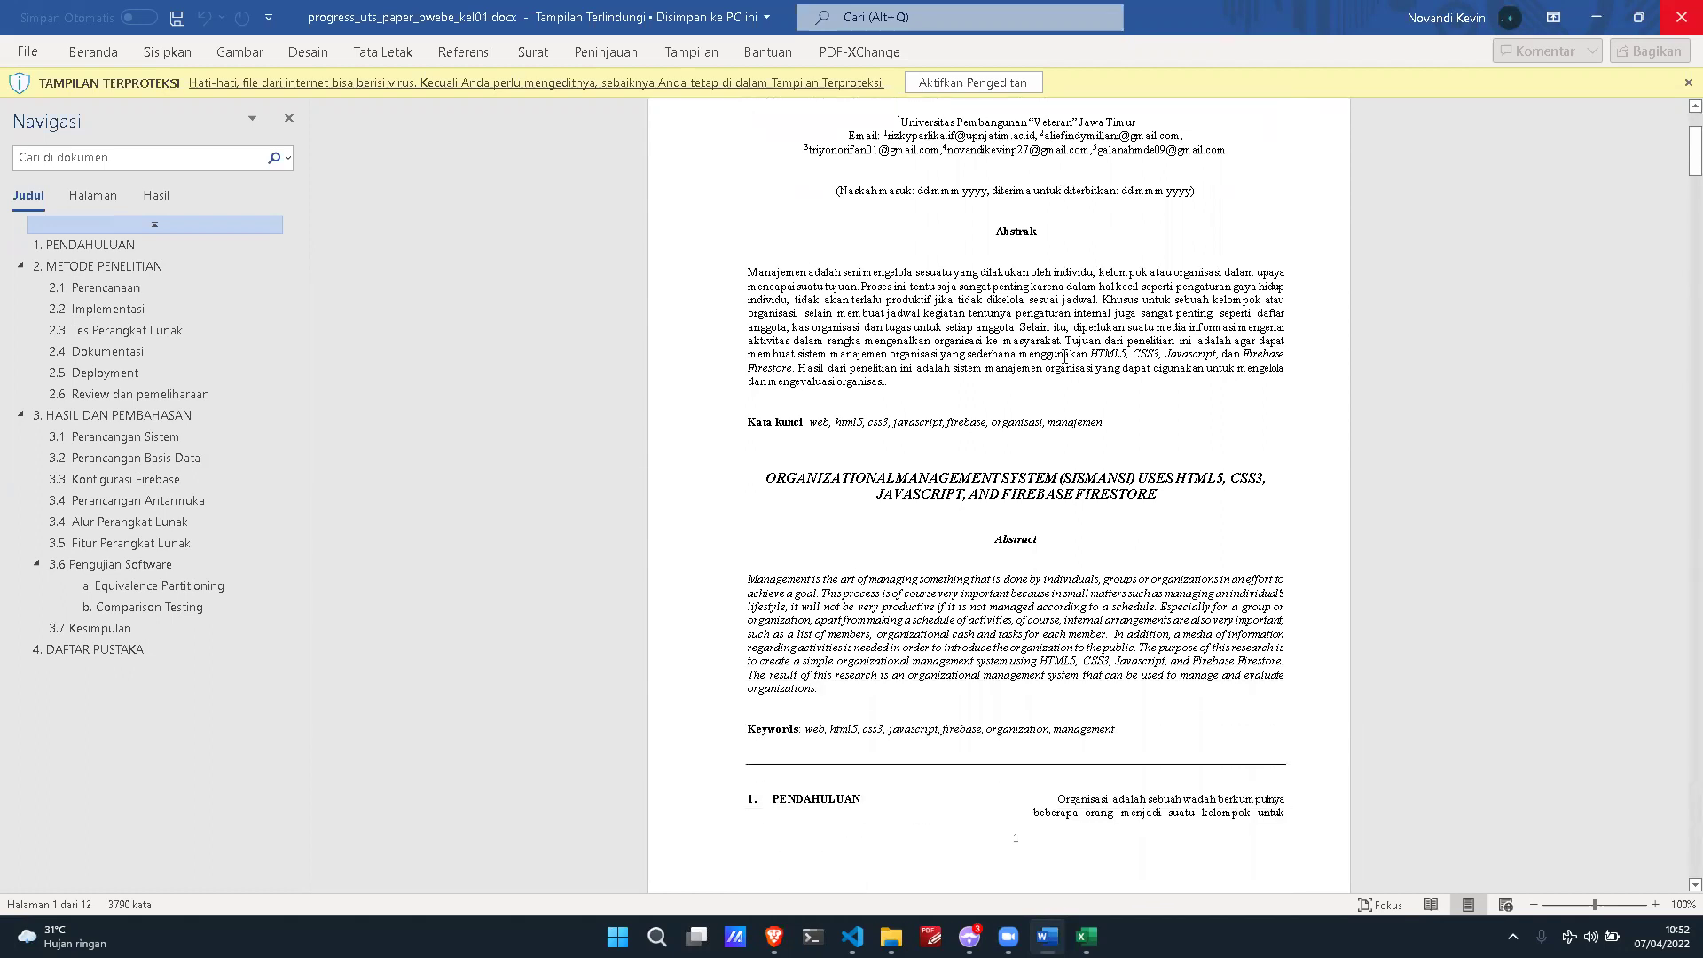
pyautogui.scroll(-2, 1062, 353)
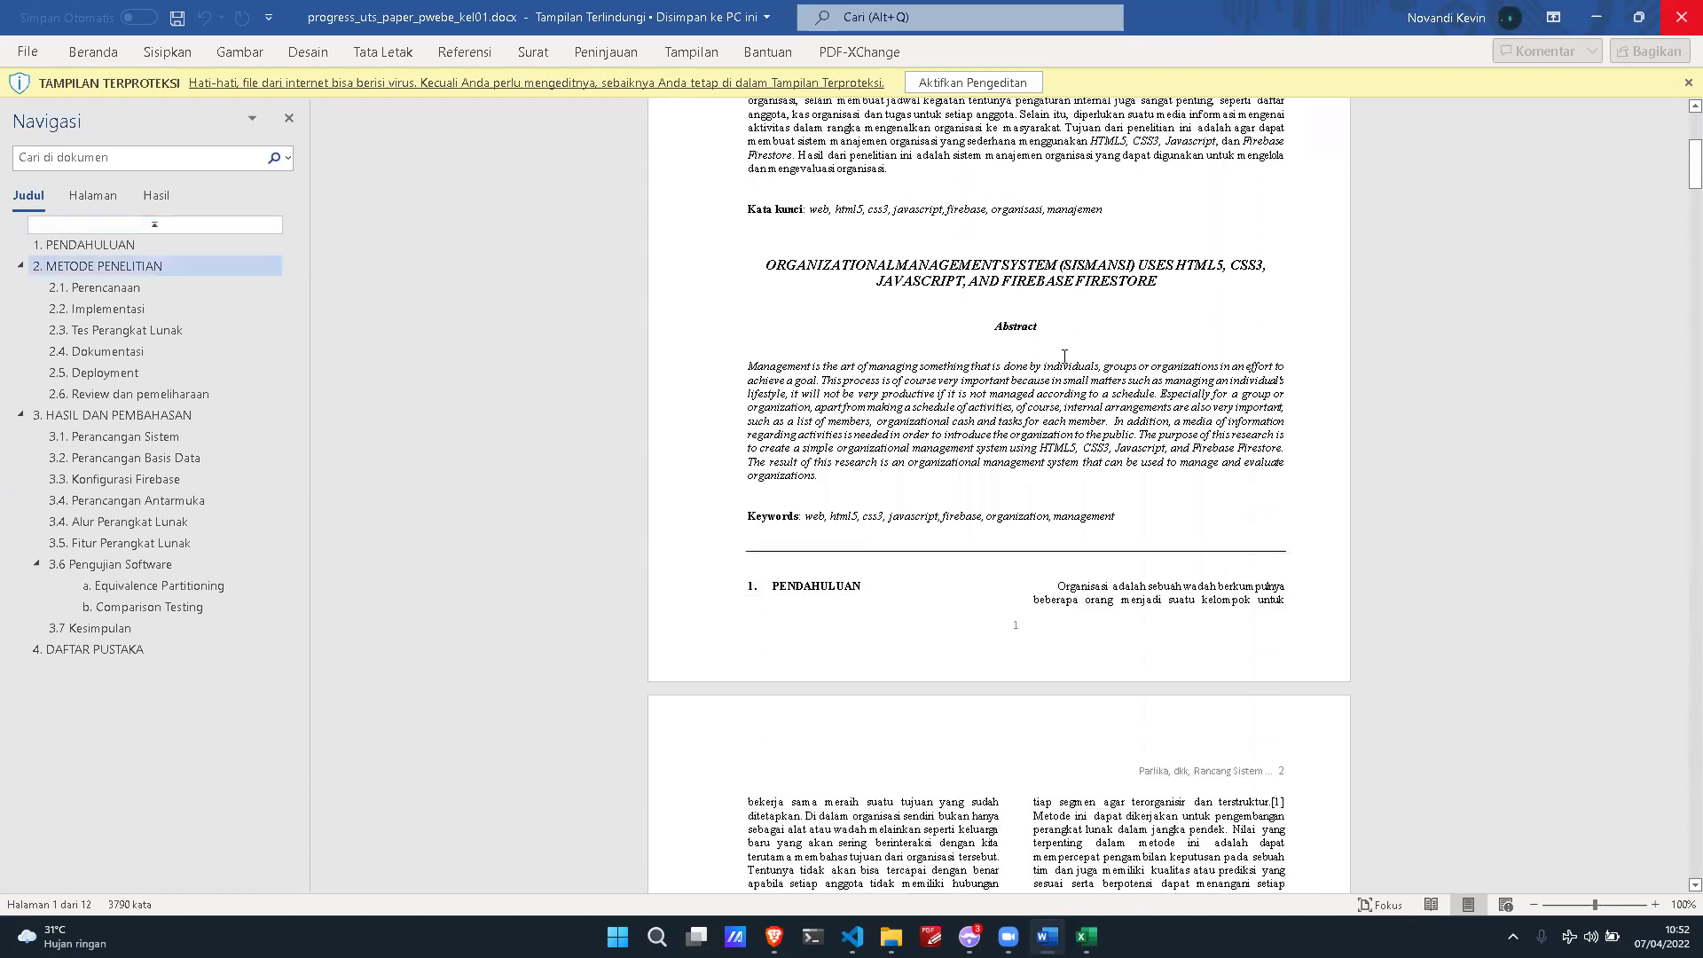
pyautogui.scroll(-9, 1066, 353)
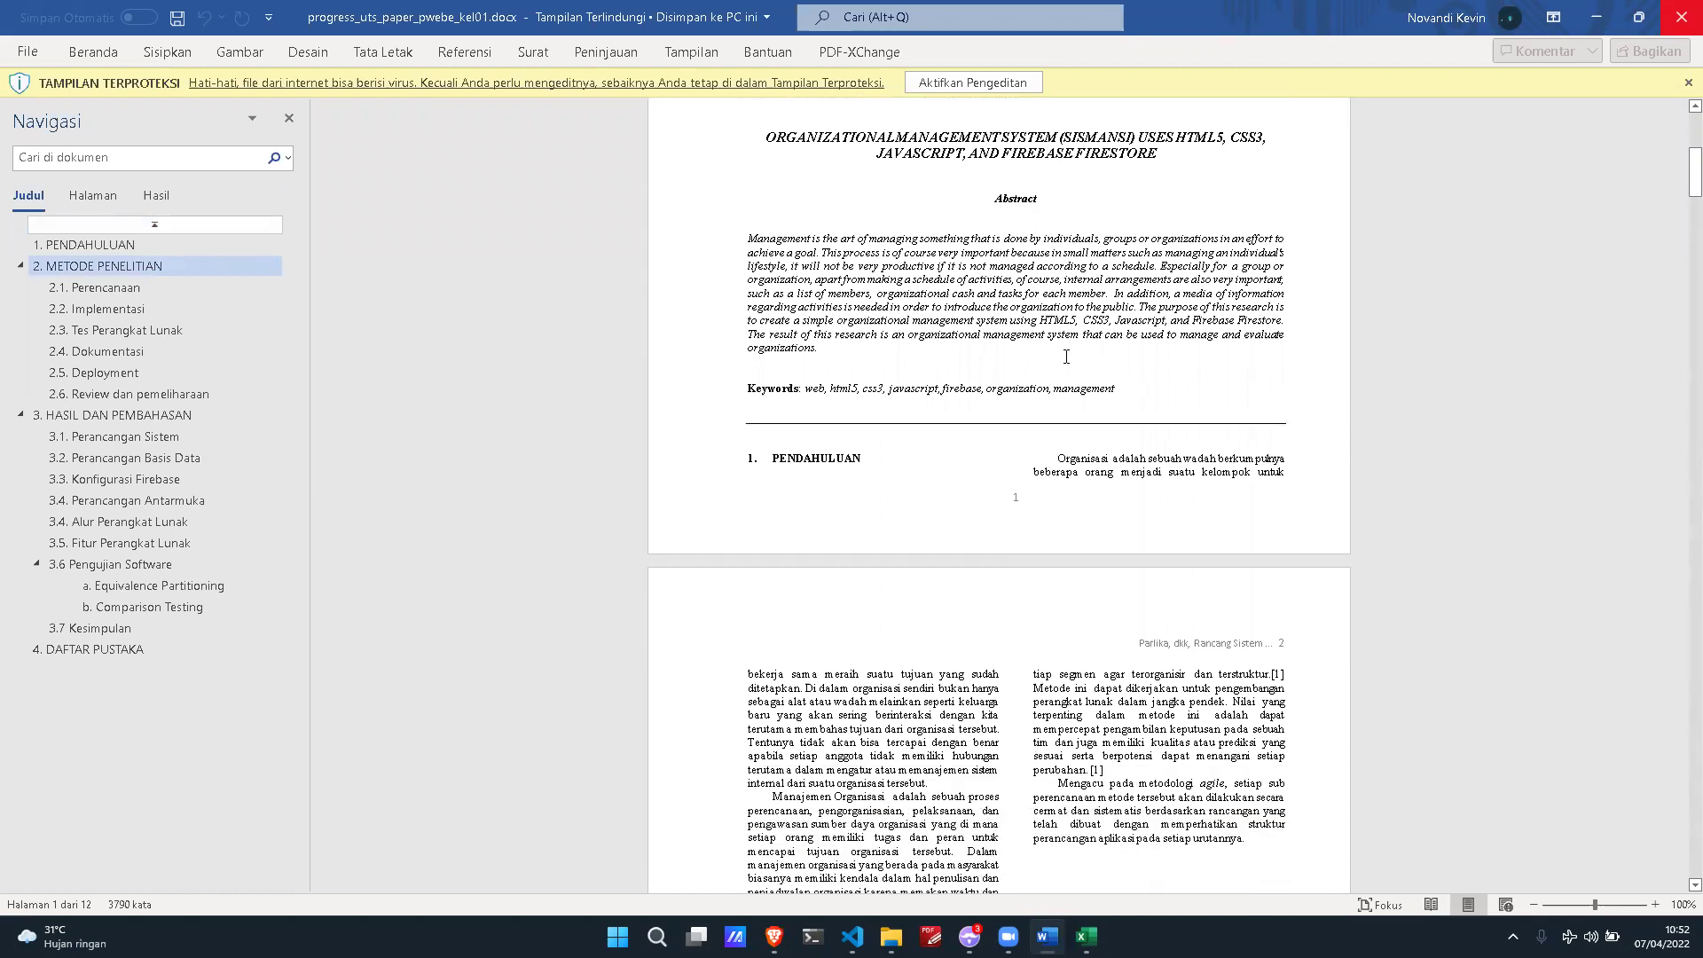
pyautogui.scroll(-10, 1065, 355)
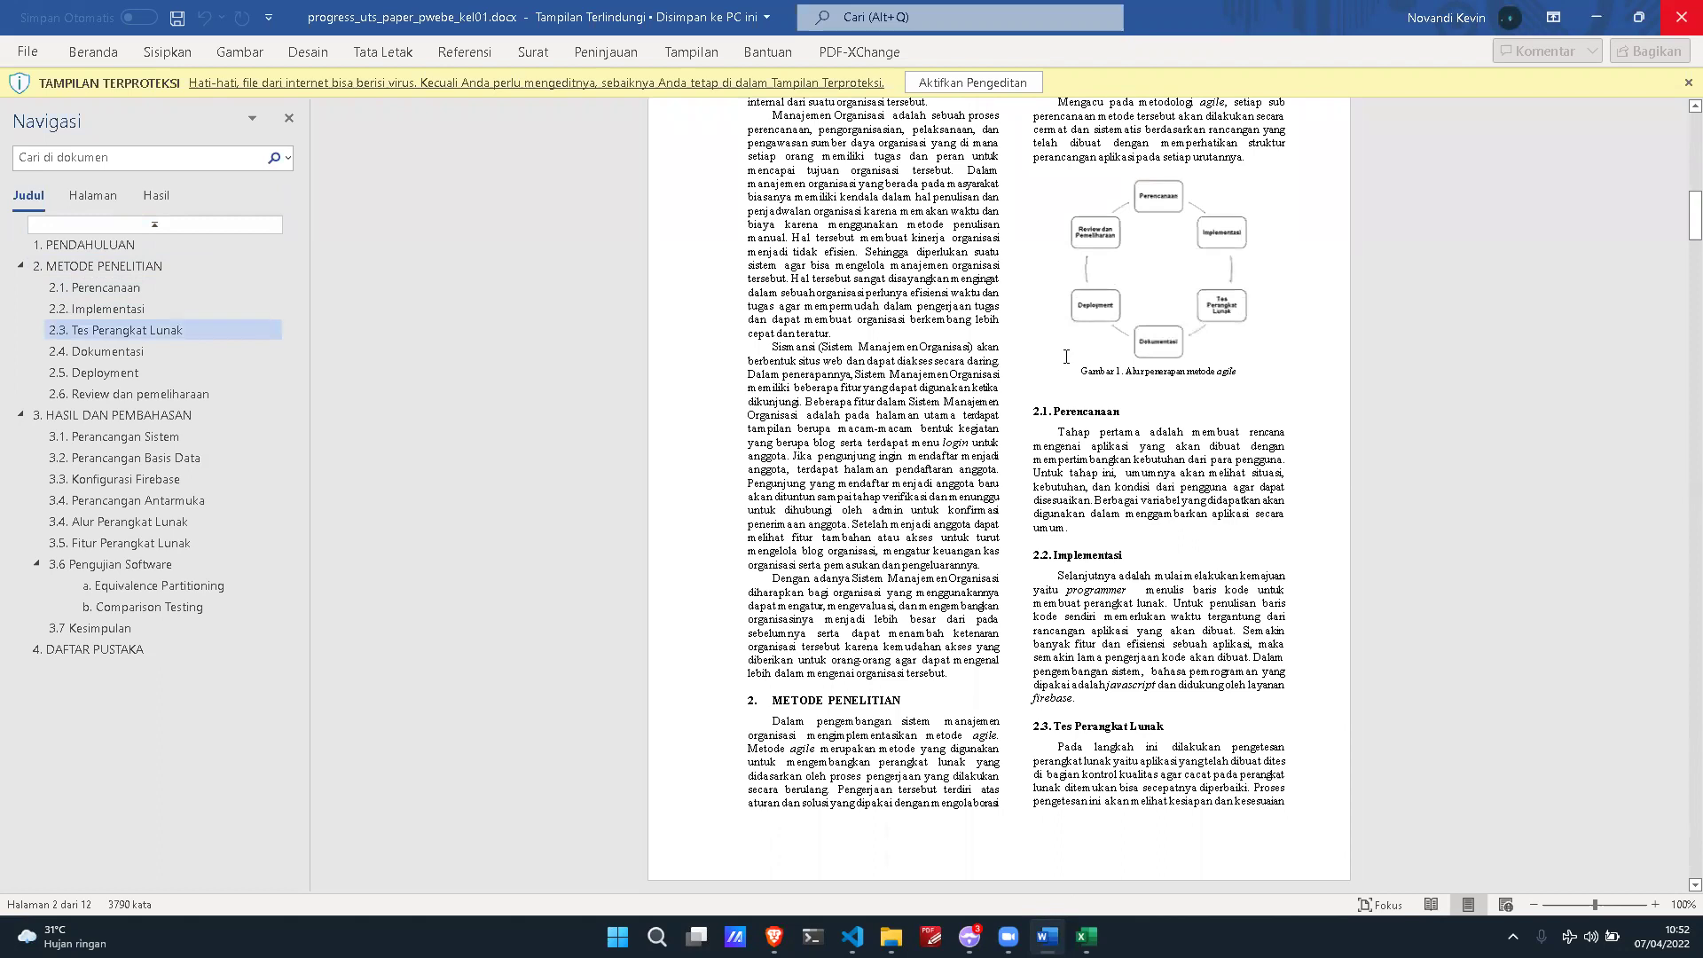
pyautogui.scroll(-2, 1066, 357)
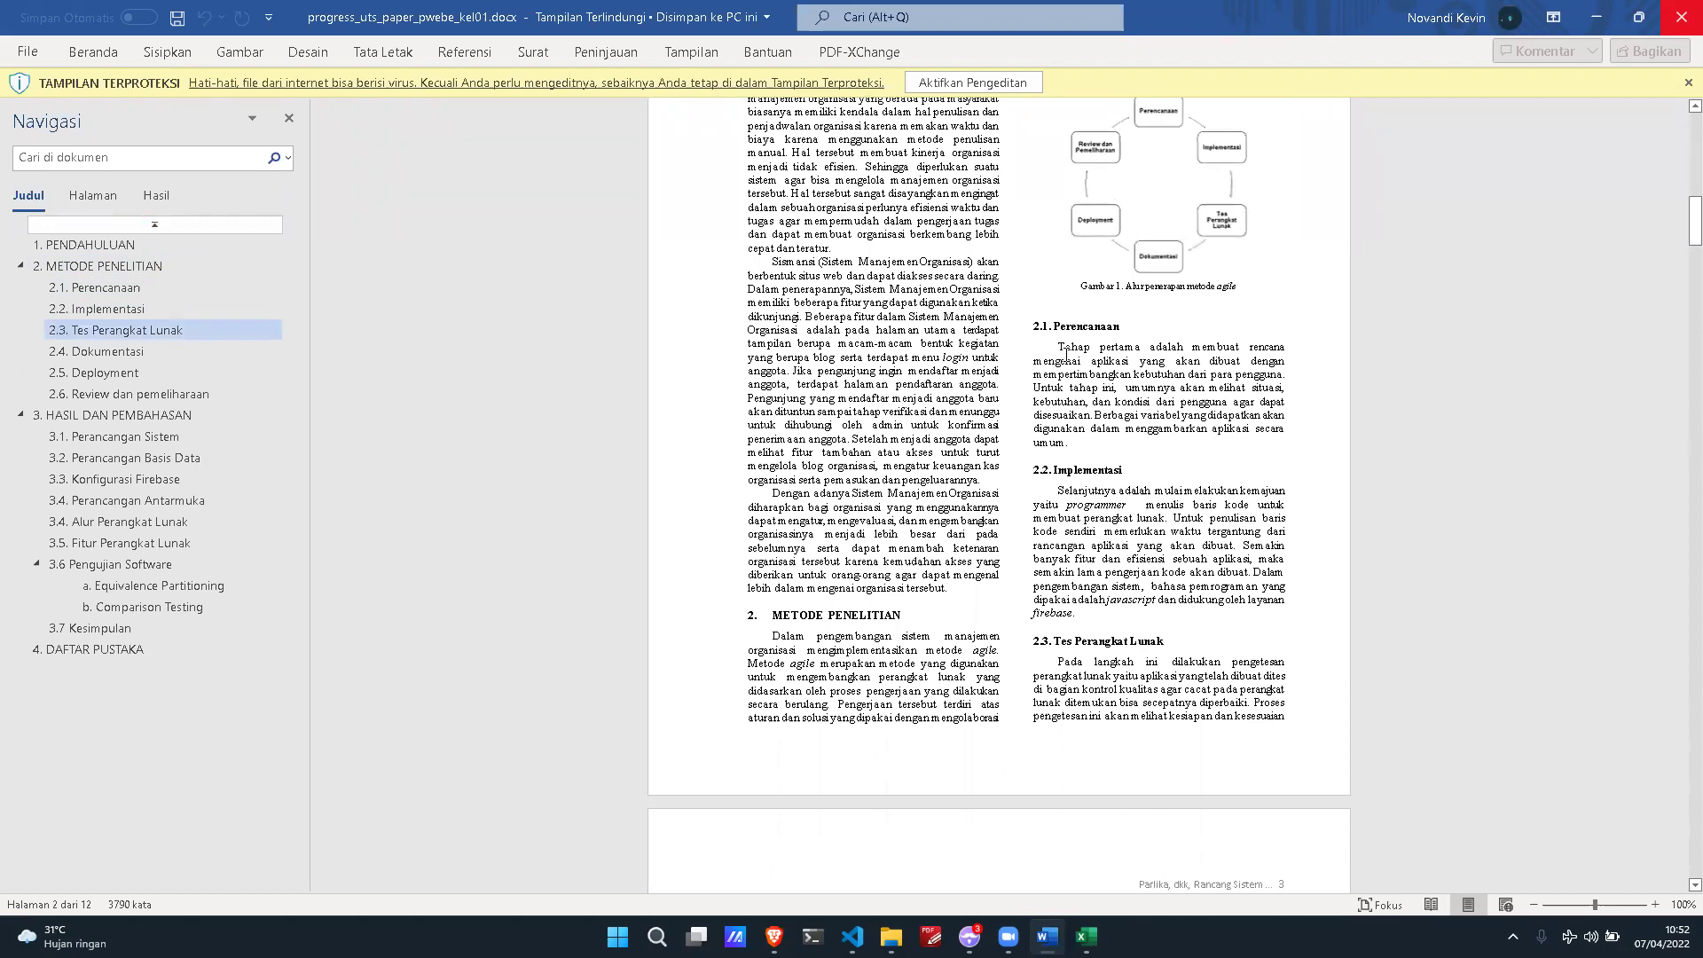
pyautogui.scroll(-1, 1066, 353)
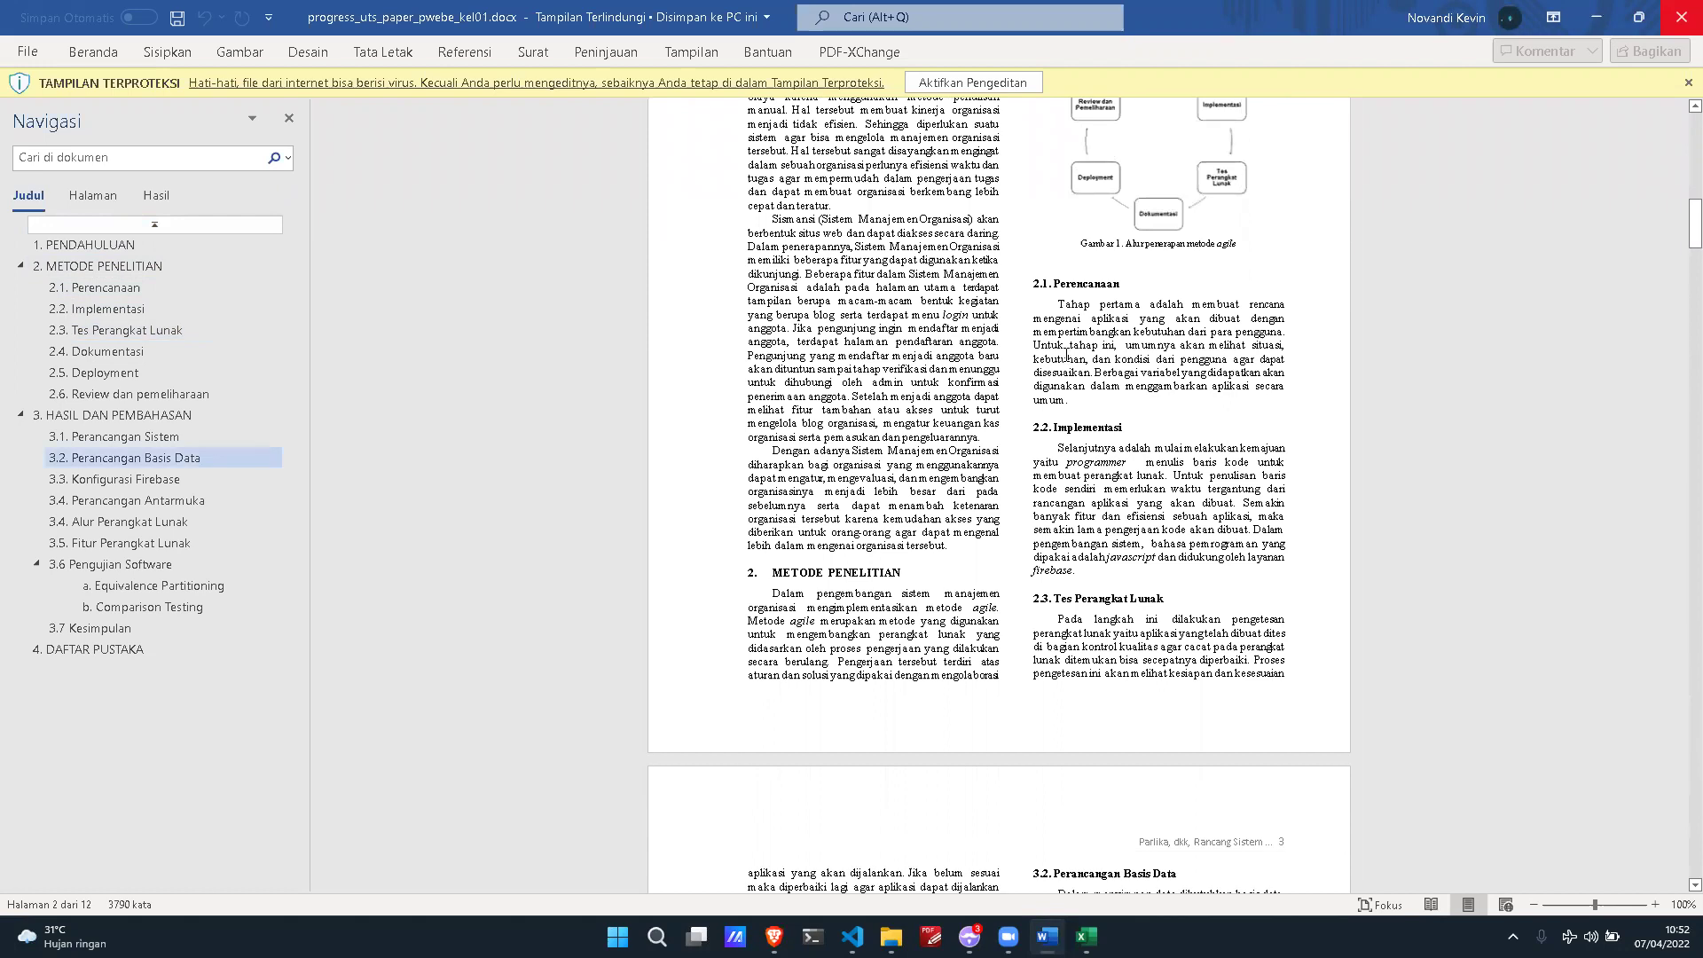
pyautogui.scroll(-2, 1066, 357)
pyautogui.scroll(-5, 1066, 355)
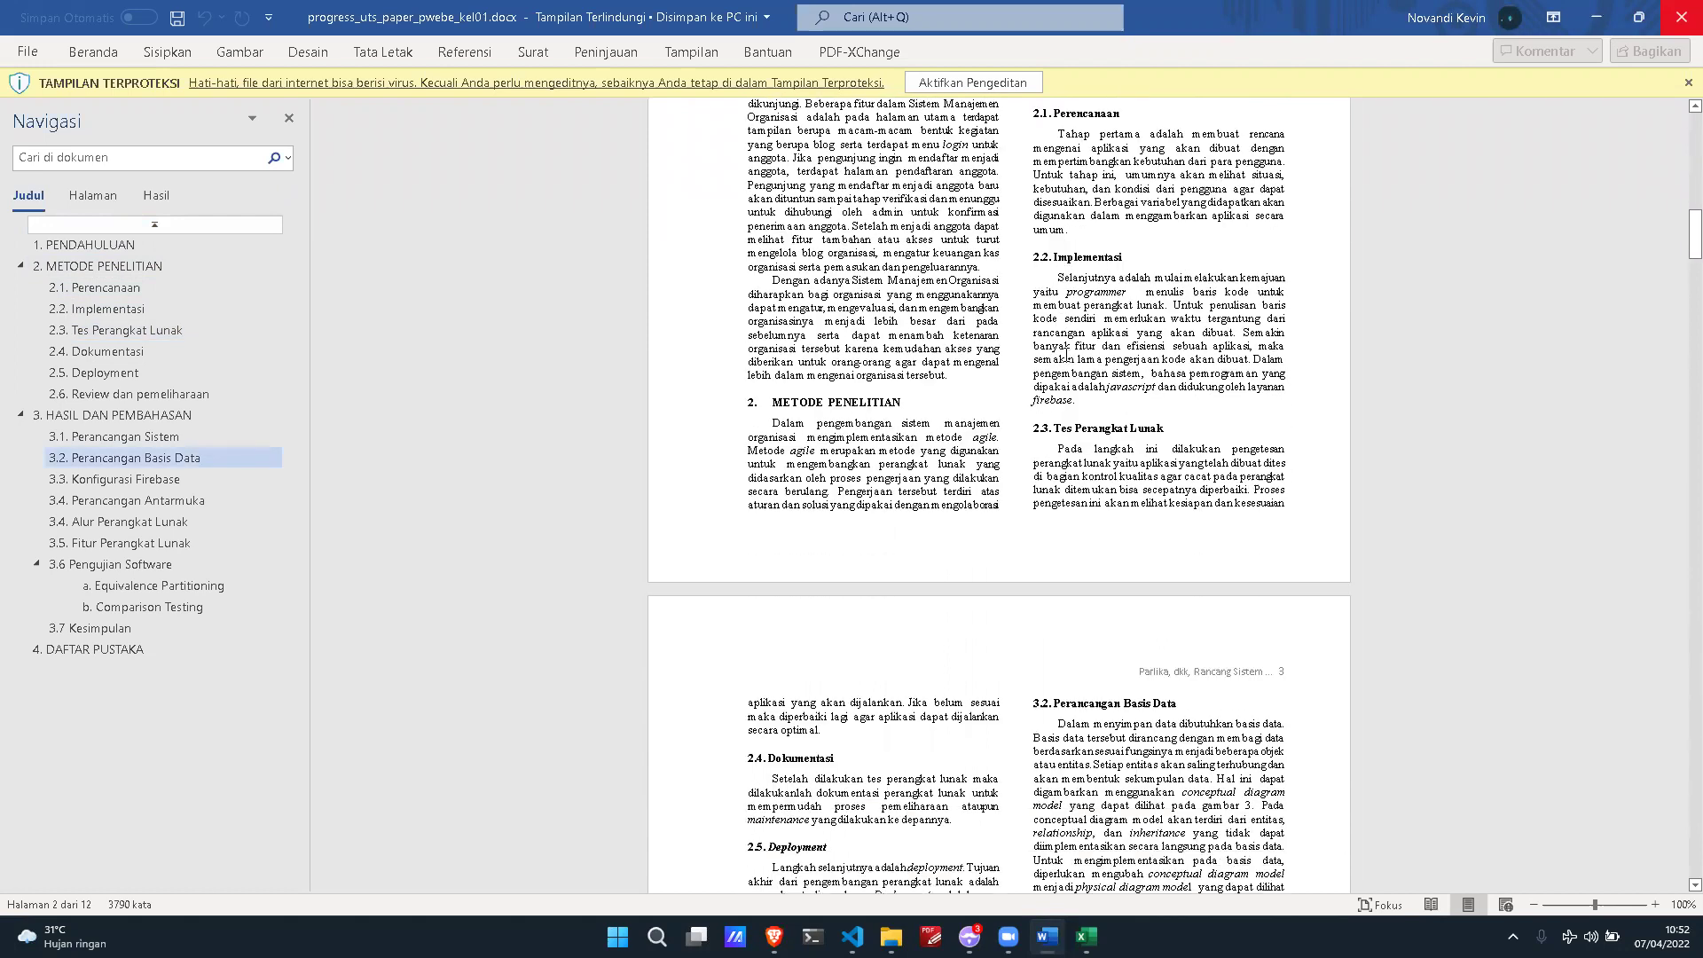
pyautogui.scroll(-5, 1066, 354)
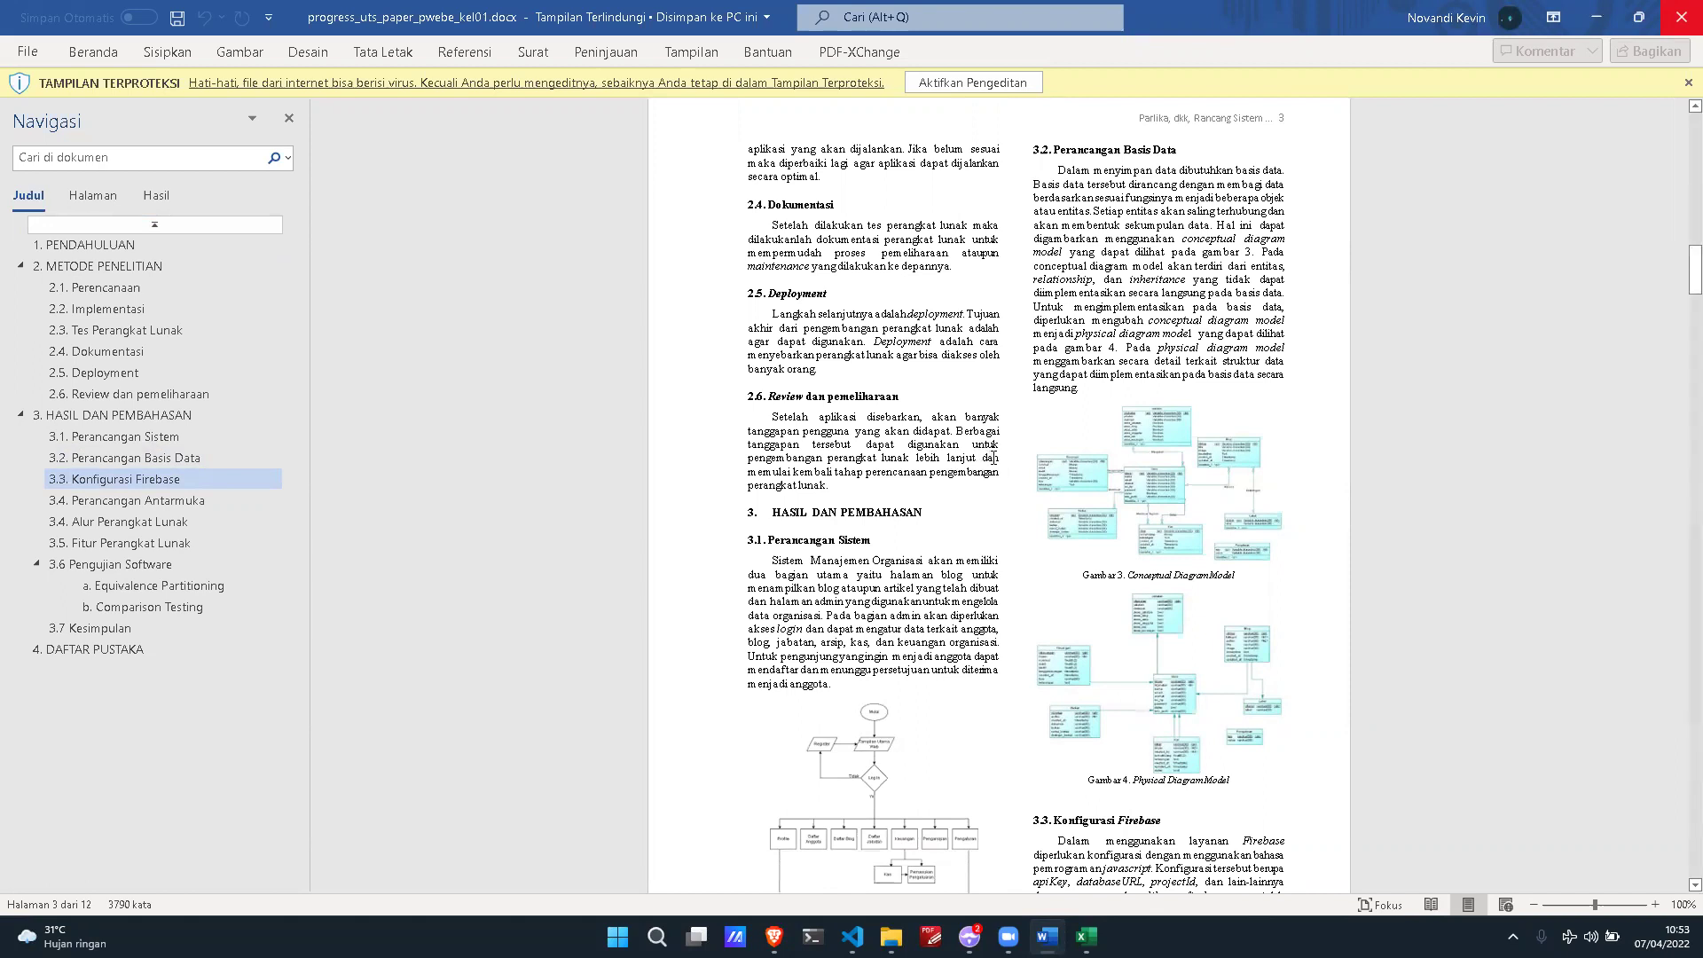
pyautogui.scroll(-5, 993, 456)
pyautogui.scroll(-4, 997, 454)
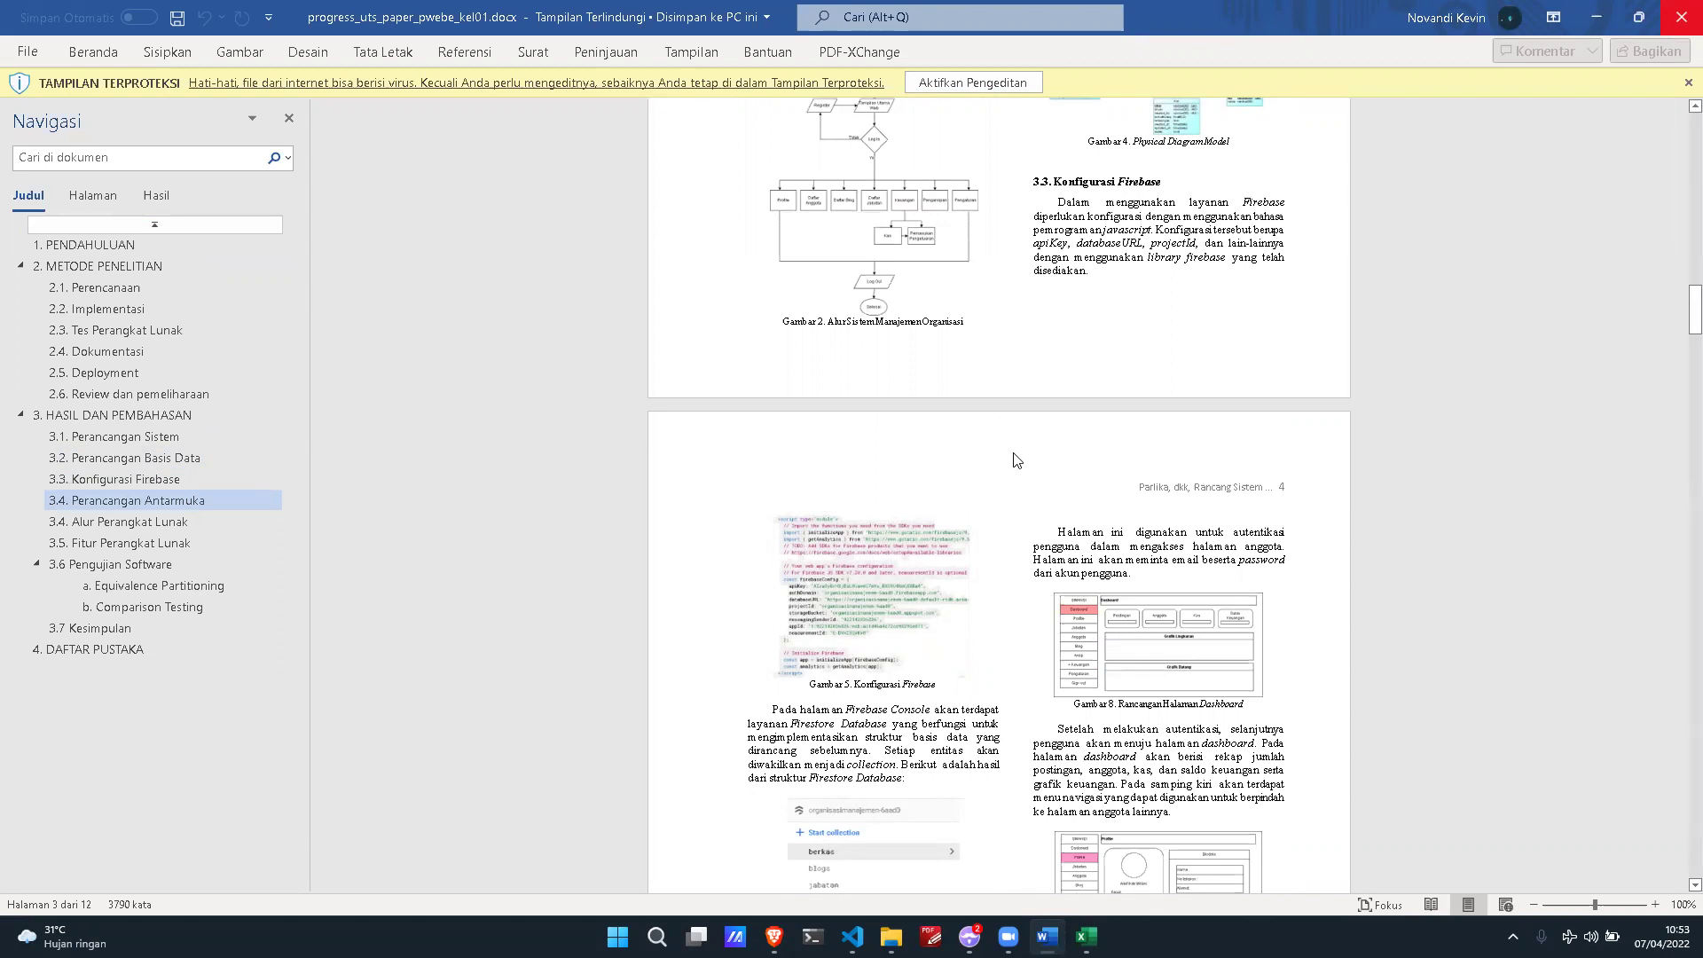
pyautogui.scroll(-3, 1017, 458)
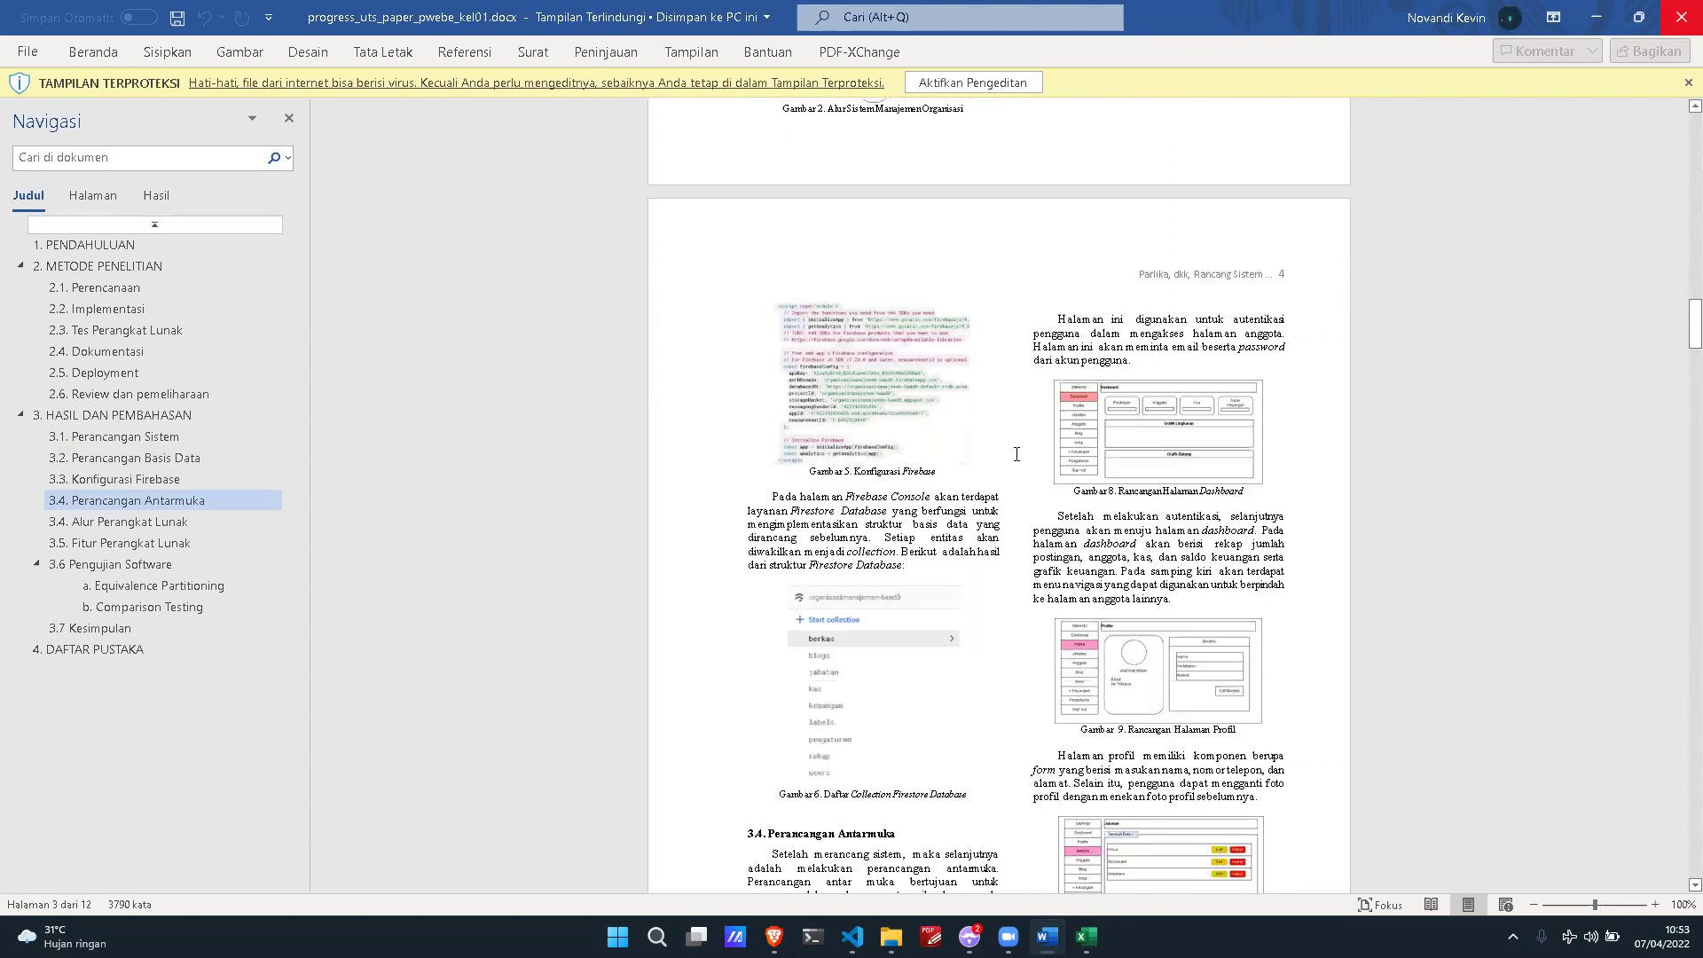